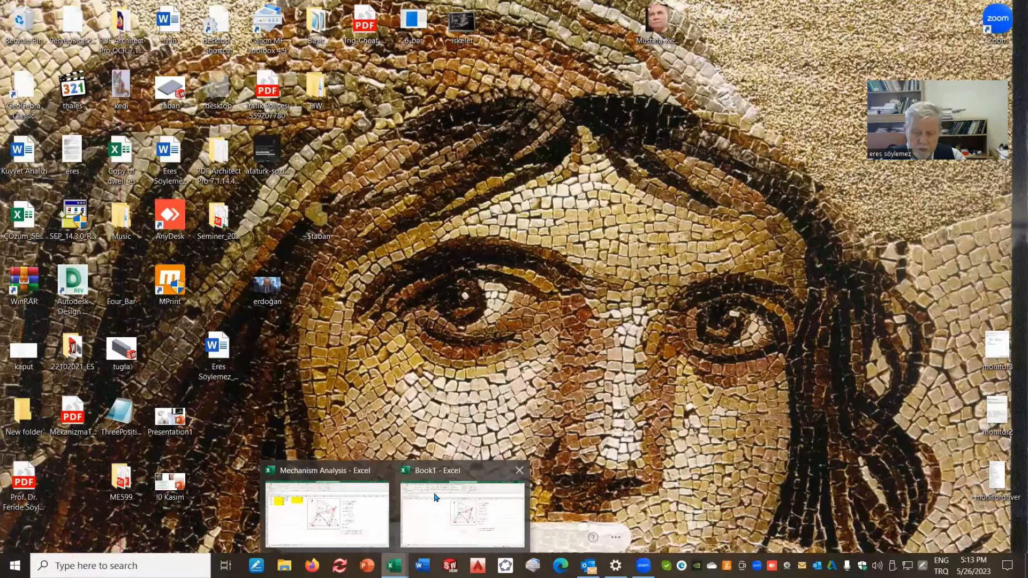
# - Switch to the Book1 workbook, move the linkage picture to columns J–N beside the formulas, and nudge the lower coordinate equations slightly upward
pyautogui.click(451, 515)
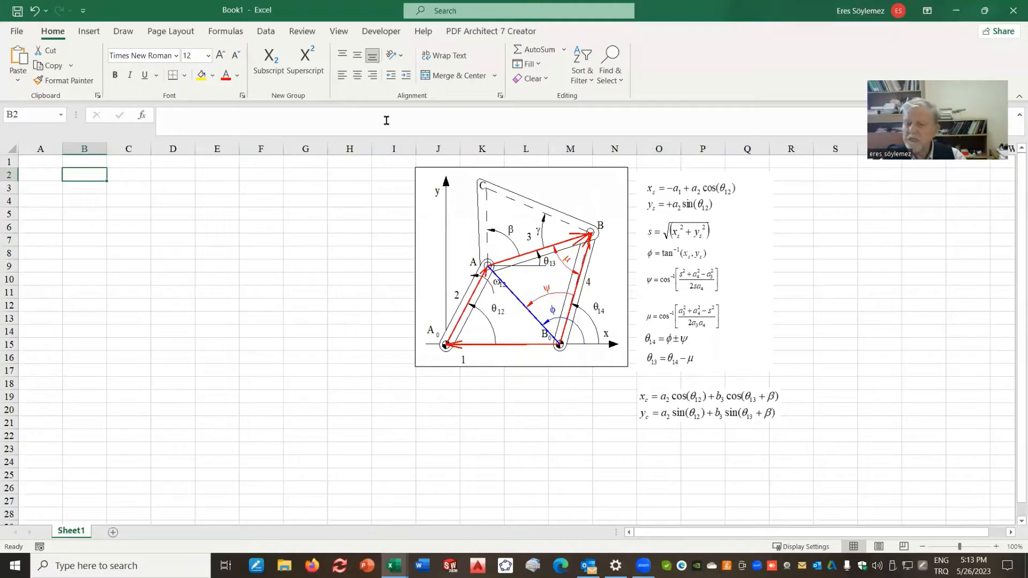
pyautogui.click(572, 192)
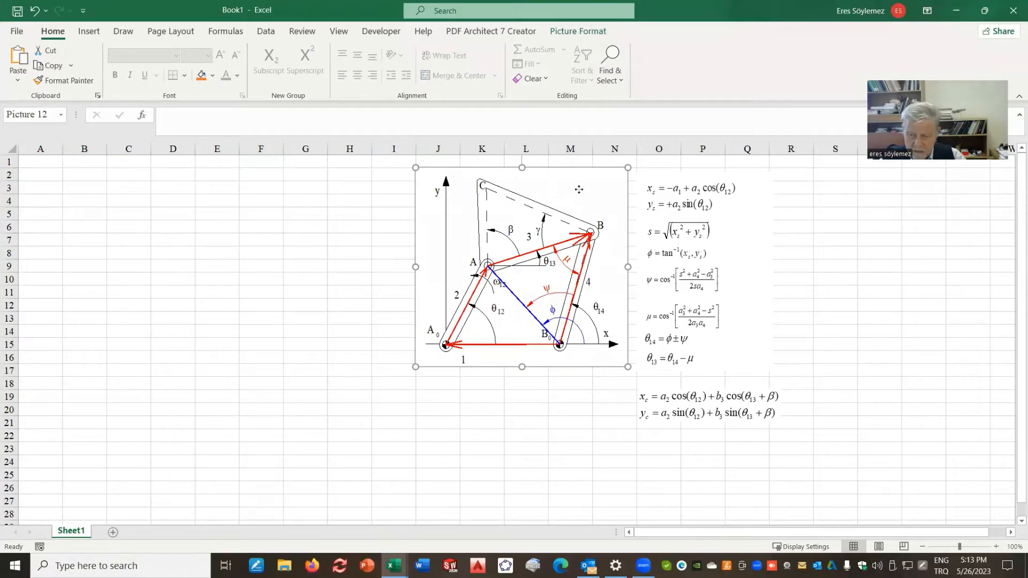
pyautogui.moveTo(579, 189); pyautogui.dragTo(568, 191)
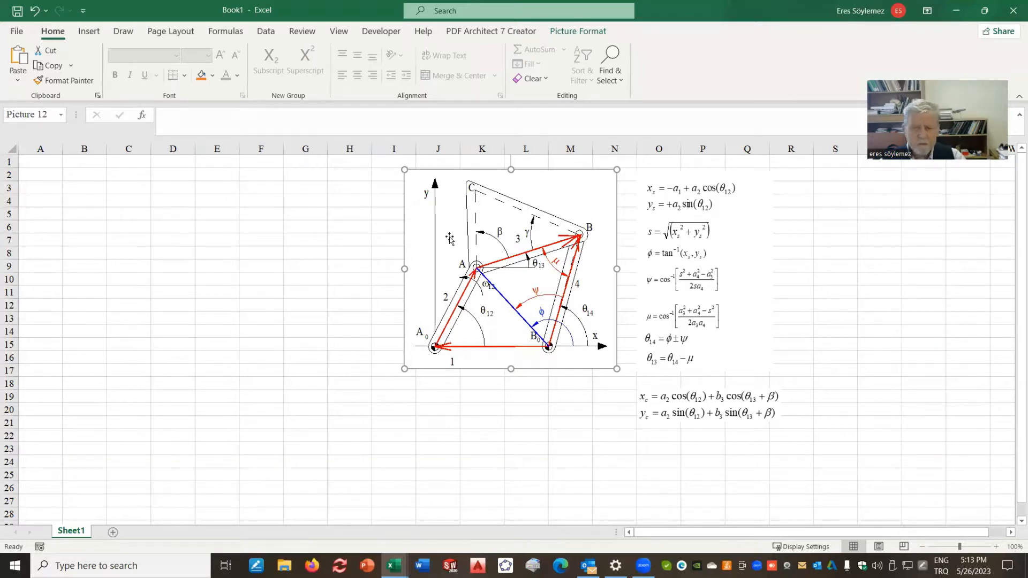
pyautogui.moveTo(516, 185); pyautogui.dragTo(482, 191)
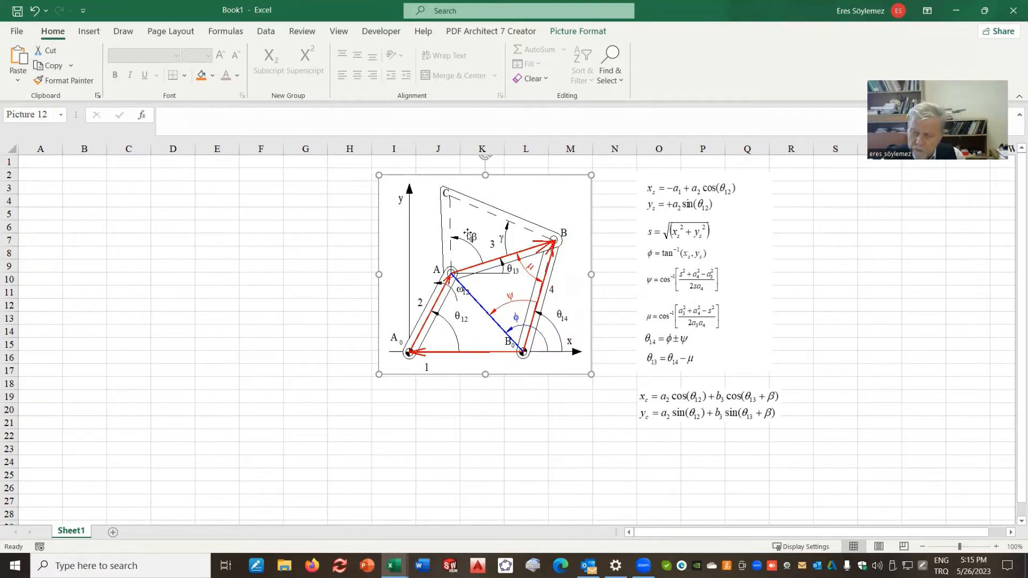
pyautogui.moveTo(454, 300); pyautogui.dragTo(470, 373)
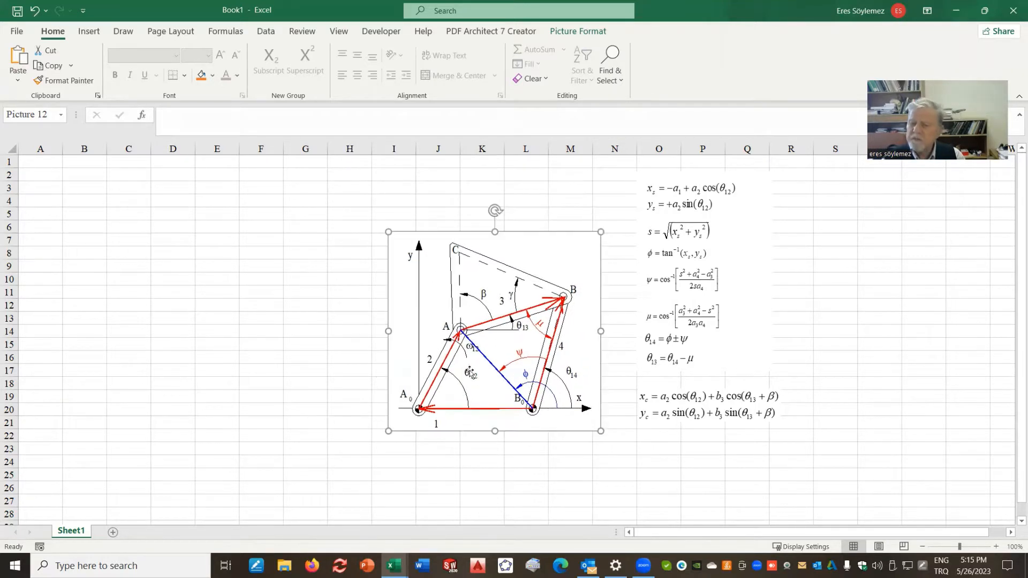
pyautogui.moveTo(410, 222); pyautogui.dragTo(401, 193)
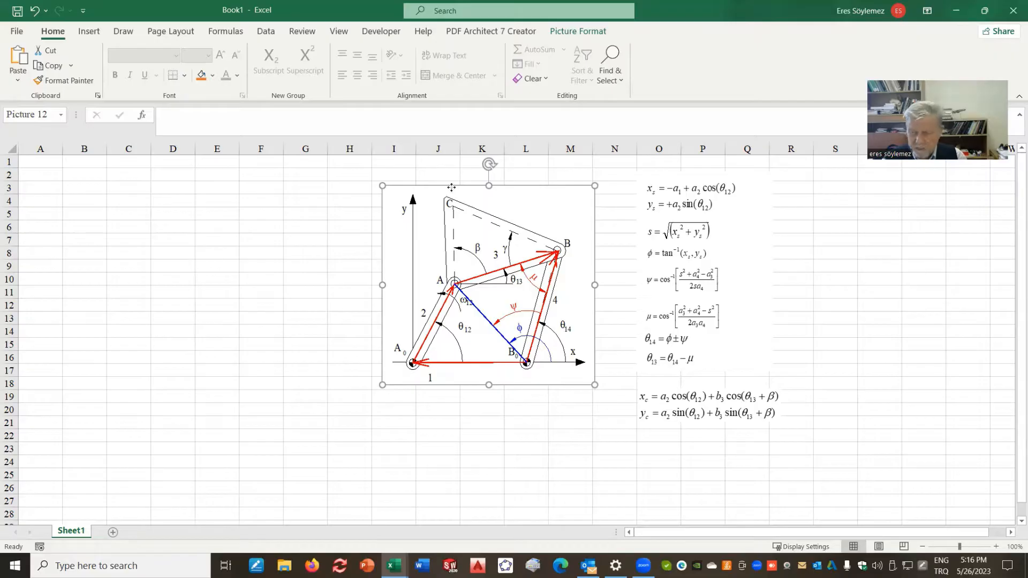
pyautogui.moveTo(451, 187); pyautogui.dragTo(459, 167)
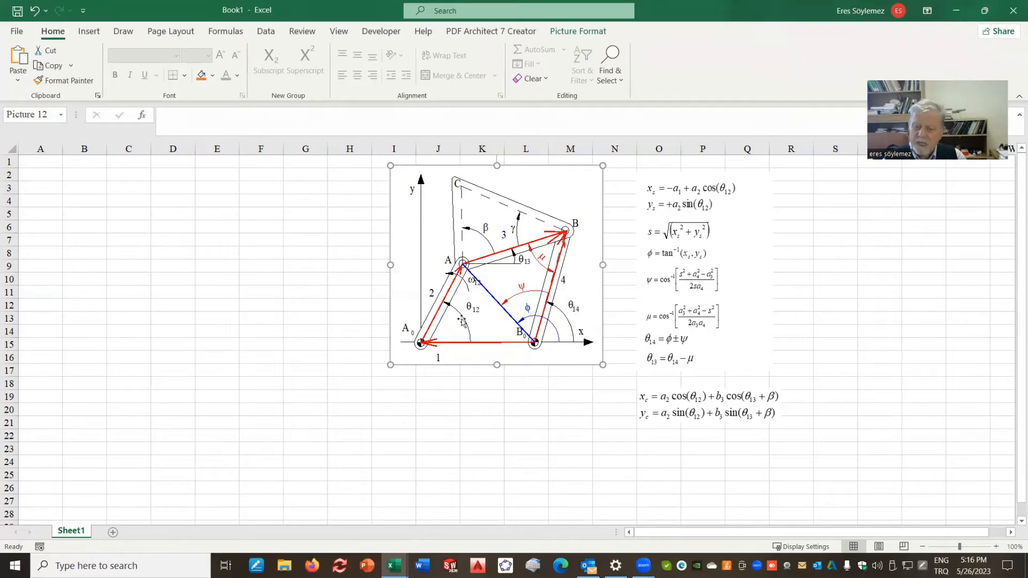
pyautogui.moveTo(391, 219); pyautogui.dragTo(343, 224)
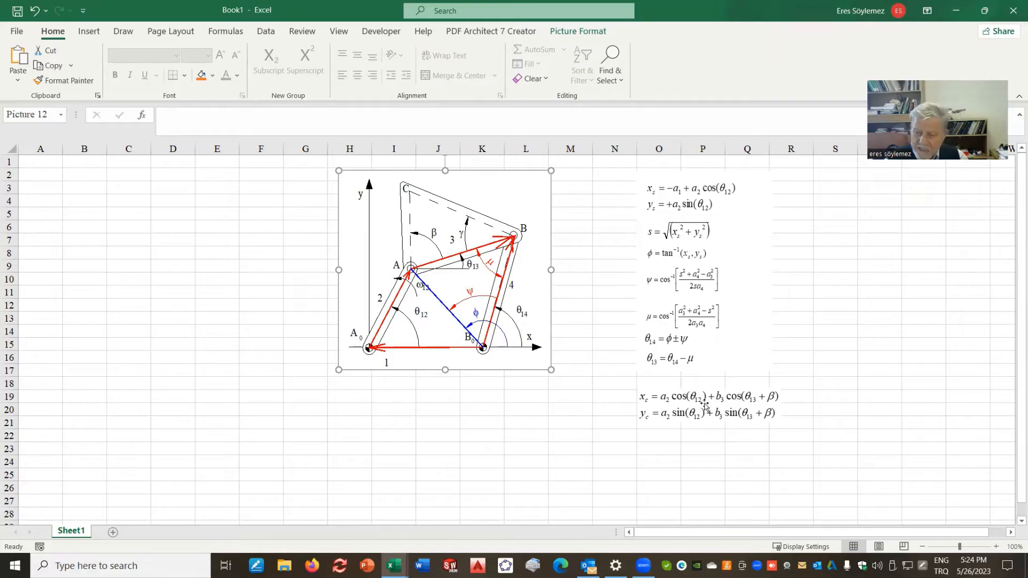
pyautogui.moveTo(695, 396); pyautogui.dragTo(694, 391)
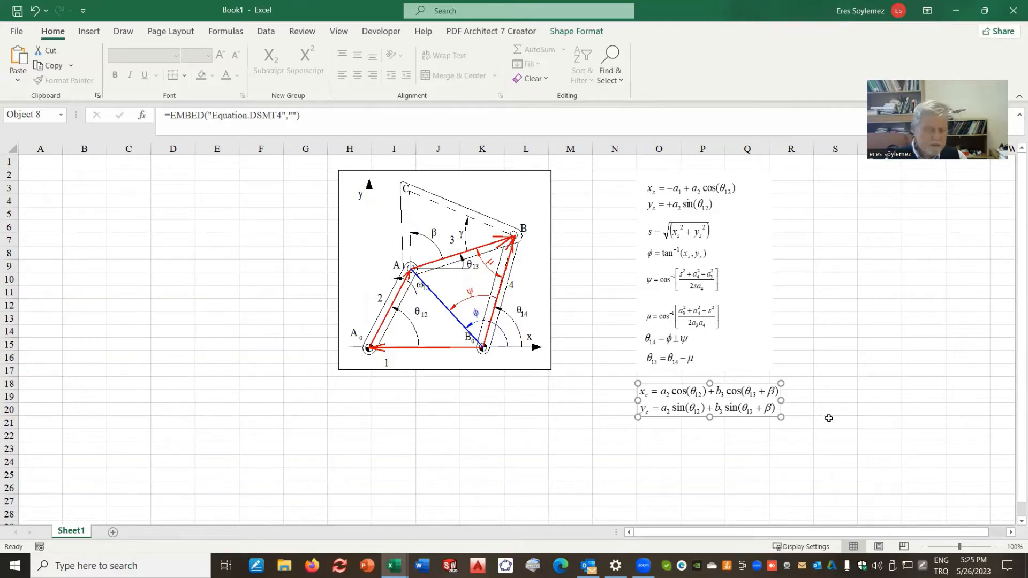
pyautogui.moveTo(514, 188); pyautogui.dragTo(580, 241)
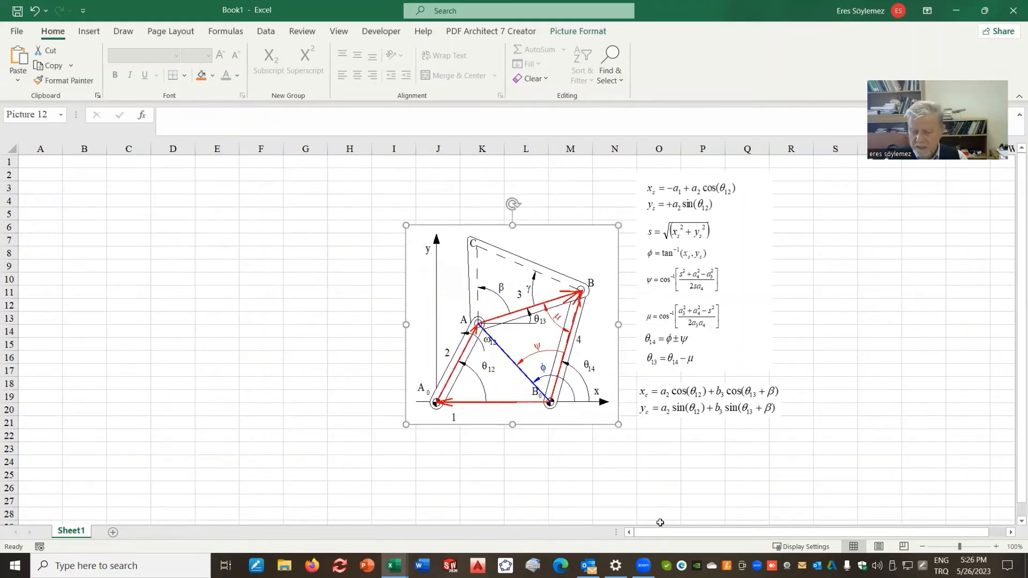
# - Enter the label a1 in cell A1
pyautogui.click(44, 163)
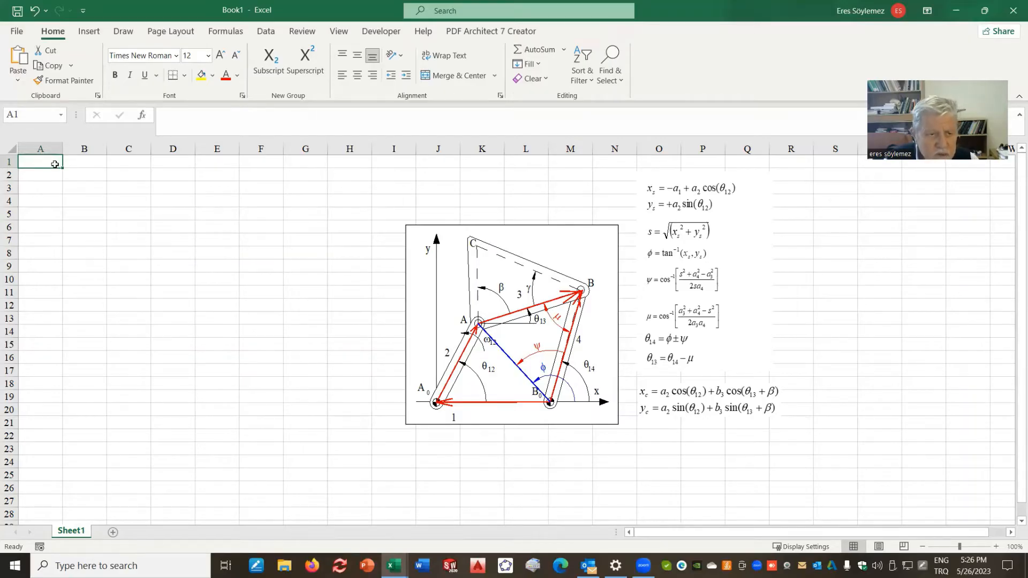
pyautogui.write('a2')
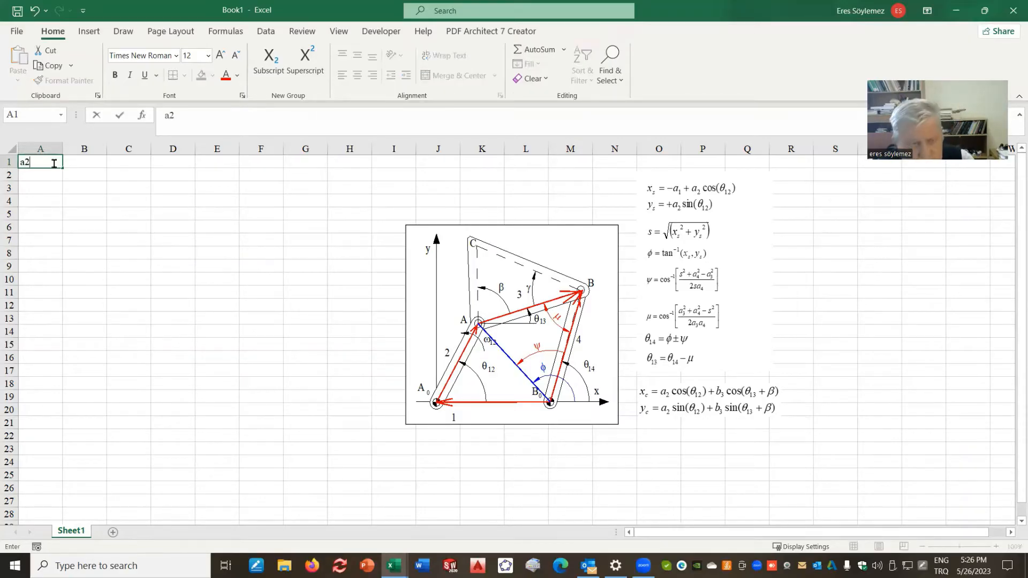
pyautogui.click(42, 164)
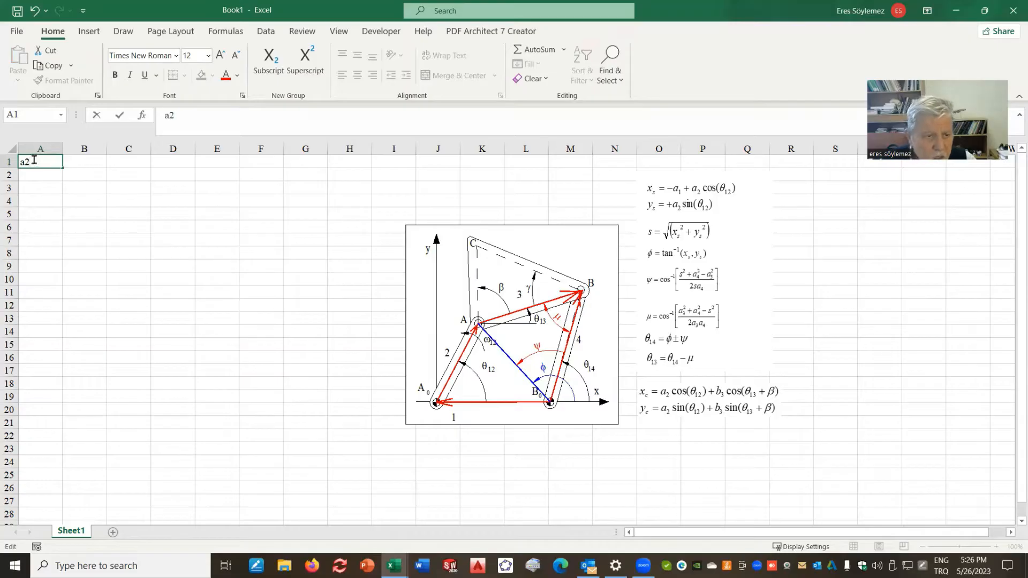
pyautogui.moveTo(34, 161); pyautogui.dragTo(27, 161)
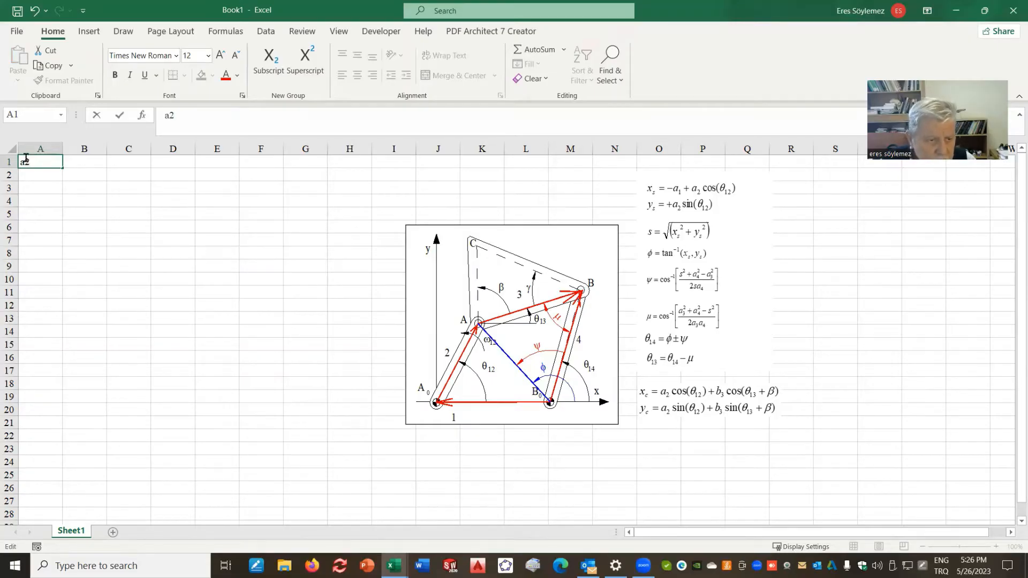
pyautogui.write('1')
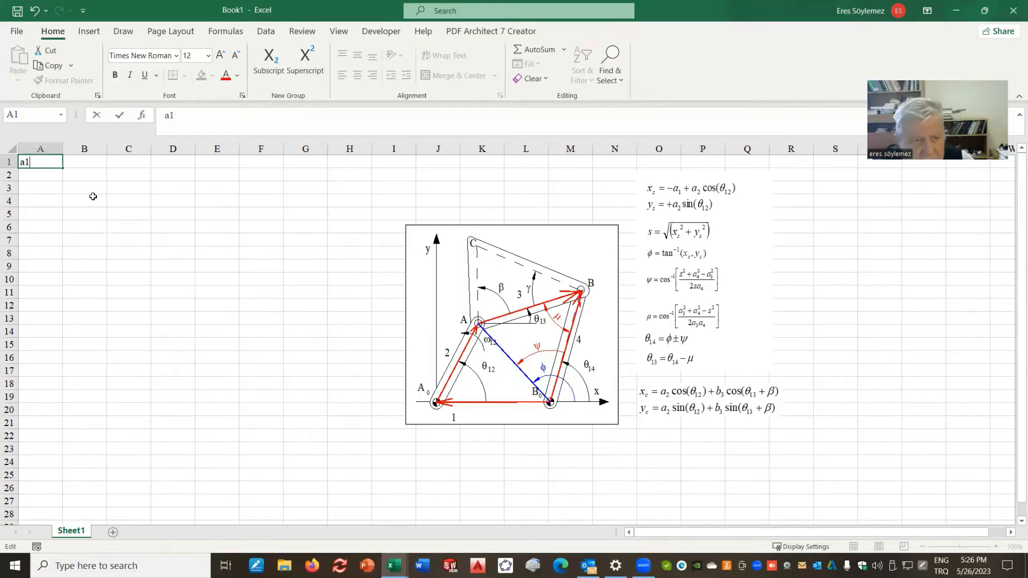
# - Format the digit 1 of the label in A1 as subscript
pyautogui.moveTo(28, 162); pyautogui.dragTo(24, 162)
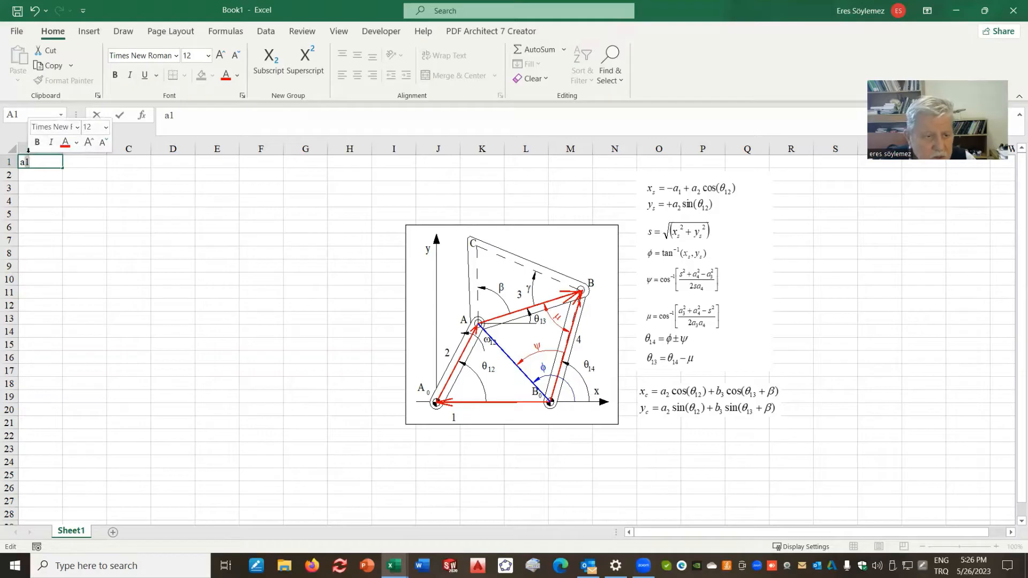
pyautogui.click(45, 173)
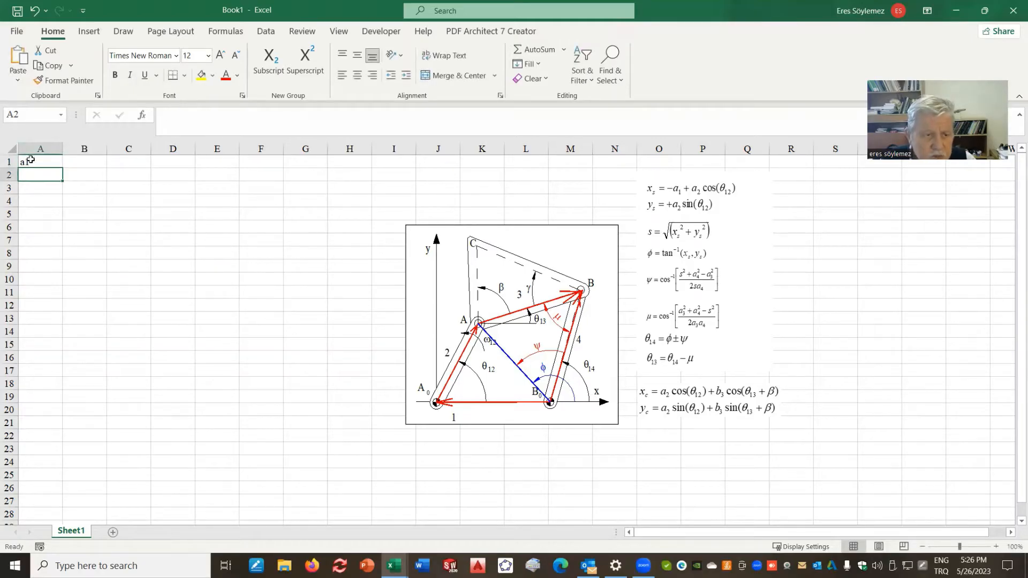
pyautogui.click(29, 161)
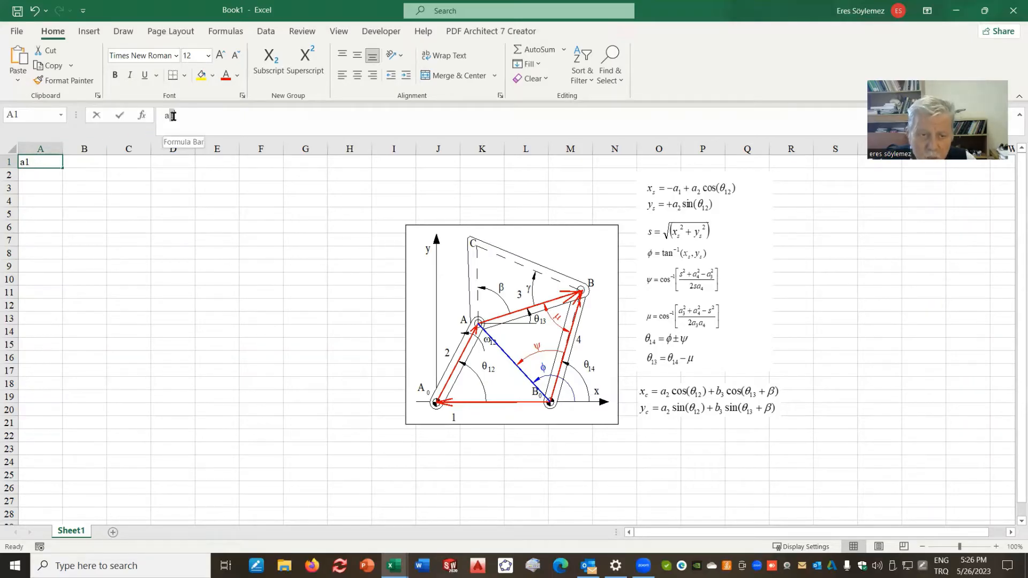
pyautogui.moveTo(174, 116); pyautogui.dragTo(168, 116)
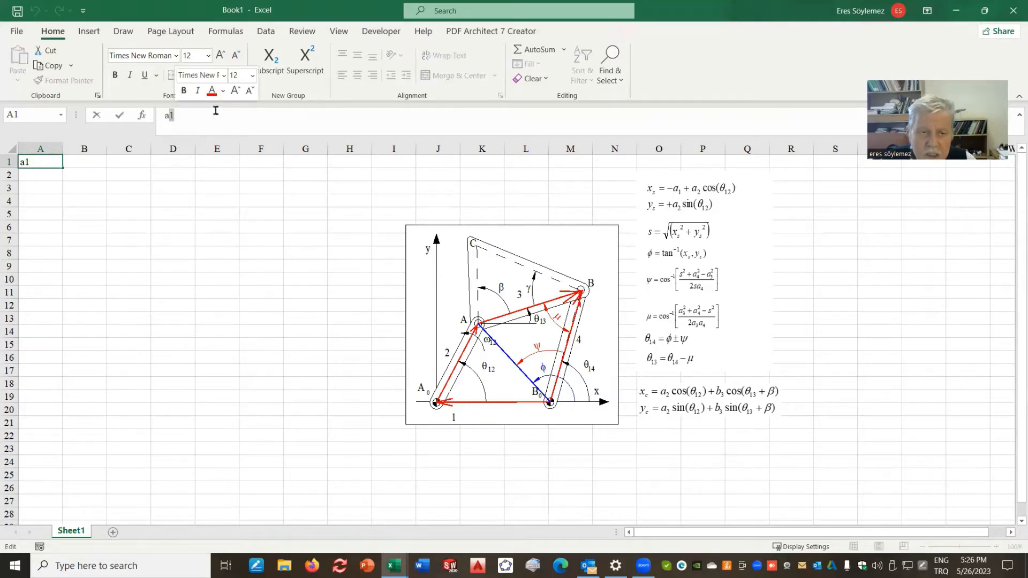
pyautogui.click(276, 63)
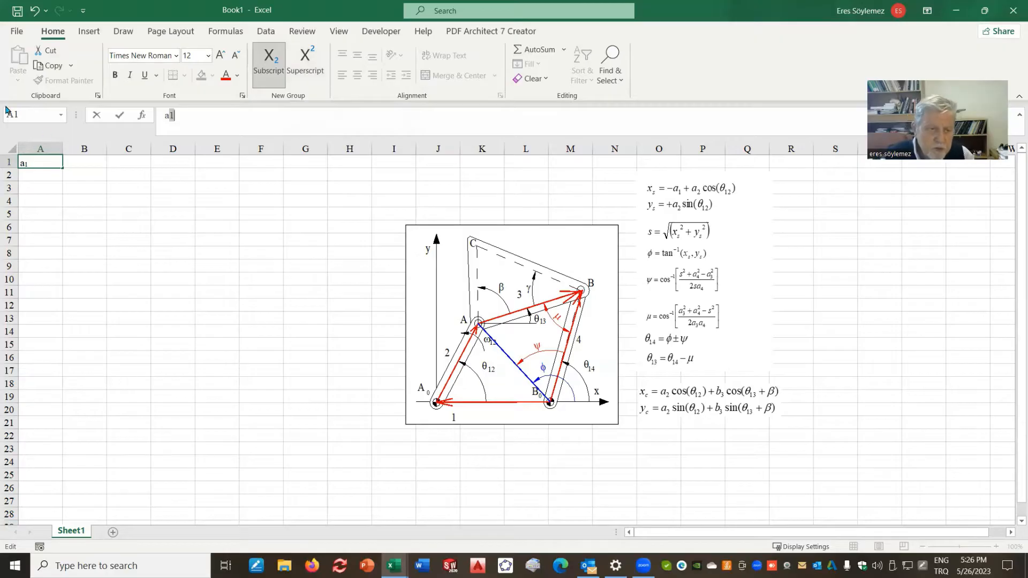
# - View the ribbon customization settings in the program options and leave without changing them
pyautogui.click(16, 31)
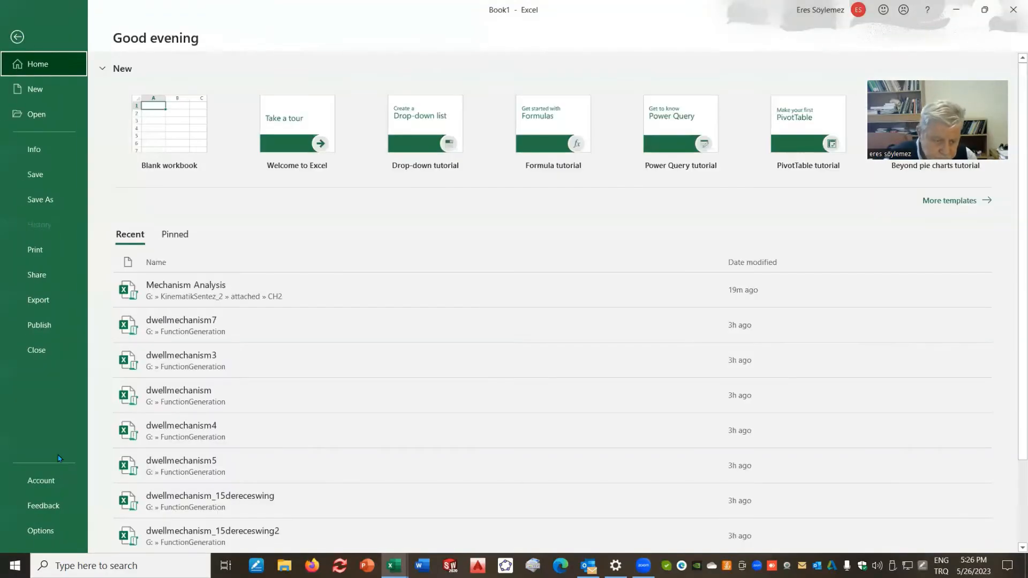
pyautogui.click(40, 531)
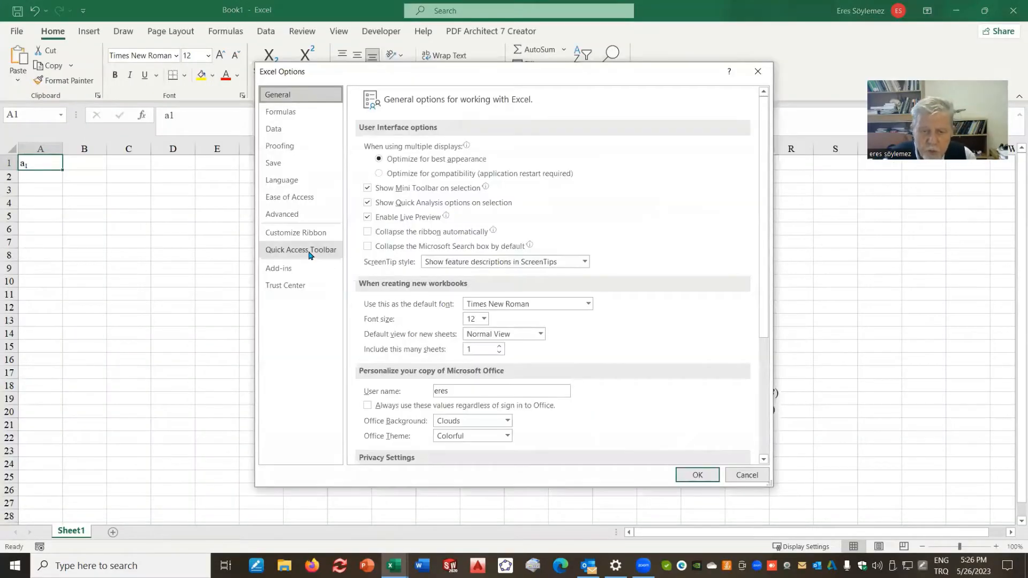
pyautogui.click(298, 233)
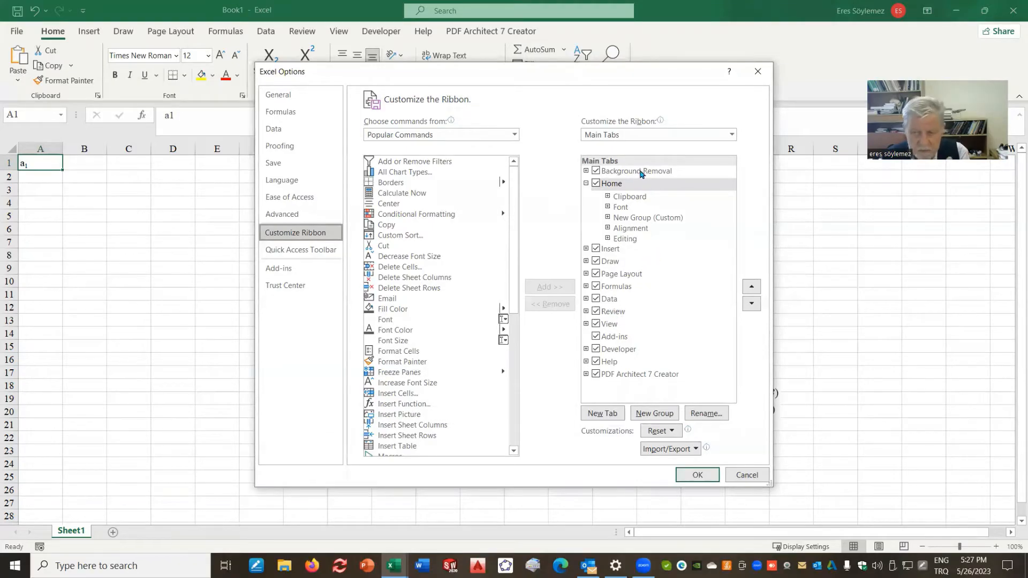
pyautogui.click(747, 478)
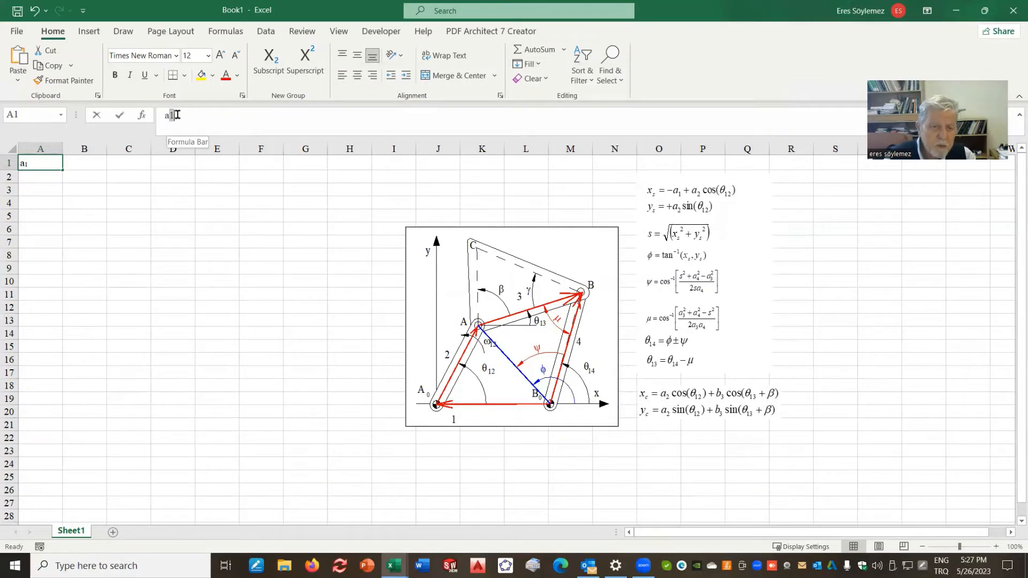
# - Review the Subscript font effect of the digit in A1 in Format Cells and accept the settings
pyautogui.moveTo(169, 114); pyautogui.dragTo(176, 114)
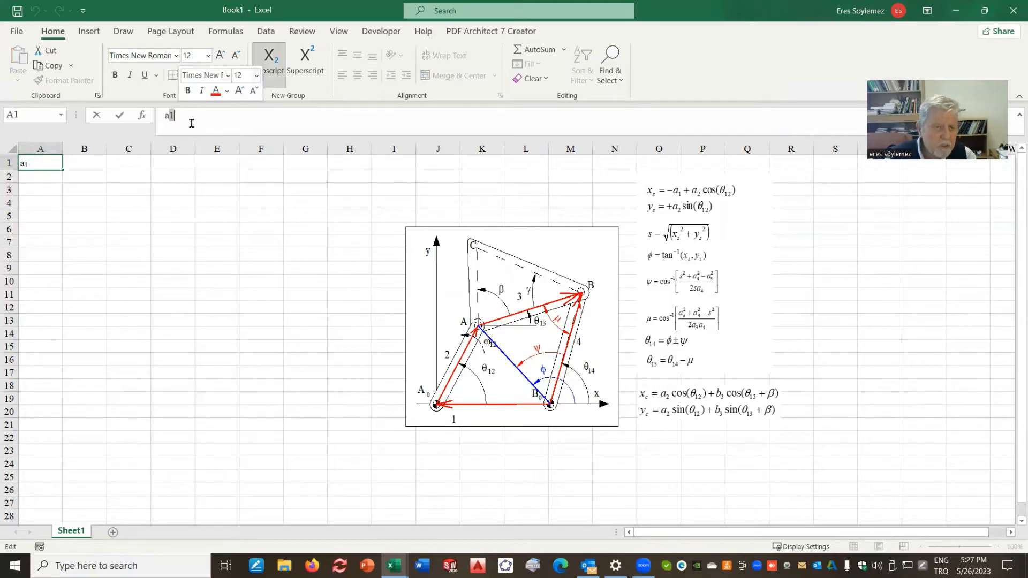
pyautogui.rightClick(181, 117)
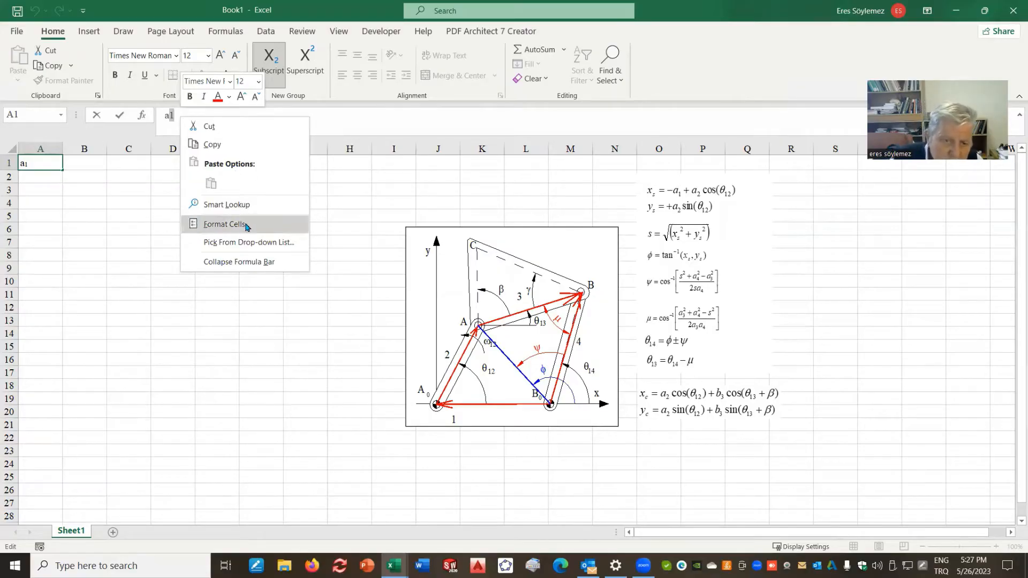
pyautogui.click(225, 224)
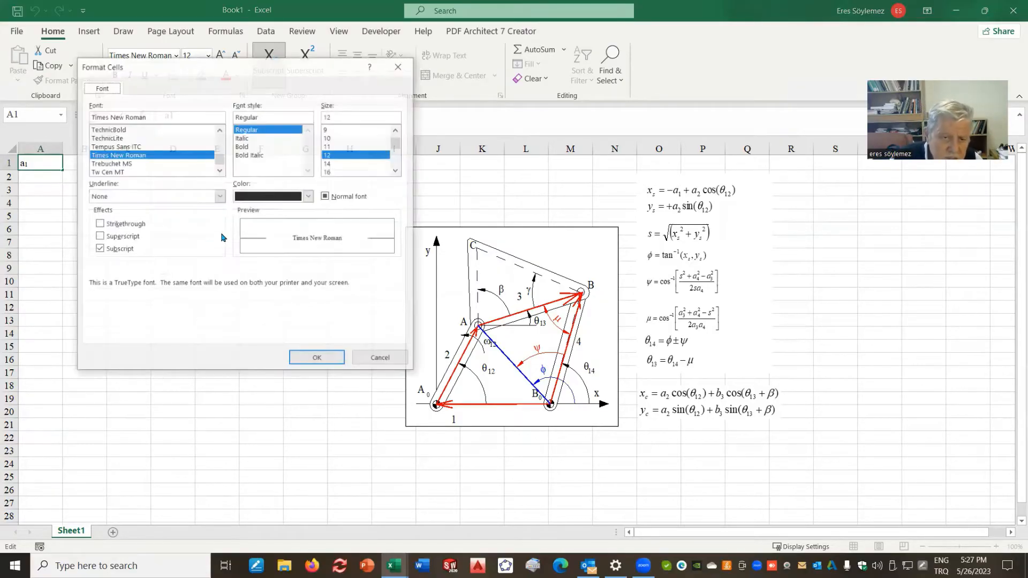
pyautogui.click(99, 249)
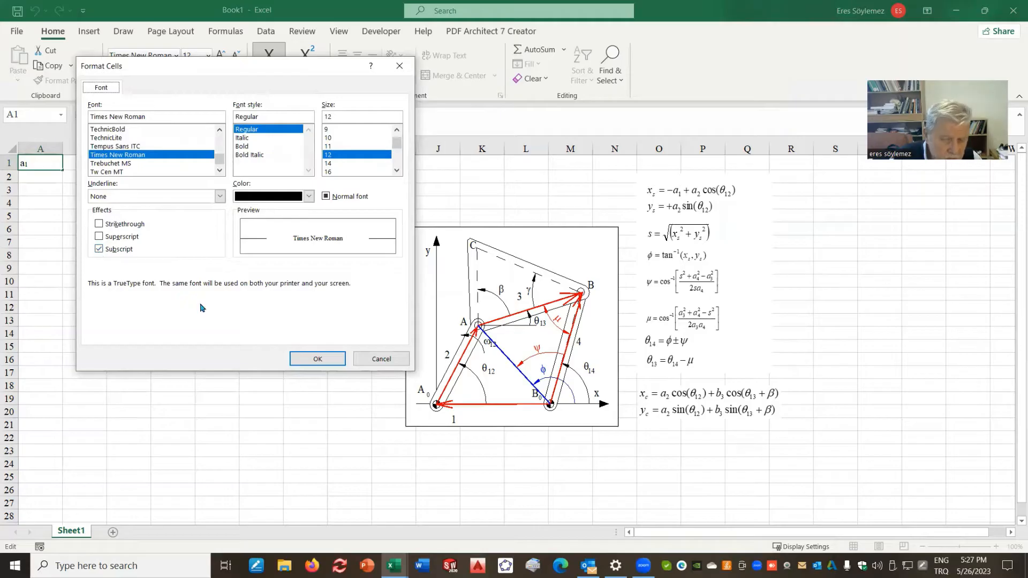
pyautogui.click(315, 358)
pyautogui.click(142, 256)
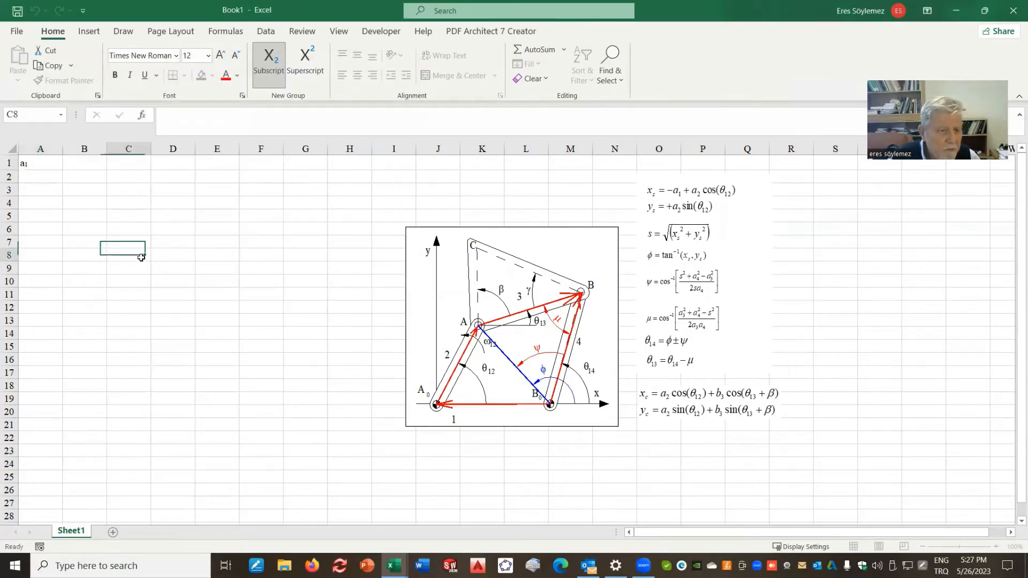
# - Fill the label series from A1 down to A4 and centre the four labels horizontally
pyautogui.click(52, 170)
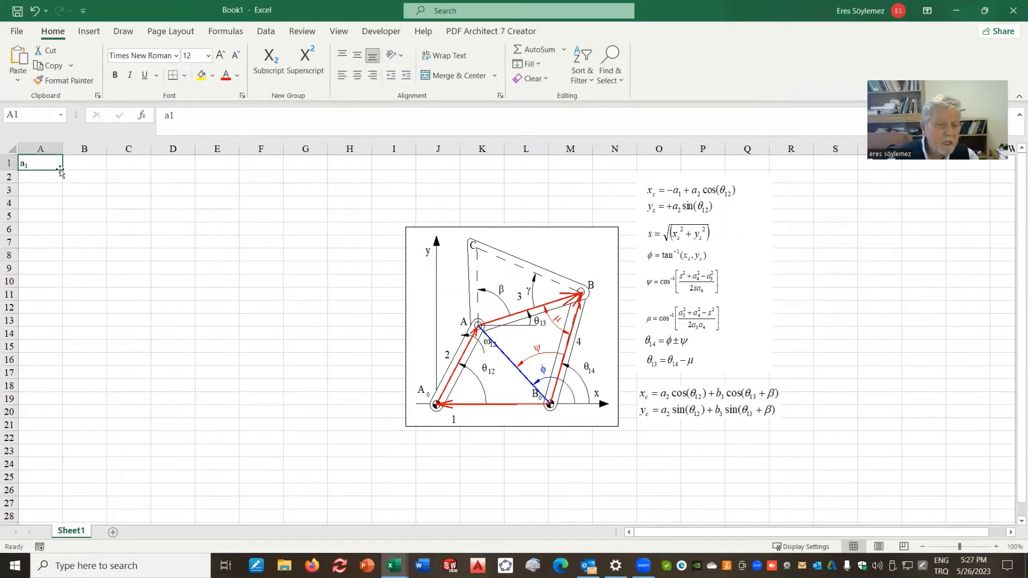
pyautogui.moveTo(62, 169); pyautogui.dragTo(67, 206)
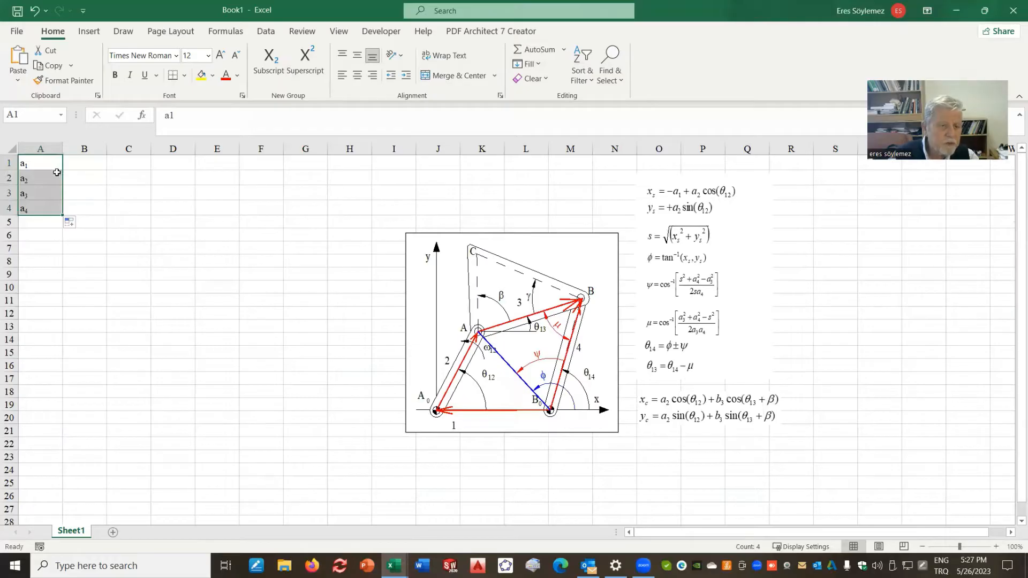
pyautogui.click(357, 75)
pyautogui.click(120, 197)
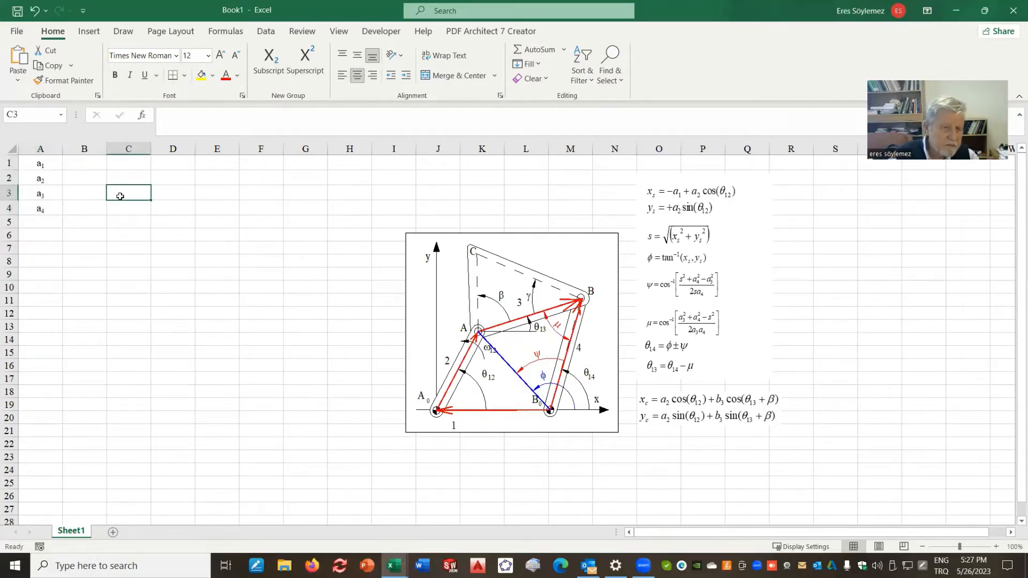
# - Set the font size of the labels in A1:A4 to 14
pyautogui.click(47, 162)
pyautogui.moveTo(47, 163); pyautogui.dragTo(50, 209)
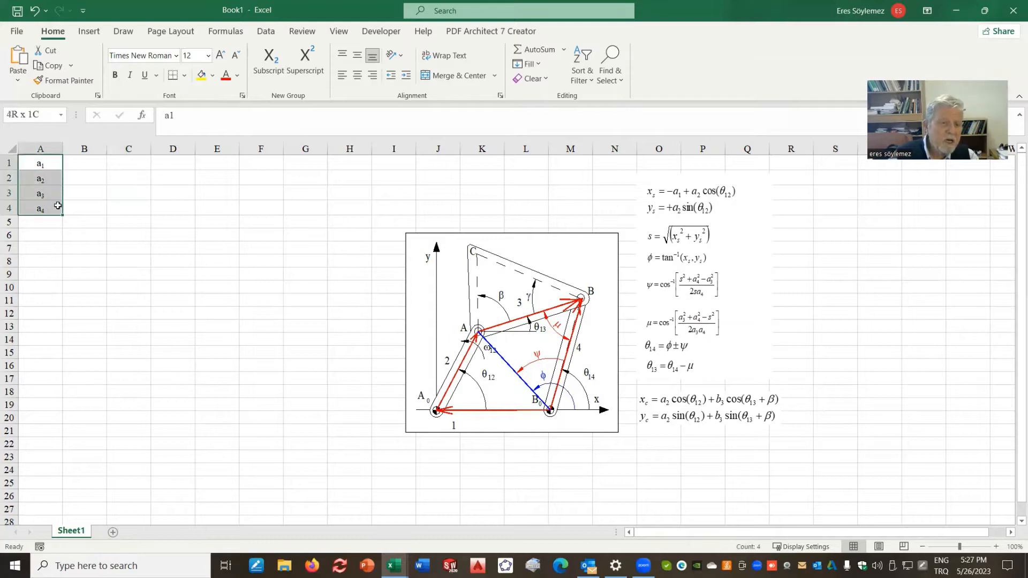
pyautogui.click(208, 58)
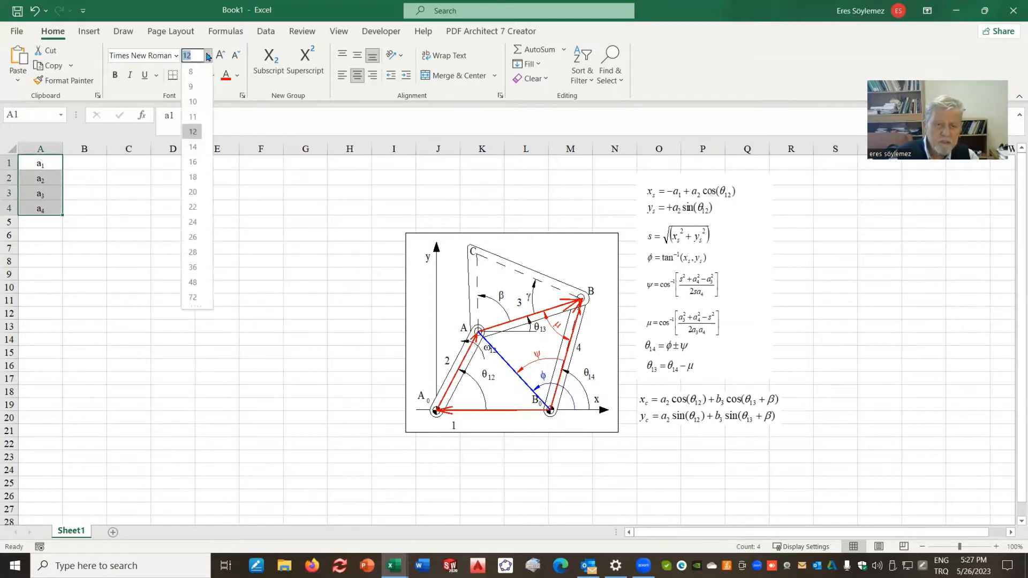
pyautogui.click(190, 149)
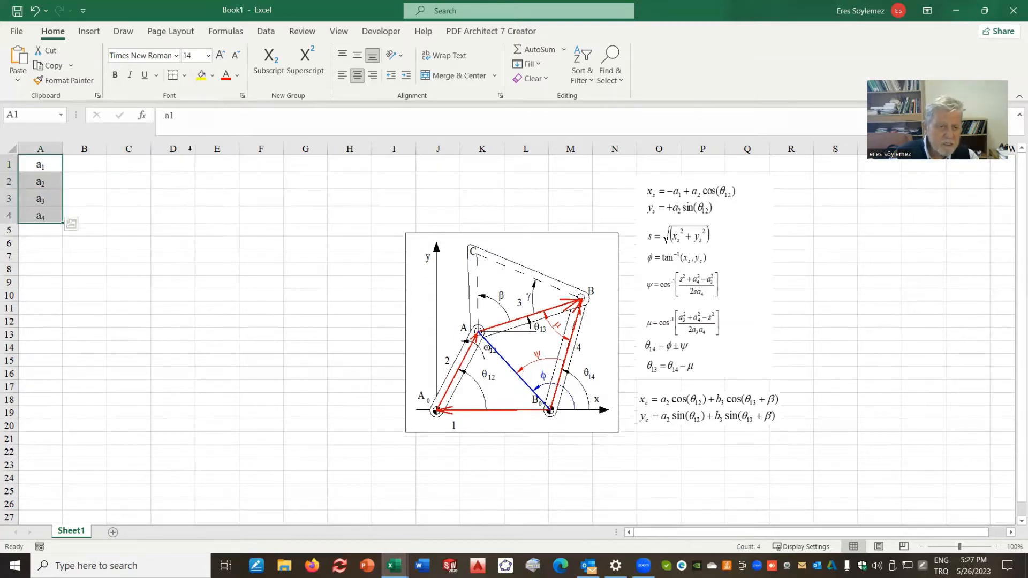
# - Enter the link lengths 45, 20, 55 and 30 in B1:B4 beside the labels a1 to a4
pyautogui.click(142, 195)
pyautogui.click(88, 163)
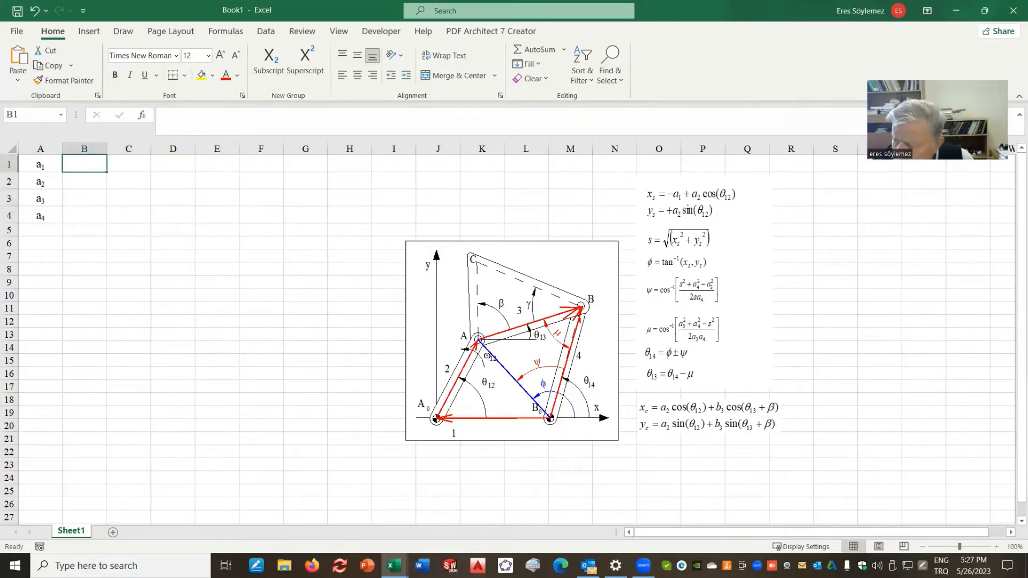
pyautogui.write('45')
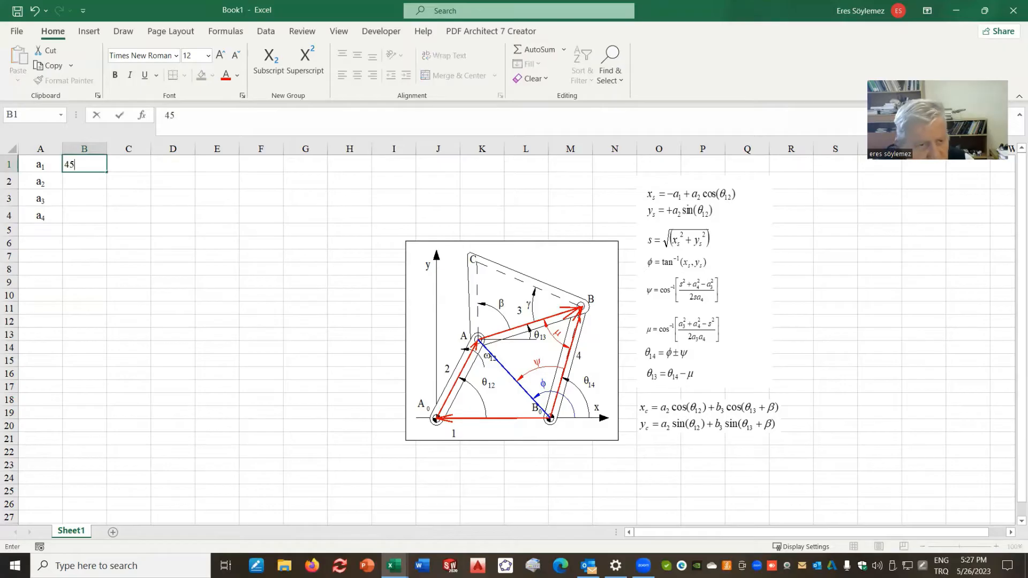
pyautogui.press('Return')
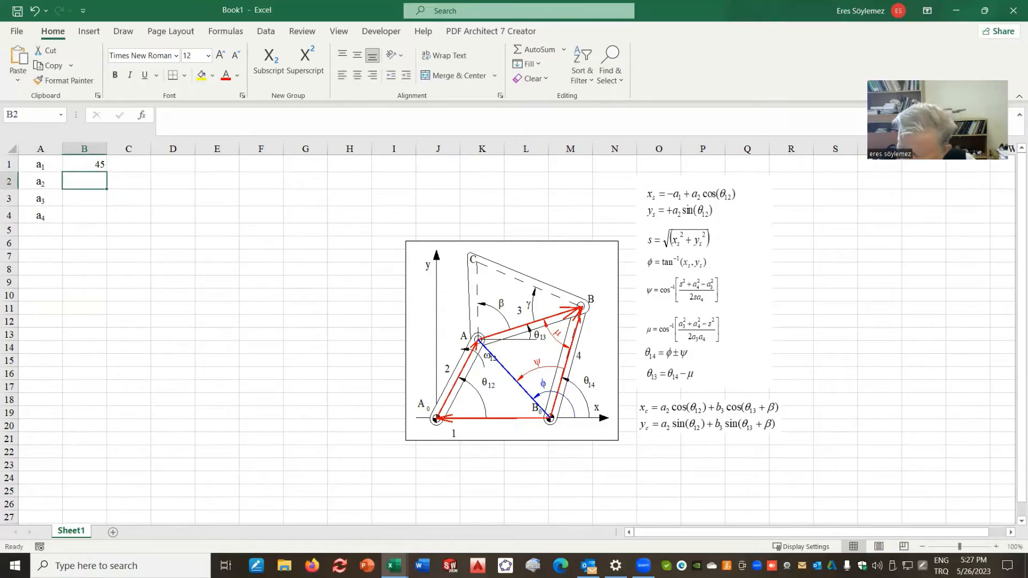
pyautogui.write('20')
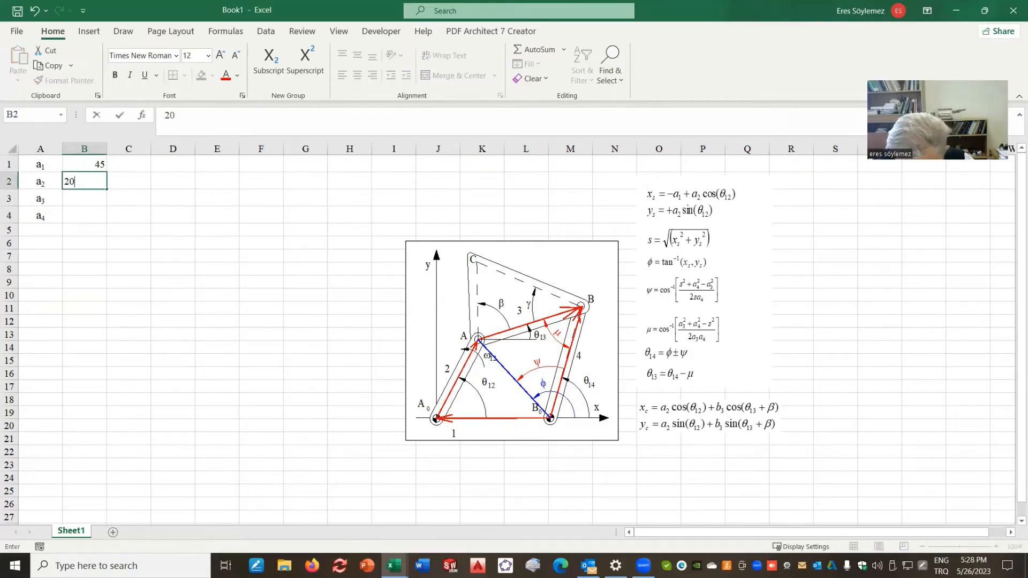
pyautogui.press('Return')
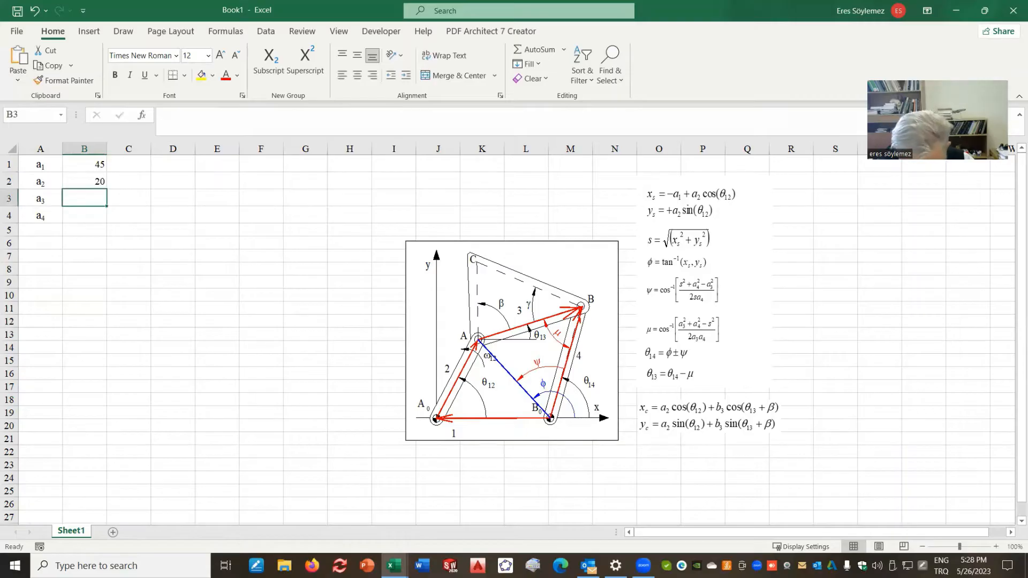
pyautogui.write('55')
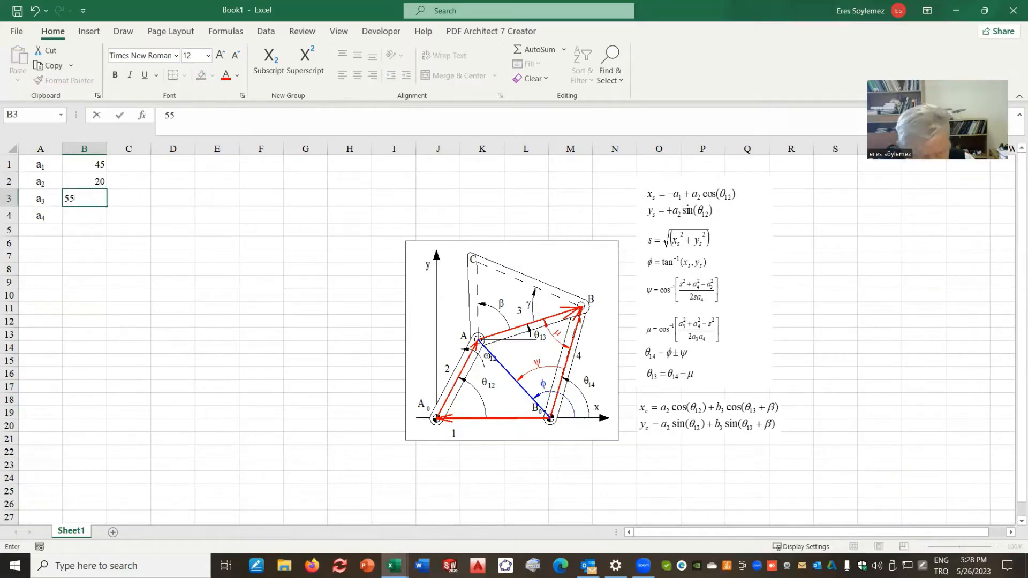
pyautogui.press('Return')
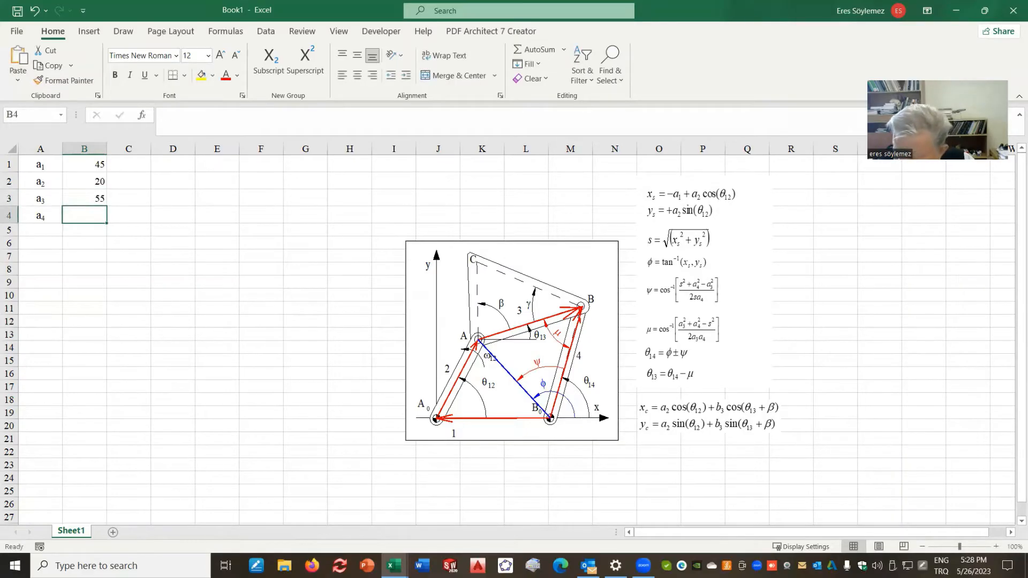
pyautogui.write('30')
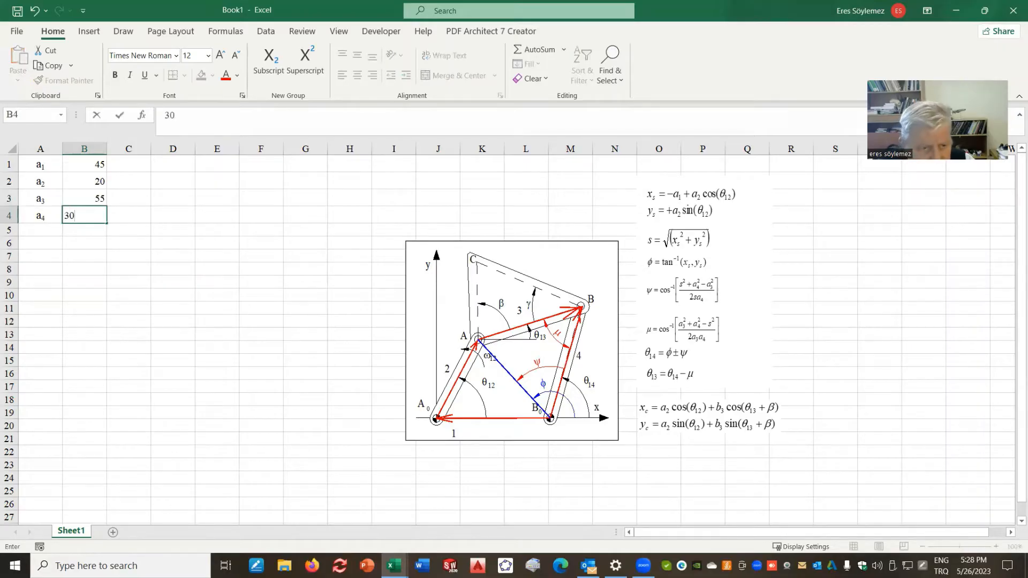
pyautogui.press('Return')
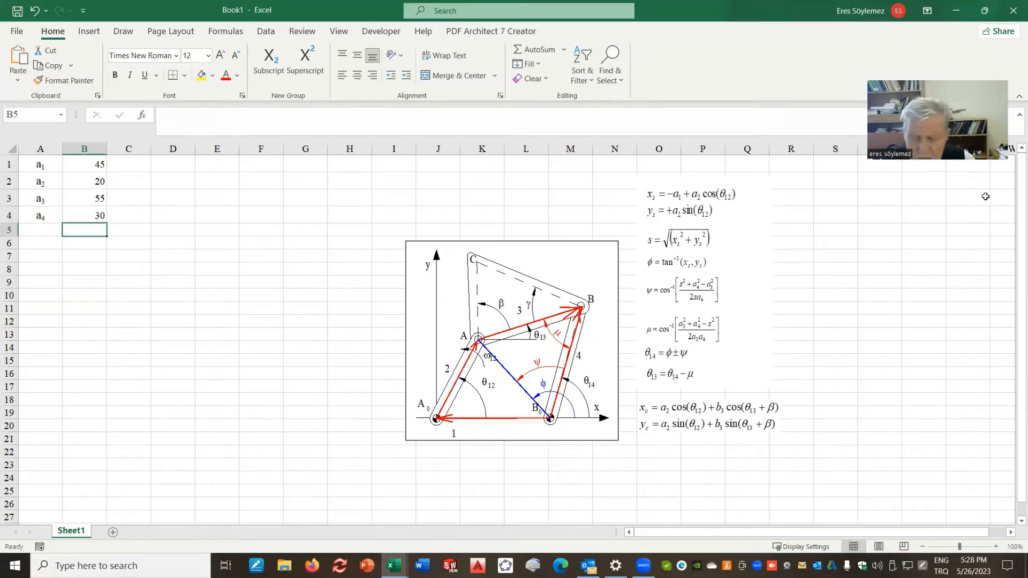
# - Label D1 "b3=AC" and format the 3 as a subscript
pyautogui.click(175, 165)
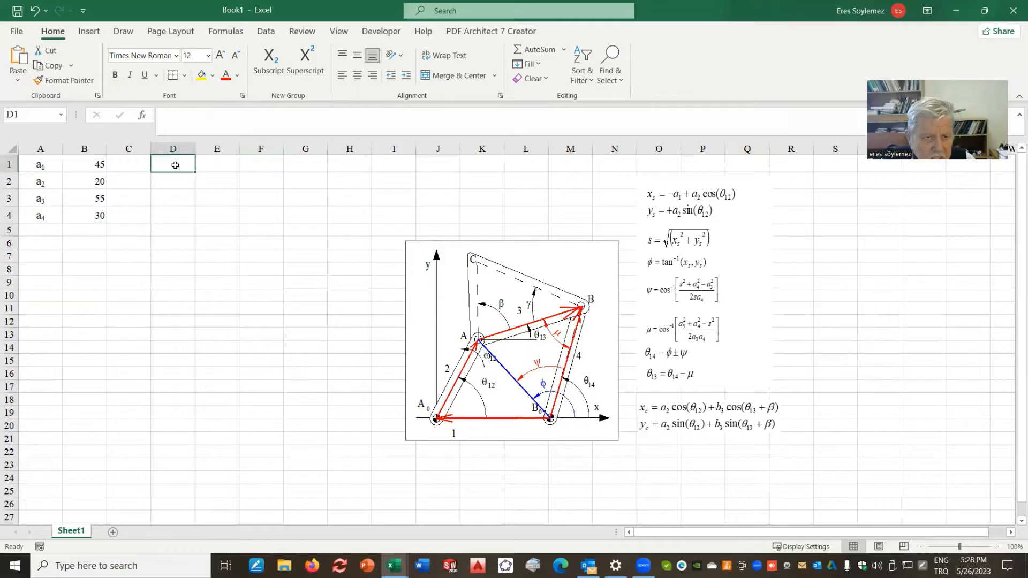
pyautogui.write('b3=')
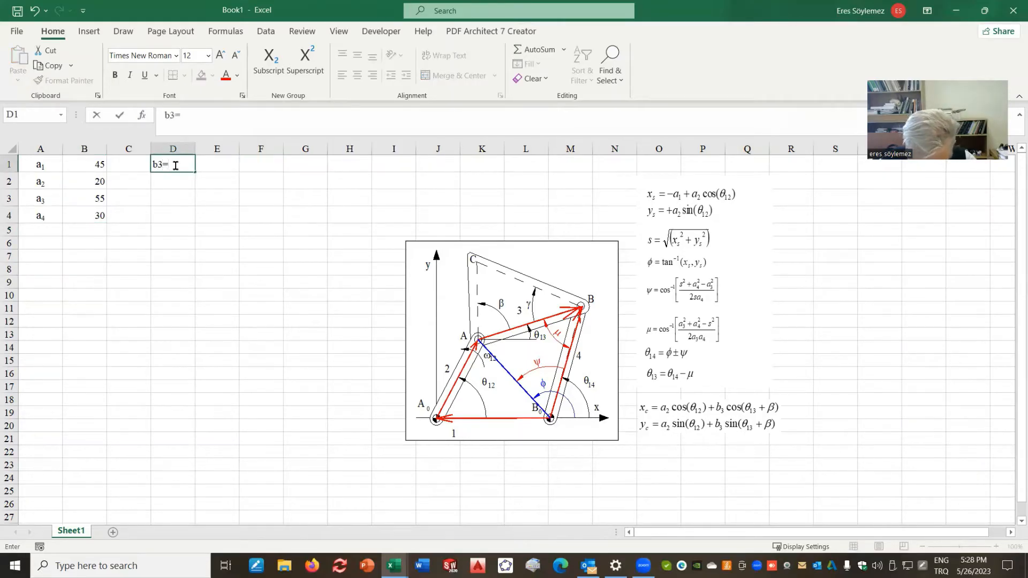
pyautogui.write('AC')
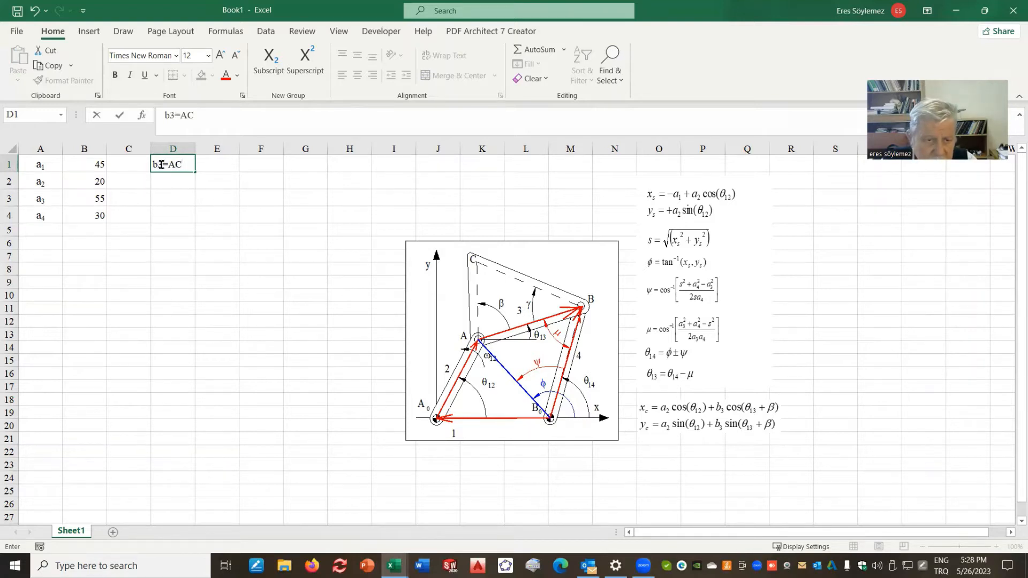
pyautogui.moveTo(159, 165); pyautogui.dragTo(163, 165)
pyautogui.click(269, 62)
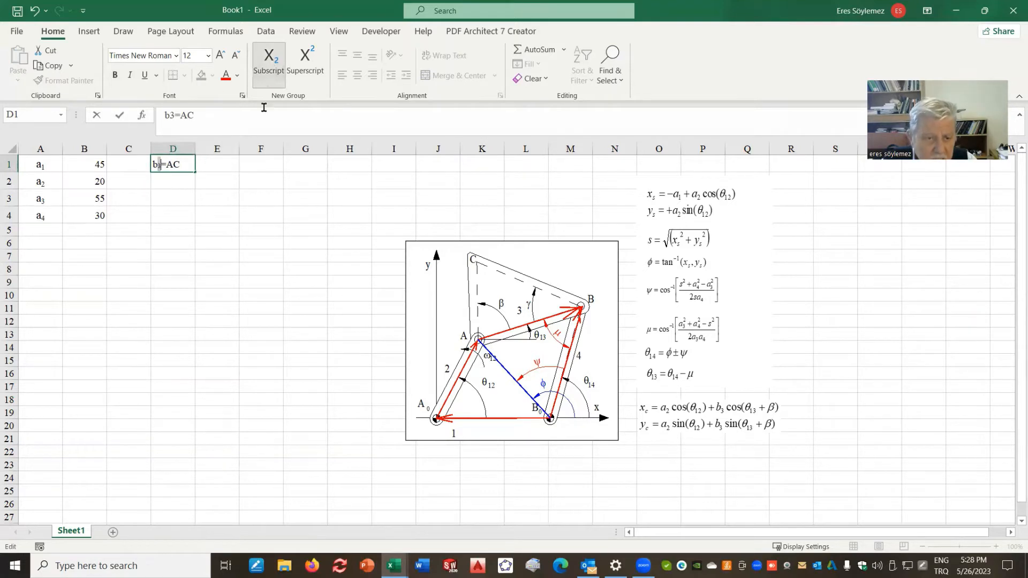
# - Enter 40 in E1 as the length of b3
pyautogui.click(216, 167)
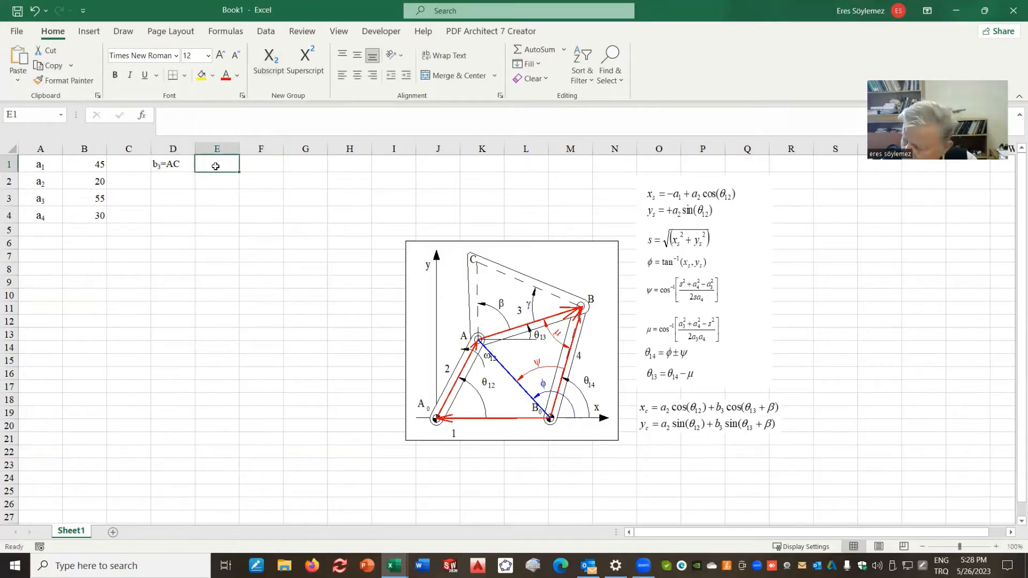
pyautogui.write('49')
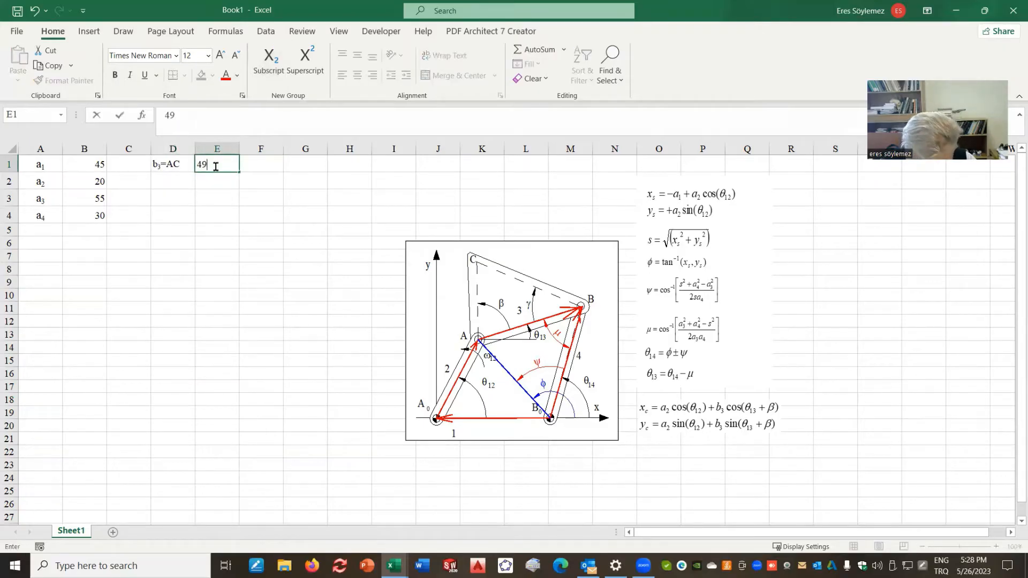
pyautogui.write('0')
pyautogui.press('Return')
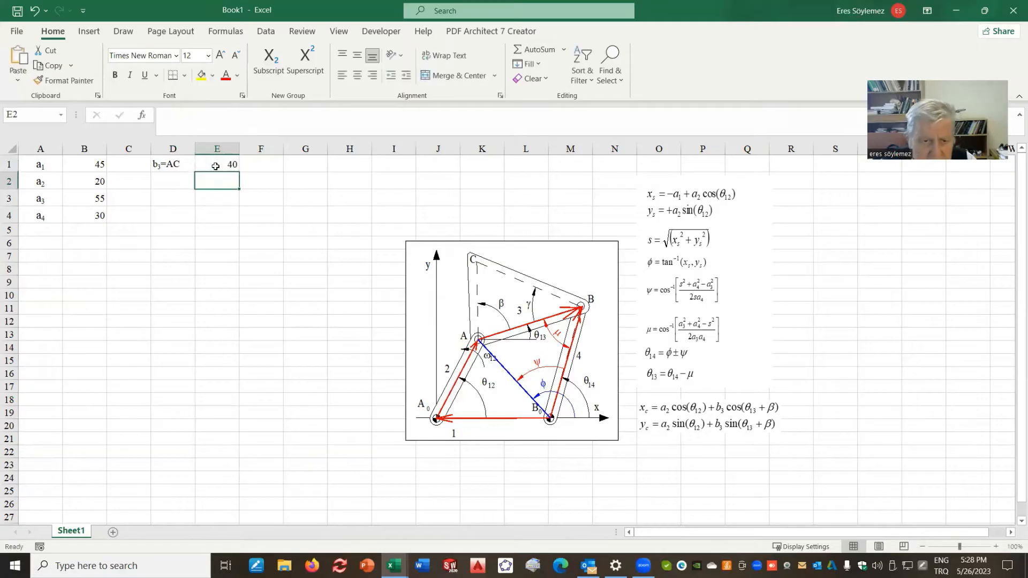
# - Label D2 "c3=BC" and format the 3 as a subscript
pyautogui.click(169, 179)
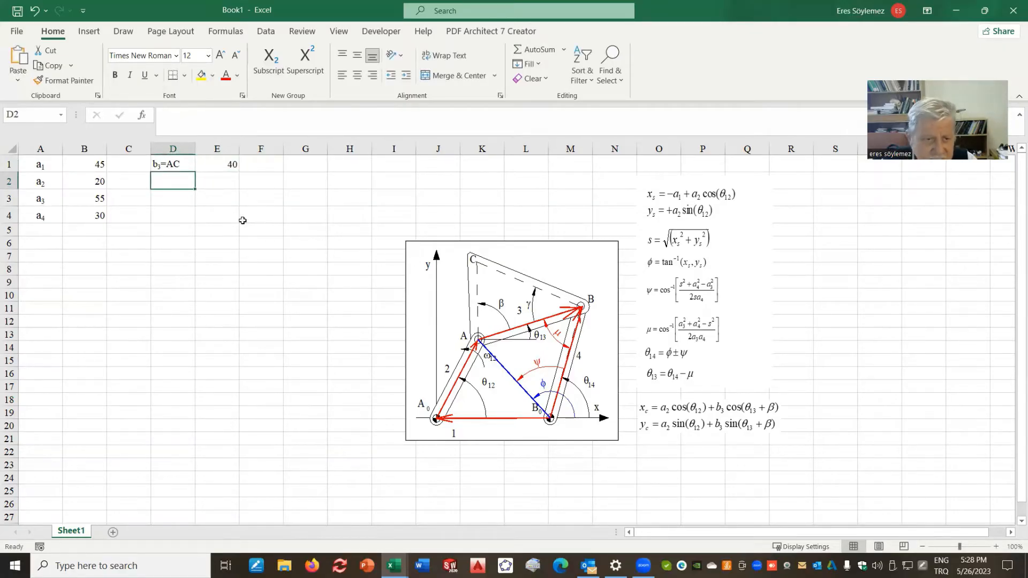
pyautogui.write('c3')
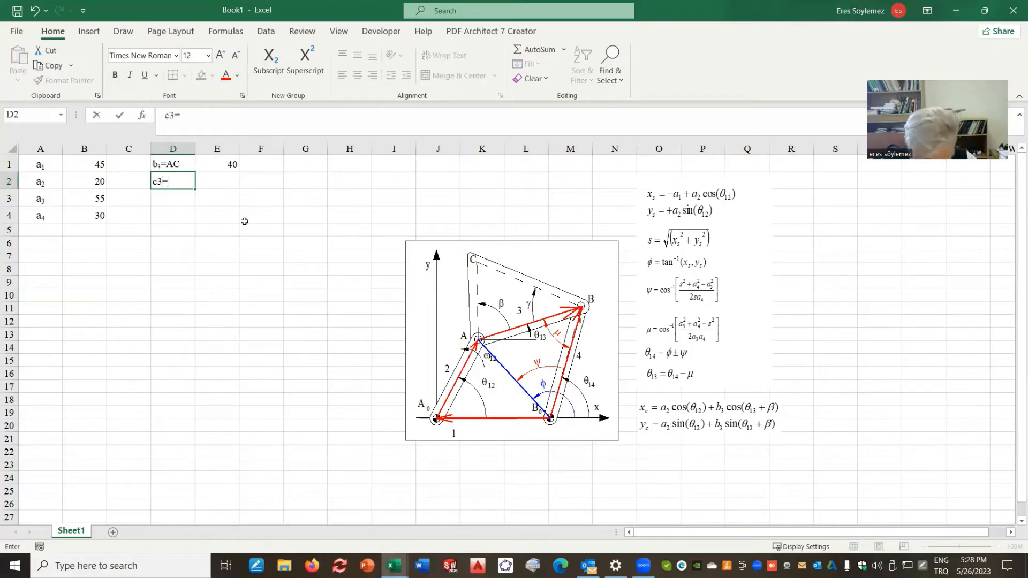
pyautogui.write('=BC')
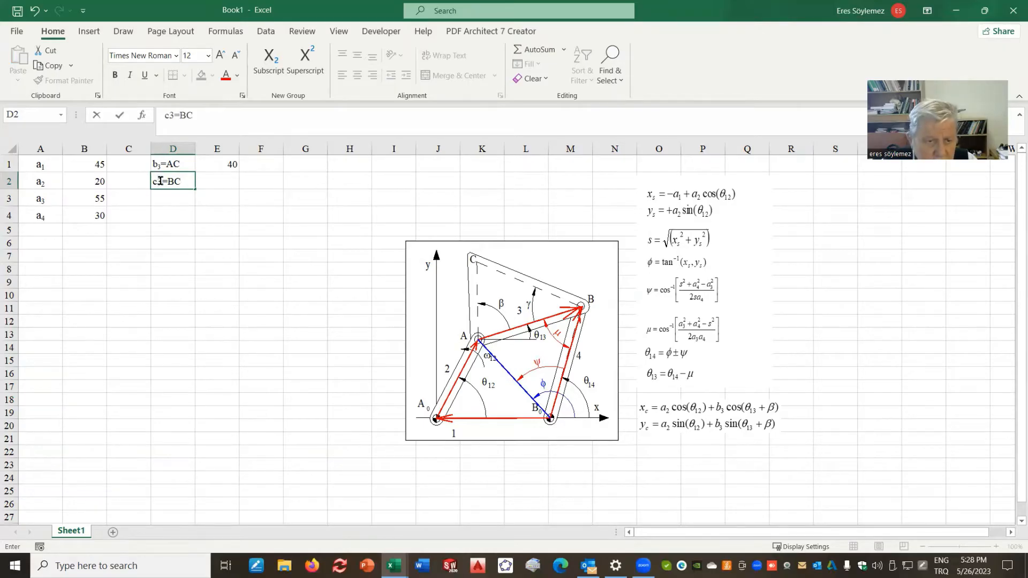
pyautogui.moveTo(160, 181); pyautogui.dragTo(164, 181)
pyautogui.click(268, 63)
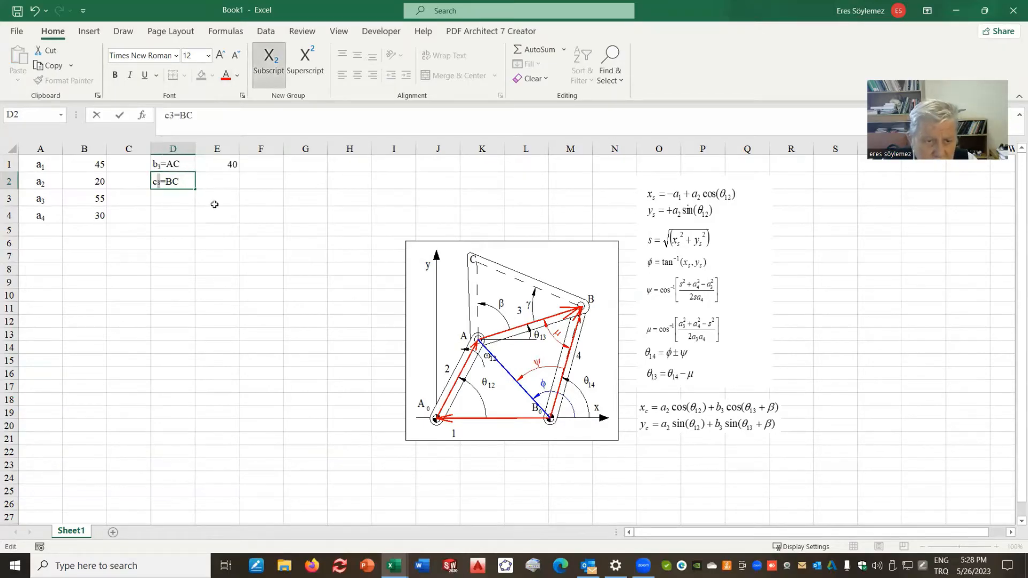
pyautogui.click(214, 205)
# - Enter 50 in E2 as the length of c3
pyautogui.click(225, 180)
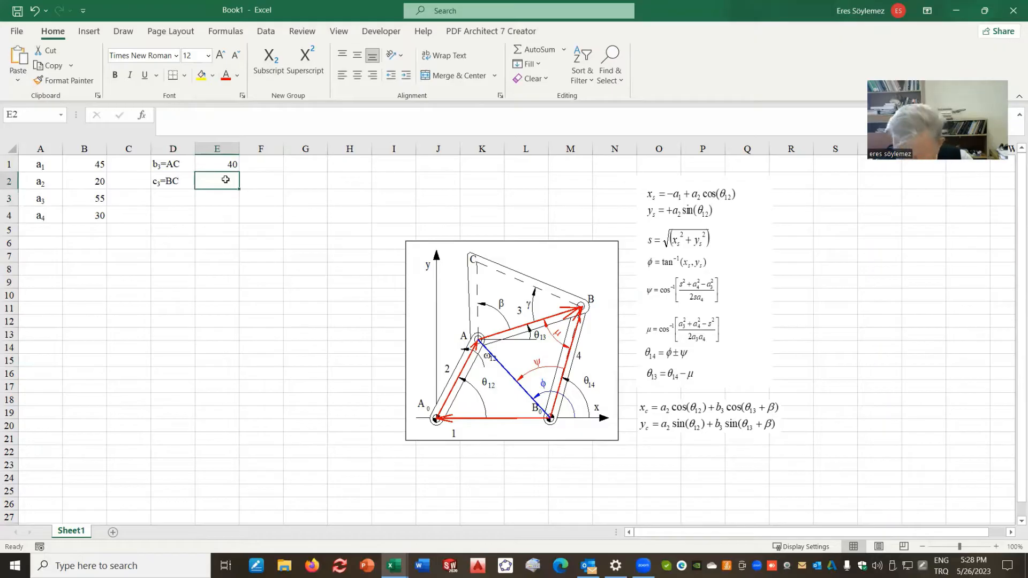
pyautogui.write('5')
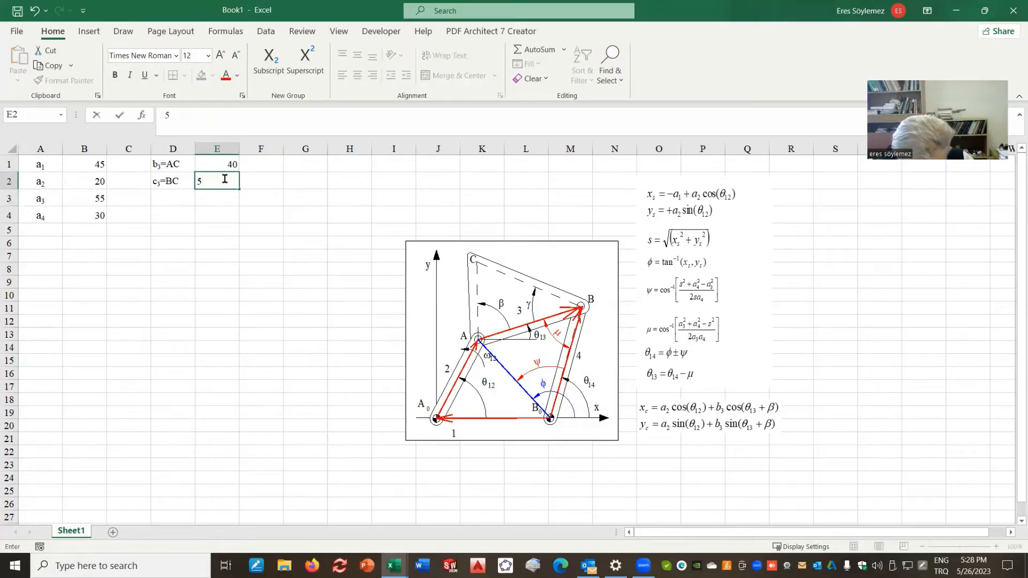
pyautogui.write('0')
pyautogui.press('Return')
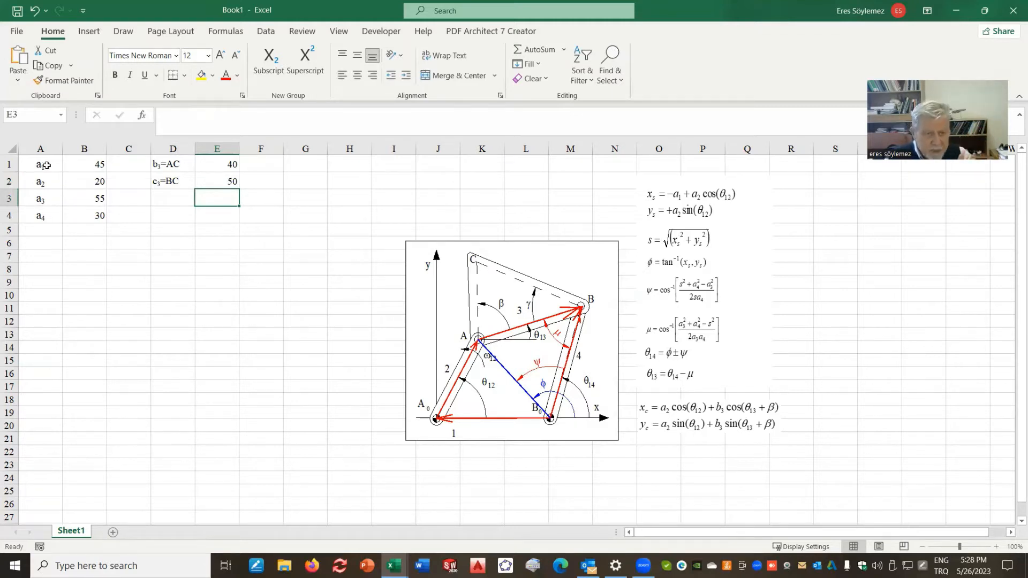
# - Move the linkage diagram up beside the formulas so its upper edge sits at the start of row 2
pyautogui.moveTo(47, 165); pyautogui.dragTo(206, 211)
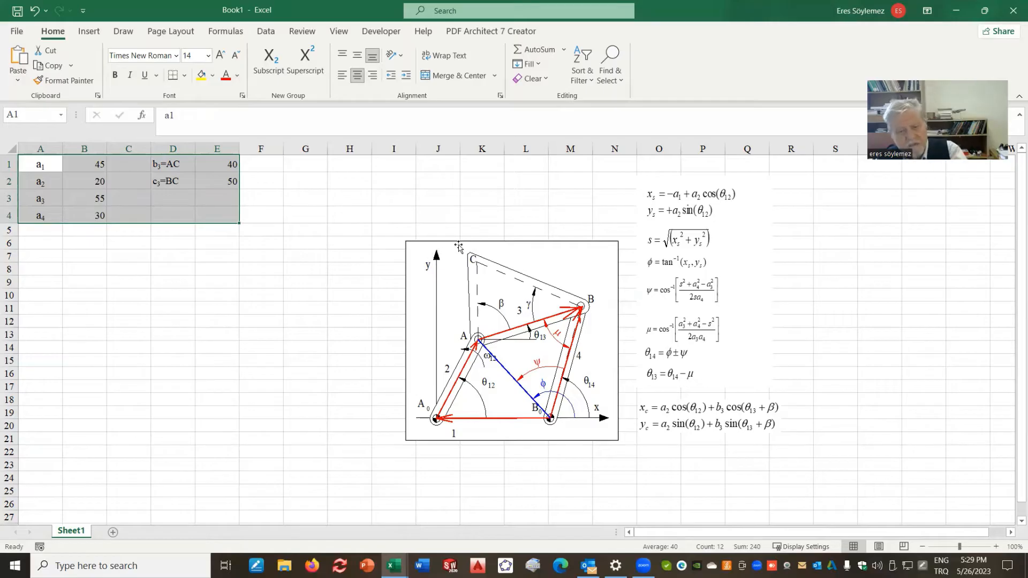
pyautogui.moveTo(562, 249); pyautogui.dragTo(574, 177)
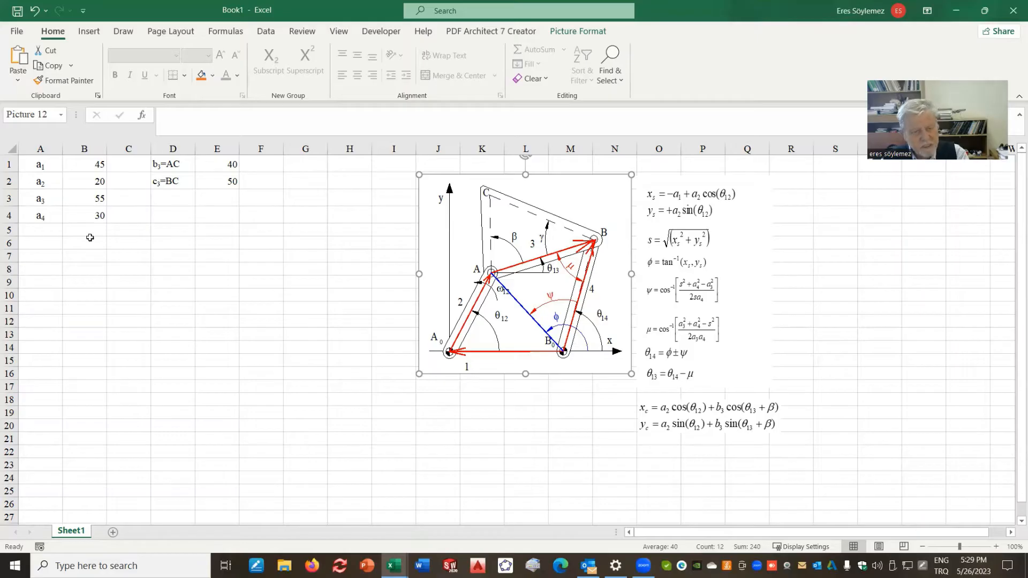
# - Enter "q12" in B10 and format the 12 as a subscript
pyautogui.click(86, 294)
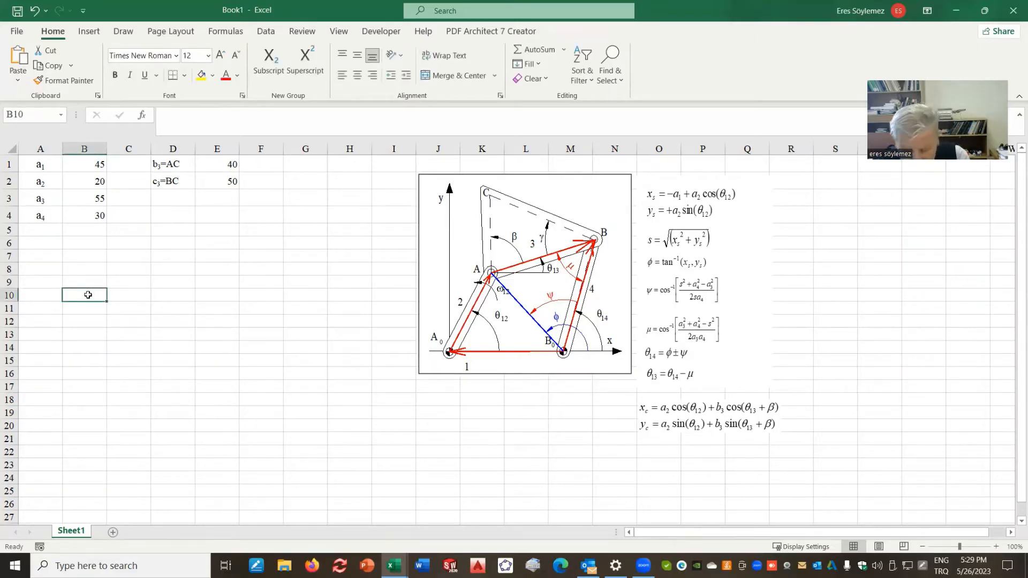
pyautogui.write('q12')
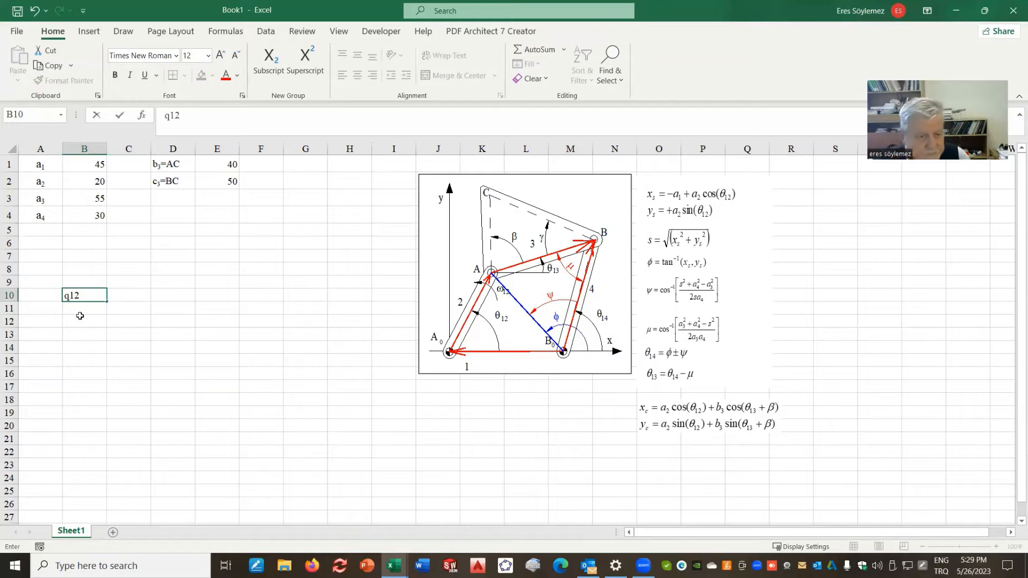
pyautogui.click(84, 308)
pyautogui.click(79, 295)
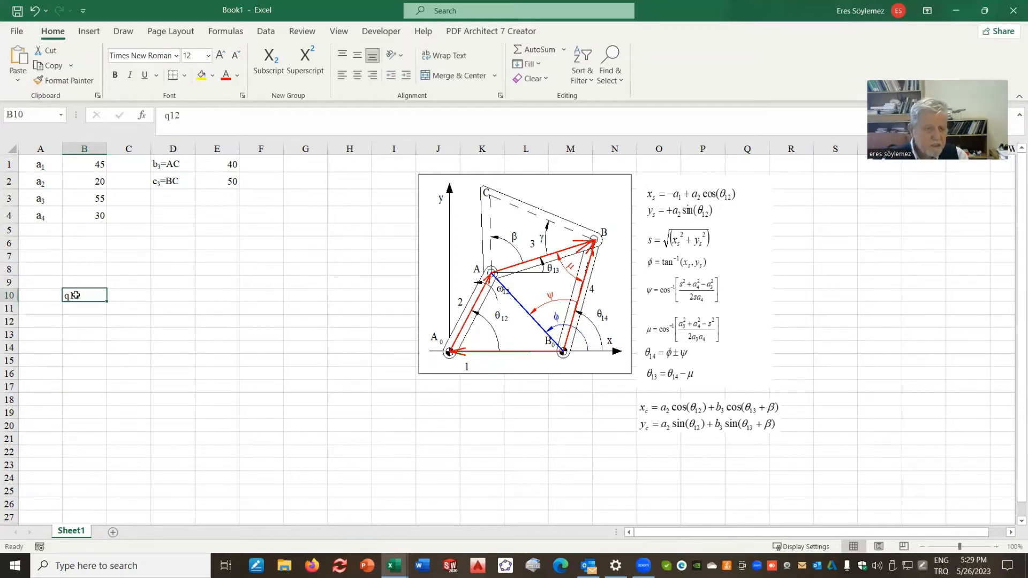
pyautogui.moveTo(170, 116); pyautogui.dragTo(182, 116)
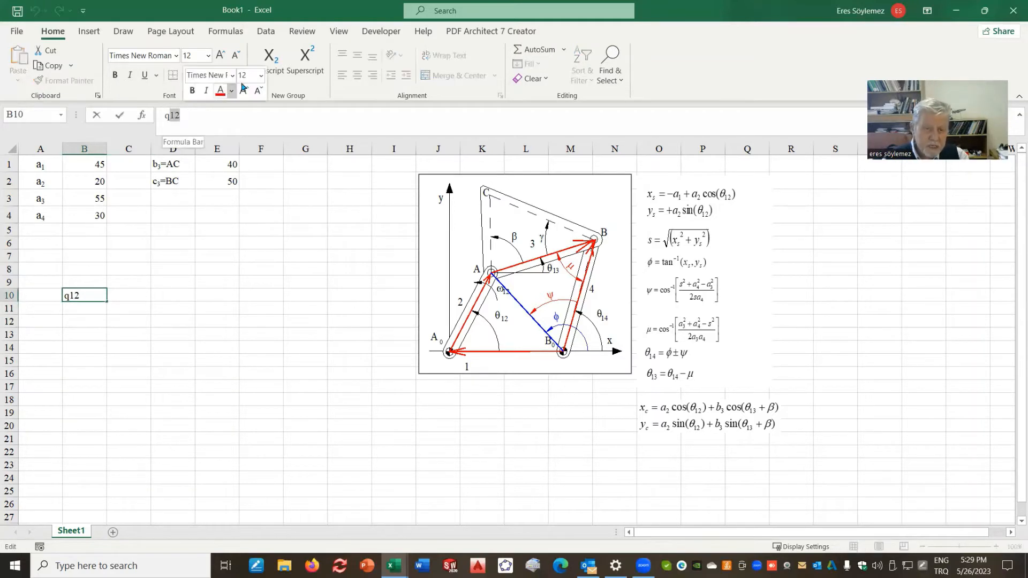
pyautogui.click(268, 60)
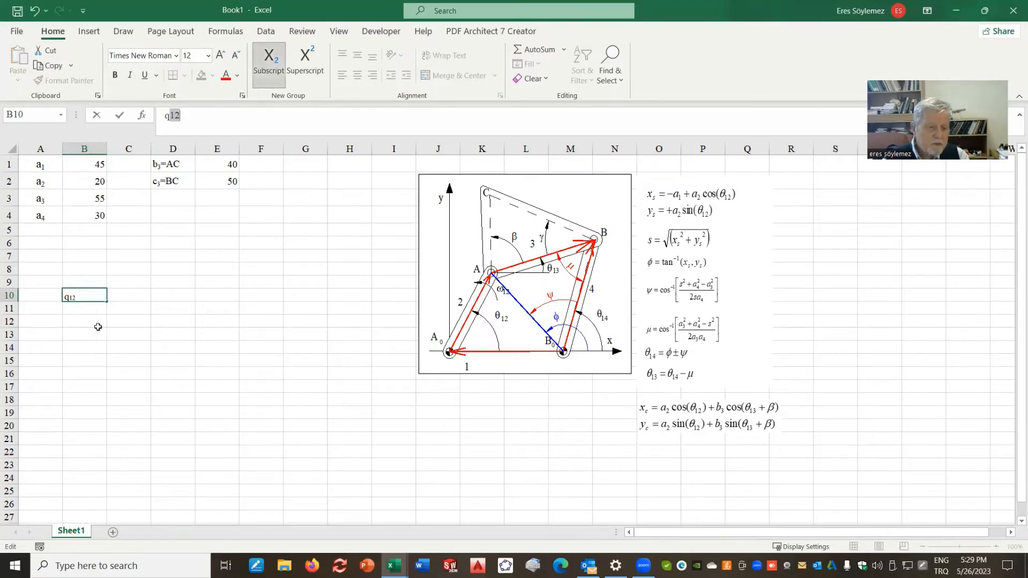
pyautogui.click(80, 313)
pyautogui.click(76, 298)
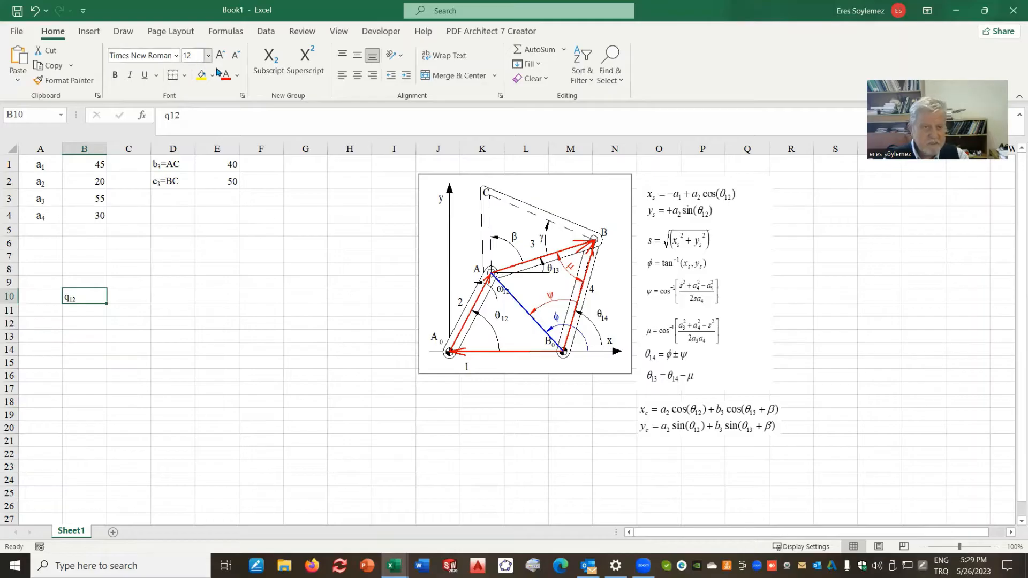
# - Change the font of the letter q in B10 to Symbol to make it a theta
pyautogui.click(169, 116)
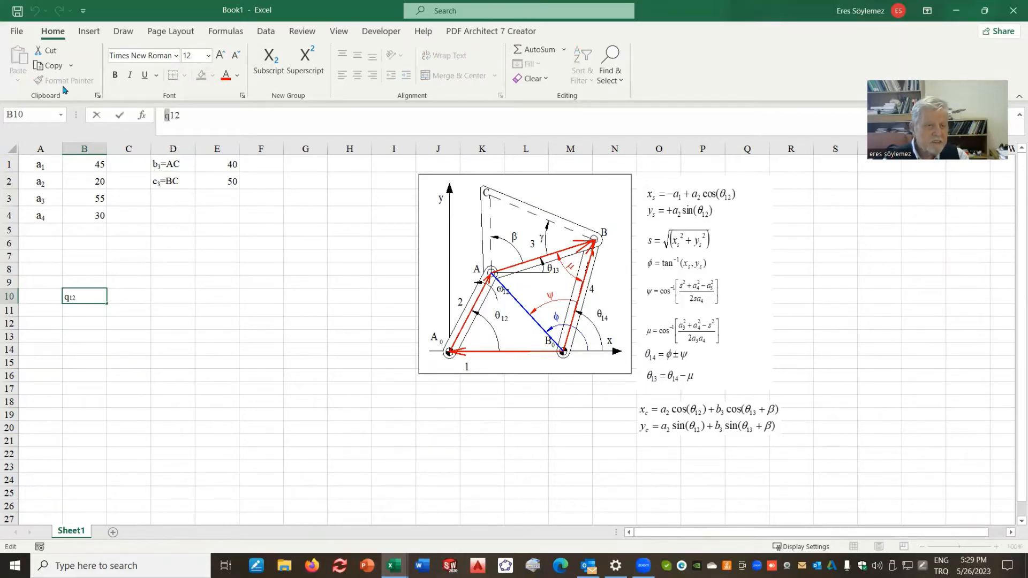
pyautogui.click(175, 56)
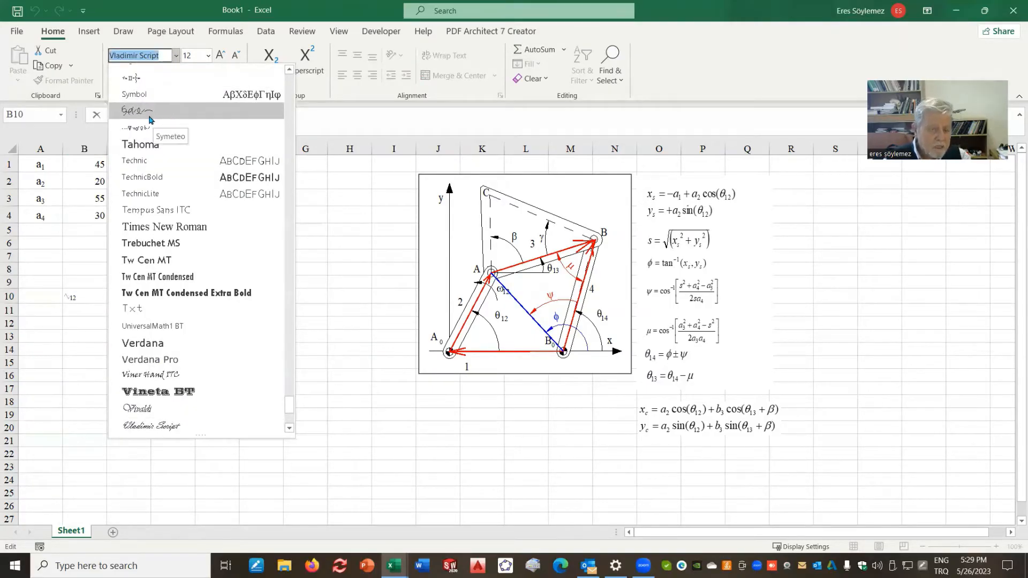
pyautogui.click(141, 95)
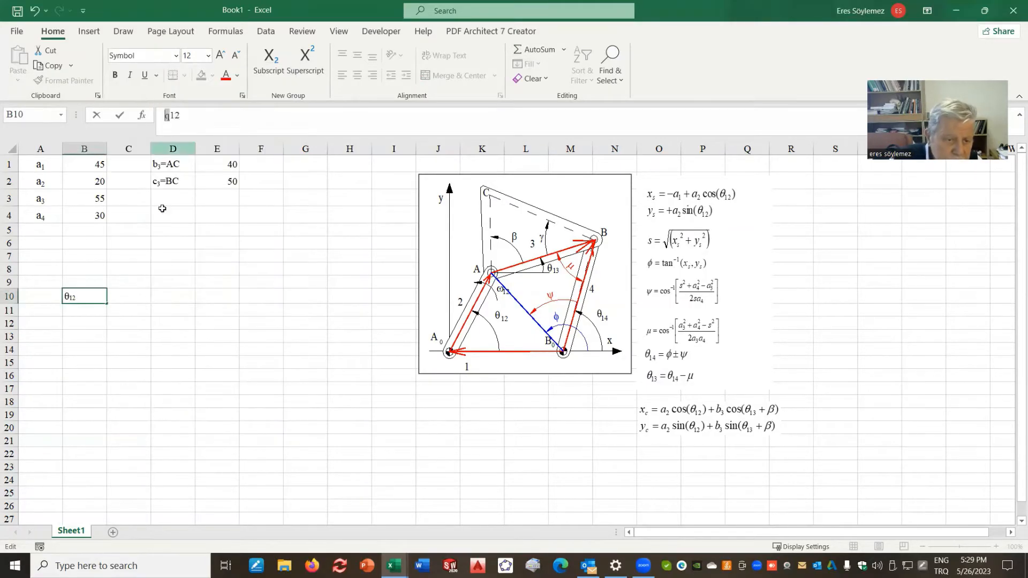
pyautogui.click(88, 312)
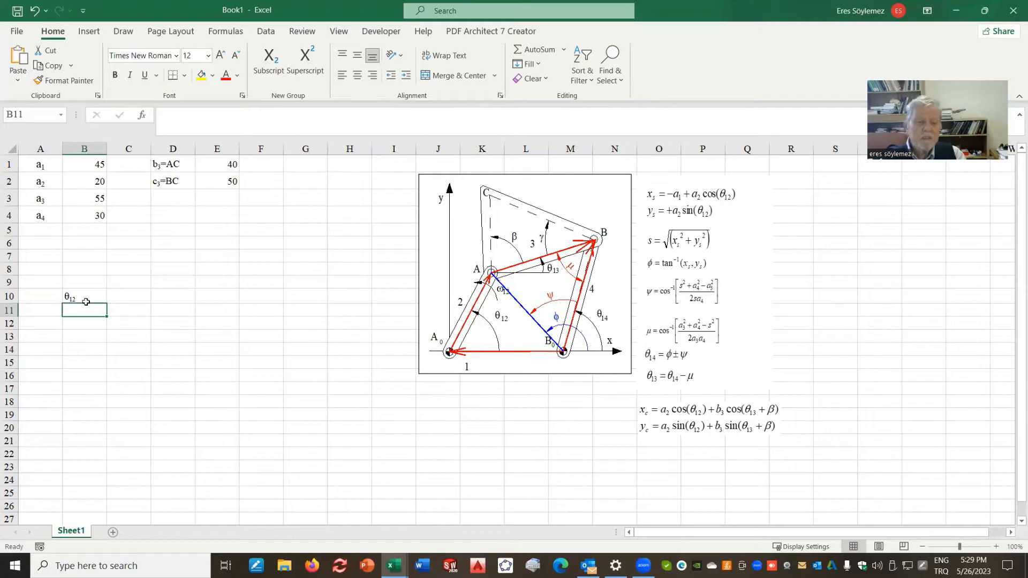
# - Center the theta12 header horizontally in B10
pyautogui.click(84, 298)
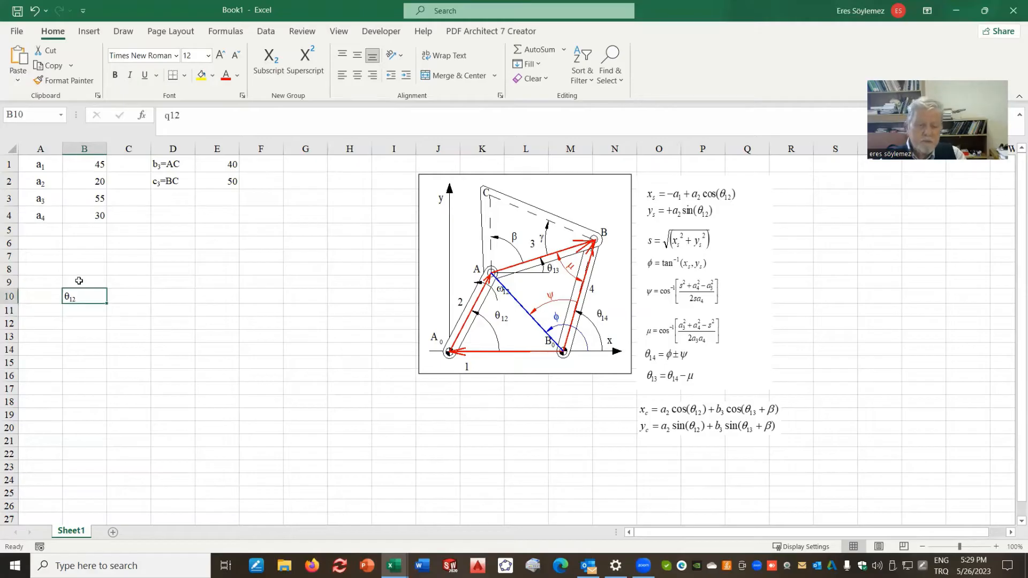
pyautogui.click(357, 75)
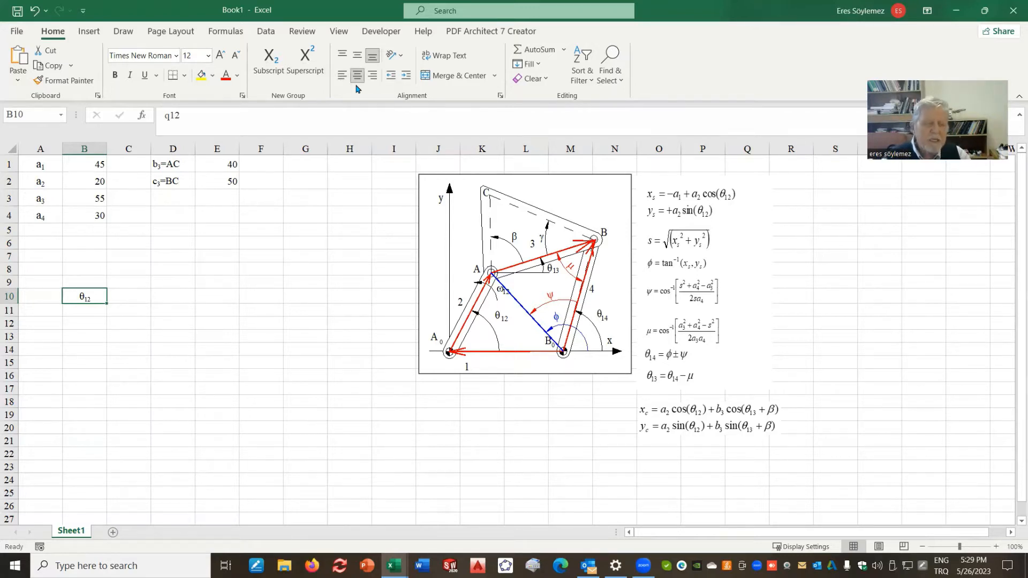
# - Try out the Symbol font in F6 by entering "qwery" as Greek letters, and erase the text
pyautogui.click(269, 240)
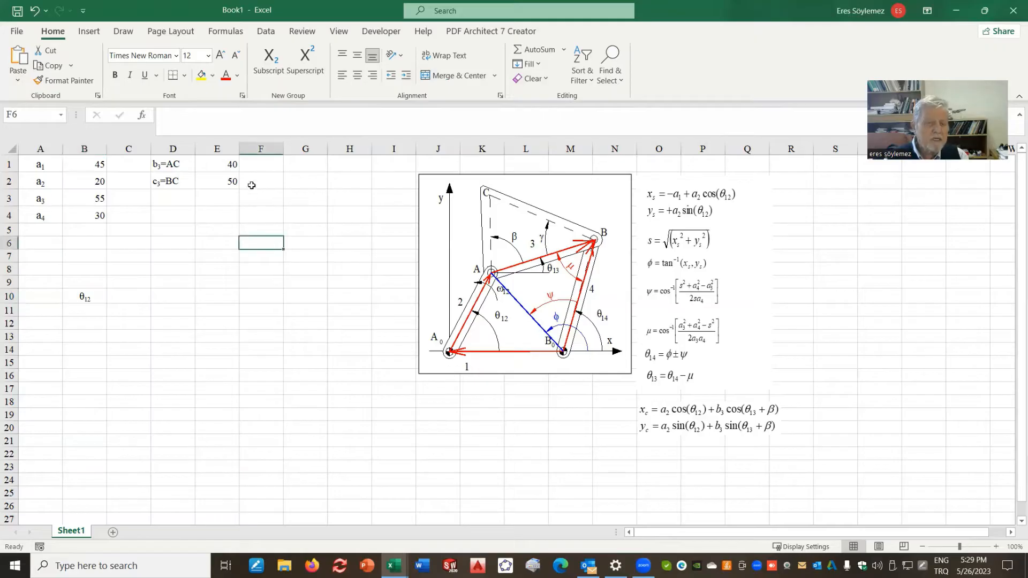
pyautogui.click(177, 55)
pyautogui.click(145, 101)
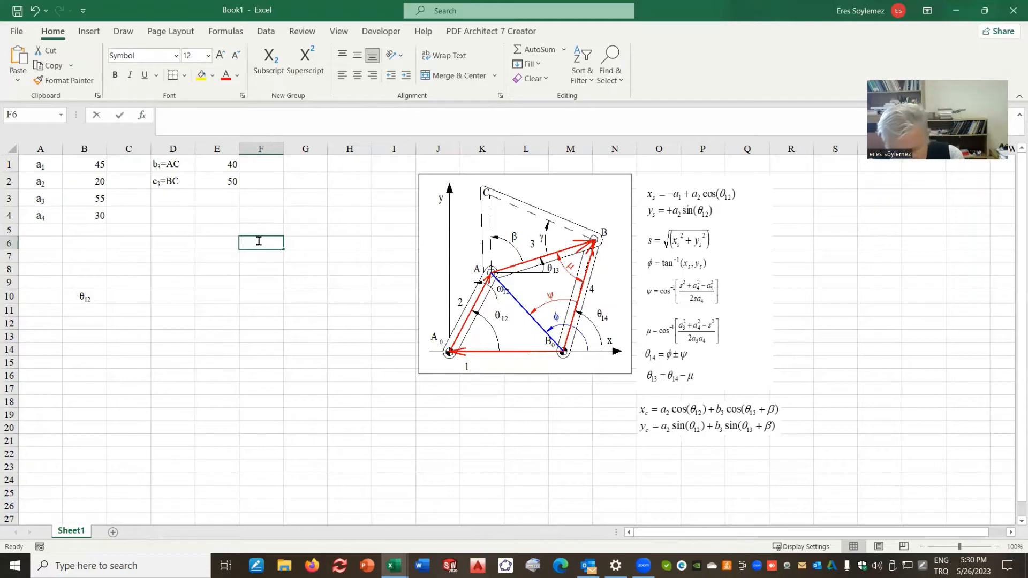
pyautogui.write('qwery')
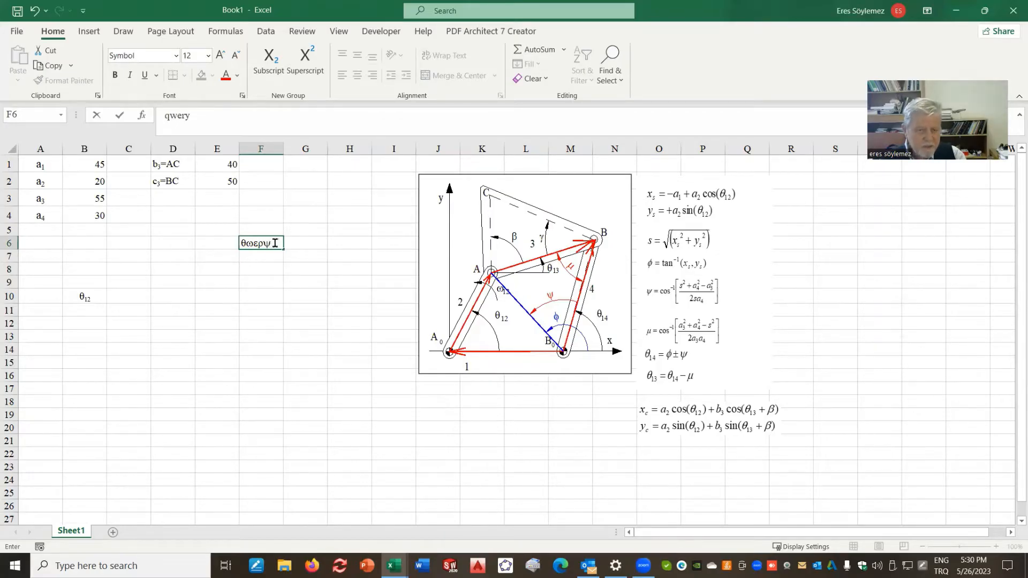
pyautogui.moveTo(277, 243); pyautogui.dragTo(224, 244)
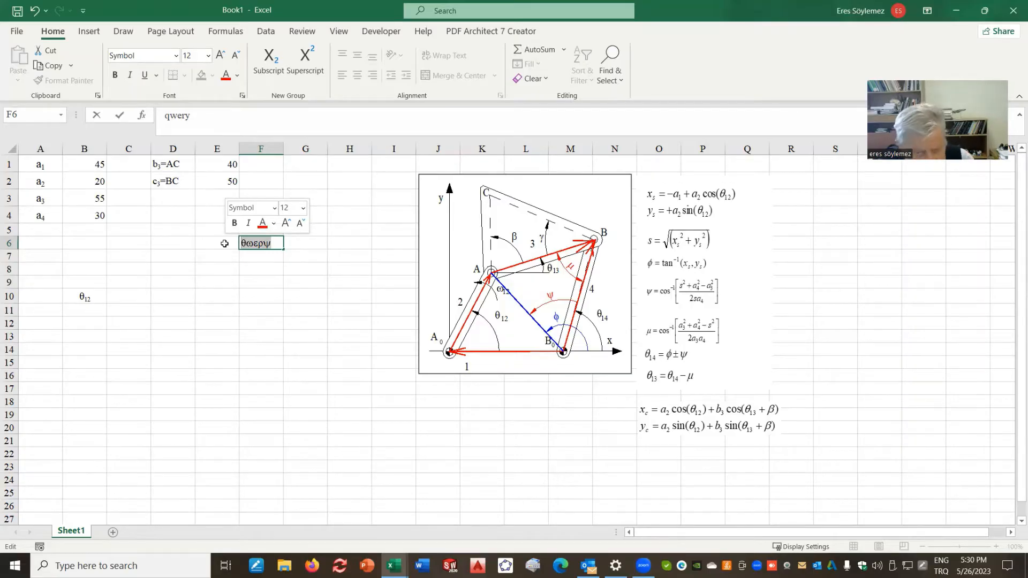
pyautogui.press('BackSpace')
# - Try the letters a, q, b, f, y and g in the Symbol font in F6, and clear the cell
pyautogui.write('a')
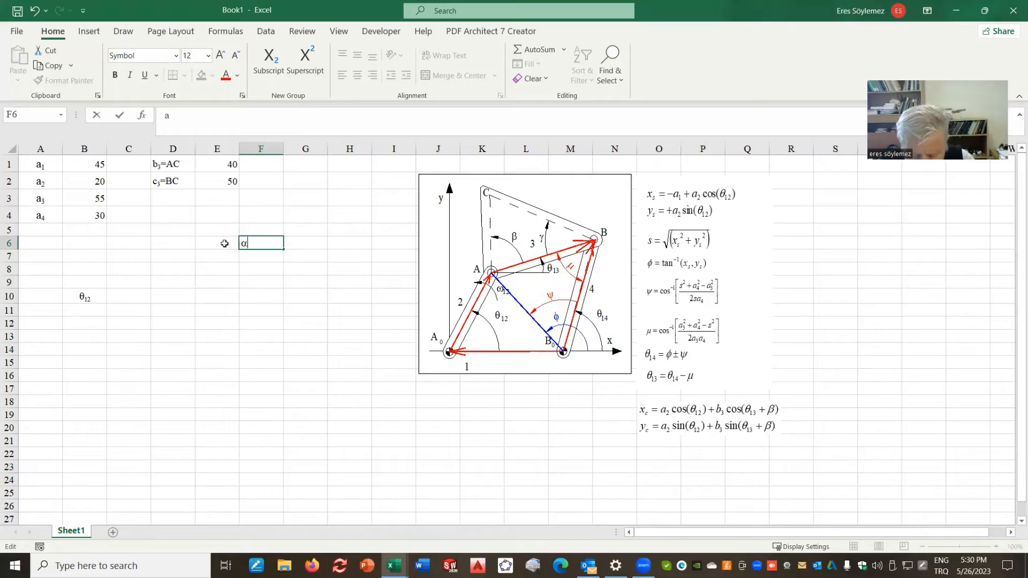
pyautogui.press('BackSpace')
pyautogui.write('q')
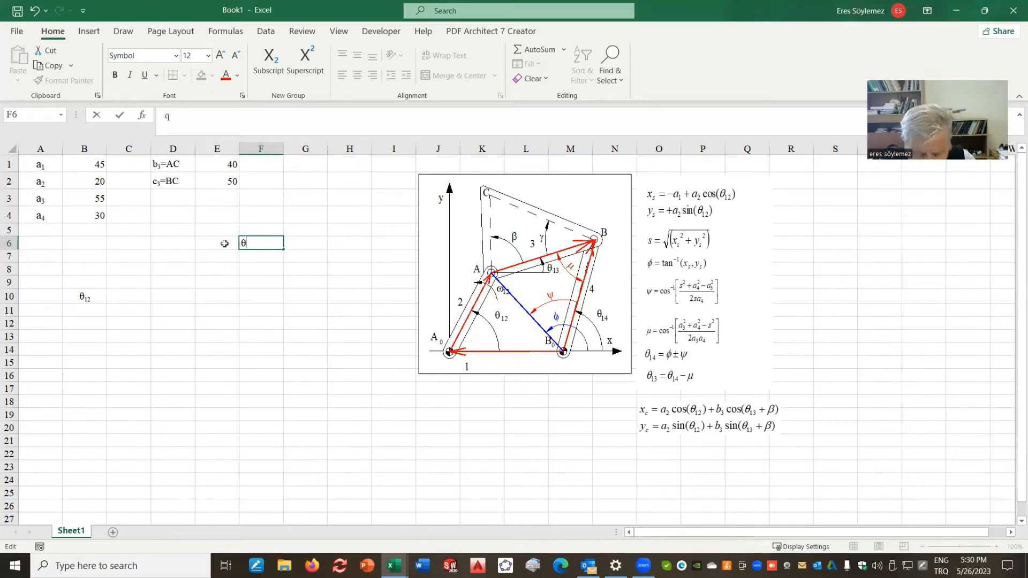
pyautogui.write('a')
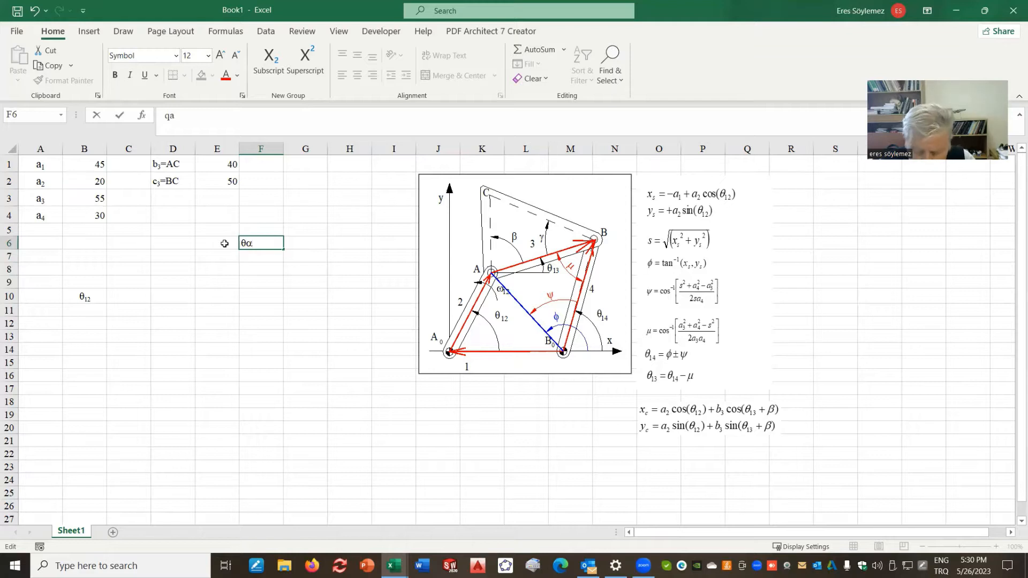
pyautogui.write('b')
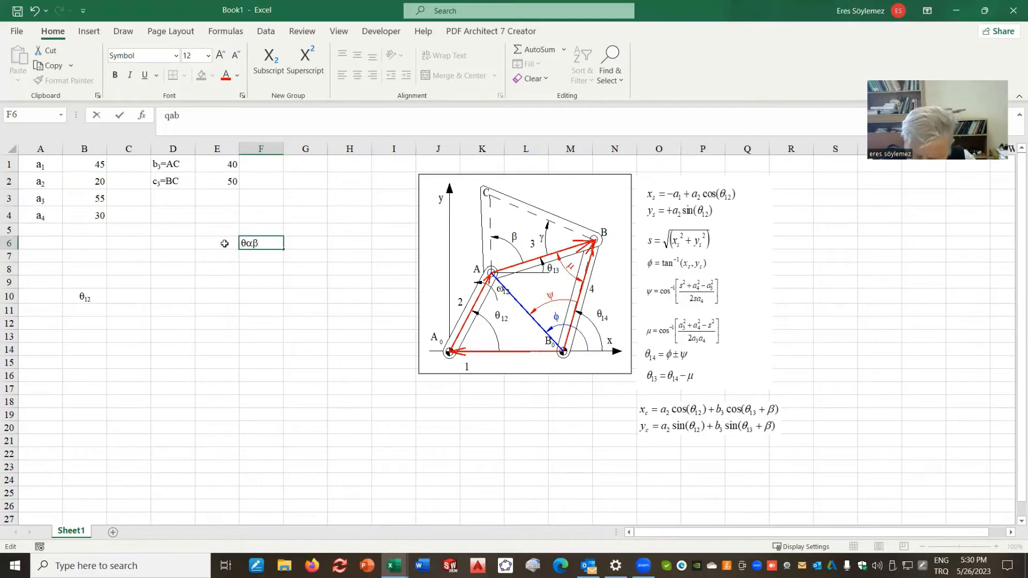
pyautogui.write('f')
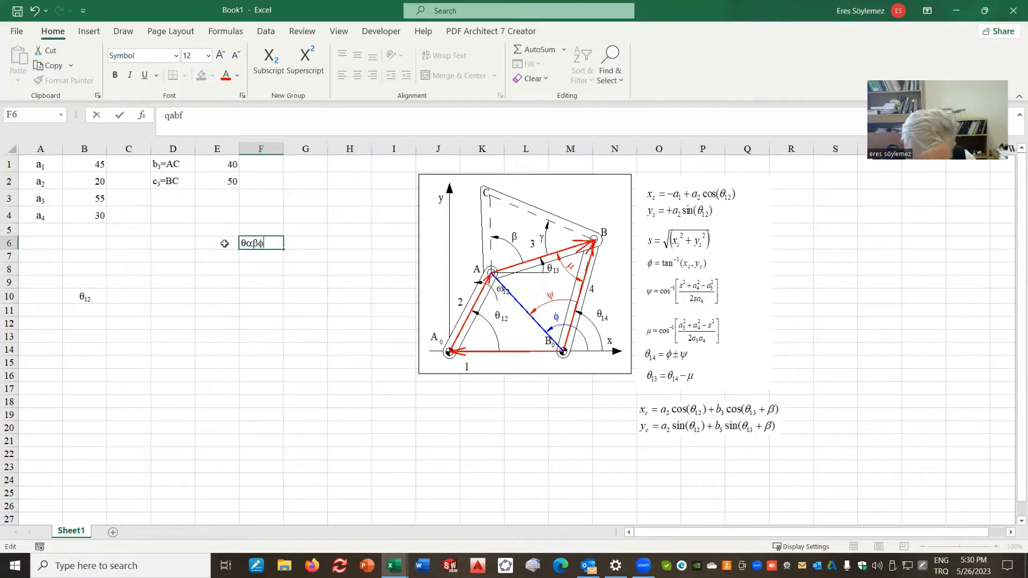
pyautogui.write('y')
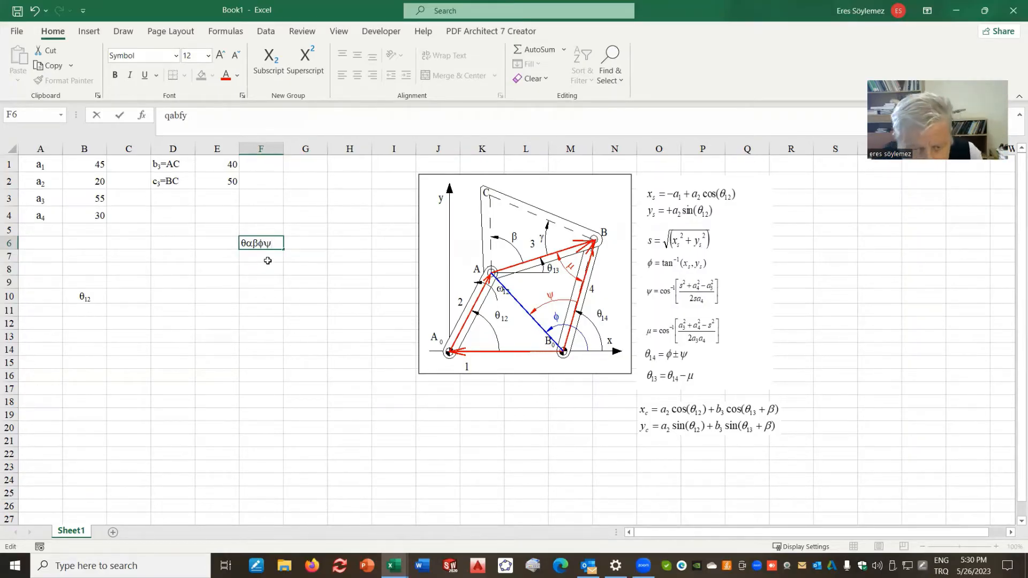
pyautogui.write('g')
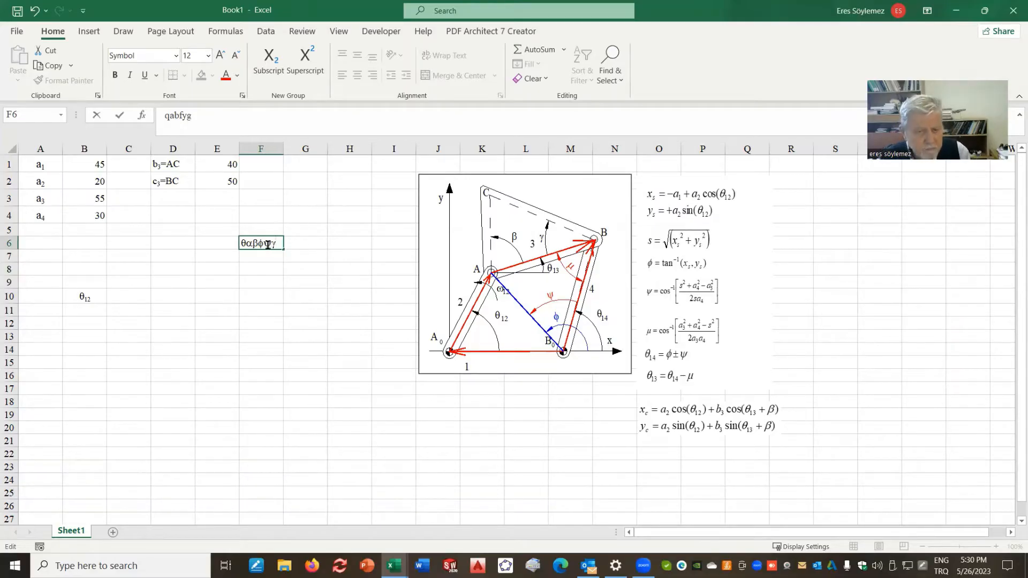
pyautogui.moveTo(275, 243); pyautogui.dragTo(232, 230)
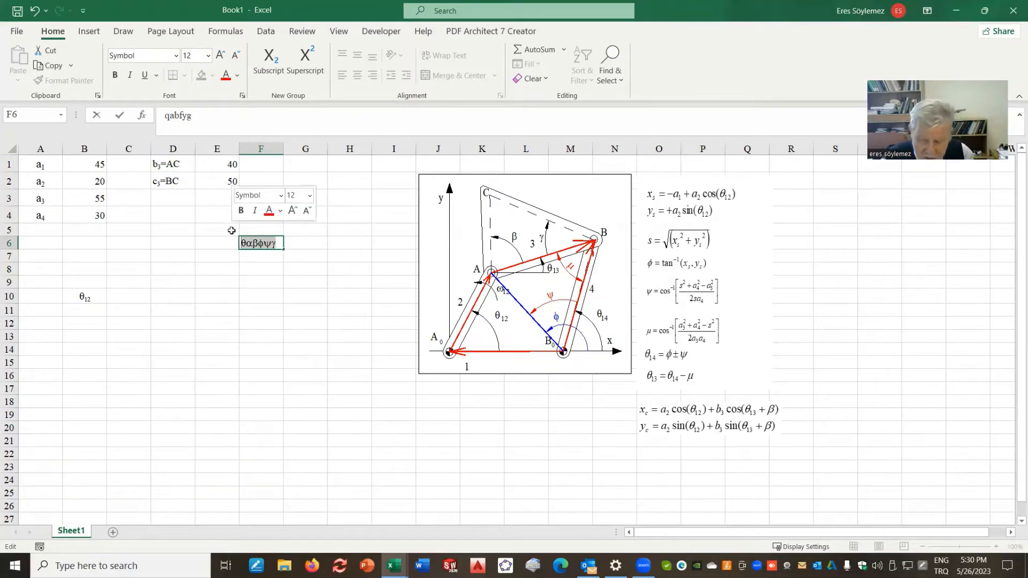
pyautogui.press('Delete')
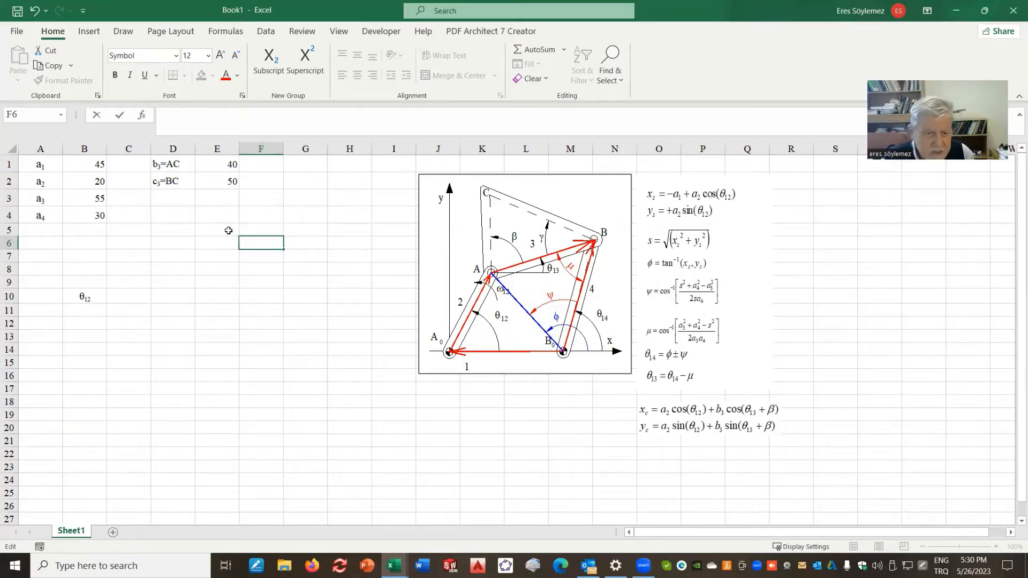
pyautogui.click(211, 220)
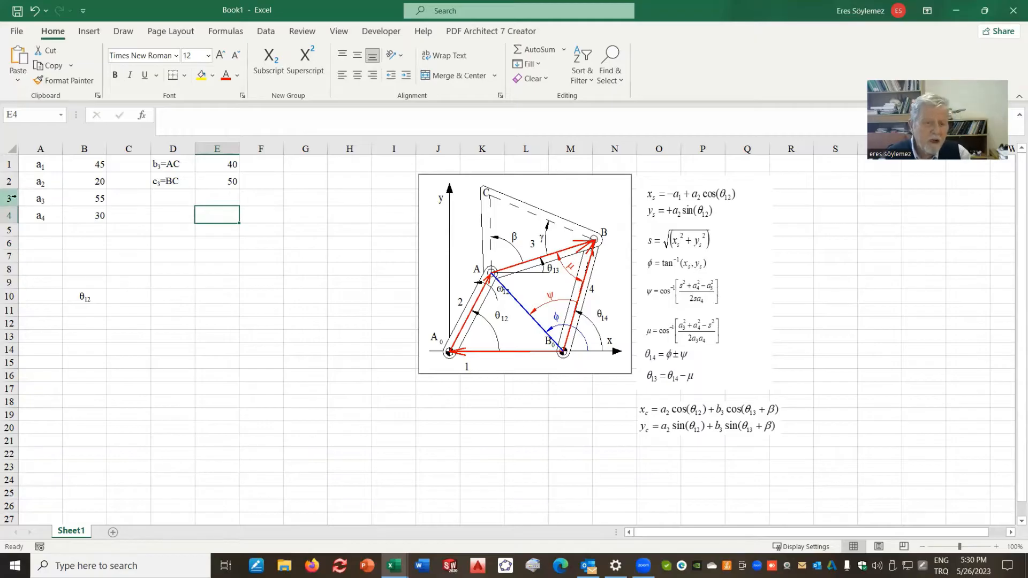
# - Enter 22 in B11 as the theta12 value and center it in the cell
pyautogui.click(89, 311)
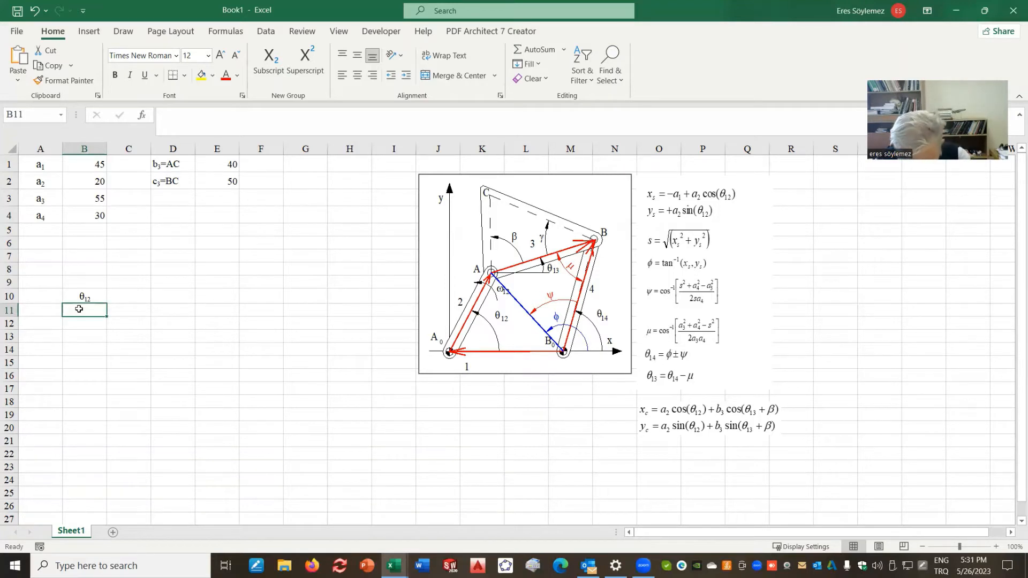
pyautogui.write('22')
pyautogui.press('Return')
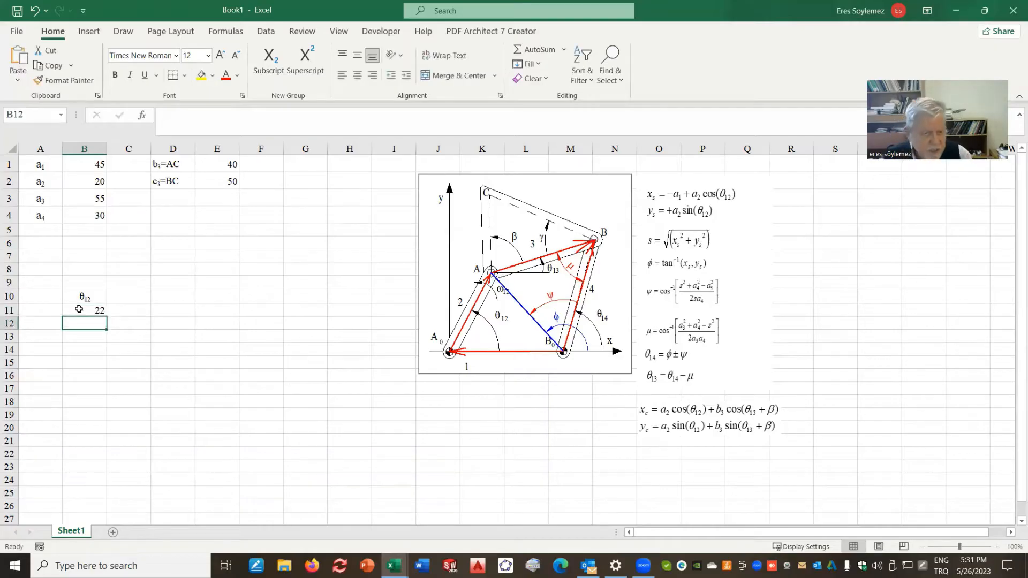
pyautogui.click(88, 312)
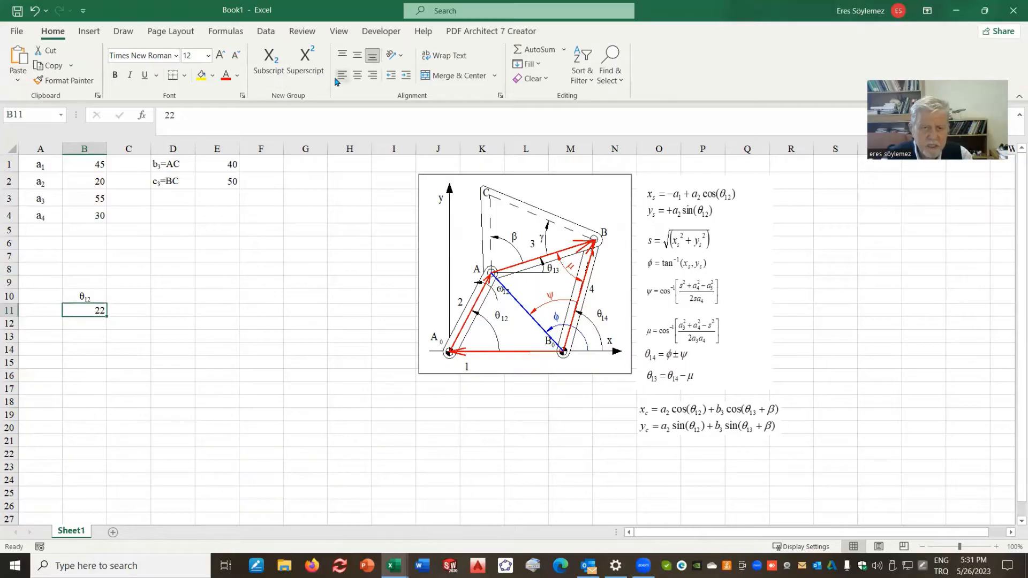
pyautogui.click(357, 75)
pyautogui.click(140, 341)
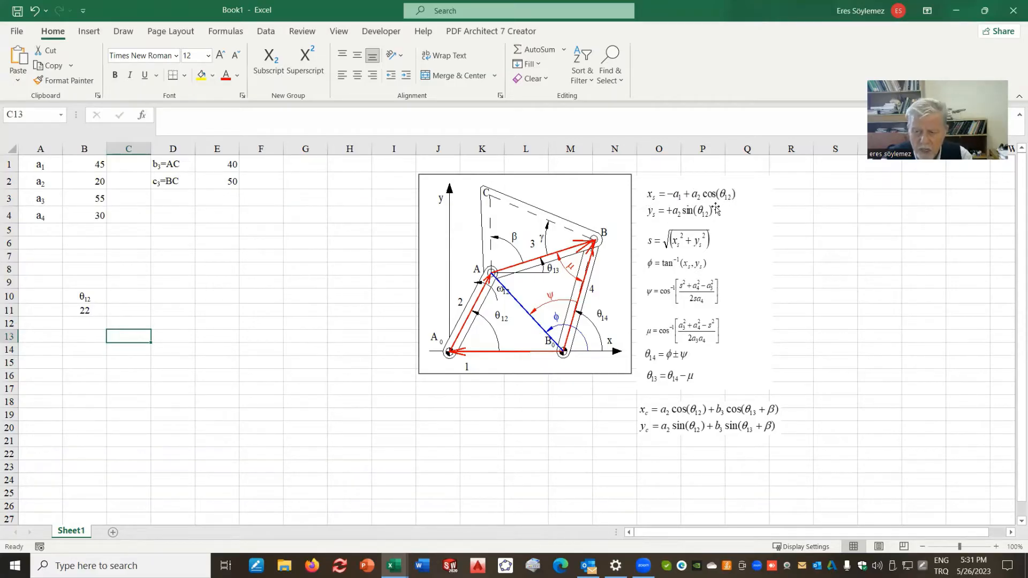
# - Enter the column headers xs, ys and s in C10, D10 and E10
pyautogui.click(138, 297)
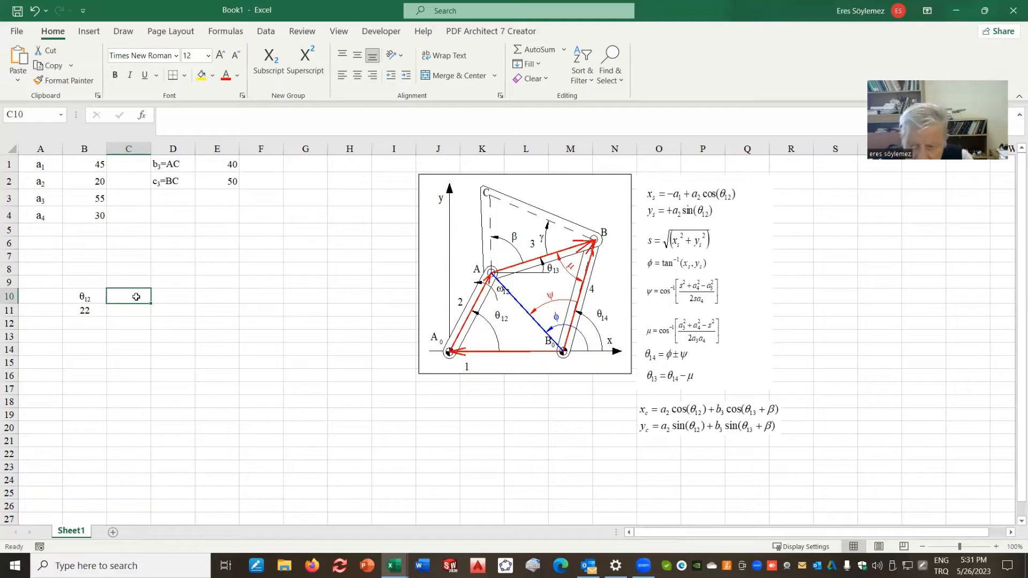
pyautogui.write('xs')
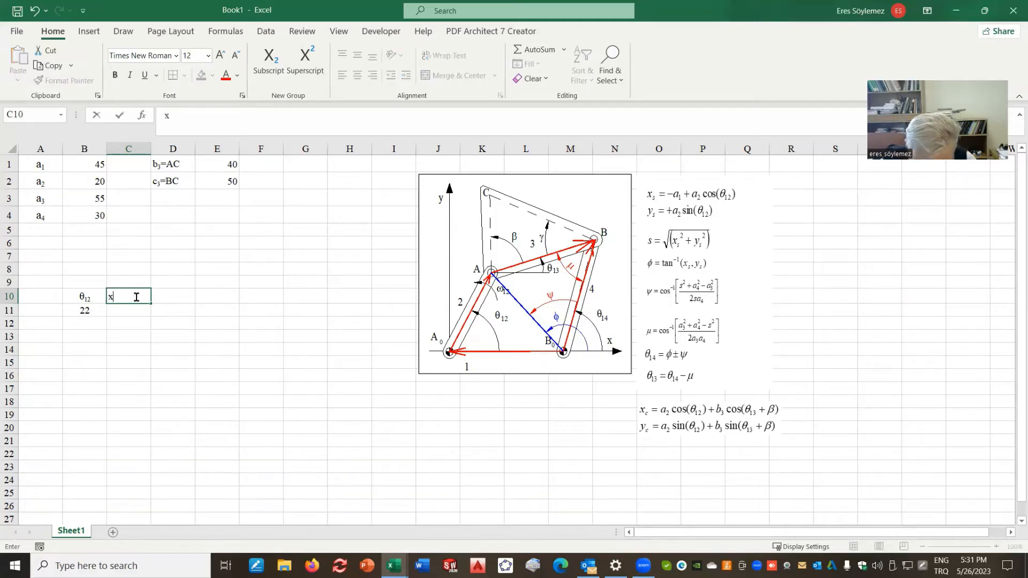
pyautogui.click(179, 296)
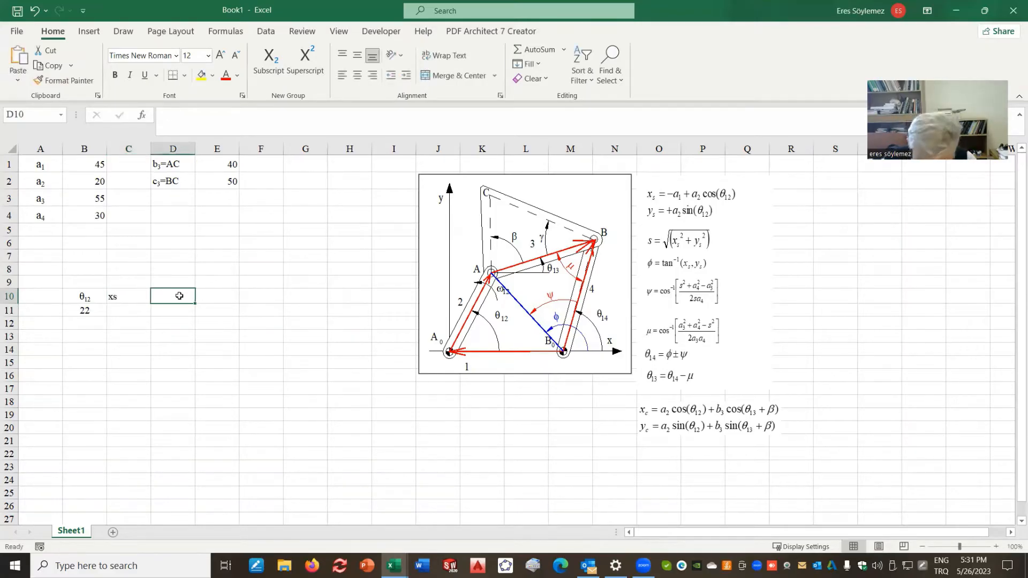
pyautogui.write('ys')
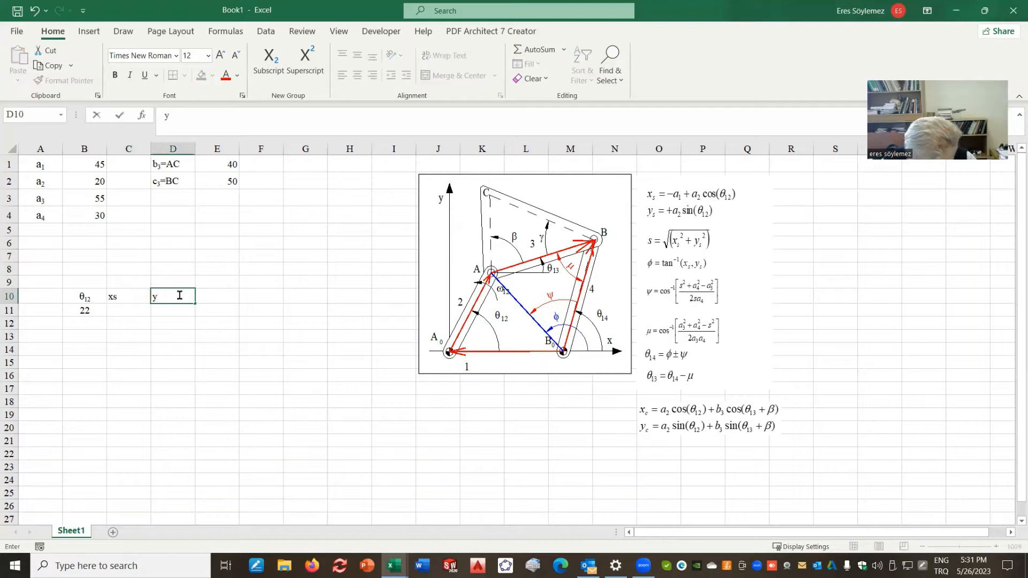
pyautogui.click(219, 299)
pyautogui.write('s')
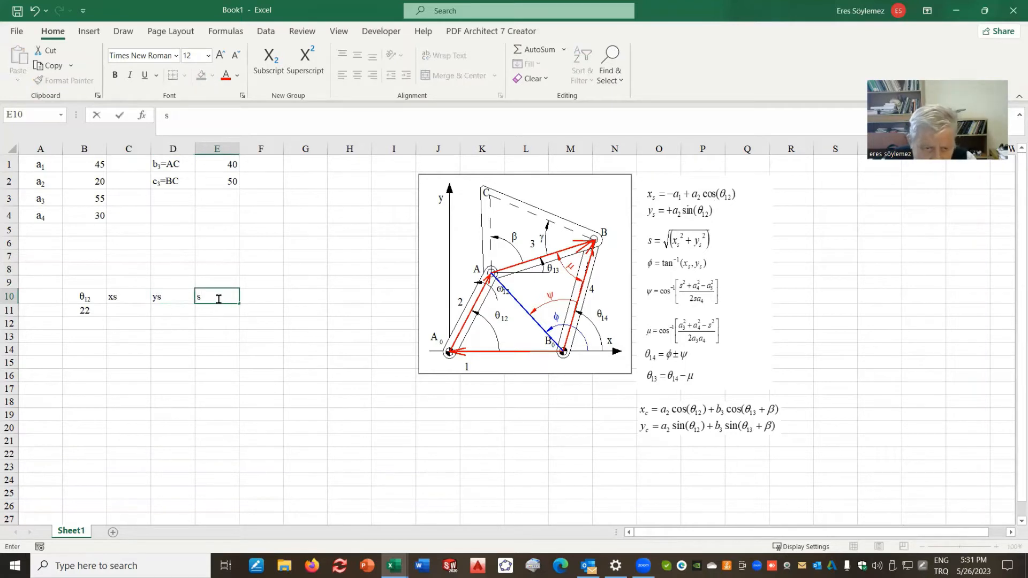
# - Enter the header letters f, y and m in F10, G10 and H10
pyautogui.click(258, 297)
pyautogui.write('f')
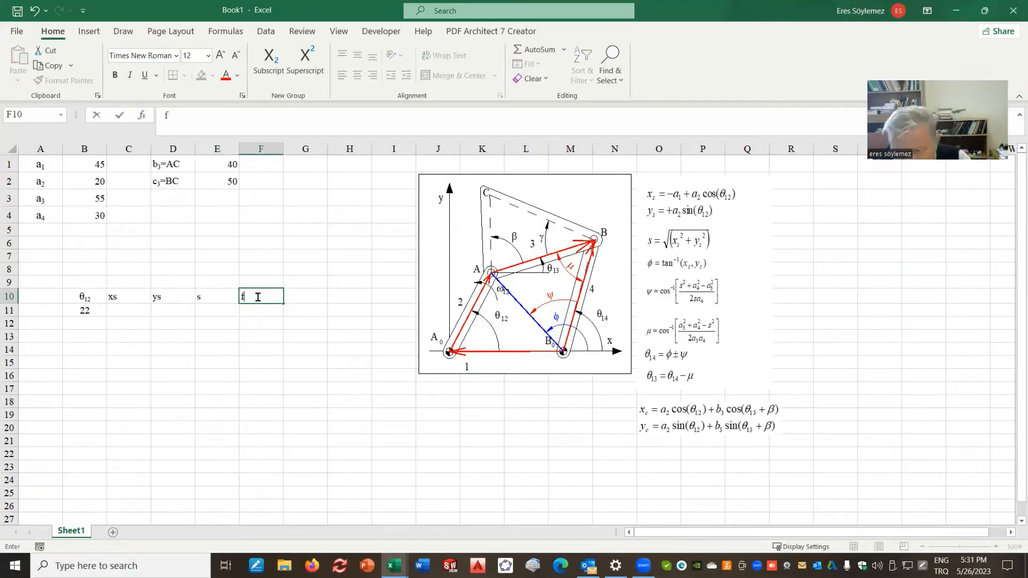
pyautogui.click(304, 299)
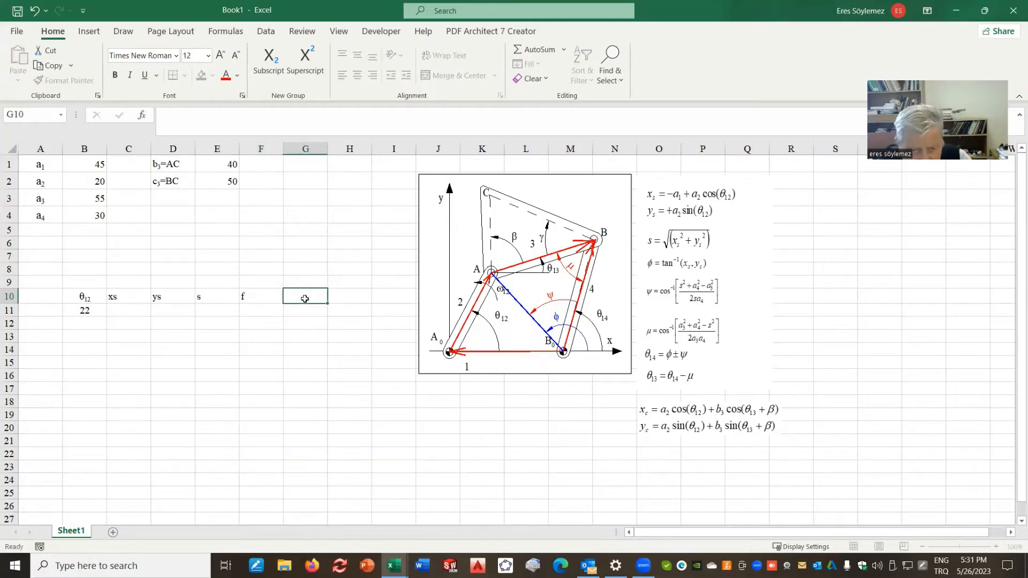
pyautogui.write('y')
pyautogui.click(349, 299)
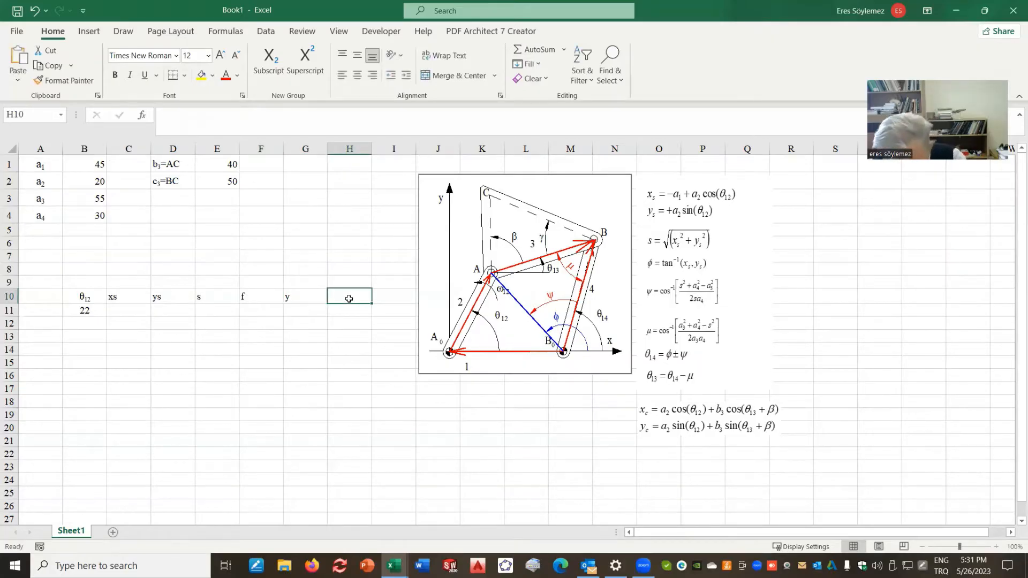
pyautogui.write('m')
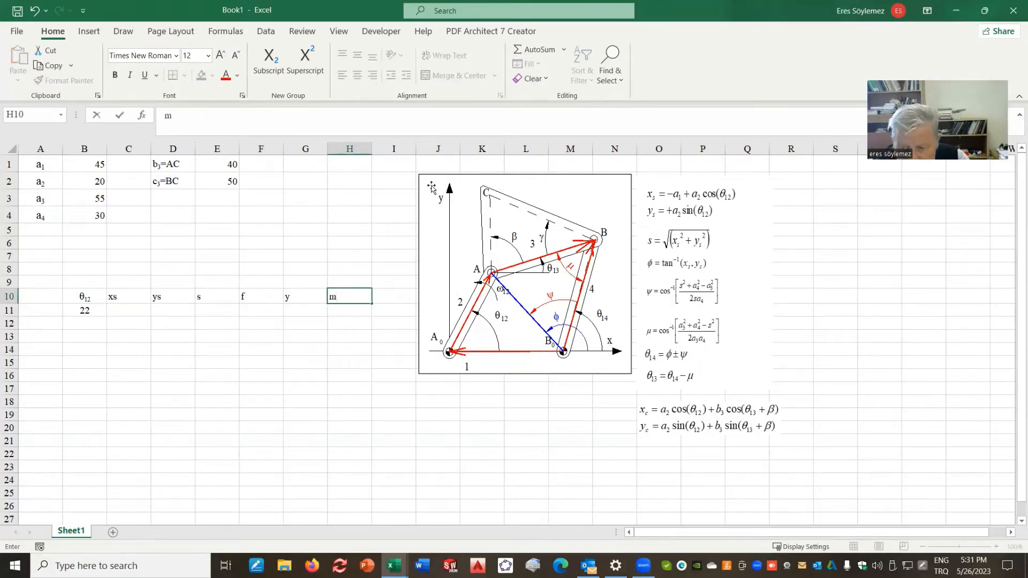
# - Move the linkage diagram to the other side of the formulas, with its upper corner at about R6
pyautogui.moveTo(431, 187); pyautogui.dragTo(113, 398)
pyautogui.moveTo(252, 403); pyautogui.dragTo(953, 257)
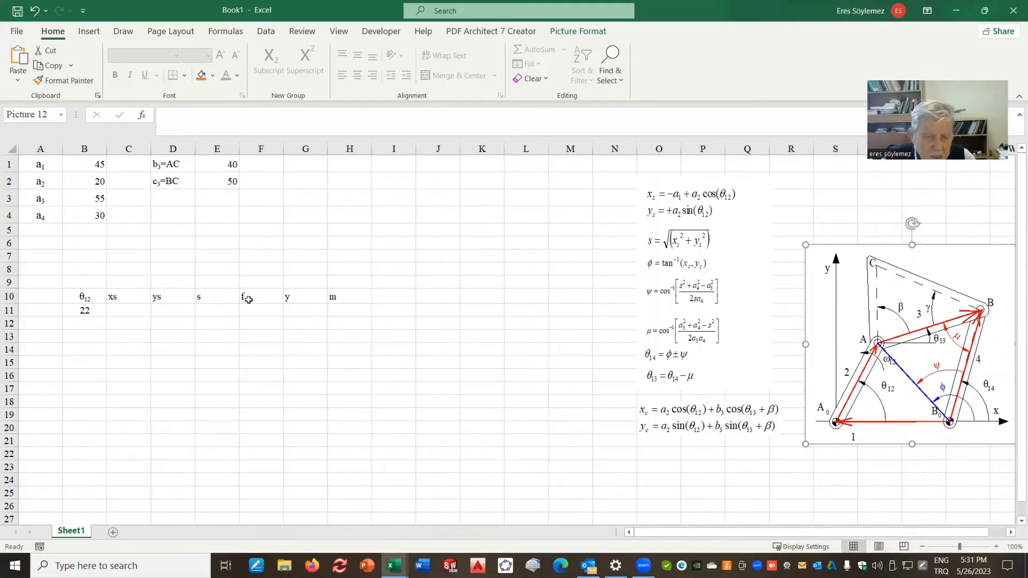
# - Change the font of the headers in F10:H10 to Symbol to make them phi, psi and mu
pyautogui.moveTo(248, 299); pyautogui.dragTo(342, 297)
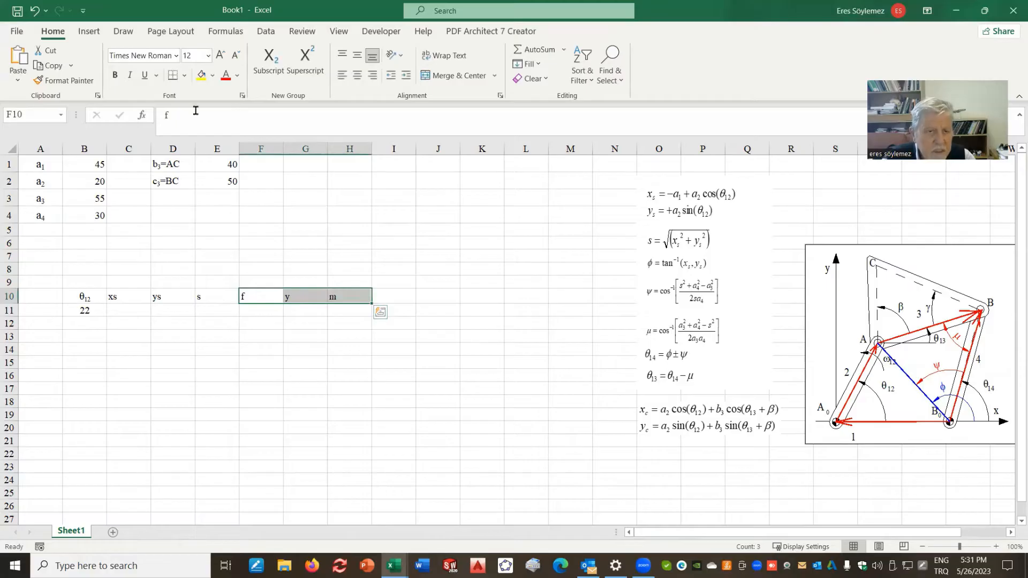
pyautogui.click(176, 55)
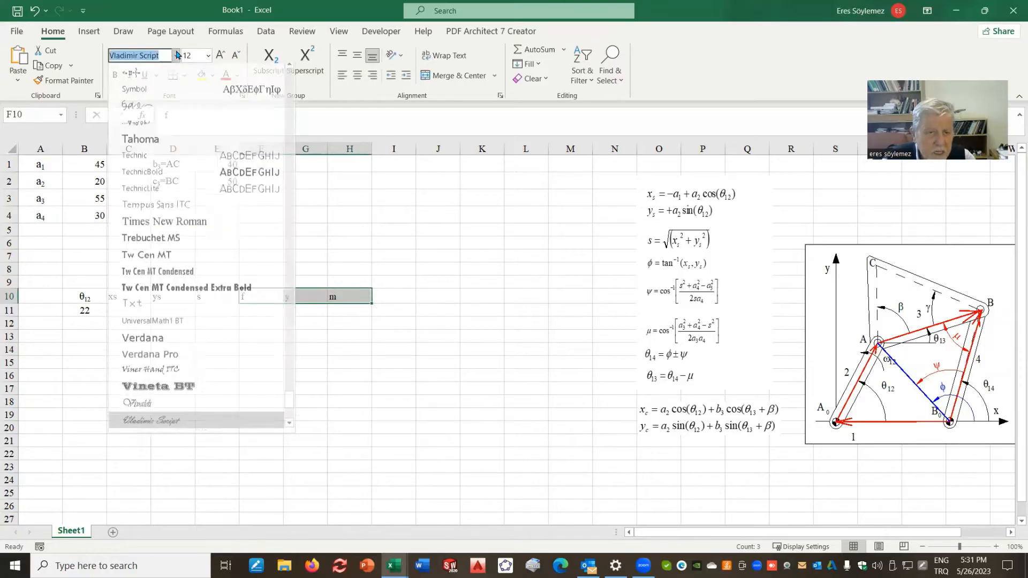
pyautogui.click(141, 95)
pyautogui.click(214, 336)
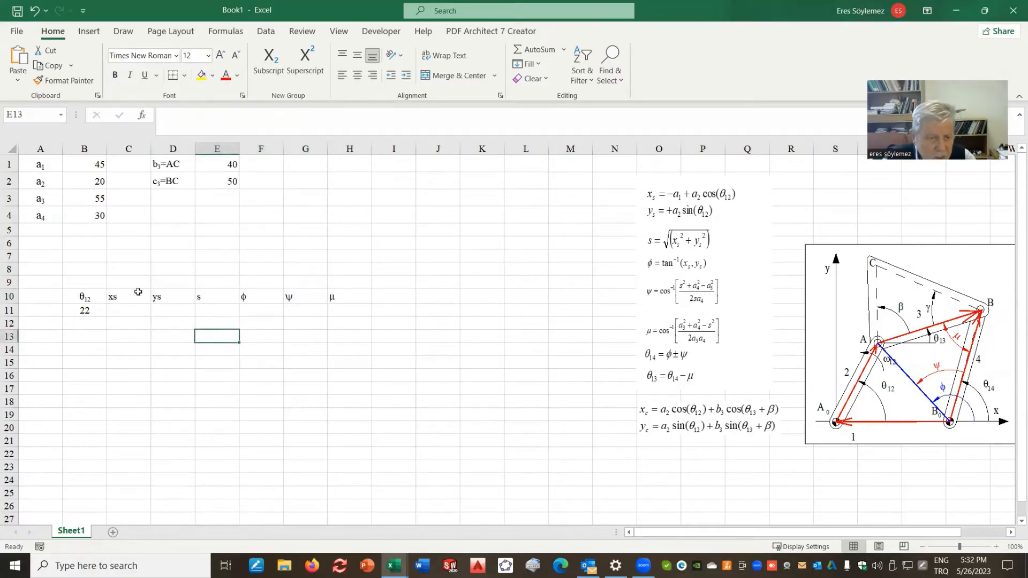
# - Format the letter s as subscript in the xs and ys headers in C10 and D10
pyautogui.click(119, 297)
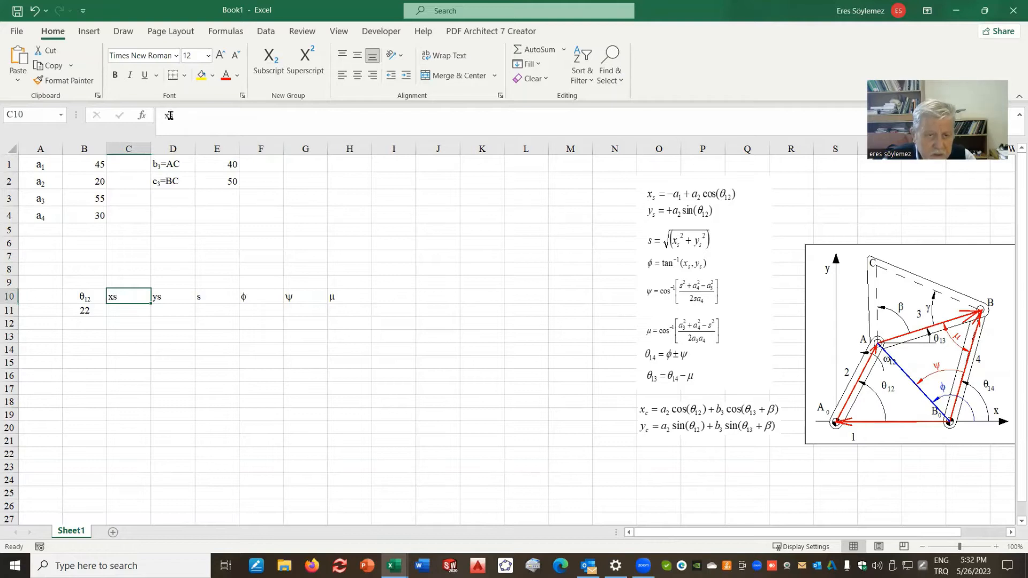
pyautogui.moveTo(169, 115); pyautogui.dragTo(175, 116)
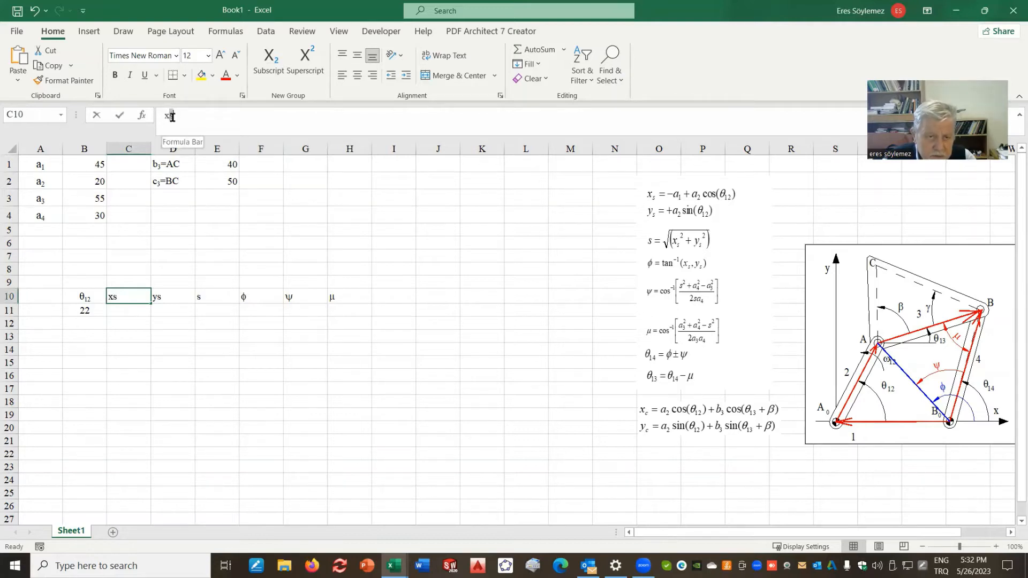
pyautogui.click(271, 54)
pyautogui.press('Tab')
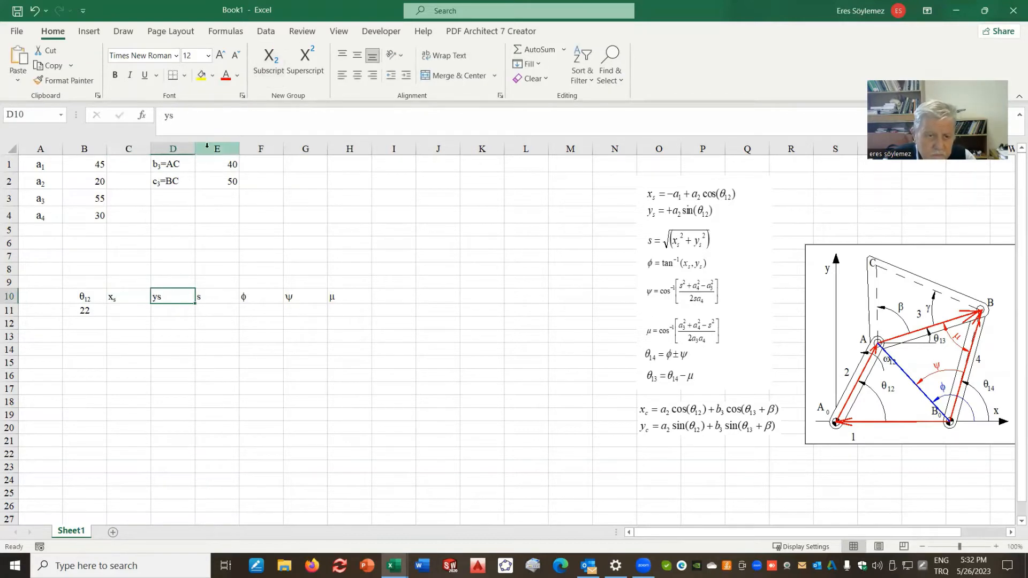
pyautogui.moveTo(169, 115); pyautogui.dragTo(175, 116)
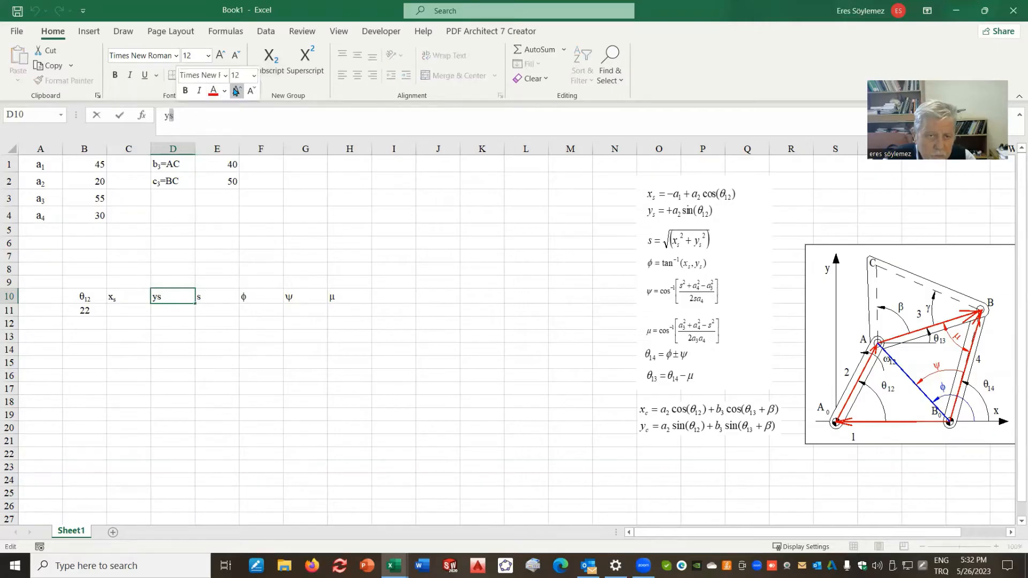
pyautogui.click(271, 54)
pyautogui.click(182, 312)
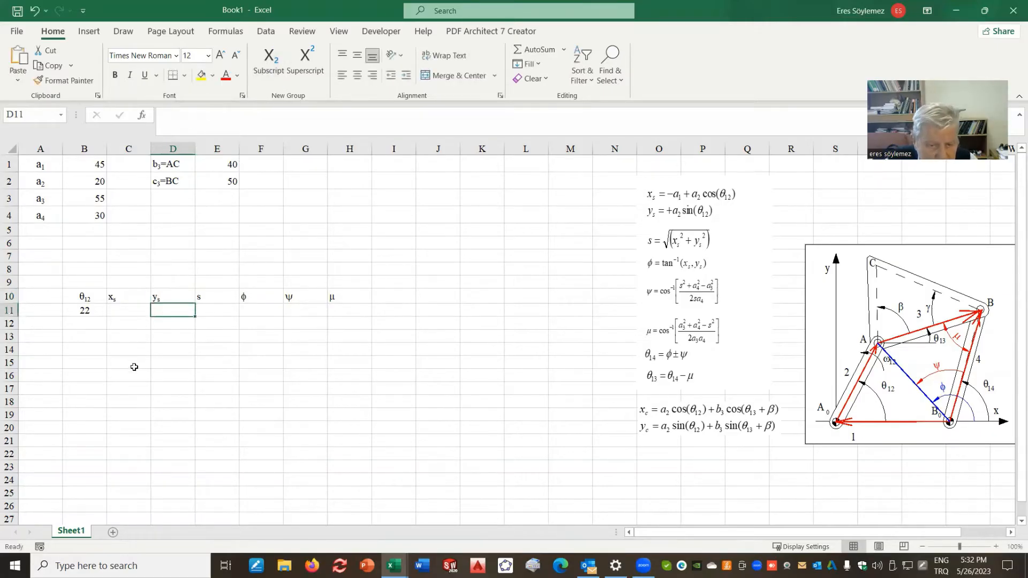
# - Enter the xs formula =-B1+B2*cos(degrees(B11)) in C11, accepting the closing parenthesis correction
pyautogui.click(130, 308)
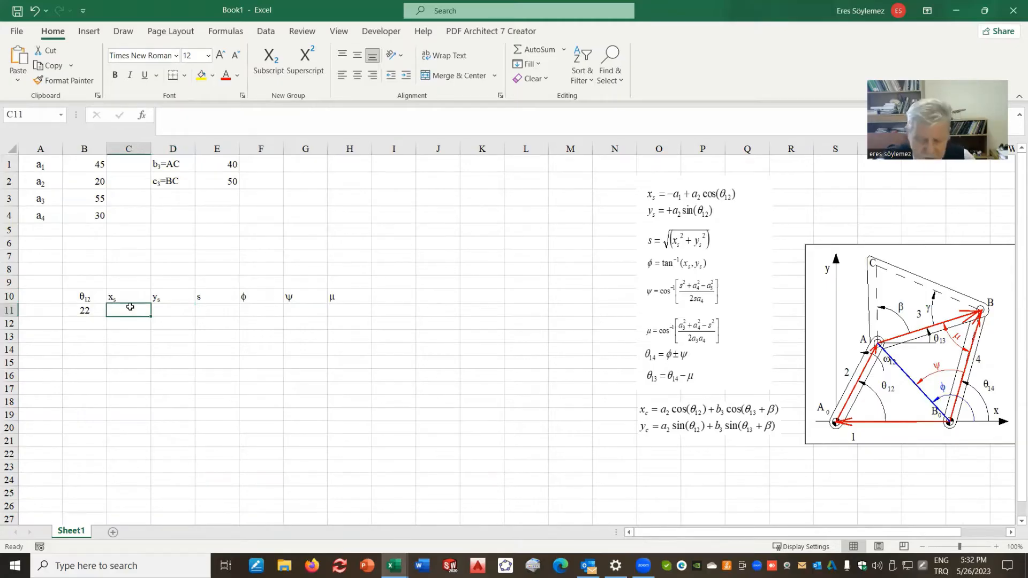
pyautogui.write('=')
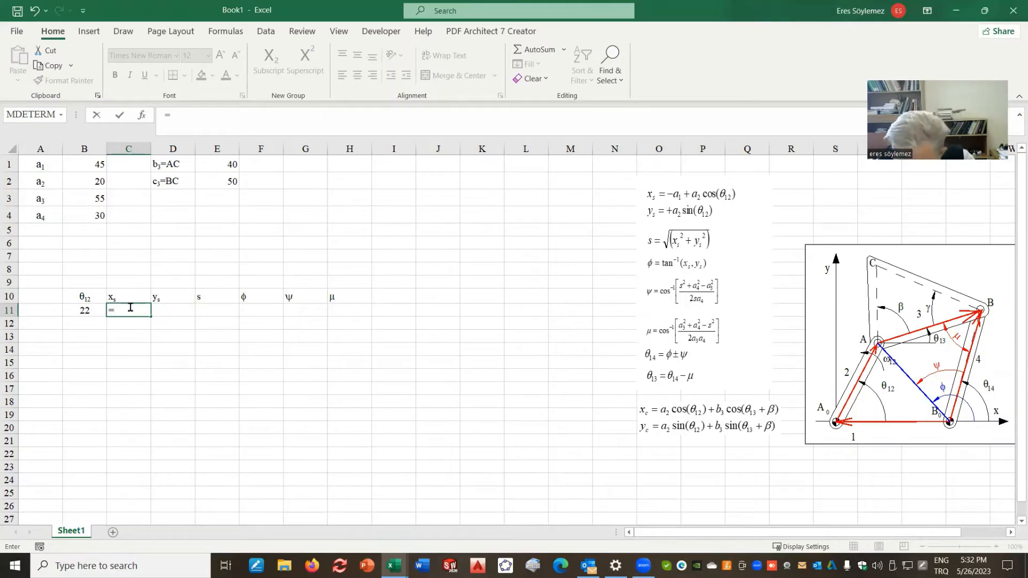
pyautogui.write('-')
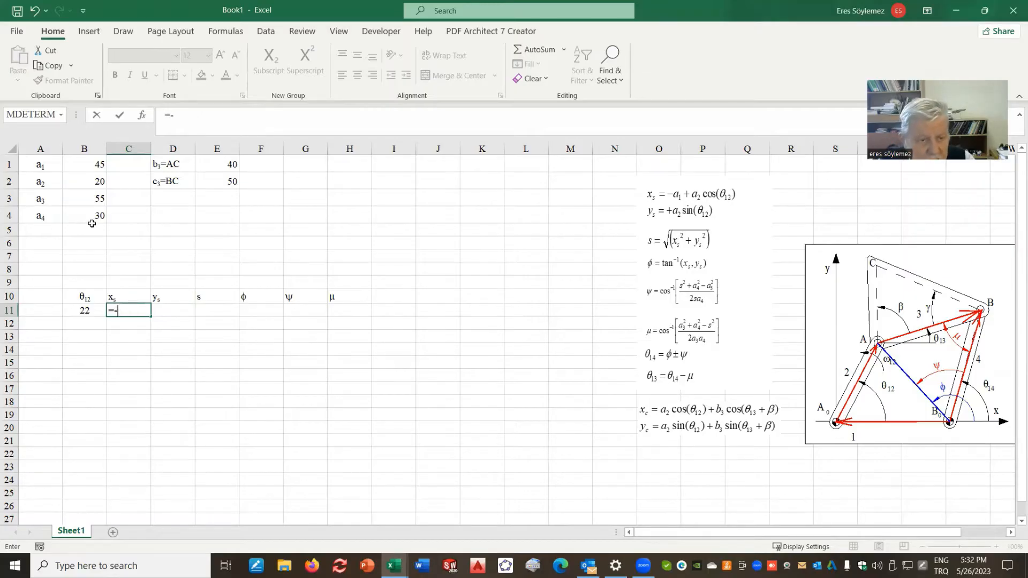
pyautogui.click(85, 166)
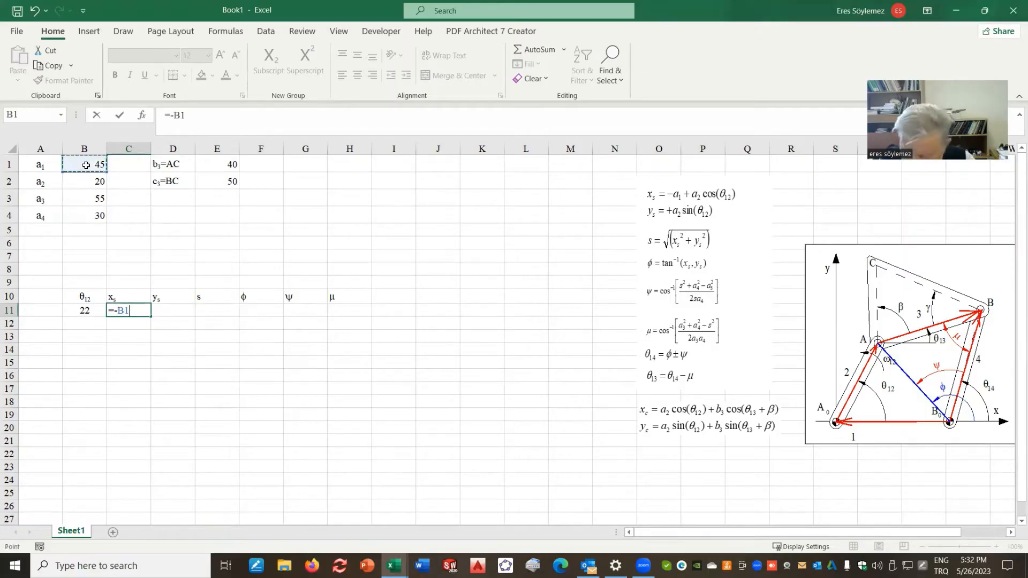
pyautogui.write('+')
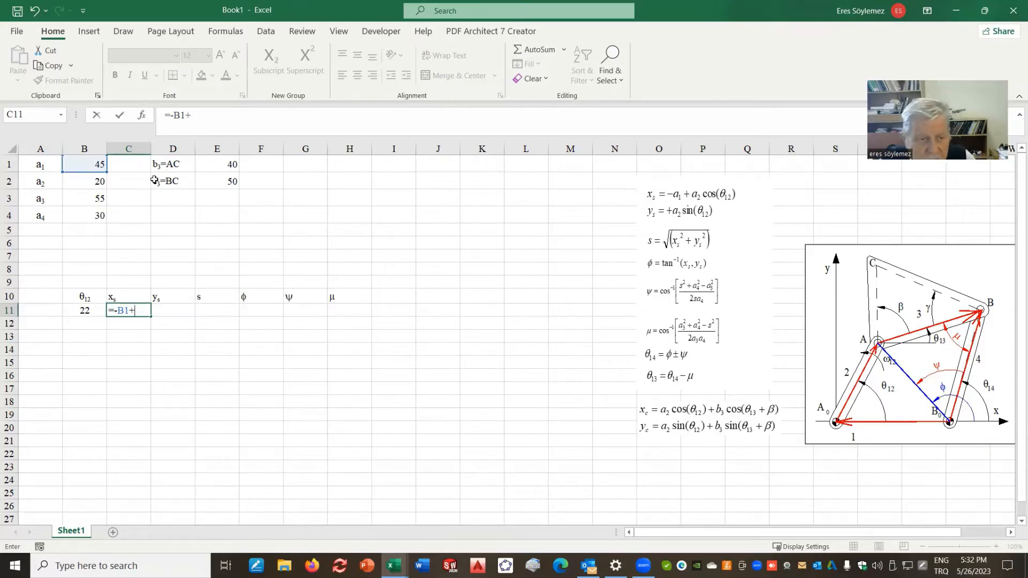
pyautogui.click(95, 185)
pyautogui.write('*')
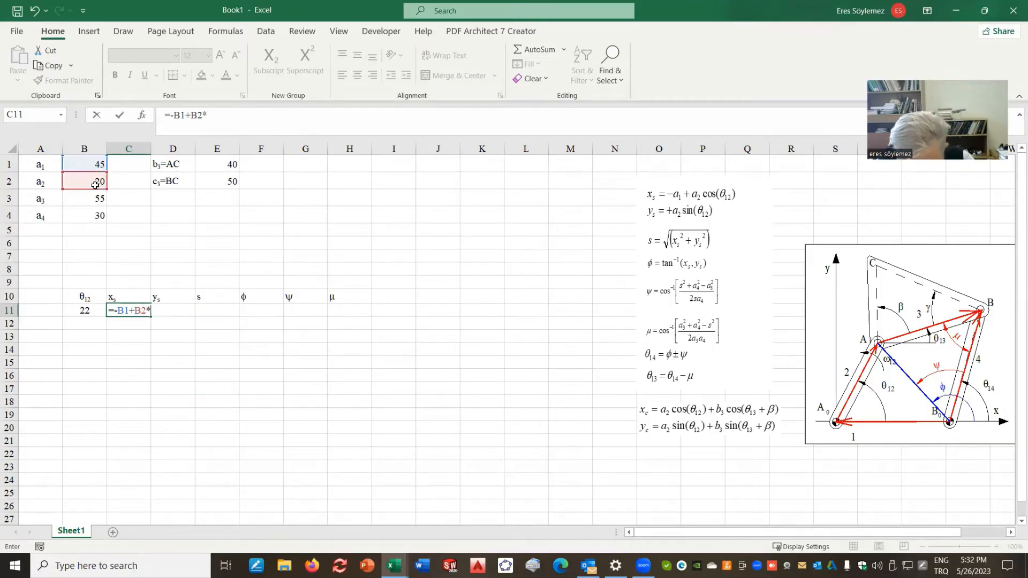
pyautogui.write('cos')
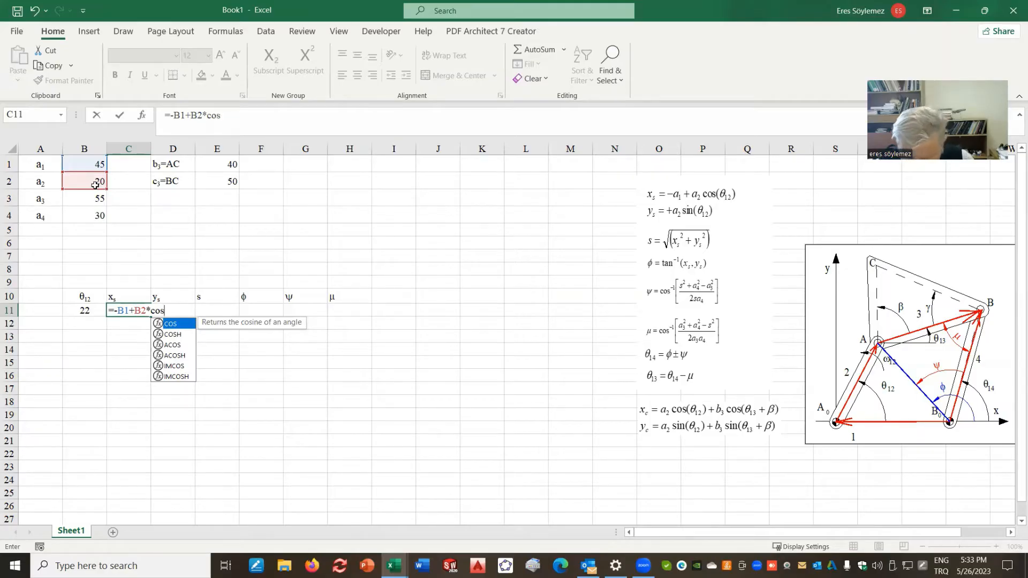
pyautogui.write('(')
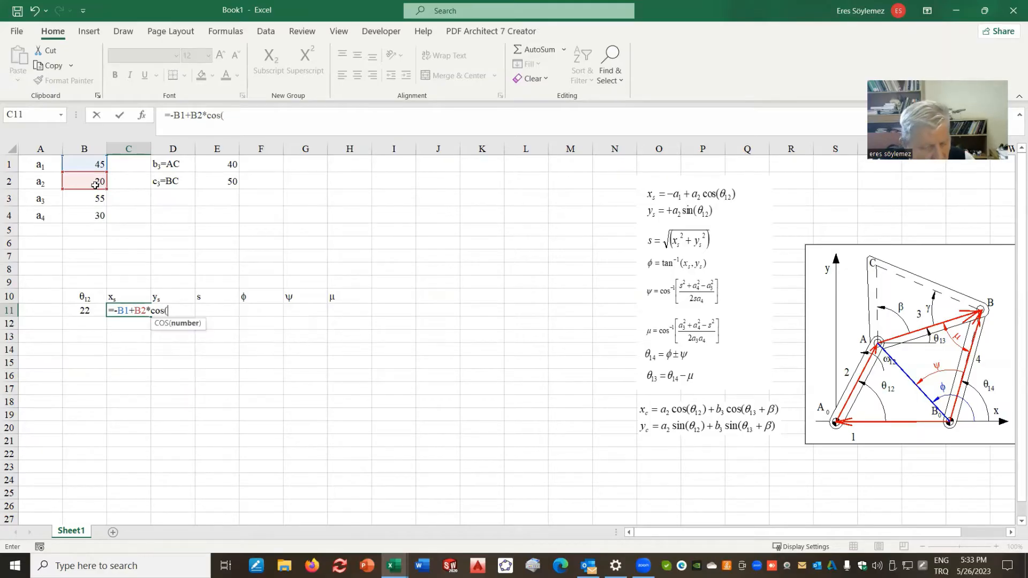
pyautogui.write('degrees')
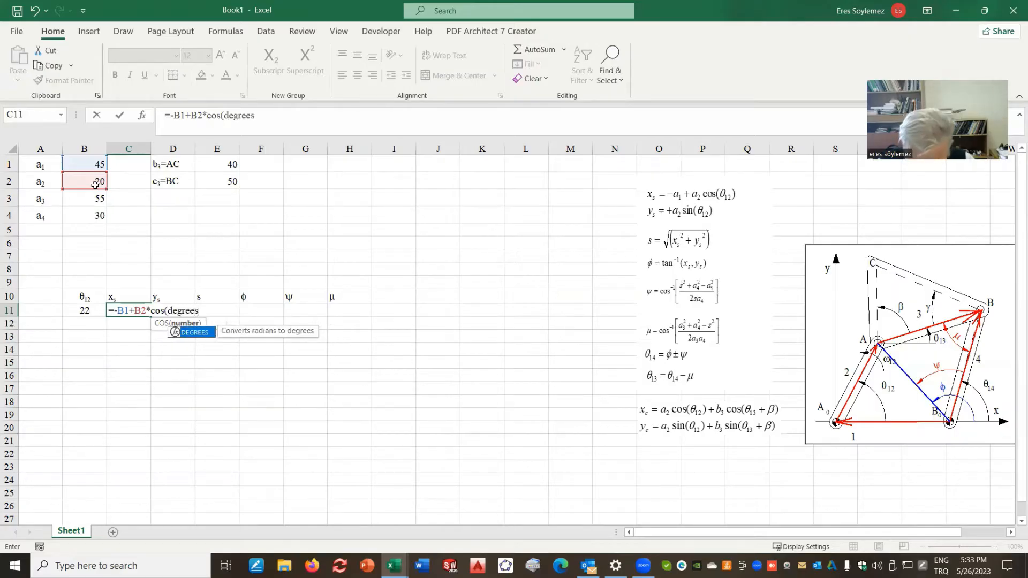
pyautogui.write('(')
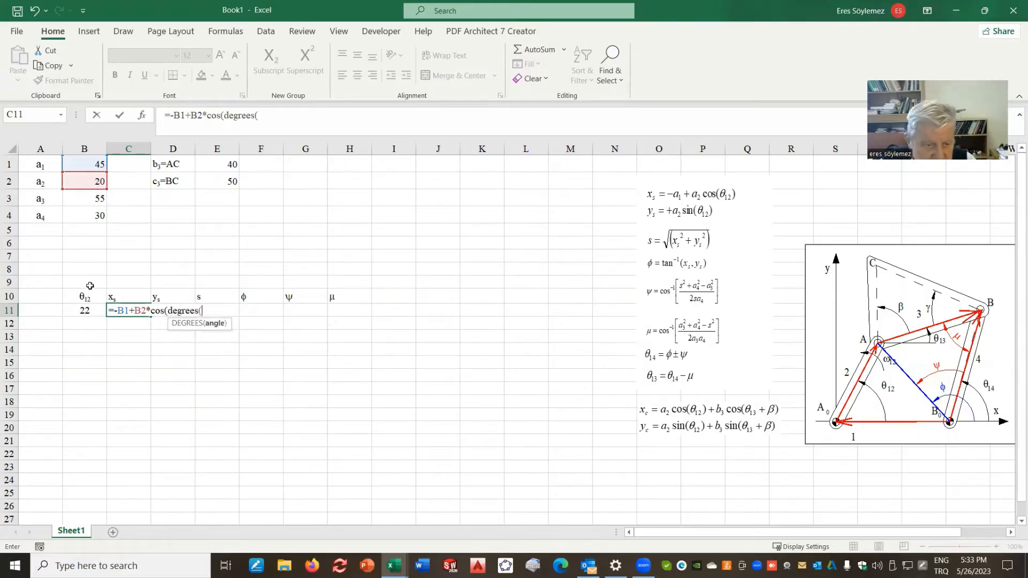
pyautogui.click(85, 310)
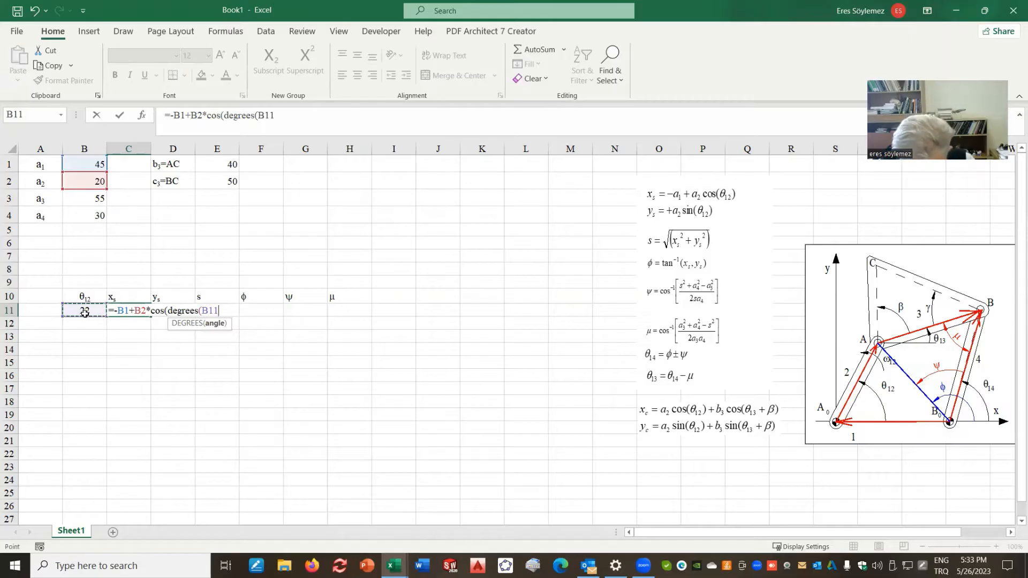
pyautogui.write(')')
pyautogui.press('Return')
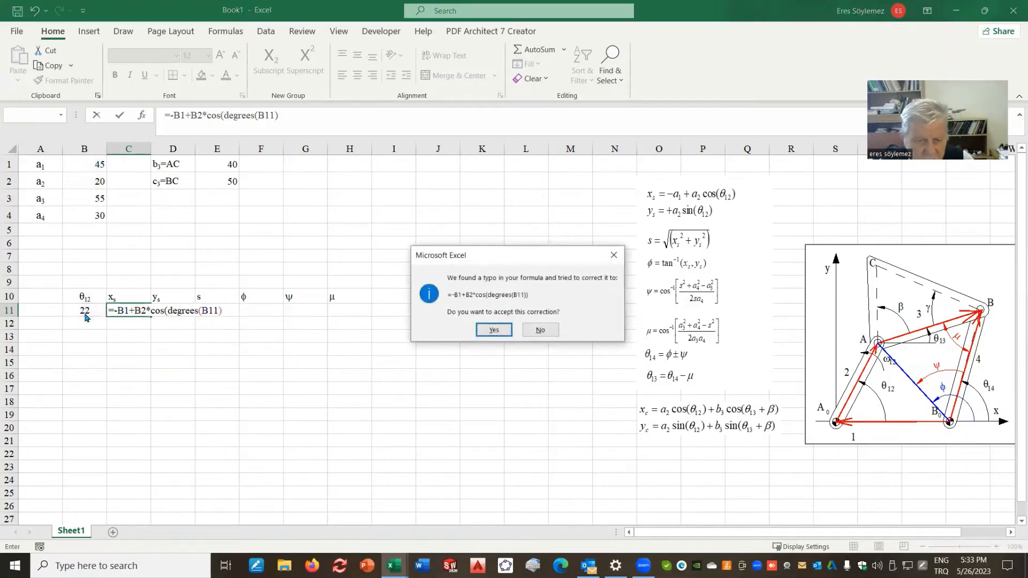
pyautogui.click(493, 329)
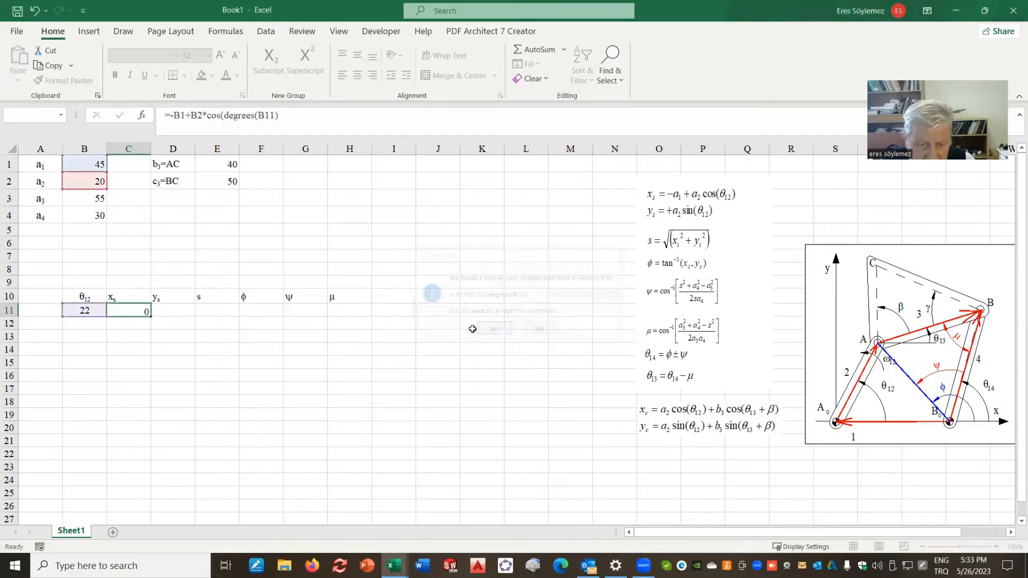
pyautogui.click(140, 313)
# - Enter =dgrees(B11) in B13 to check the angle conversion separately
pyautogui.click(250, 218)
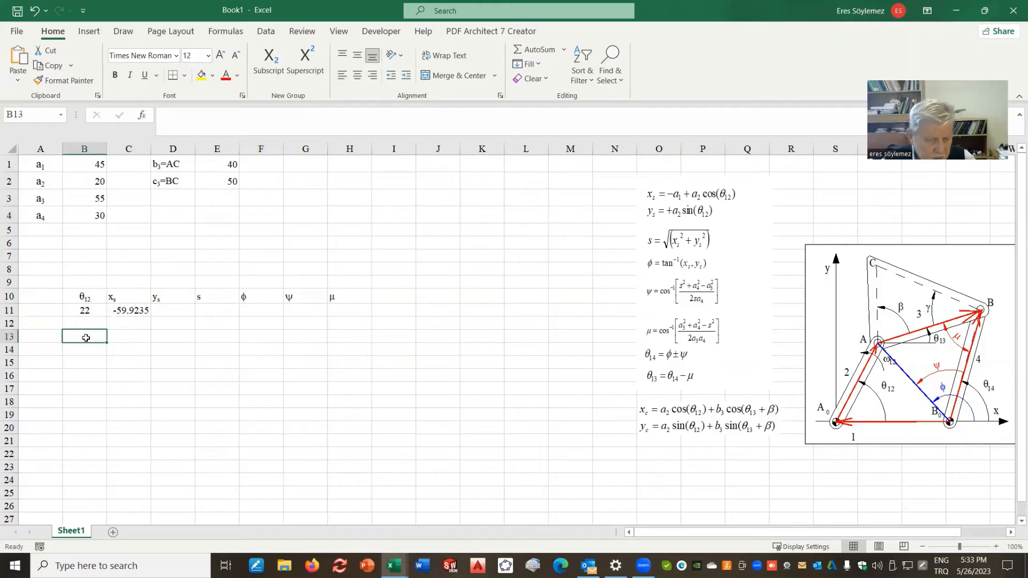
pyautogui.write('=')
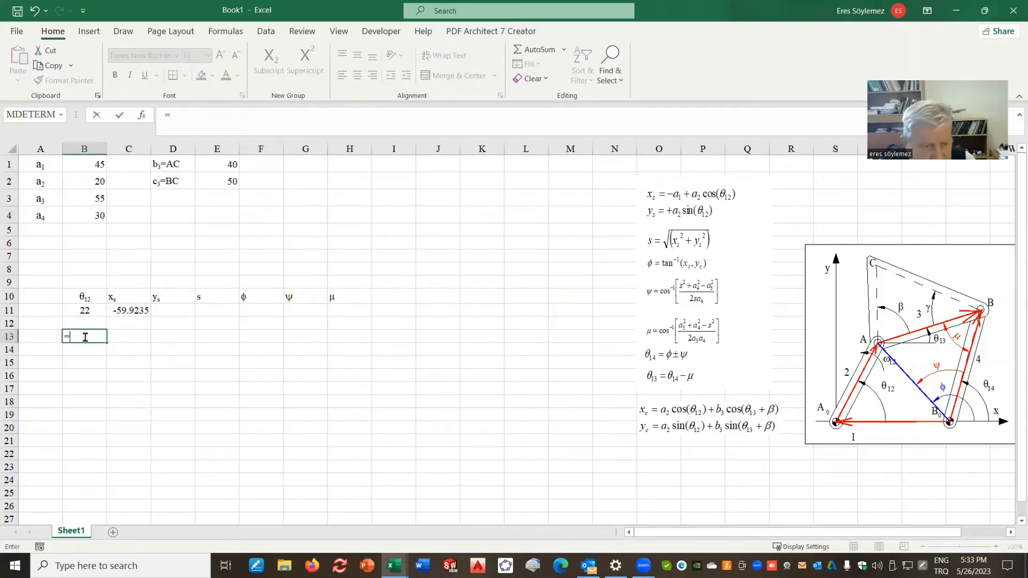
pyautogui.write('d')
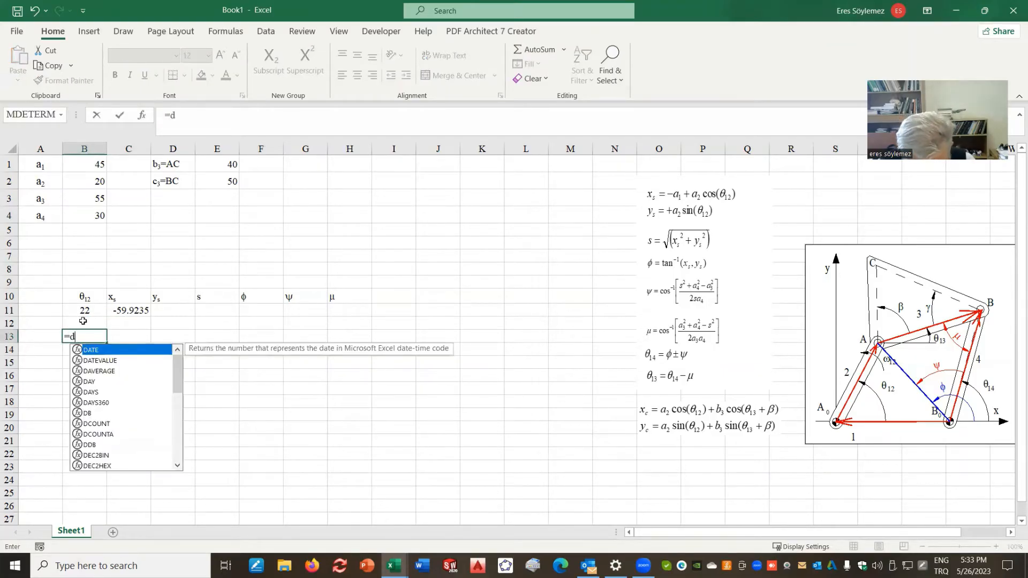
pyautogui.write('gre')
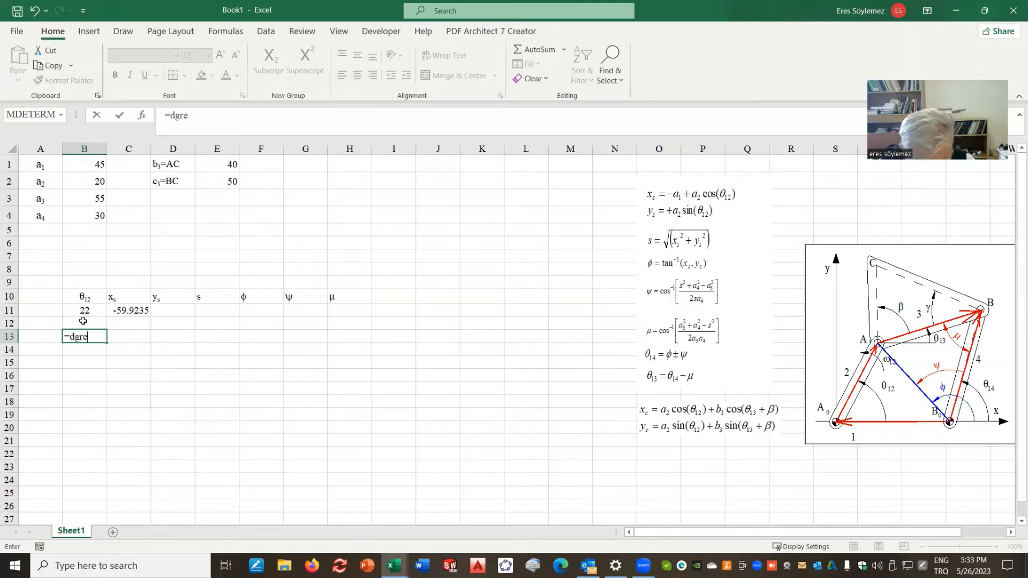
pyautogui.write('es(')
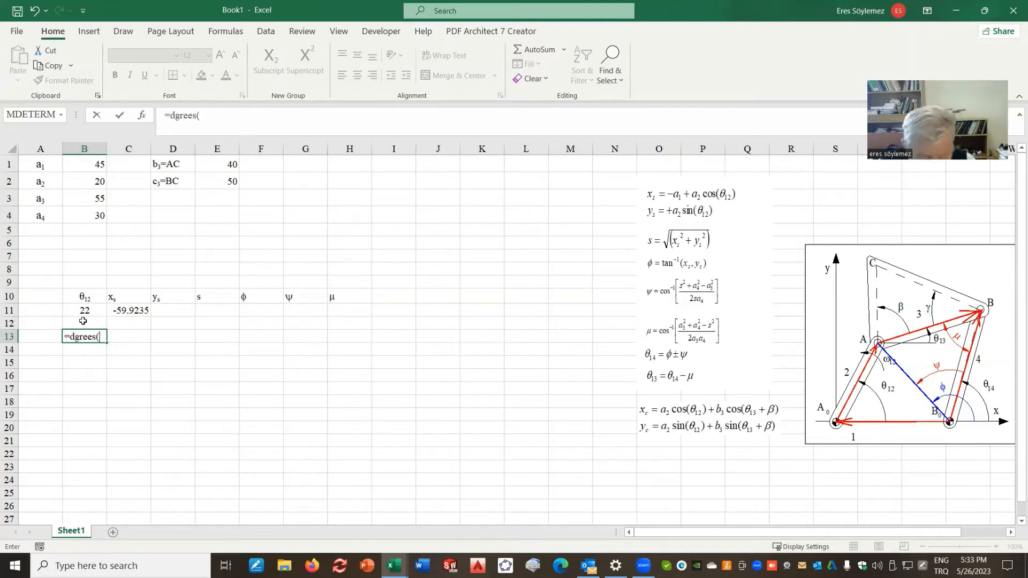
pyautogui.click(84, 312)
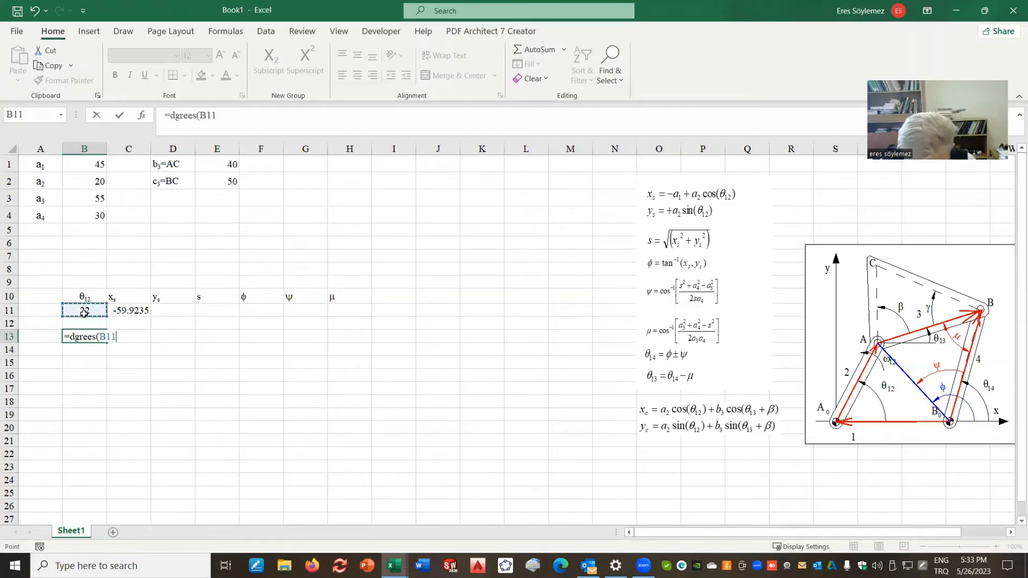
pyautogui.write(')')
pyautogui.press('Return')
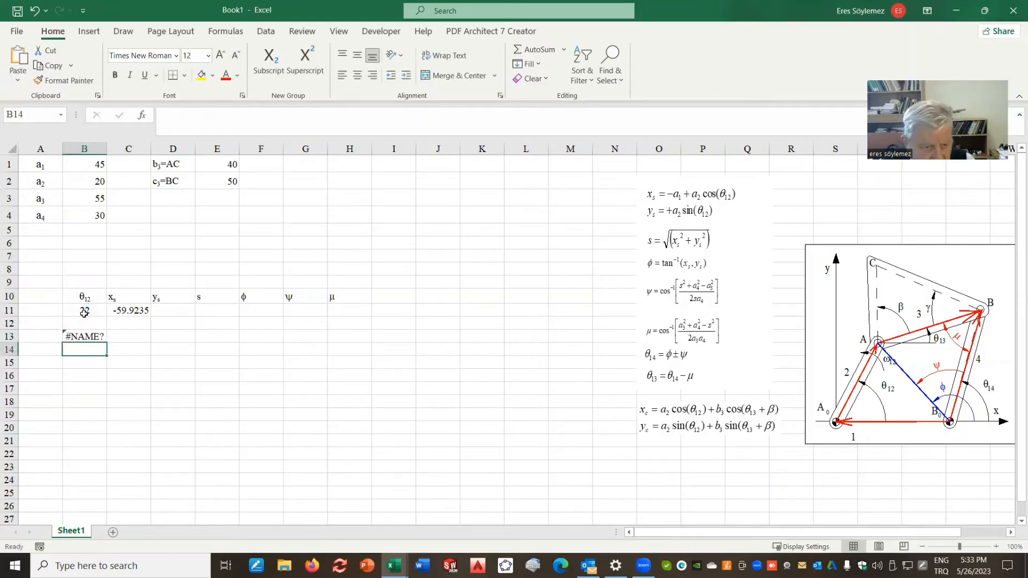
# - Correct the misspelled function name in B13 so the formula reads =degrees(B11)
pyautogui.click(79, 338)
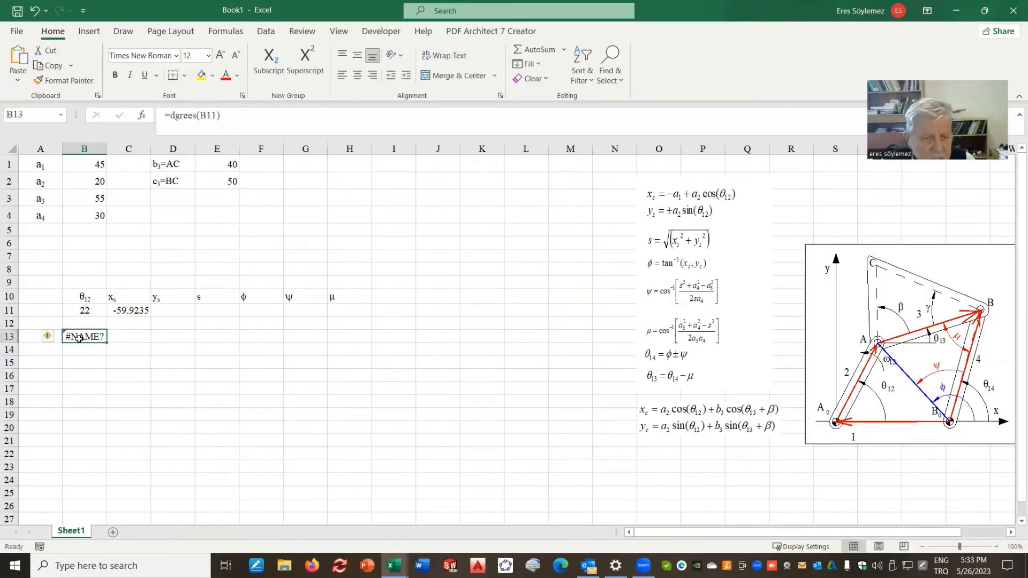
pyautogui.click(175, 115)
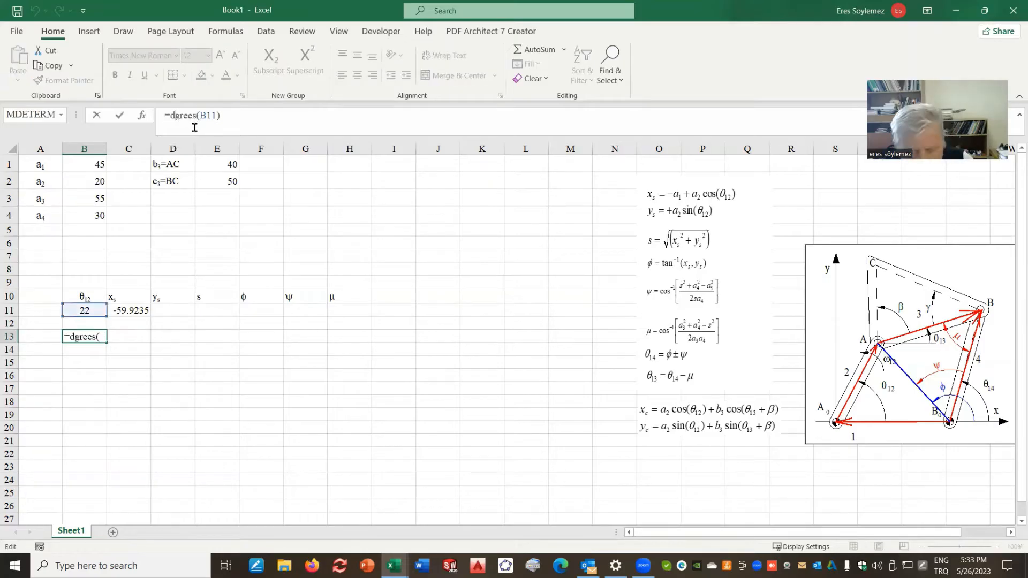
pyautogui.write('e')
pyautogui.click(236, 116)
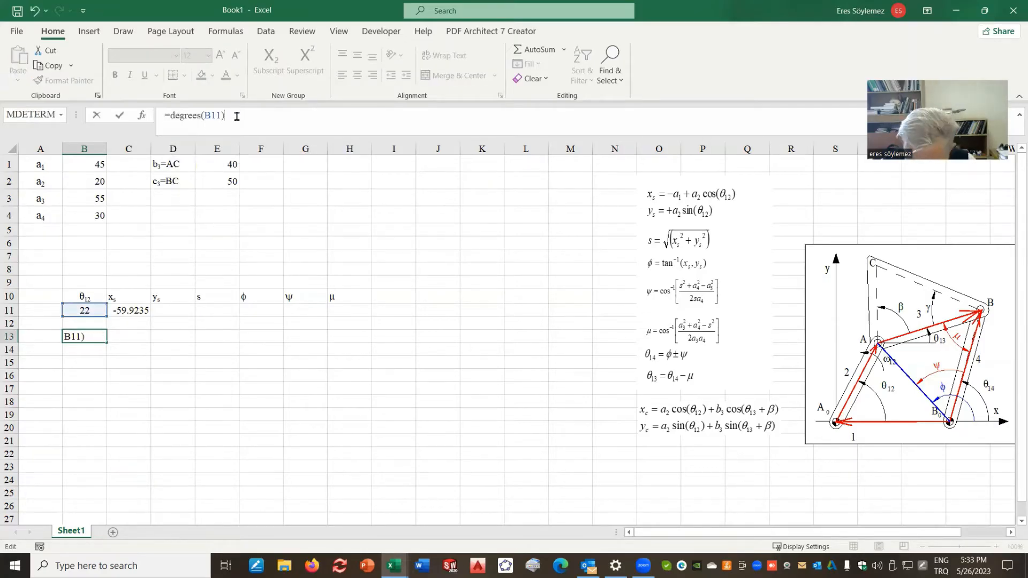
pyautogui.press('Return')
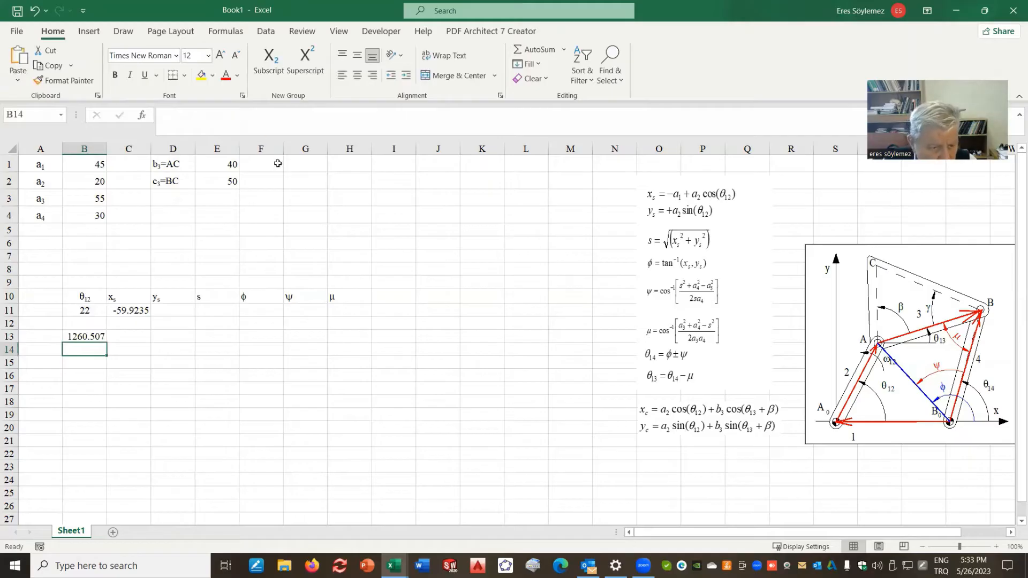
# - Replace the DEGREES function in B13 with radians so the formula reads =radians(B11)
pyautogui.click(78, 336)
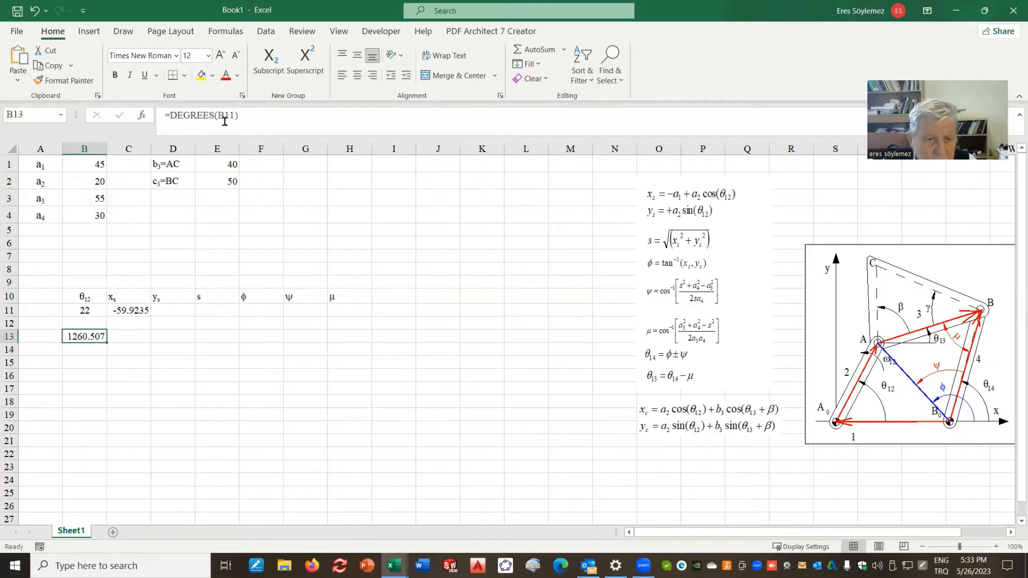
pyautogui.click(246, 117)
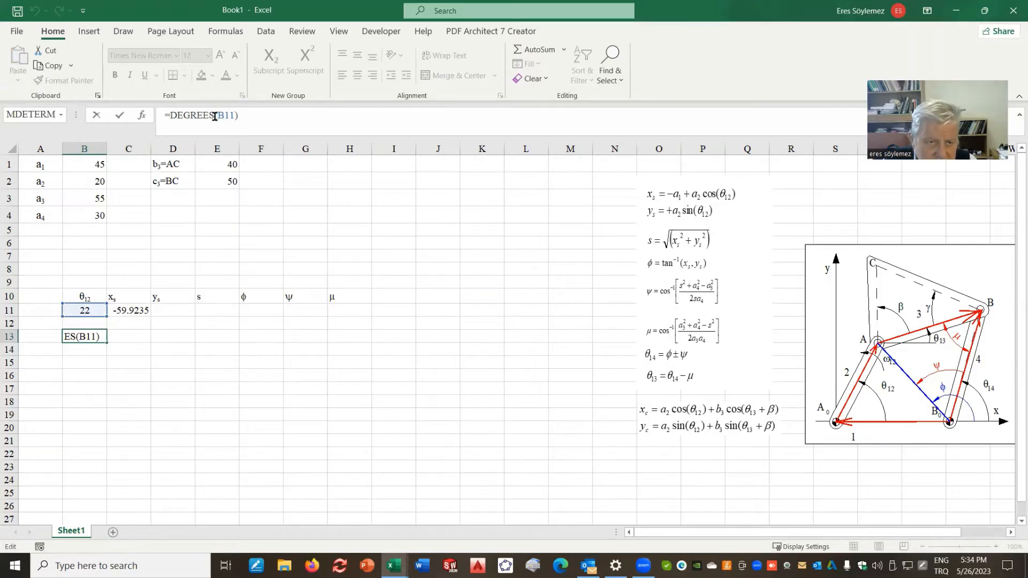
pyautogui.moveTo(214, 116); pyautogui.dragTo(171, 116)
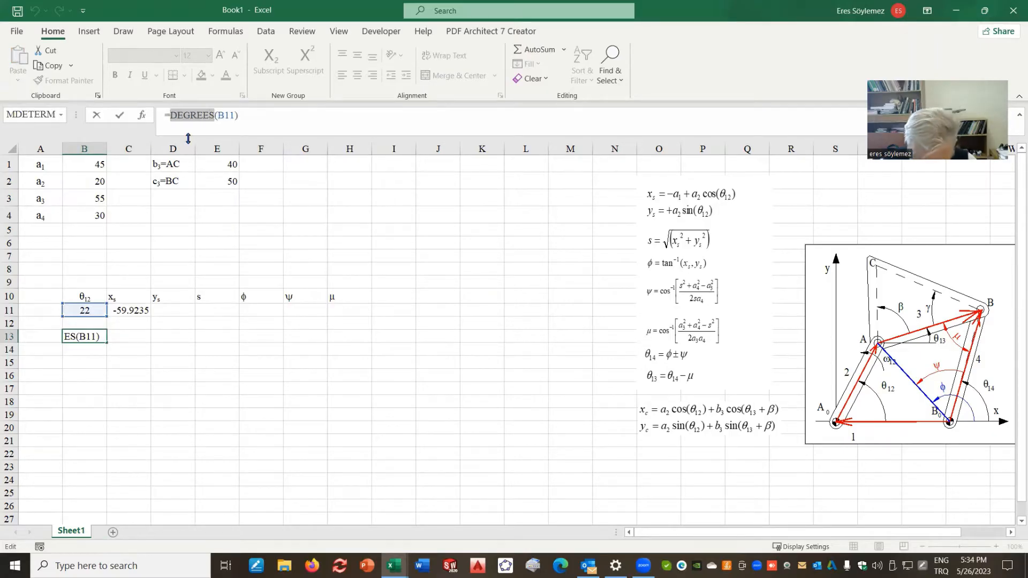
pyautogui.write('radians')
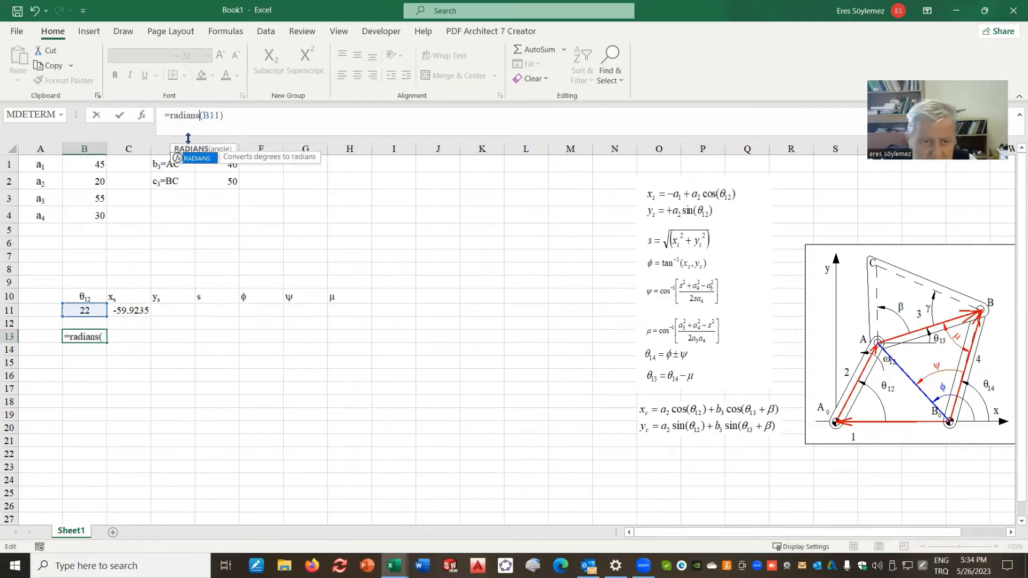
pyautogui.click(233, 117)
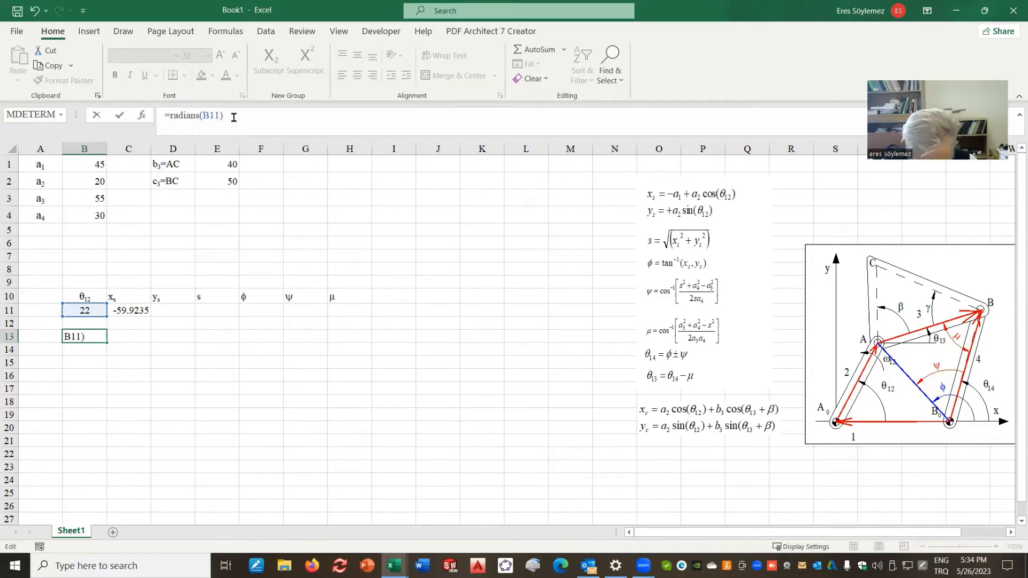
pyautogui.press('Return')
# - Replace the DEGREES function in C11 with radians so the formula reads =-B1+B2*COS(radians(B11))
pyautogui.click(124, 311)
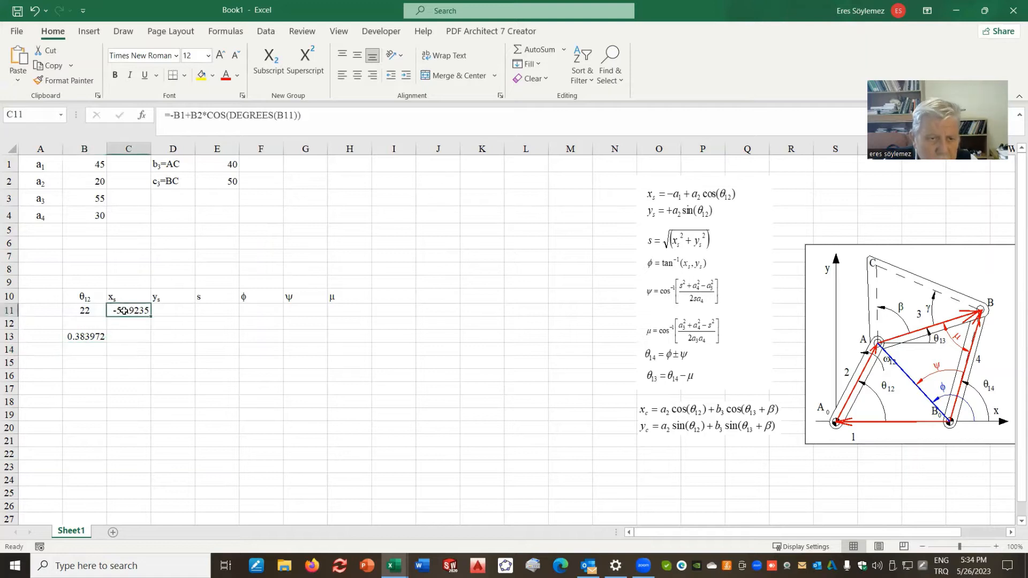
pyautogui.click(273, 116)
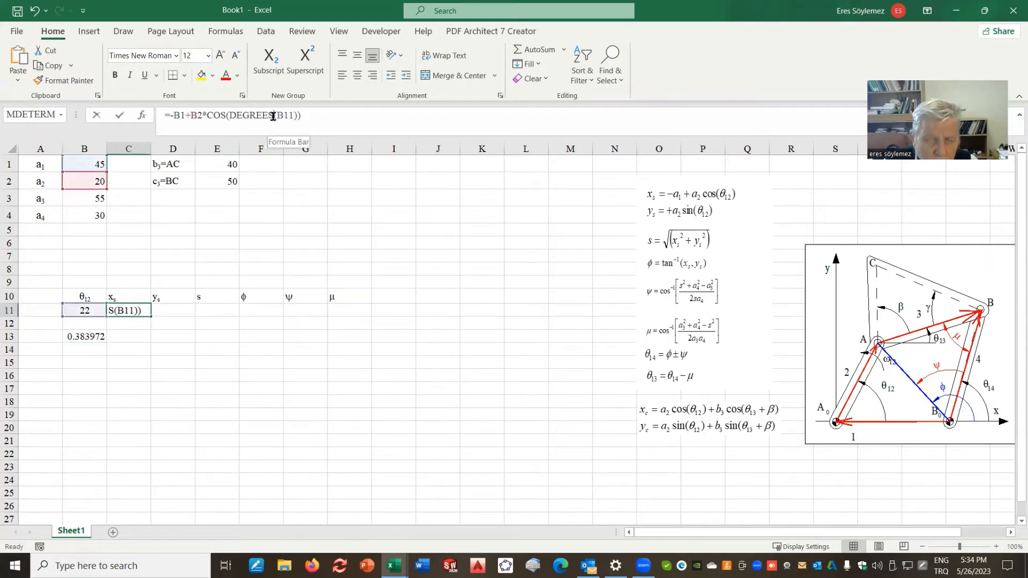
pyautogui.moveTo(273, 116); pyautogui.dragTo(229, 116)
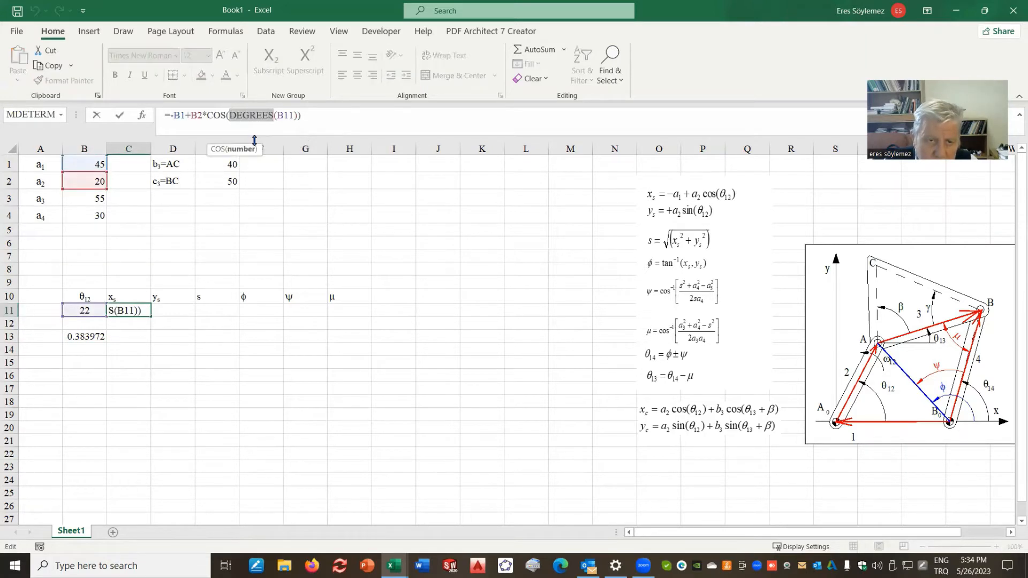
pyautogui.write('radians')
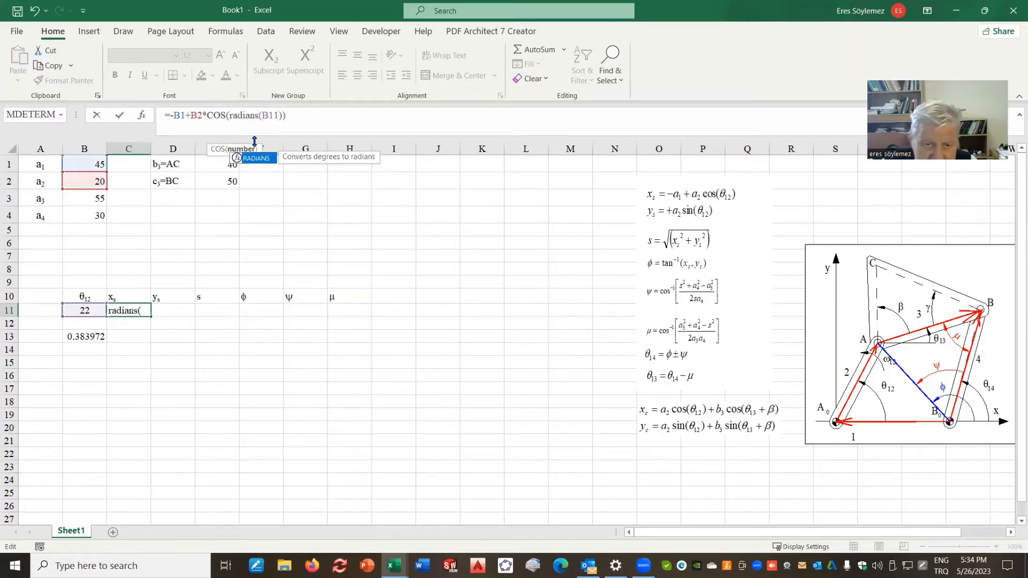
pyautogui.press('Return')
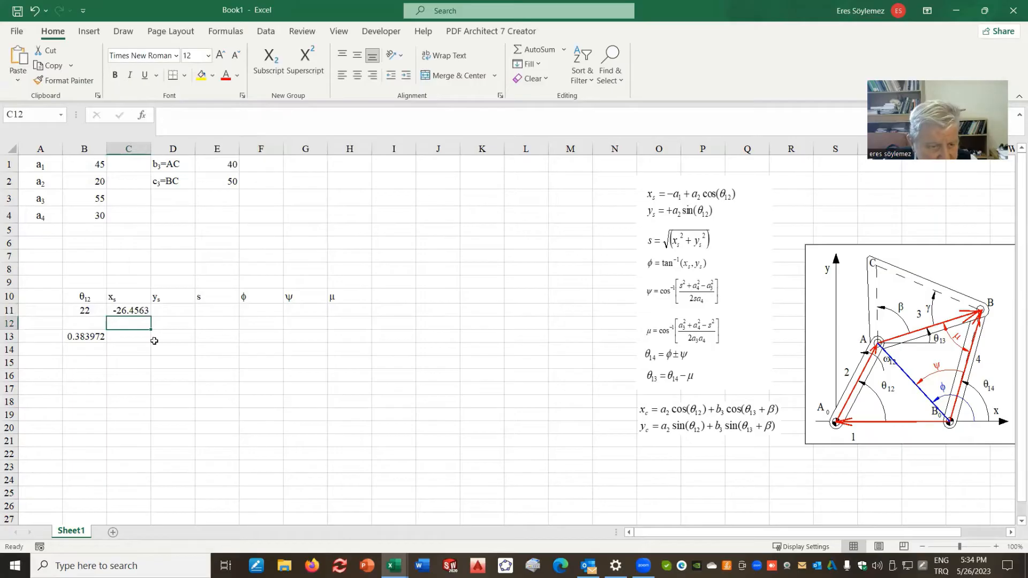
# - Enter =B11*pi()/180 in B14 to compare the manual conversion with the RADIANS formula in B13
pyautogui.click(80, 338)
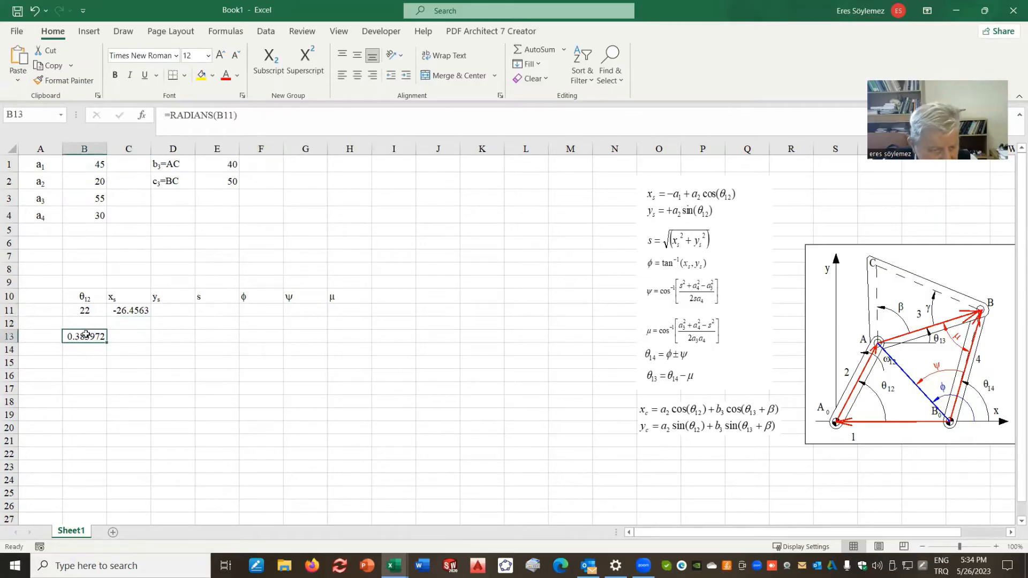
pyautogui.click(84, 310)
pyautogui.click(84, 337)
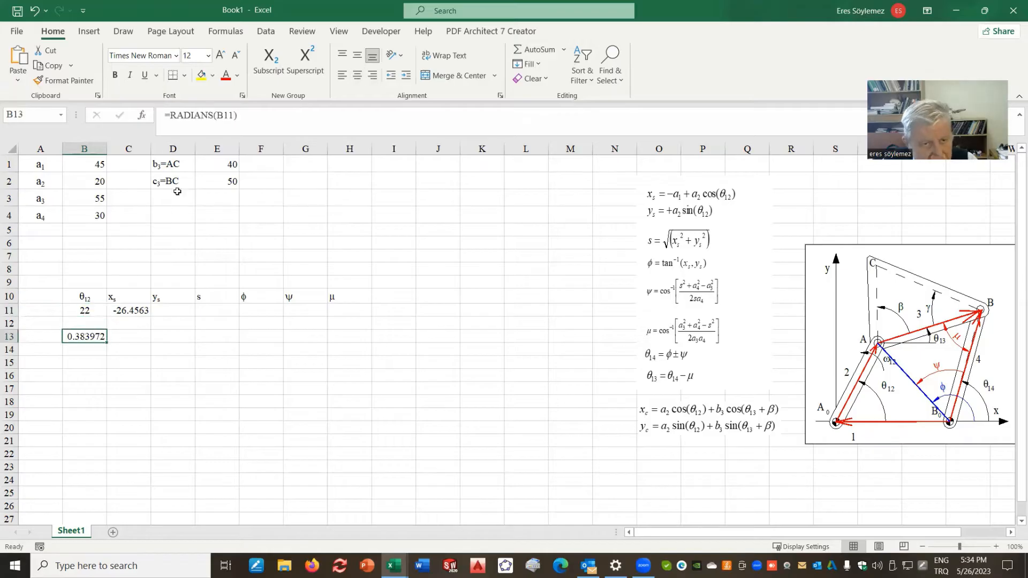
pyautogui.click(83, 352)
pyautogui.write('=')
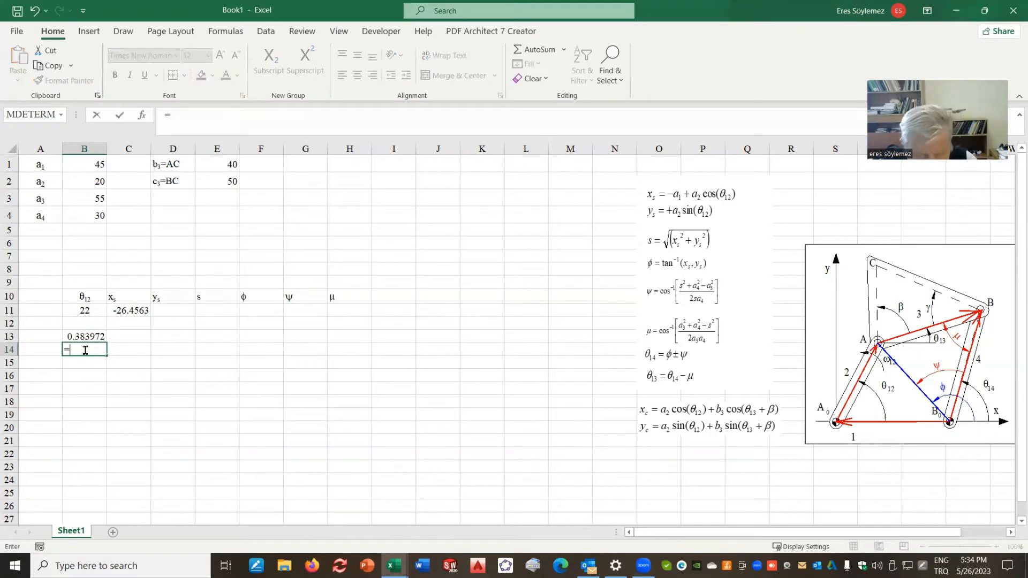
pyautogui.click(84, 314)
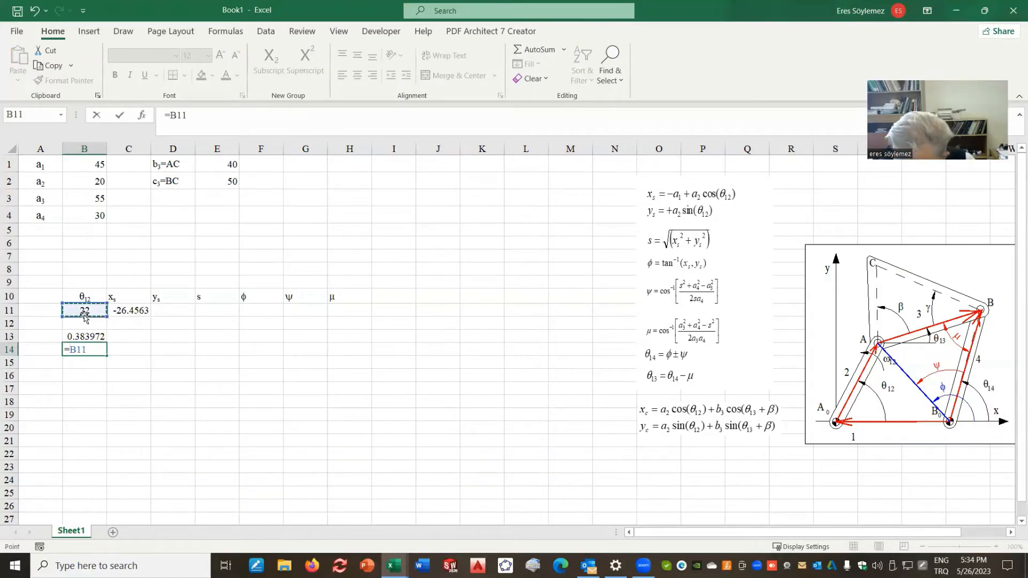
pyautogui.write('*pi()')
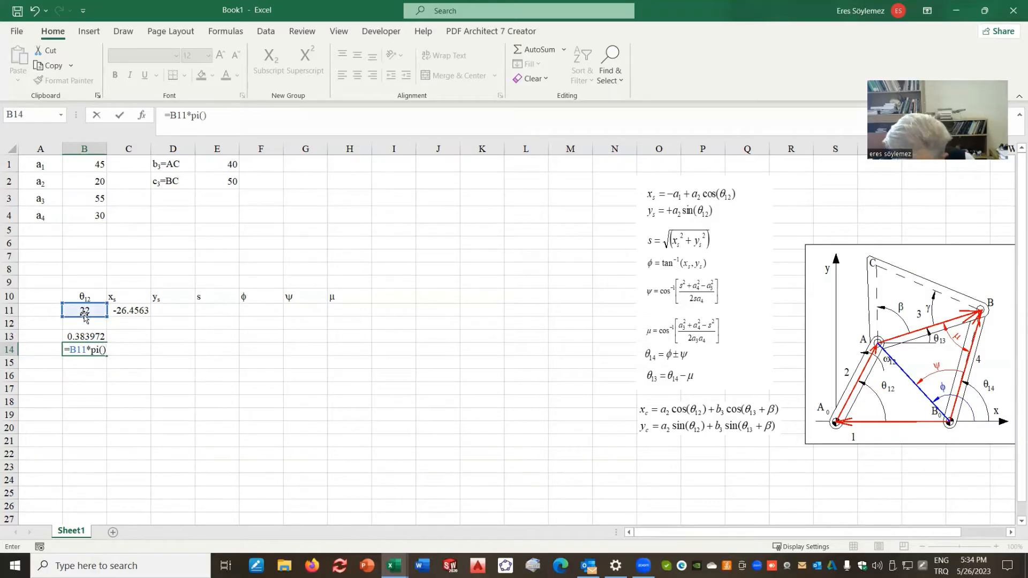
pyautogui.write('/180')
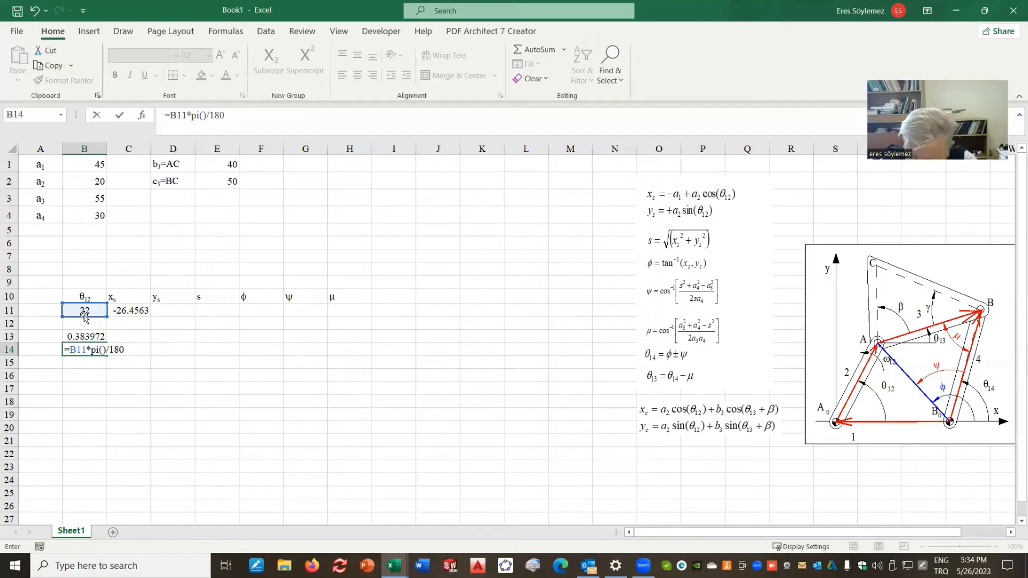
pyautogui.press('Return')
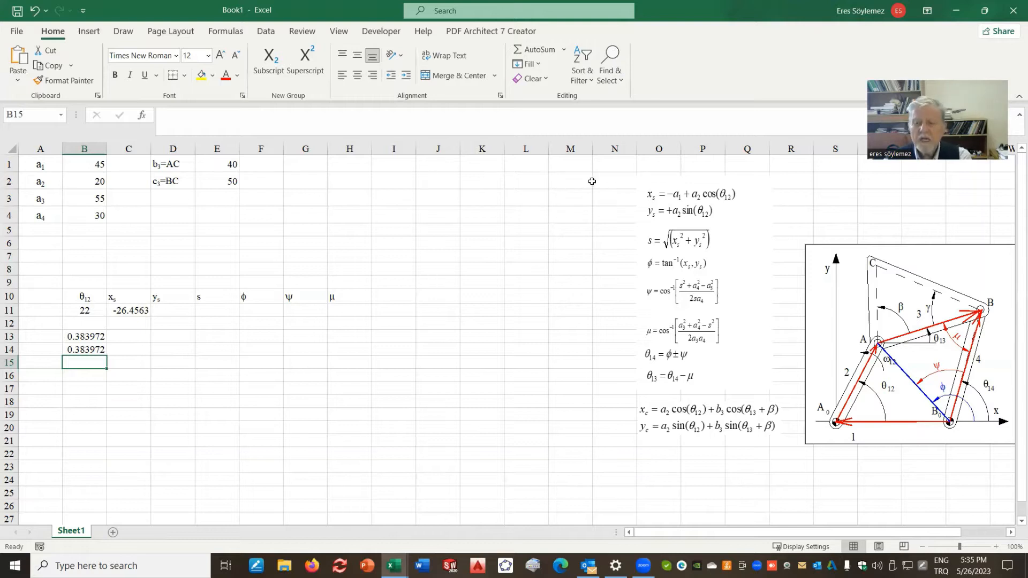
# - Enter the degree-to-radian conversion factor =pi()/180 in O1
pyautogui.click(651, 165)
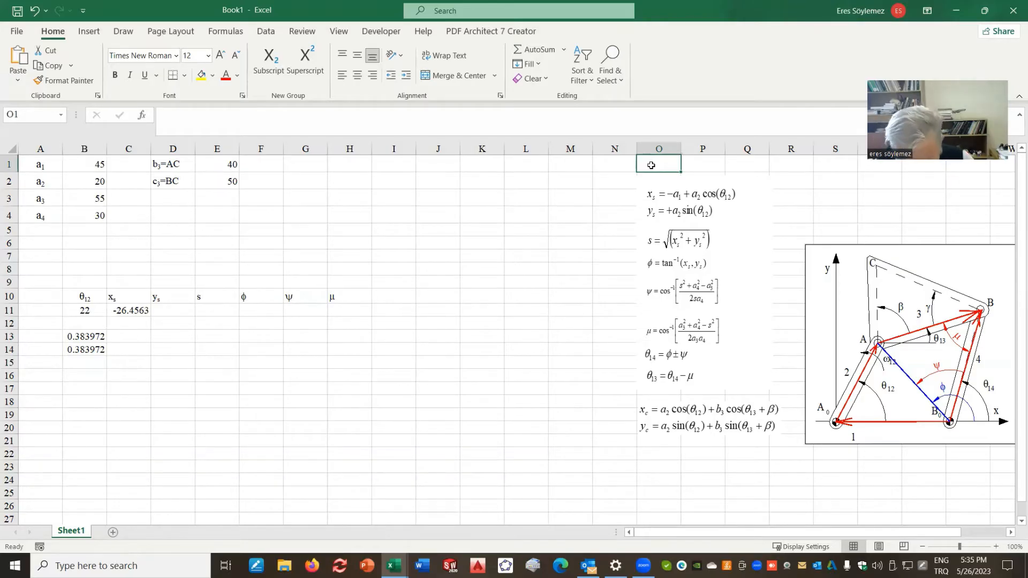
pyautogui.write('=')
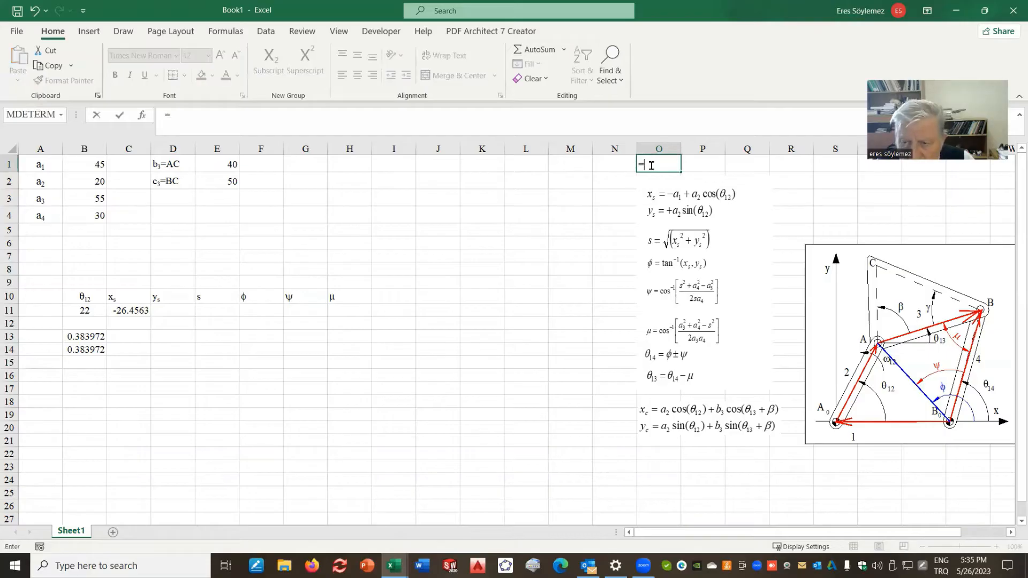
pyautogui.write('pi')
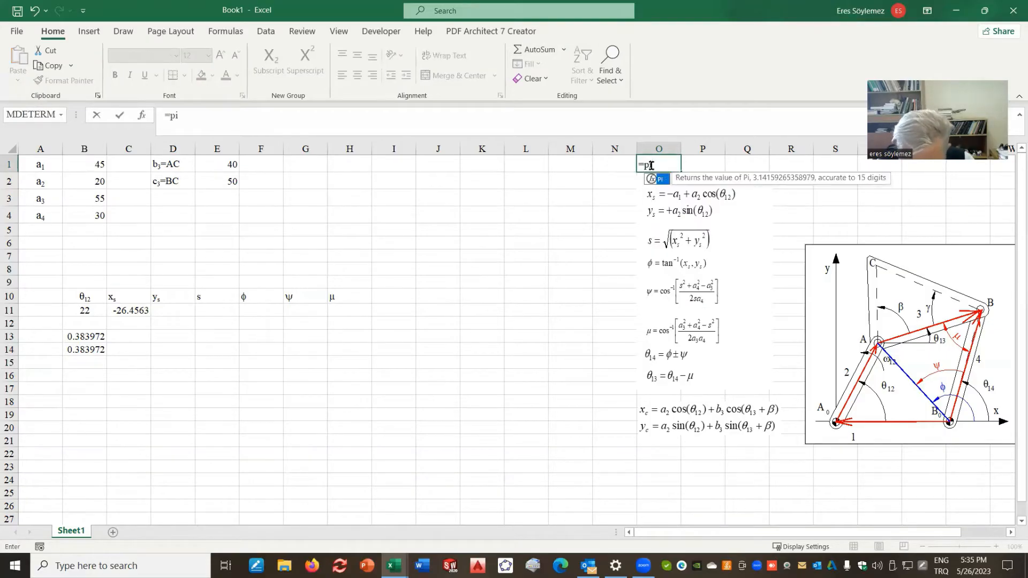
pyautogui.write('()/')
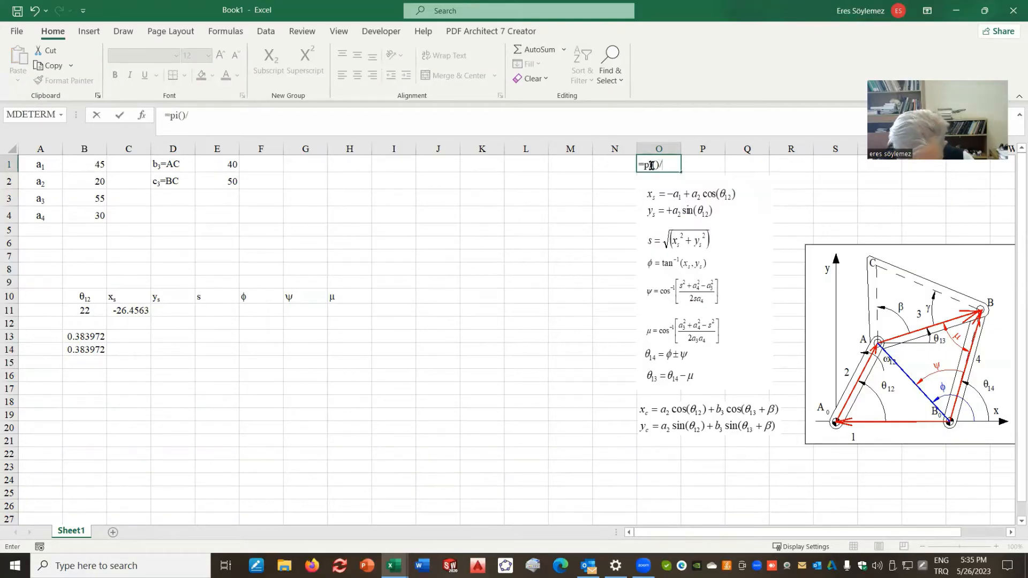
pyautogui.write('18')
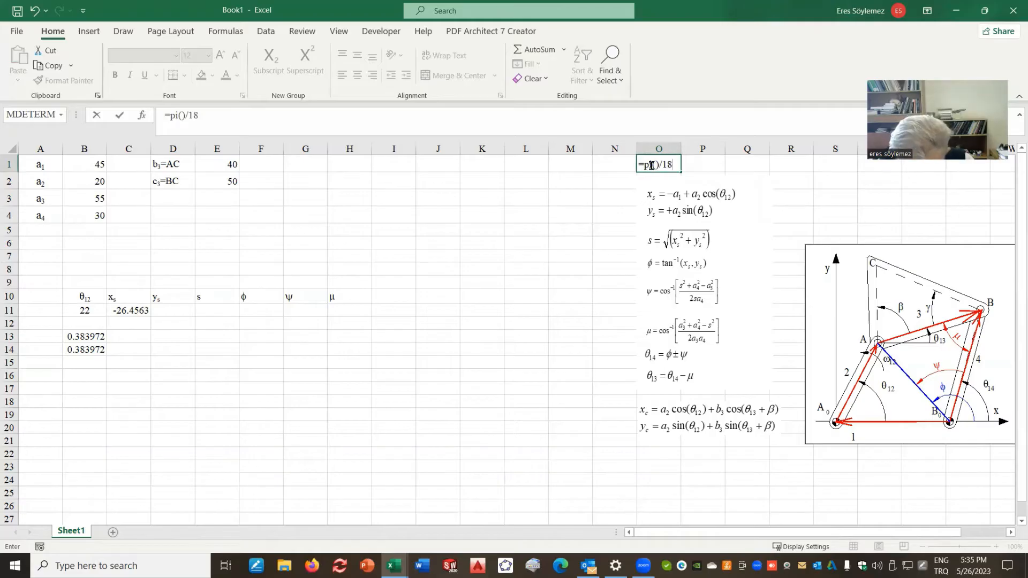
pyautogui.write('0')
pyautogui.press('Return')
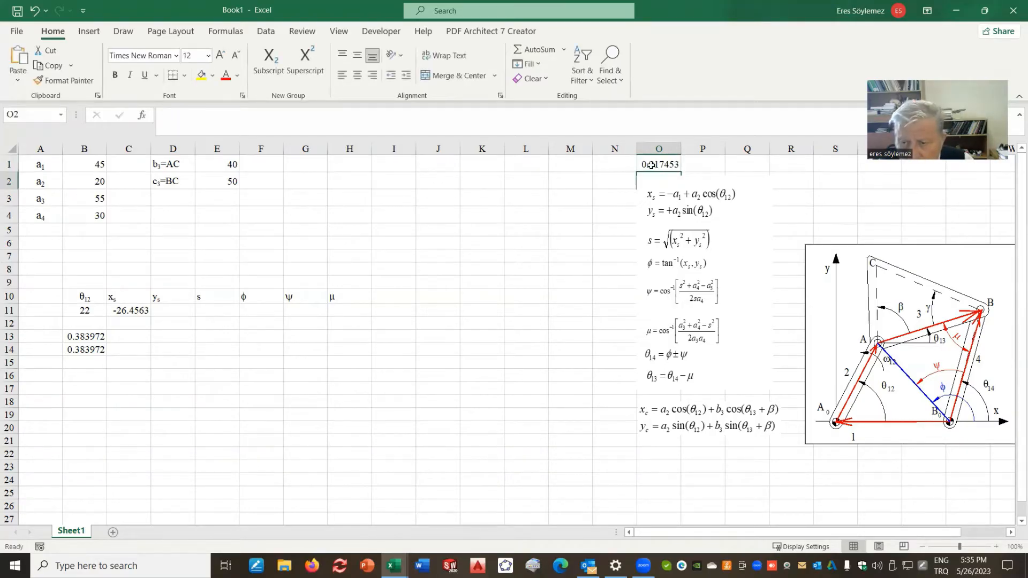
# - Assign the defined name D_R to the conversion factor cell O1
pyautogui.click(651, 166)
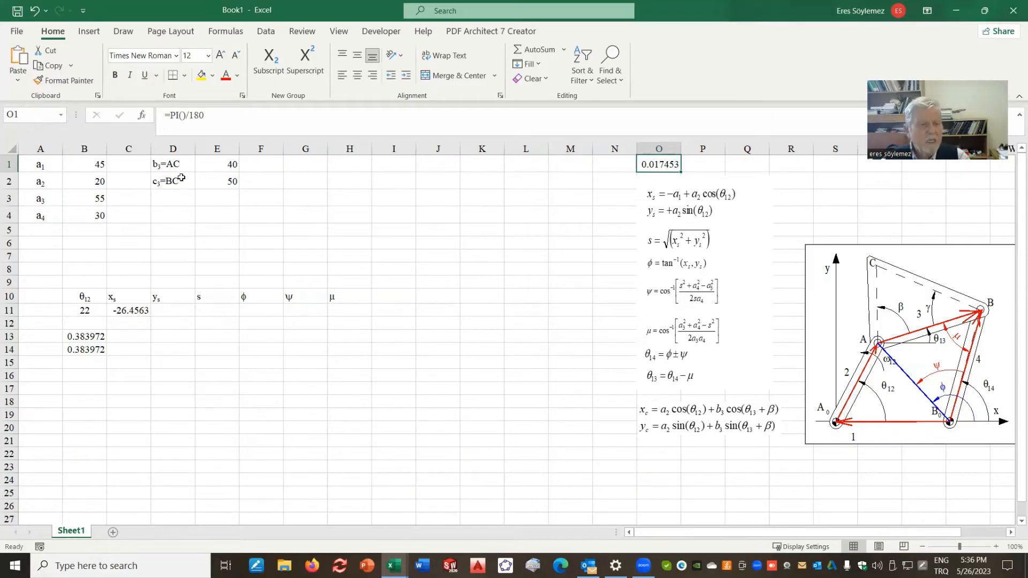
pyautogui.click(27, 110)
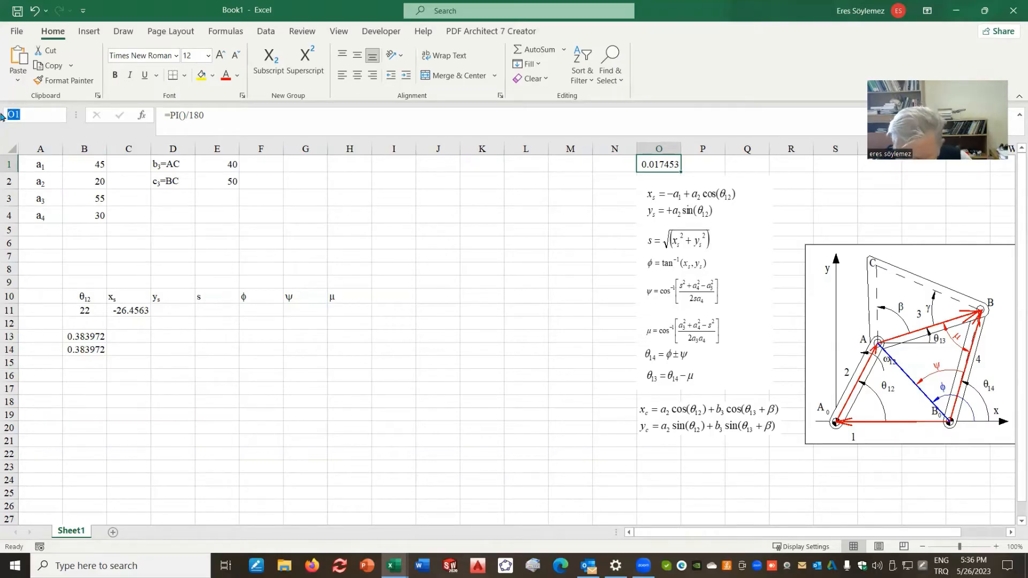
pyautogui.press('BackSpace')
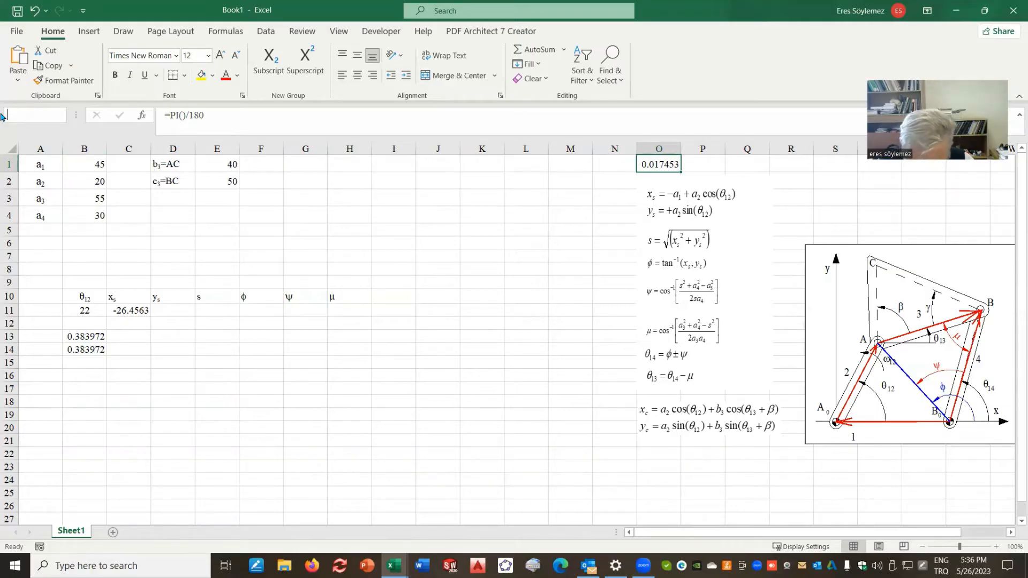
pyautogui.write('D_R')
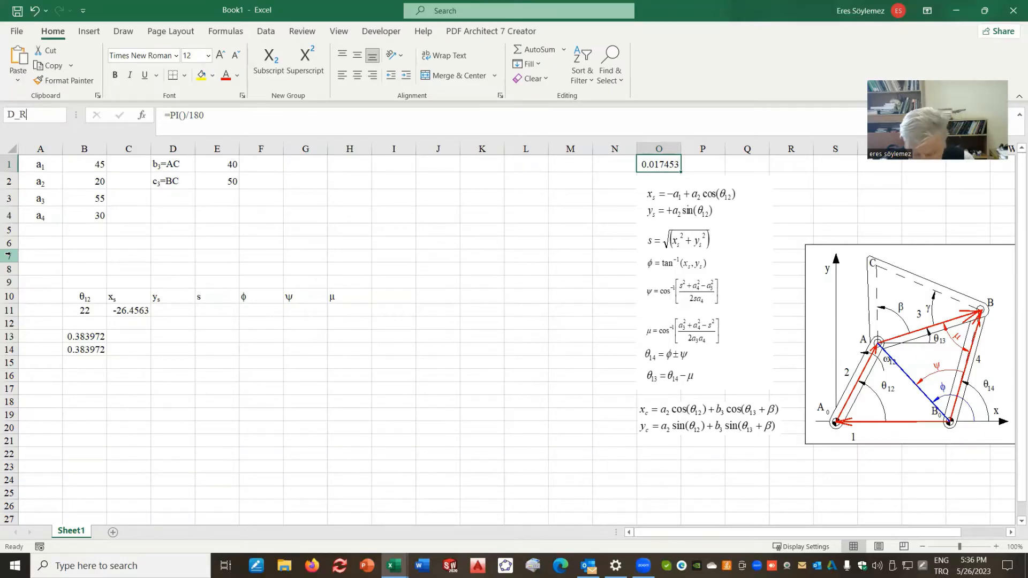
pyautogui.press('Return')
pyautogui.press('Return')
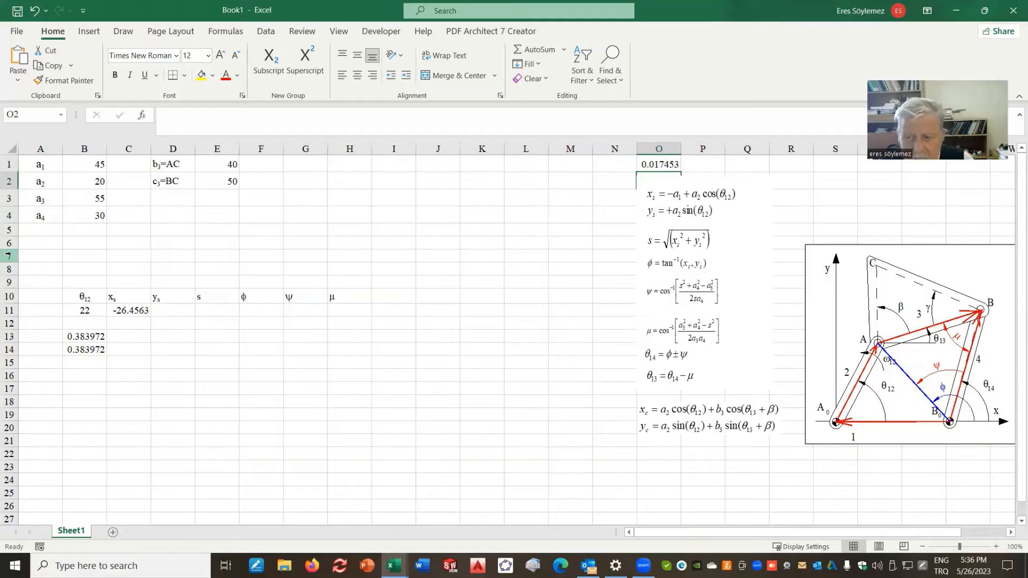
pyautogui.click(291, 416)
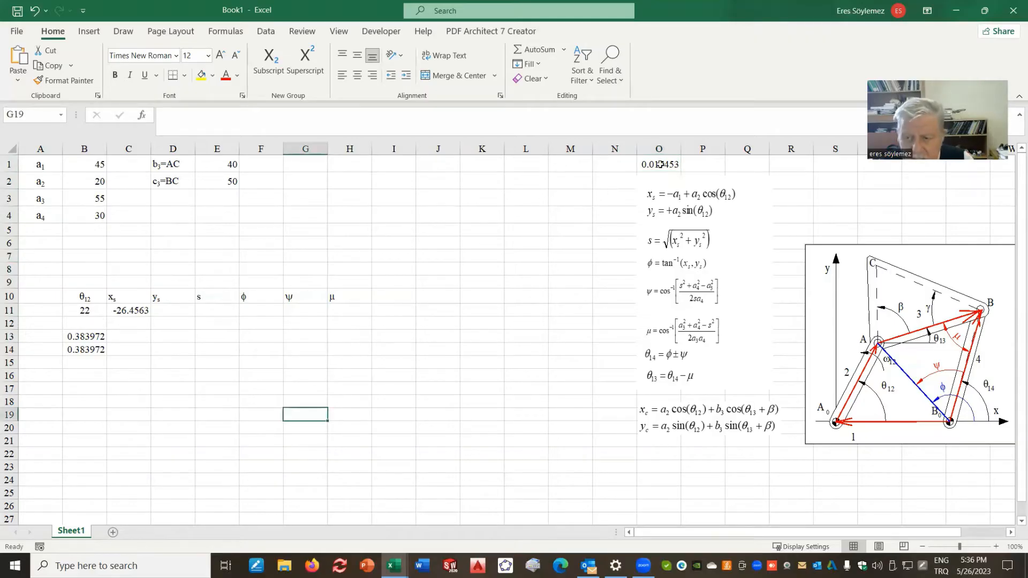
# - Enter =B11*D_R in B15 to test the named conversion factor on the theta12 angle
pyautogui.click(86, 364)
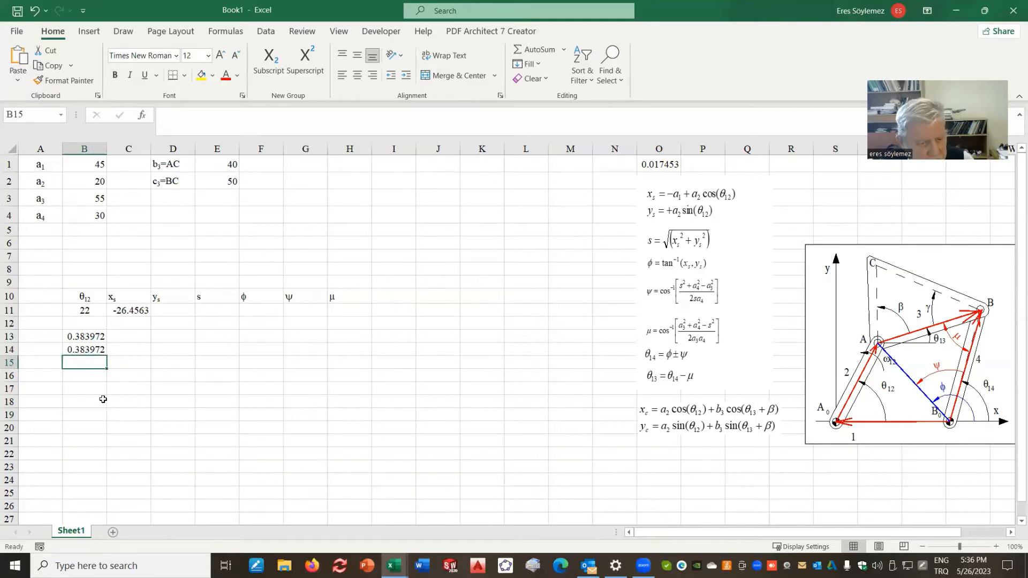
pyautogui.write('=')
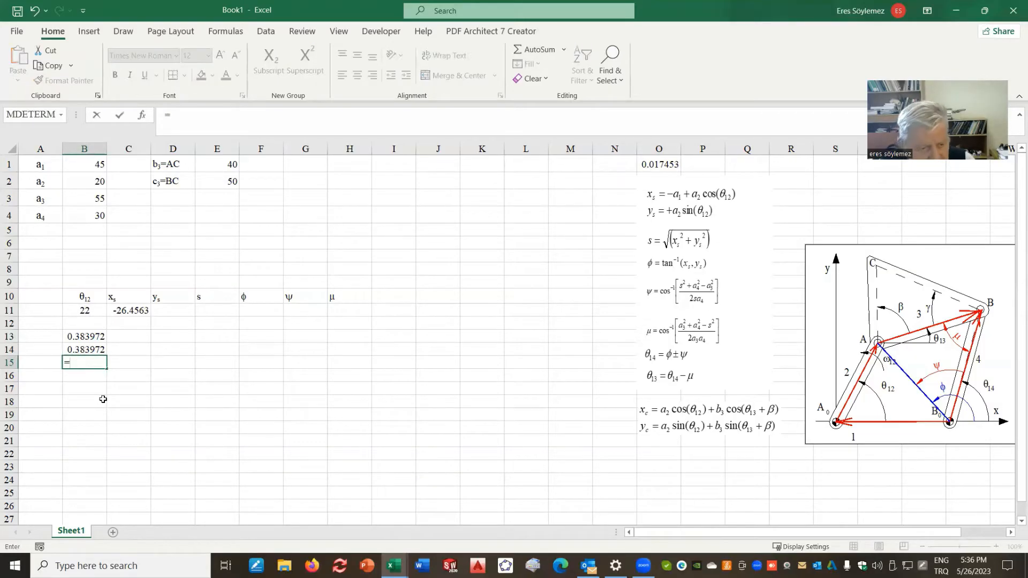
pyautogui.click(86, 312)
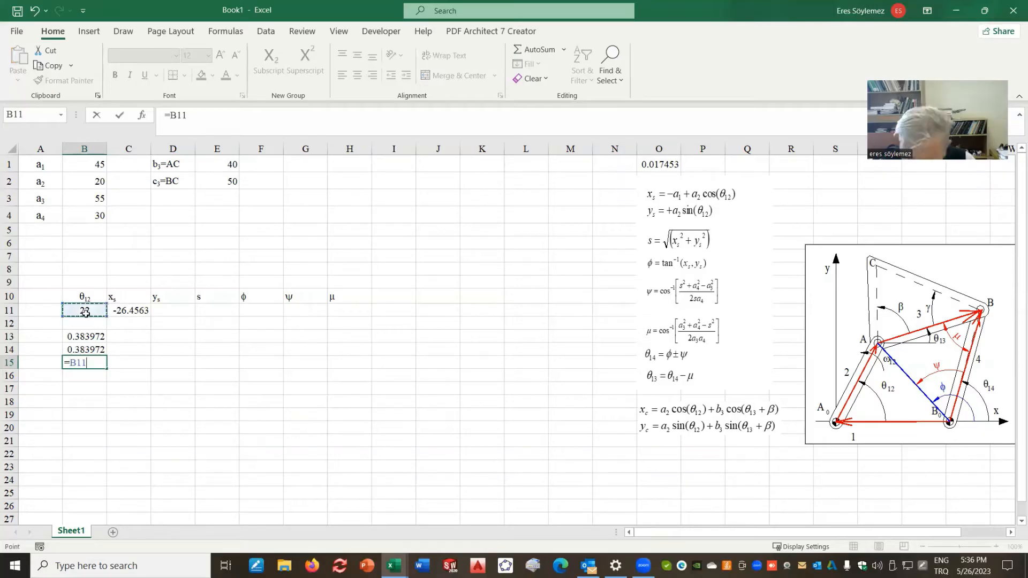
pyautogui.write('*D_R')
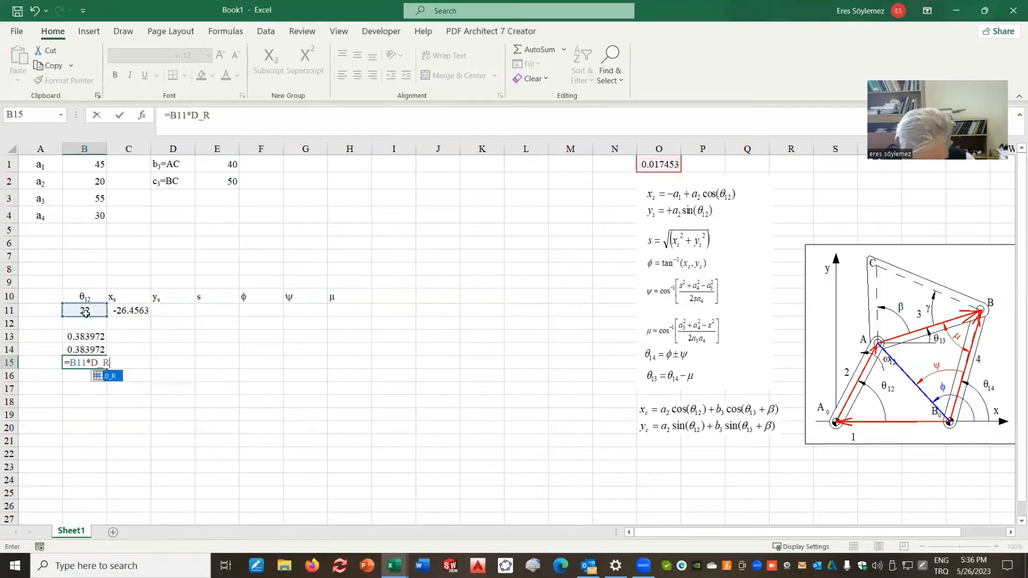
pyautogui.press('Return')
pyautogui.press('Return')
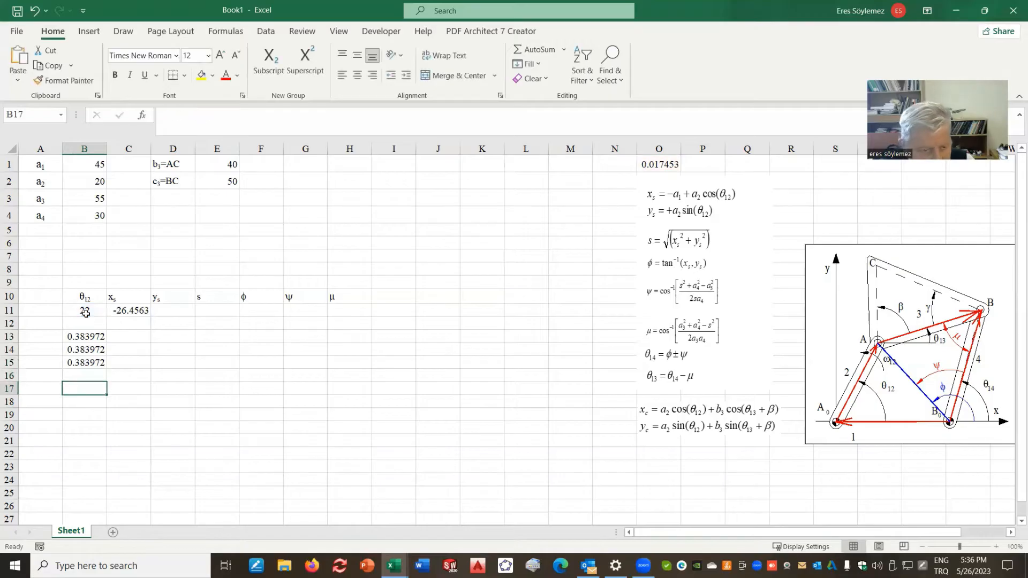
# - Clear the test conversion formulas from cells B13 to B16
pyautogui.moveTo(86, 337); pyautogui.dragTo(82, 369)
pyautogui.press('Delete')
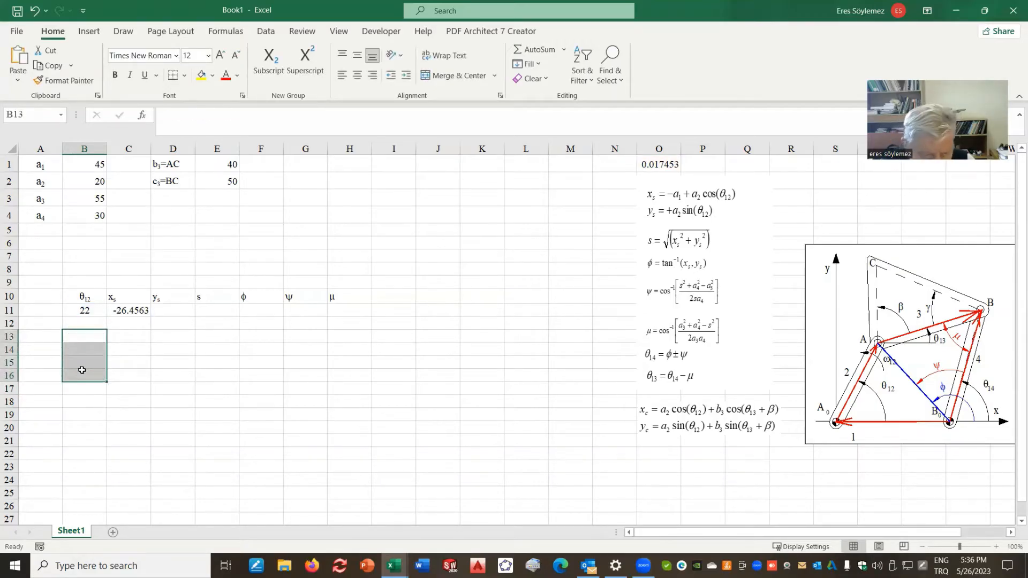
pyautogui.click(96, 401)
# - Change the xs formula in C11 to =-B1+B2*COS(B11*D_R), using the named conversion factor
pyautogui.click(126, 313)
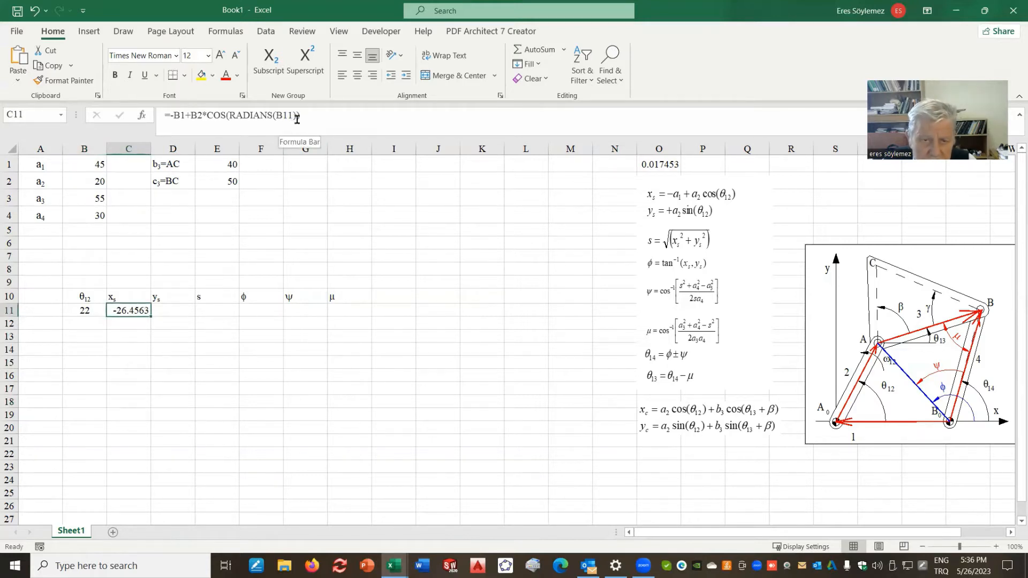
pyautogui.moveTo(300, 116); pyautogui.dragTo(224, 115)
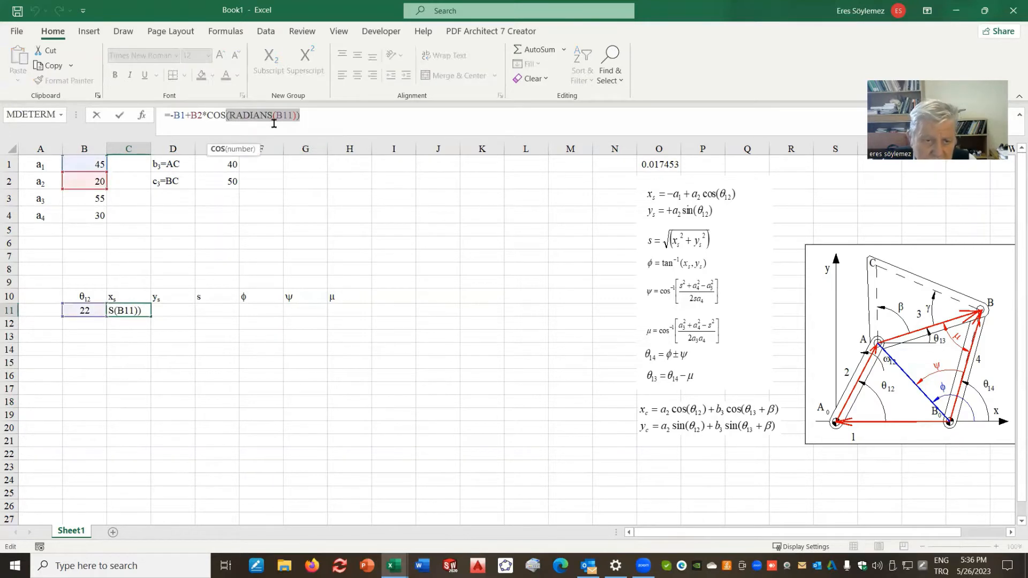
pyautogui.write('(')
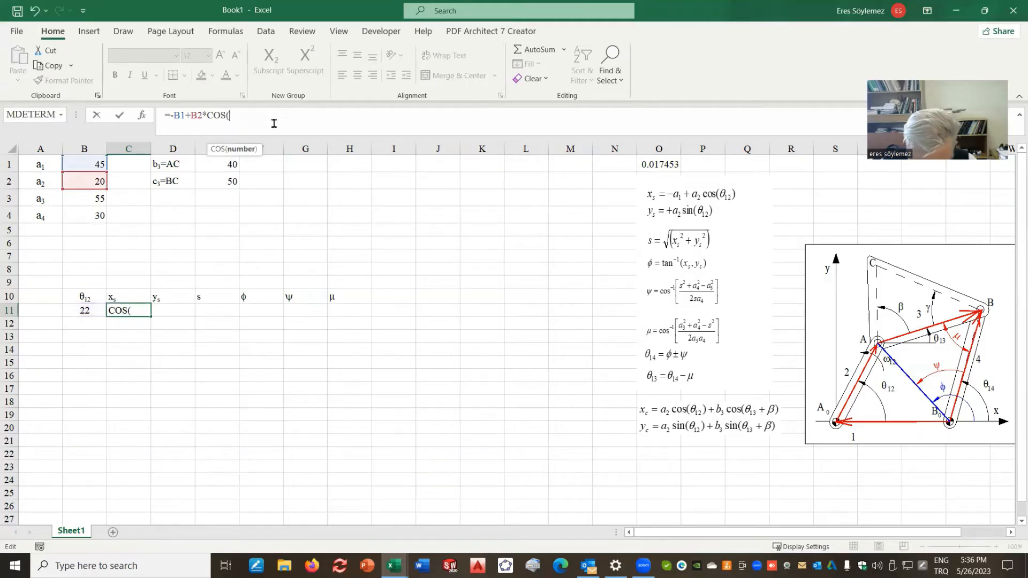
pyautogui.click(85, 310)
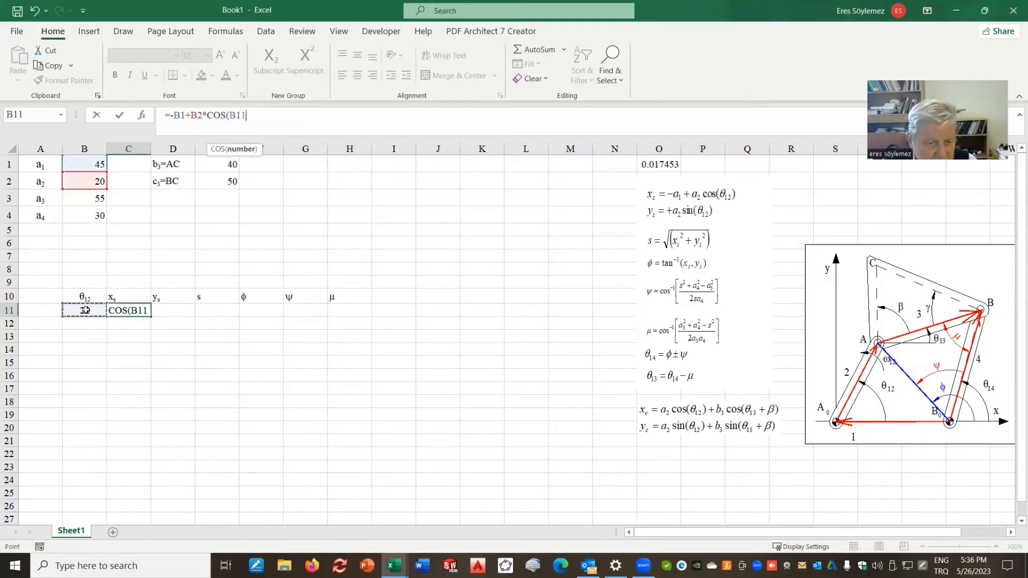
pyautogui.write('*')
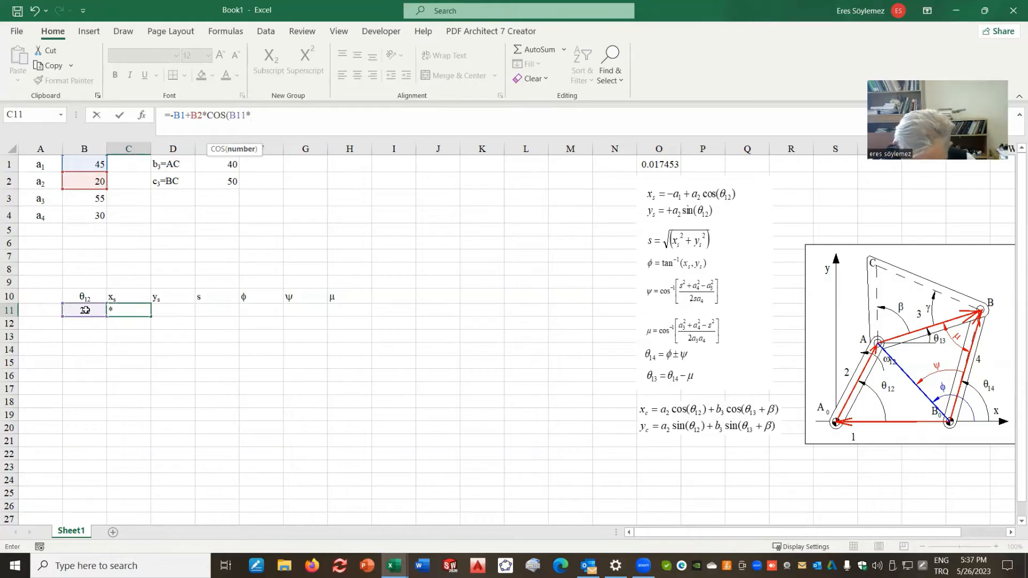
pyautogui.write('D_R')
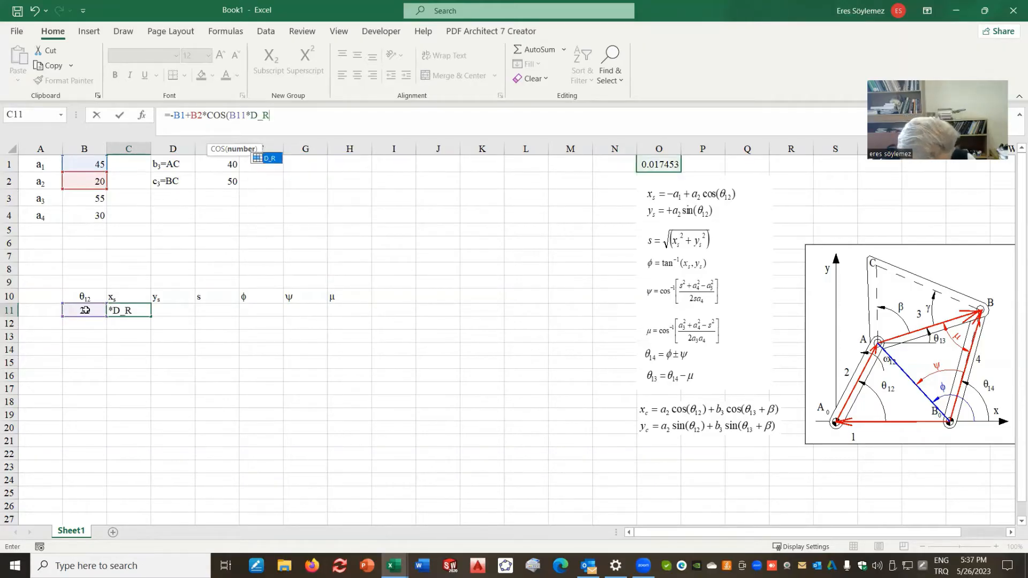
pyautogui.write(')')
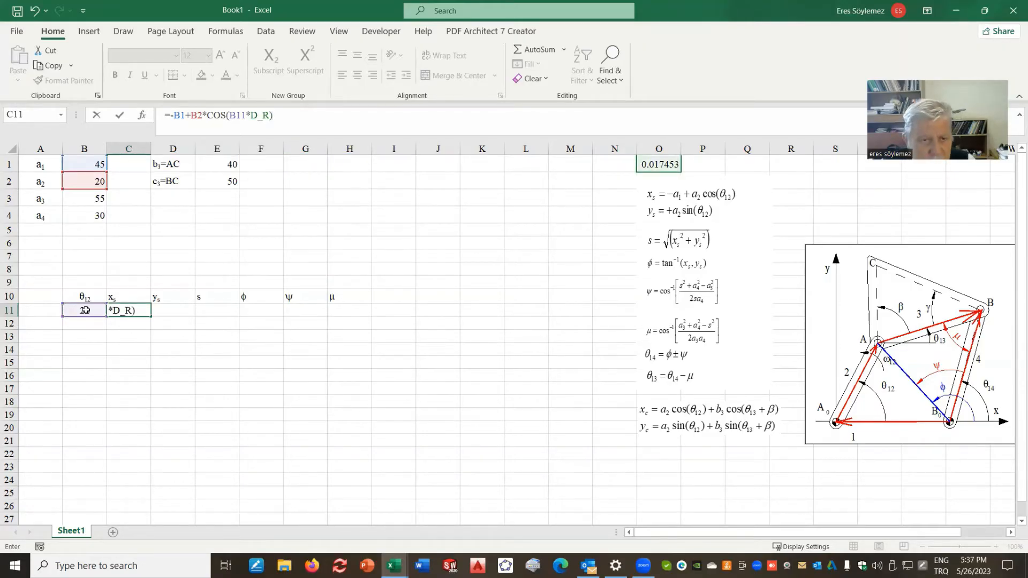
pyautogui.press('Return')
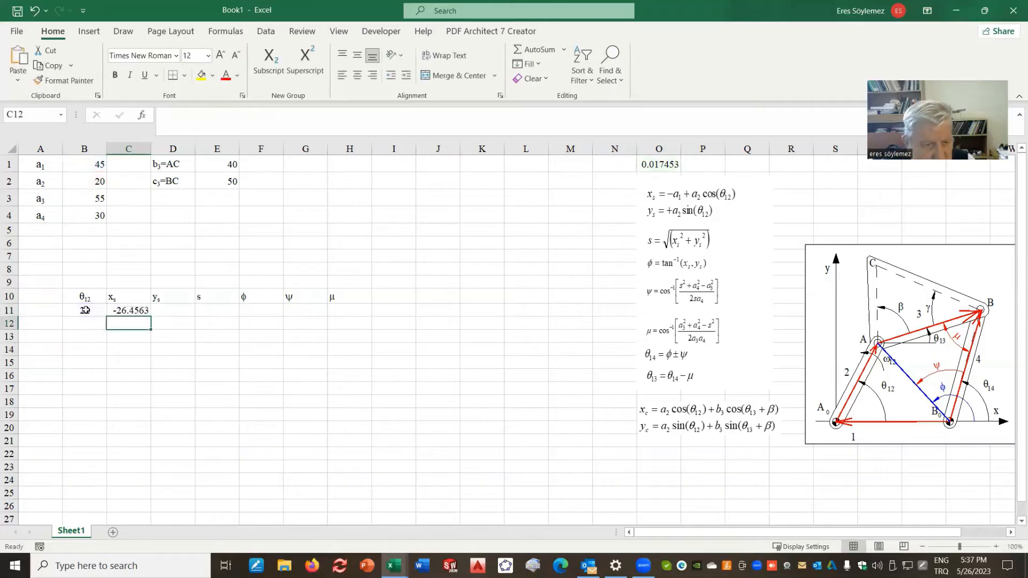
# - Shift the xs to μ headings and the xs formula one column over to D10:I11, leaving column C empty
pyautogui.click(179, 310)
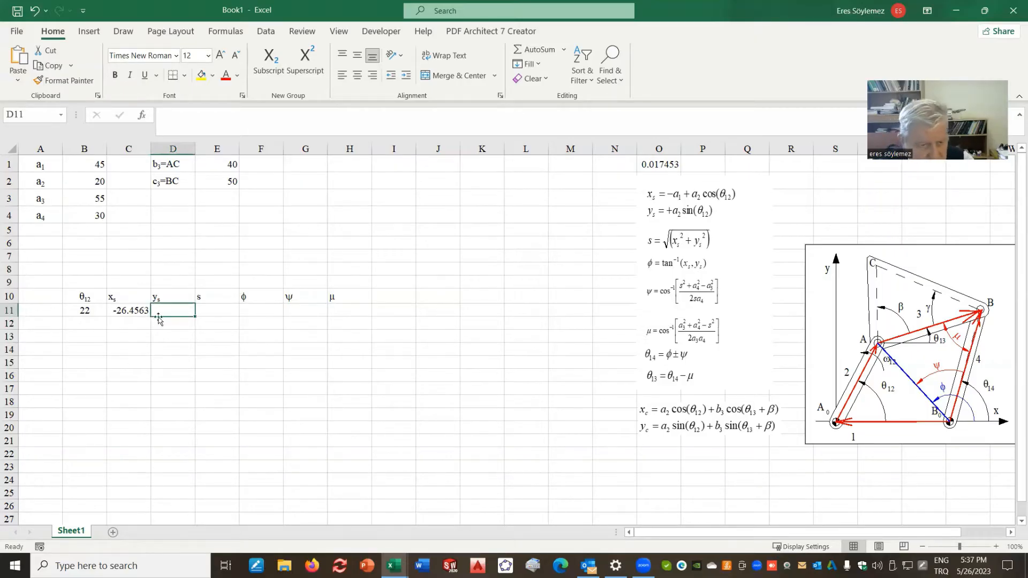
pyautogui.moveTo(133, 297); pyautogui.dragTo(381, 295)
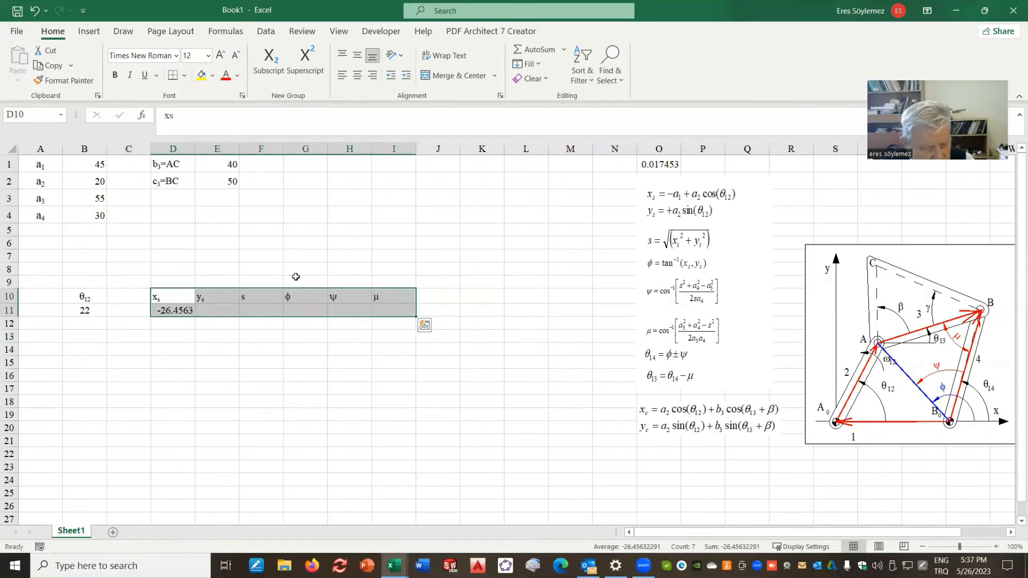
pyautogui.click(119, 296)
pyautogui.click(119, 280)
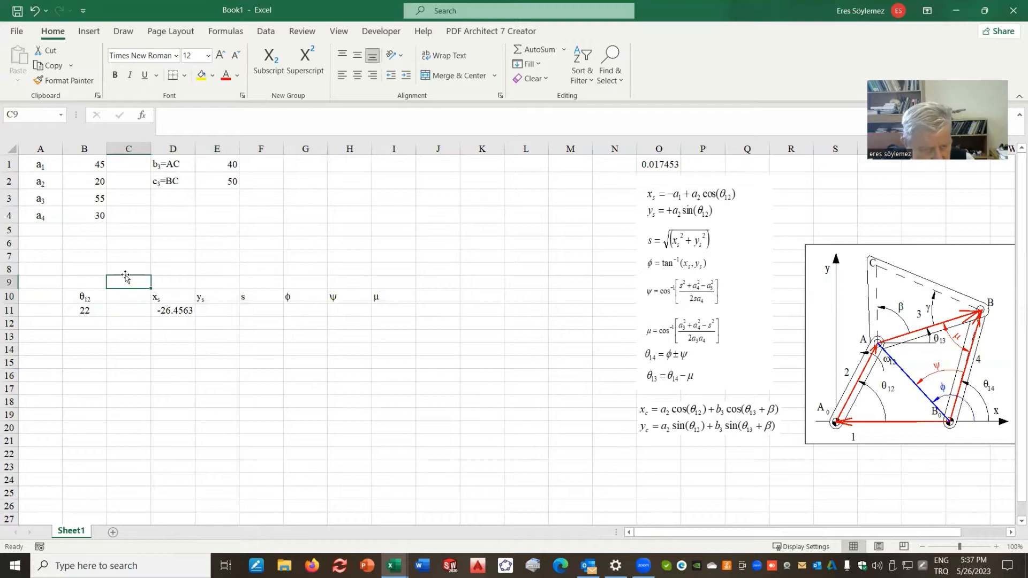
# - Enter the unit labels Degrees in B9 and Radians in C9
pyautogui.click(85, 279)
pyautogui.write('Deg')
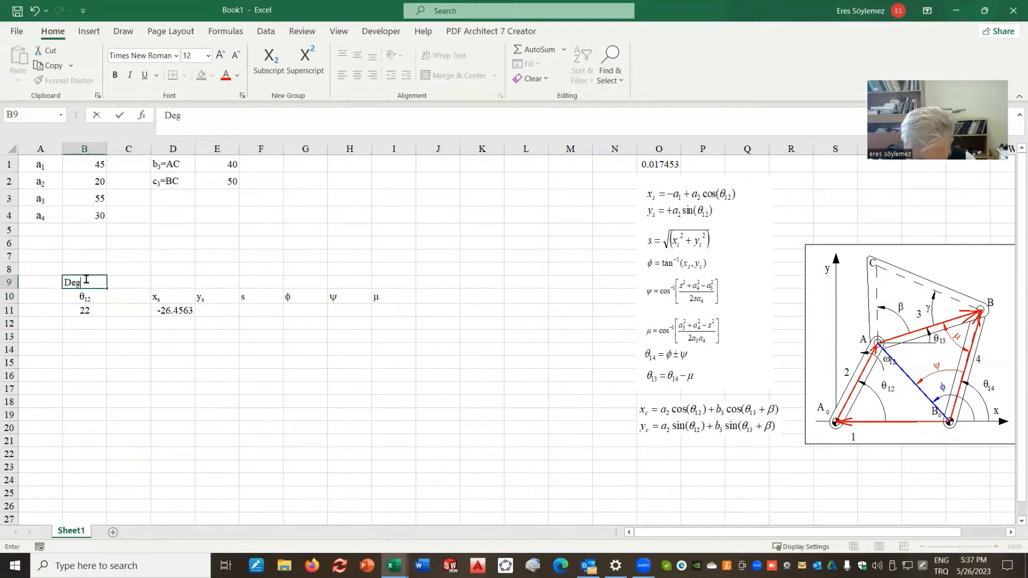
pyautogui.write('rees')
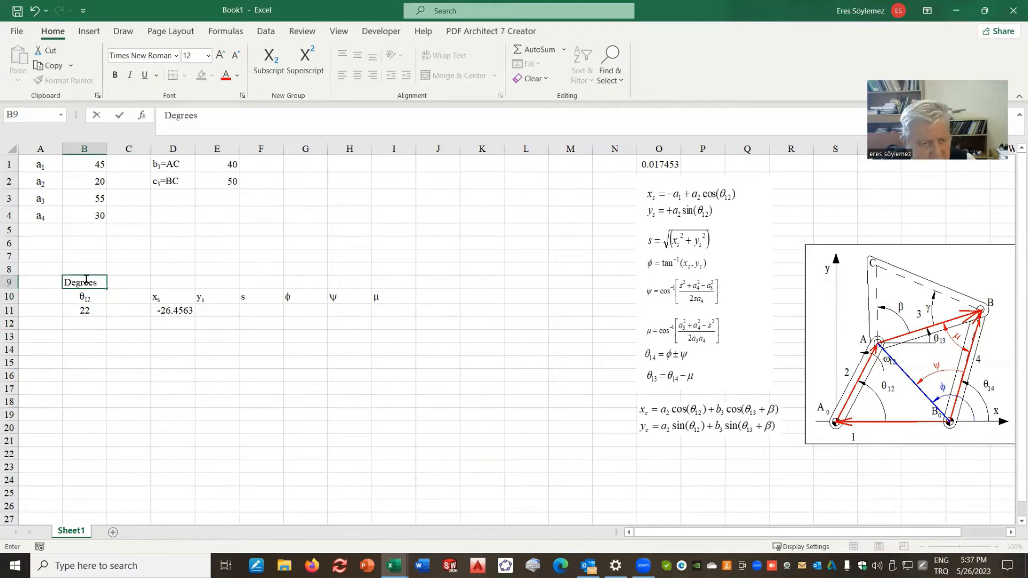
pyautogui.click(122, 282)
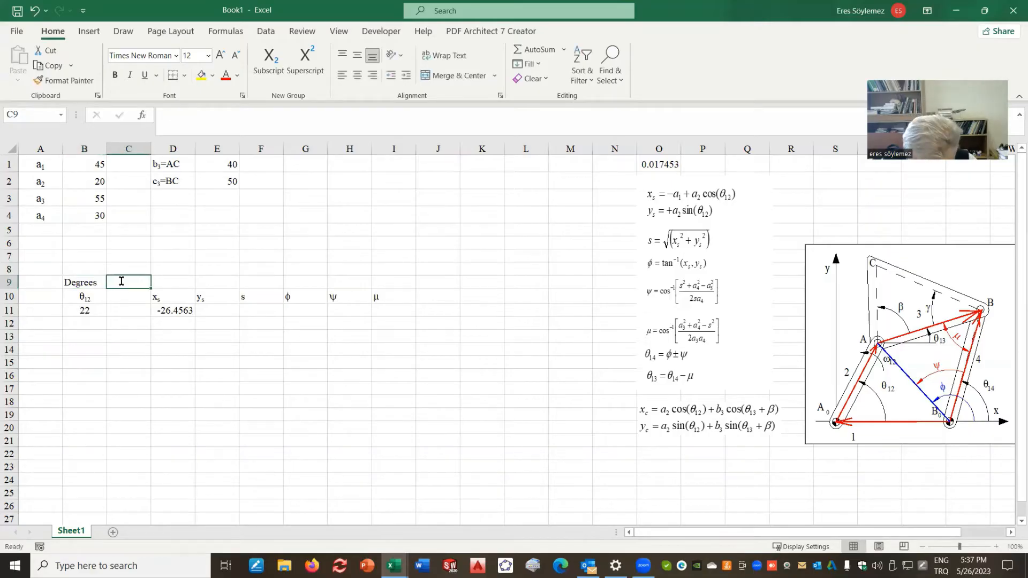
pyautogui.write('Radi')
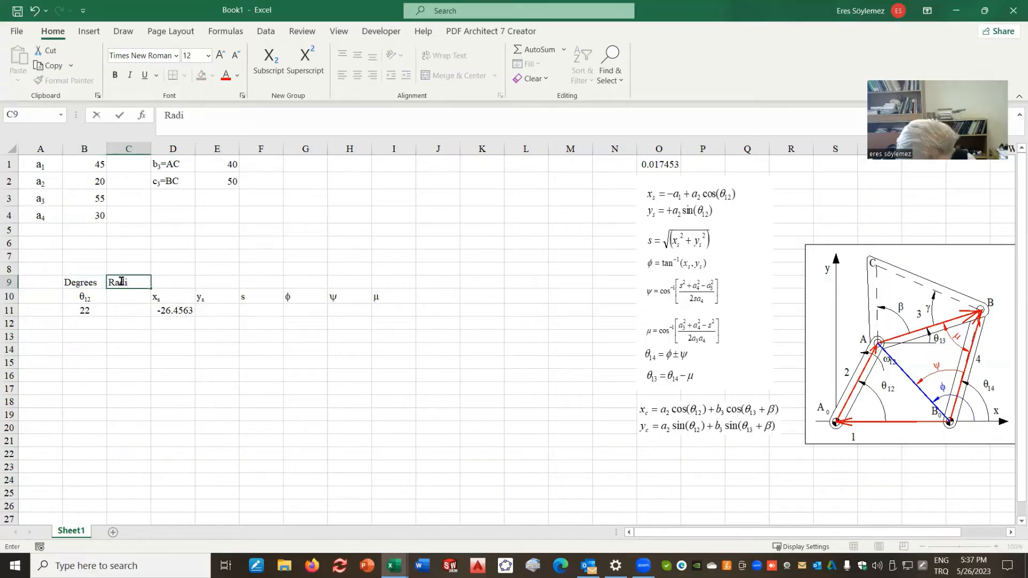
pyautogui.write('ans')
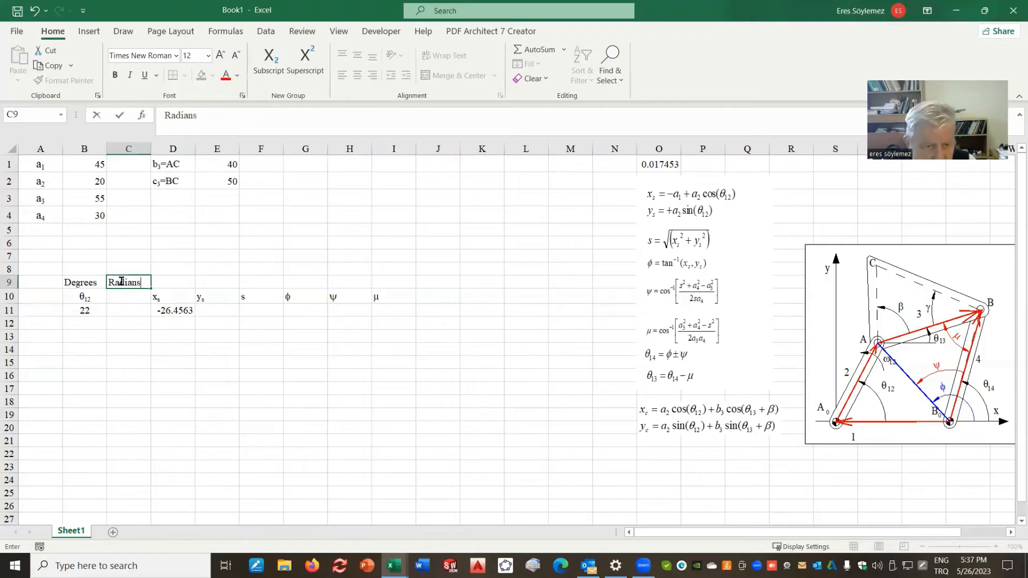
# - Copy the θ12 heading from B10 to C10 under the Radians label
pyautogui.click(98, 297)
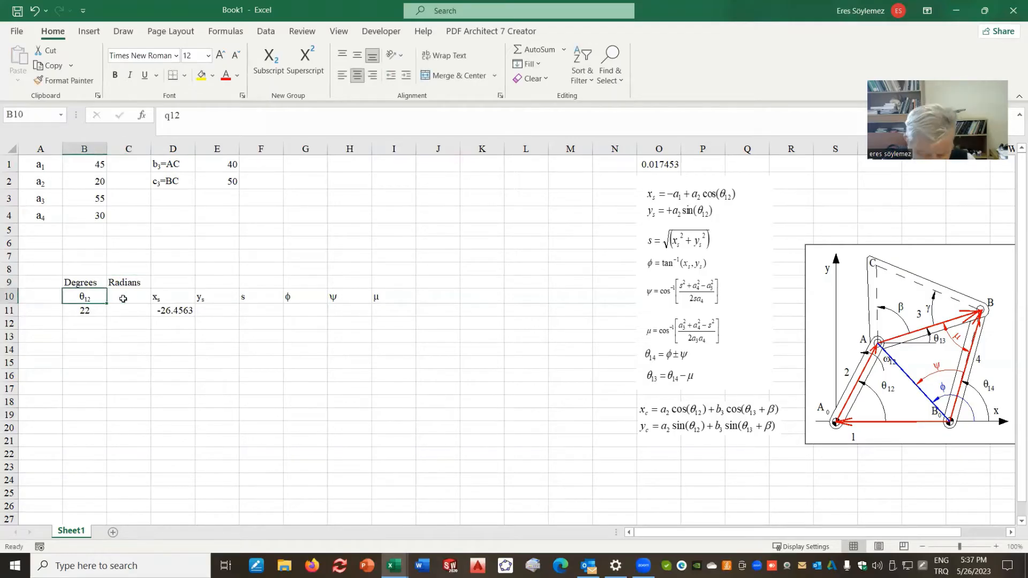
pyautogui.hotkey('ctrl', 'c')
pyautogui.click(134, 299)
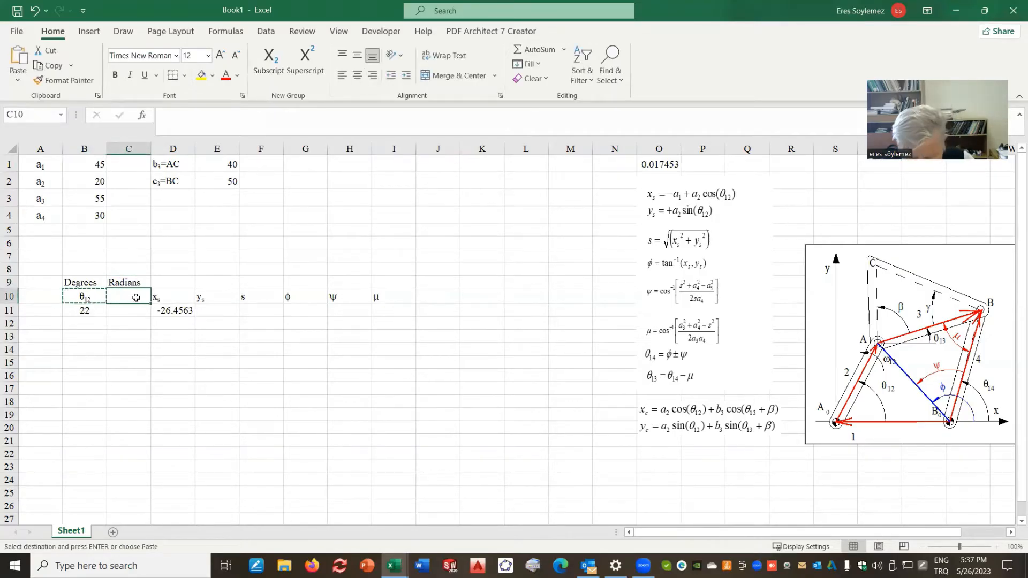
pyautogui.hotkey('ctrl', 'v')
# - Enter =B11*D_R in C11 to convert the θ12 angle to radians
pyautogui.click(128, 318)
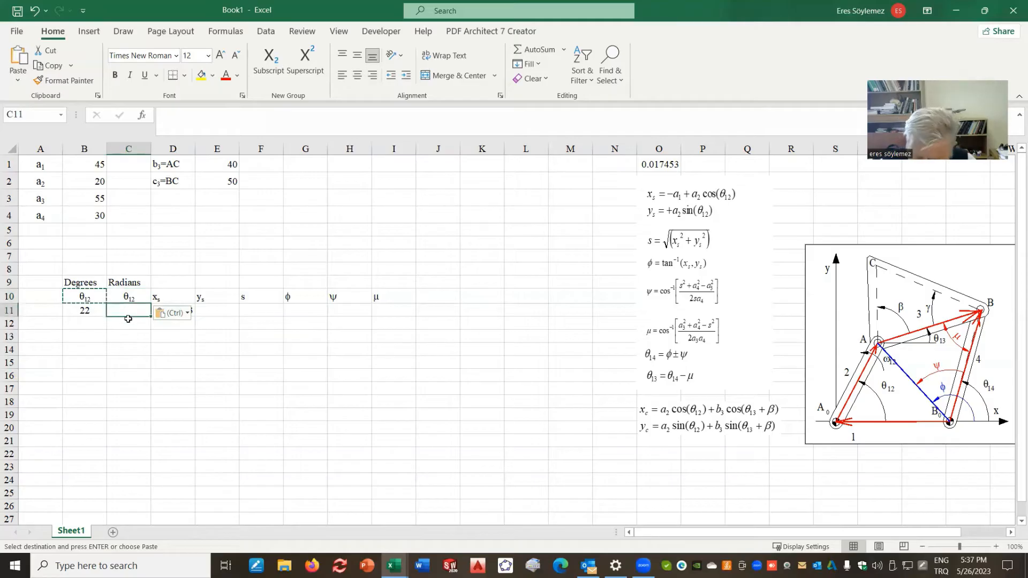
pyautogui.write('=')
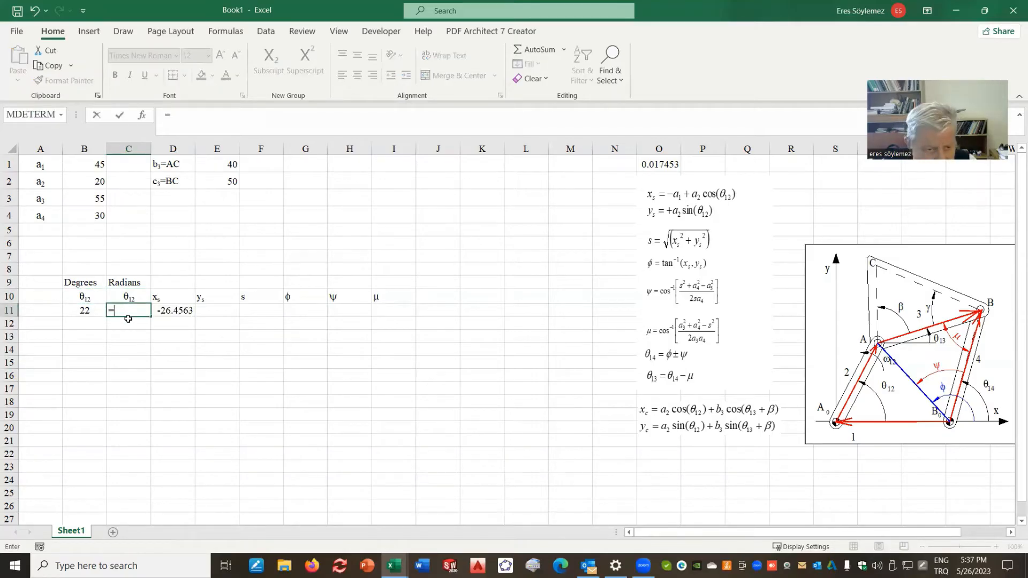
pyautogui.click(91, 312)
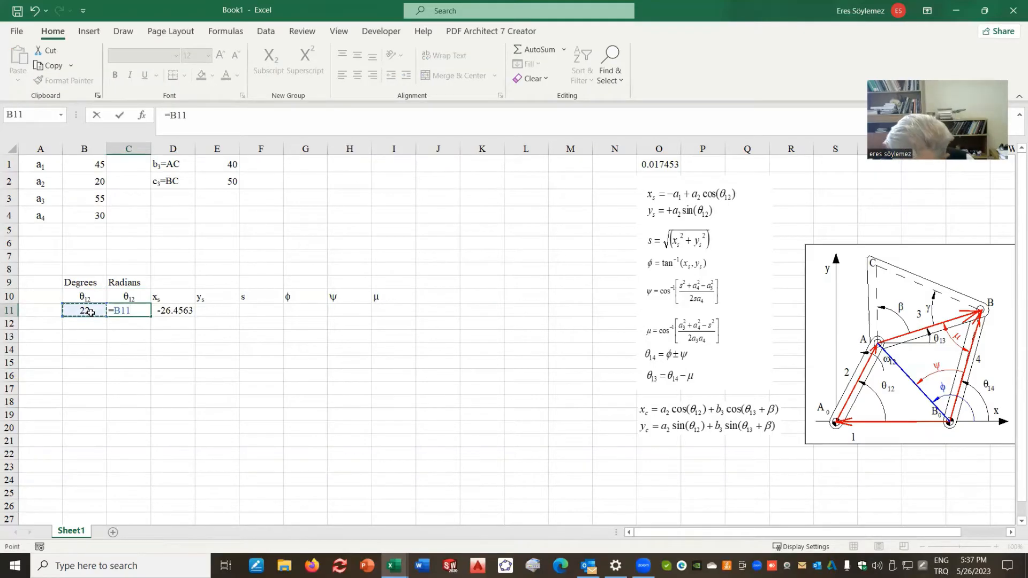
pyautogui.write('*D_R')
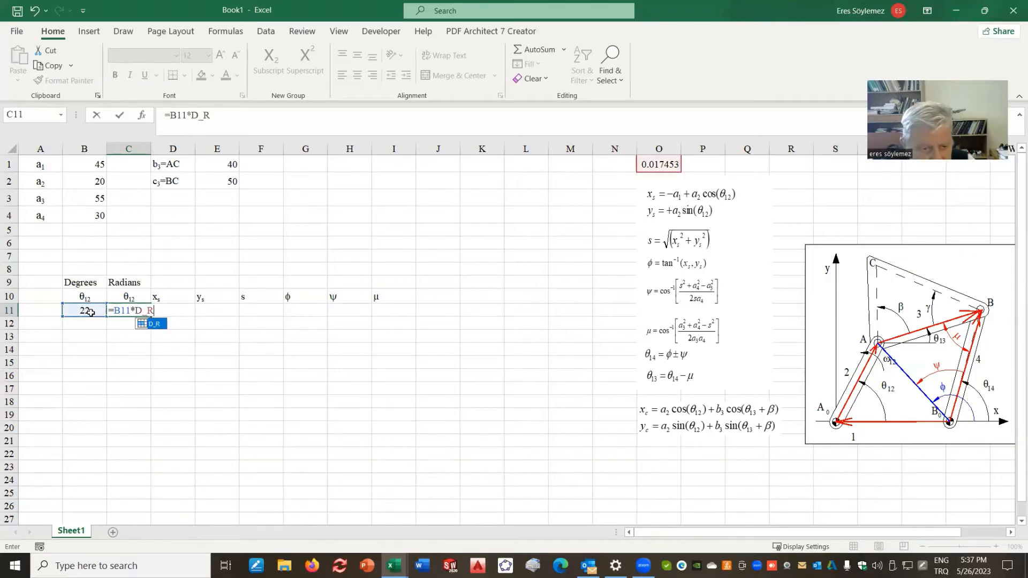
pyautogui.press('Return')
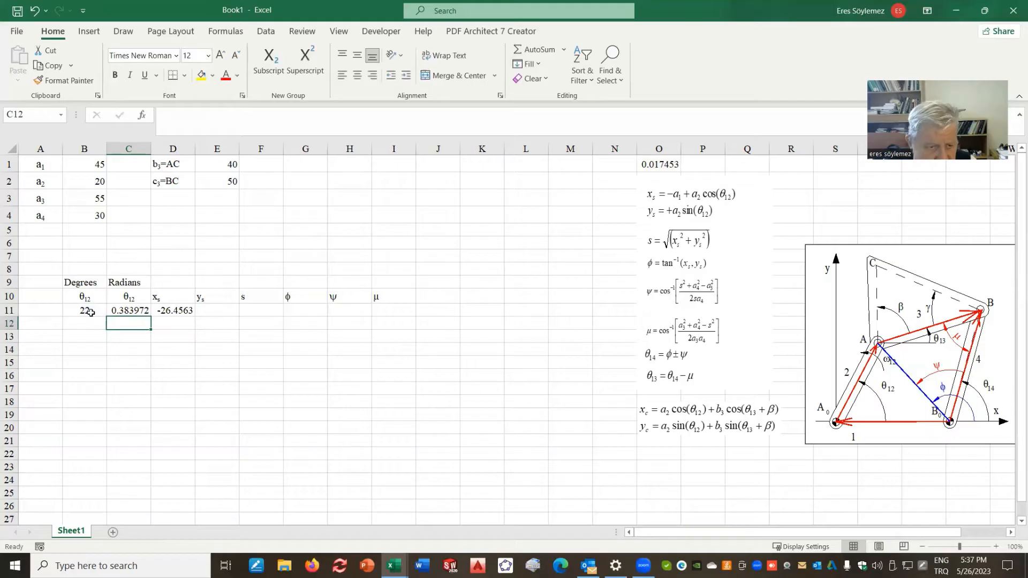
# - Change the cosine argument of the xs formula in D11 to C11, giving =-B1+B2*COS(C11)
pyautogui.click(177, 314)
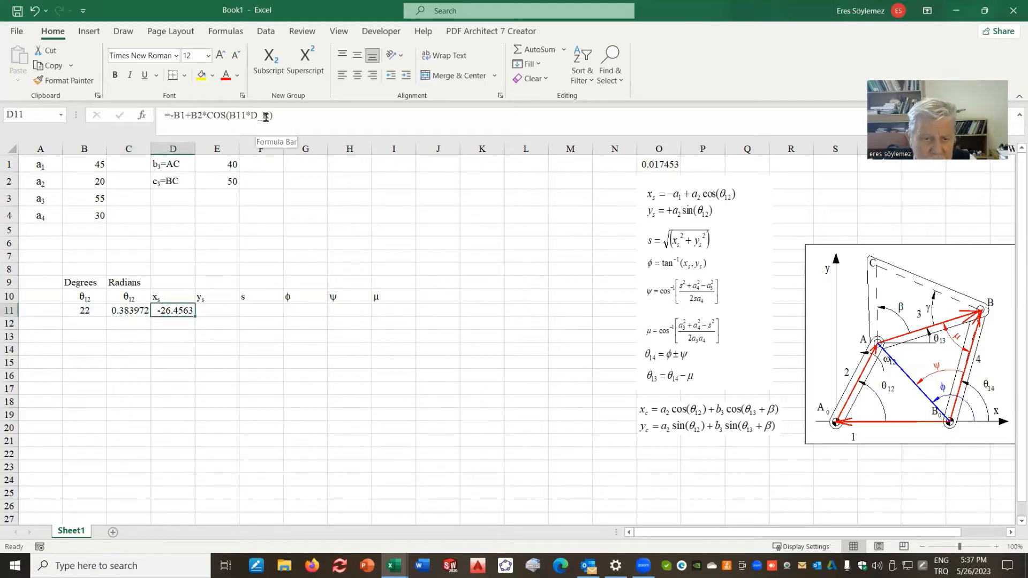
pyautogui.moveTo(269, 116); pyautogui.dragTo(231, 117)
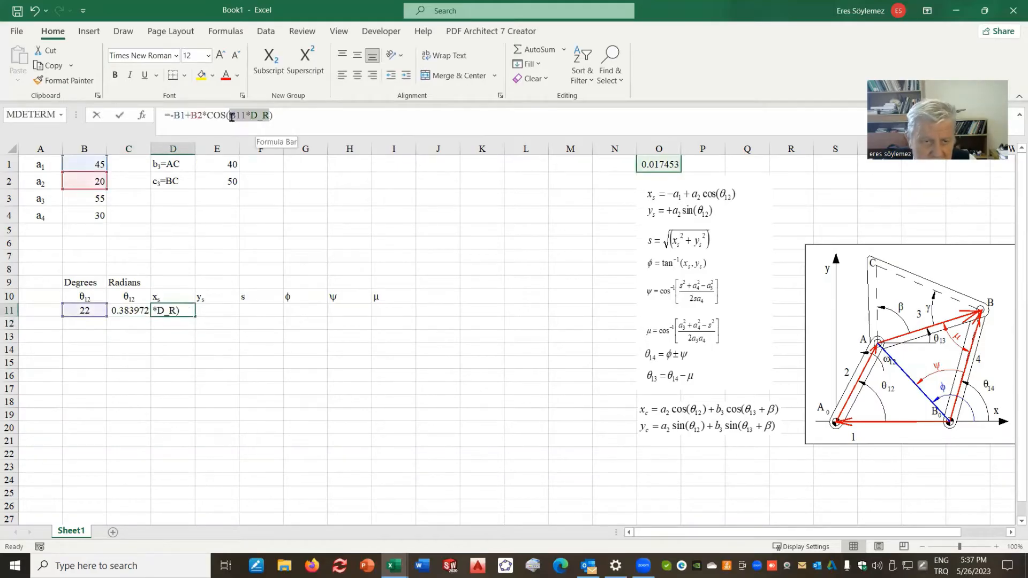
pyautogui.click(134, 311)
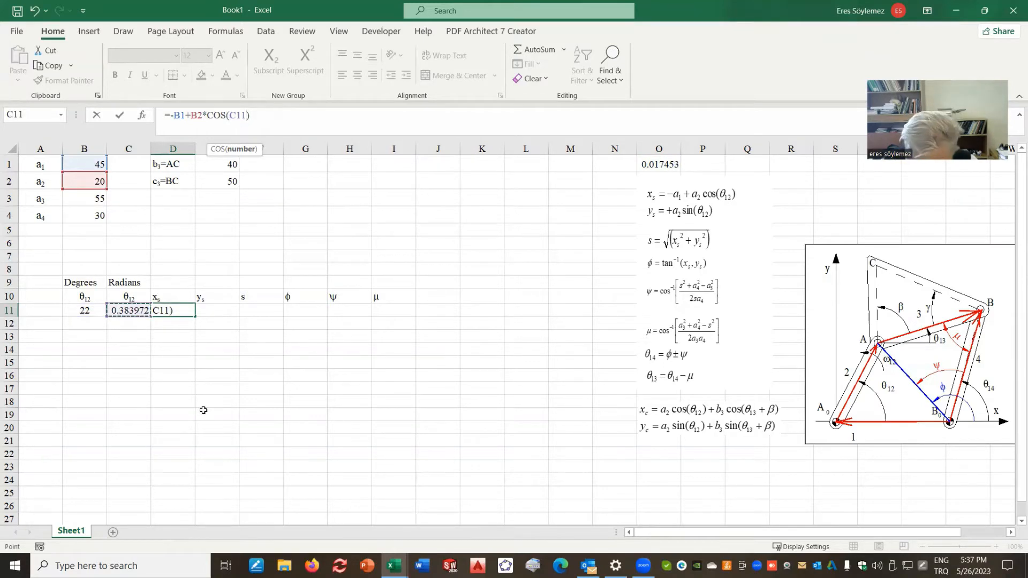
pyautogui.press('Return')
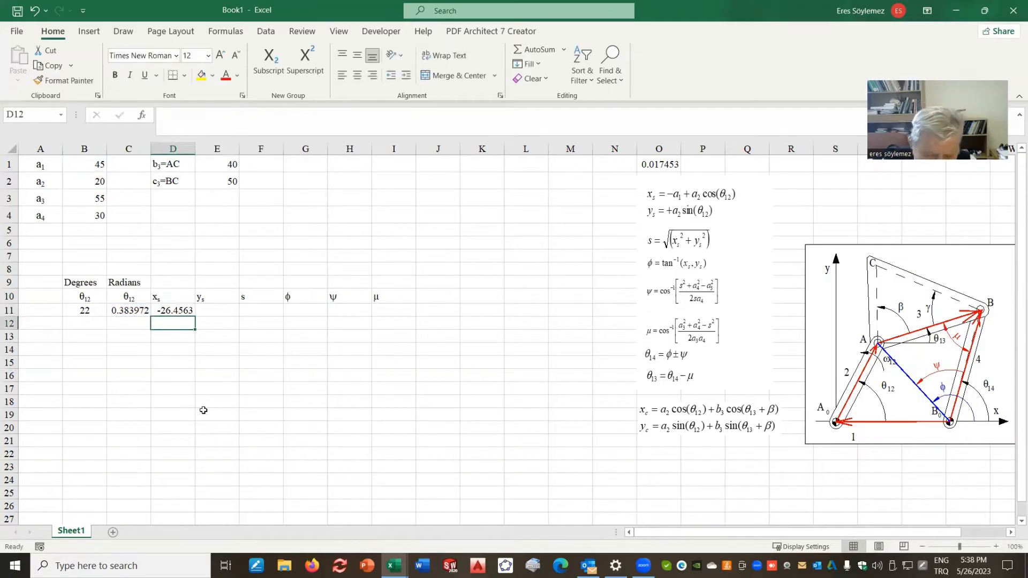
# - Enter the ys formula =B2*sin(C11) in E11
pyautogui.click(223, 311)
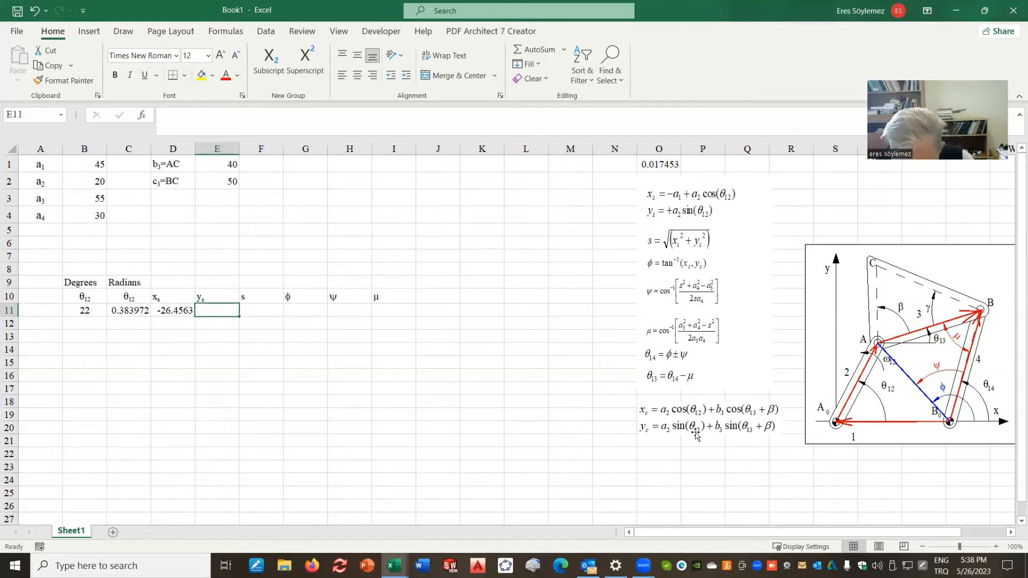
pyautogui.write('=')
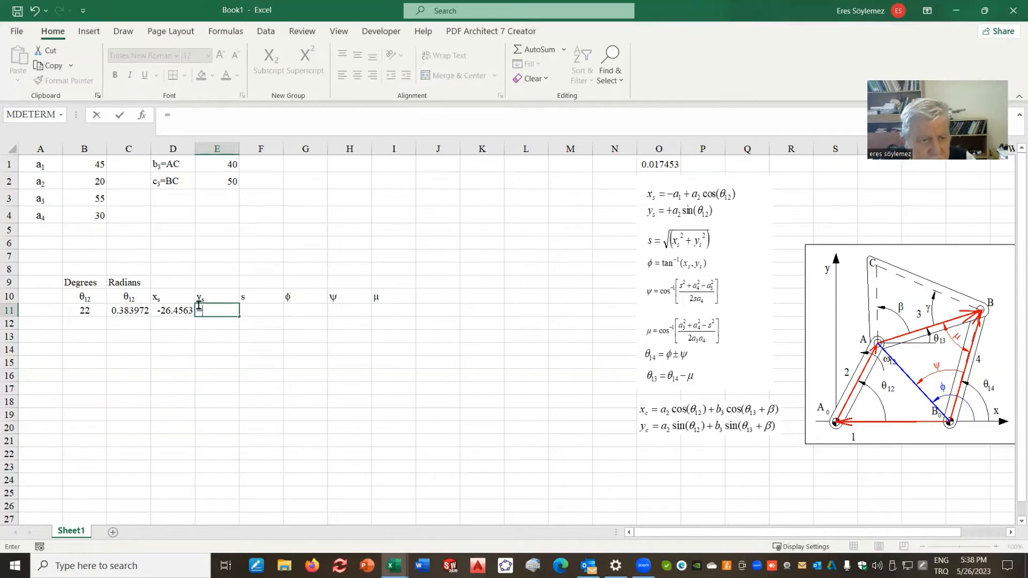
pyautogui.click(89, 182)
pyautogui.write('*')
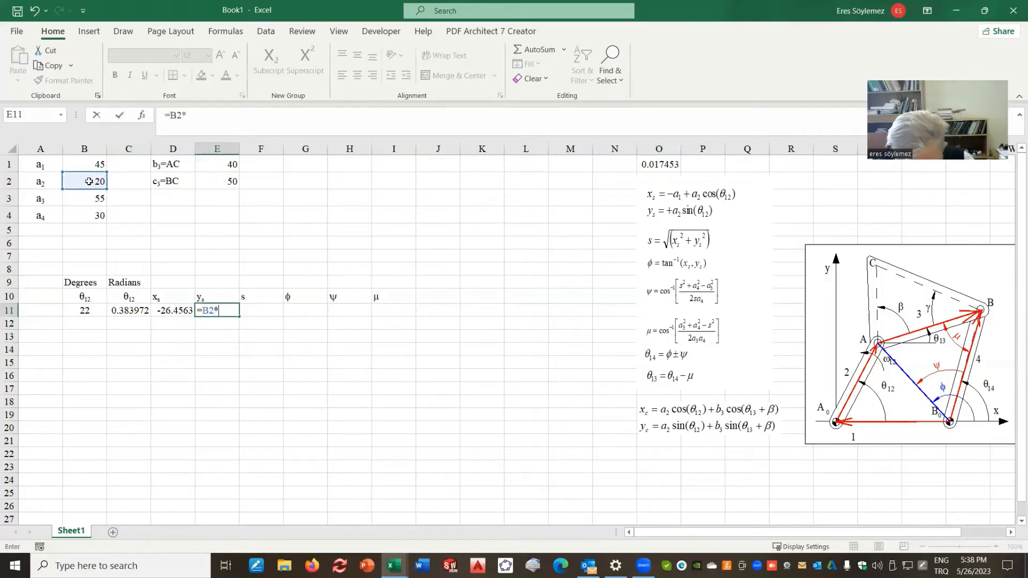
pyautogui.write('sin(')
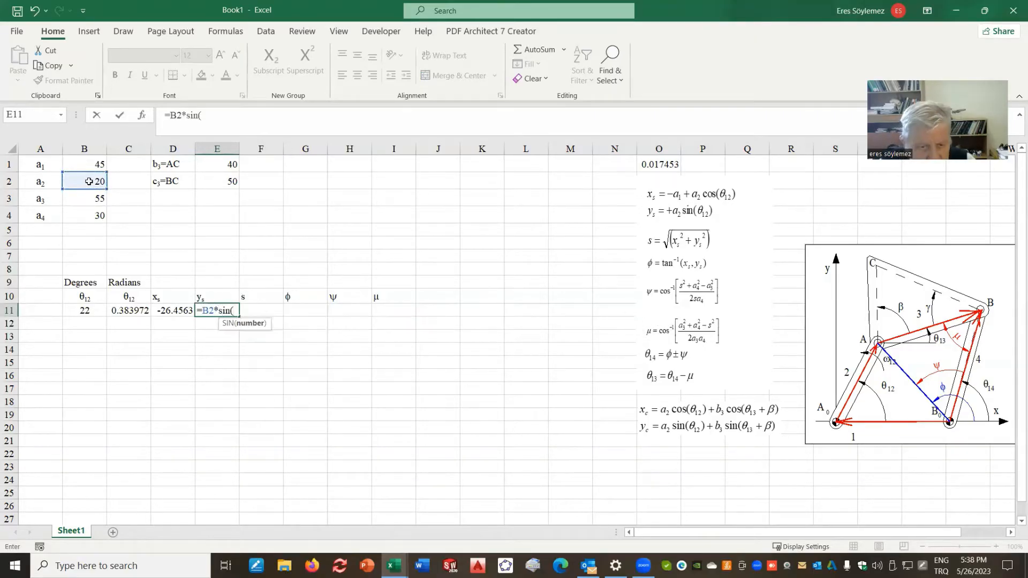
pyautogui.click(122, 312)
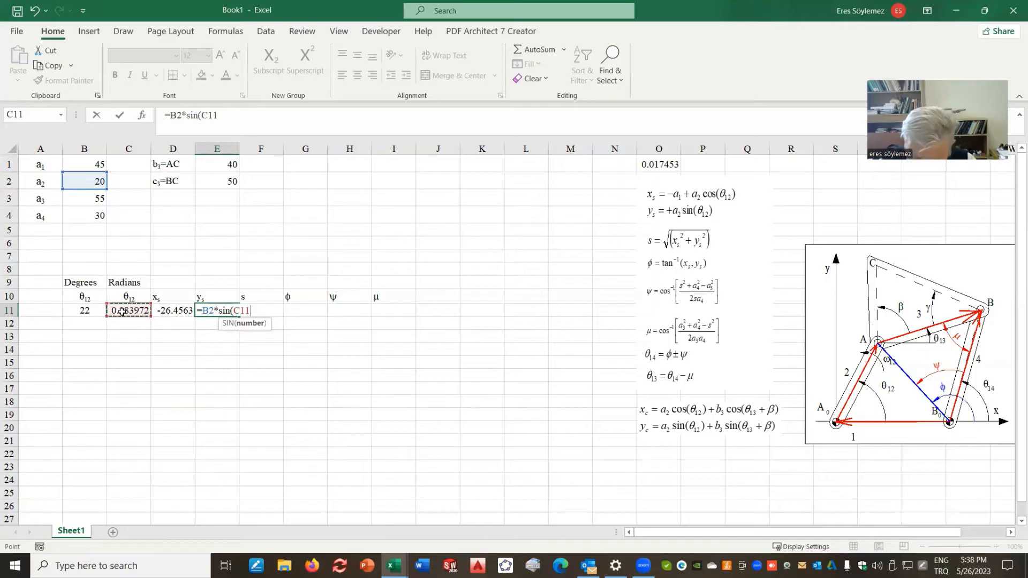
pyautogui.write(')')
pyautogui.press('Return')
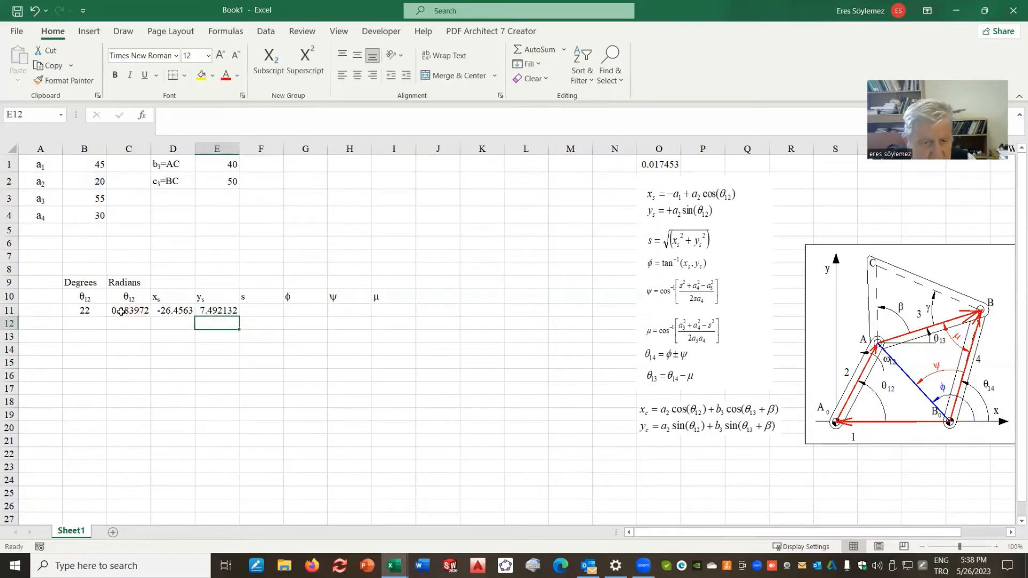
# - Enter the s formula =sqrt(D11^2+E11^2) in F11
pyautogui.click(268, 311)
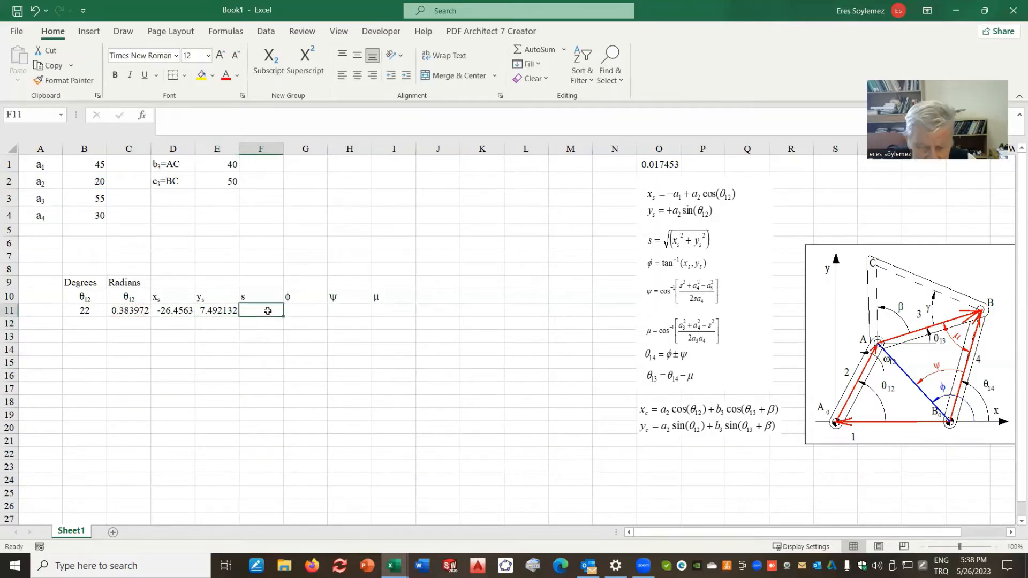
pyautogui.write('=')
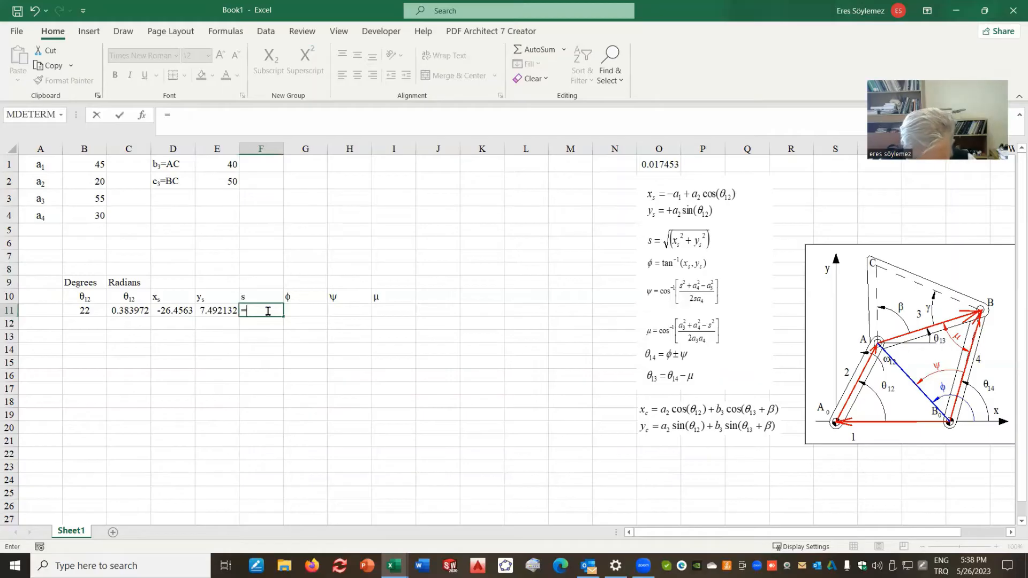
pyautogui.write('sqrt')
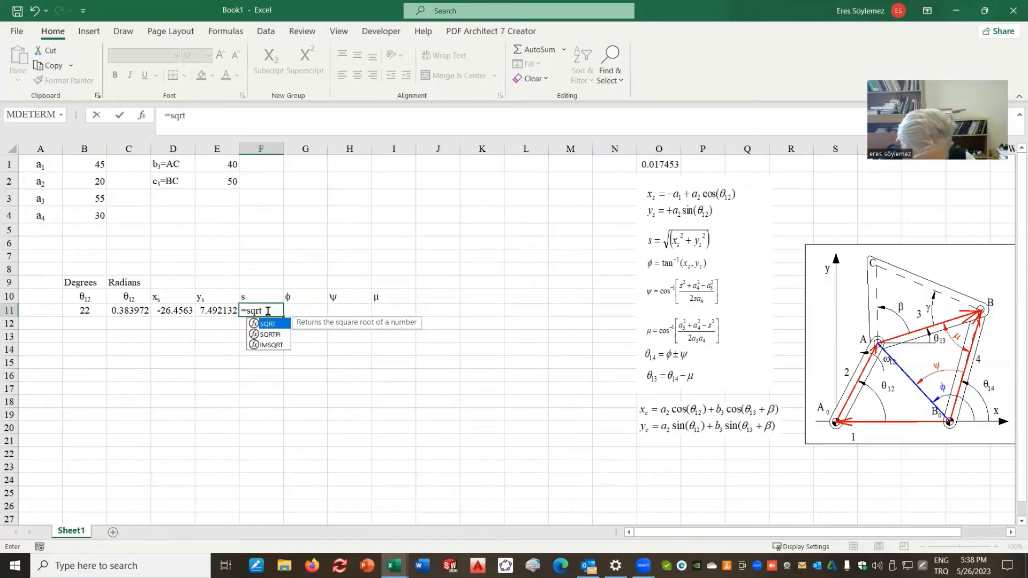
pyautogui.write('(')
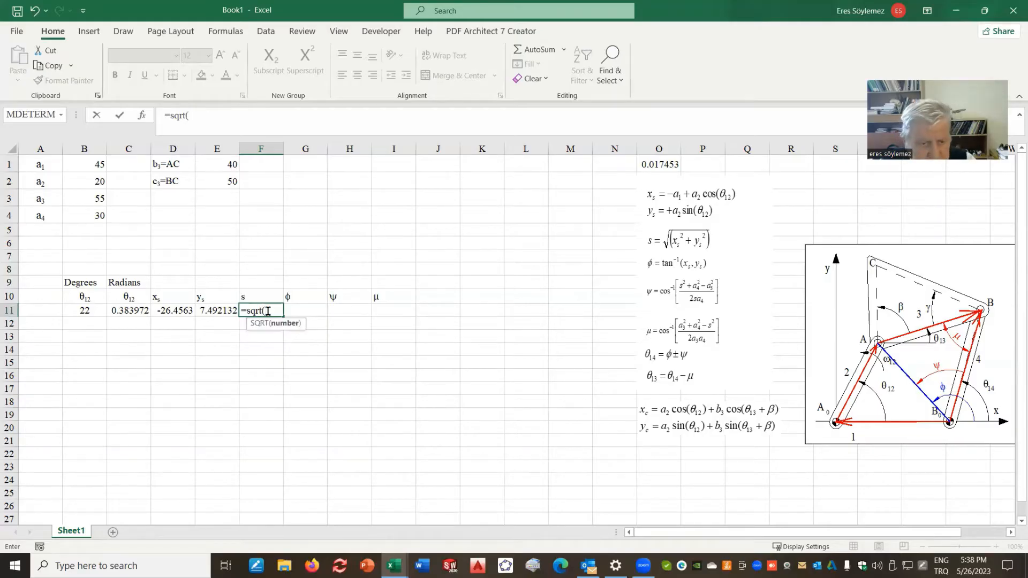
pyautogui.click(169, 313)
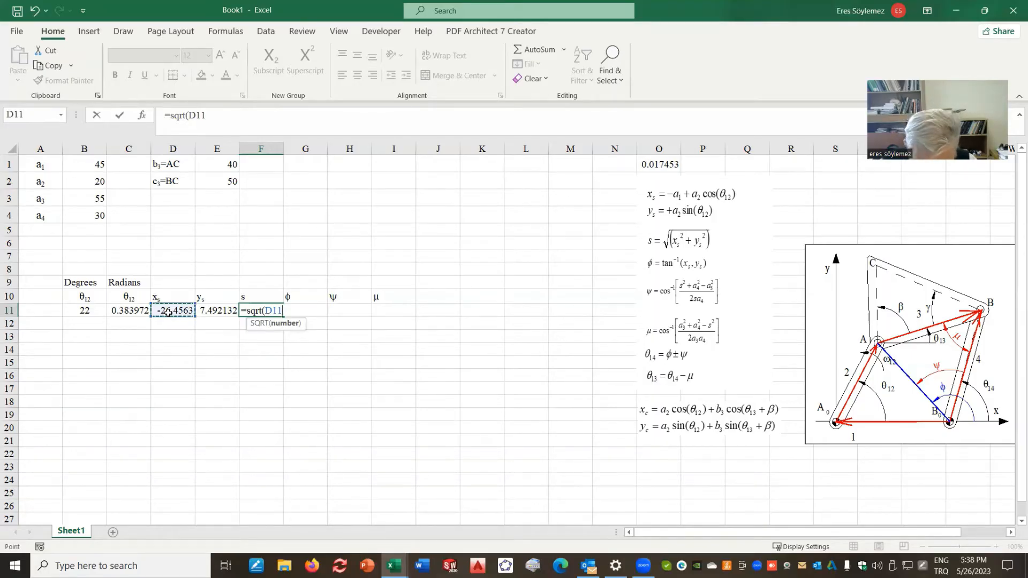
pyautogui.write('^2')
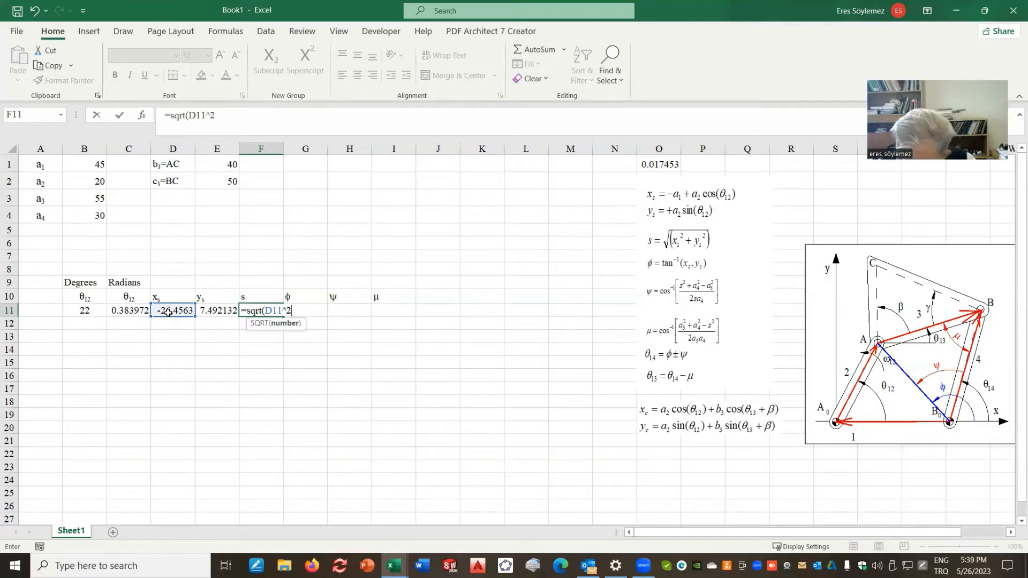
pyautogui.write('+')
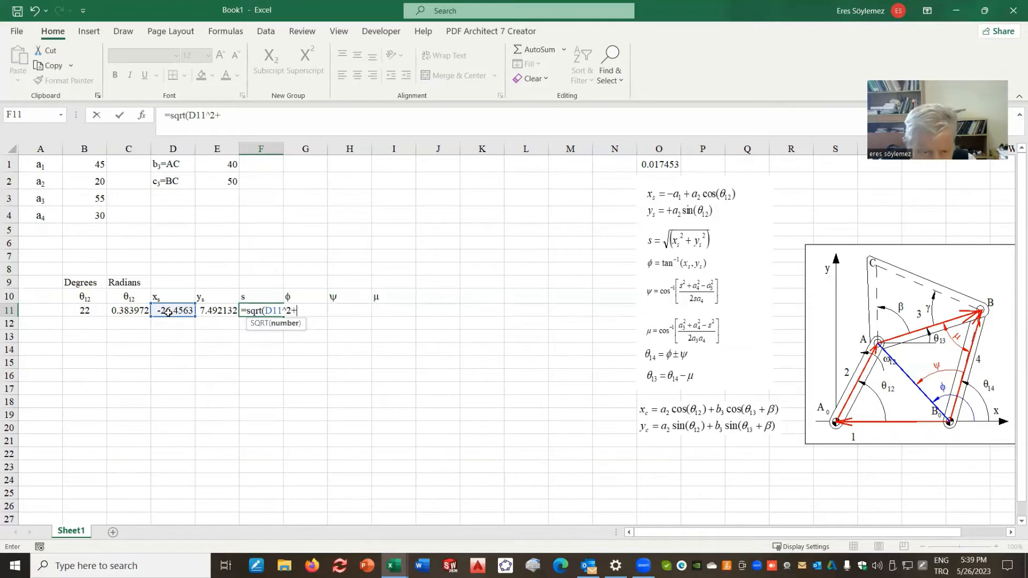
pyautogui.click(224, 312)
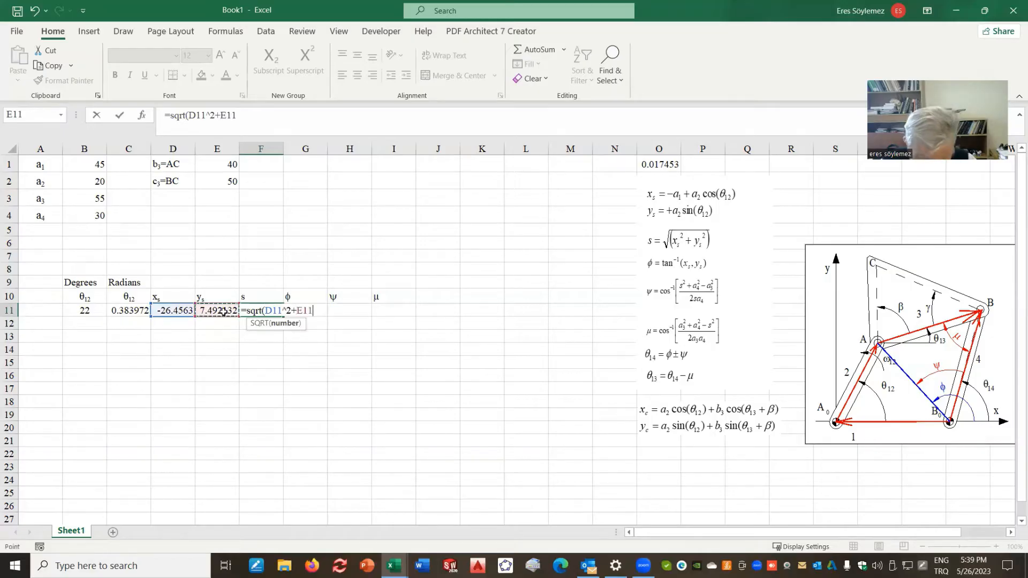
pyautogui.write('^2')
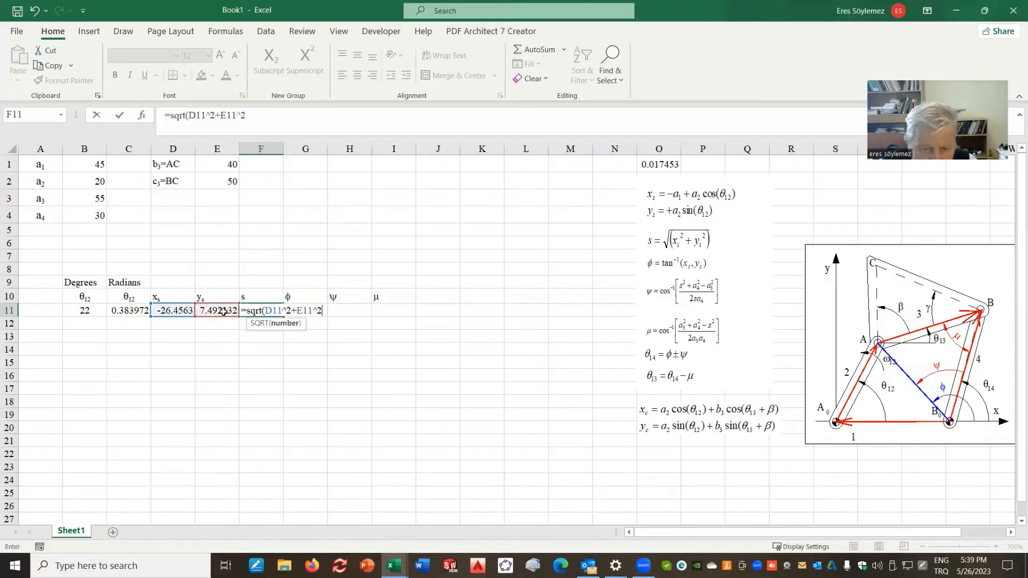
pyautogui.write(')')
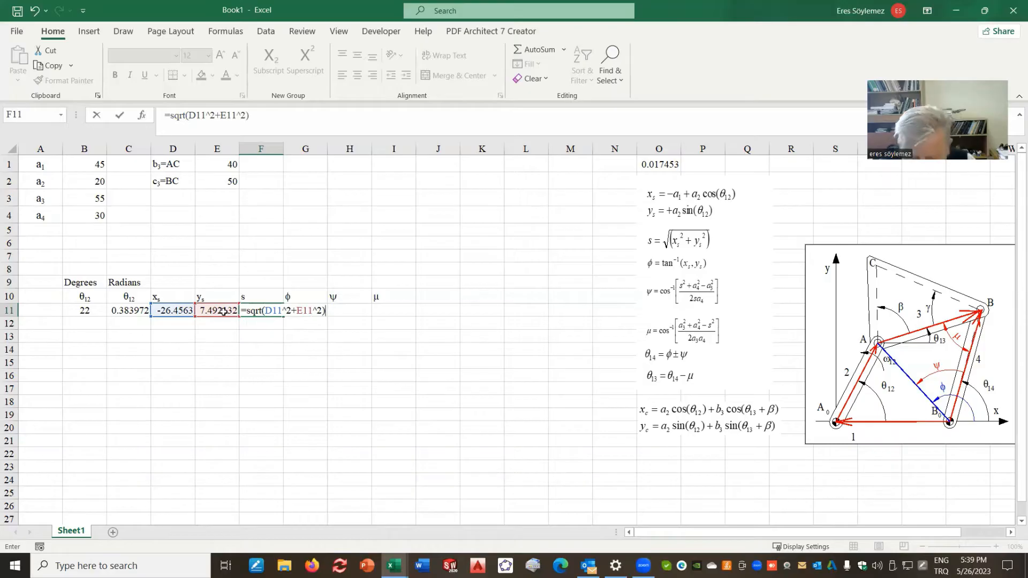
pyautogui.press('Return')
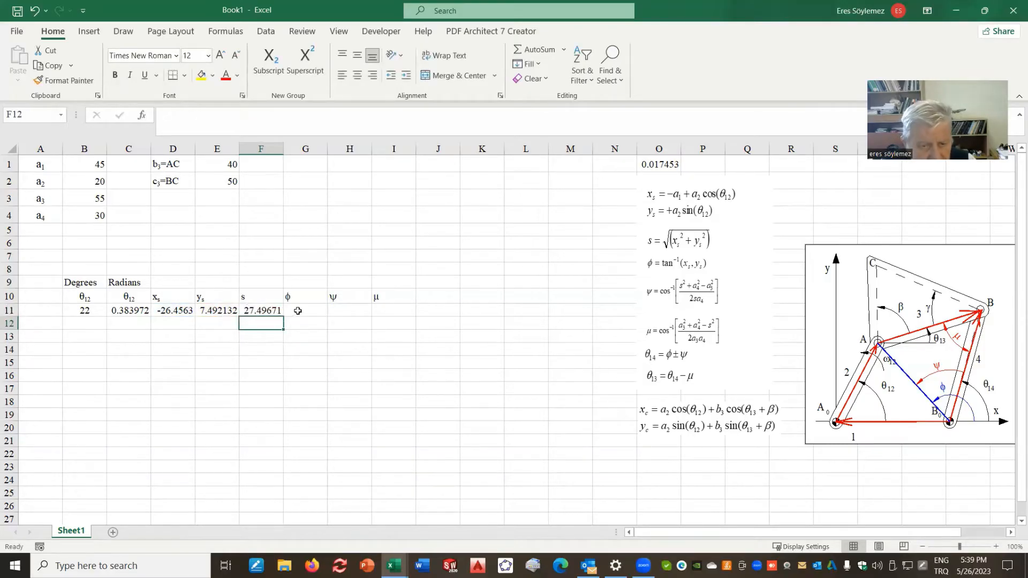
# - Enter the φ formula =atan2(D11,E11) in G11
pyautogui.click(298, 310)
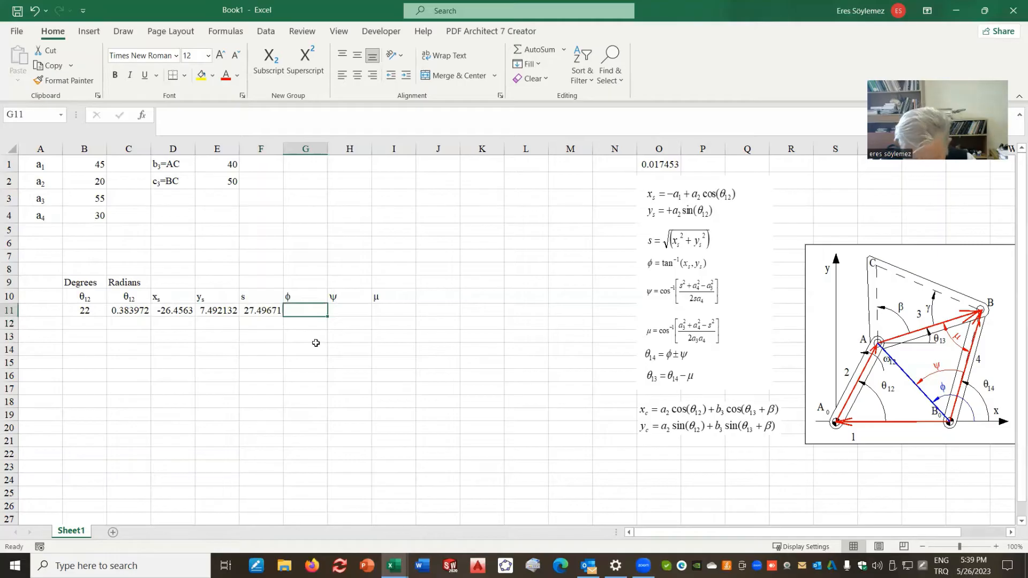
pyautogui.write('=')
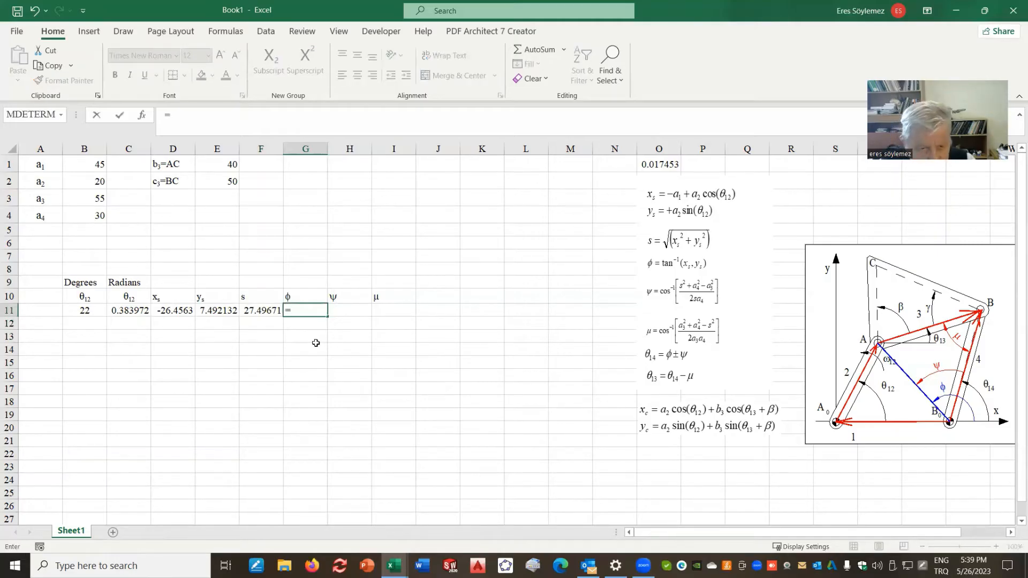
pyautogui.write('atan2')
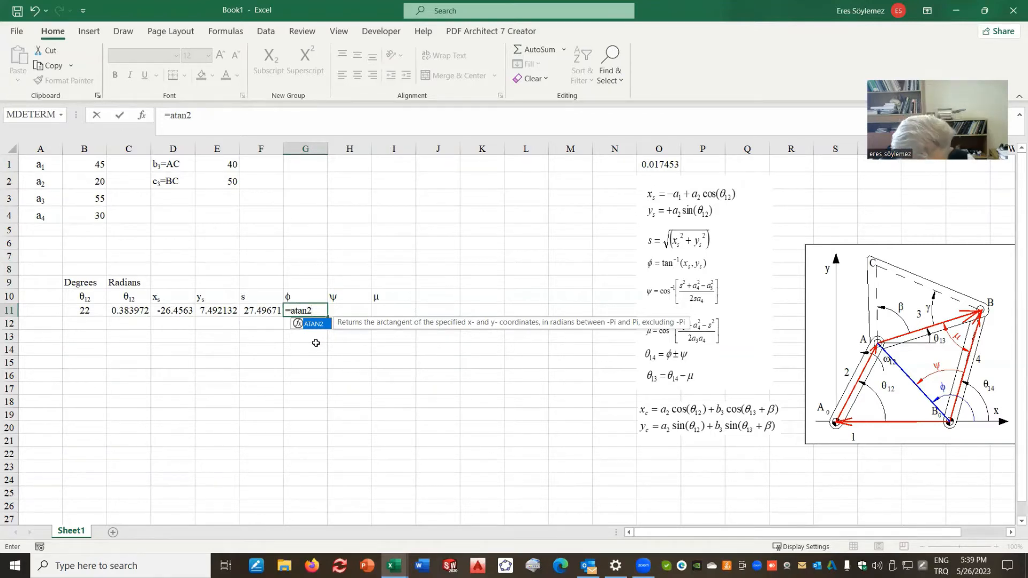
pyautogui.write('(')
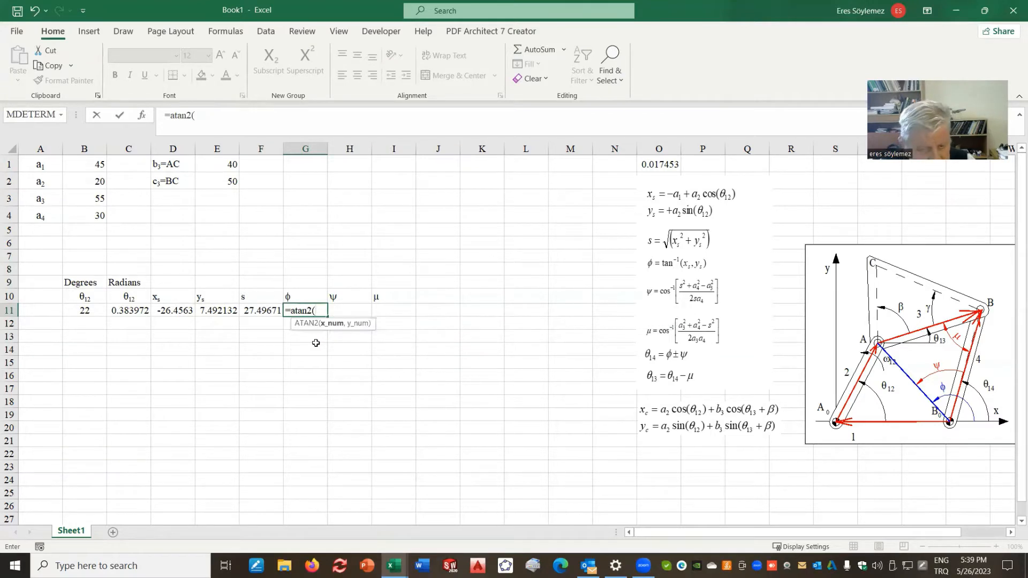
pyautogui.click(174, 312)
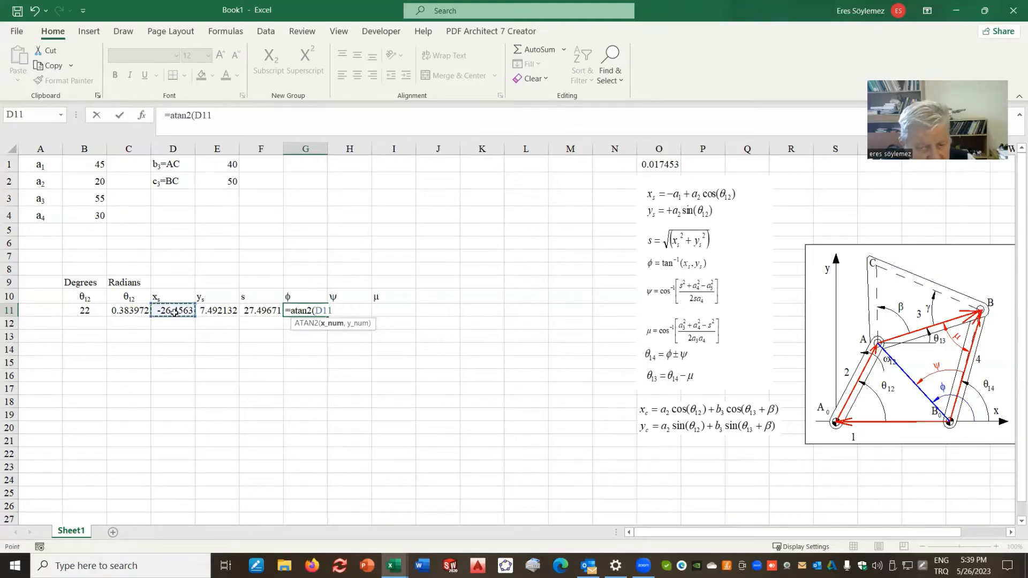
pyautogui.write(',')
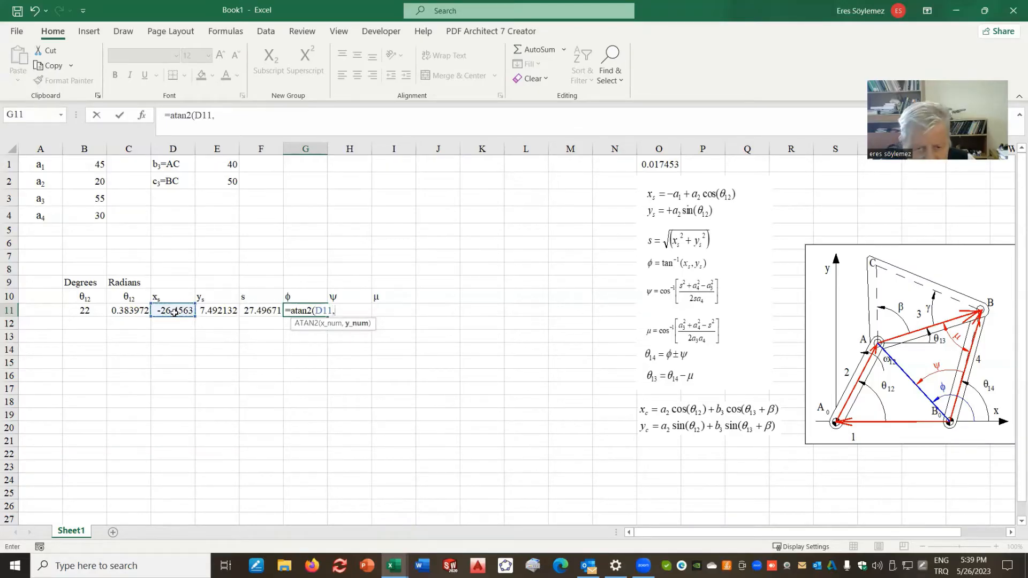
pyautogui.click(228, 311)
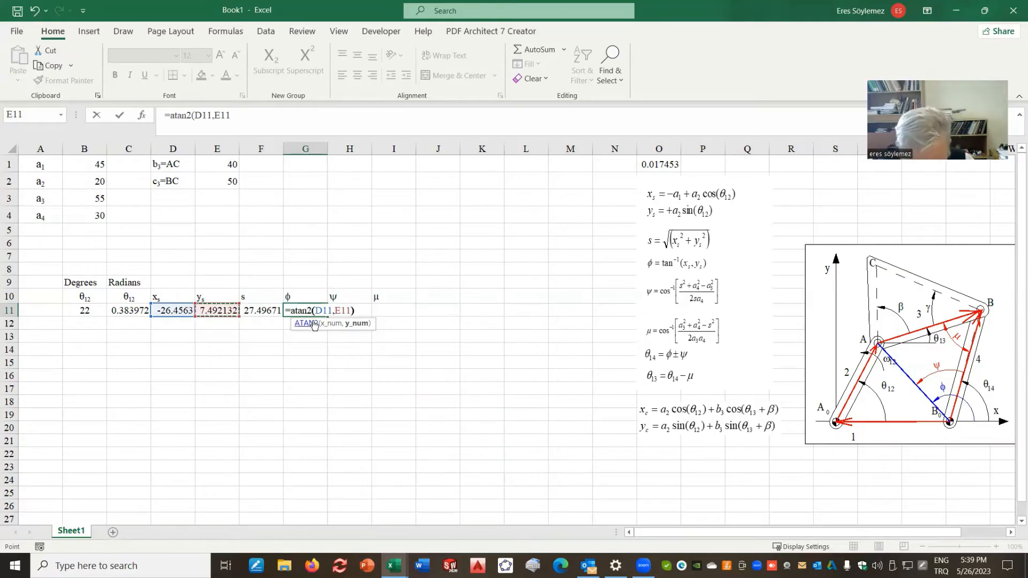
pyautogui.write(')')
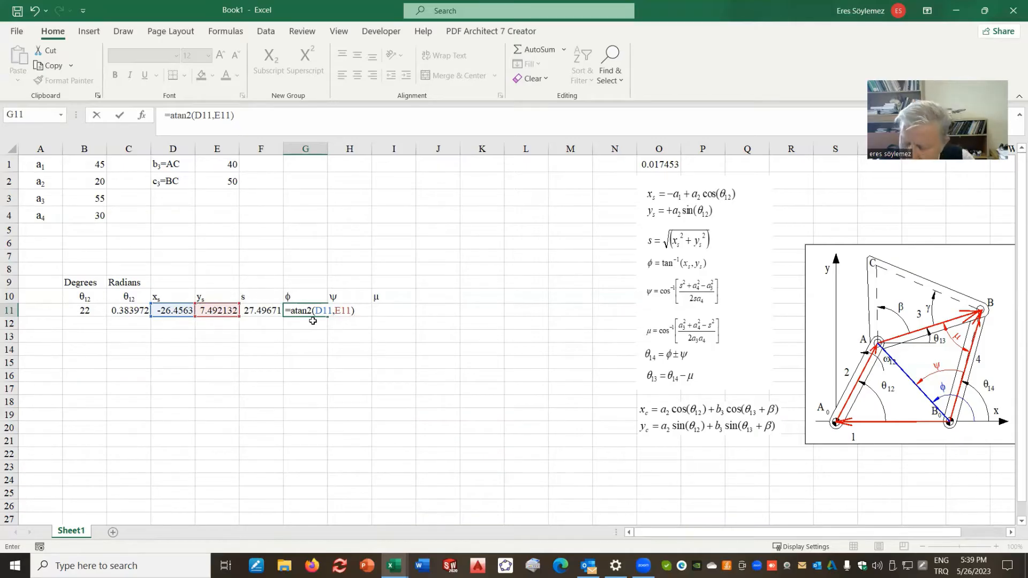
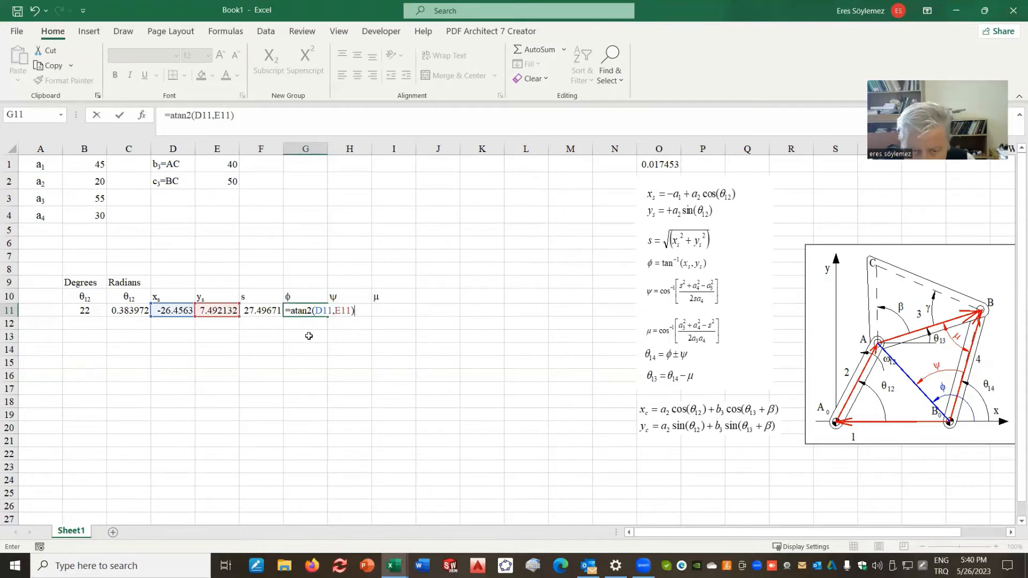
pyautogui.press('Return')
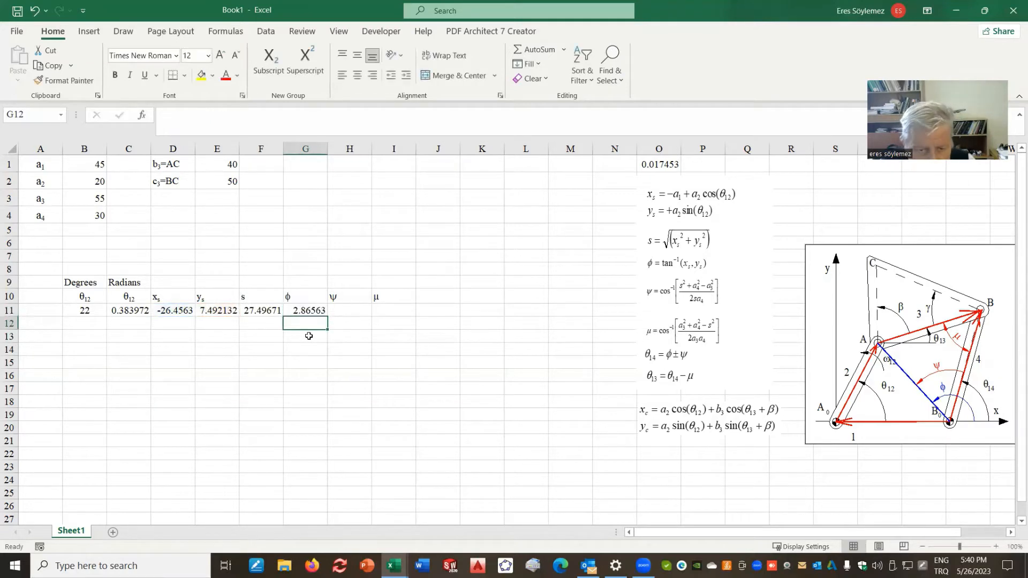
# - Convert the φ angle to degrees in G12 with the formula =G11/D_R
pyautogui.click(303, 309)
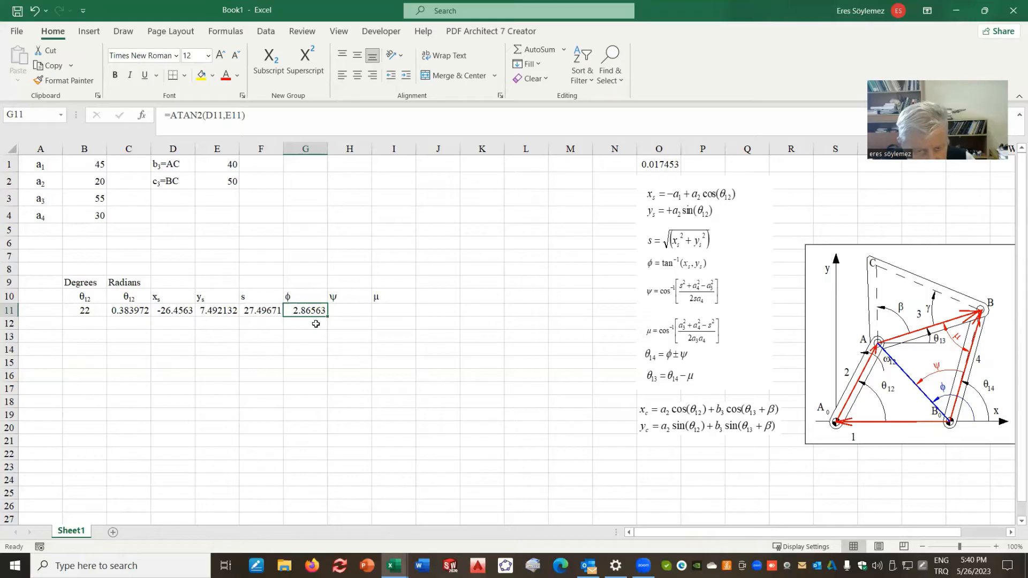
pyautogui.click(314, 323)
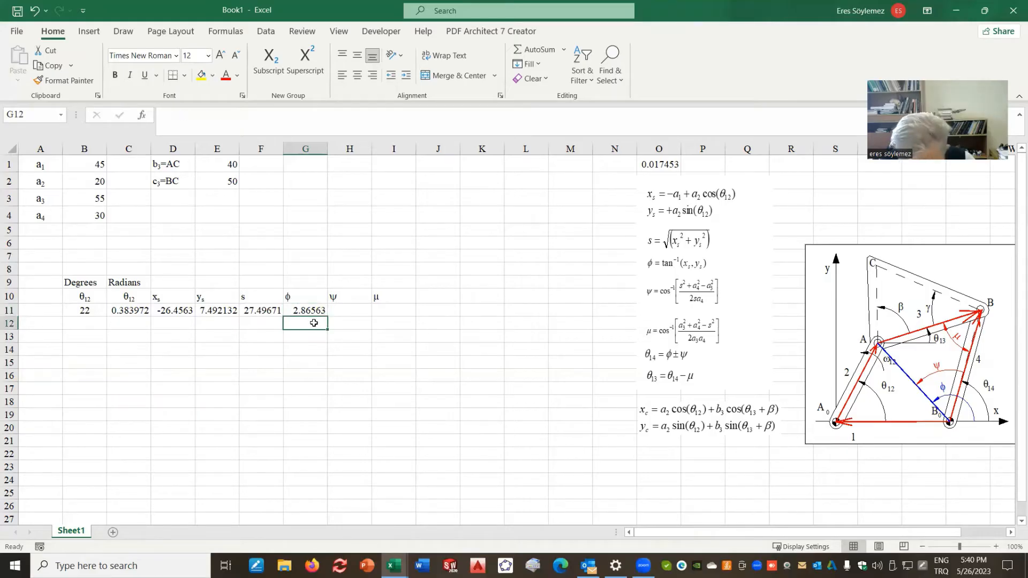
pyautogui.write('=')
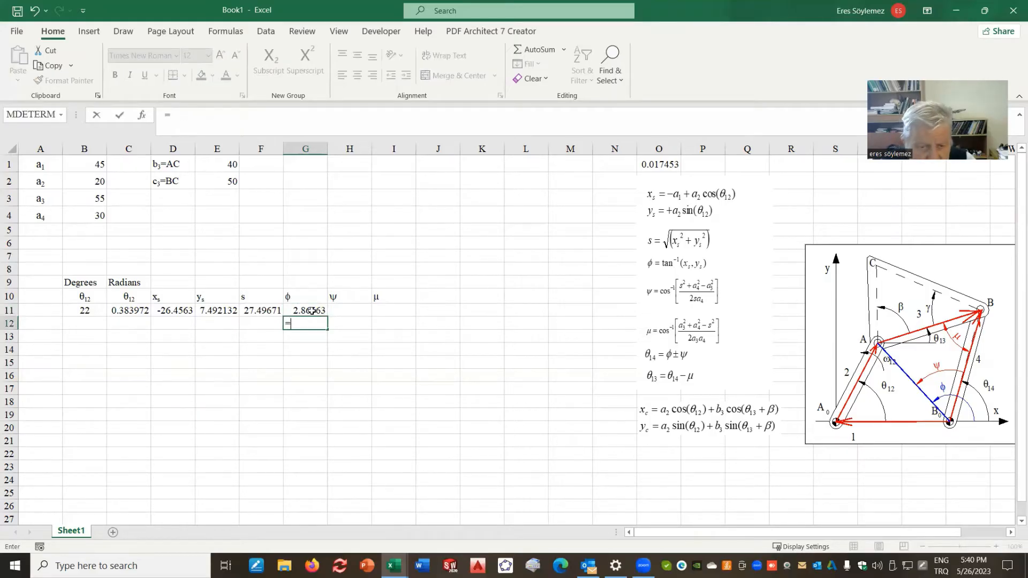
pyautogui.click(312, 311)
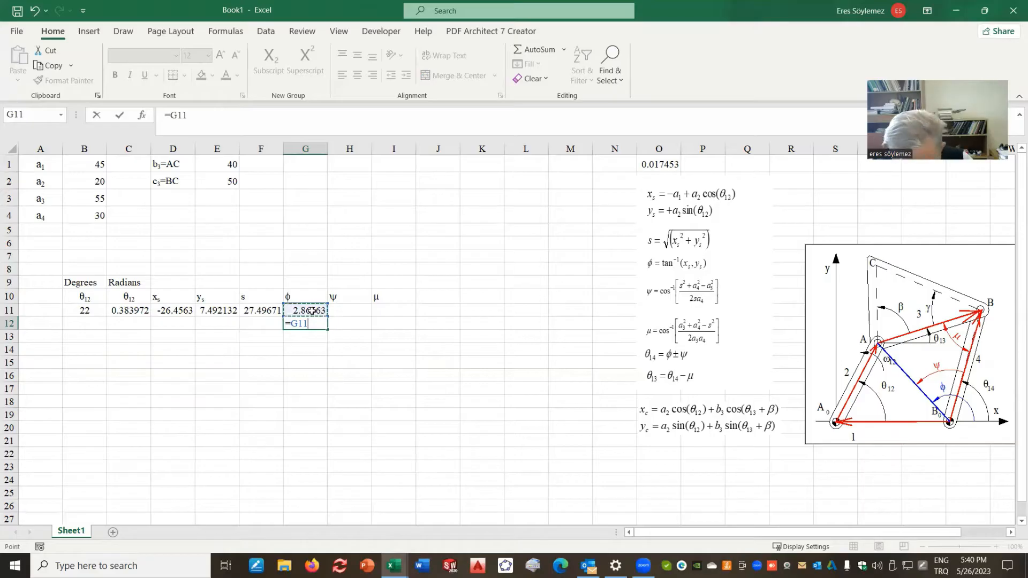
pyautogui.write('/D')
pyautogui.press('Tab')
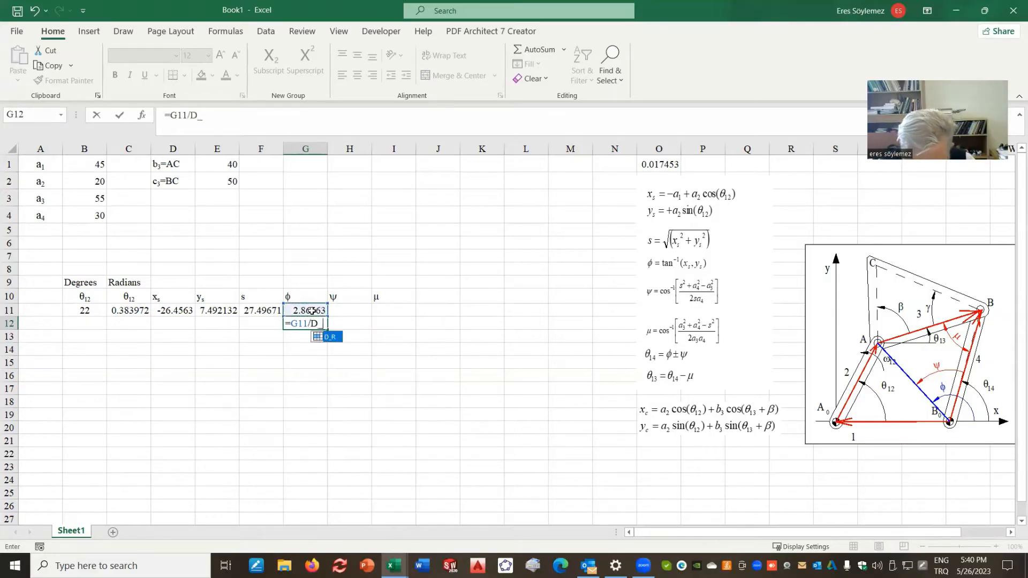
pyautogui.press('Return')
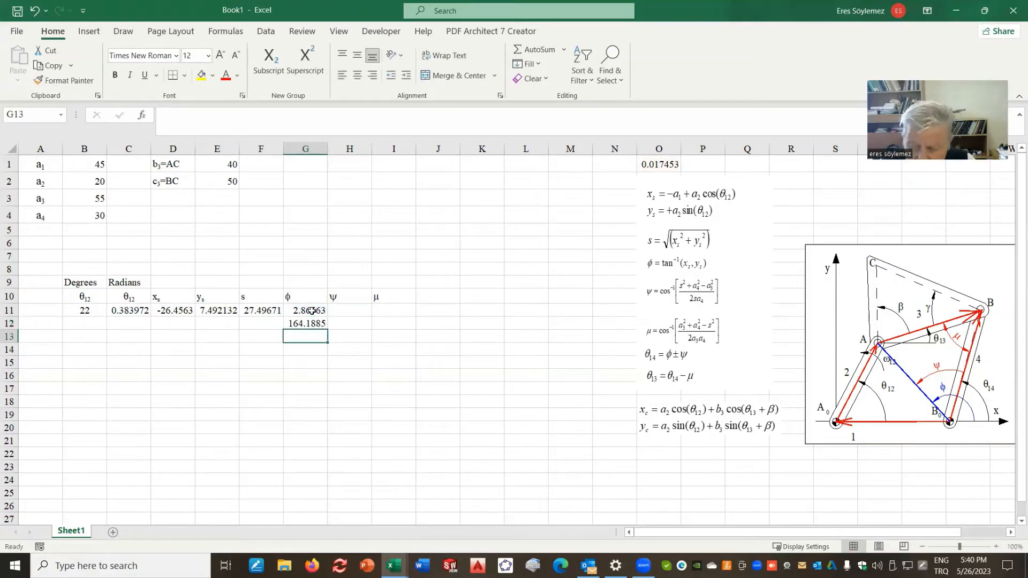
pyautogui.click(299, 324)
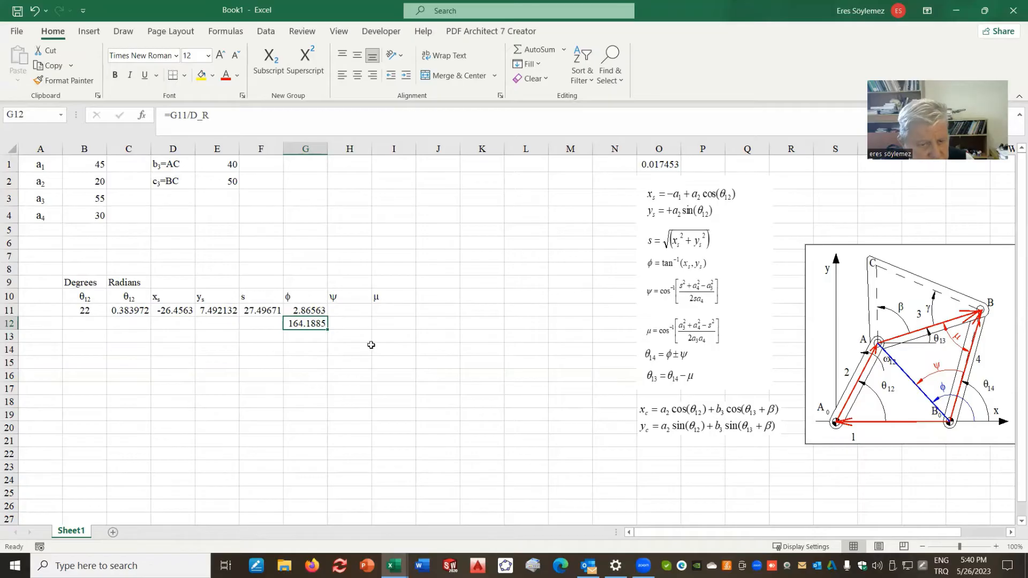
# - Enter the ψ formula =acos((F11^2+B4^2-B3^2)/(2*F11*B4)) in H11
pyautogui.click(353, 313)
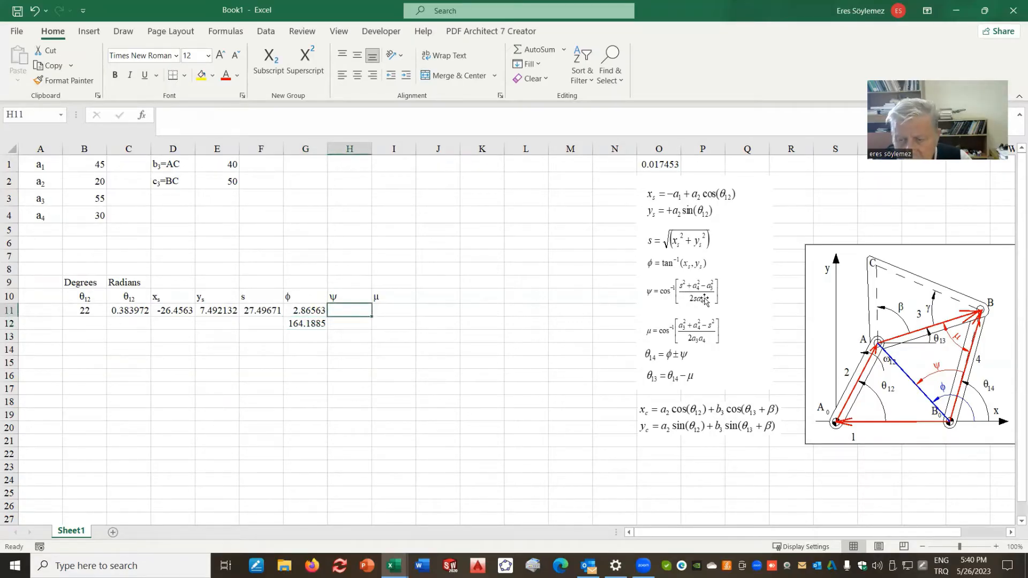
pyautogui.write('=')
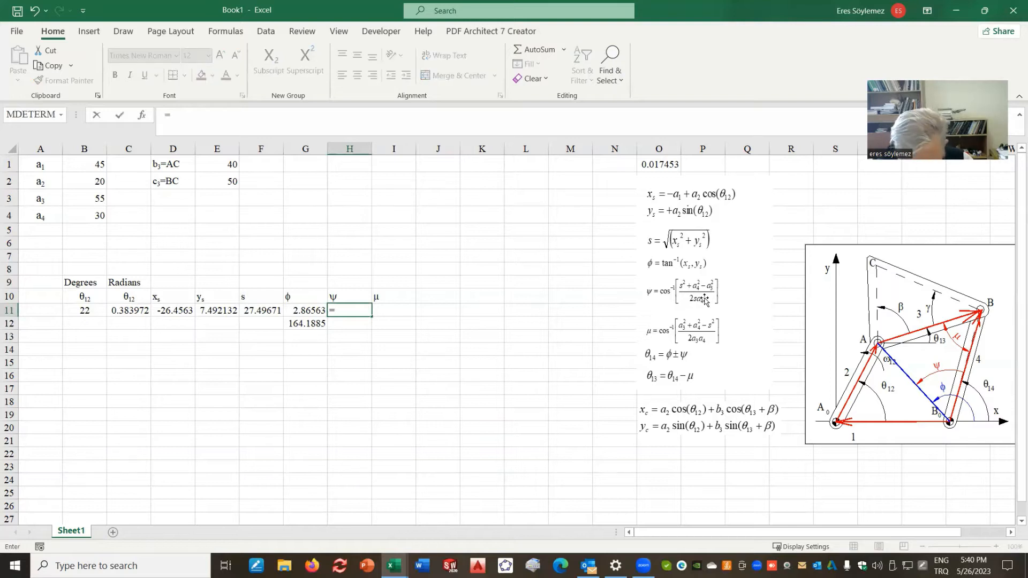
pyautogui.write('acos')
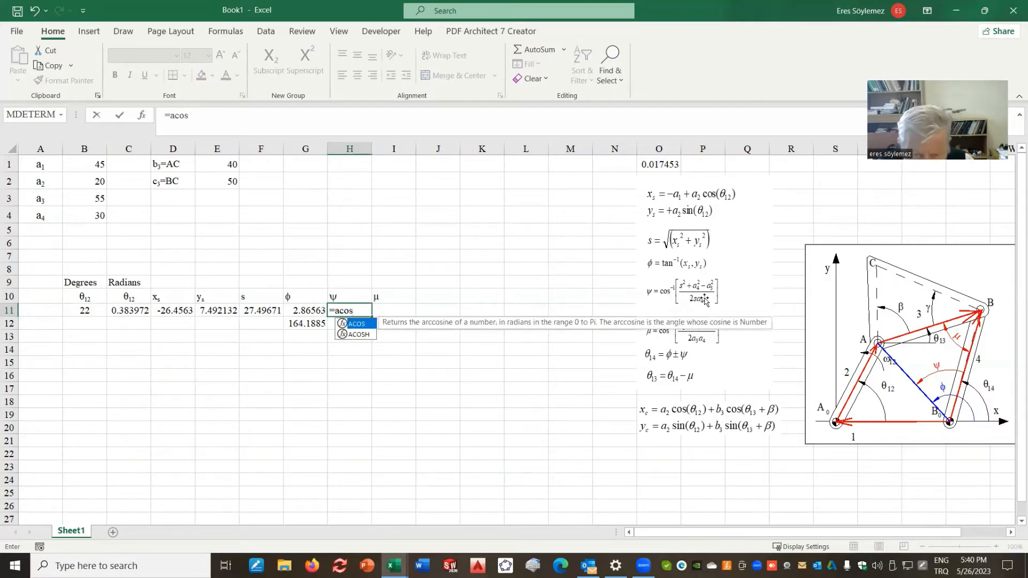
pyautogui.write('((')
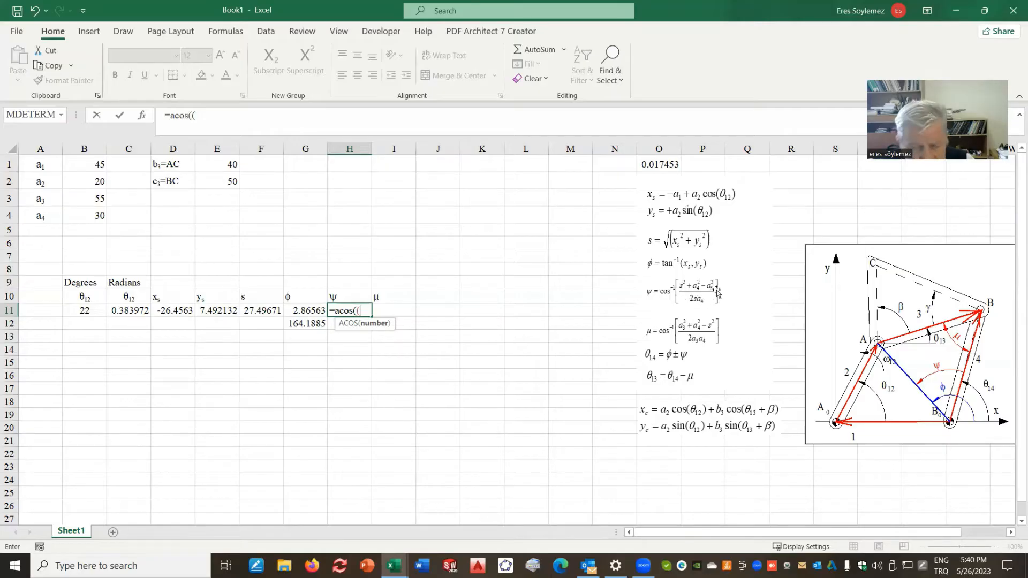
pyautogui.click(251, 311)
pyautogui.write('^2')
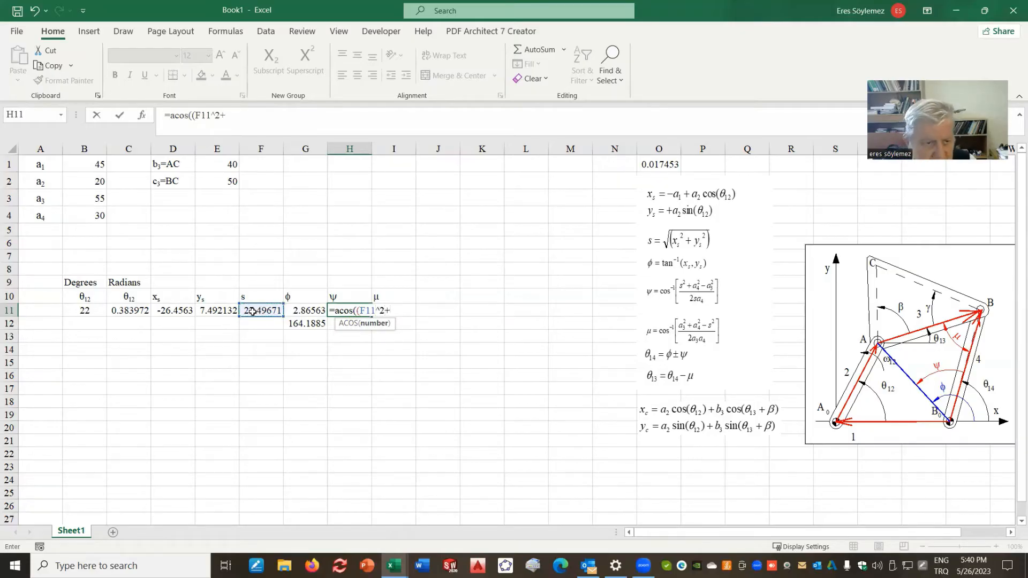
pyautogui.write('+')
pyautogui.click(91, 219)
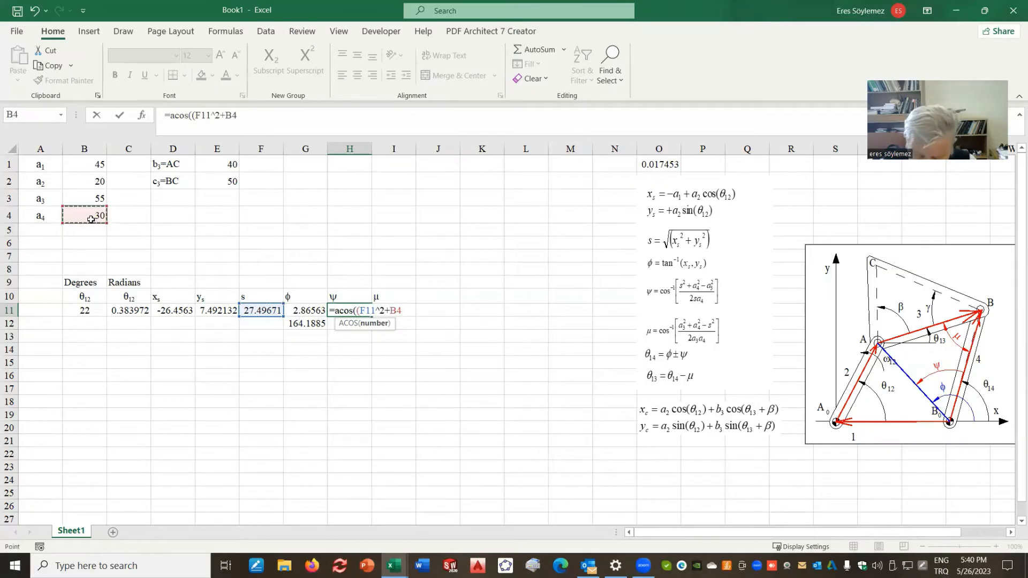
pyautogui.write('^2')
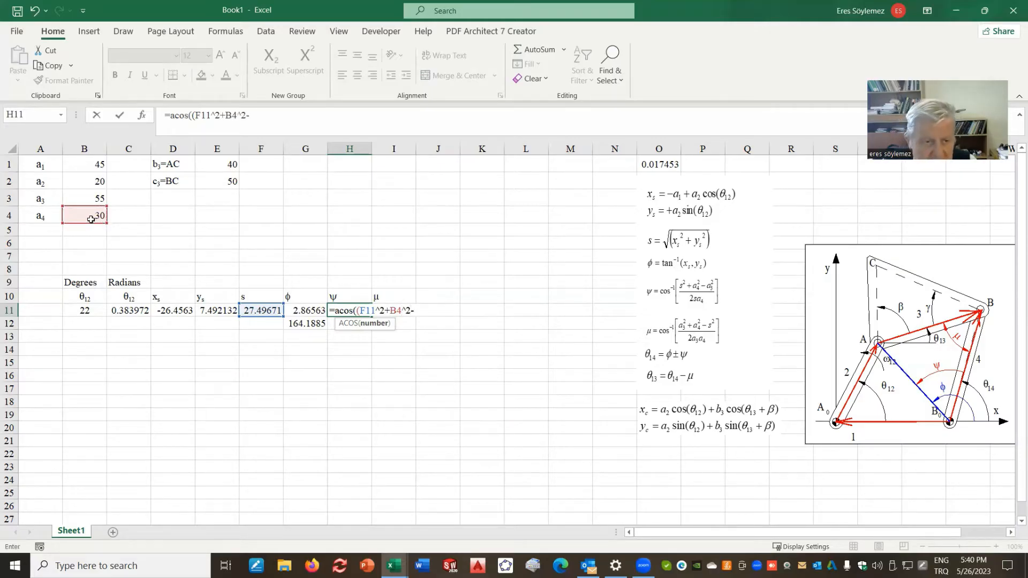
pyautogui.write('-')
pyautogui.click(88, 199)
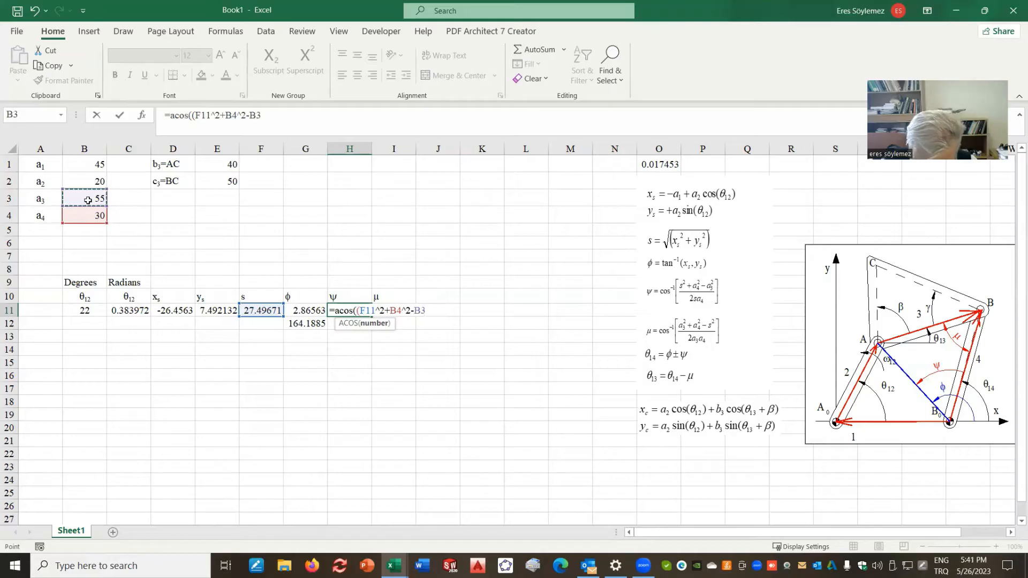
pyautogui.write('^2)/(2*')
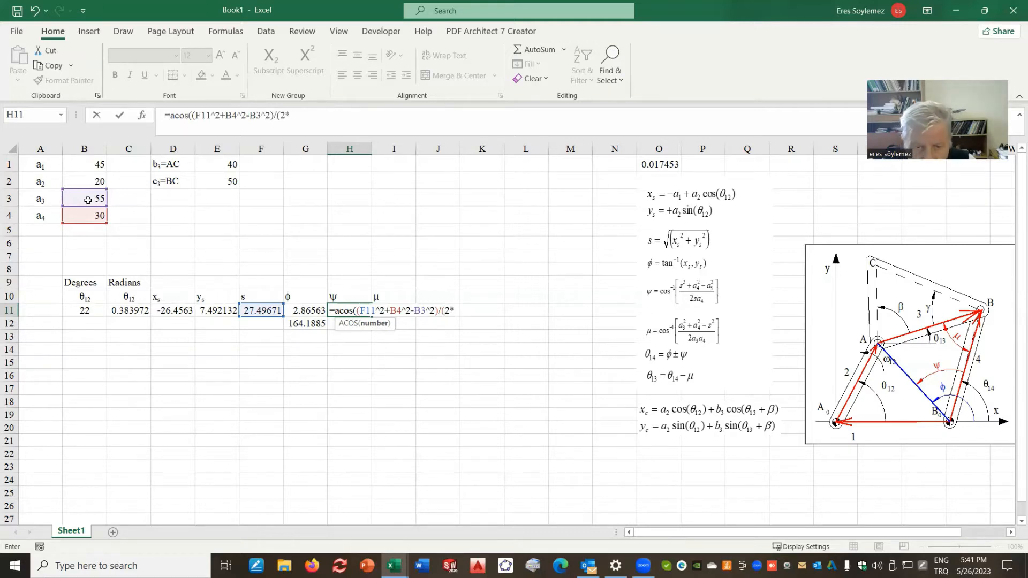
pyautogui.click(258, 313)
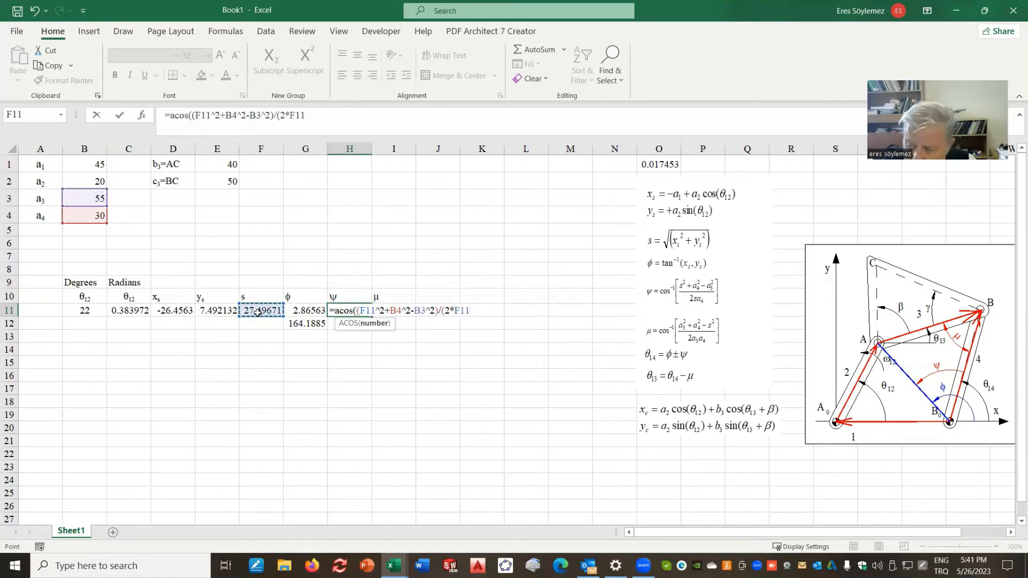
pyautogui.write('*')
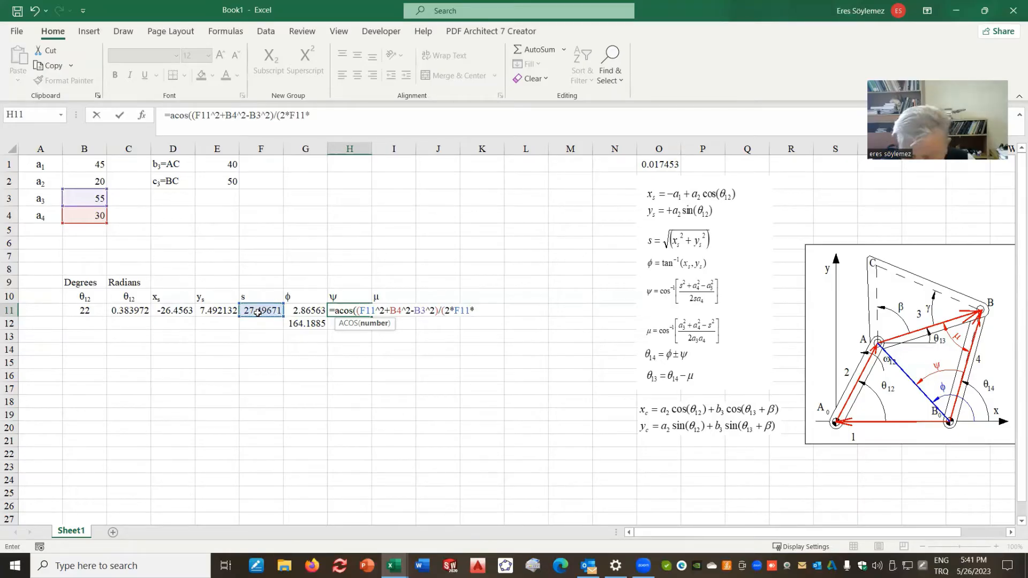
pyautogui.click(92, 220)
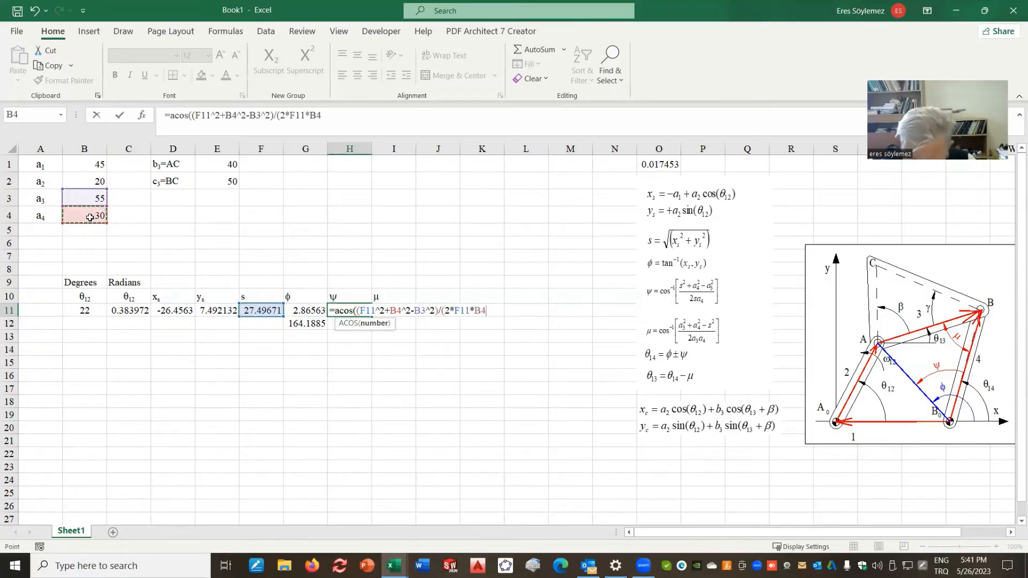
pyautogui.write(')')
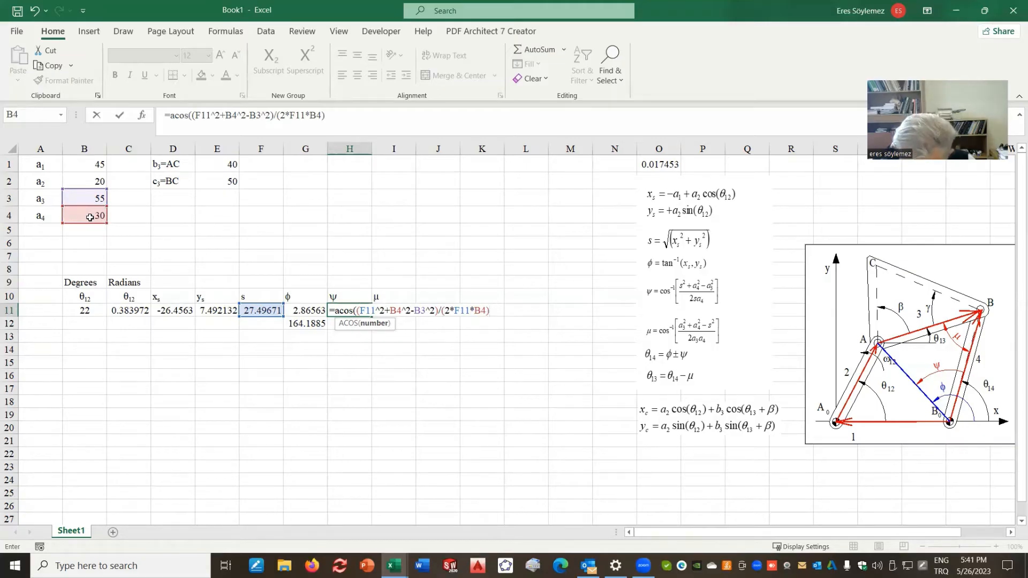
pyautogui.write(')')
pyautogui.press('Return')
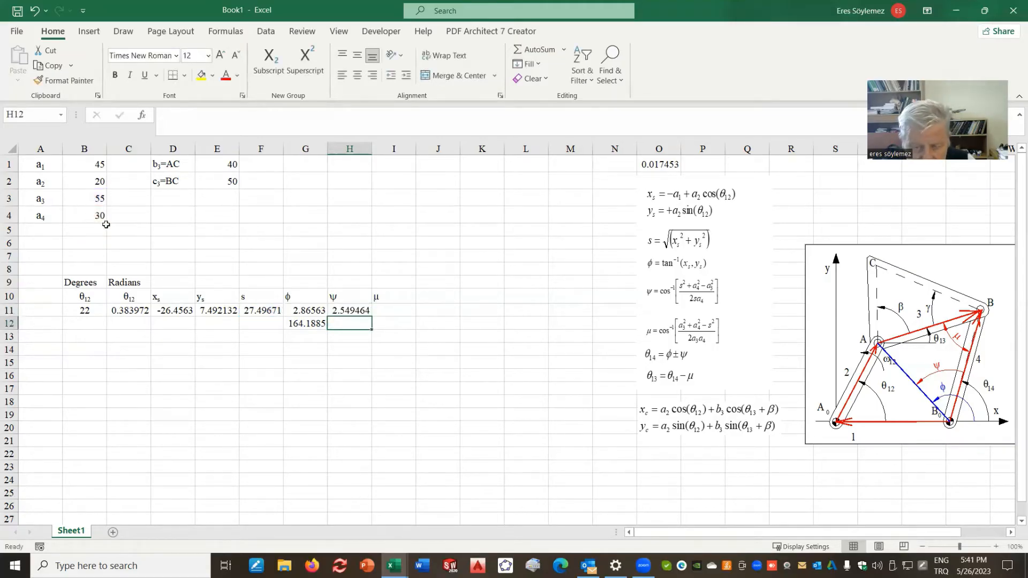
# - Enter the μ formula =acos((B3^2+B4^2-F11^2)/(2*B3*B4)) in I11
pyautogui.click(383, 314)
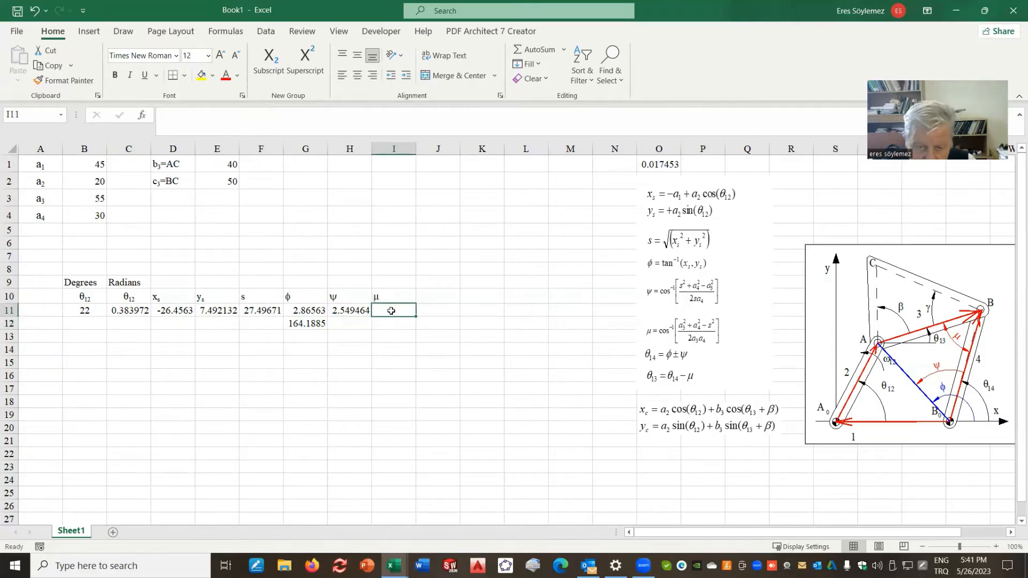
pyautogui.write('acos((')
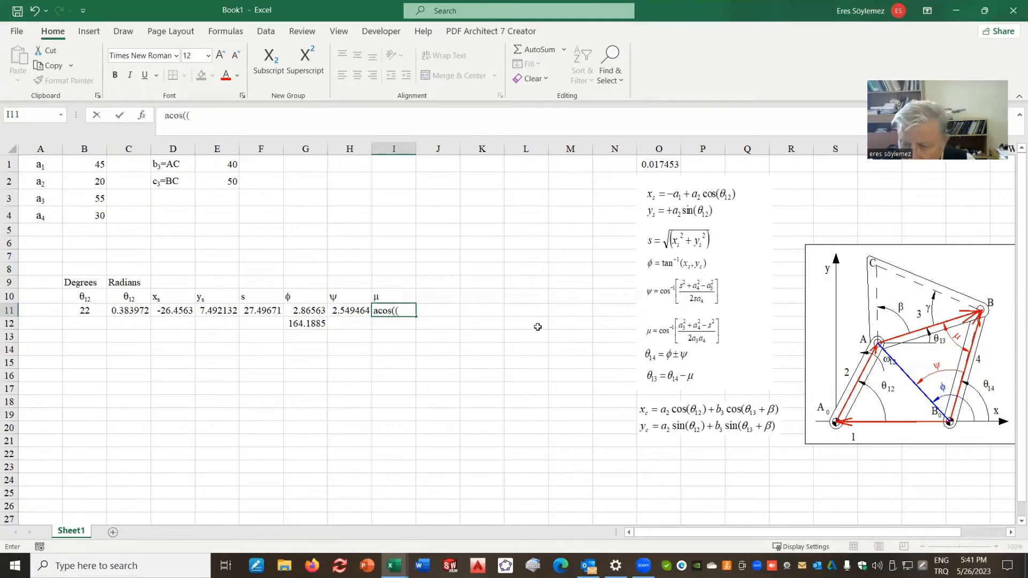
pyautogui.click(87, 196)
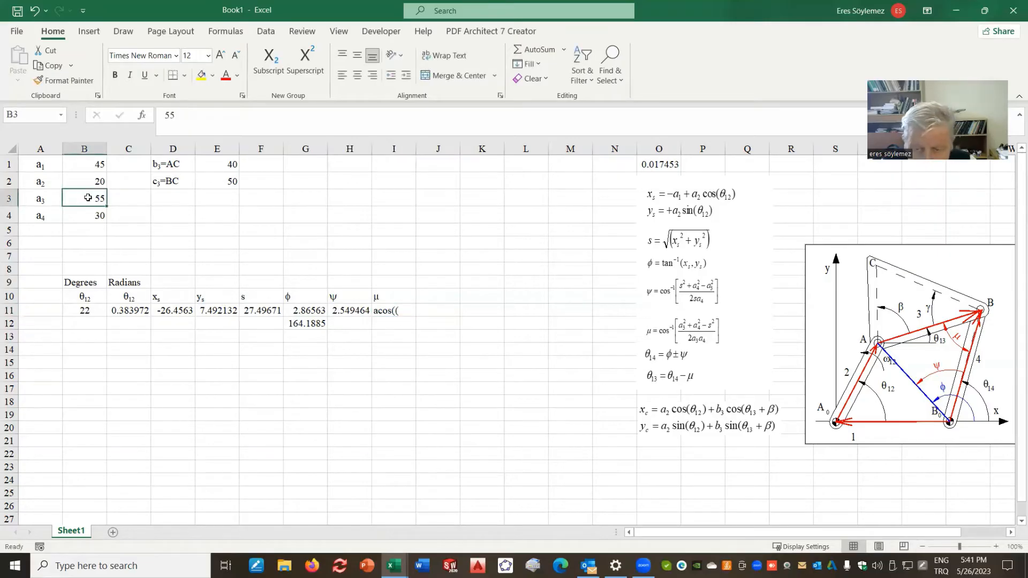
pyautogui.click(387, 313)
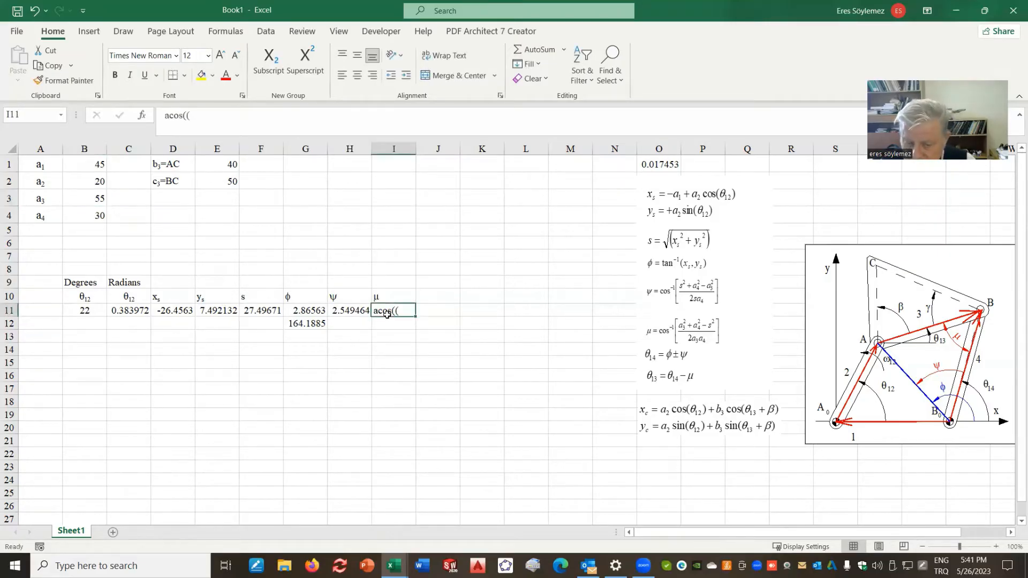
pyautogui.click(160, 118)
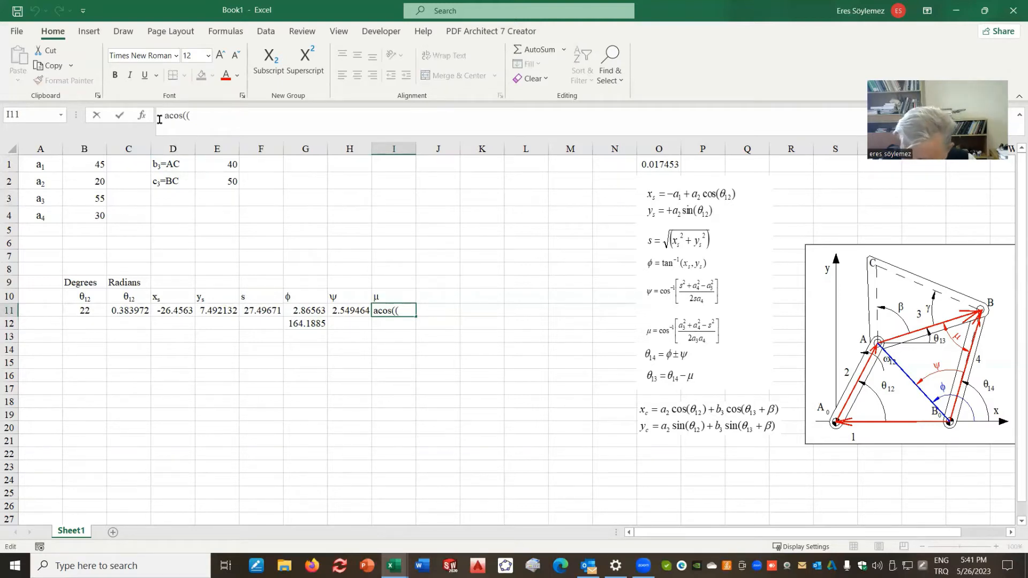
pyautogui.write('=')
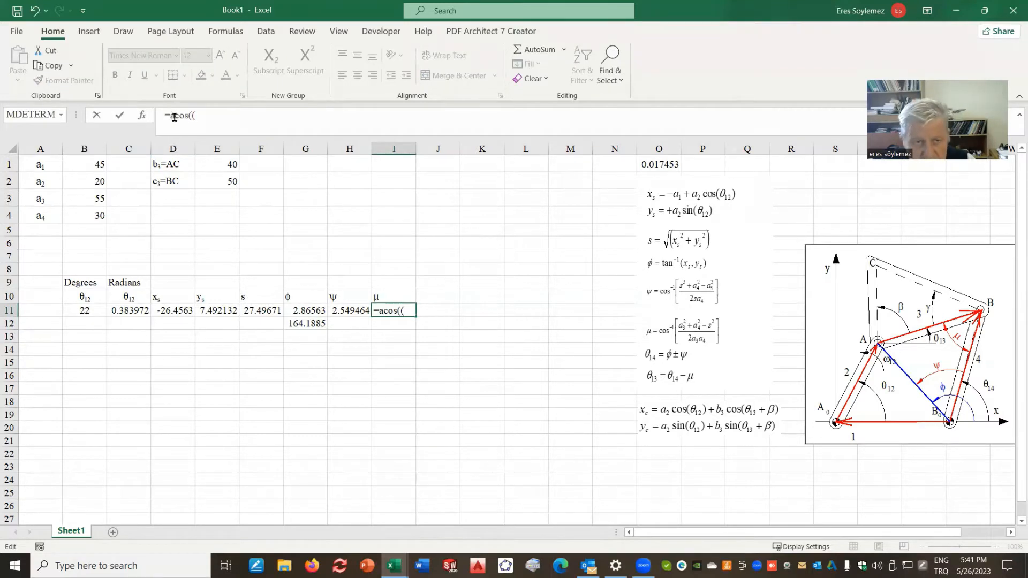
pyautogui.click(202, 115)
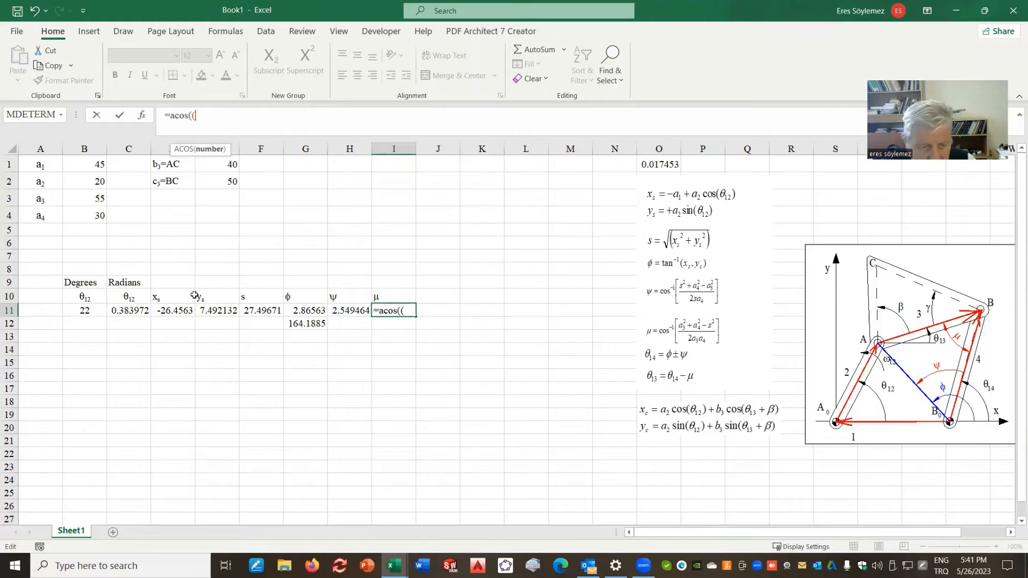
pyautogui.click(90, 203)
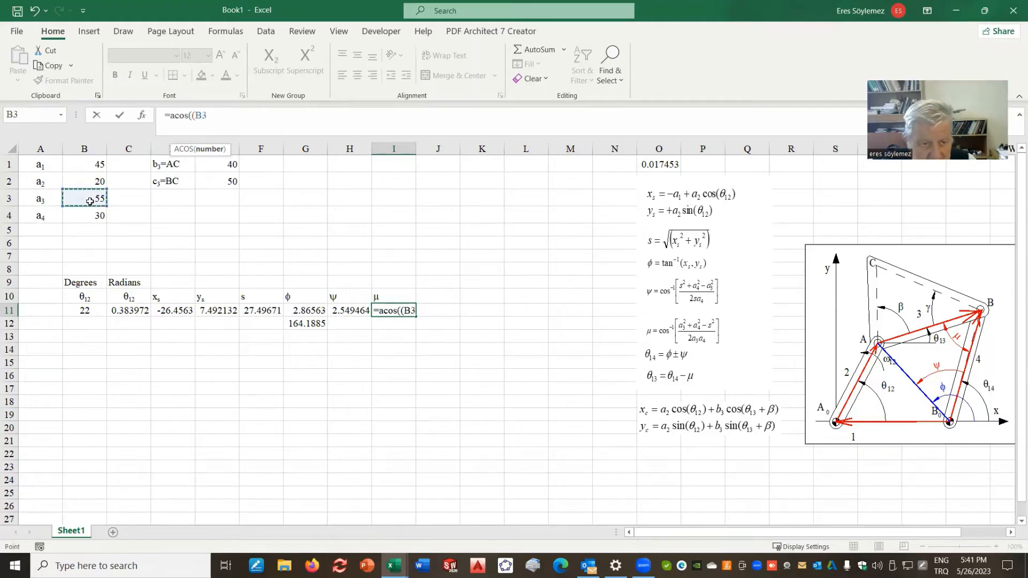
pyautogui.write('^2+')
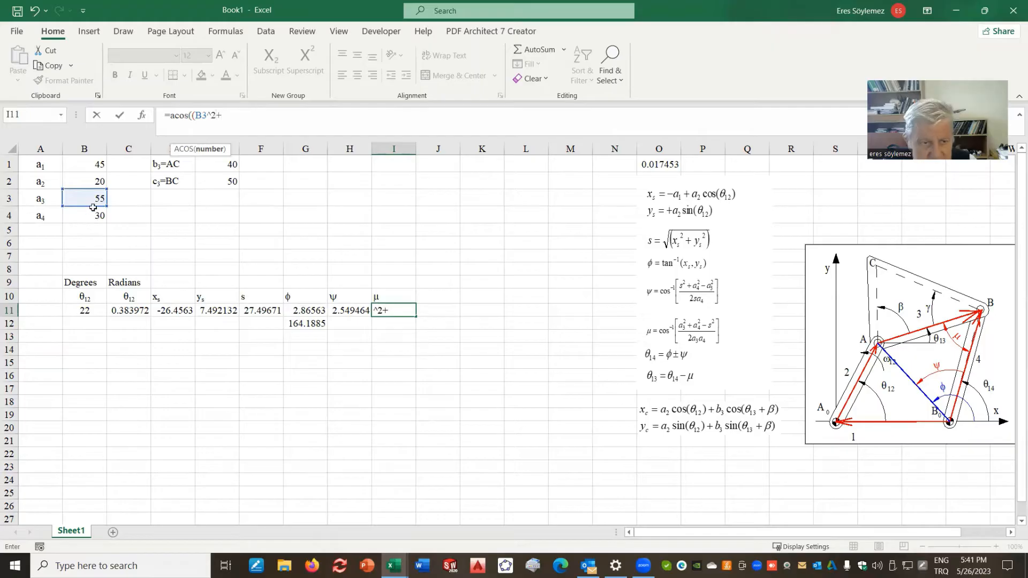
pyautogui.click(88, 215)
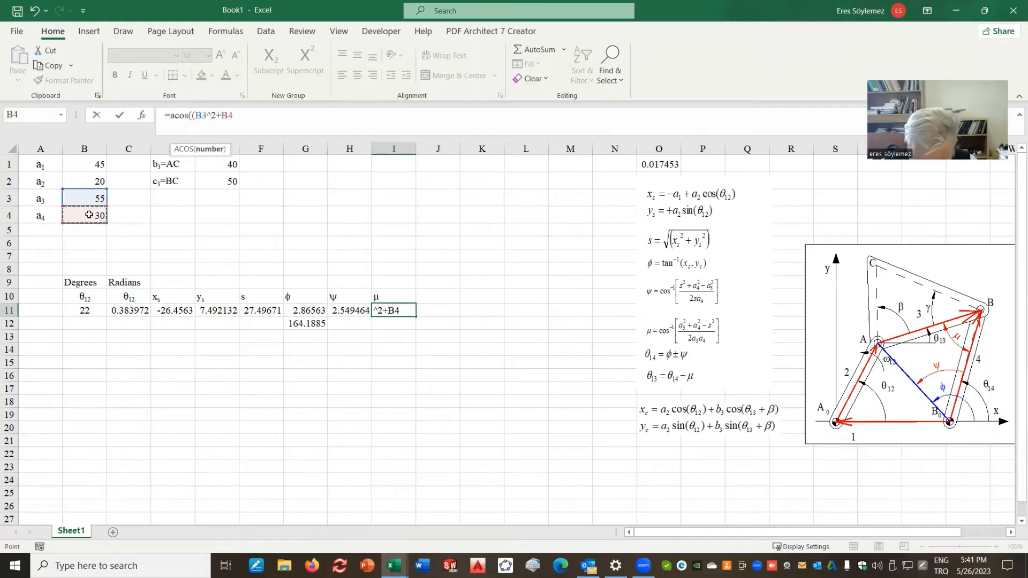
pyautogui.write('^2')
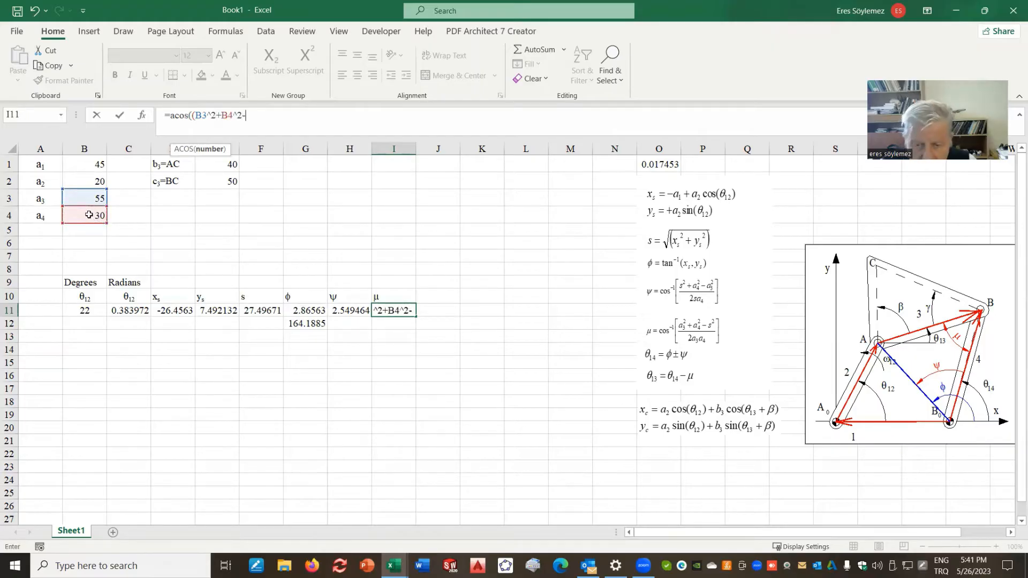
pyautogui.write('-')
pyautogui.click(248, 311)
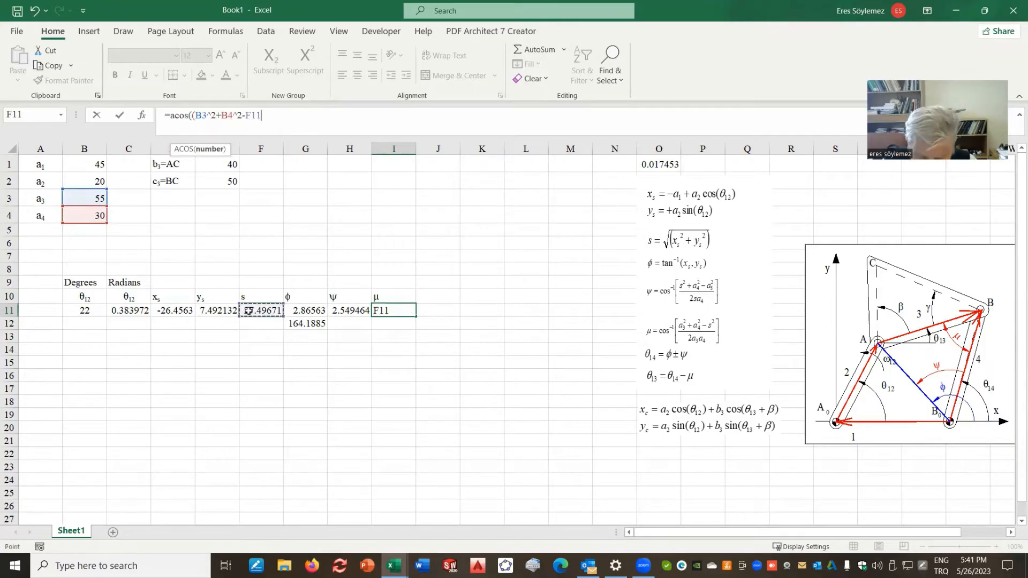
pyautogui.write('^2)/(')
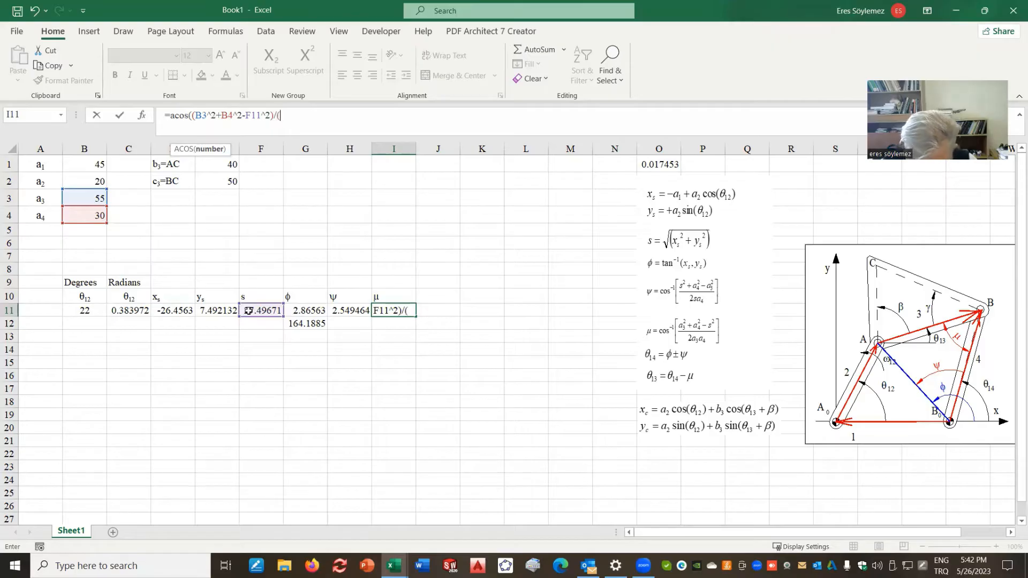
pyautogui.write('2*')
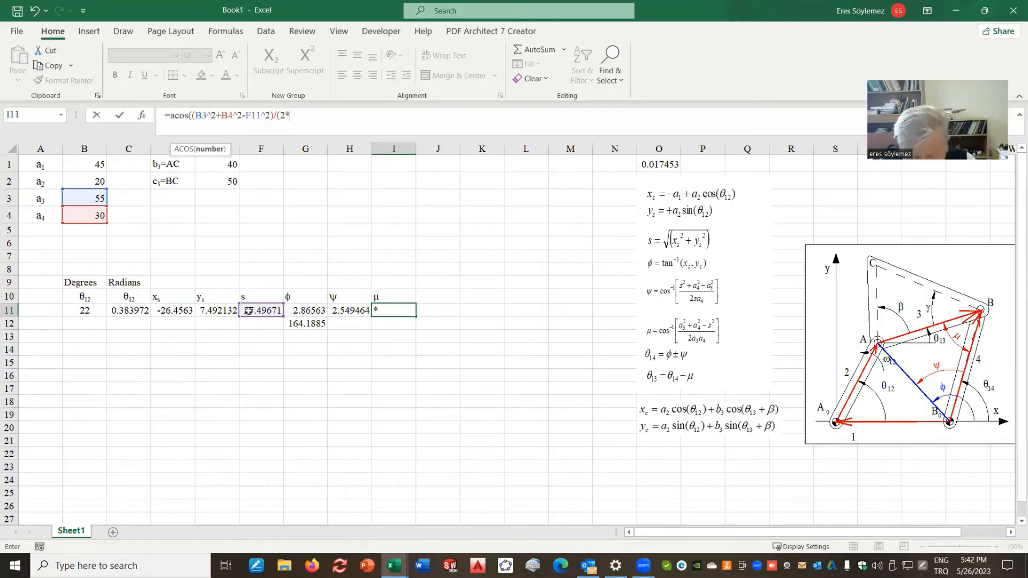
pyautogui.click(87, 199)
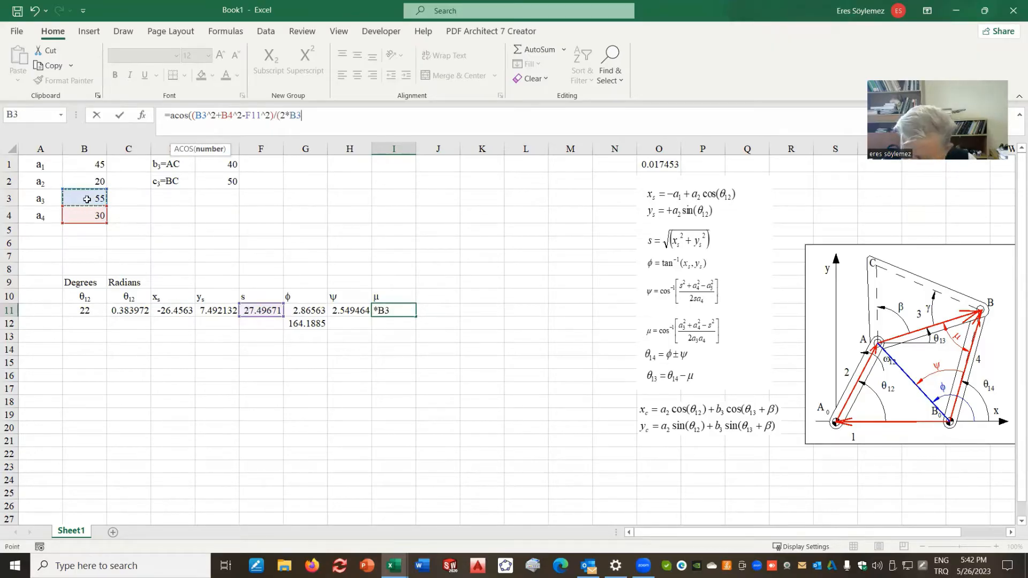
pyautogui.write('*')
pyautogui.click(95, 215)
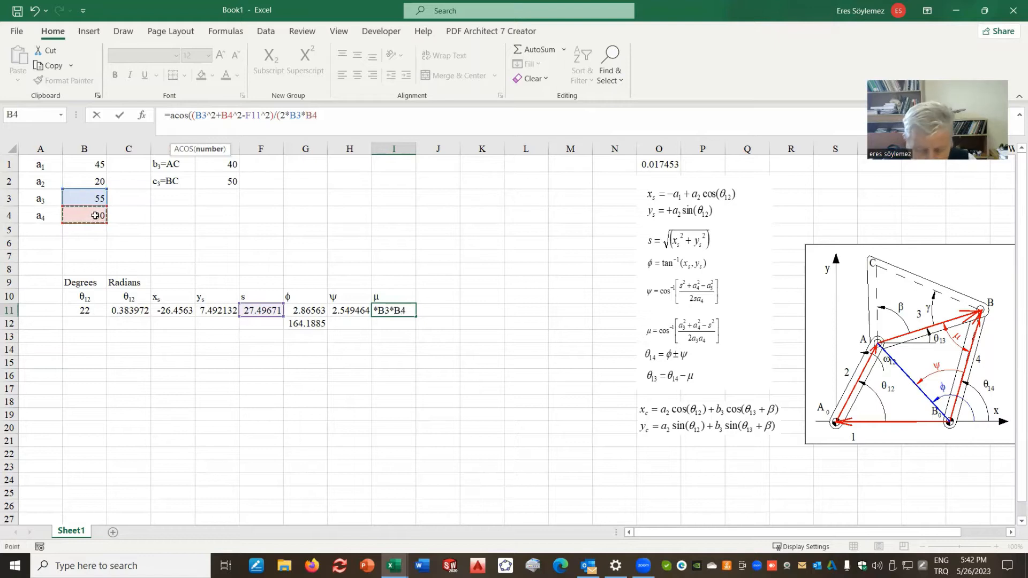
pyautogui.write('))')
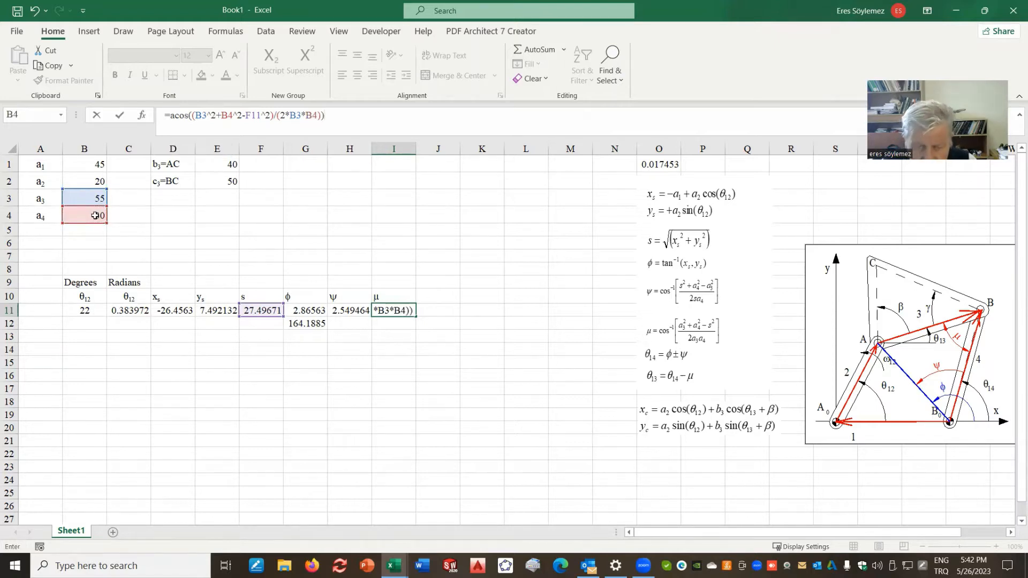
pyautogui.press('Return')
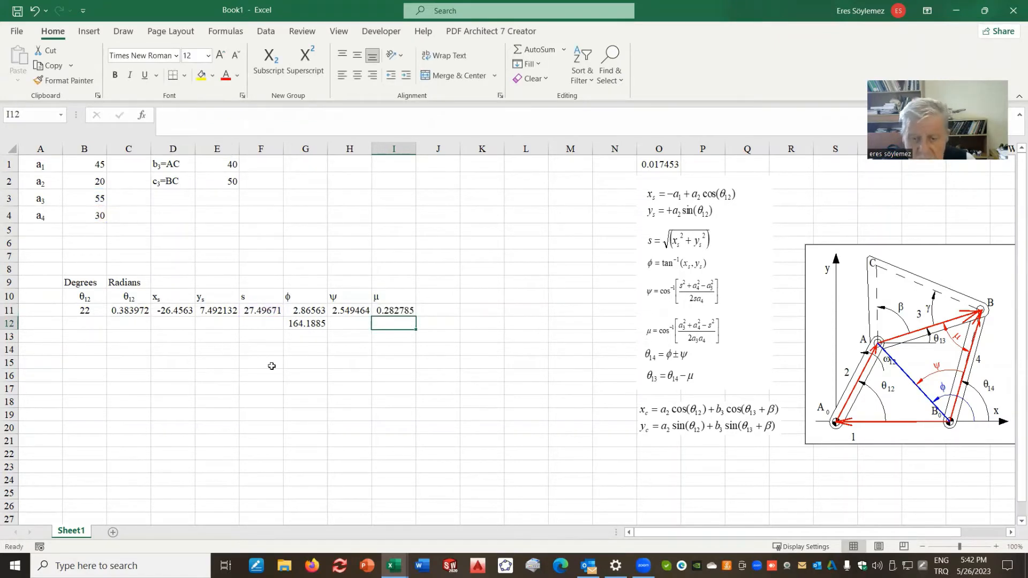
# - Fill the degree conversion formula from G12 across to H12 and I12 for ψ and μ
pyautogui.click(294, 368)
pyautogui.click(301, 324)
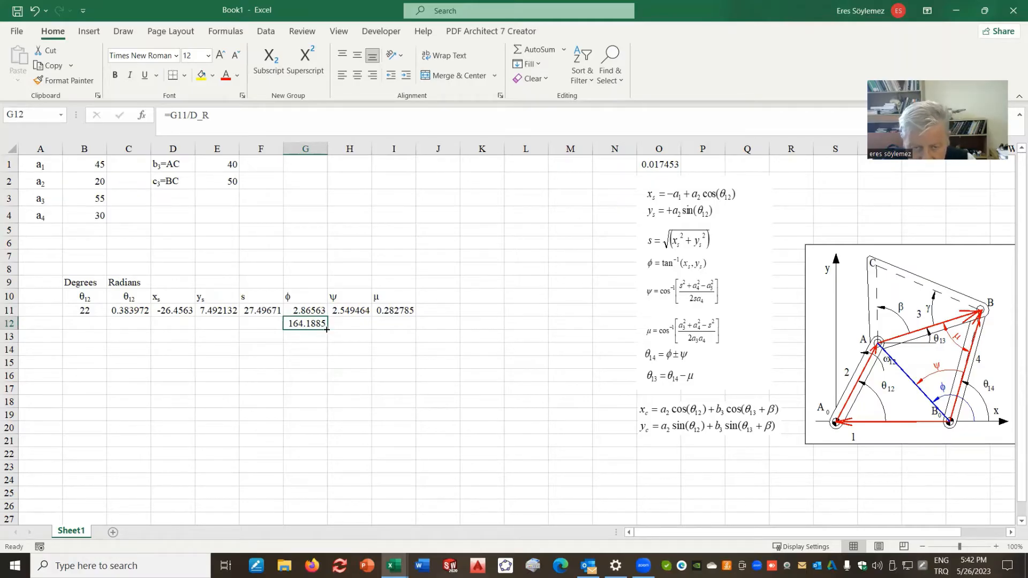
pyautogui.moveTo(326, 329); pyautogui.dragTo(326, 329)
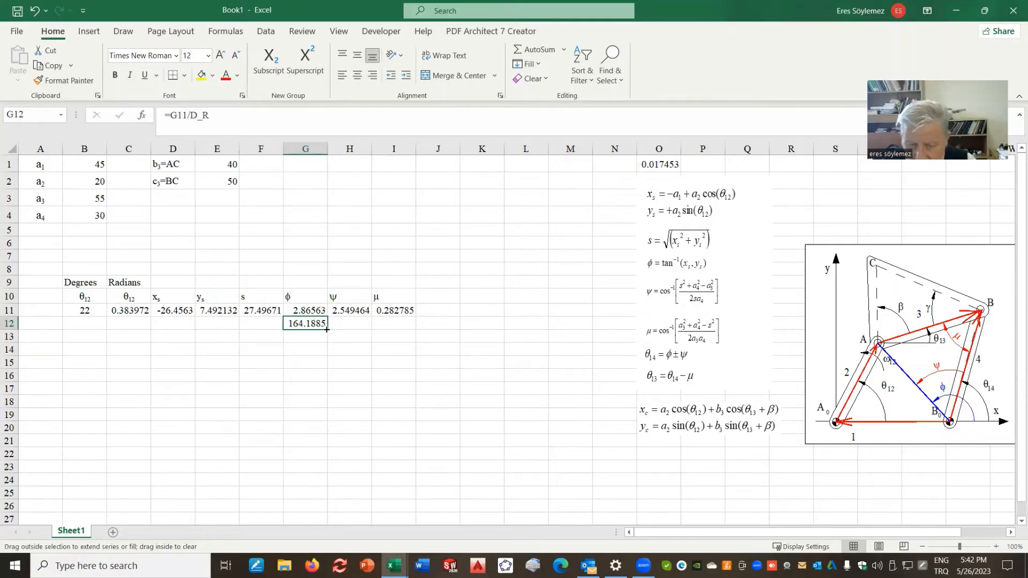
pyautogui.moveTo(326, 329); pyautogui.dragTo(413, 328)
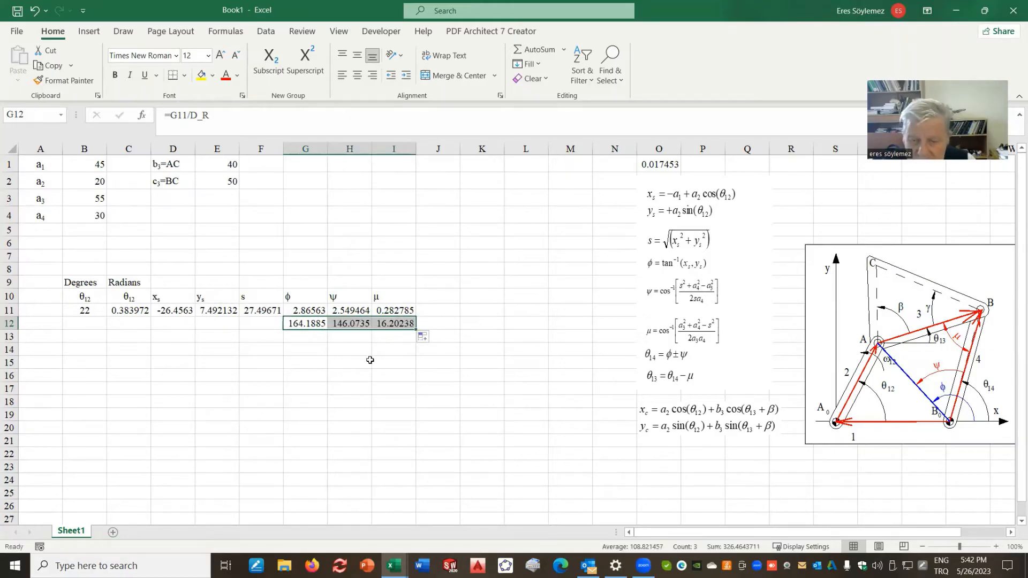
# - Check the degree conversion formulas for φ, ψ and μ in G12, H12 and I12
pyautogui.click(370, 361)
pyautogui.click(336, 326)
pyautogui.click(300, 326)
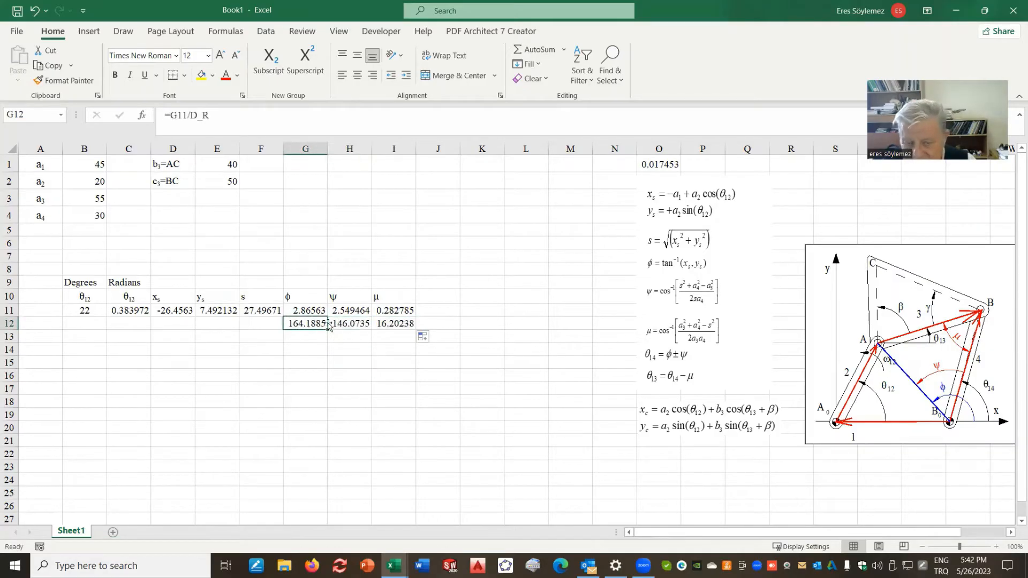
pyautogui.click(349, 325)
pyautogui.click(324, 326)
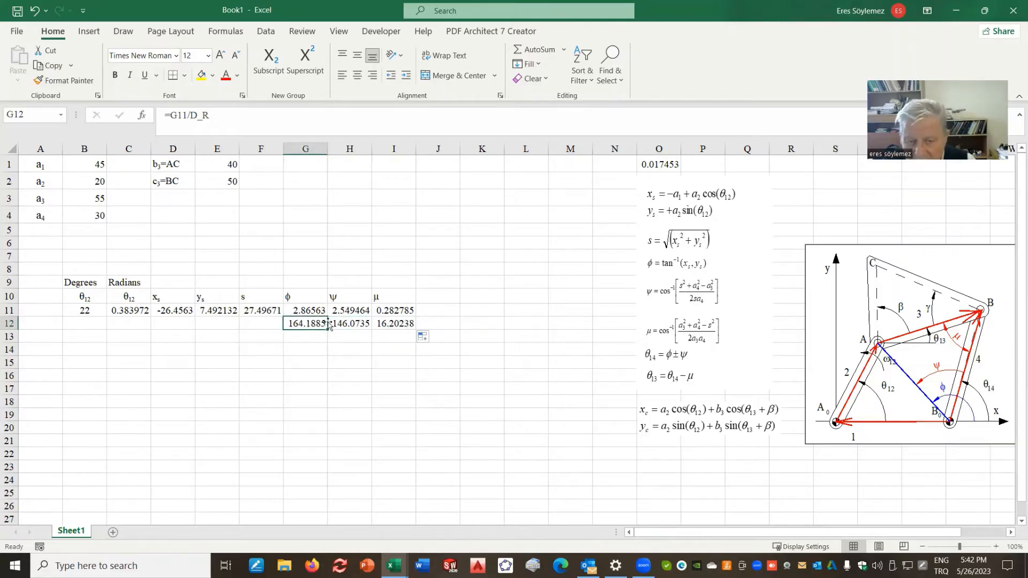
pyautogui.click(353, 321)
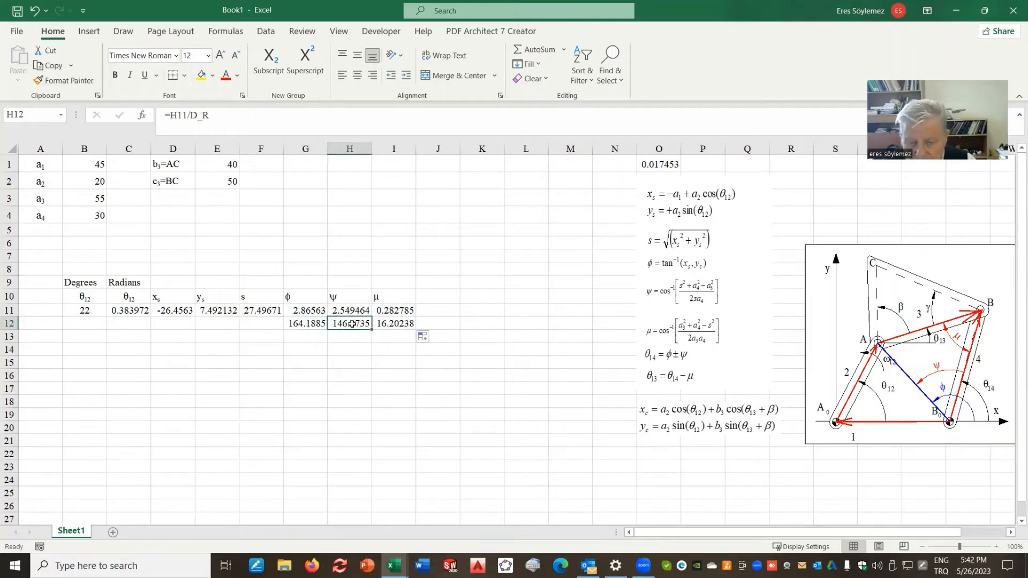
pyautogui.click(224, 116)
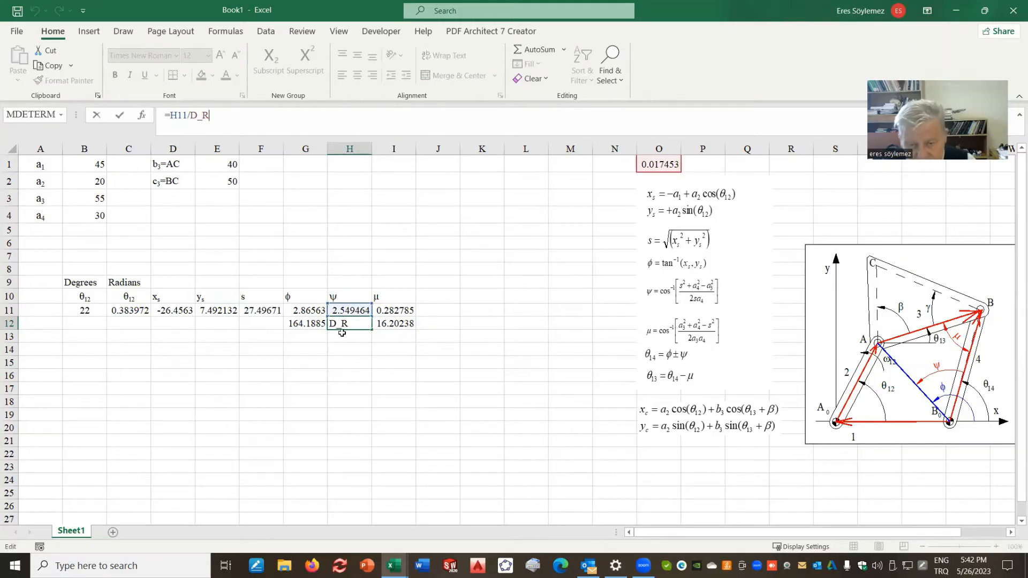
pyautogui.click(352, 349)
pyautogui.click(395, 323)
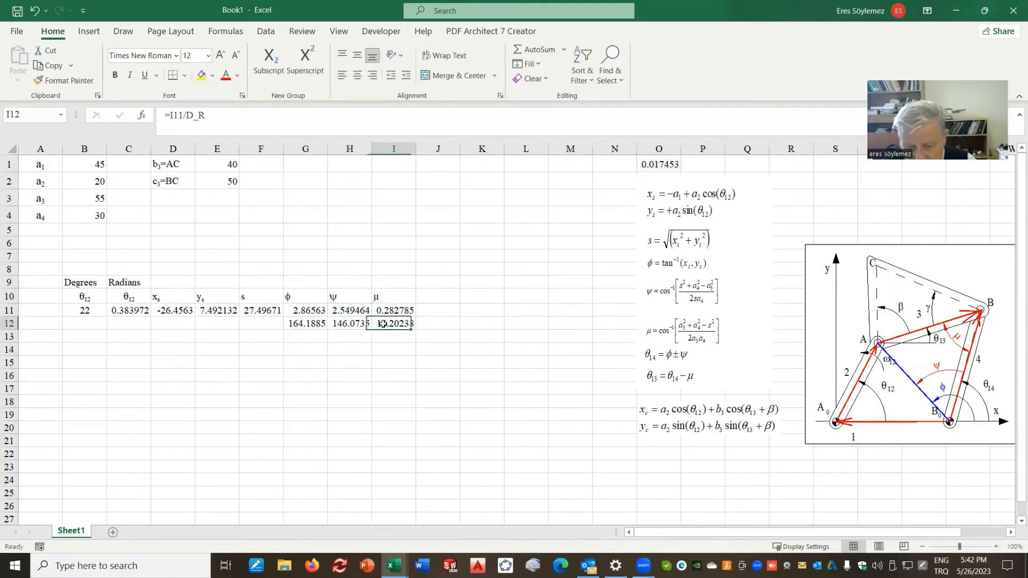
pyautogui.click(446, 315)
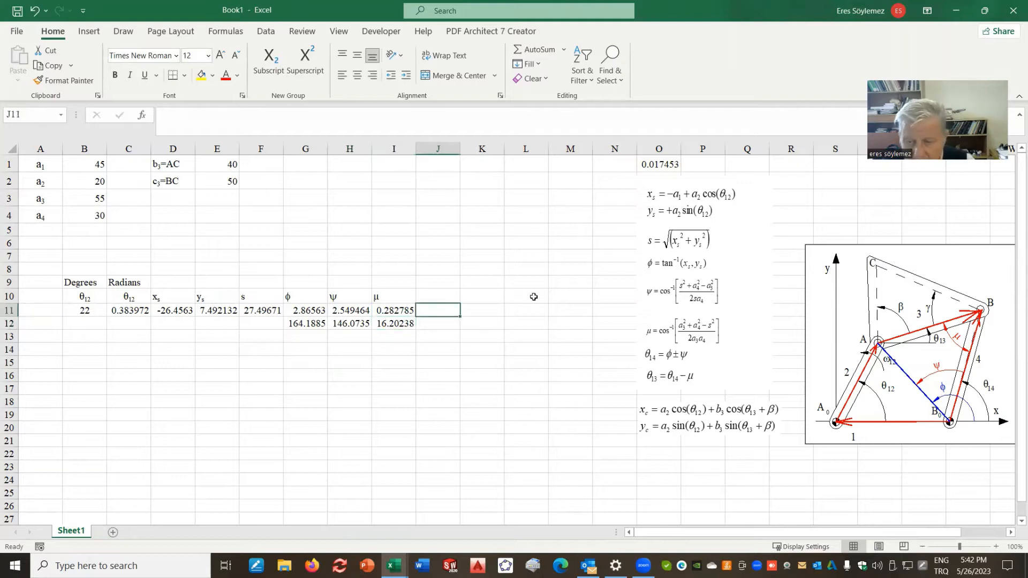
# - Copy the θ12 heading from C10 into J10 and K10
pyautogui.click(432, 298)
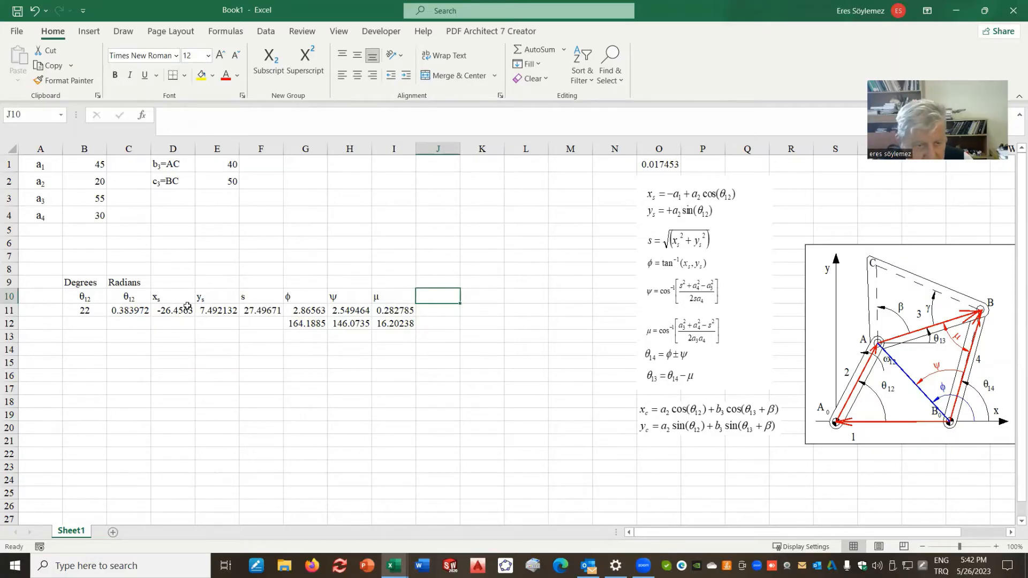
pyautogui.click(142, 299)
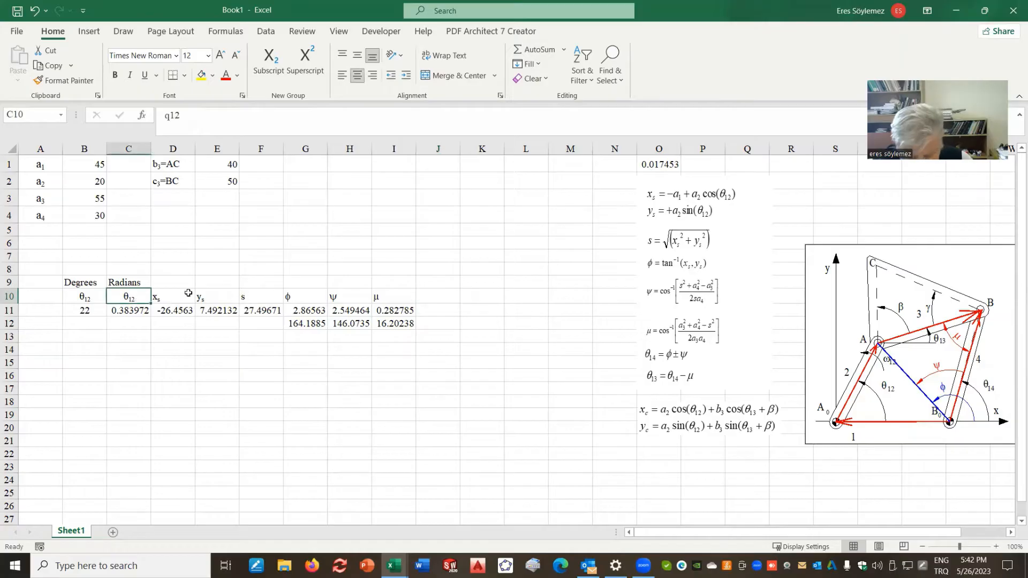
pyautogui.hotkey('ctrl', 'c')
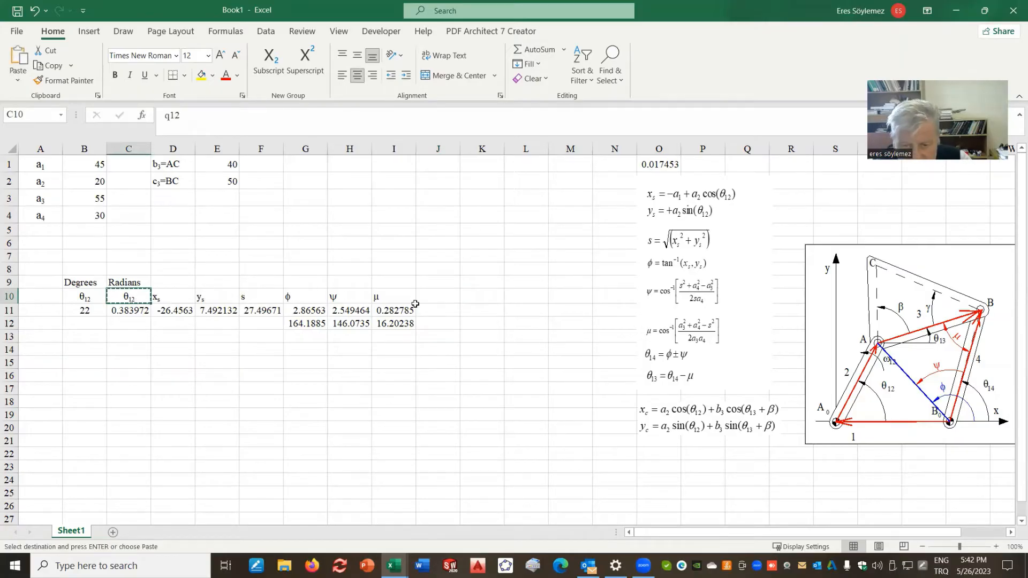
pyautogui.click(434, 297)
pyautogui.hotkey('ctrl', 'v')
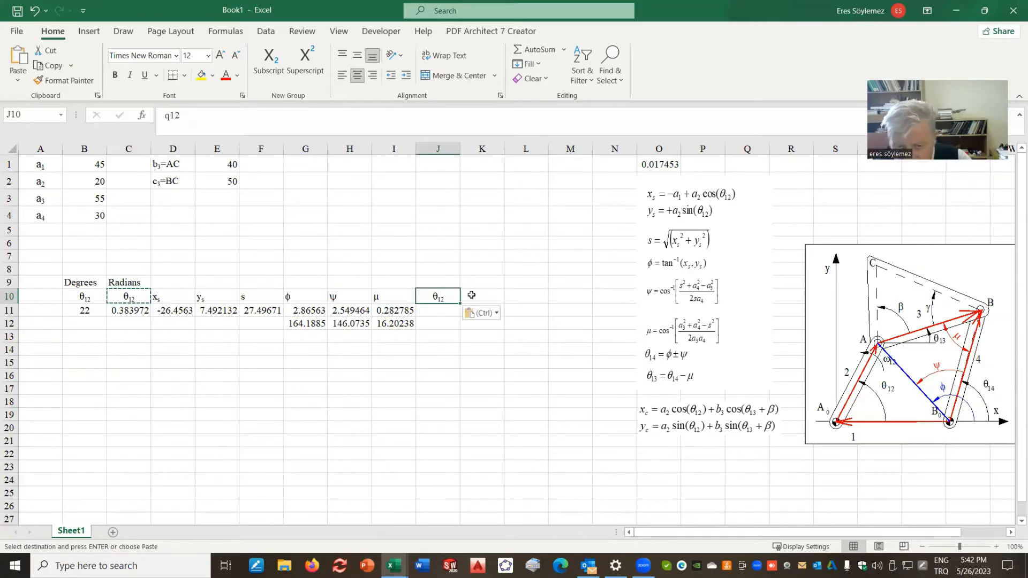
pyautogui.click(481, 296)
pyautogui.hotkey('ctrl', 'v')
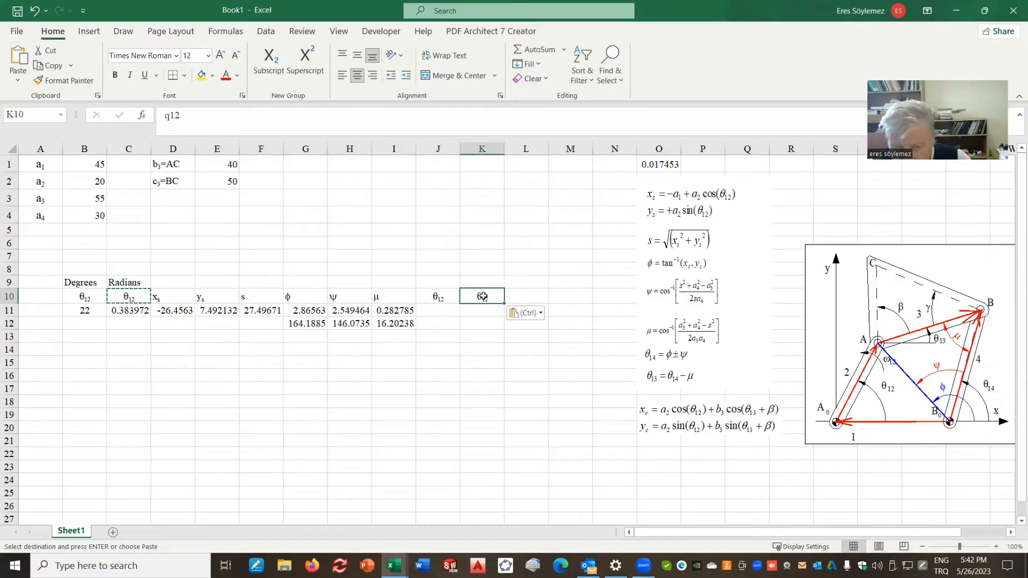
# - Change the subscripts of the copied headings so J10 reads θ14 and K10 reads θ13
pyautogui.click(434, 297)
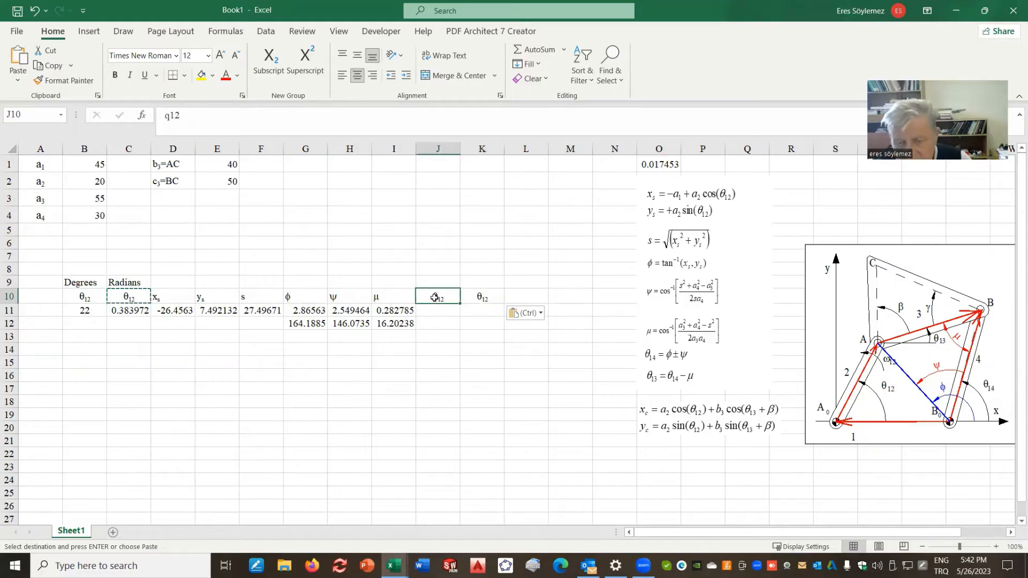
pyautogui.click(177, 116)
pyautogui.moveTo(175, 115); pyautogui.dragTo(185, 115)
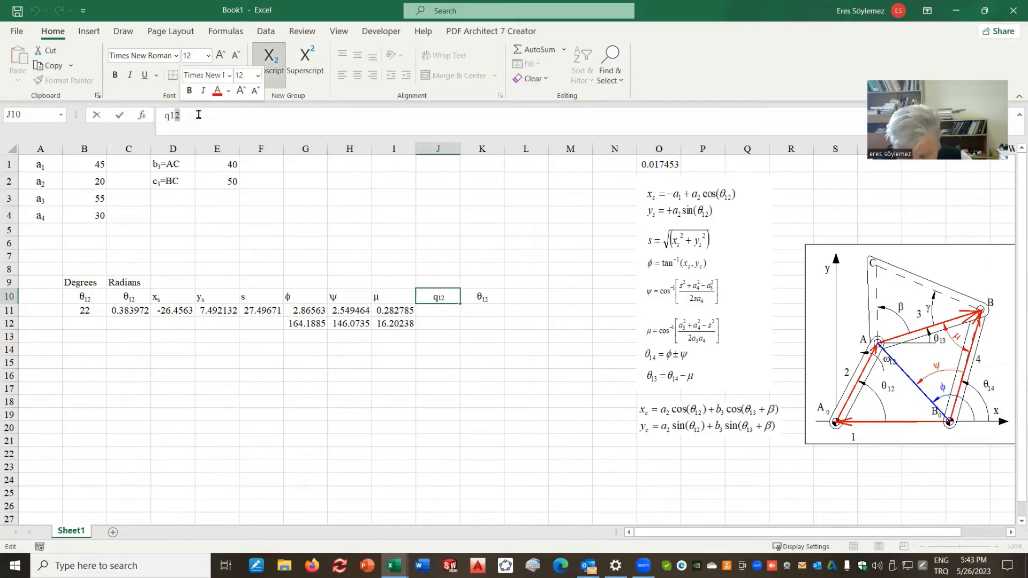
pyautogui.write('4')
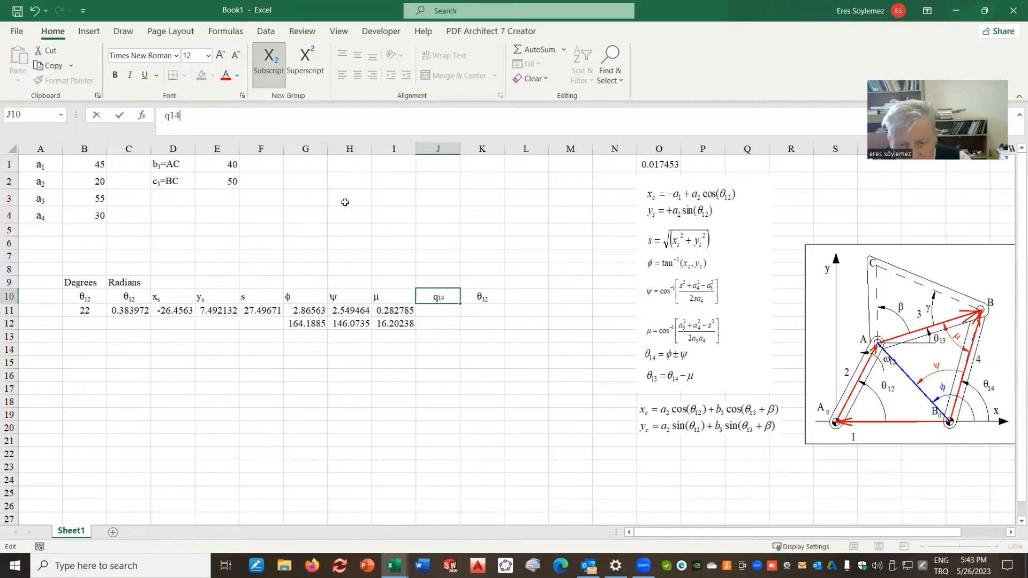
pyautogui.click(481, 291)
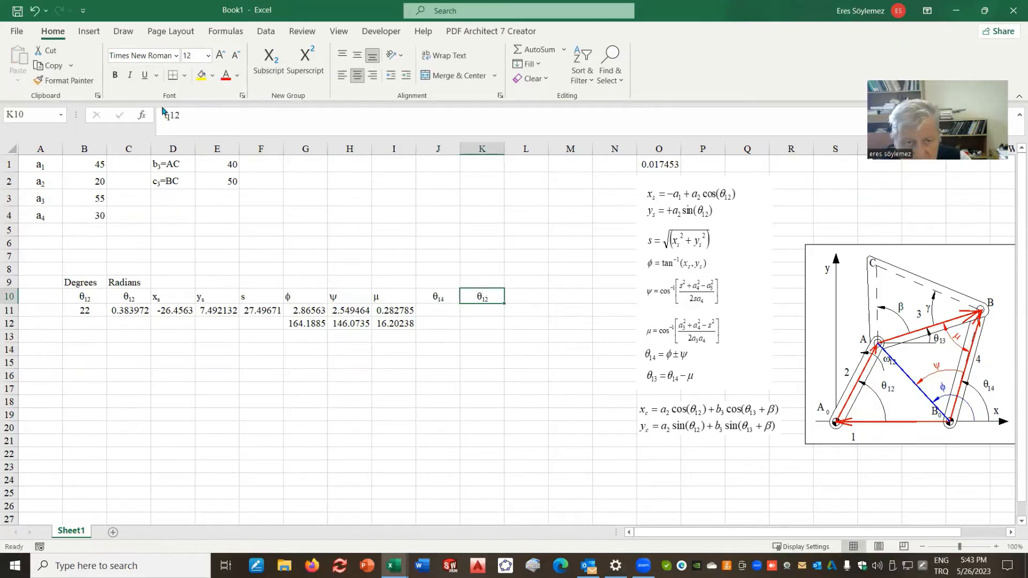
pyautogui.moveTo(175, 115); pyautogui.dragTo(183, 115)
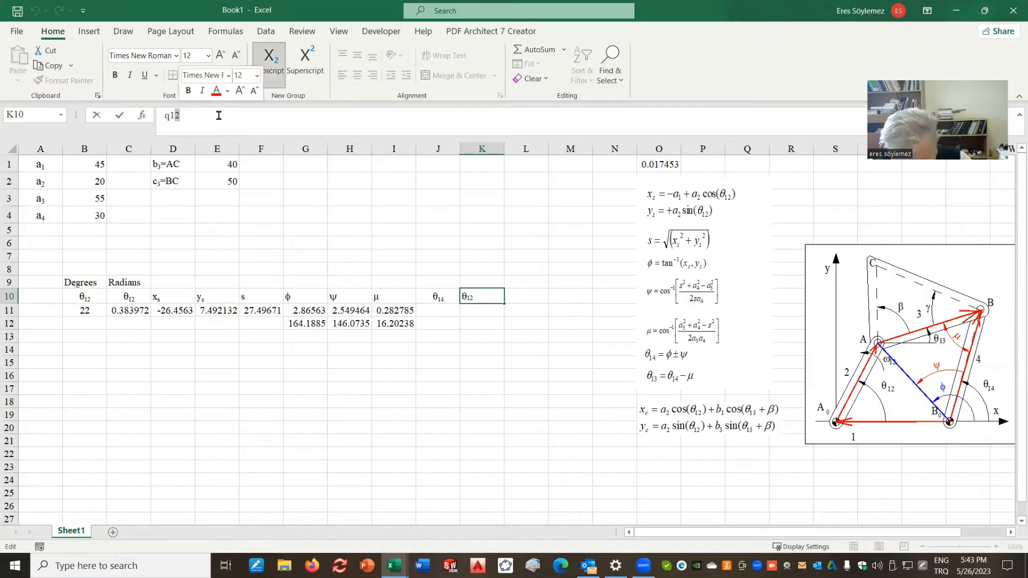
pyautogui.write('3')
pyautogui.press('Return')
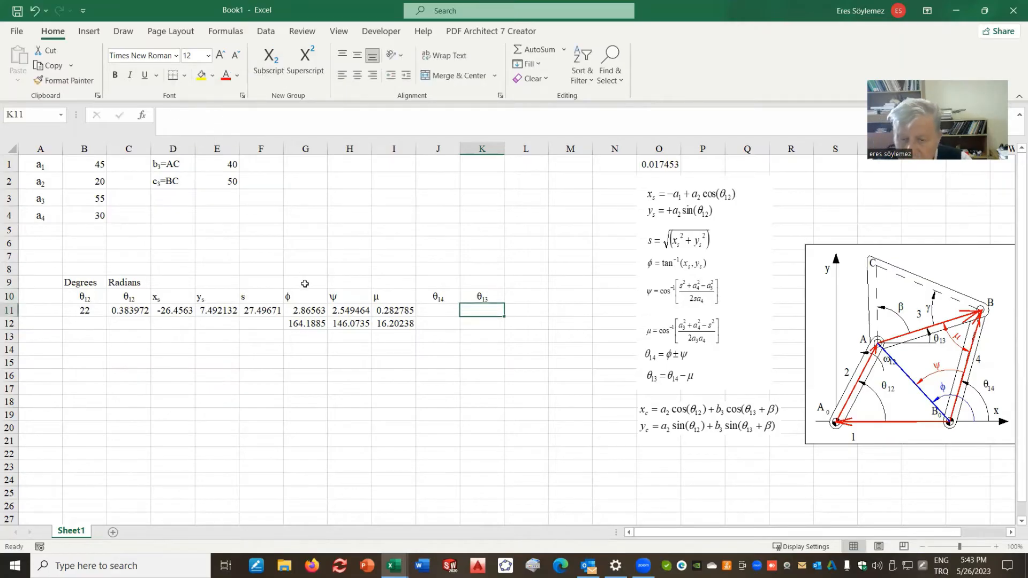
# - Enter the θ14 formula =G11-H11 in J11
pyautogui.click(439, 311)
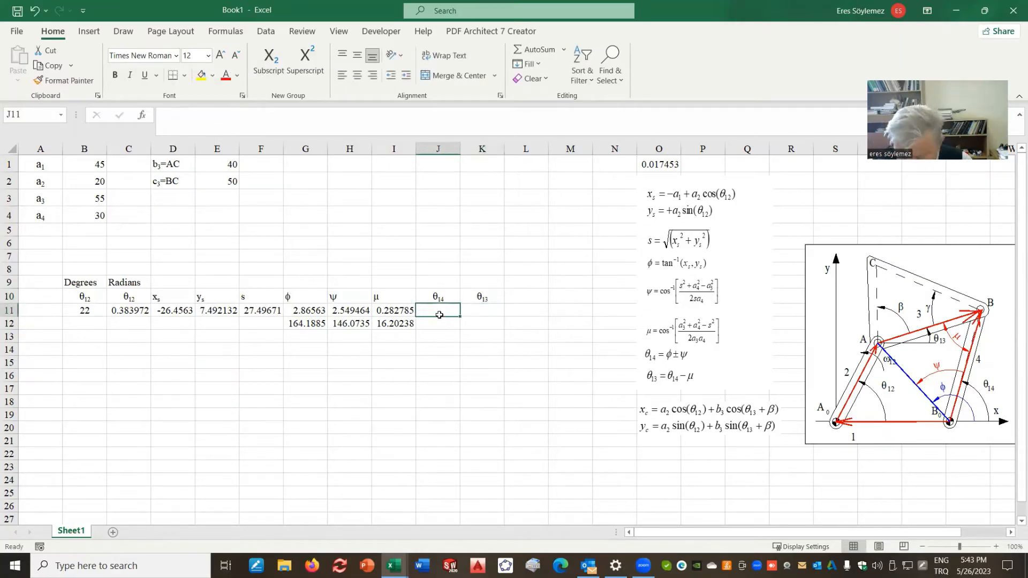
pyautogui.write('=')
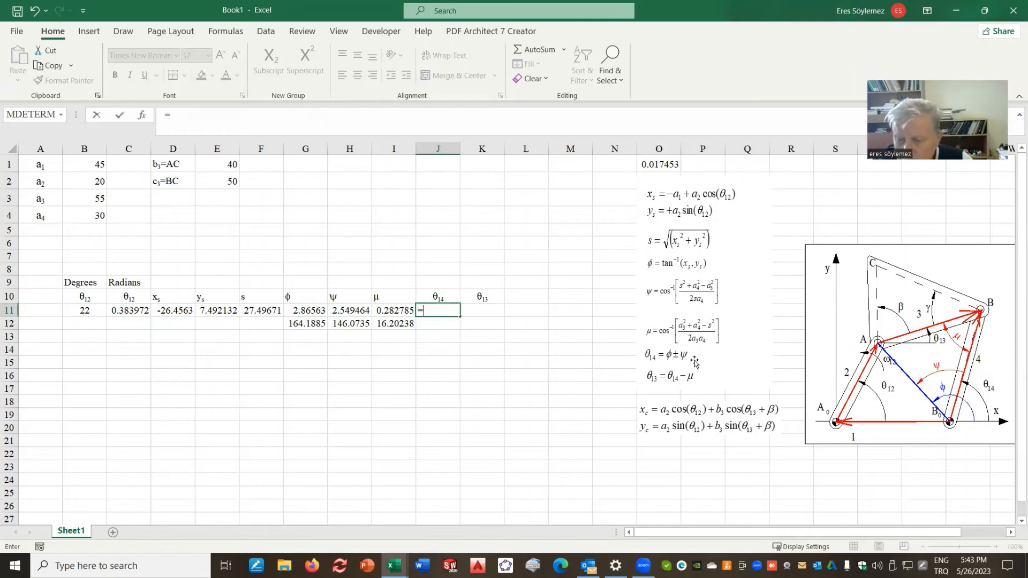
pyautogui.click(291, 311)
pyautogui.write('-')
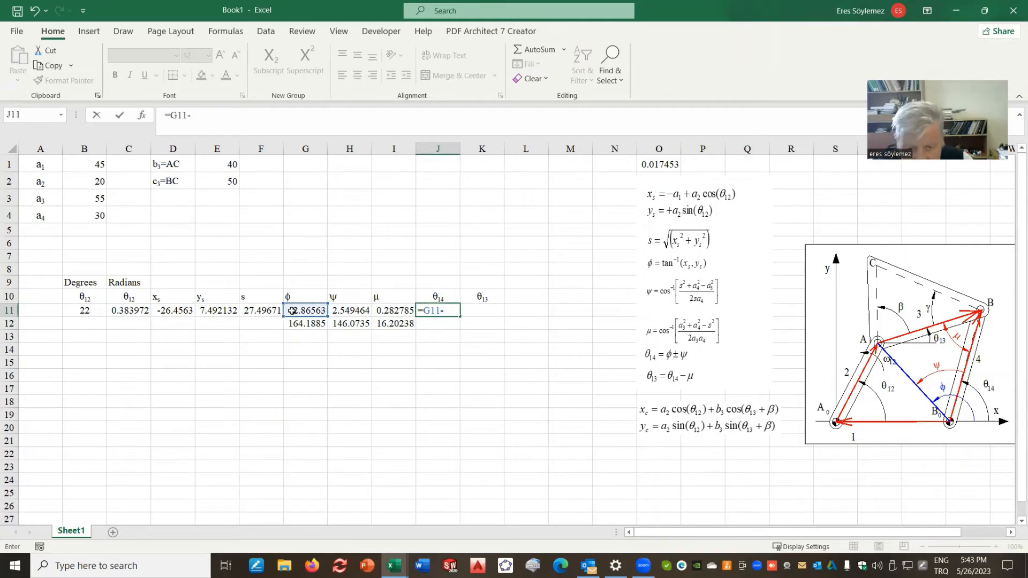
pyautogui.click(359, 311)
pyautogui.press('Return')
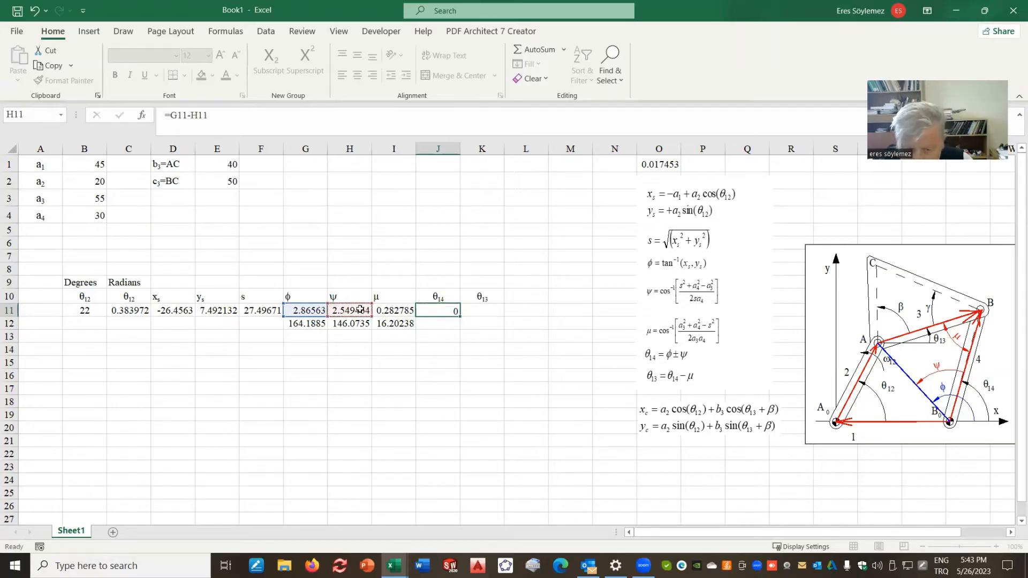
# - Enter the θ13 formula =J11-I11 in K11
pyautogui.click(480, 310)
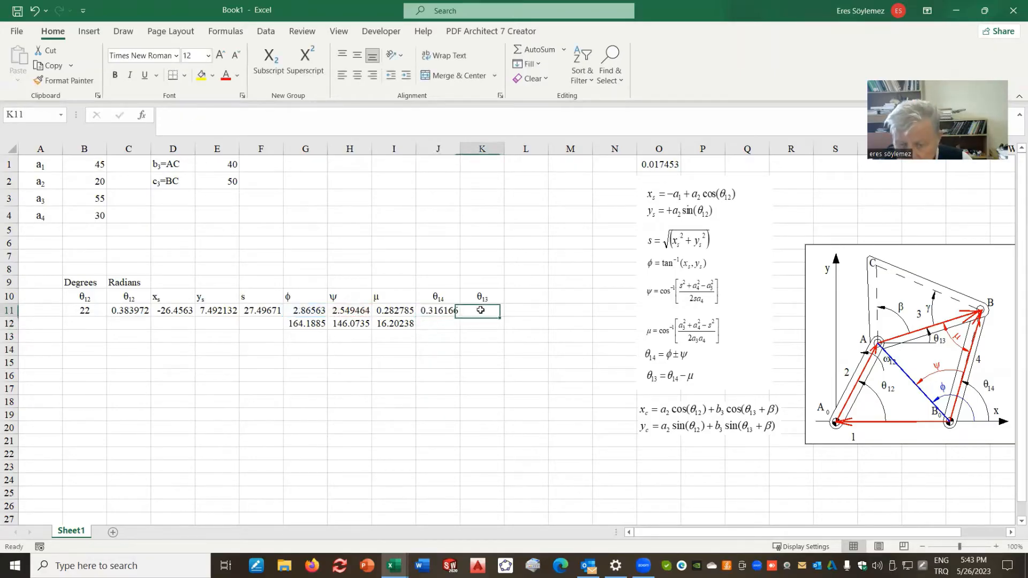
pyautogui.write('=')
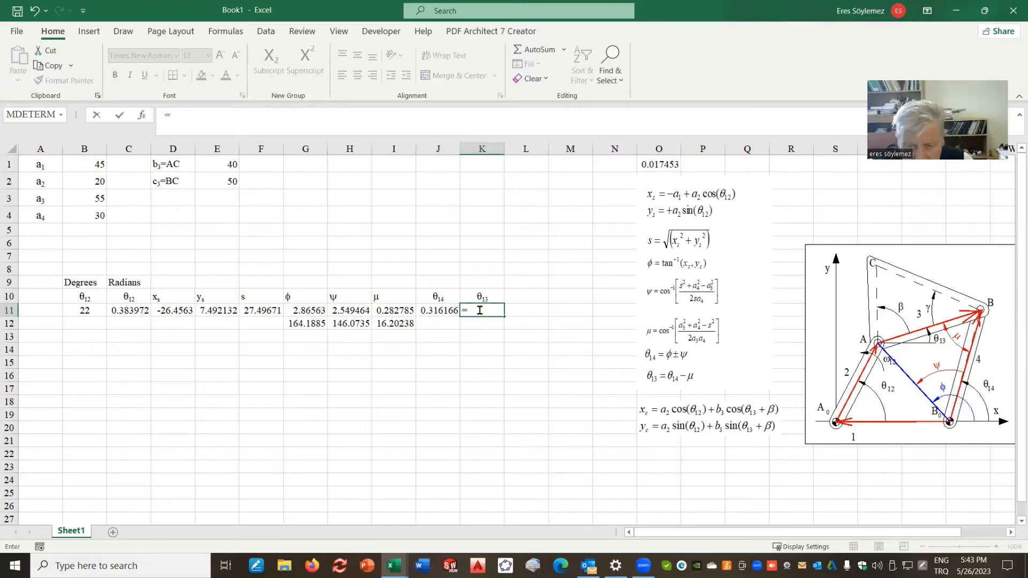
pyautogui.click(429, 310)
pyautogui.write('-')
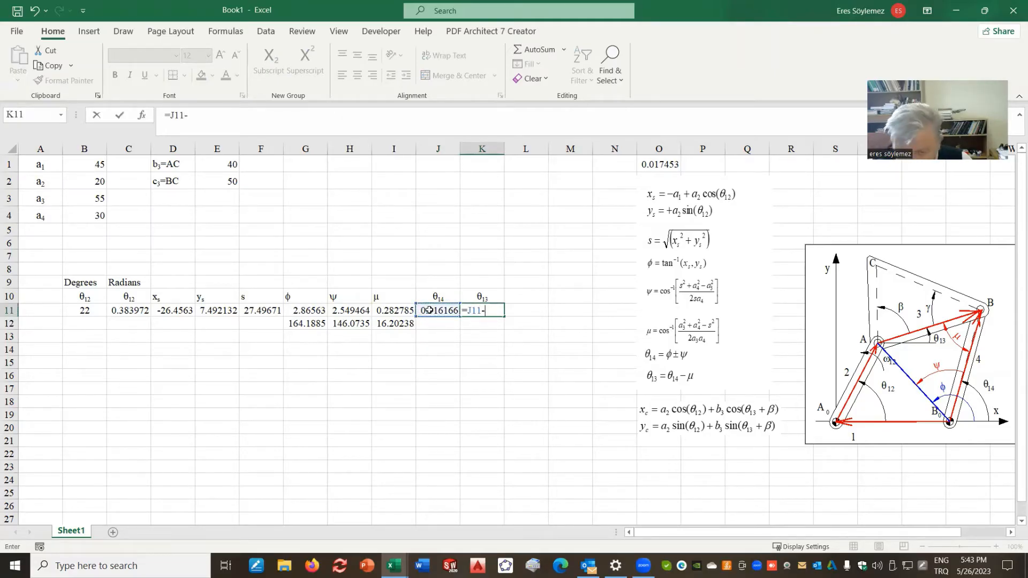
pyautogui.click(387, 311)
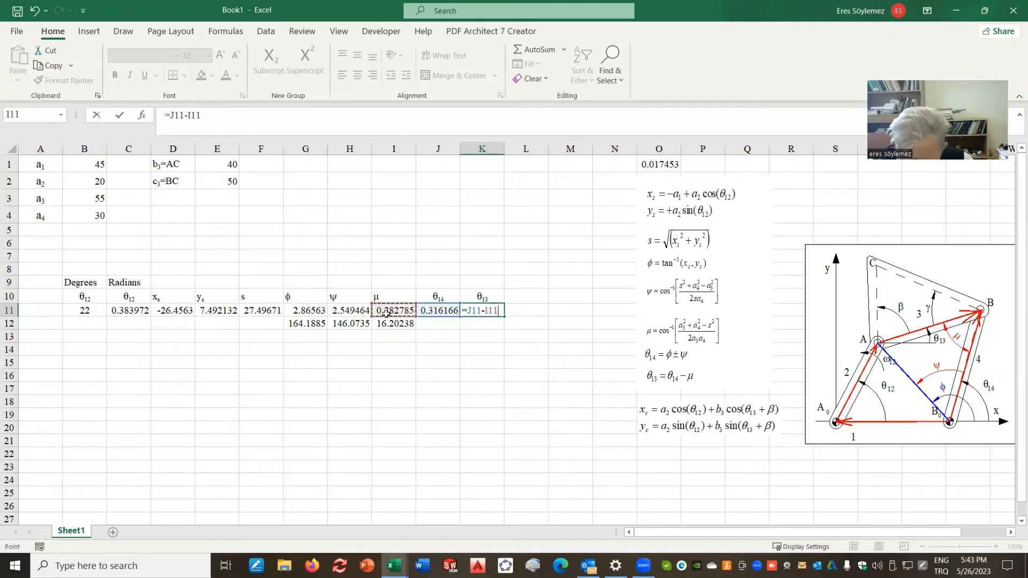
pyautogui.press('Return')
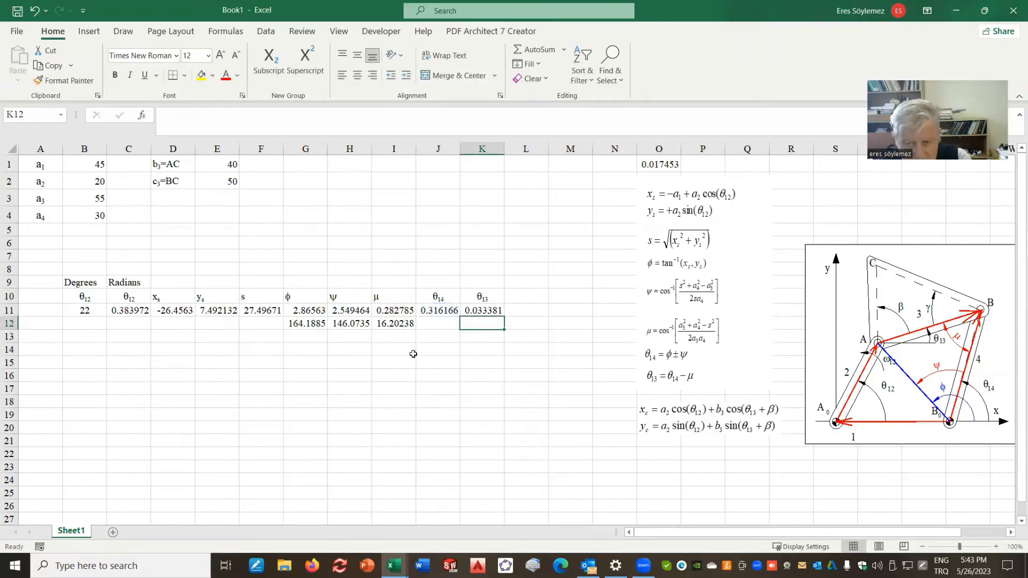
# - Fill the degree conversion formula from I12 across to J12 and K12 for θ14 and θ13
pyautogui.click(396, 325)
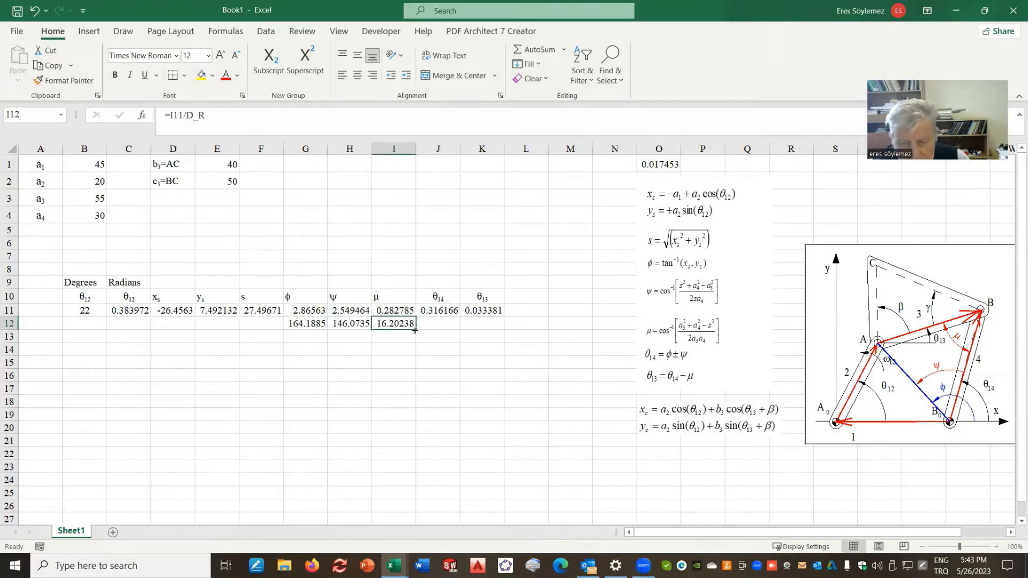
pyautogui.moveTo(415, 330); pyautogui.dragTo(502, 338)
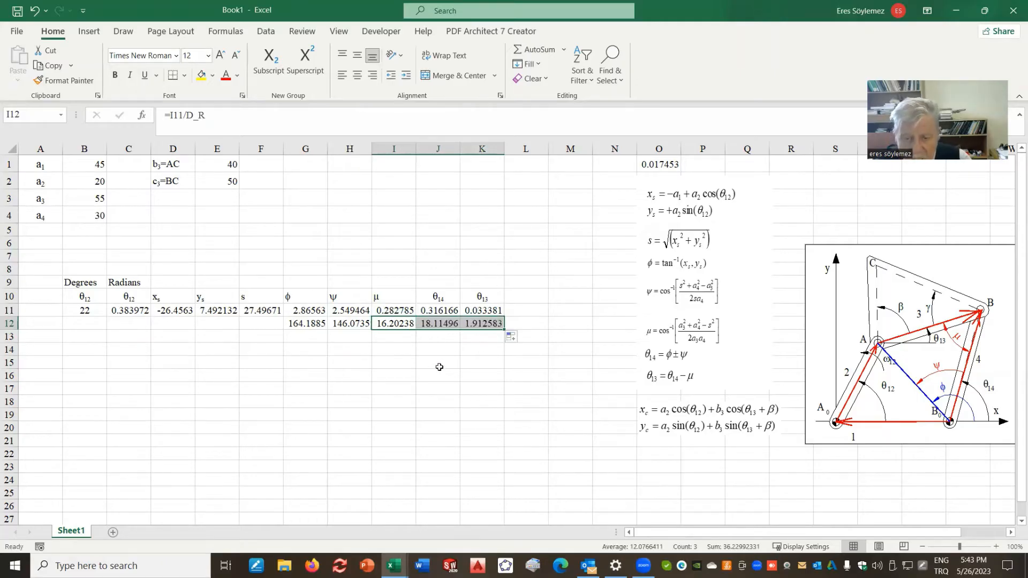
pyautogui.click(438, 365)
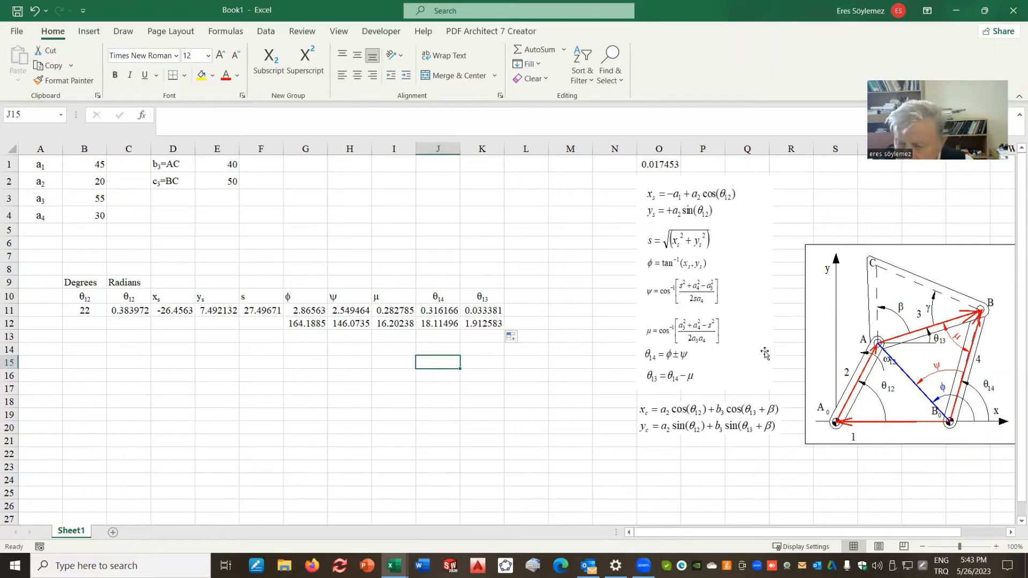
# - Shift the four-bar mechanism diagram slightly upward and further away from the equations
pyautogui.moveTo(814, 264); pyautogui.dragTo(826, 253)
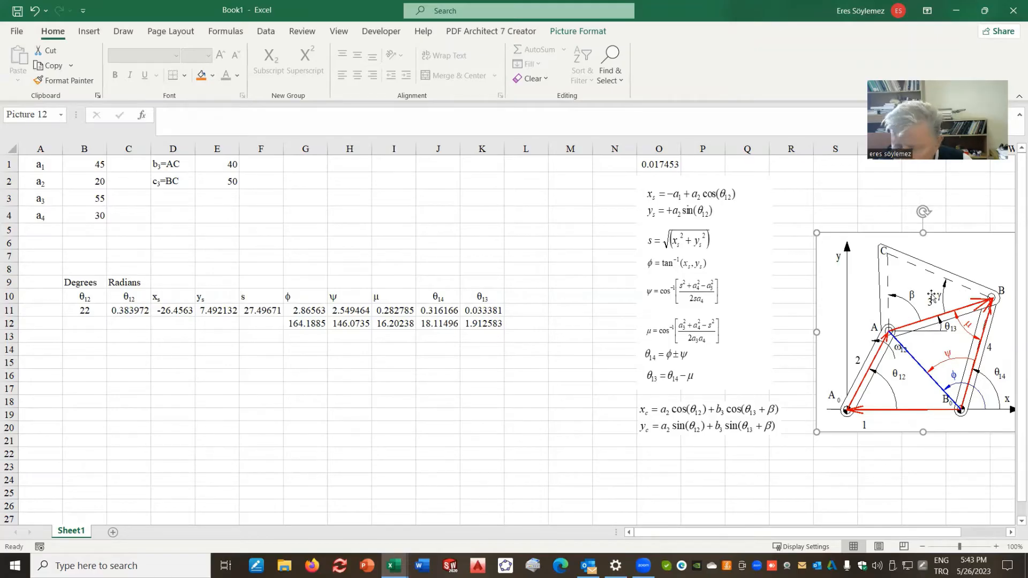
pyautogui.click(167, 204)
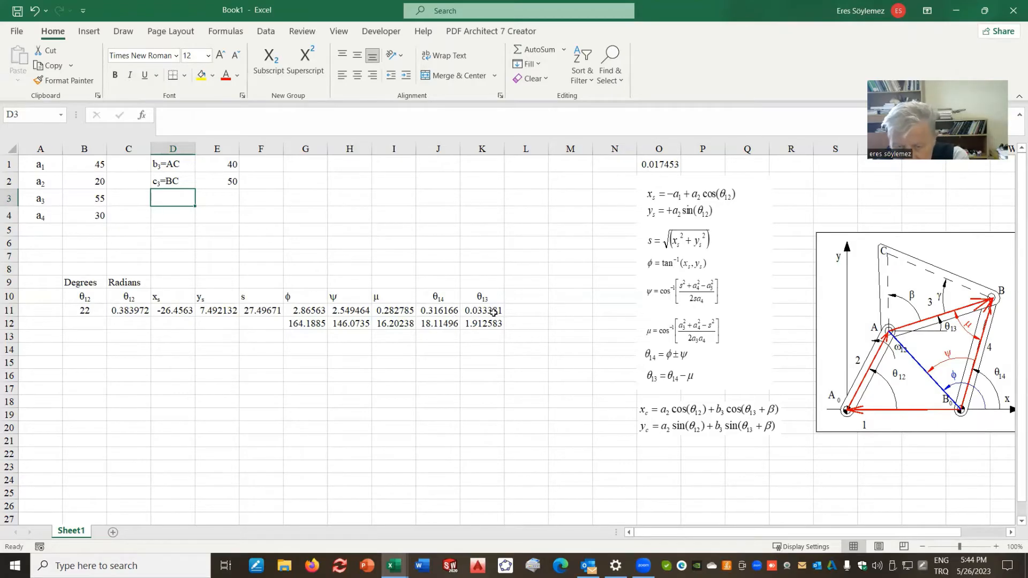
pyautogui.click(86, 311)
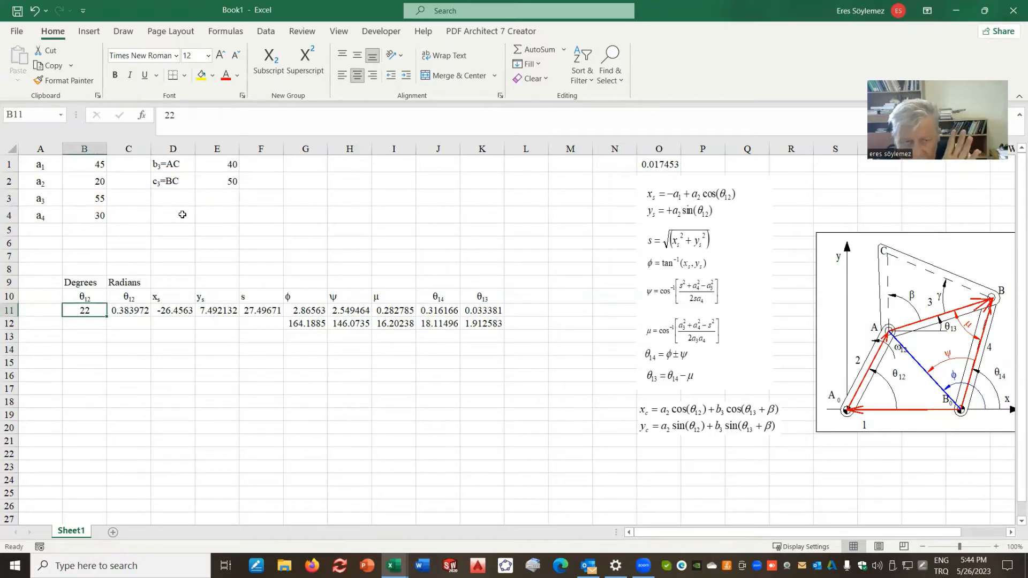
# - Enter the label b3 in cell D3, removing the autocompleted =AC ending
pyautogui.click(164, 200)
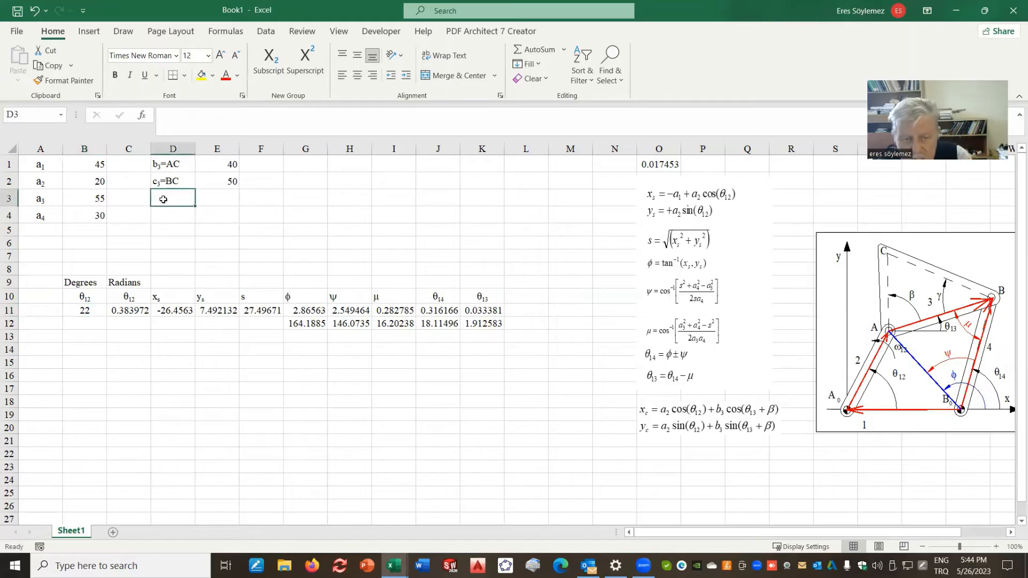
pyautogui.write('b')
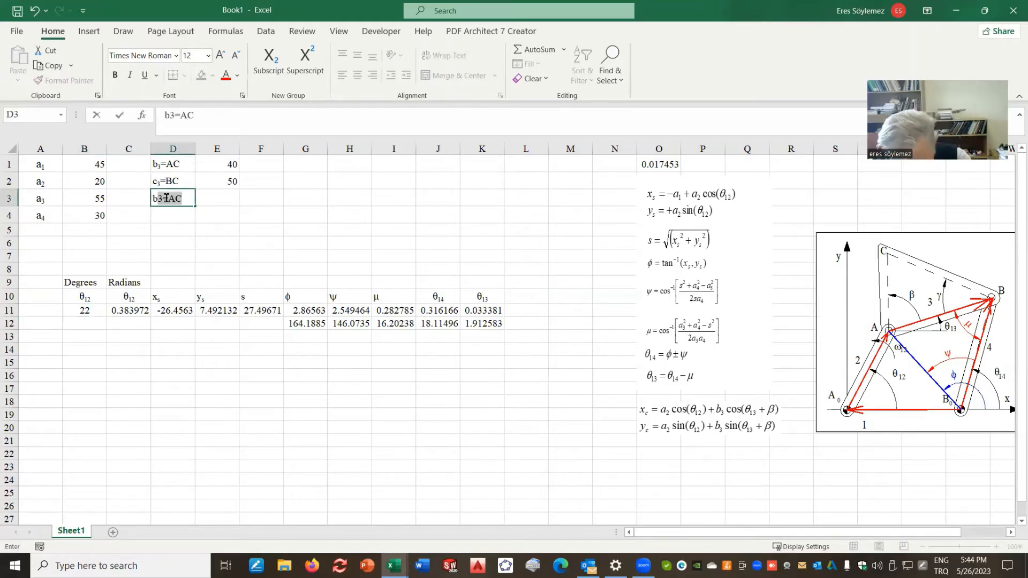
pyautogui.write('3=')
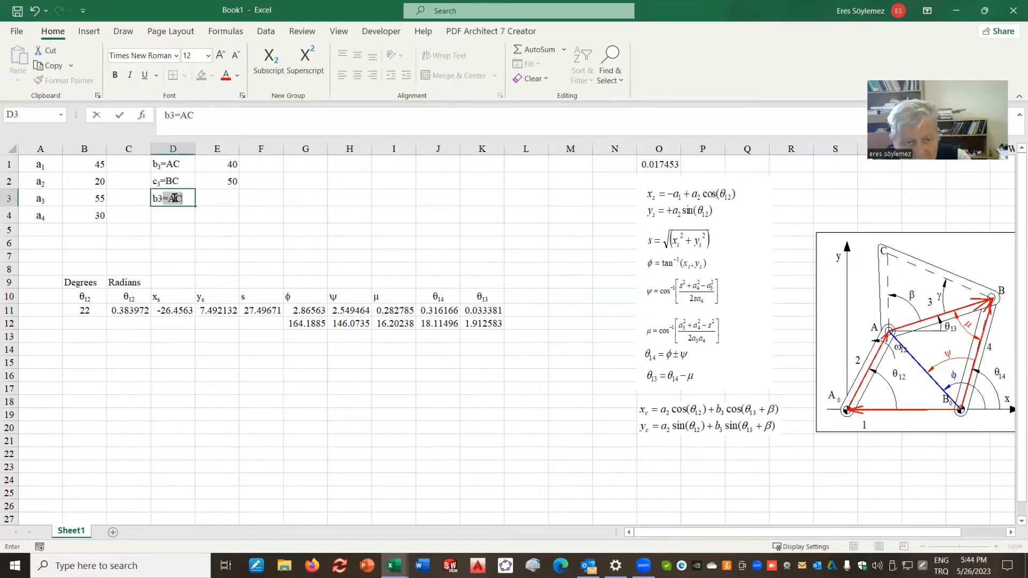
pyautogui.moveTo(164, 199); pyautogui.dragTo(197, 200)
pyautogui.press('BackSpace')
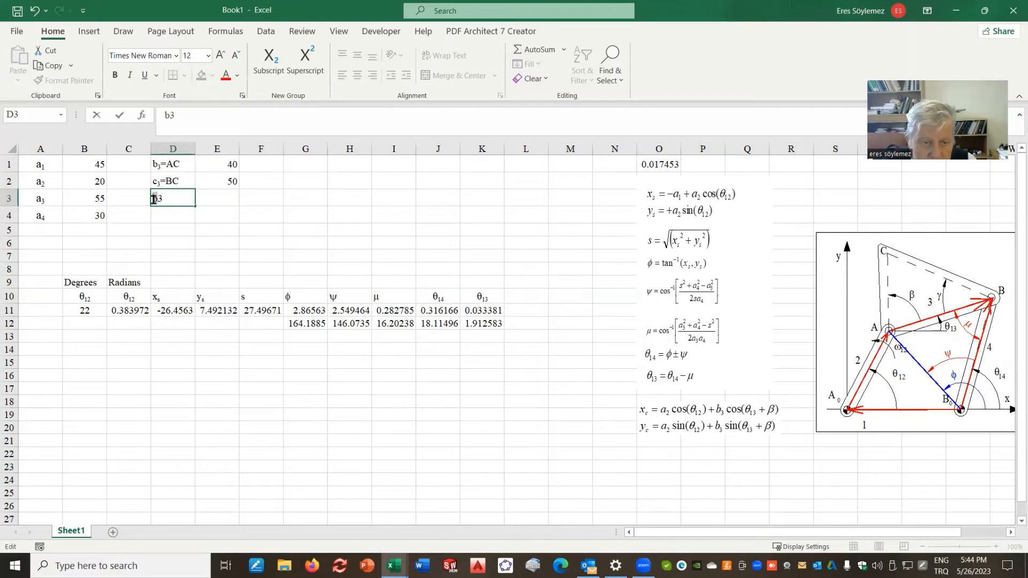
# - Format the D3 label as β₃, with the letter b in the Symbol font and the 3 as a subscript
pyautogui.moveTo(154, 199); pyautogui.dragTo(157, 199)
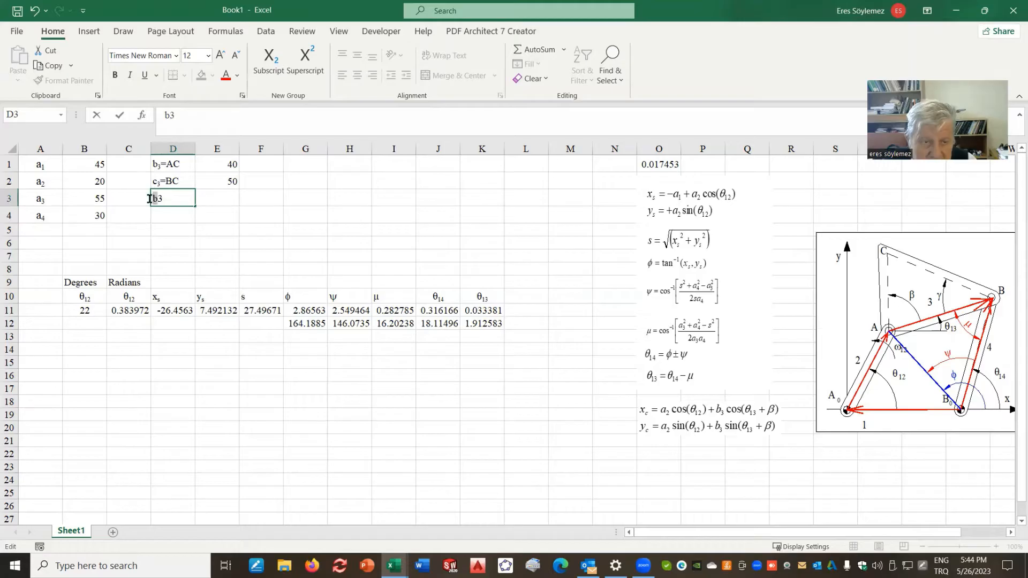
pyautogui.click(177, 56)
pyautogui.click(142, 94)
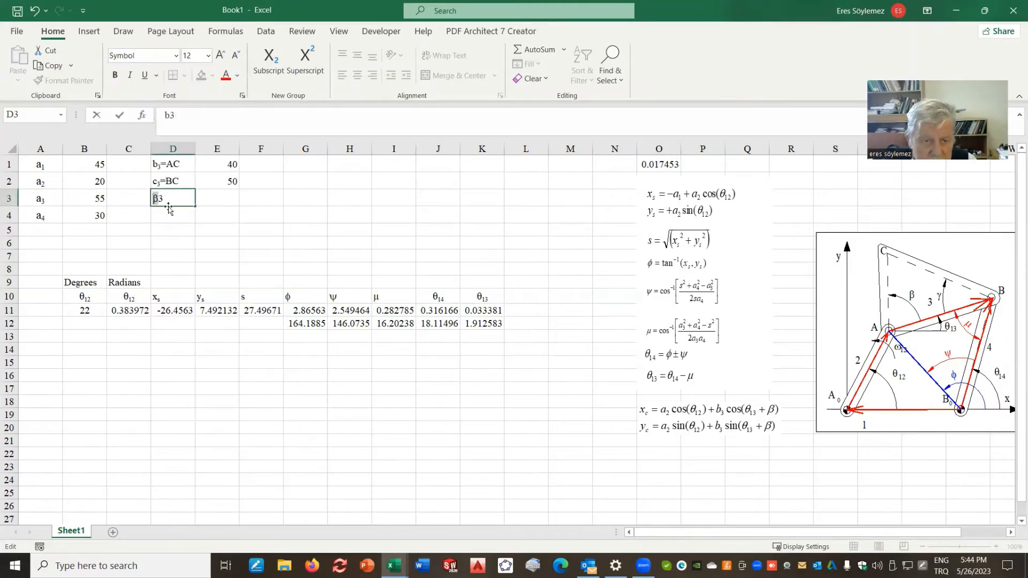
pyautogui.moveTo(159, 199); pyautogui.dragTo(164, 199)
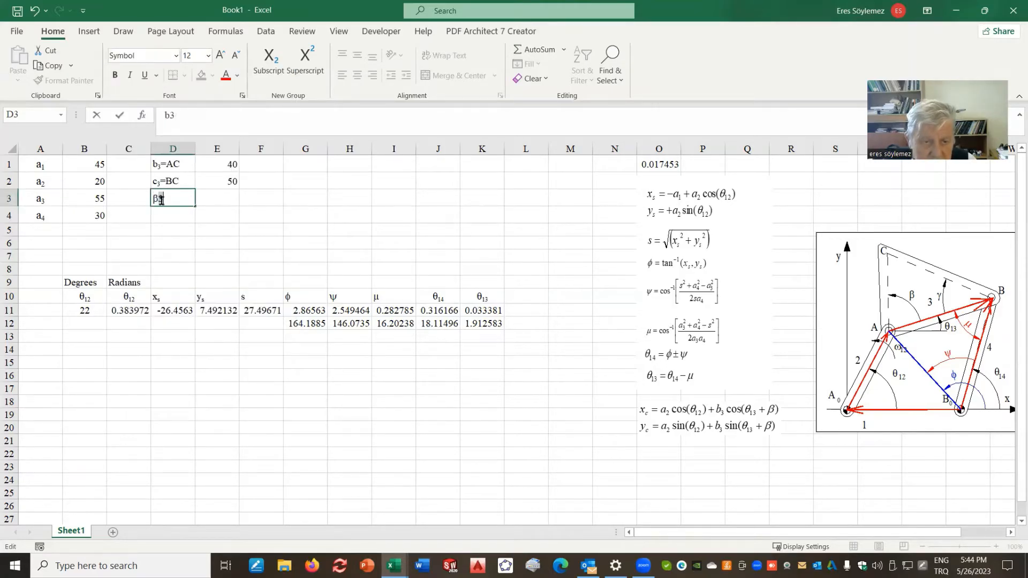
pyautogui.click(267, 56)
# - Enter the β₃ cosine-law formula =ACOS((B3^2+E1^2-E2^2)/(2*B3*E1)) in E3
pyautogui.click(228, 202)
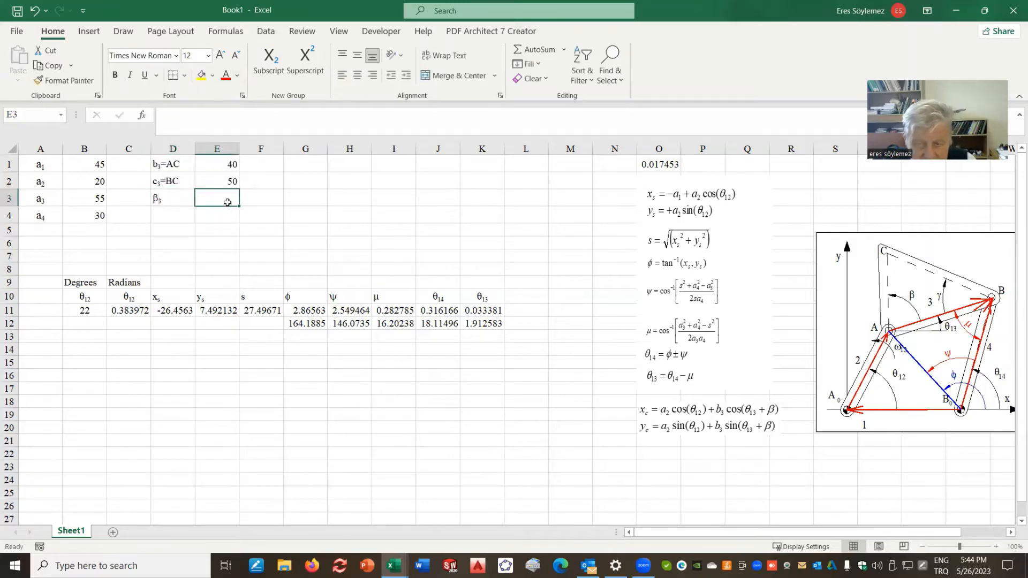
pyautogui.write('=')
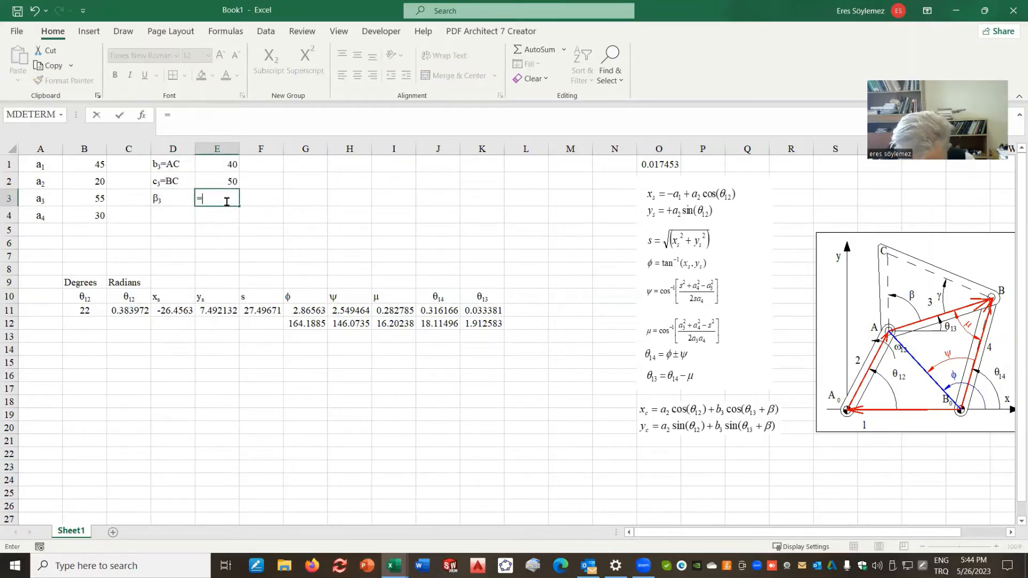
pyautogui.write('ac')
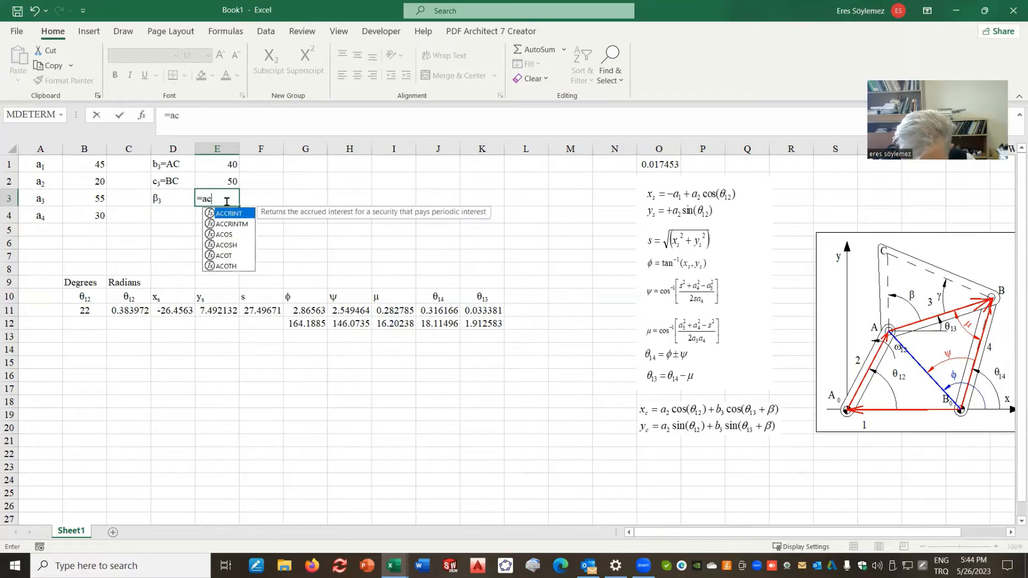
pyautogui.write('os((')
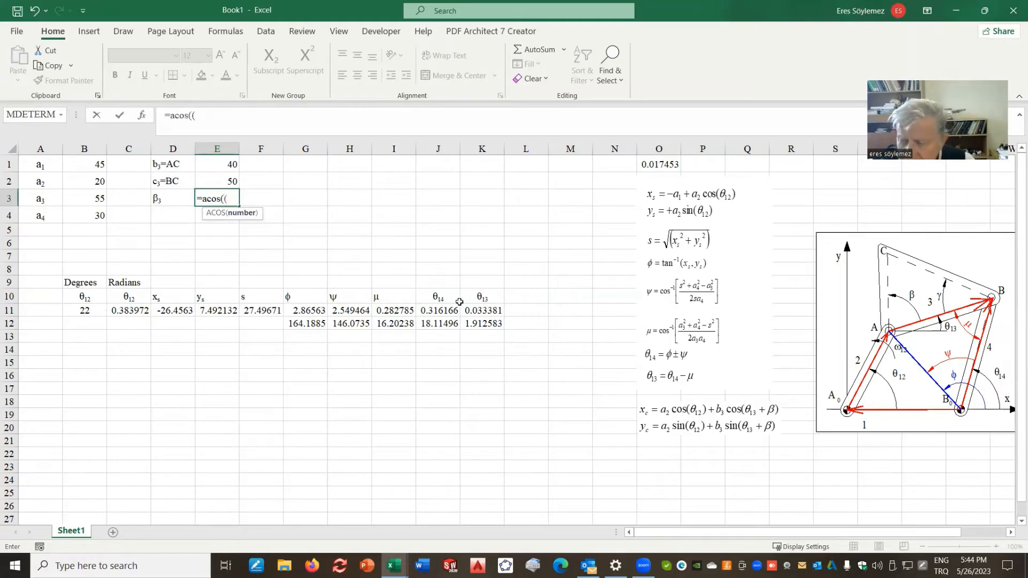
pyautogui.click(88, 199)
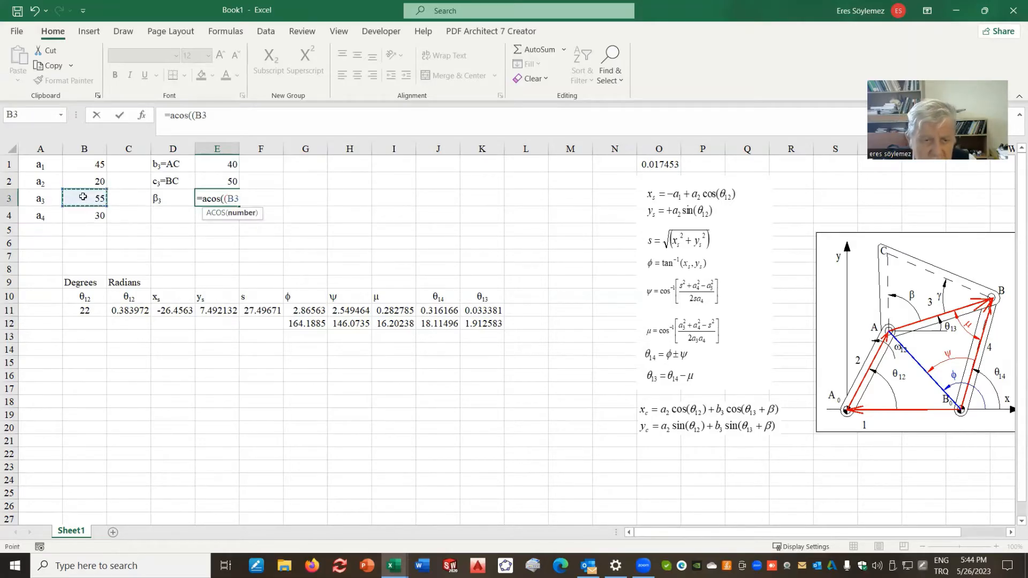
pyautogui.write('^2+')
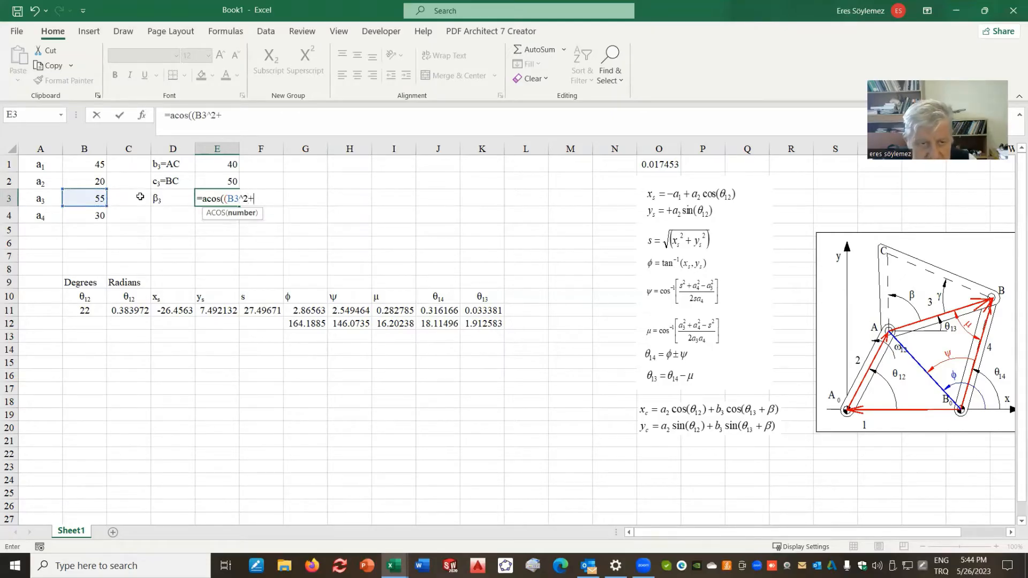
pyautogui.click(218, 163)
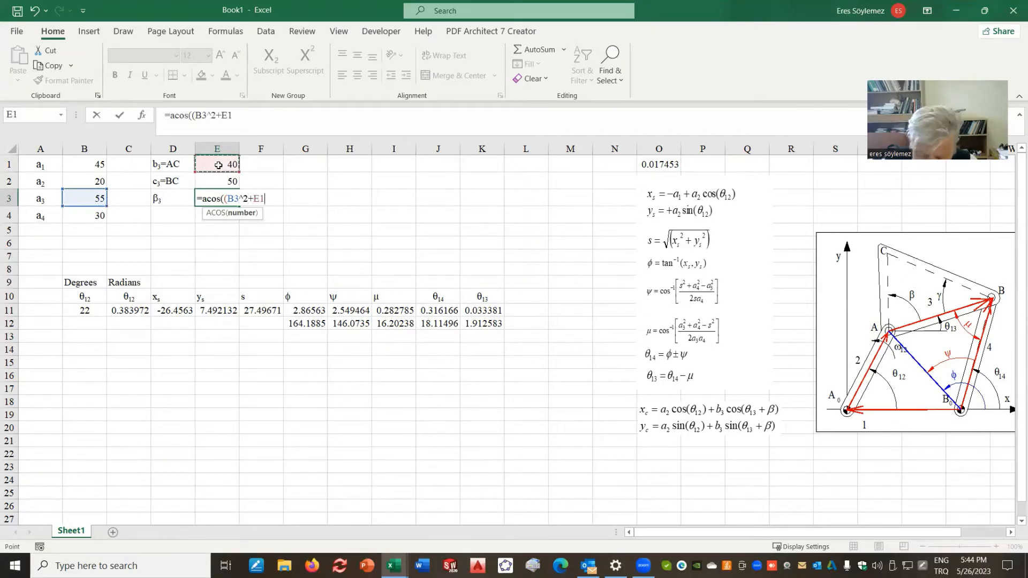
pyautogui.write('^2')
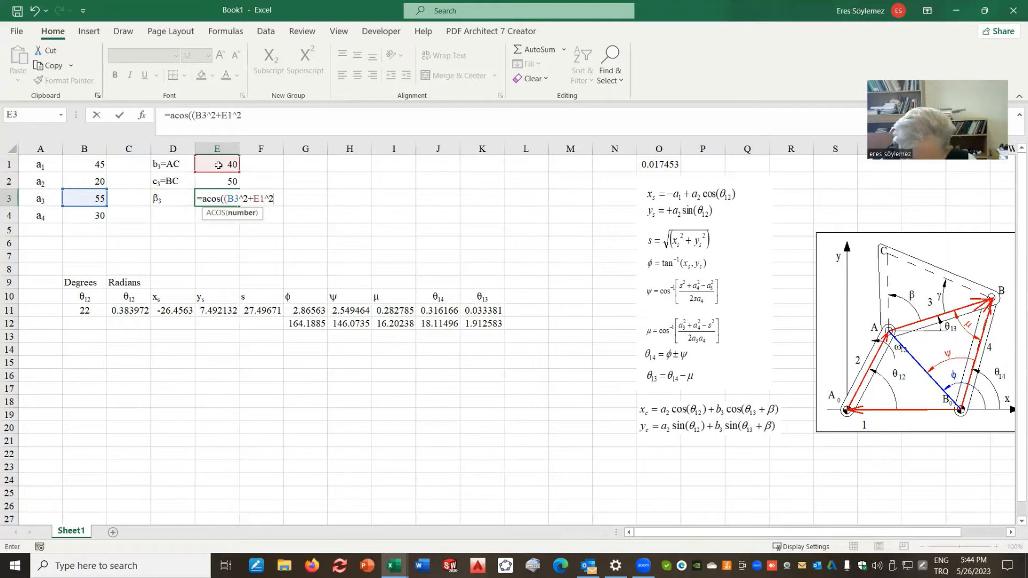
pyautogui.write('-')
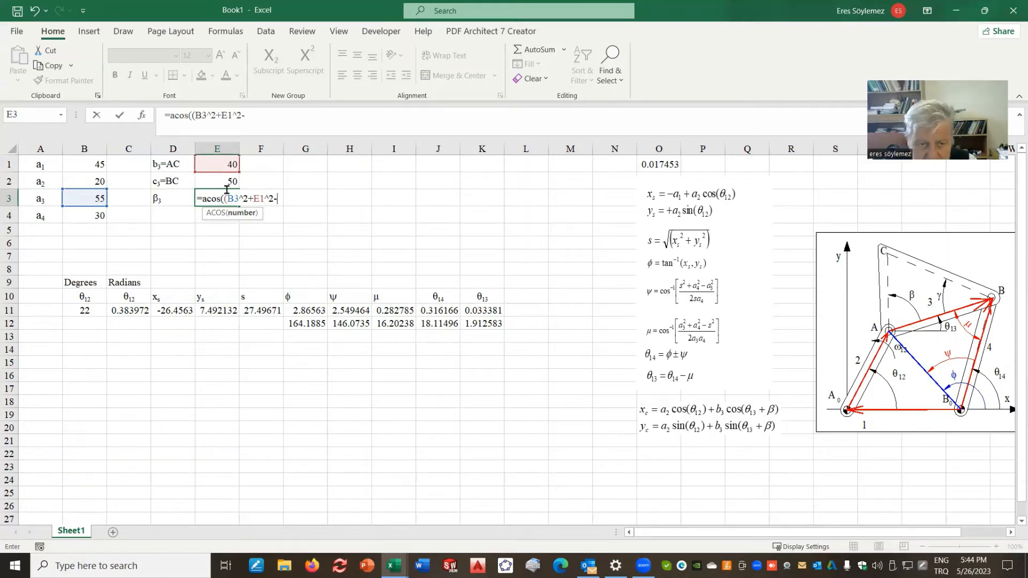
pyautogui.click(230, 182)
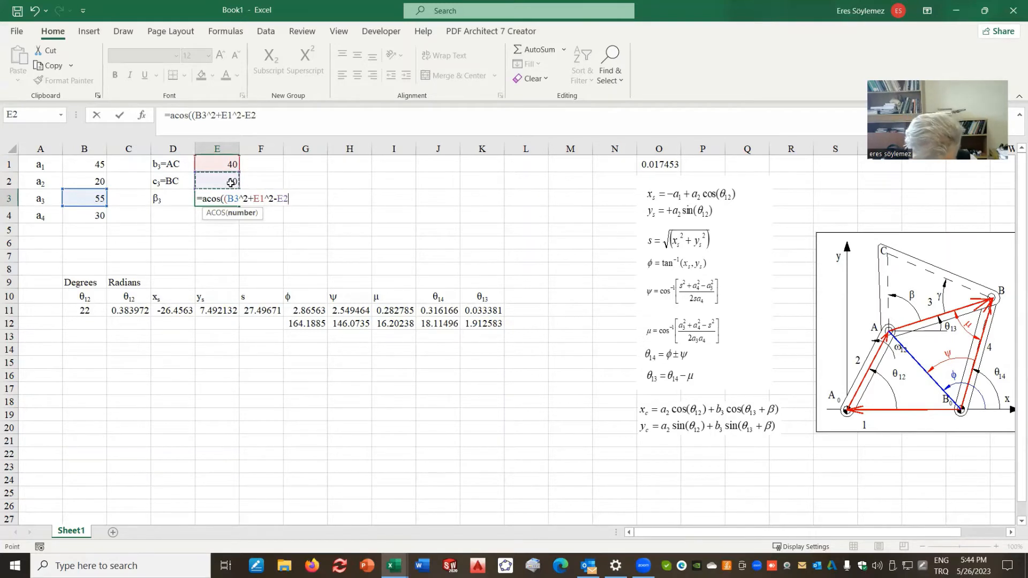
pyautogui.write('^2')
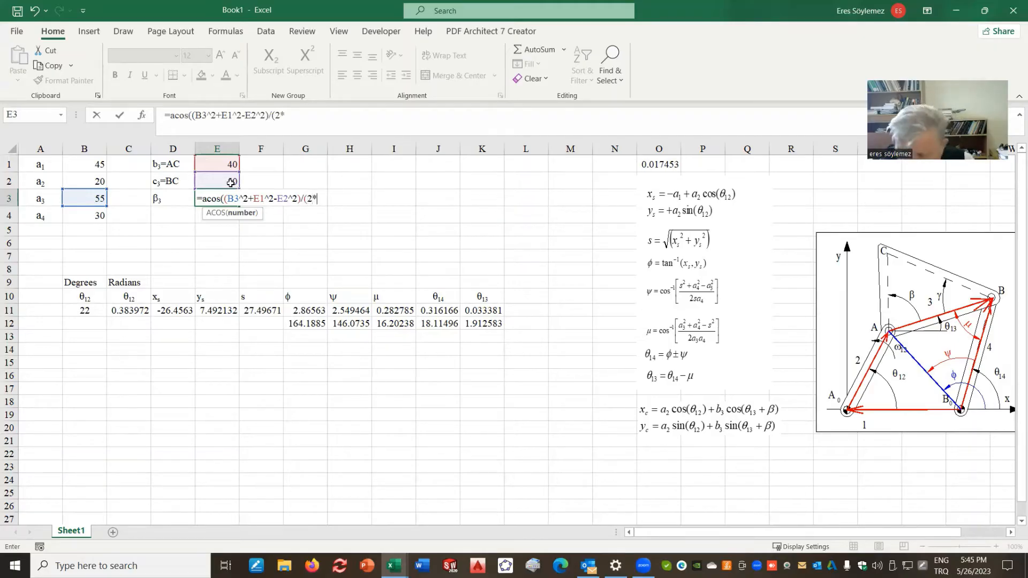
pyautogui.write(')/(2*')
pyautogui.click(86, 199)
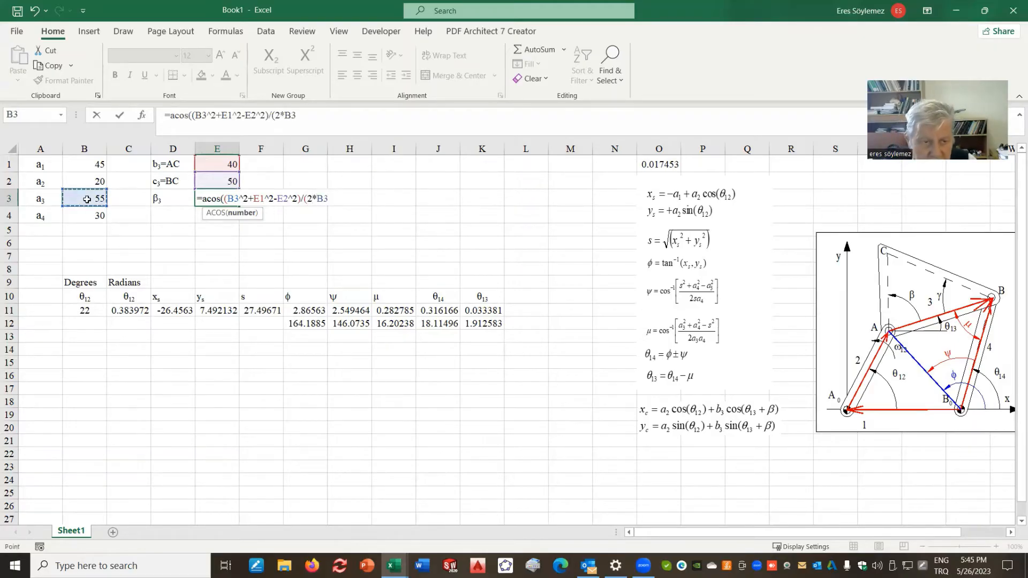
pyautogui.write('*')
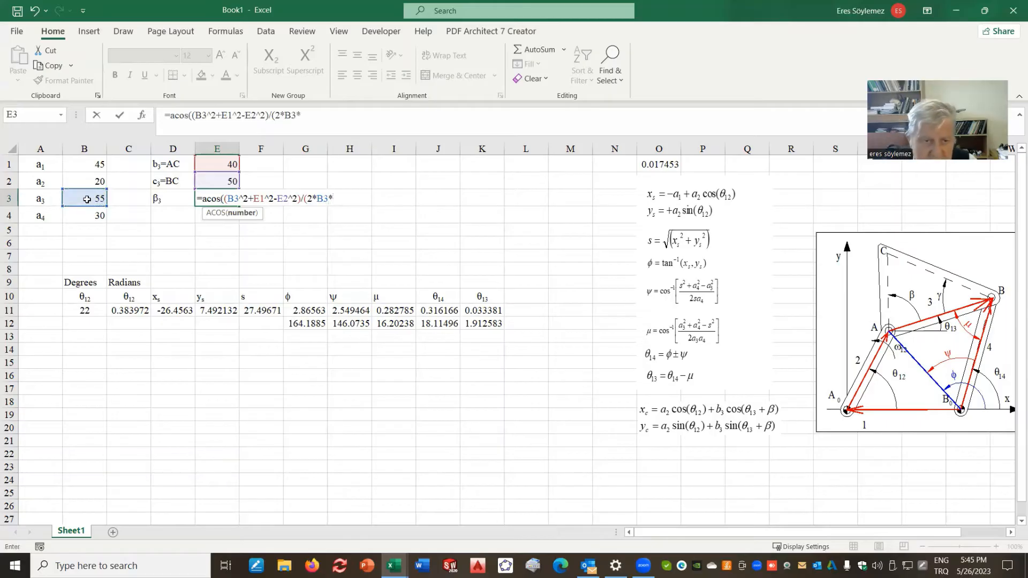
pyautogui.click(231, 165)
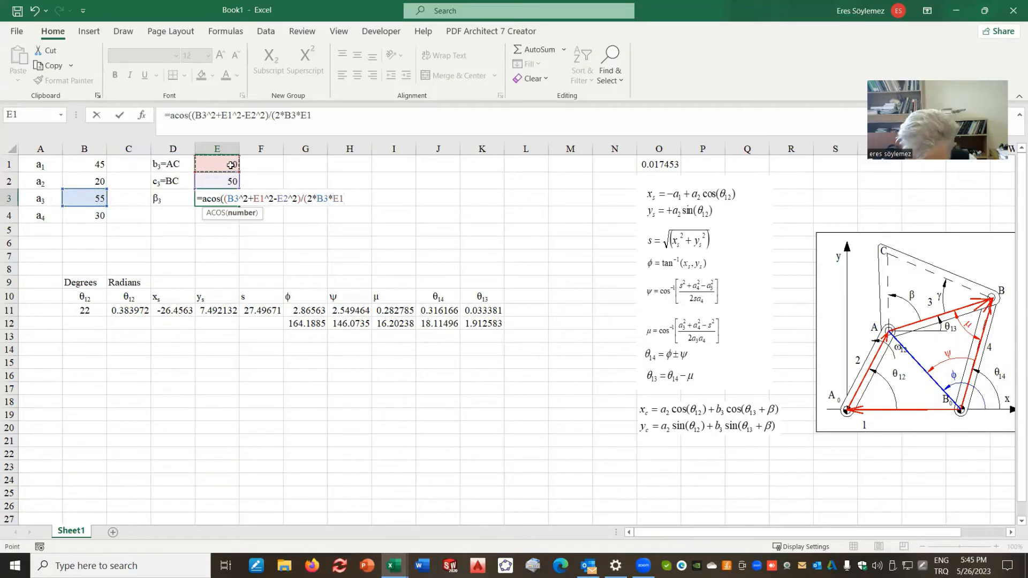
pyautogui.write('))')
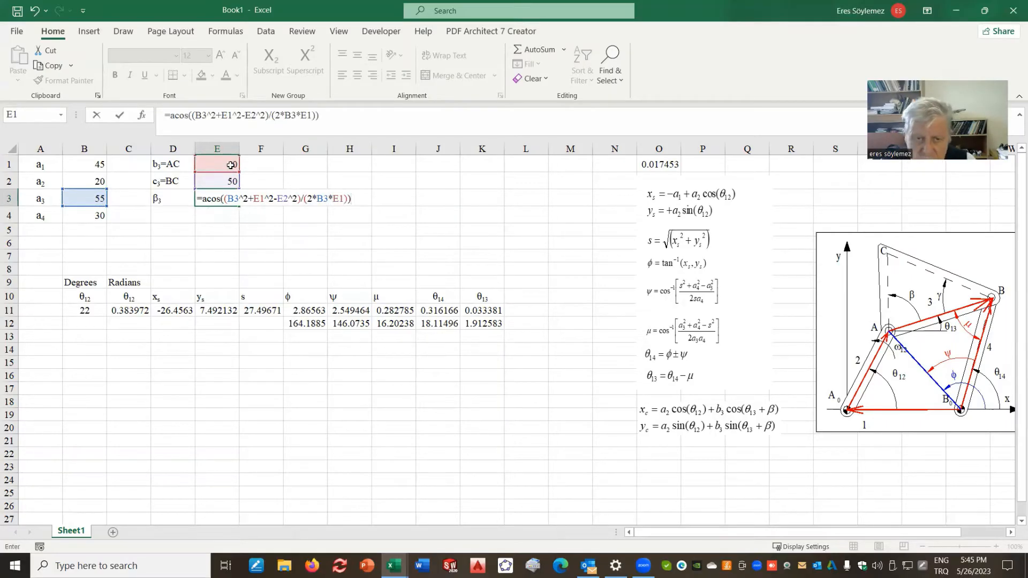
pyautogui.press('Return')
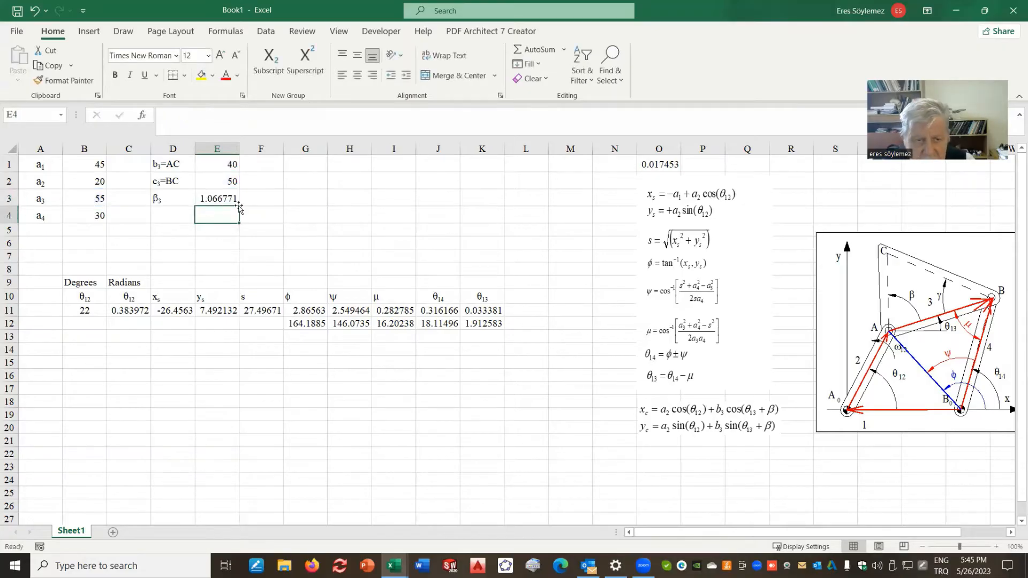
# - Convert β₃ to degrees in F3 with the formula =E3/D_R
pyautogui.click(219, 198)
pyautogui.click(274, 202)
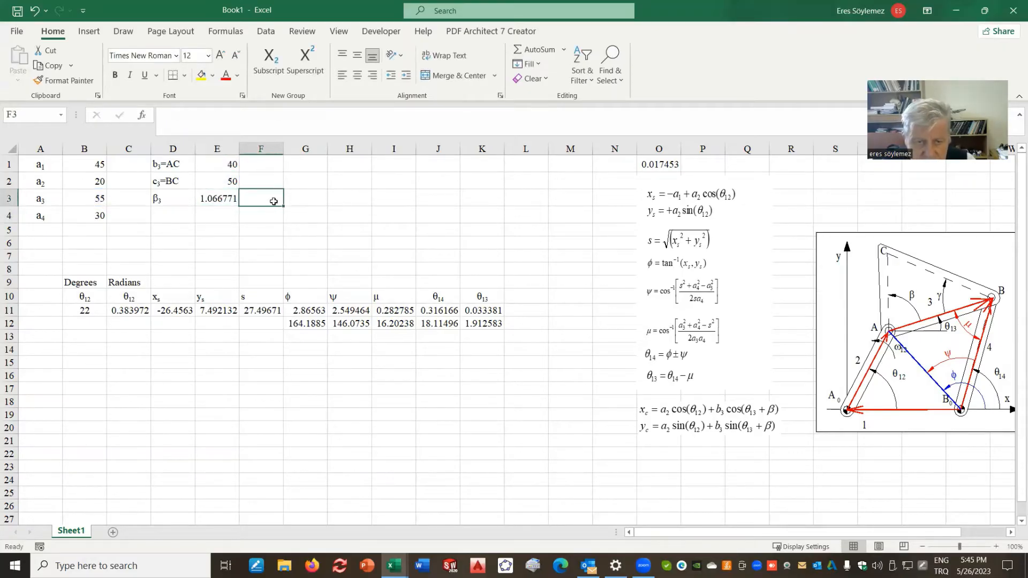
pyautogui.write('=')
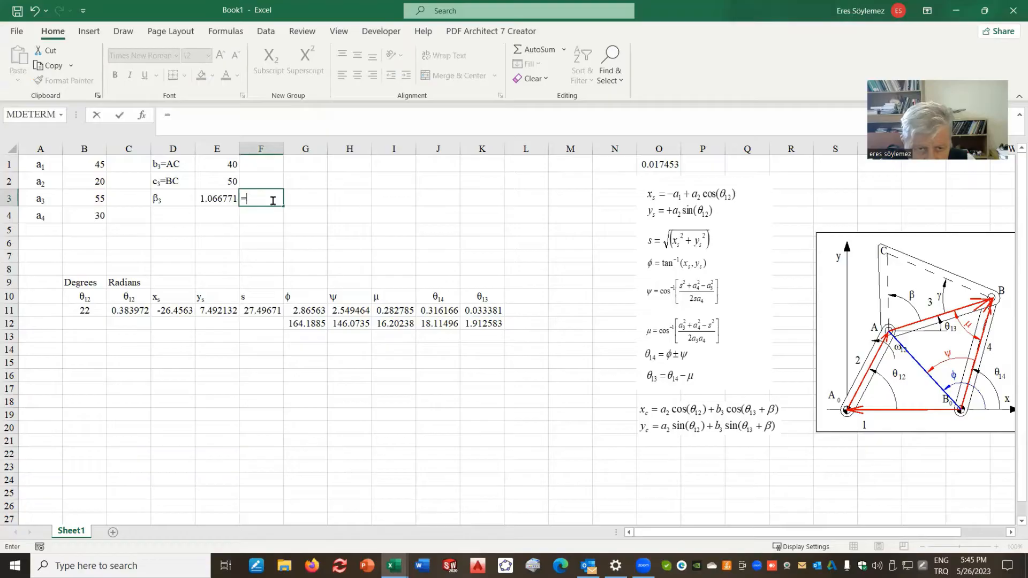
pyautogui.click(215, 199)
pyautogui.write('/')
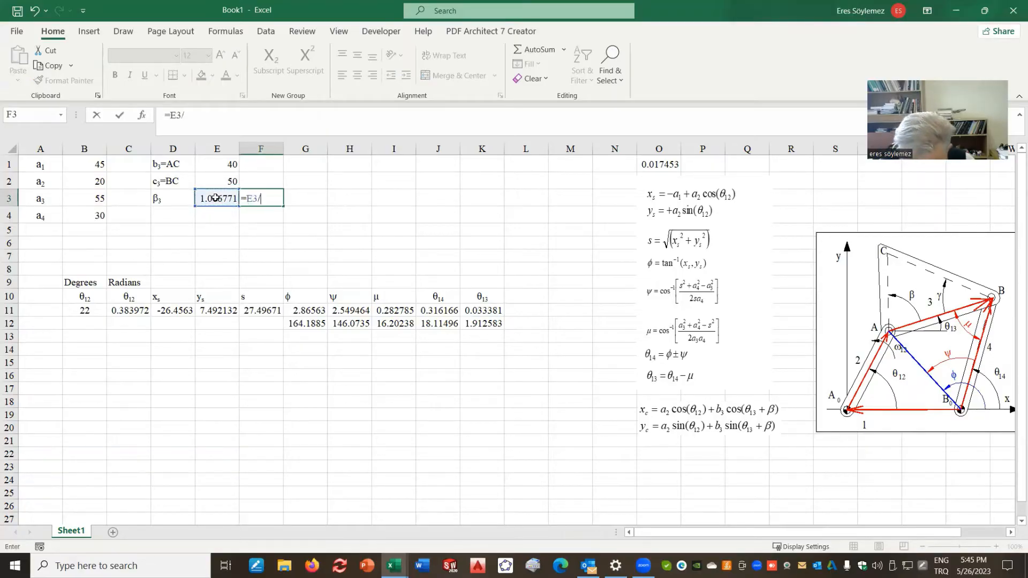
pyautogui.write('D_R')
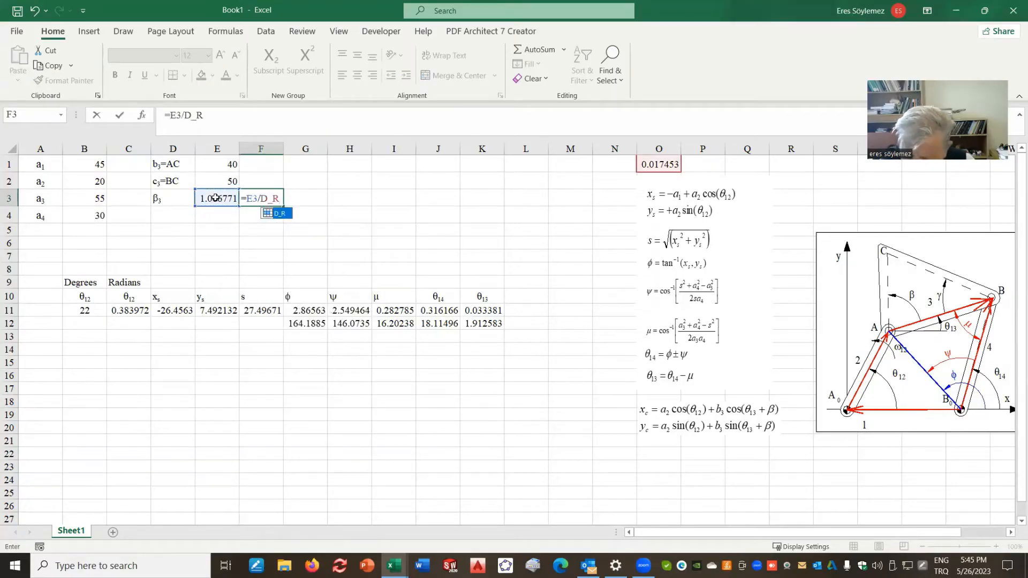
pyautogui.press('Return')
pyautogui.click(231, 370)
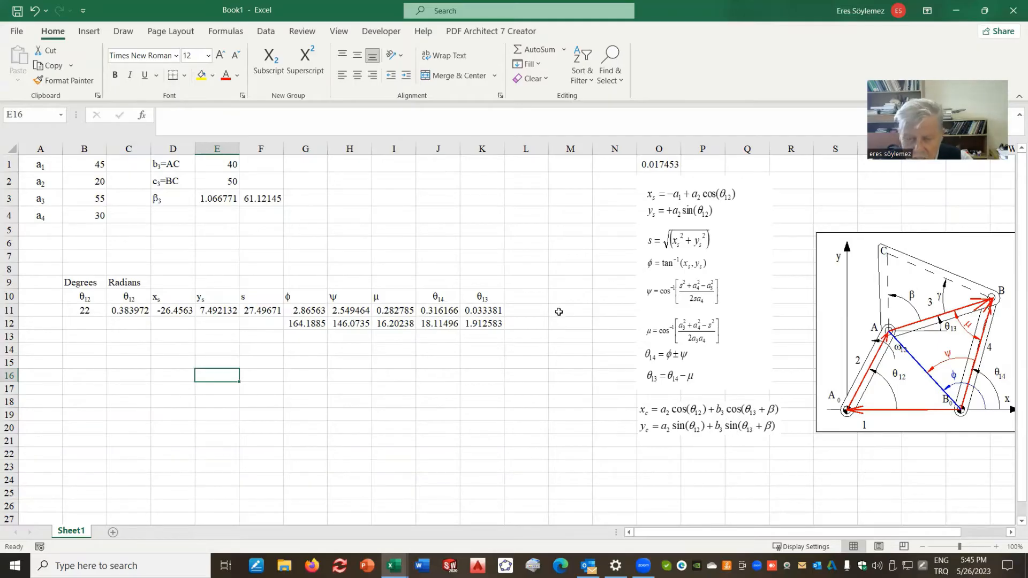
# - Add the coupler point column headings Xc in L10 and Yc in M10
pyautogui.click(525, 296)
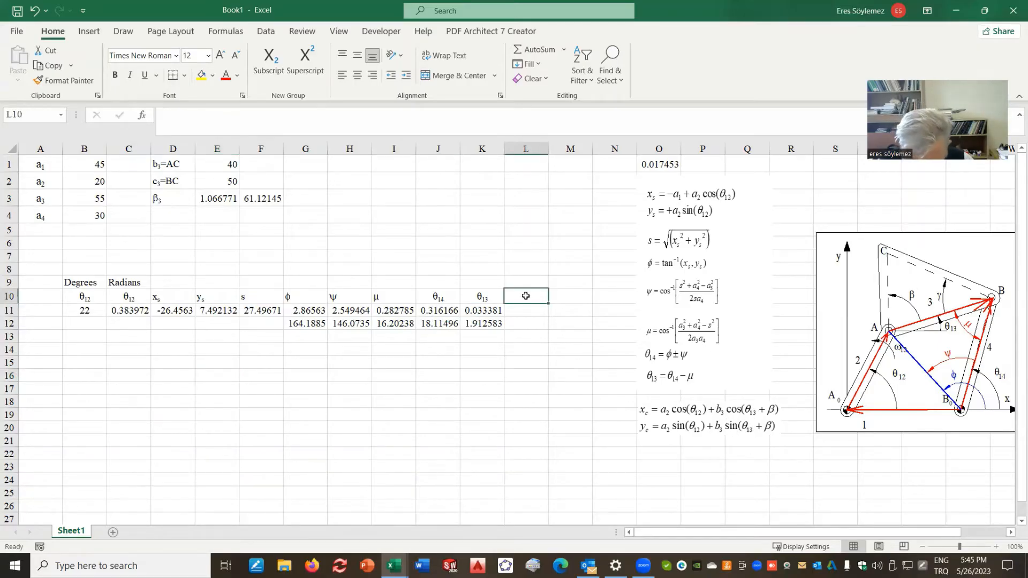
pyautogui.write('Xc')
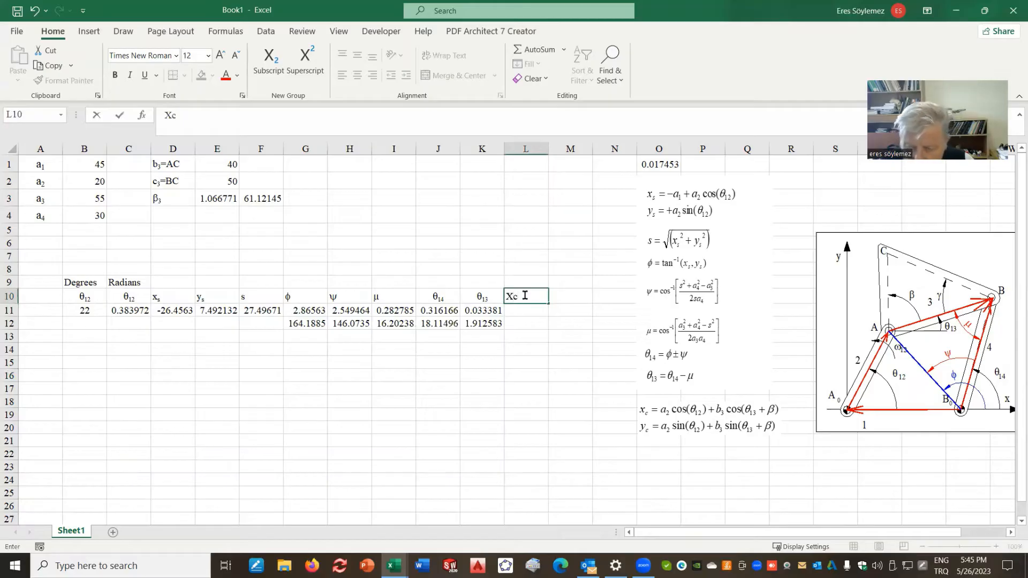
pyautogui.click(568, 297)
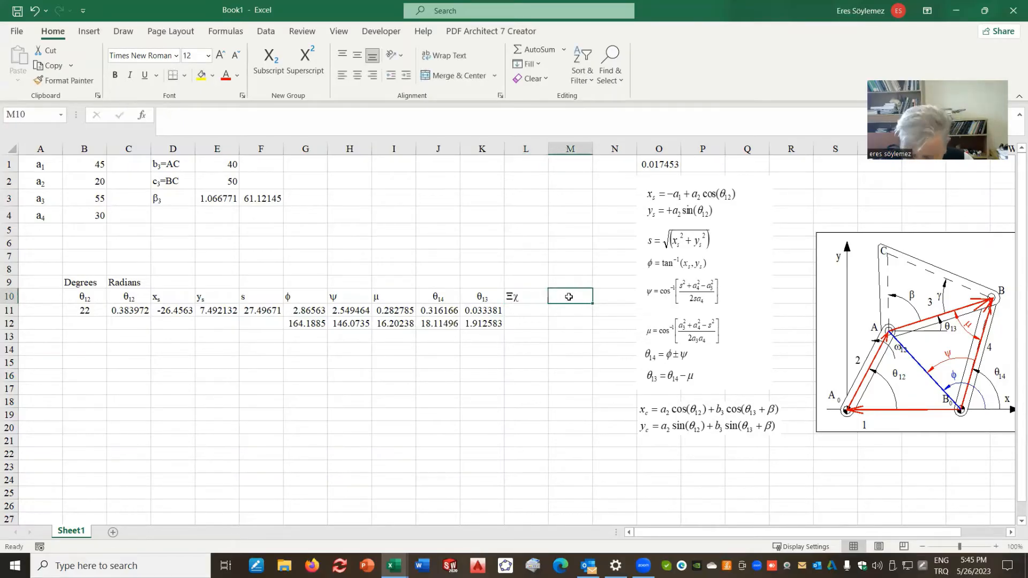
pyautogui.write('Yc')
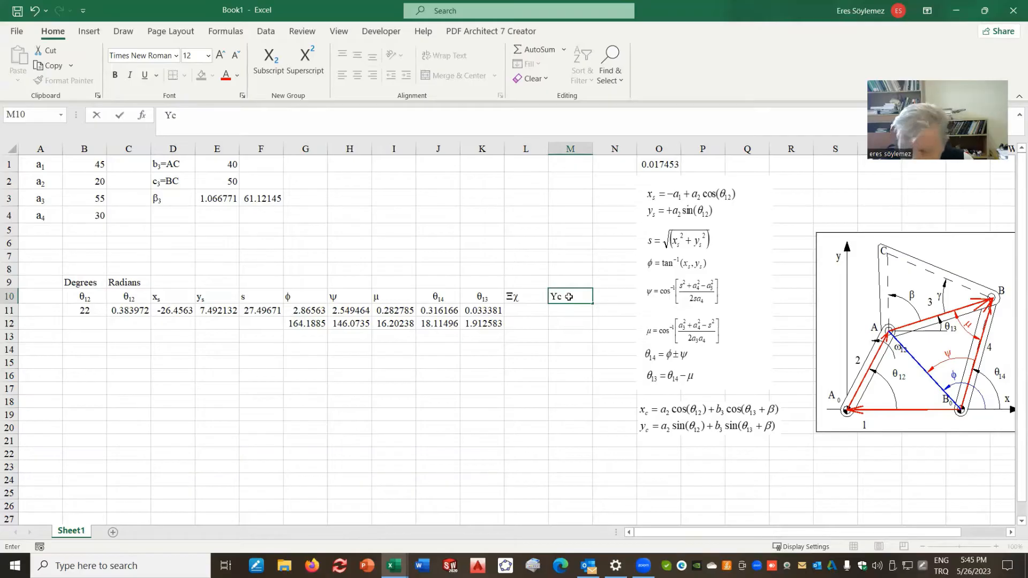
pyautogui.press('Return')
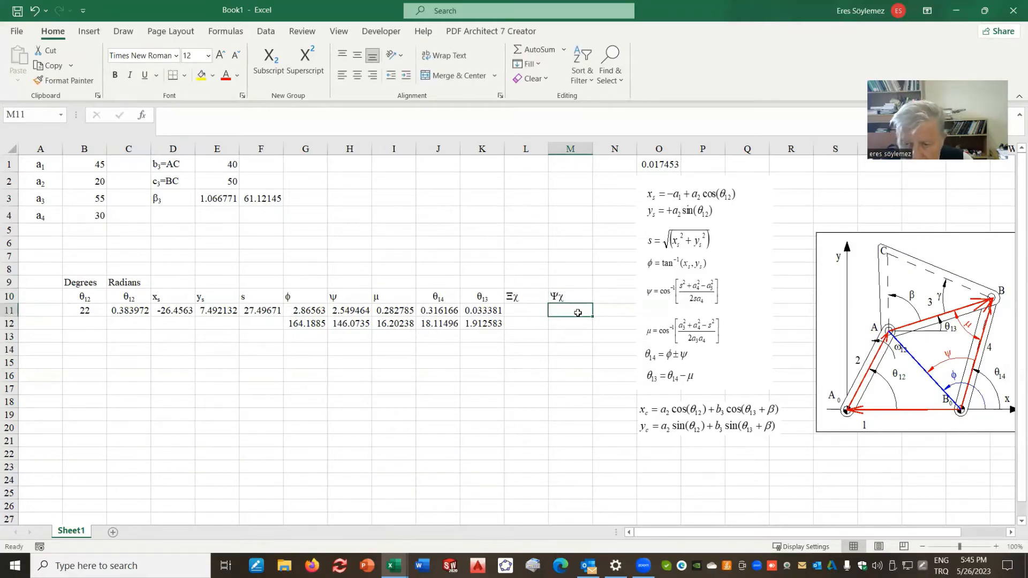
# - Set the font of the Xc and Yc headings in L10:M10 to Times New Roman
pyautogui.moveTo(512, 295); pyautogui.dragTo(568, 298)
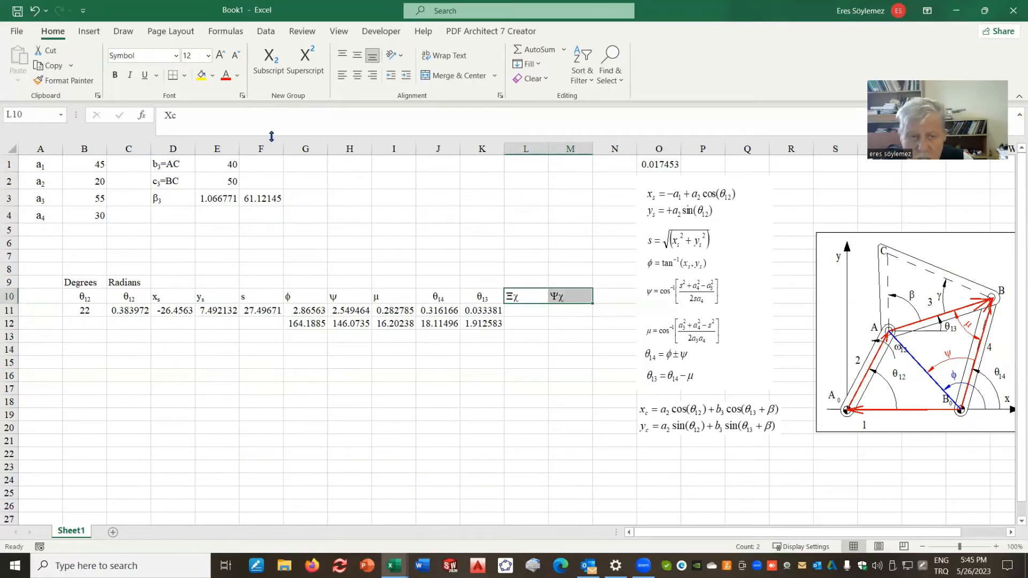
pyautogui.click(174, 57)
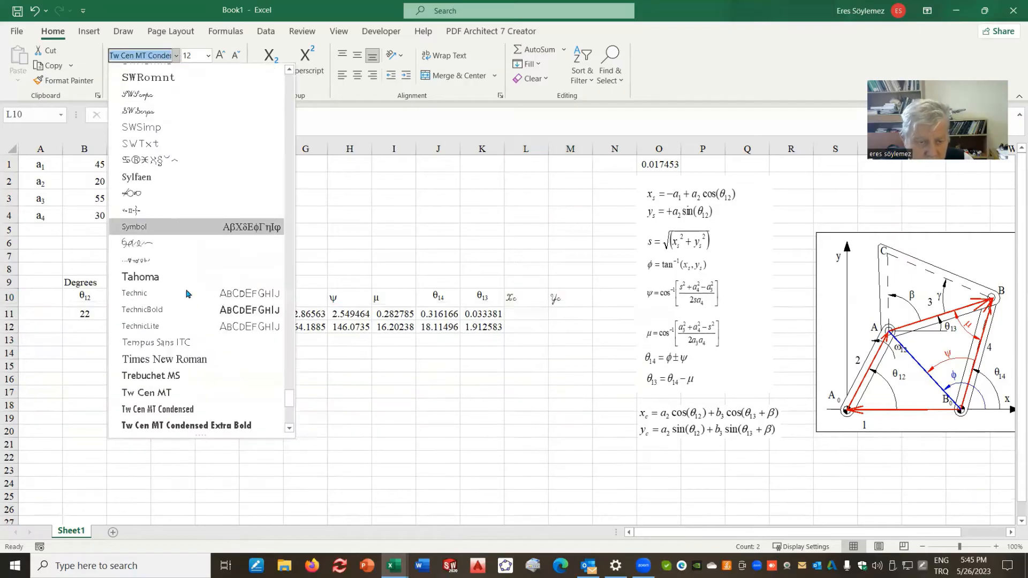
pyautogui.click(194, 355)
pyautogui.click(297, 420)
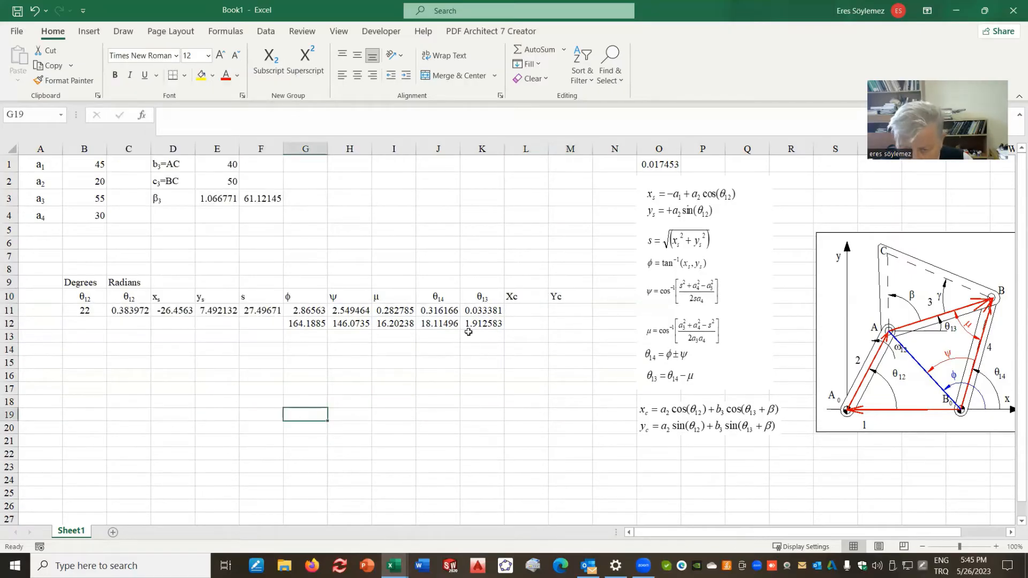
# - Enter the Xc formula =B2*COS(C11)+E1*COS(K11+E3) in L11
pyautogui.click(513, 308)
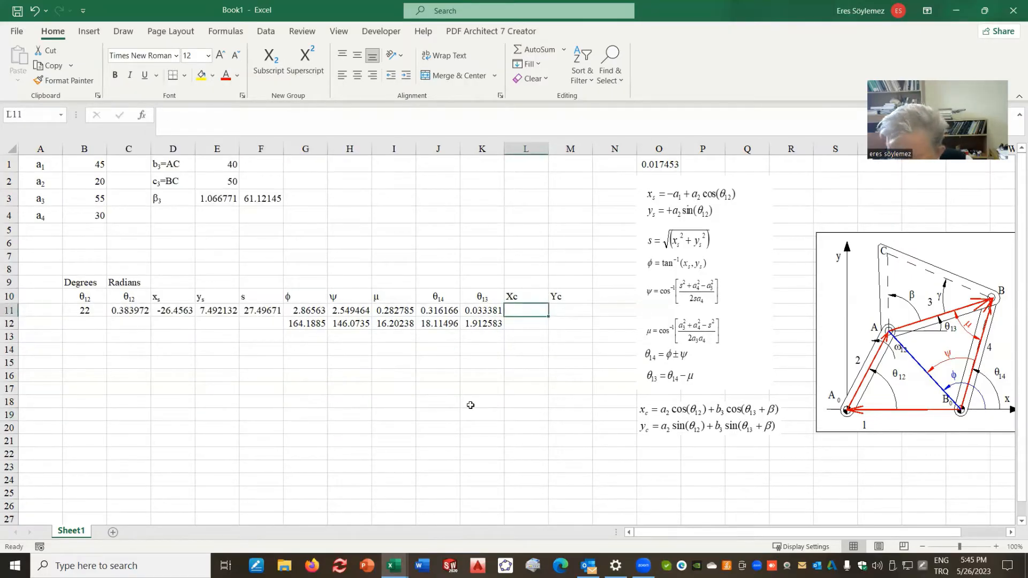
pyautogui.write('=')
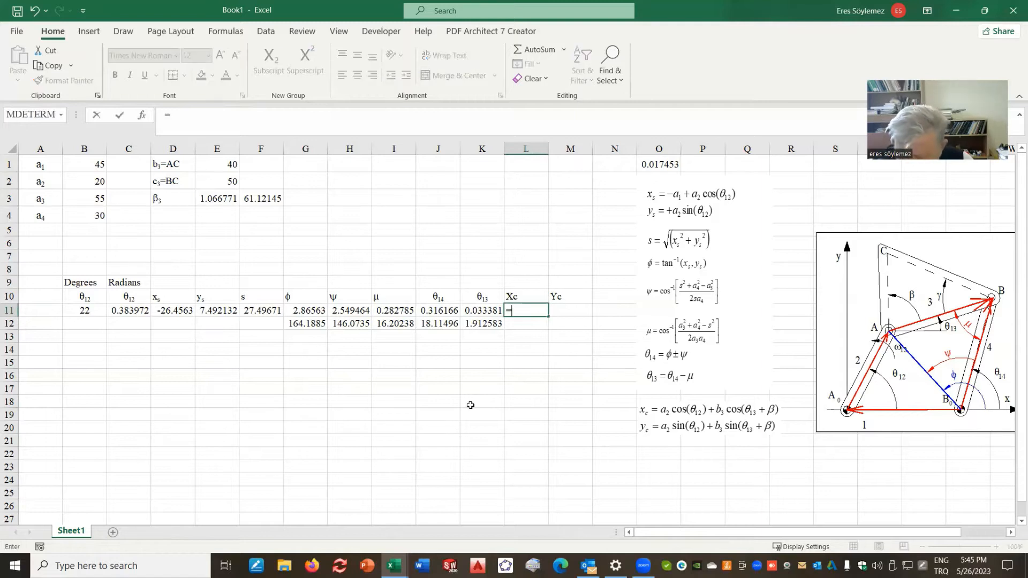
pyautogui.click(94, 184)
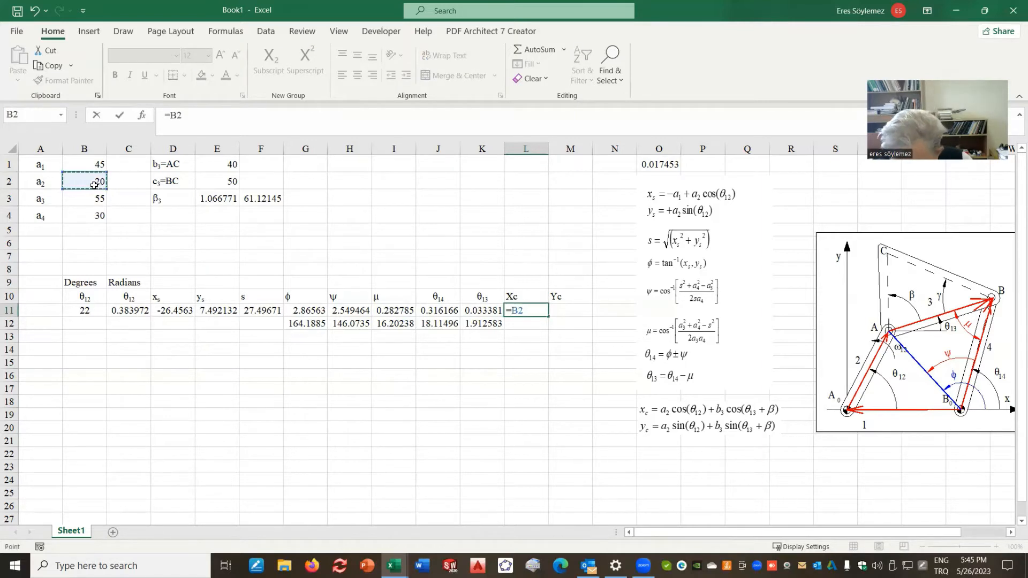
pyautogui.write('*cos(')
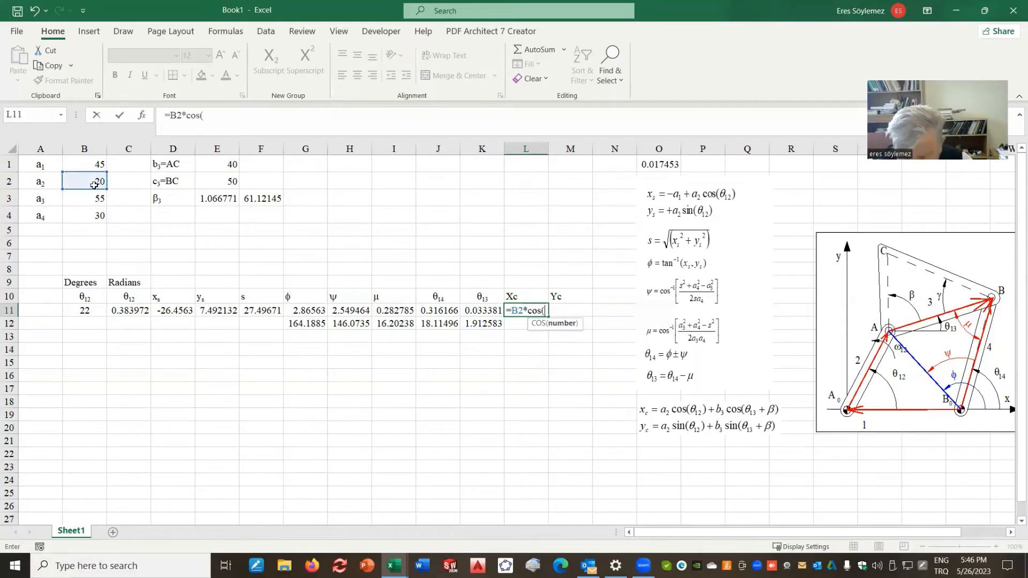
pyautogui.click(115, 312)
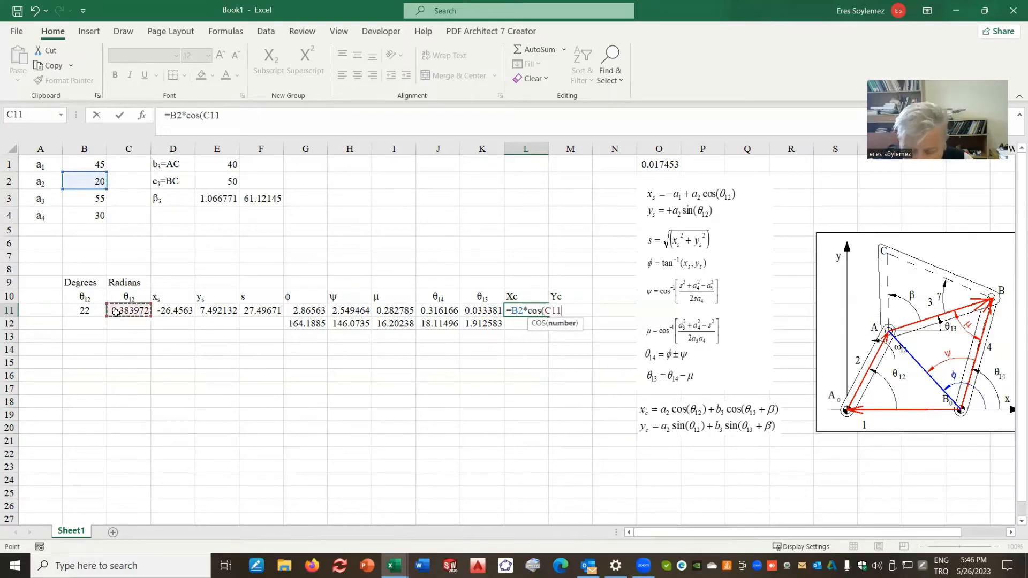
pyautogui.write(')+')
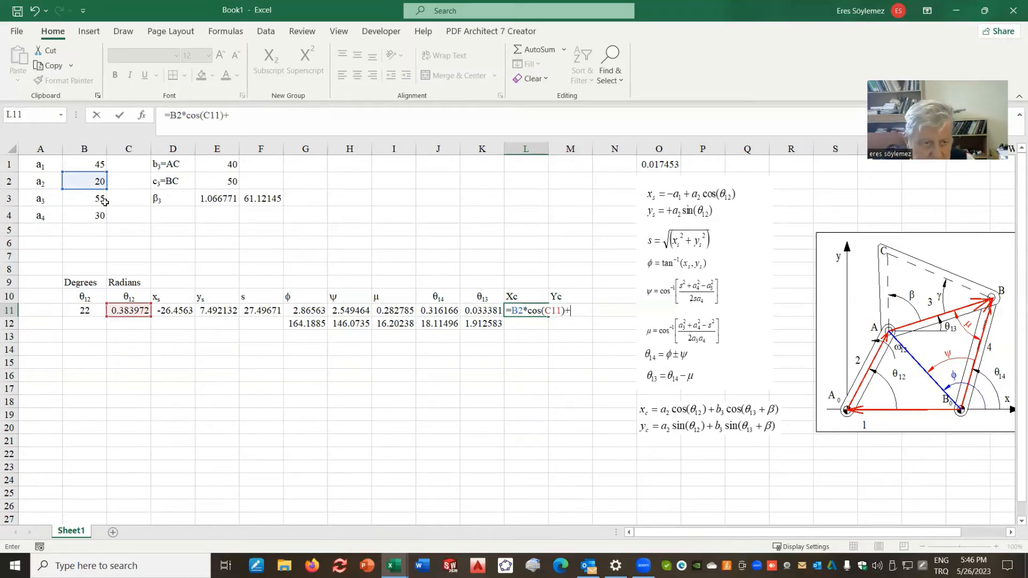
pyautogui.click(234, 165)
pyautogui.write('*')
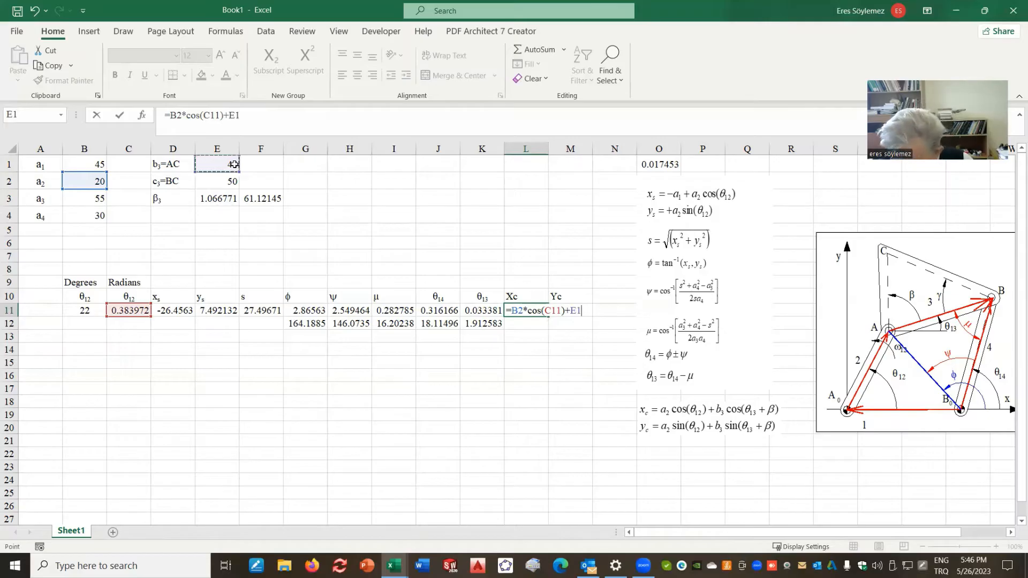
pyautogui.write('cos(')
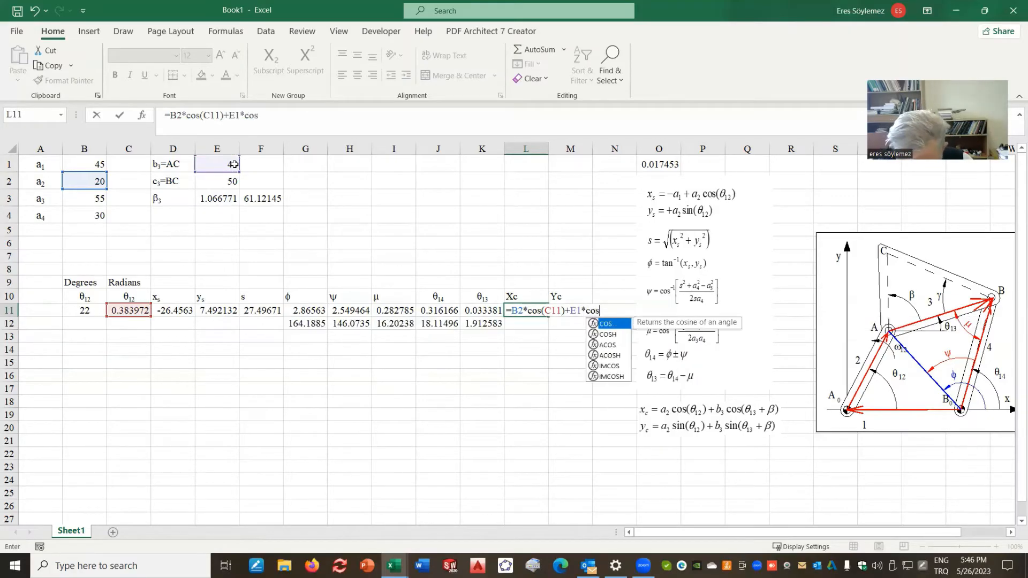
pyautogui.click(481, 312)
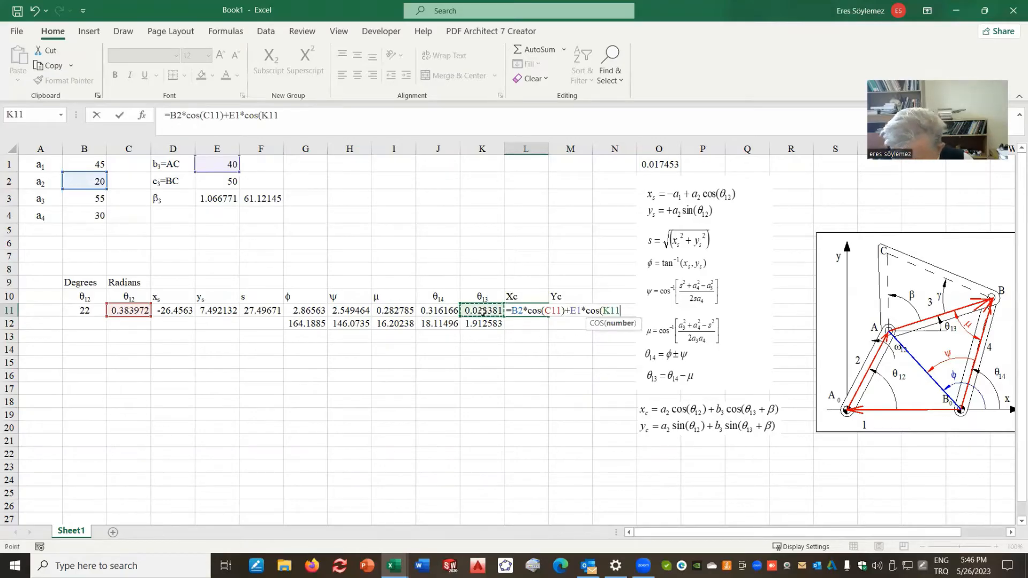
pyautogui.write('+')
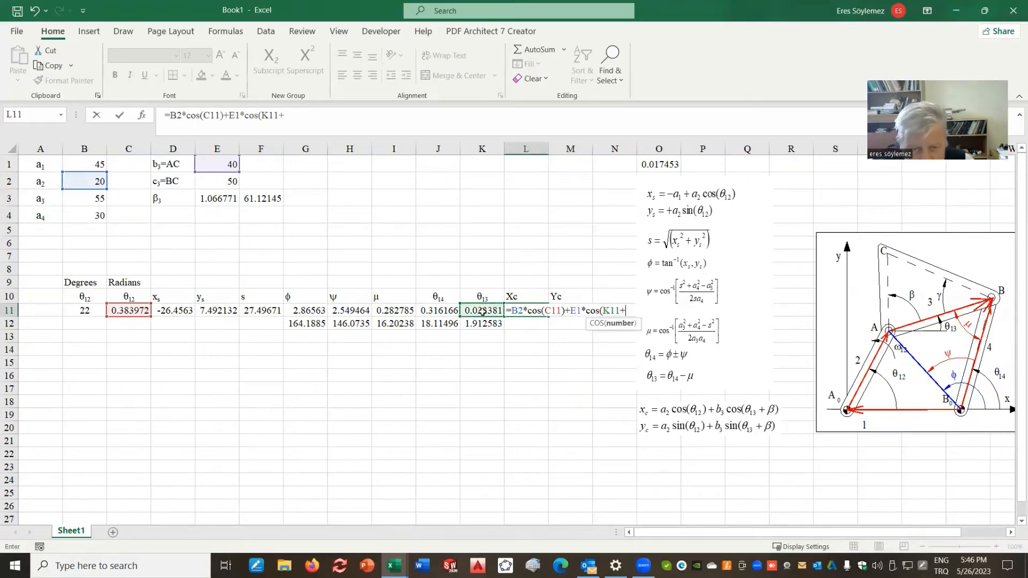
pyautogui.click(219, 198)
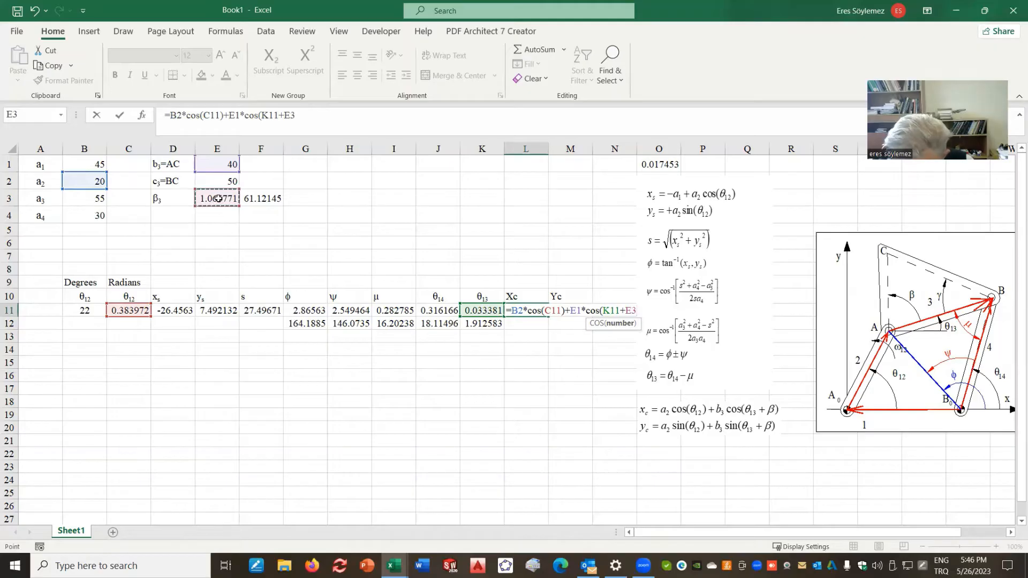
pyautogui.write(')')
pyautogui.press('Return')
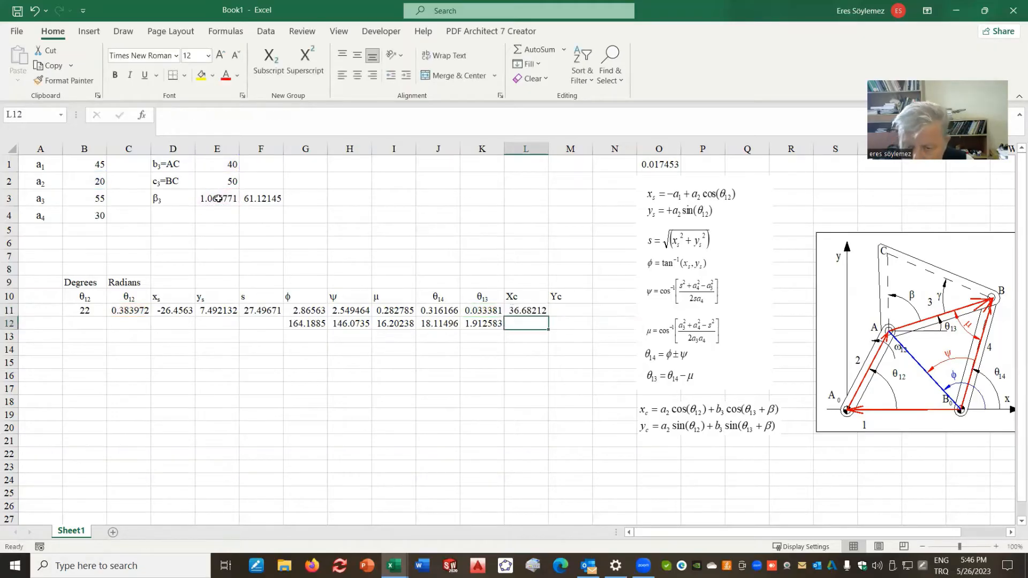
# - Enter the Yc formula =B2*sin(C11)+E1*sim(K11+E3) in M11
pyautogui.click(561, 310)
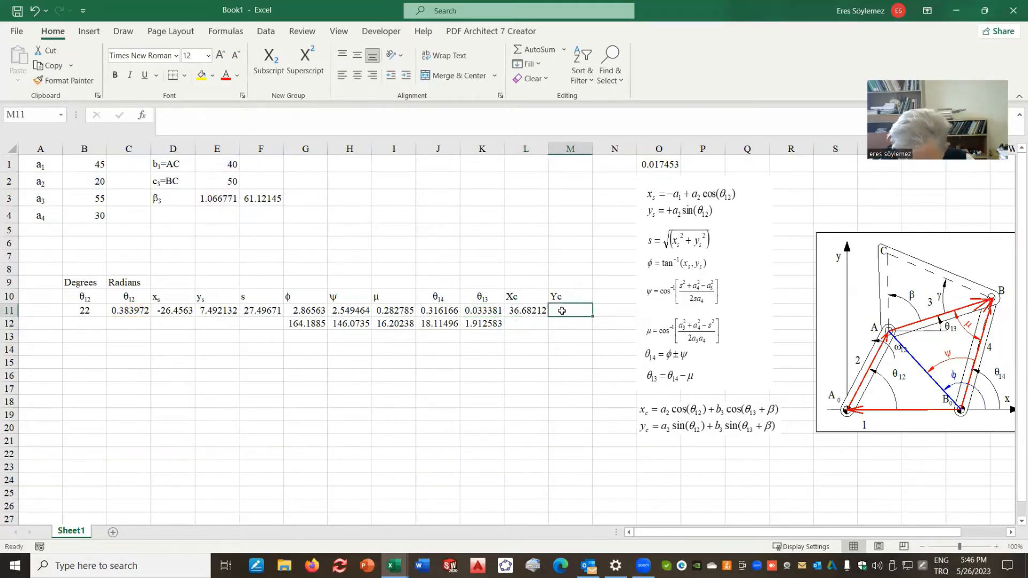
pyautogui.write('=')
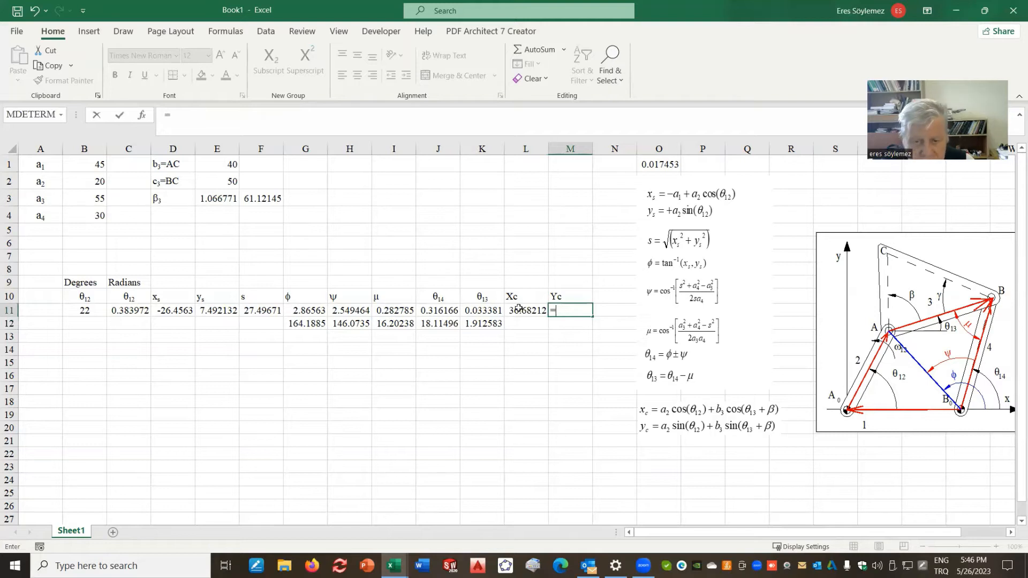
pyautogui.click(87, 184)
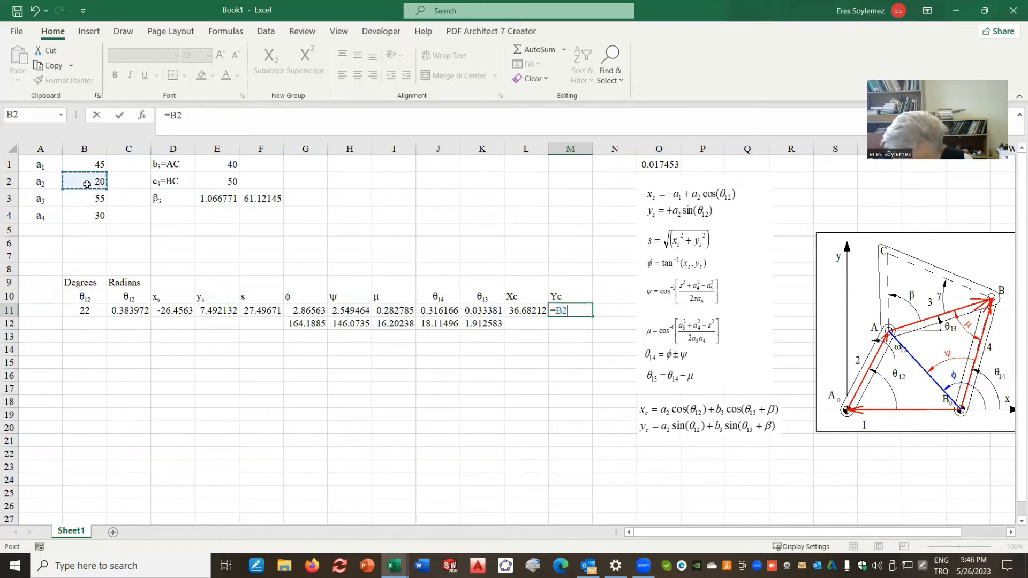
pyautogui.write('*sin(')
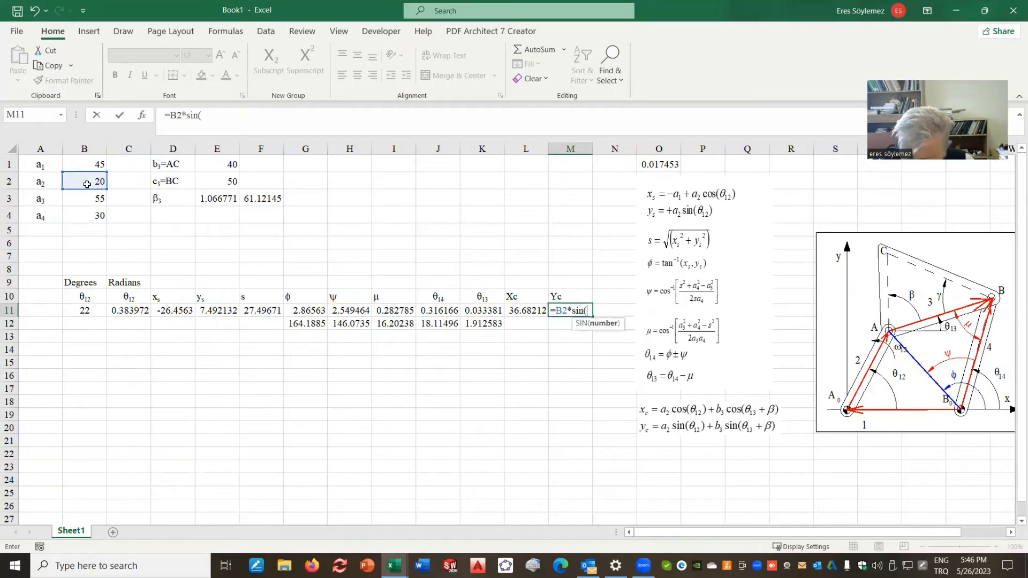
pyautogui.click(140, 316)
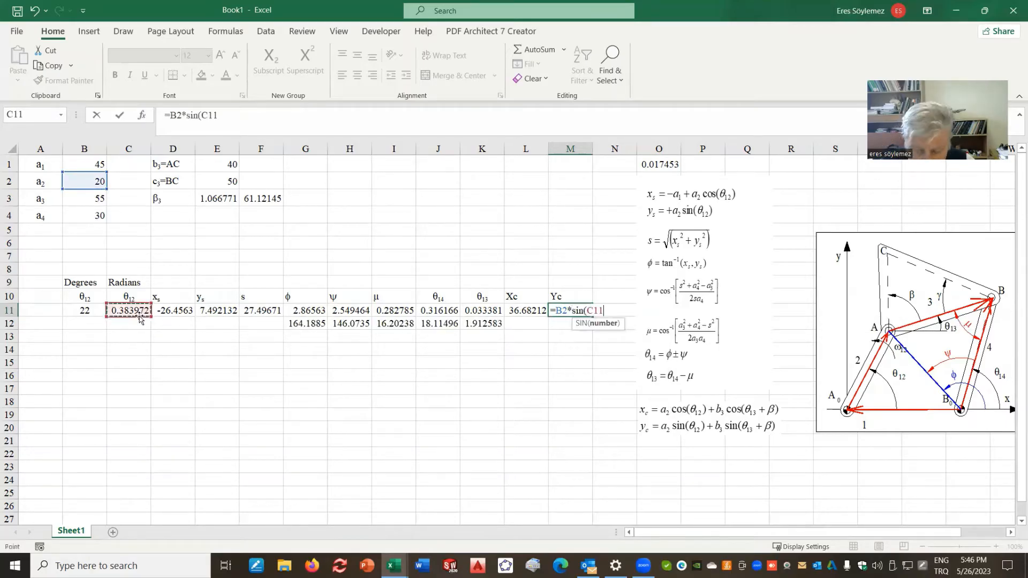
pyautogui.write(')+')
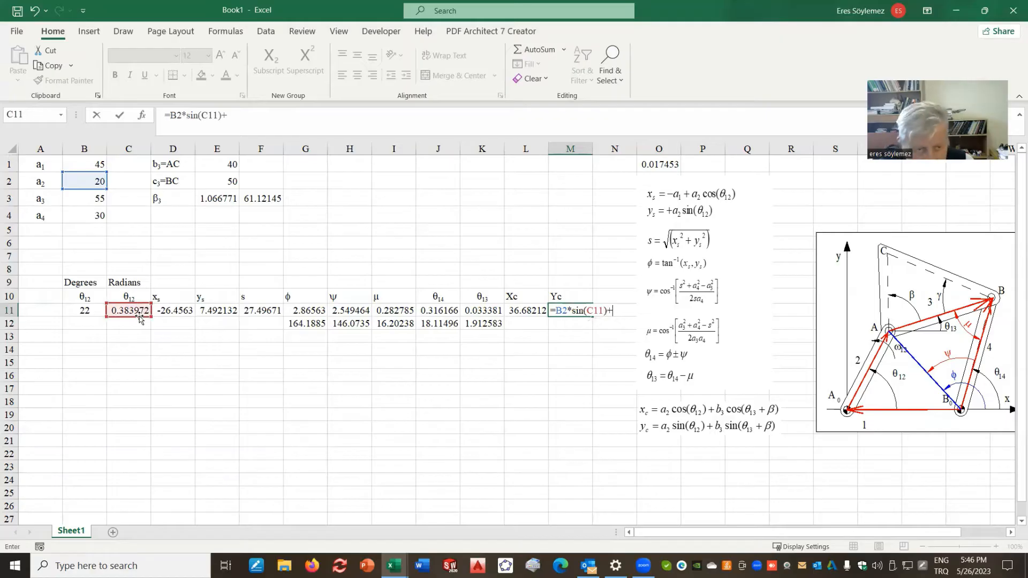
pyautogui.click(228, 164)
pyautogui.write('*si')
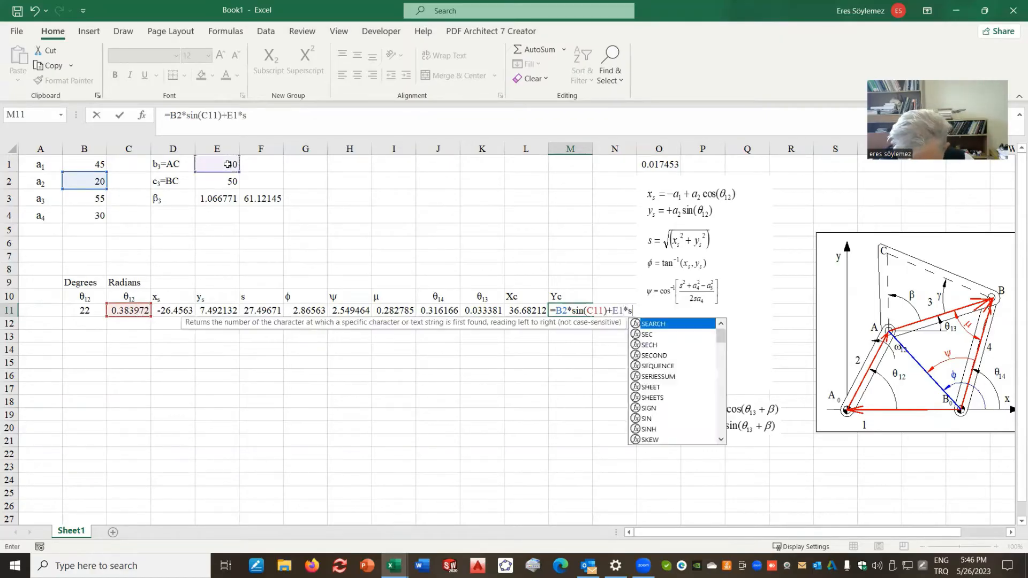
pyautogui.write('m')
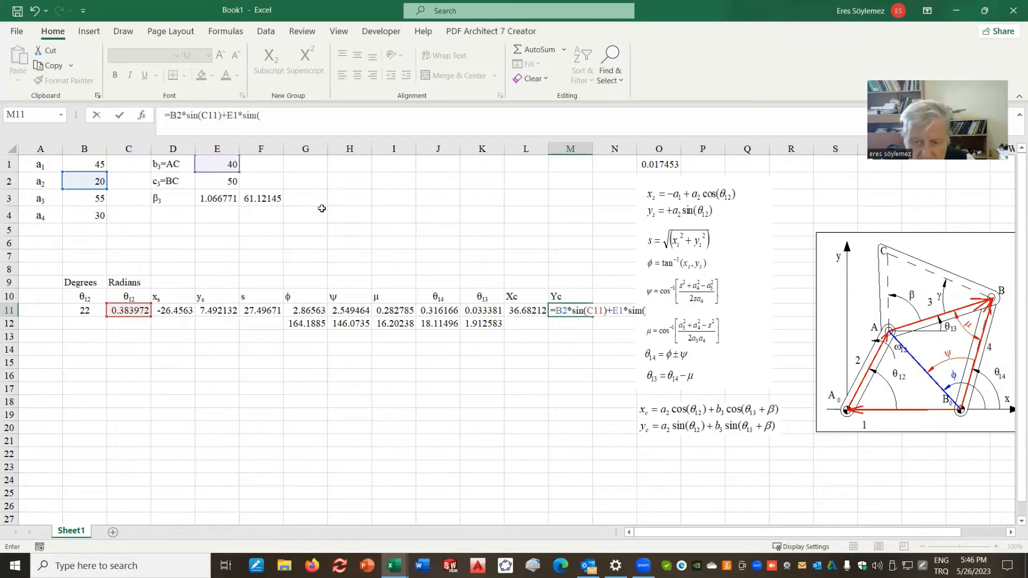
pyautogui.write('(')
pyautogui.click(478, 310)
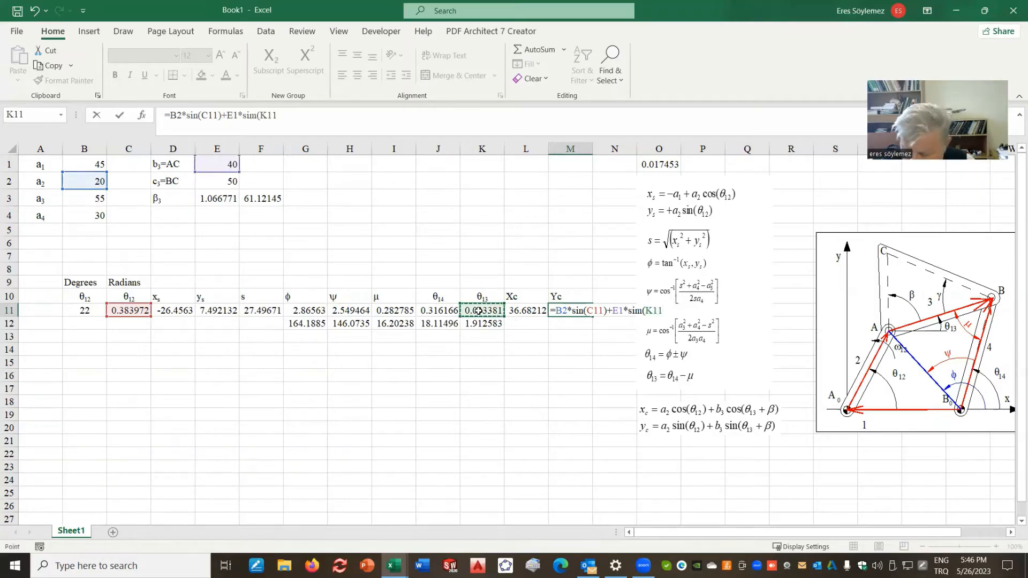
pyautogui.write('+')
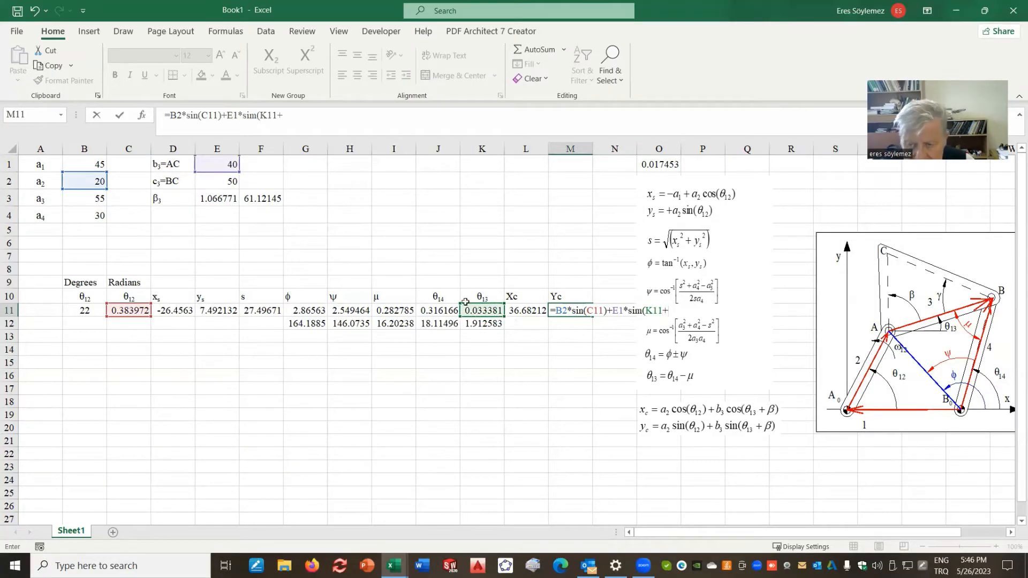
pyautogui.click(217, 201)
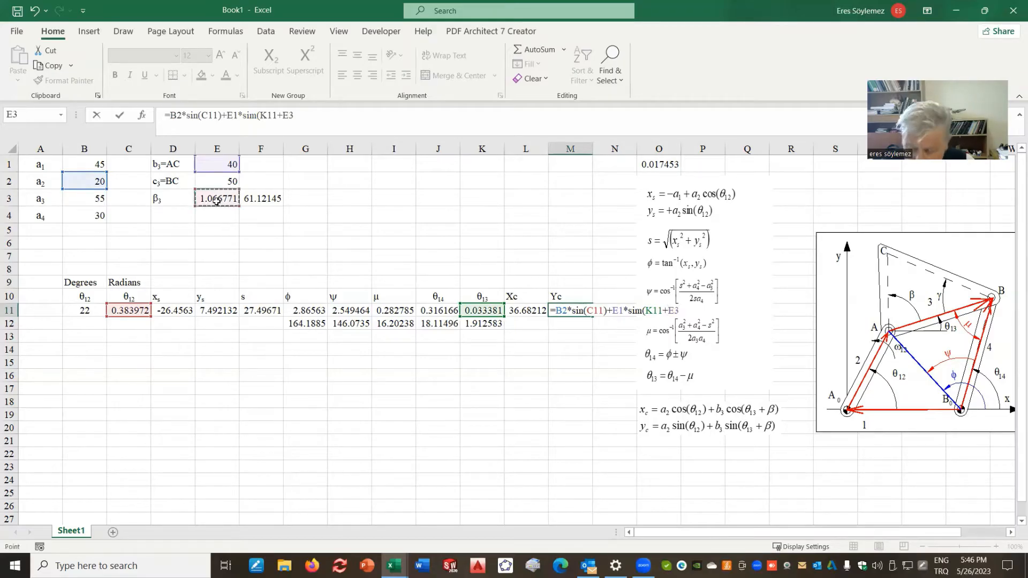
pyautogui.write(')')
pyautogui.press('Return')
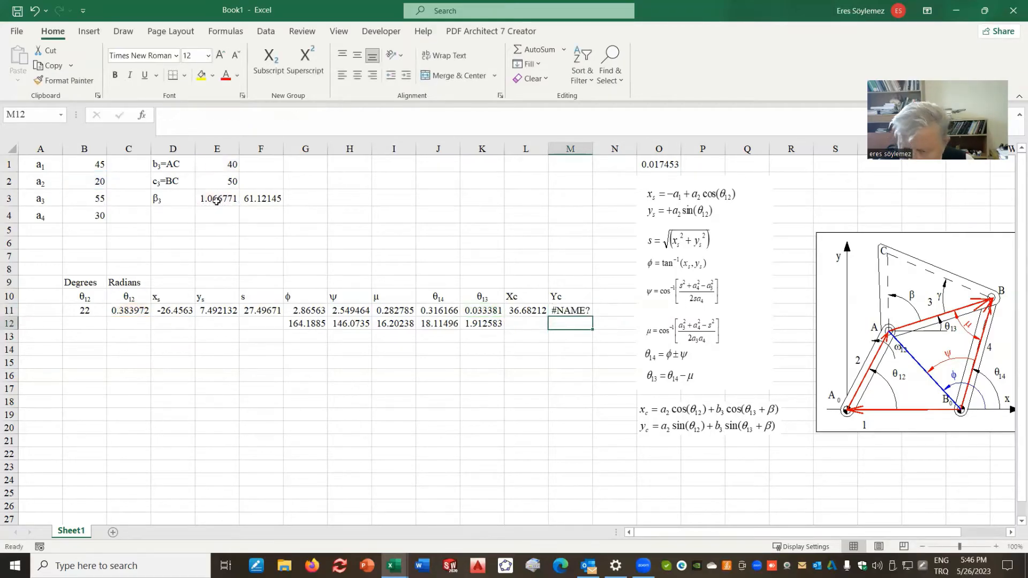
# - Correct the misspelled function sim to sin in the Yc formula in M11
pyautogui.click(550, 308)
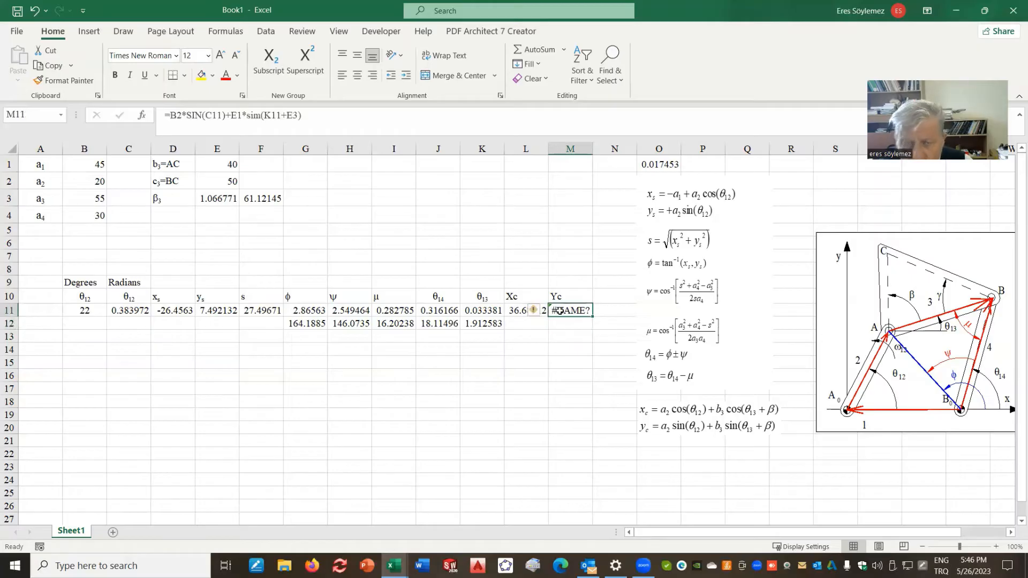
pyautogui.click(262, 115)
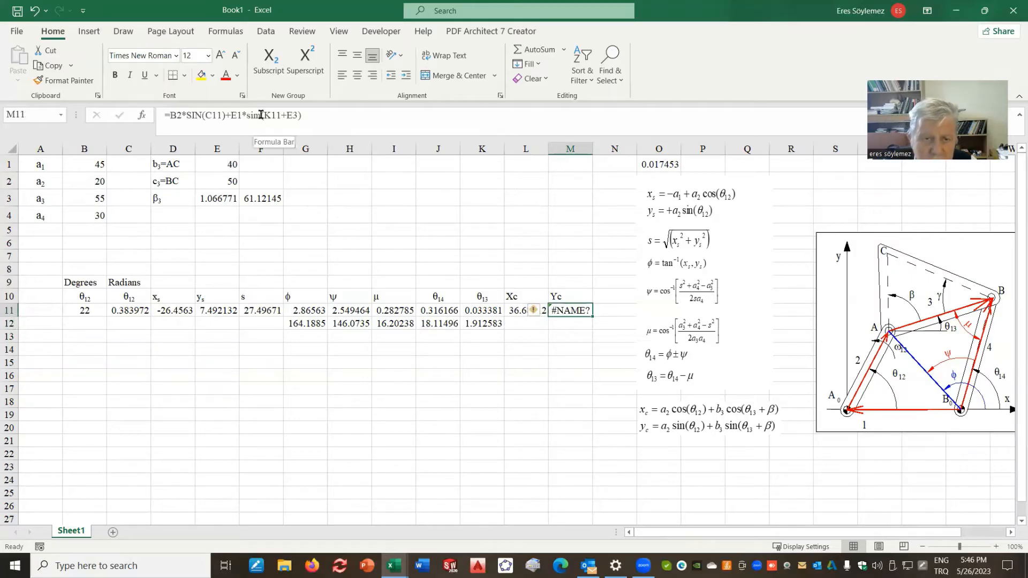
pyautogui.press('BackSpace')
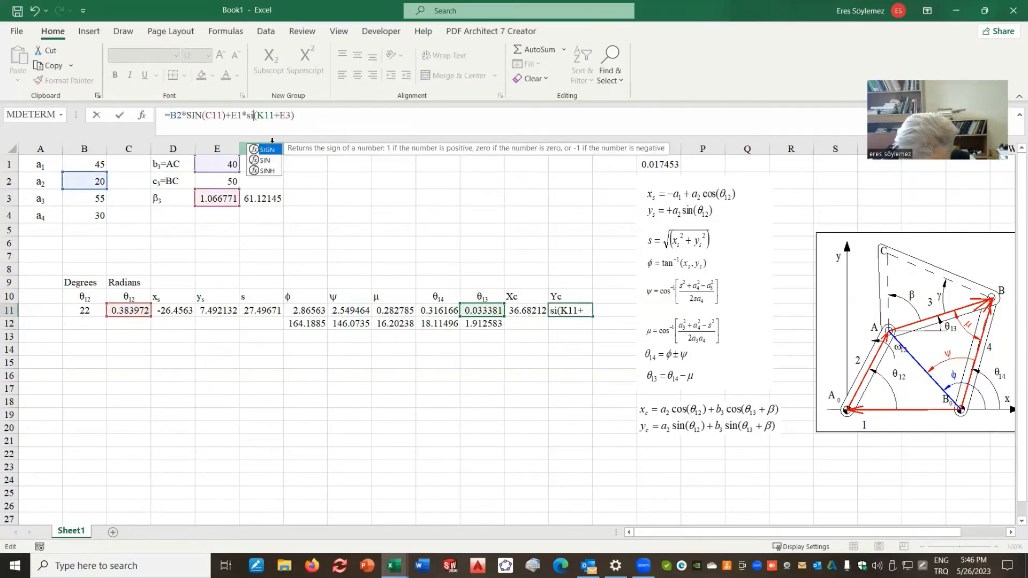
pyautogui.write('n')
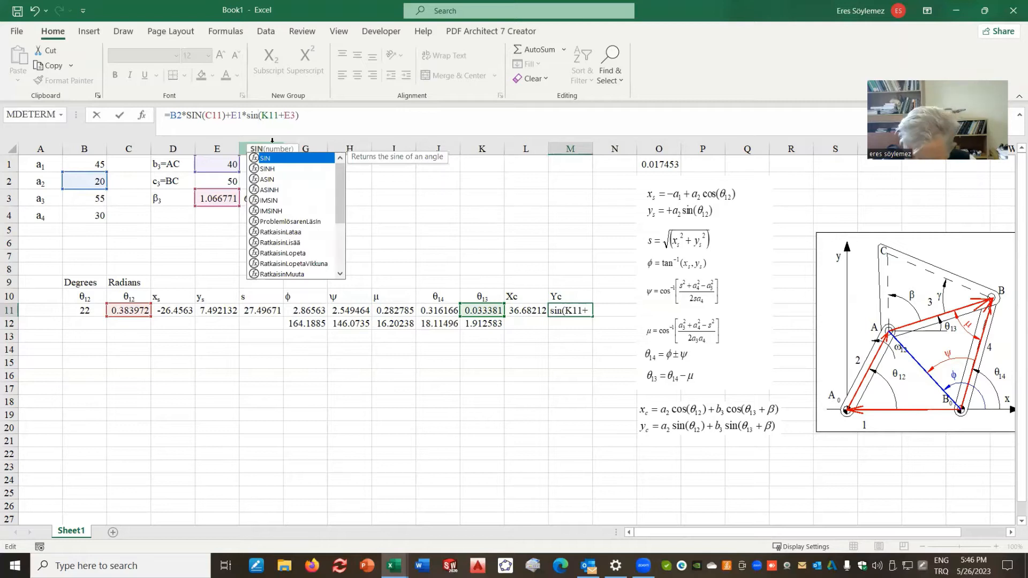
pyautogui.press('Return')
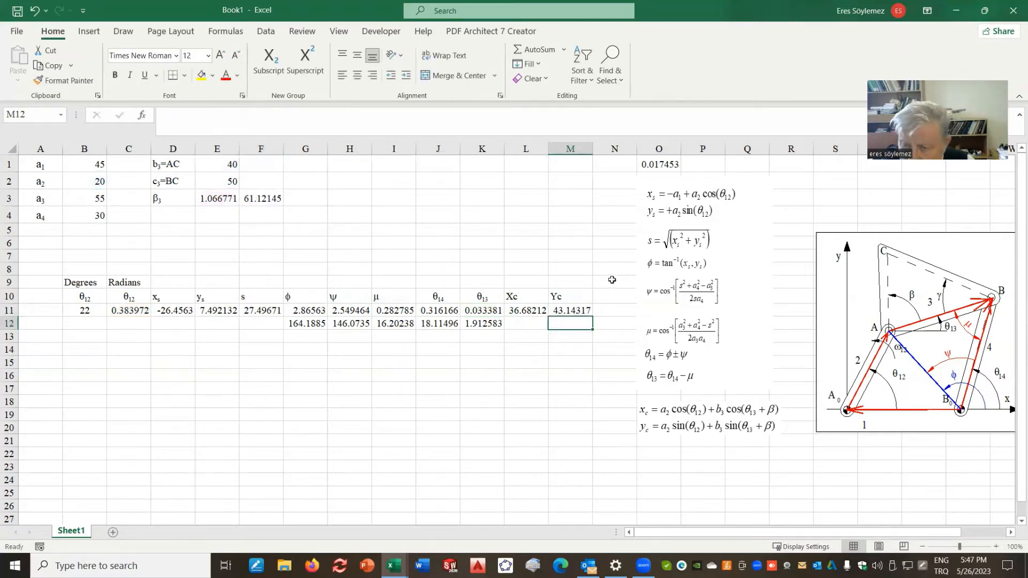
pyautogui.click(649, 266)
pyautogui.click(539, 411)
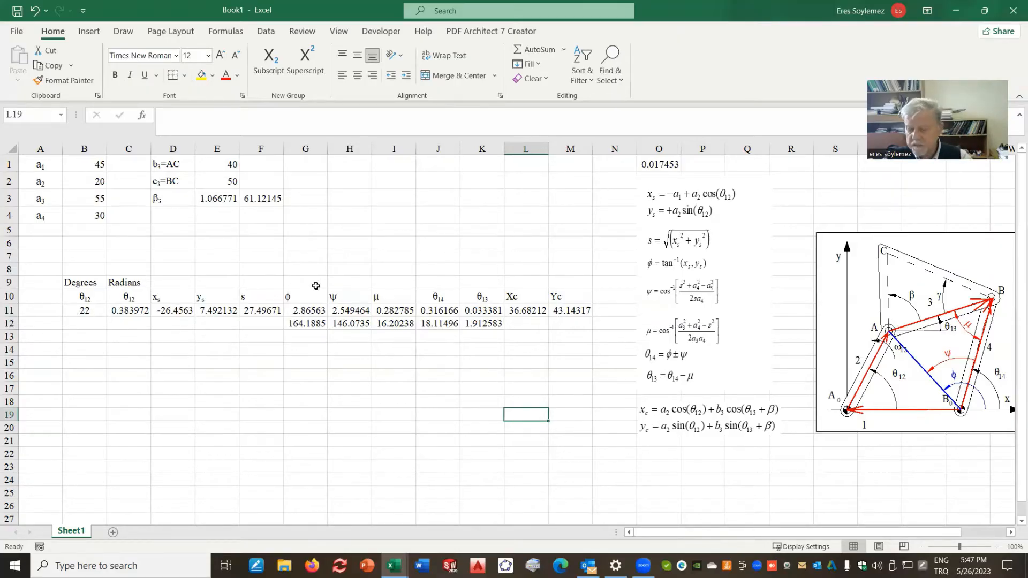
# - Set the crank angle θ12 in B11 to 30 degrees
pyautogui.click(79, 315)
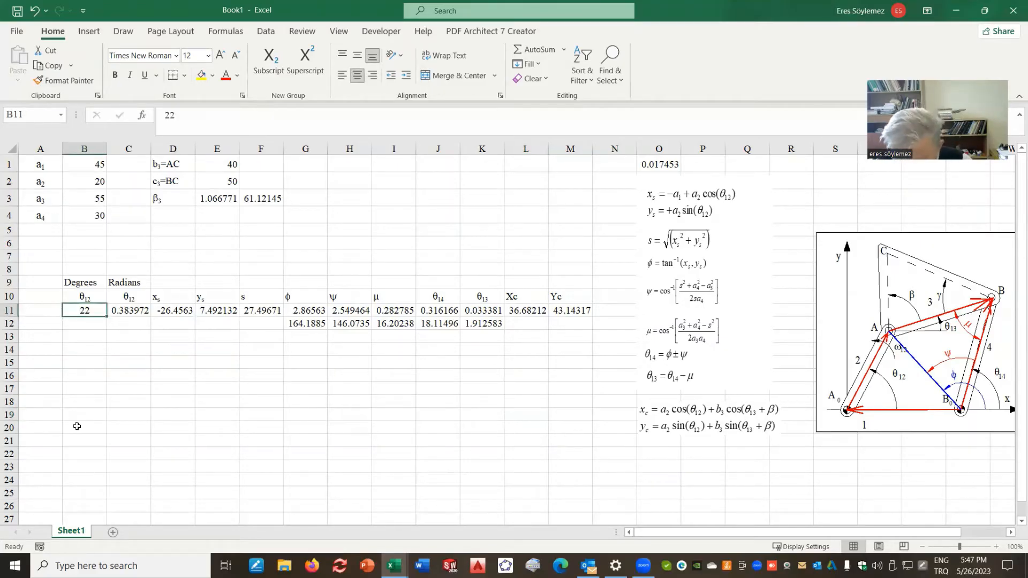
pyautogui.write('30')
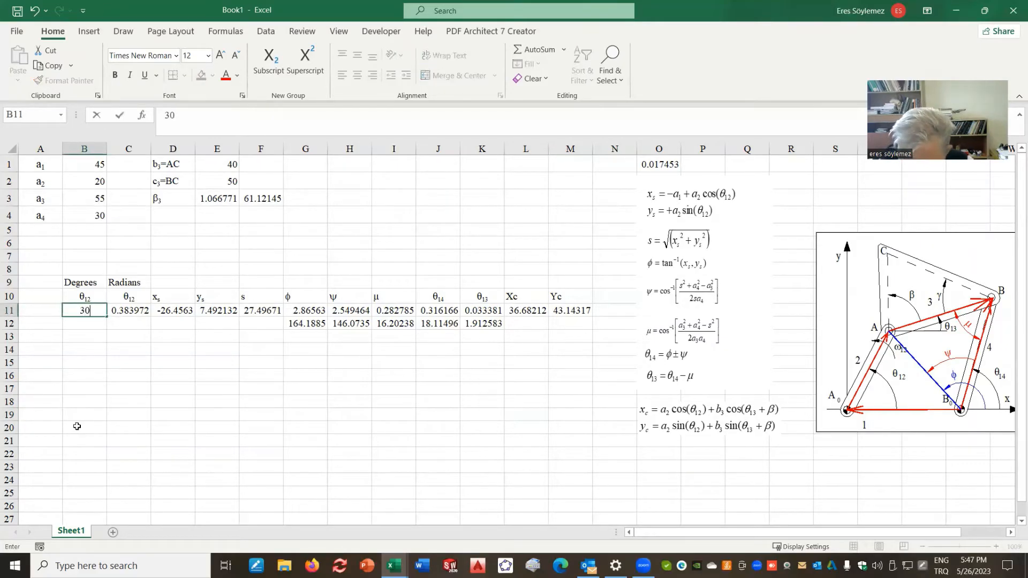
pyautogui.press('Return')
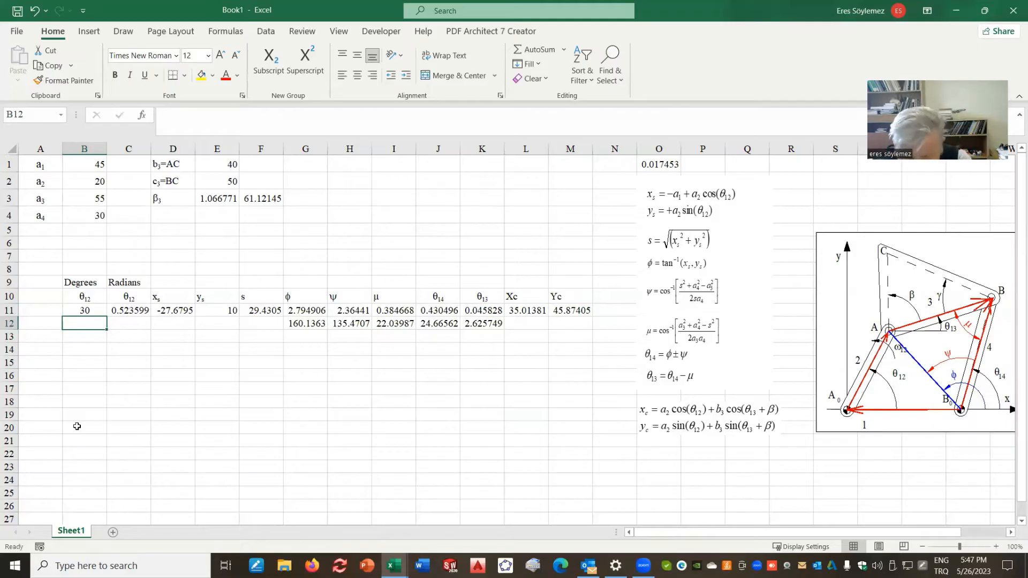
# - Try the link length a2 in B2 with a value of 15 and set it back to 20
pyautogui.click(94, 184)
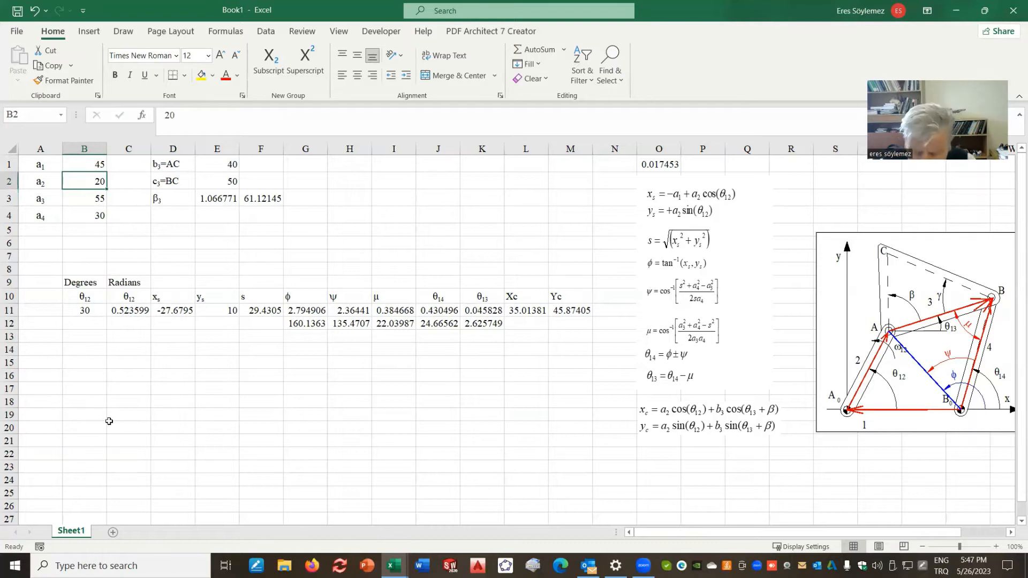
pyautogui.write('15')
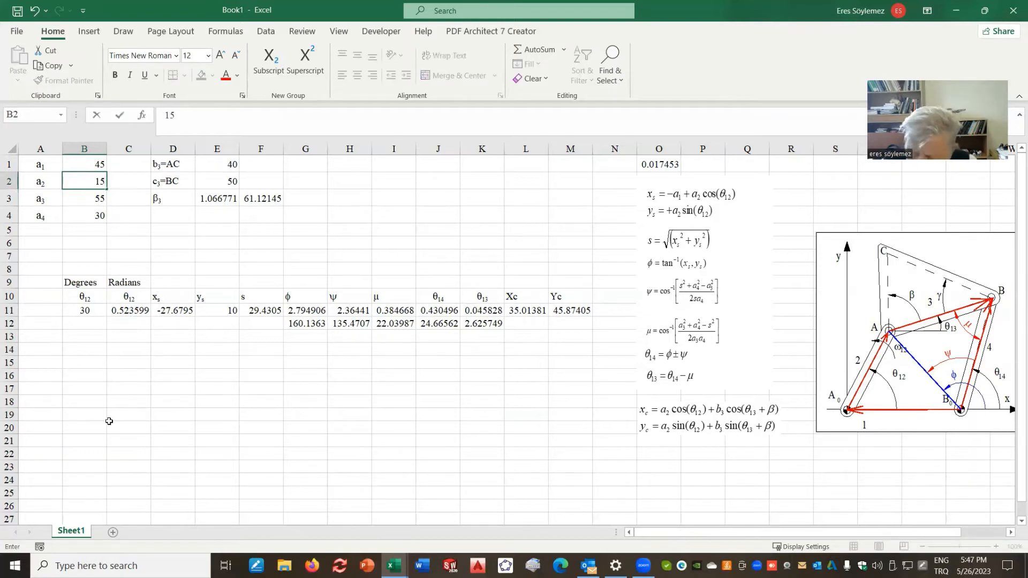
pyautogui.press('Return')
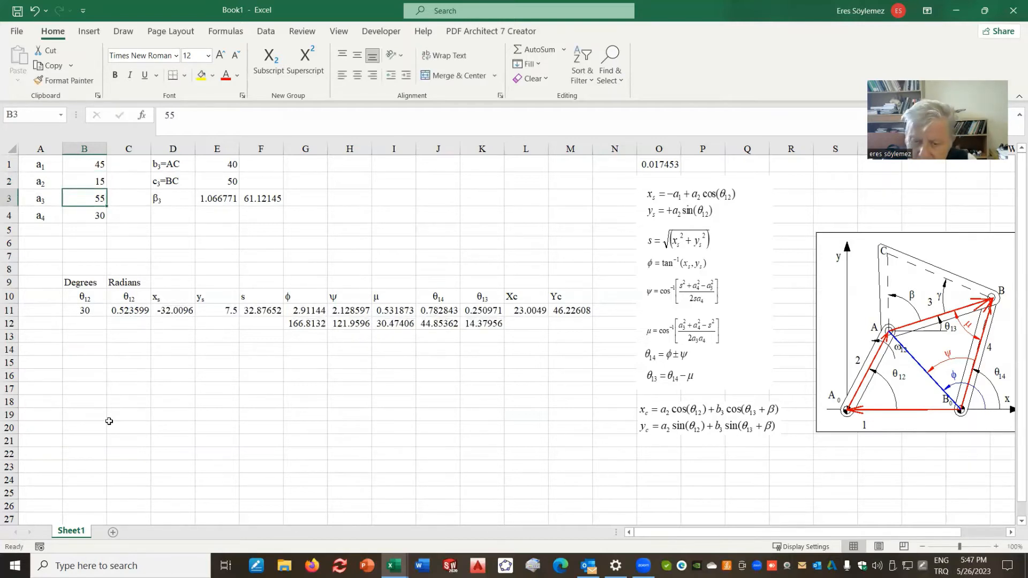
pyautogui.click(95, 184)
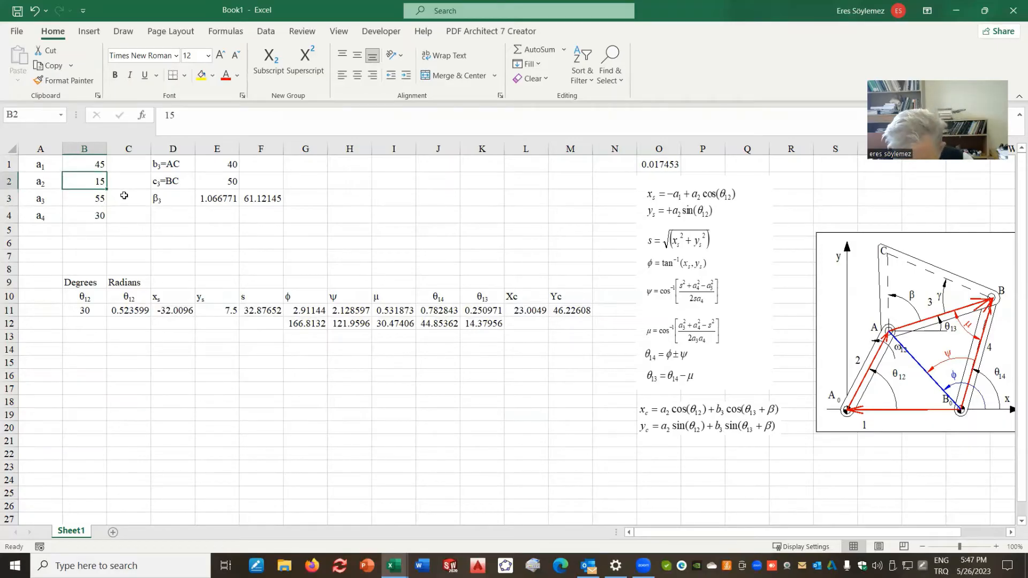
pyautogui.write('20')
pyautogui.press('Return')
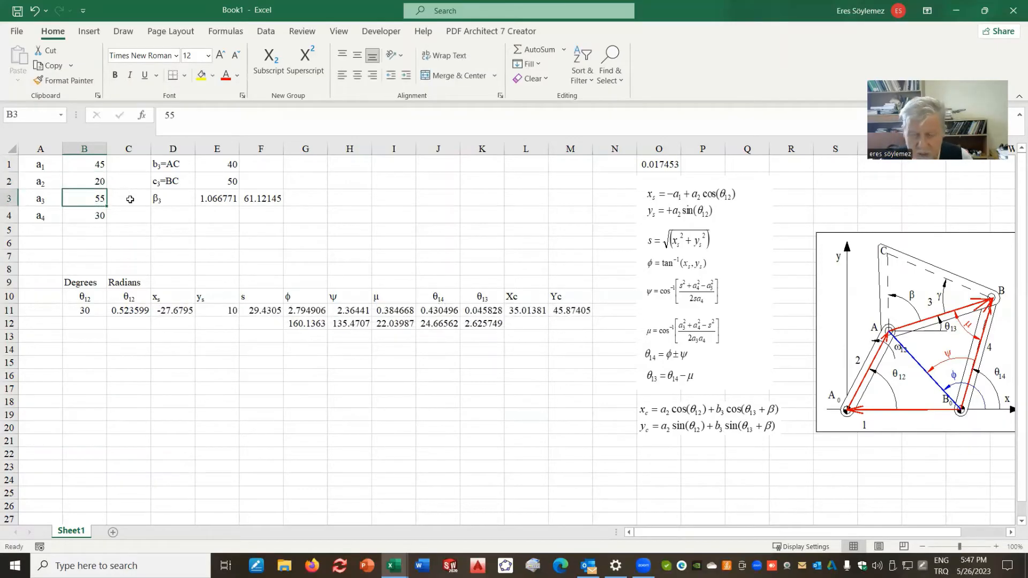
# - Move the grouped equations for xs through θ13 below the mechanism diagram, starting around row 23
pyautogui.moveTo(418, 213); pyautogui.dragTo(413, 209)
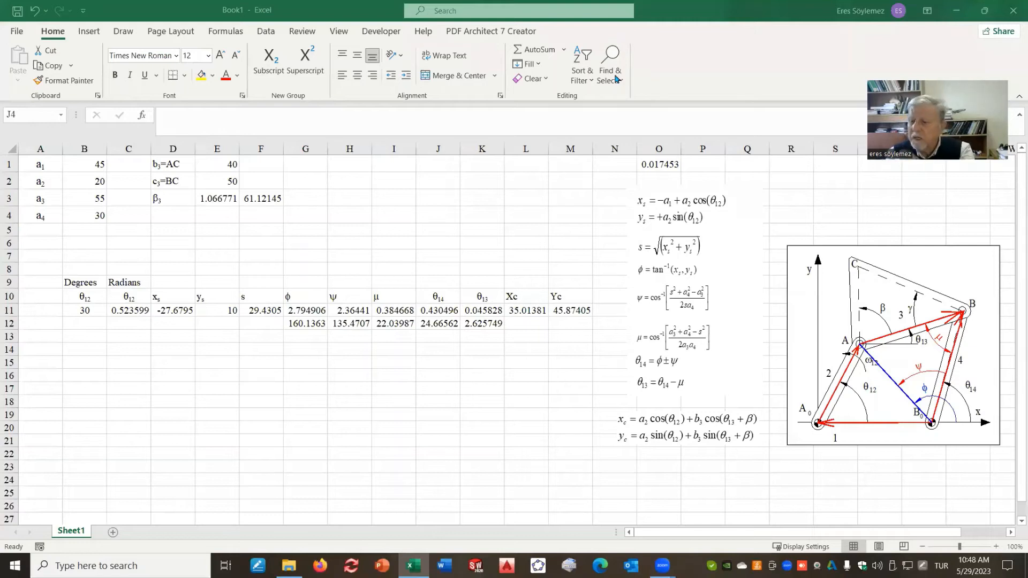
pyautogui.click(719, 206)
pyautogui.moveTo(719, 205); pyautogui.dragTo(996, 490)
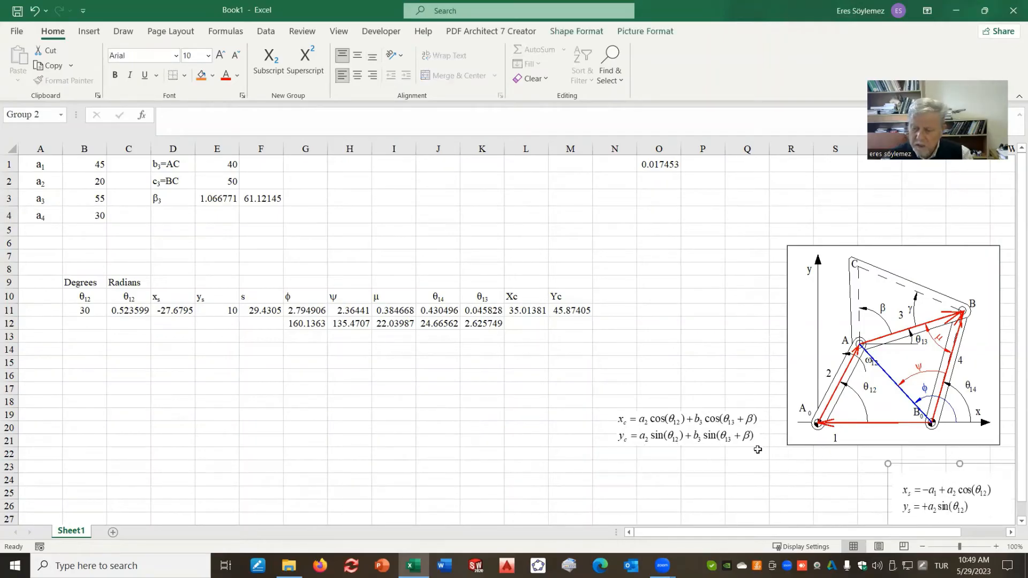
# - Move the x_c and y_c equations down beside the x_s and y_s equations, and the linkage diagram over columns F to J
pyautogui.click(721, 413)
pyautogui.moveTo(721, 413); pyautogui.dragTo(834, 491)
pyautogui.moveTo(799, 245); pyautogui.dragTo(273, 246)
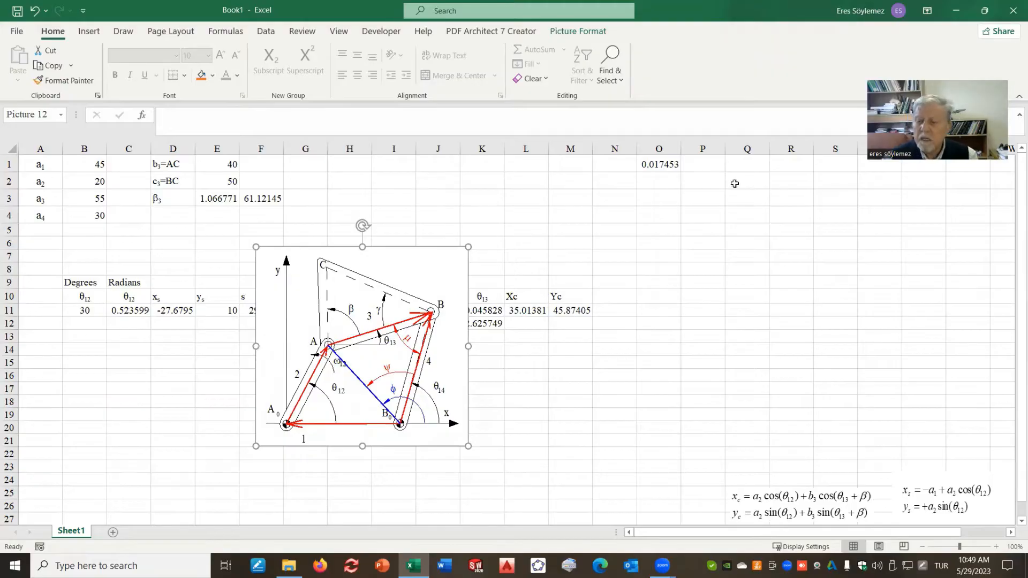
# - Label cell P2 as A0 with the zero in subscript, and label cell P3 as A
pyautogui.click(710, 182)
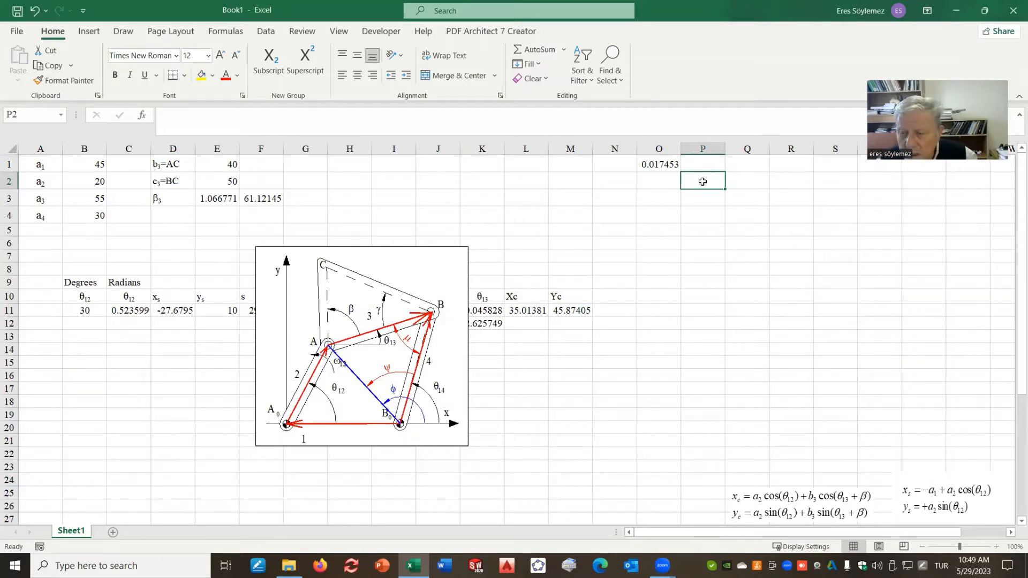
pyautogui.write('A0')
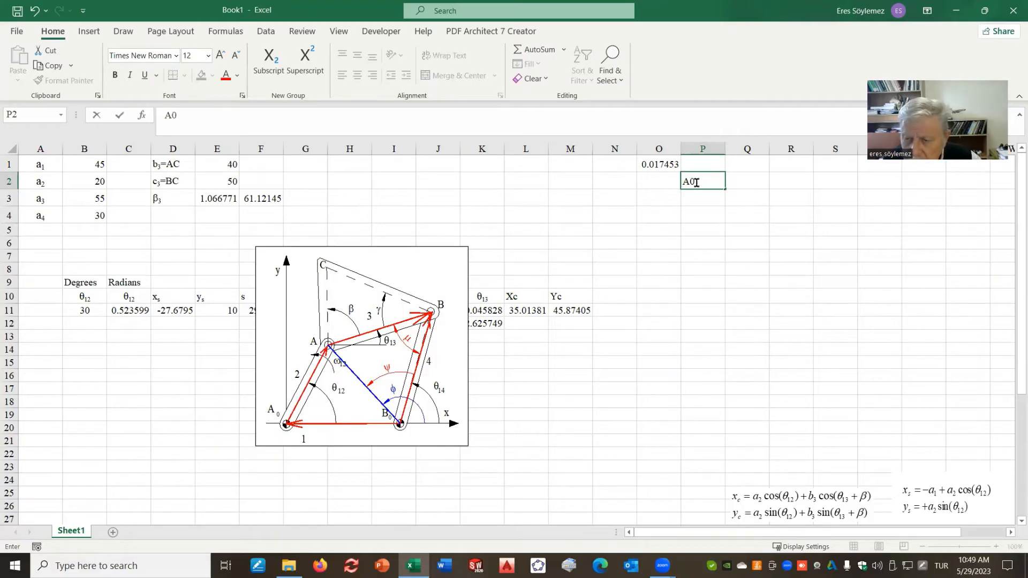
pyautogui.moveTo(690, 181); pyautogui.dragTo(697, 181)
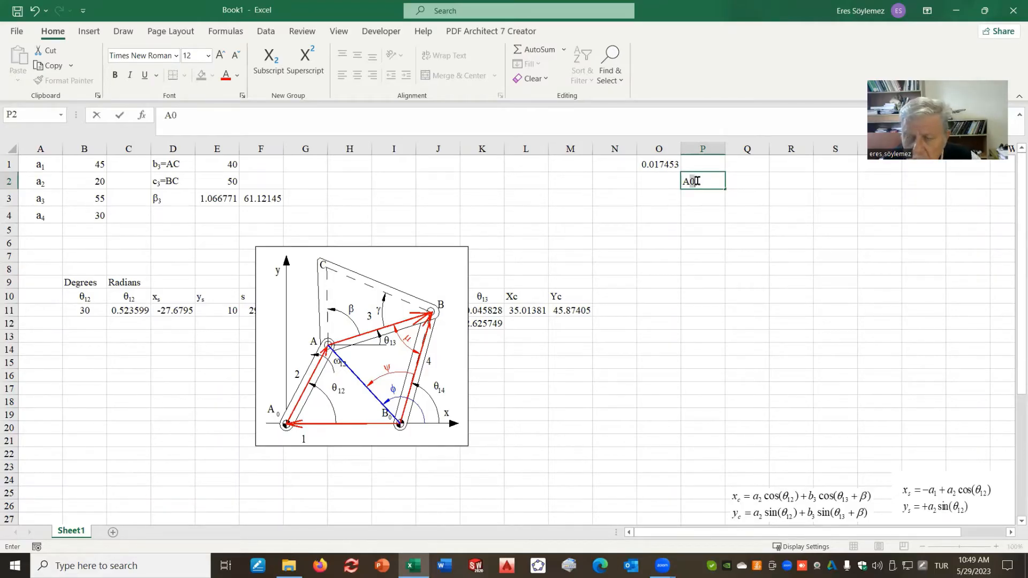
pyautogui.click(268, 61)
pyautogui.click(710, 199)
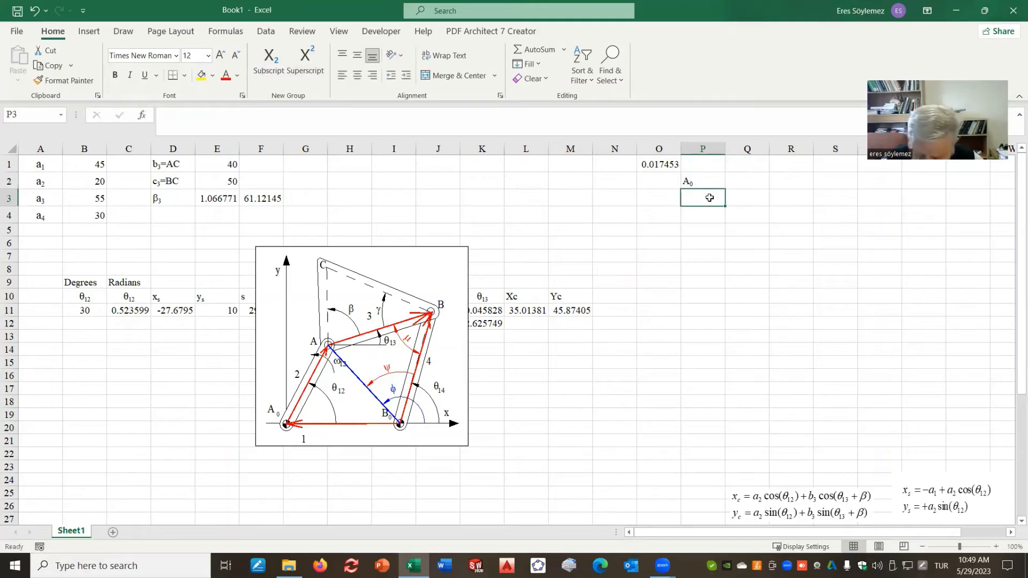
pyautogui.write('A')
pyautogui.press('Return')
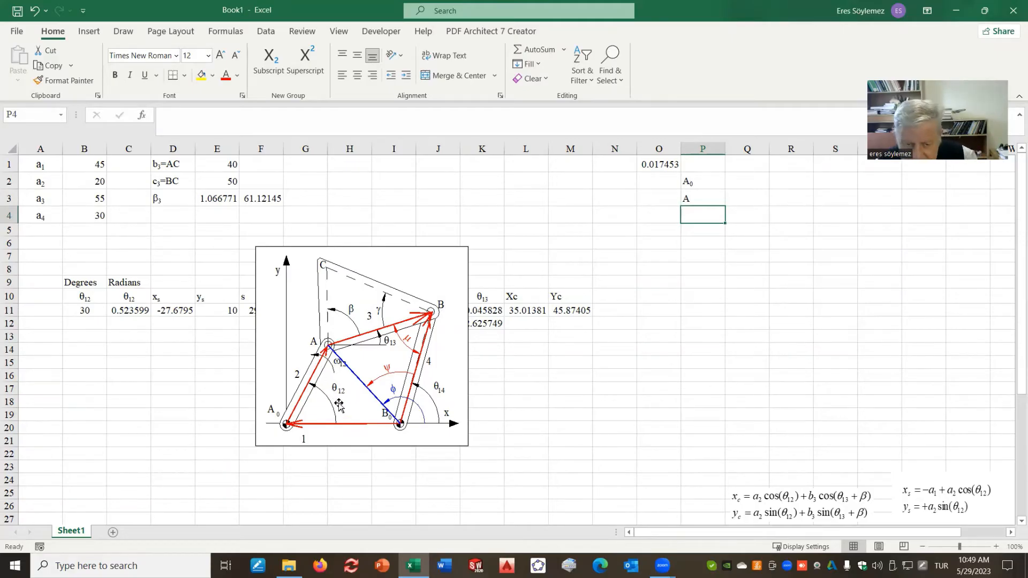
# - Enter 0 for both coordinates of point A0 in cells Q2 and R2
pyautogui.click(753, 182)
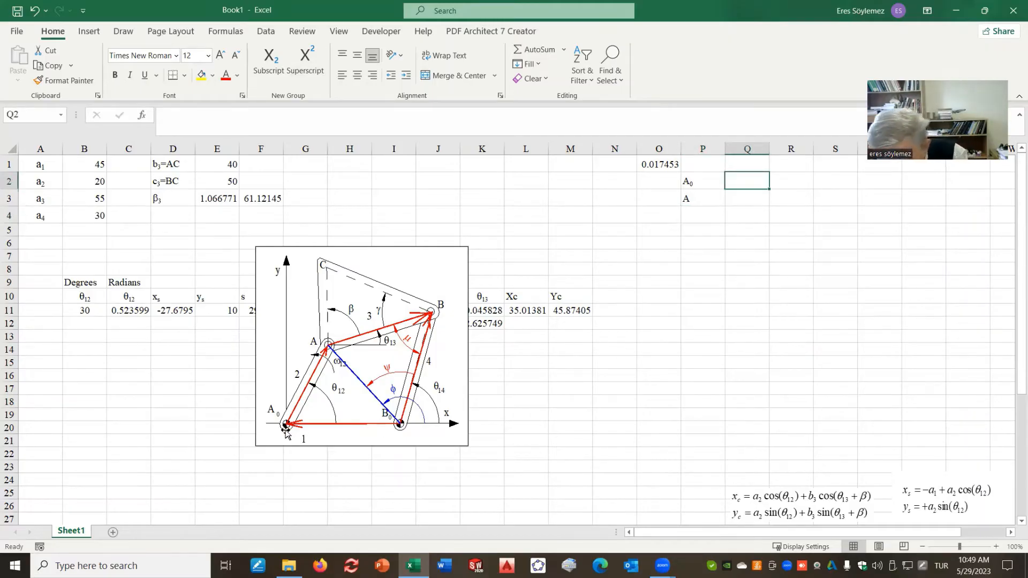
pyautogui.write('0')
pyautogui.press('Right')
pyautogui.write('0')
pyautogui.press('Down')
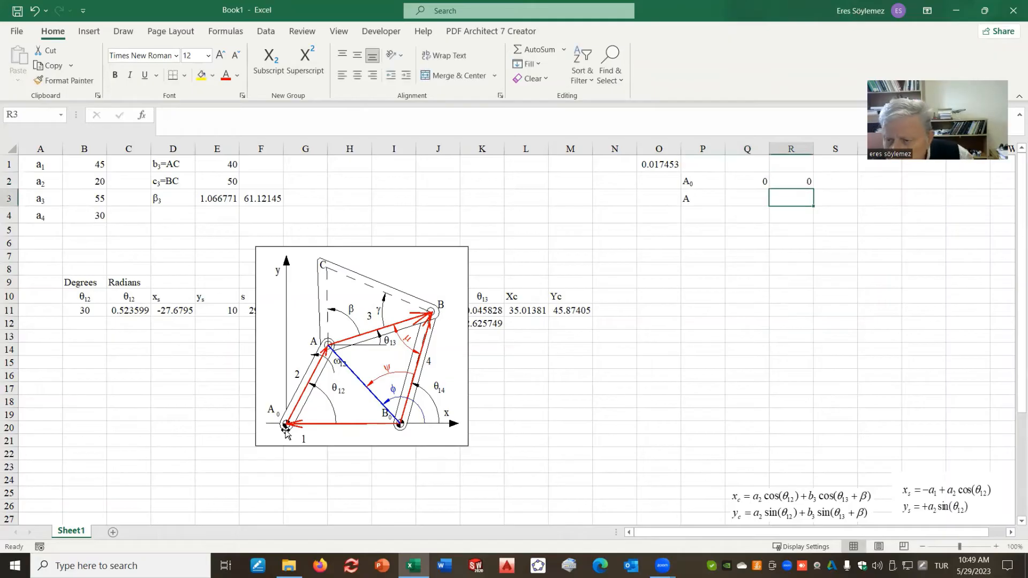
# - Add the coordinate column headings x in Q1 and y in R1
pyautogui.click(740, 166)
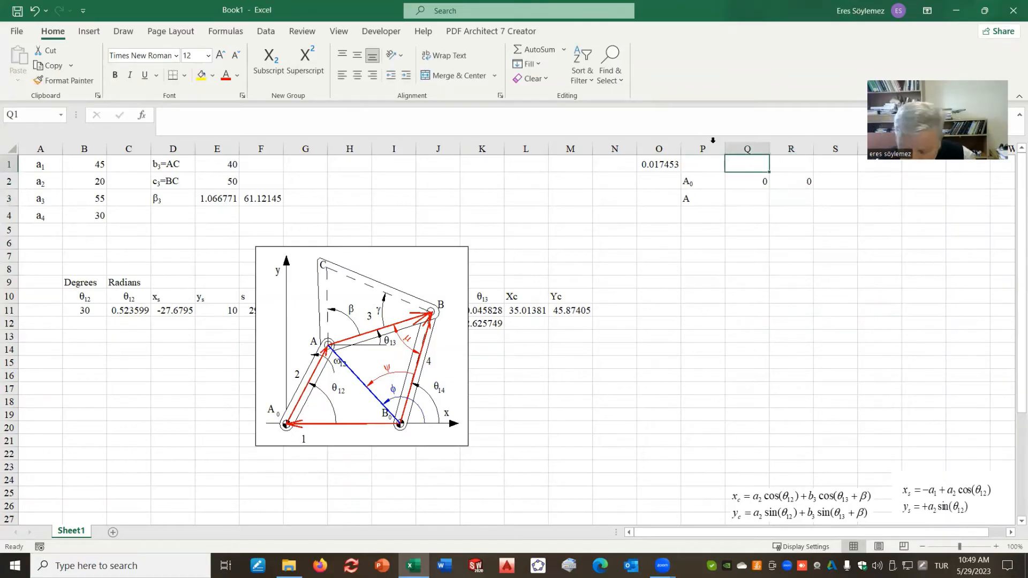
pyautogui.write('x')
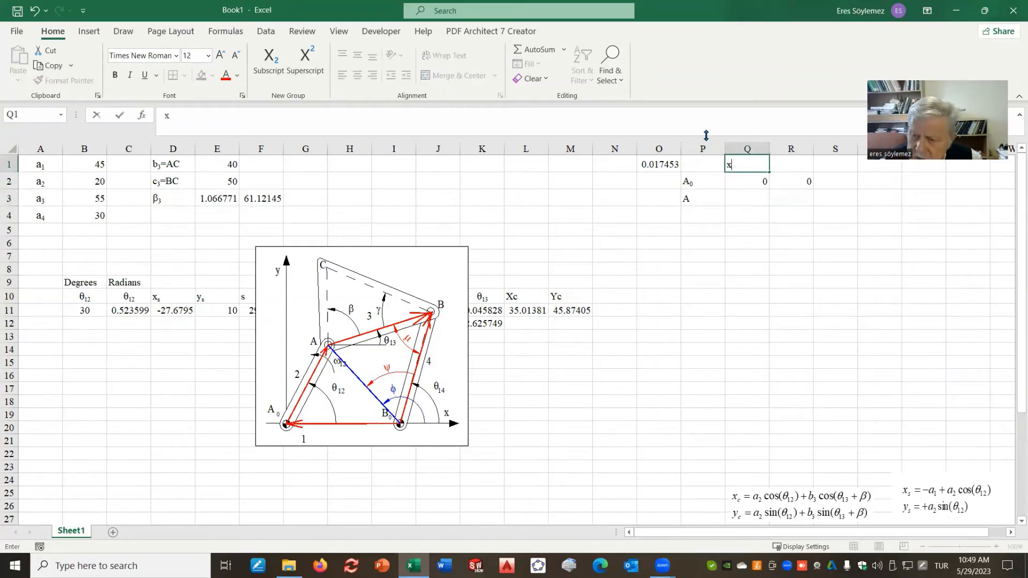
pyautogui.click(793, 159)
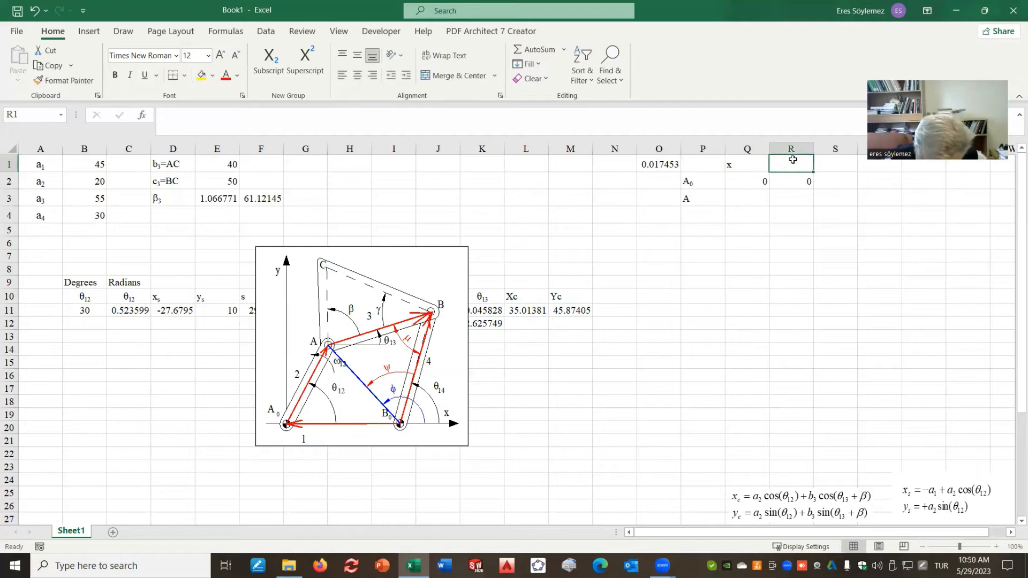
pyautogui.write('y')
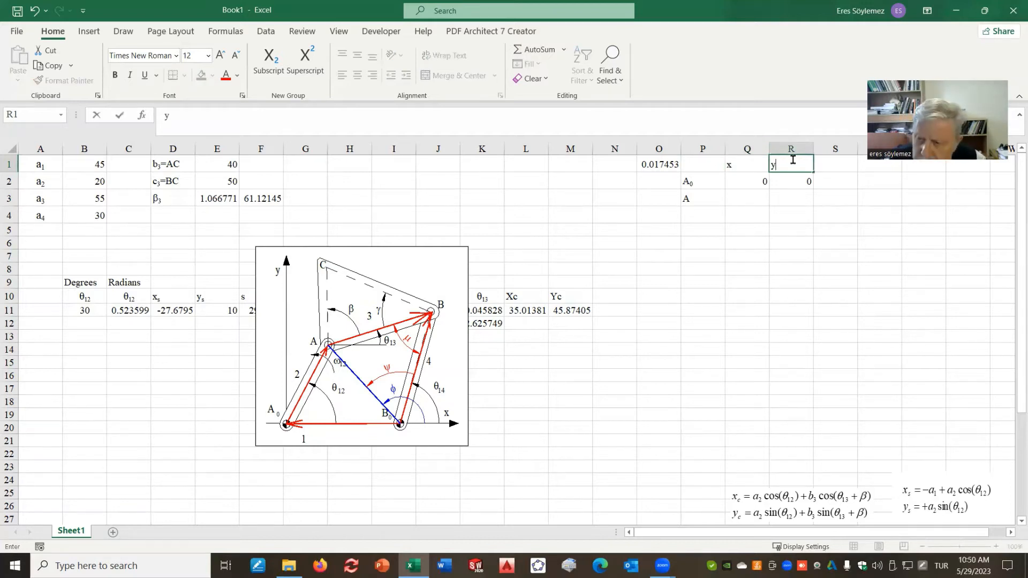
# - Centre the x and y headings and the A0 coordinates in cells Q1 to R2
pyautogui.moveTo(756, 165); pyautogui.dragTo(725, 164)
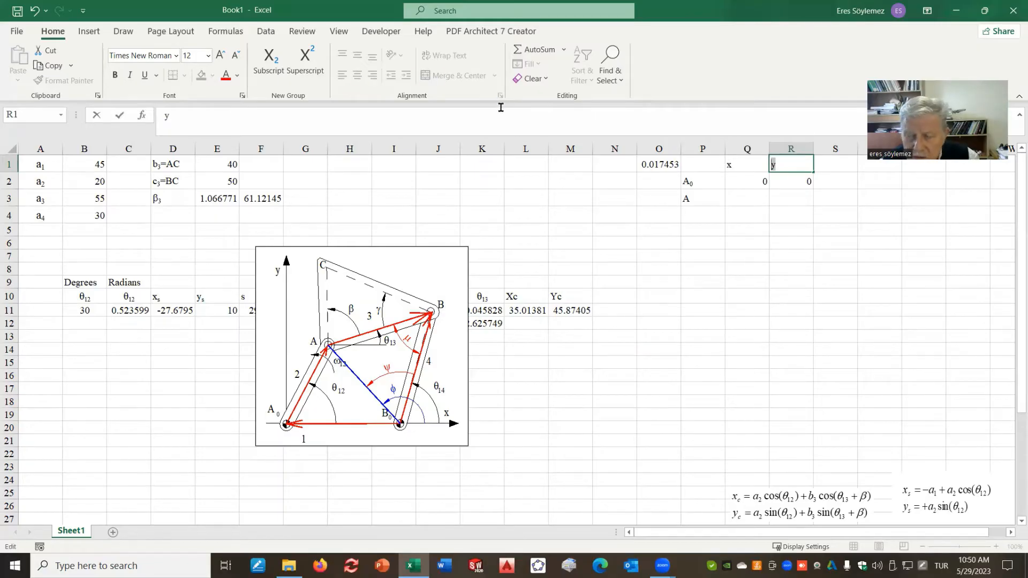
pyautogui.click(741, 163)
pyautogui.keyDown('shift'); pyautogui.click(777, 165); pyautogui.keyUp('shift')
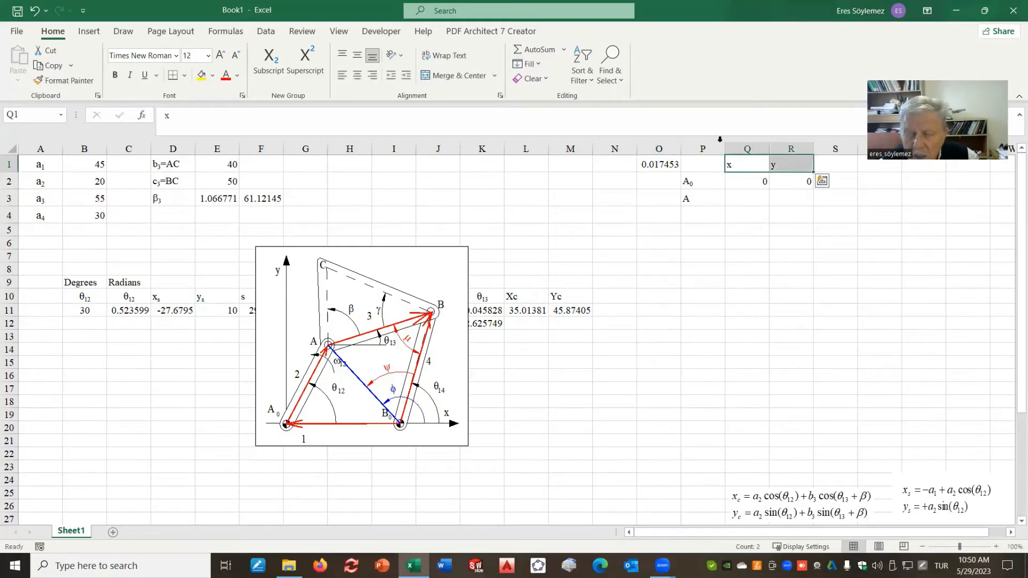
pyautogui.click(357, 75)
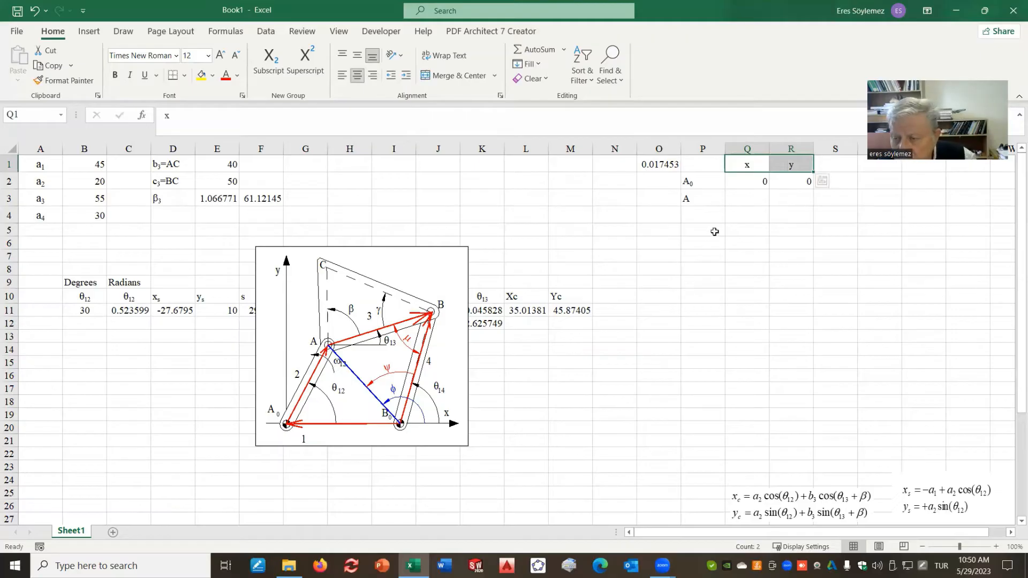
pyautogui.moveTo(747, 182); pyautogui.dragTo(791, 182)
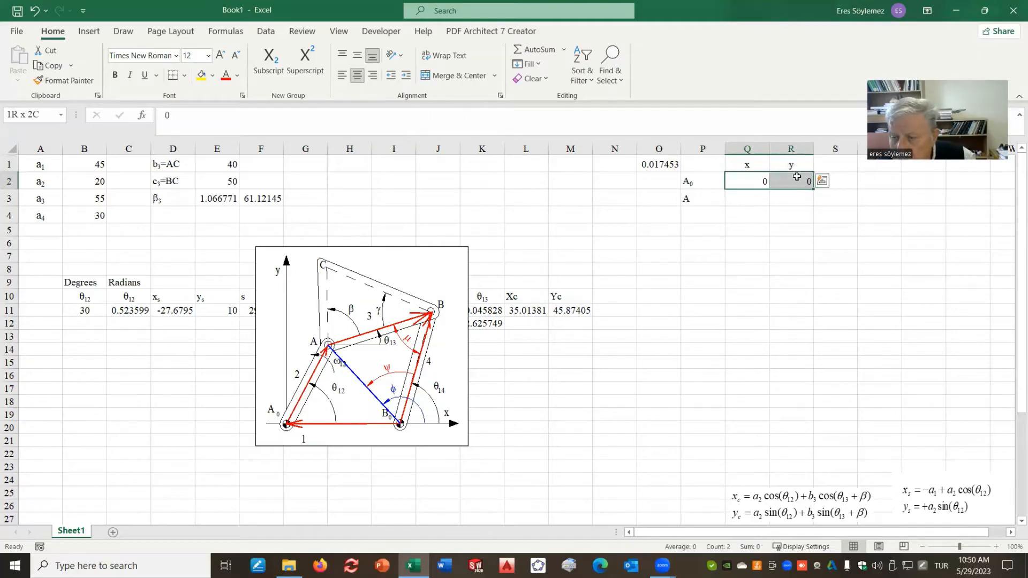
pyautogui.click(358, 75)
# - Calculate the x coordinate of point A in Q3 with the formula =B2*cos(C11)
pyautogui.click(747, 199)
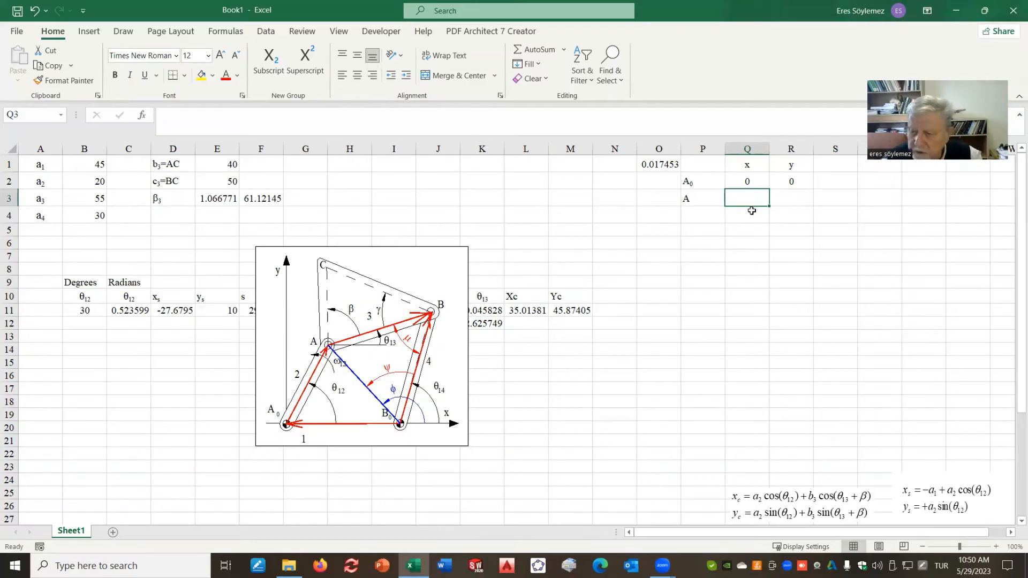
pyautogui.write('=')
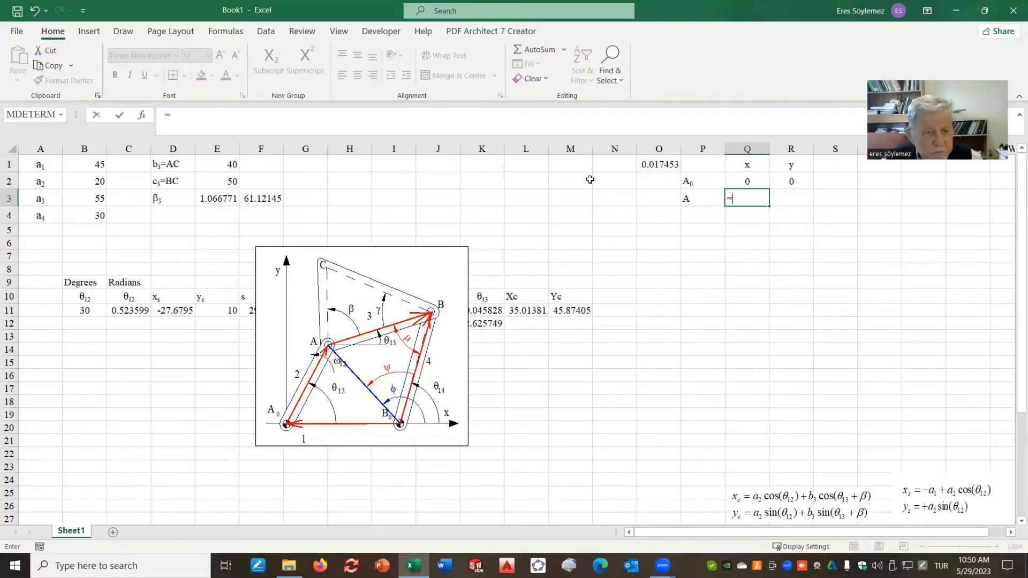
pyautogui.click(88, 185)
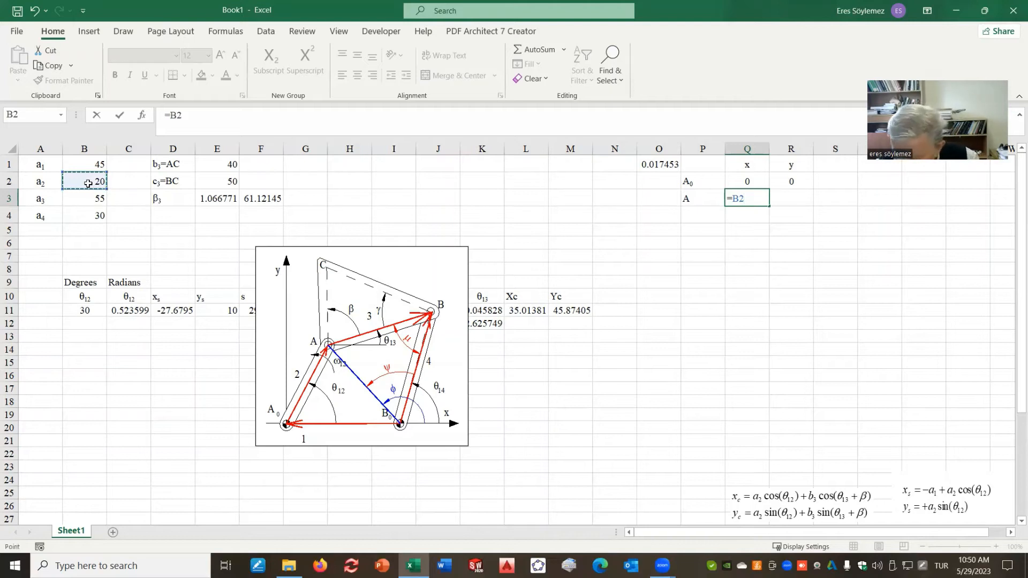
pyautogui.write('*cos')
pyautogui.write('(')
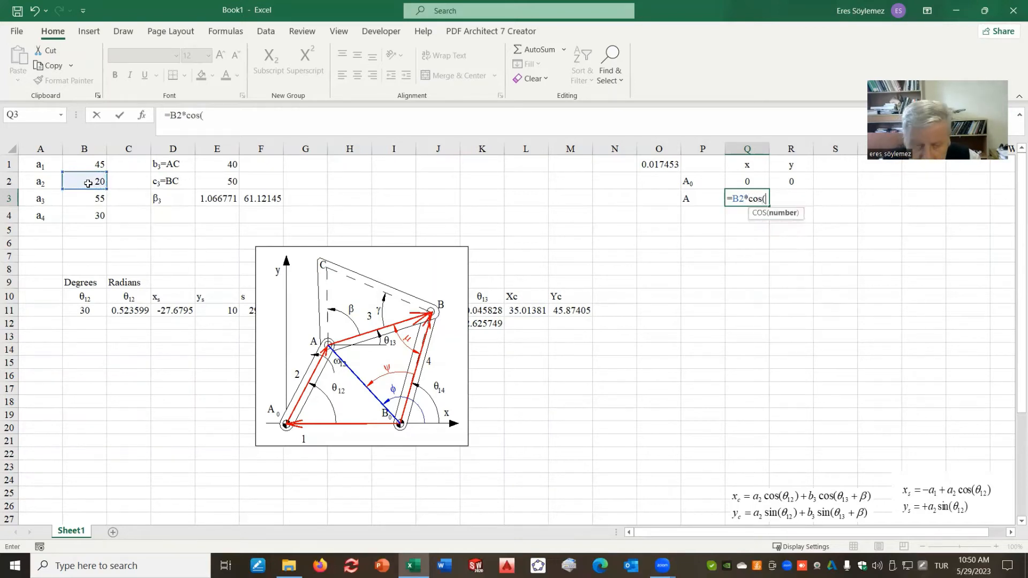
pyautogui.click(125, 310)
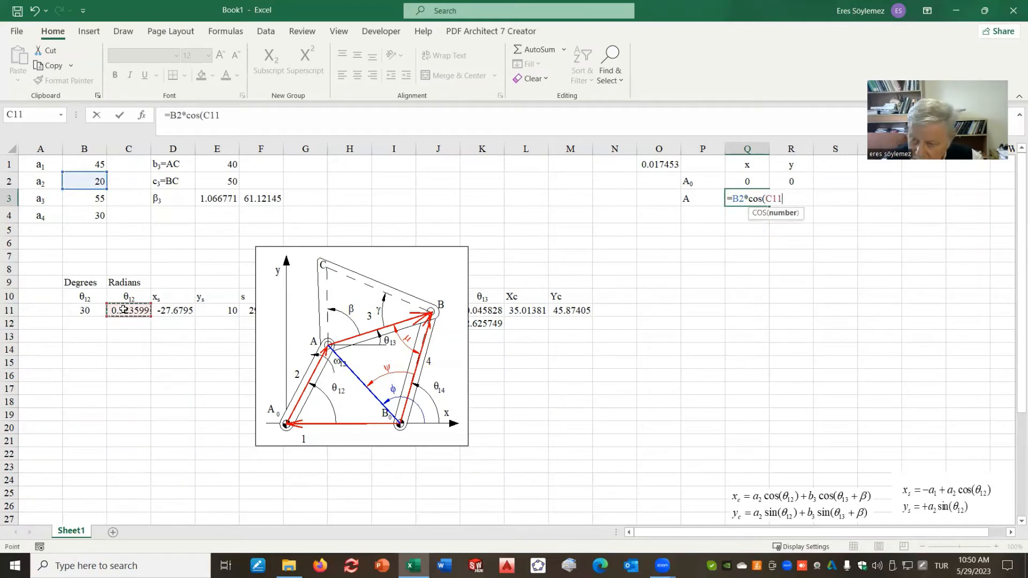
pyautogui.write(')')
pyautogui.press('Return')
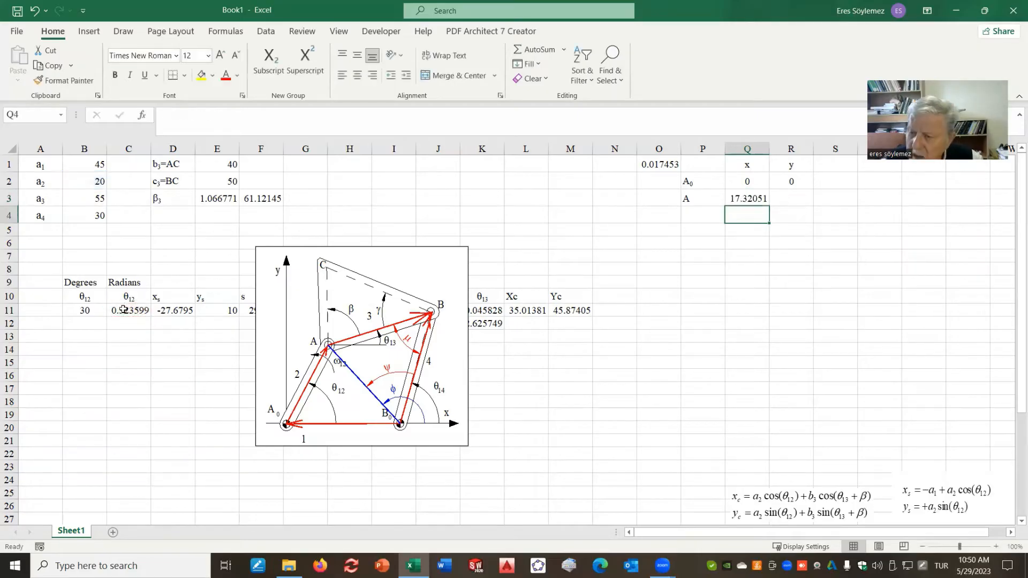
# - Calculate the y coordinate of point A in R3 with the formula =B2*sin(C11)
pyautogui.click(803, 196)
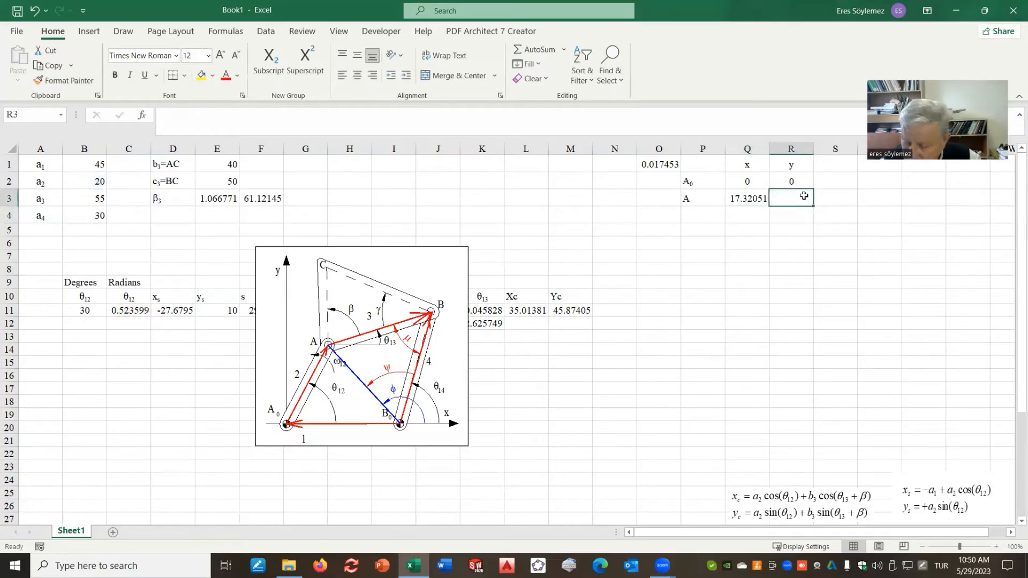
pyautogui.write('=')
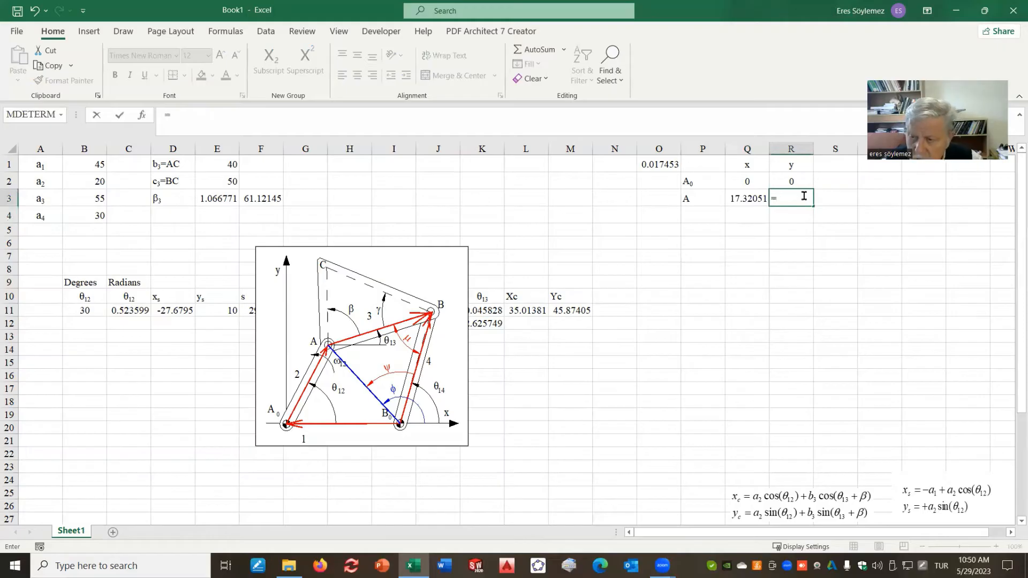
pyautogui.click(91, 184)
pyautogui.write('*')
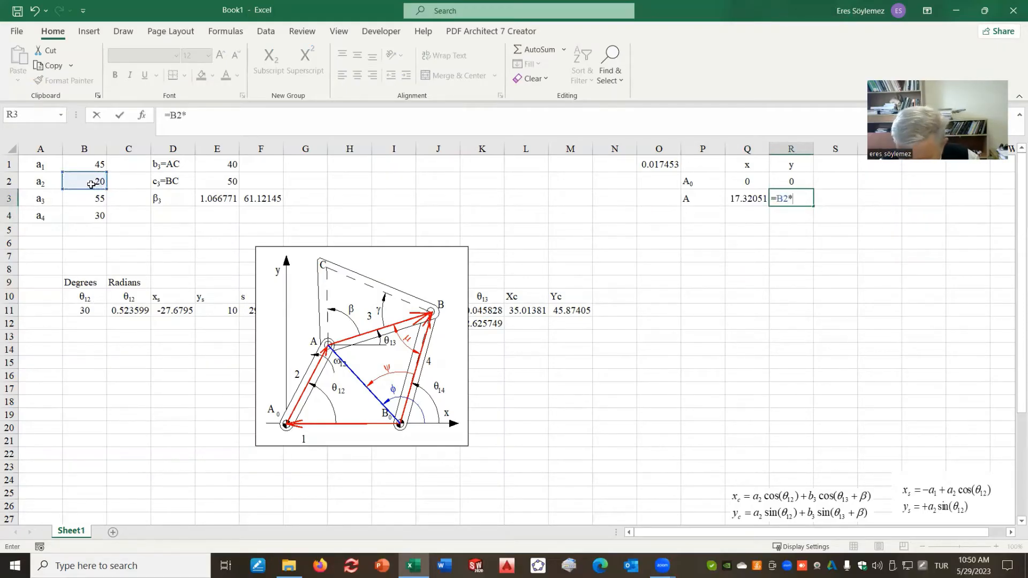
pyautogui.write('sin(')
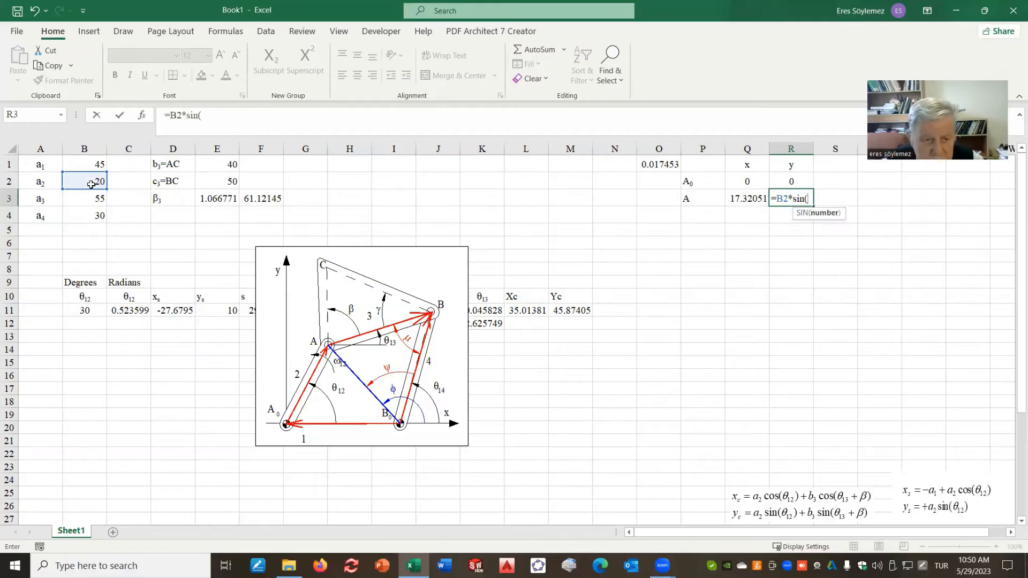
pyautogui.click(132, 308)
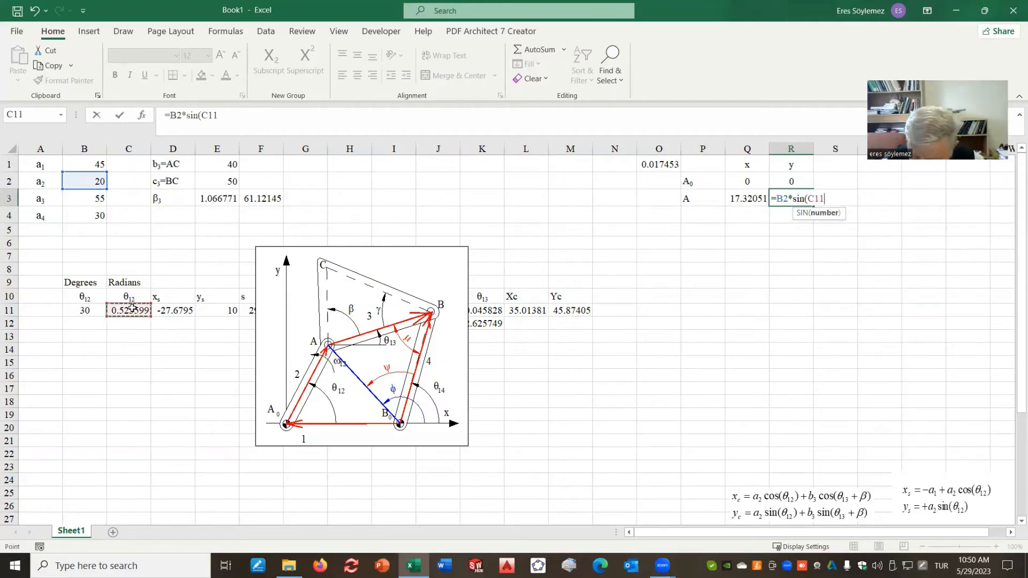
pyautogui.write(')')
pyautogui.press('Return')
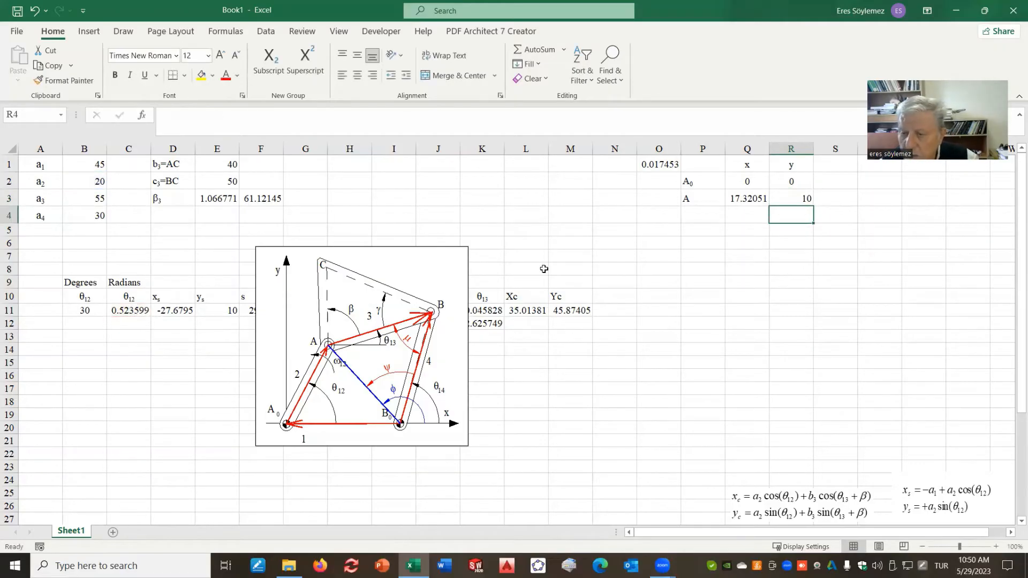
# - Label cell P8 as B0 with the zero in subscript
pyautogui.click(708, 217)
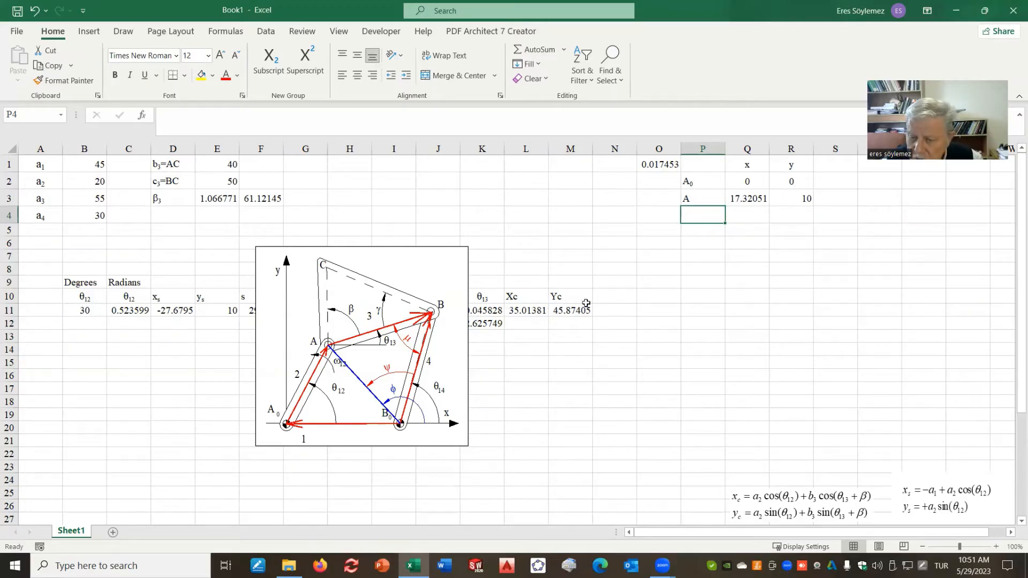
pyautogui.click(706, 269)
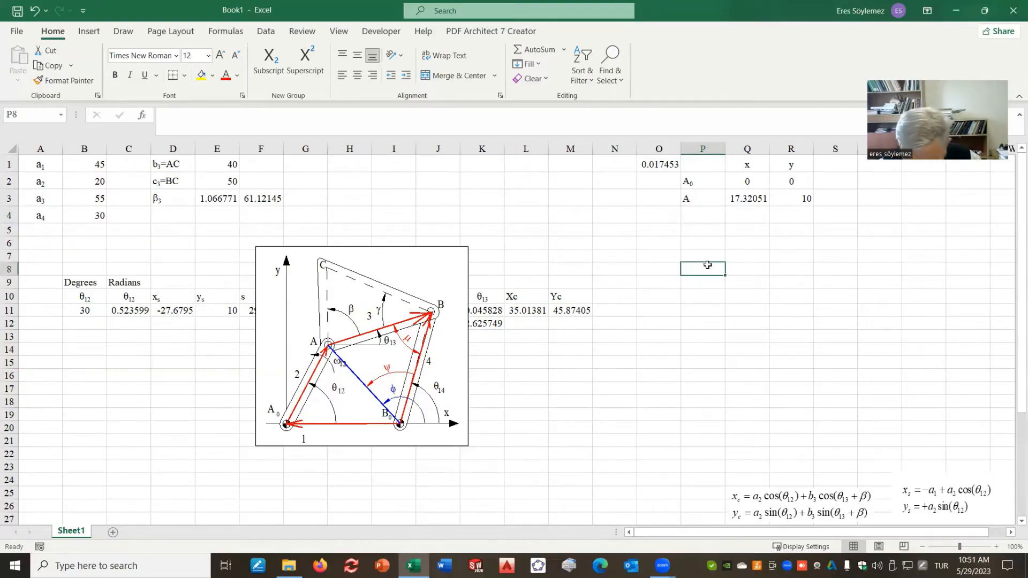
pyautogui.write('B0')
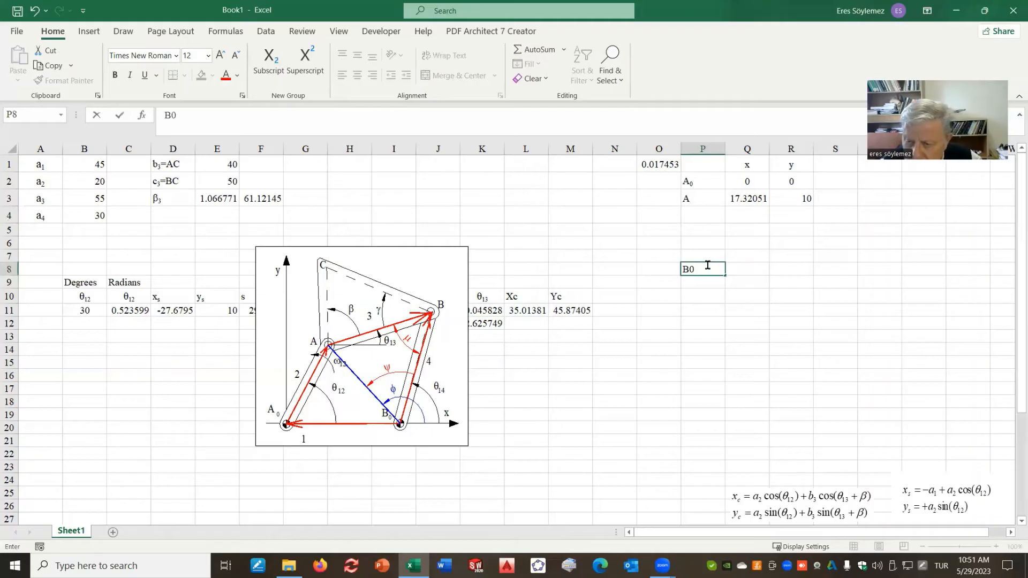
pyautogui.moveTo(689, 270); pyautogui.dragTo(695, 269)
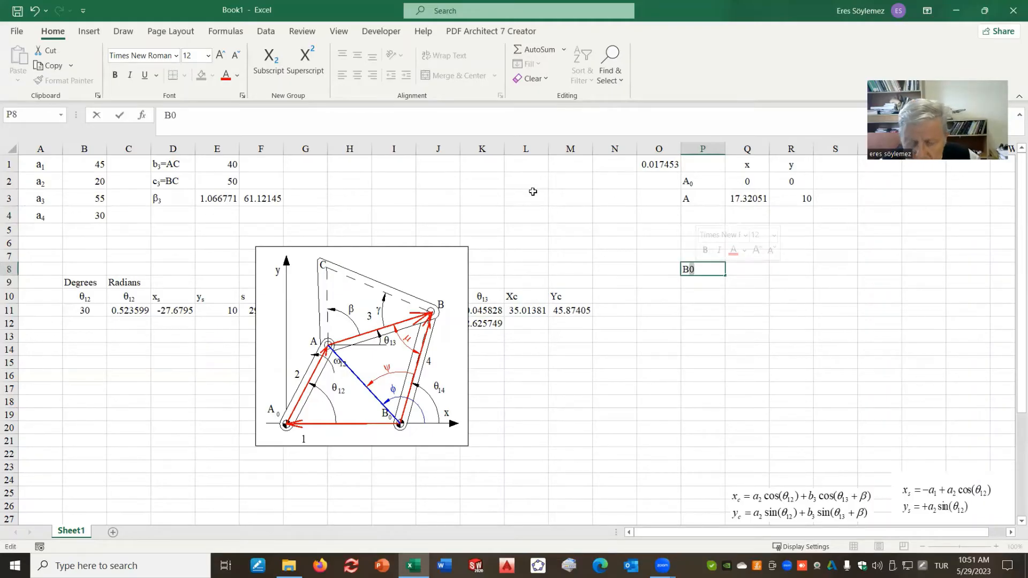
pyautogui.click(270, 60)
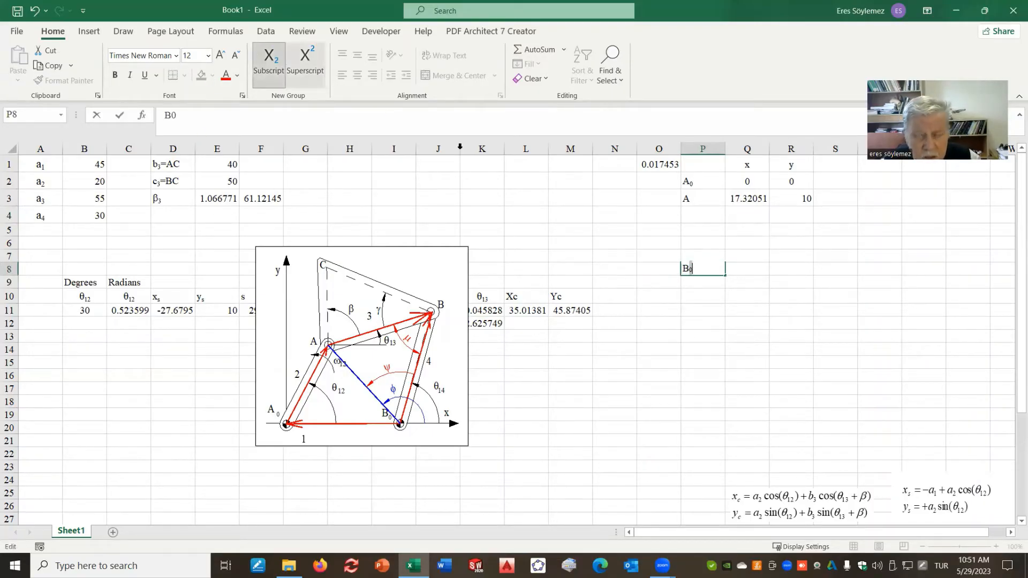
# - Enter the B0 coordinates, with x in Q8 as =B1 and y in R8 as 0
pyautogui.click(741, 269)
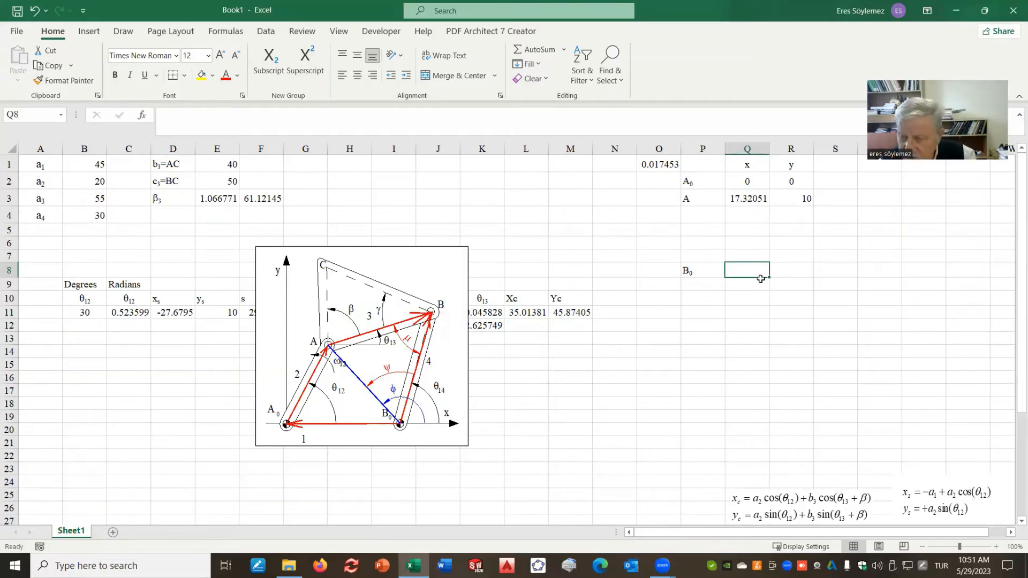
pyautogui.write('=')
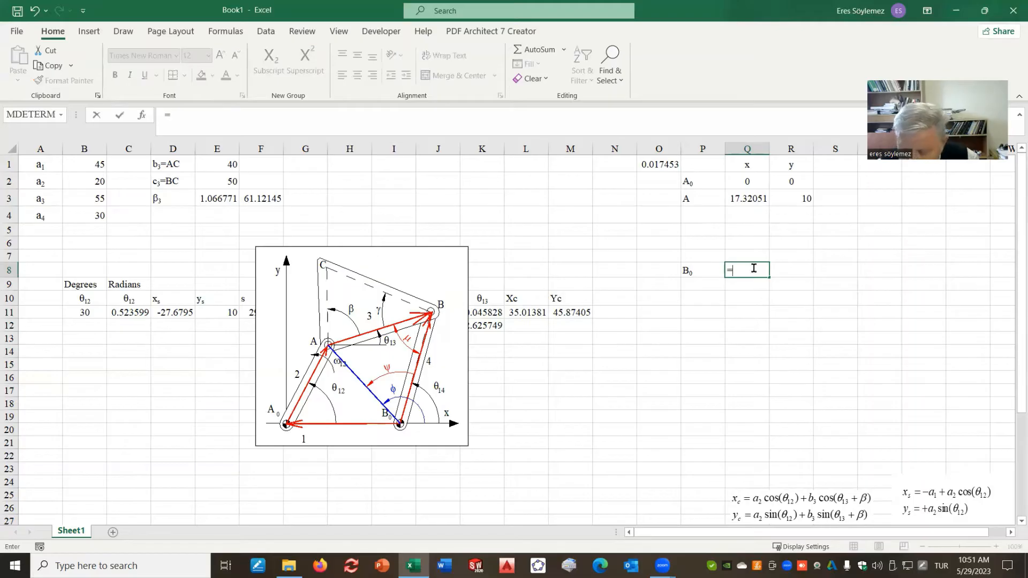
pyautogui.click(93, 165)
pyautogui.press('Return')
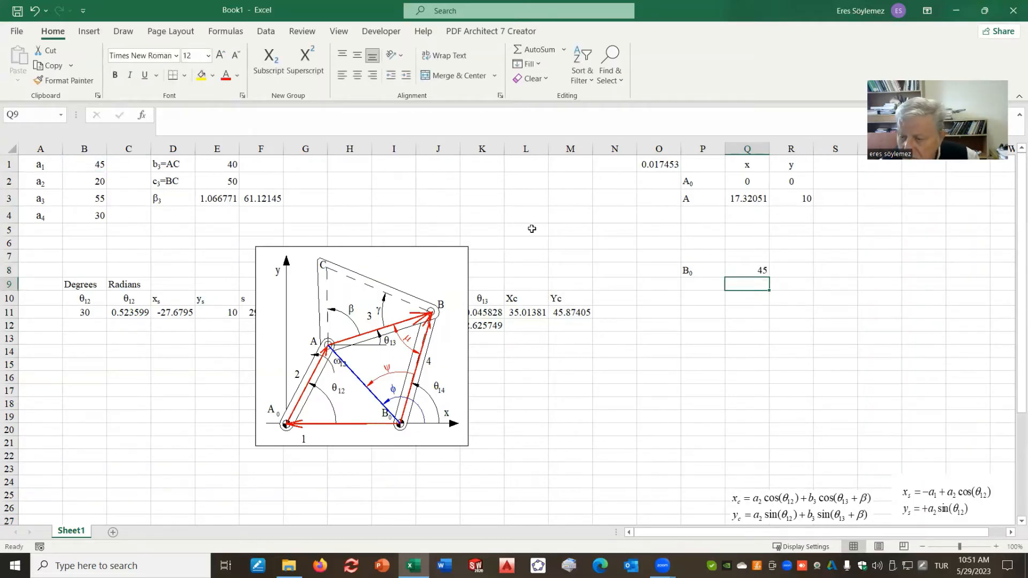
pyautogui.click(785, 271)
pyautogui.write('0')
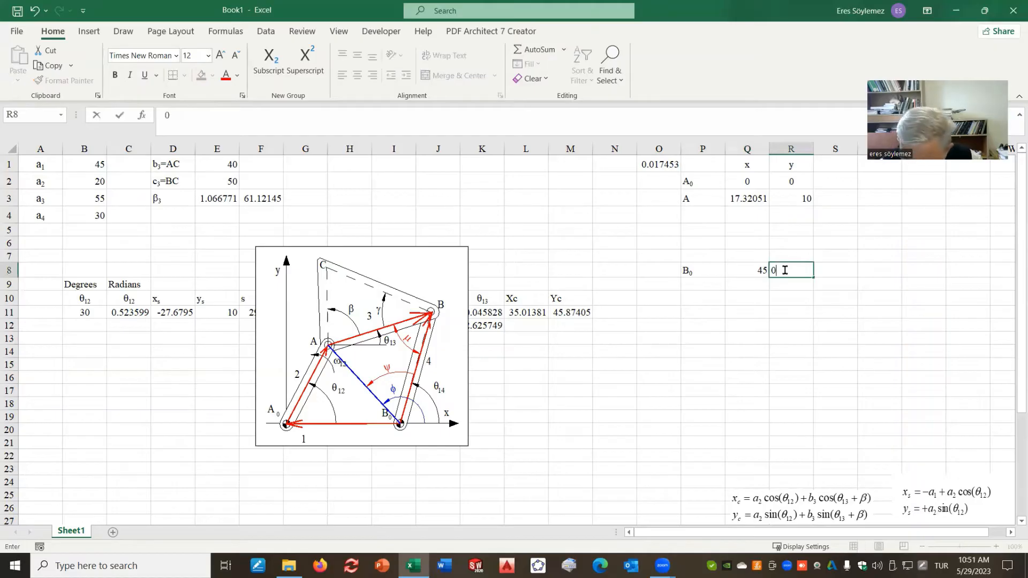
pyautogui.press('Return')
# - Label cell P4 as B for the next joint in the coordinate table
pyautogui.click(691, 216)
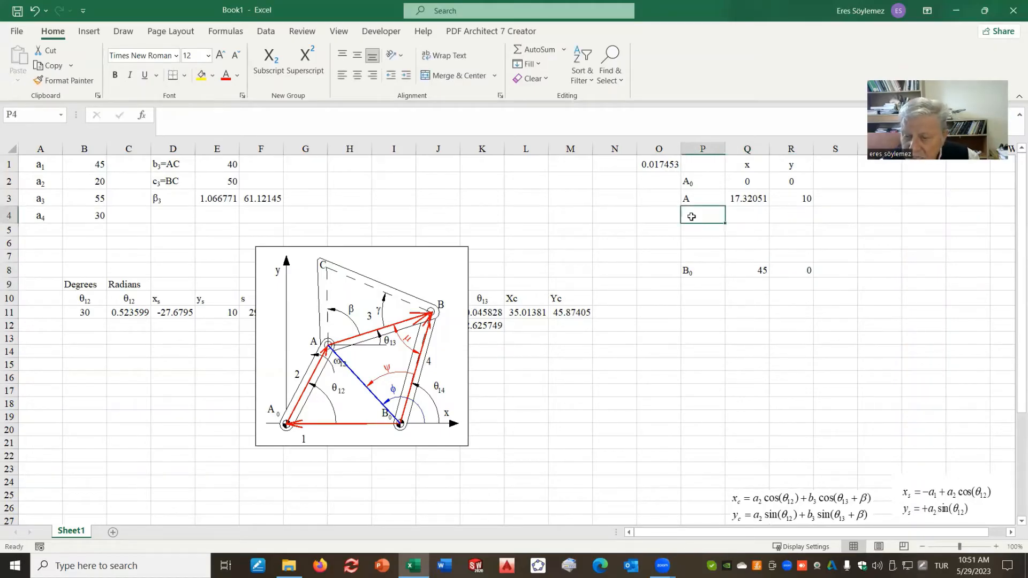
pyautogui.write('B')
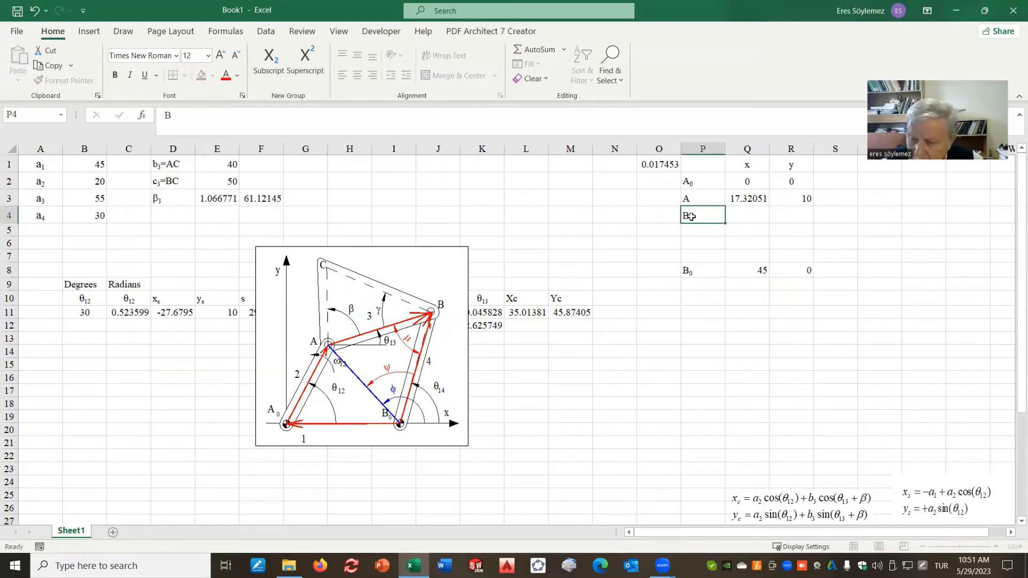
pyautogui.press('Return')
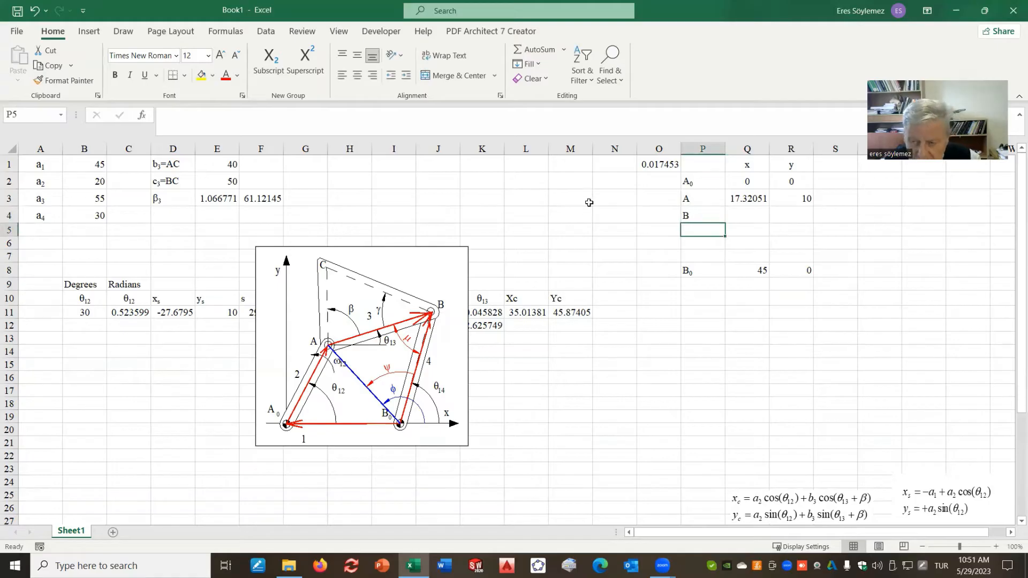
# - Enter =Q8 in Q4 as the first term of point B's x coordinate
pyautogui.click(754, 216)
pyautogui.write('=')
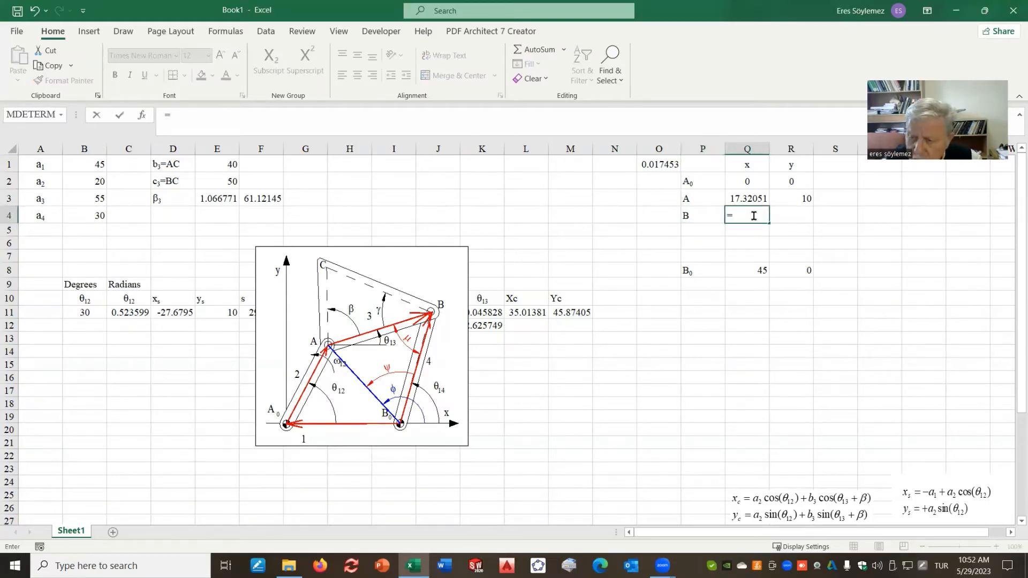
pyautogui.click(755, 271)
pyautogui.write('+')
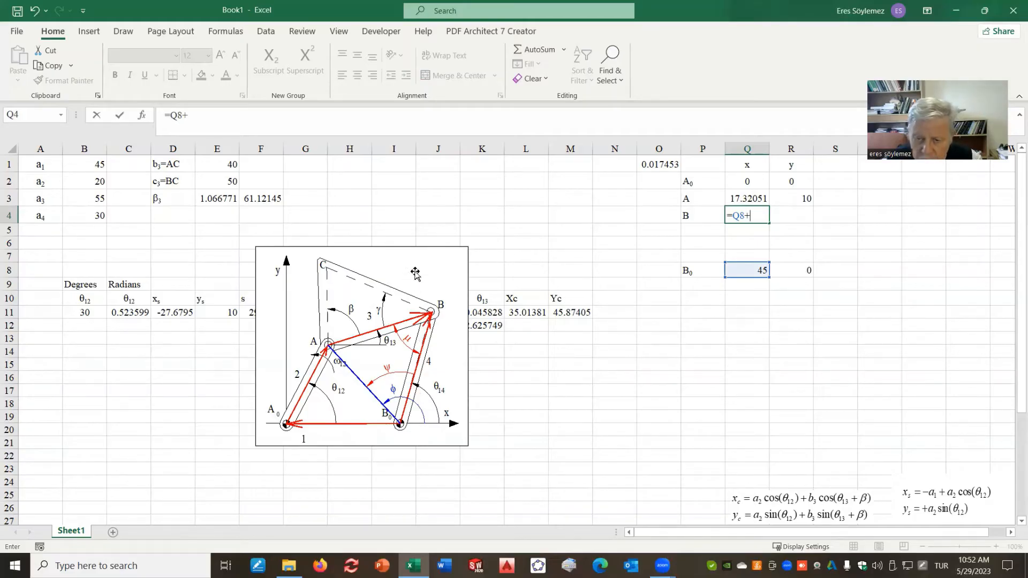
pyautogui.press('Return')
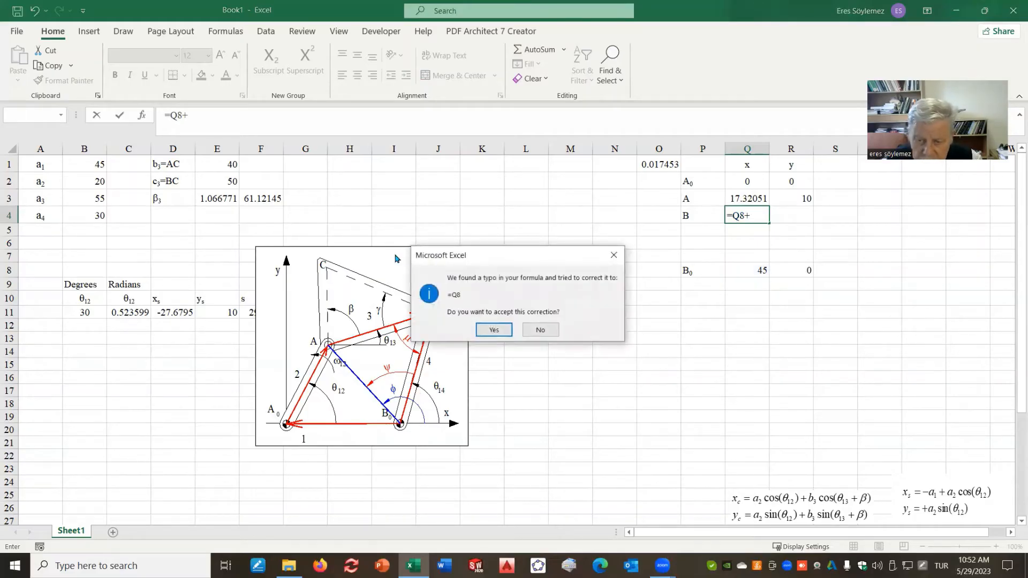
pyautogui.click(539, 332)
pyautogui.click(524, 326)
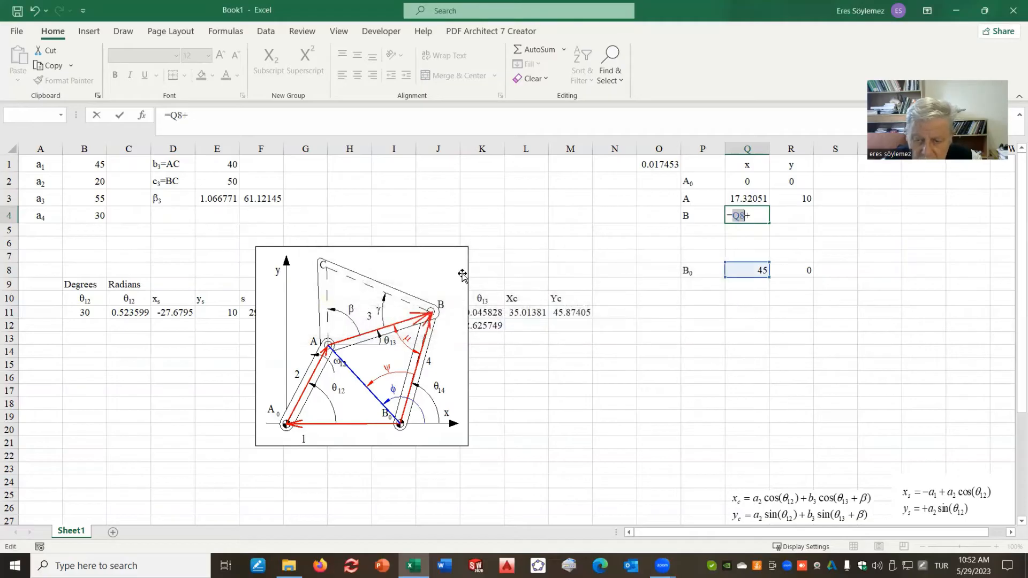
pyautogui.click(746, 214)
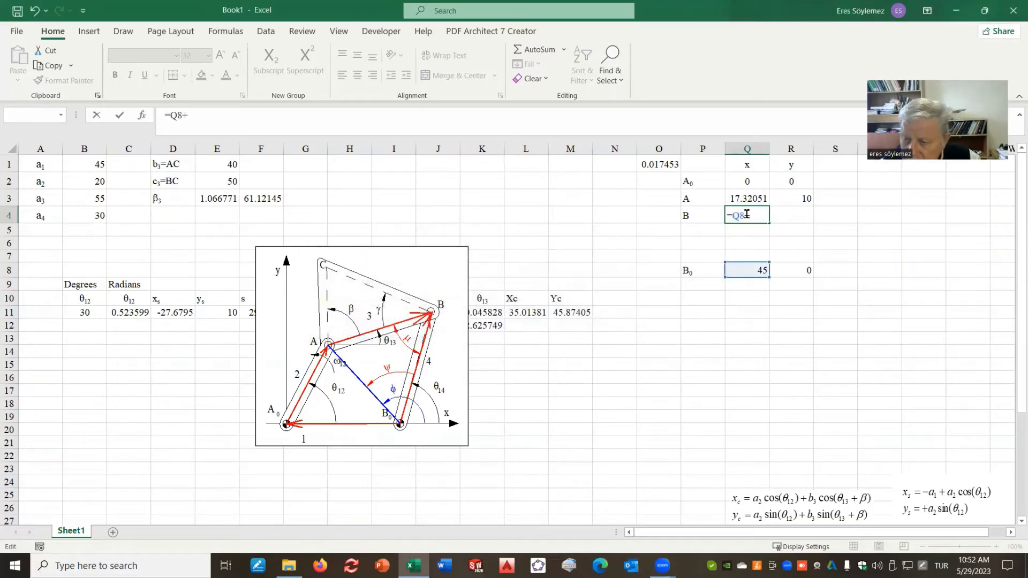
pyautogui.press('BackSpace')
pyautogui.press('Return')
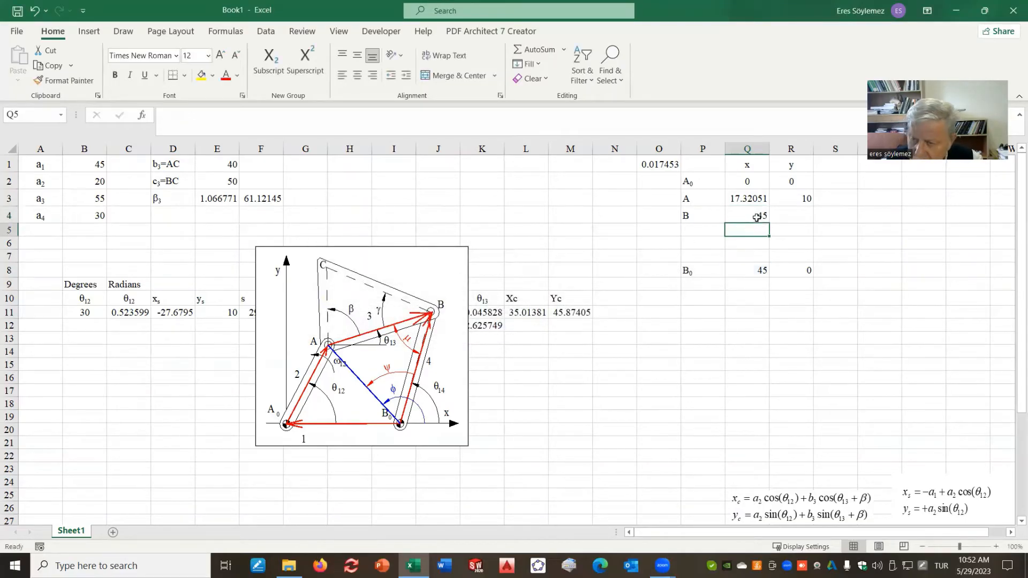
# - Move the linkage diagram clear of the θ14 values and extend point B's x formula in Q4 to =Q8+B4*cos(J11)
pyautogui.moveTo(389, 254); pyautogui.dragTo(334, 272)
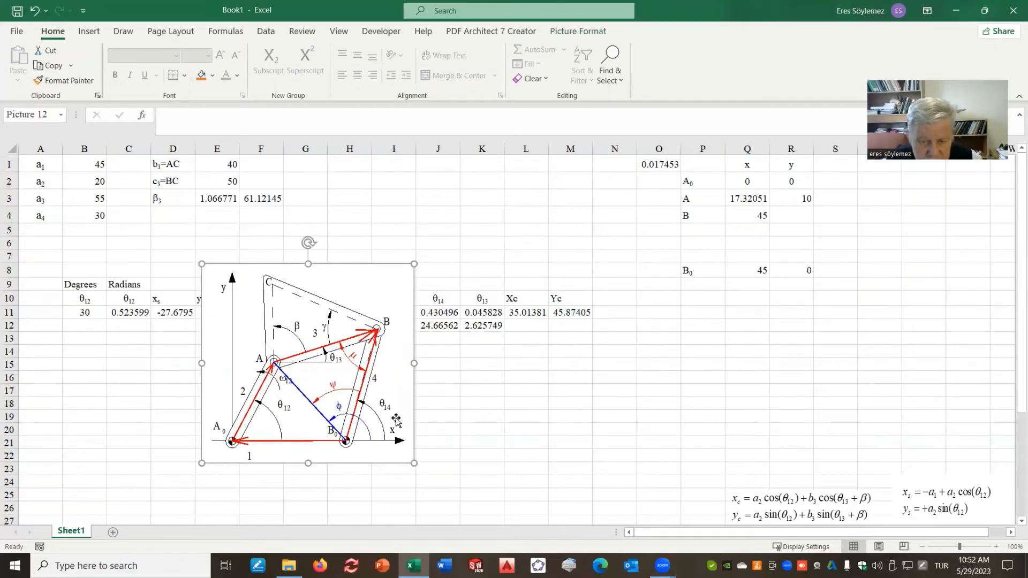
pyautogui.click(762, 215)
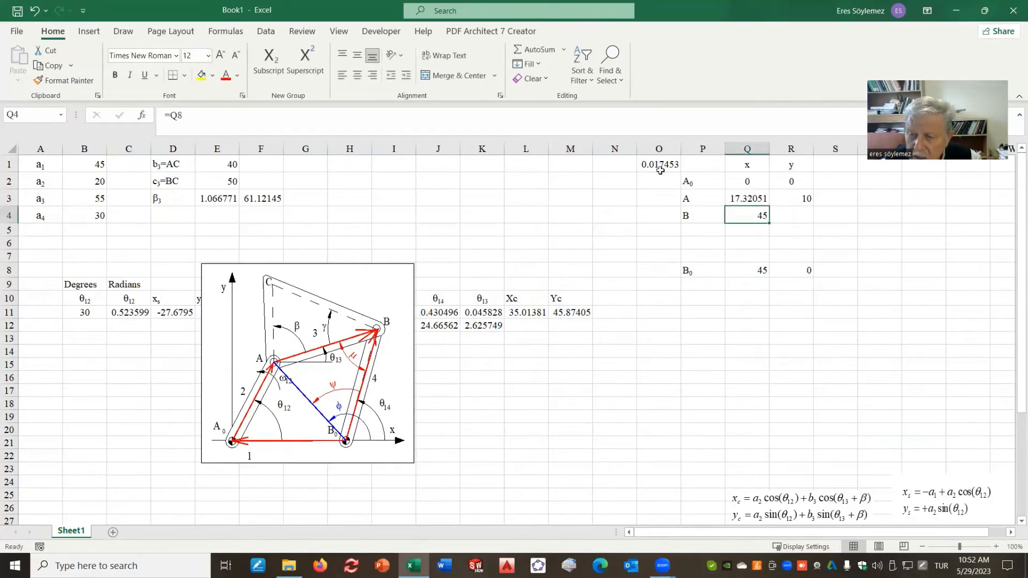
pyautogui.click(203, 117)
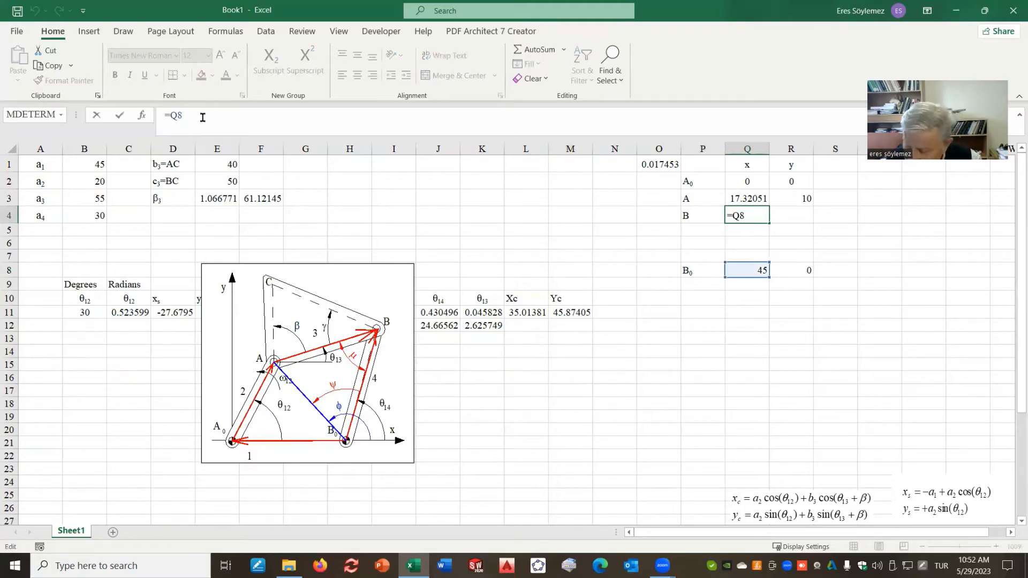
pyautogui.write('+')
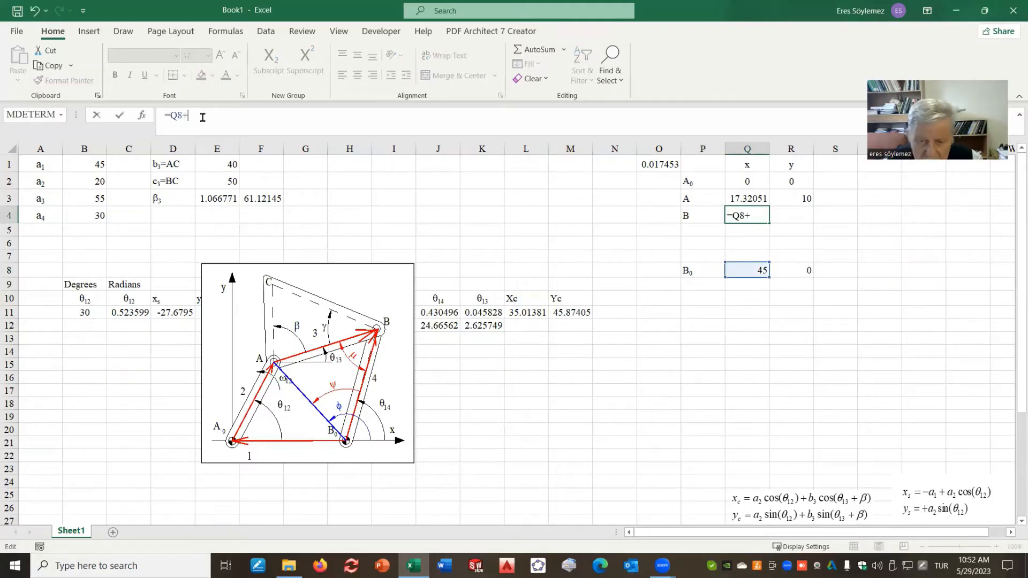
pyautogui.click(91, 214)
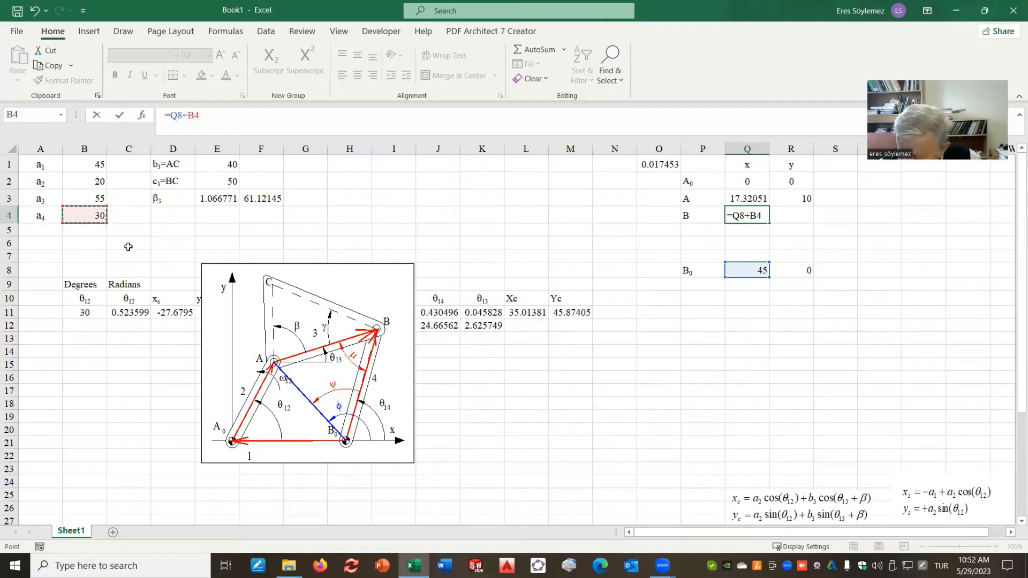
pyautogui.write('*cos')
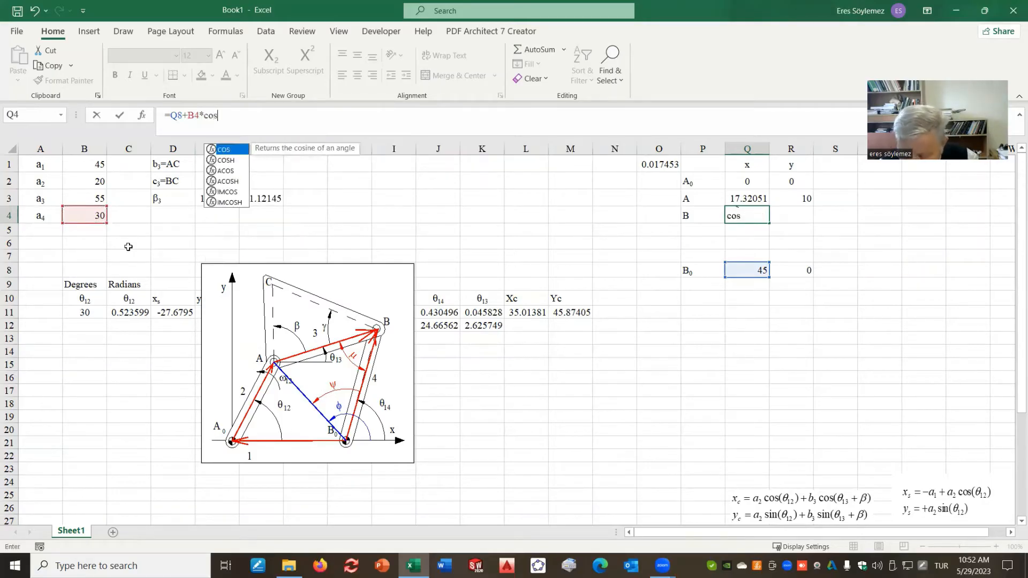
pyautogui.write('(')
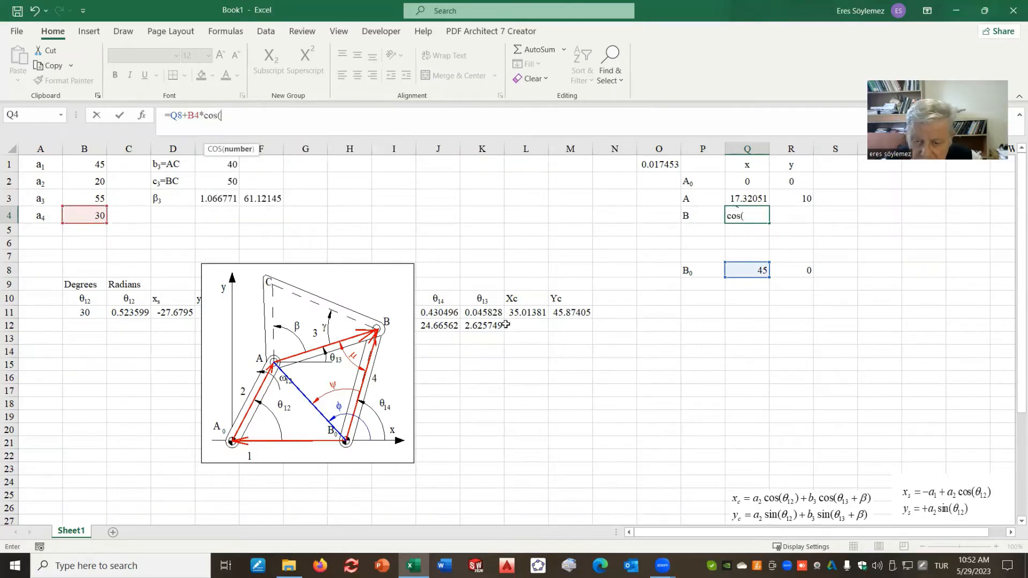
pyautogui.click(452, 314)
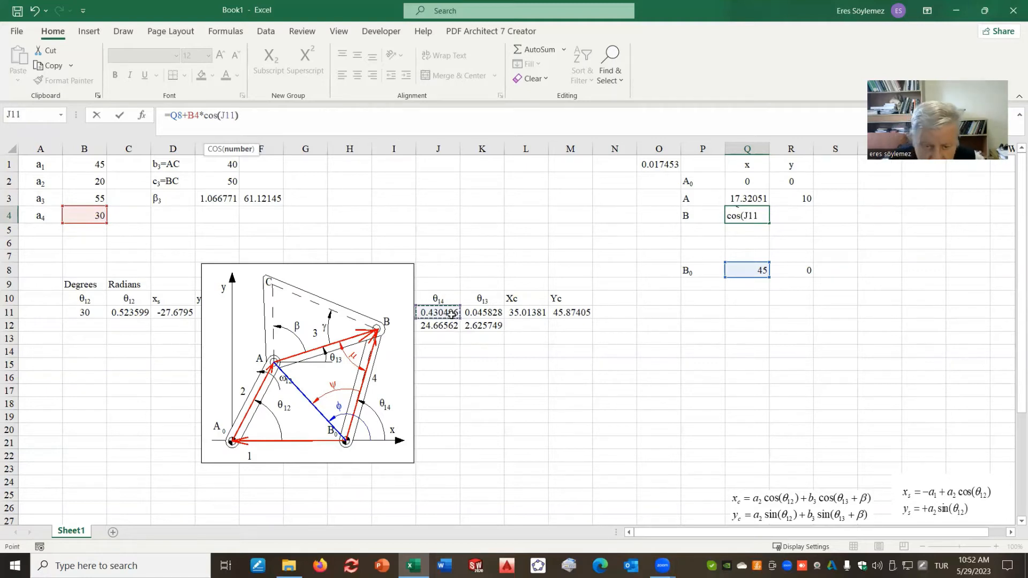
pyautogui.write(')')
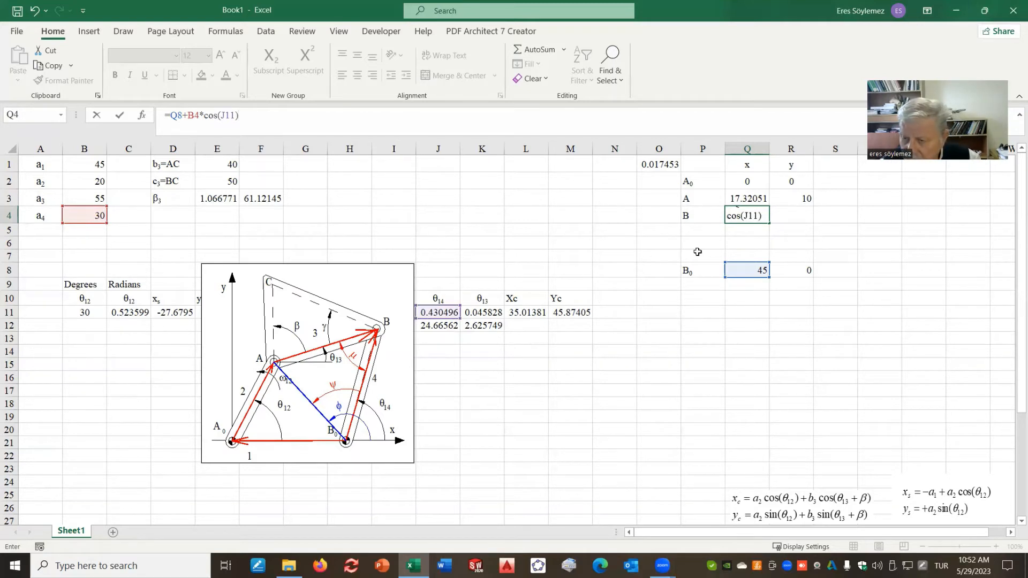
pyautogui.press('Return')
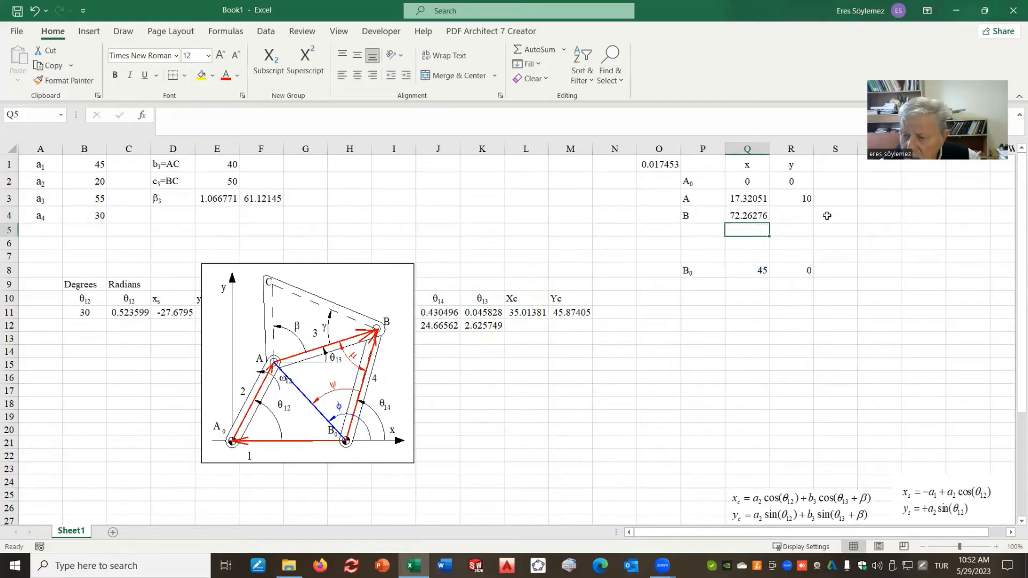
# - Calculate the y coordinate of point B in R4 with the formula =R8+B4*sin(J11)
pyautogui.click(797, 215)
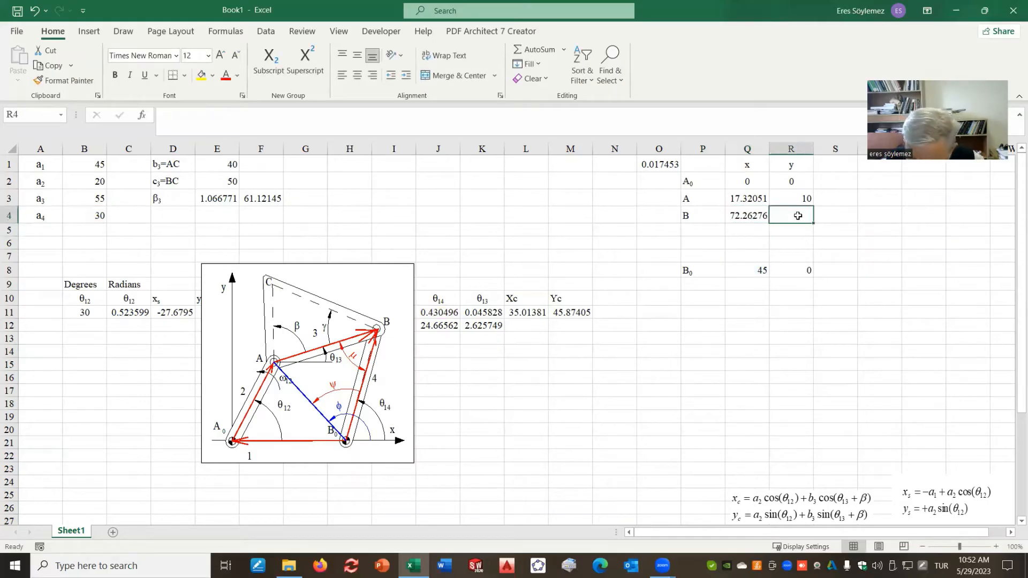
pyautogui.write('=')
pyautogui.click(800, 273)
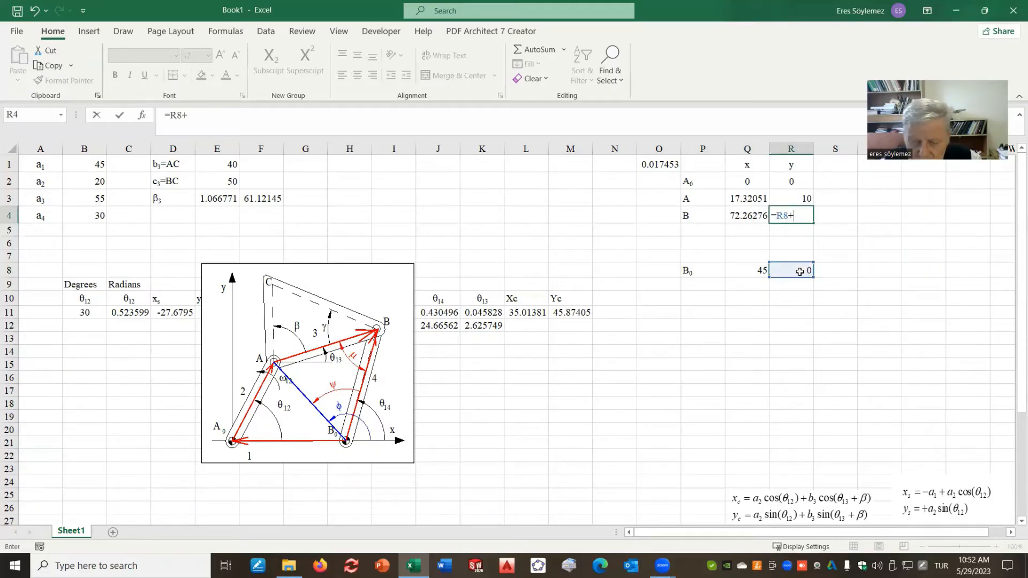
pyautogui.click(89, 218)
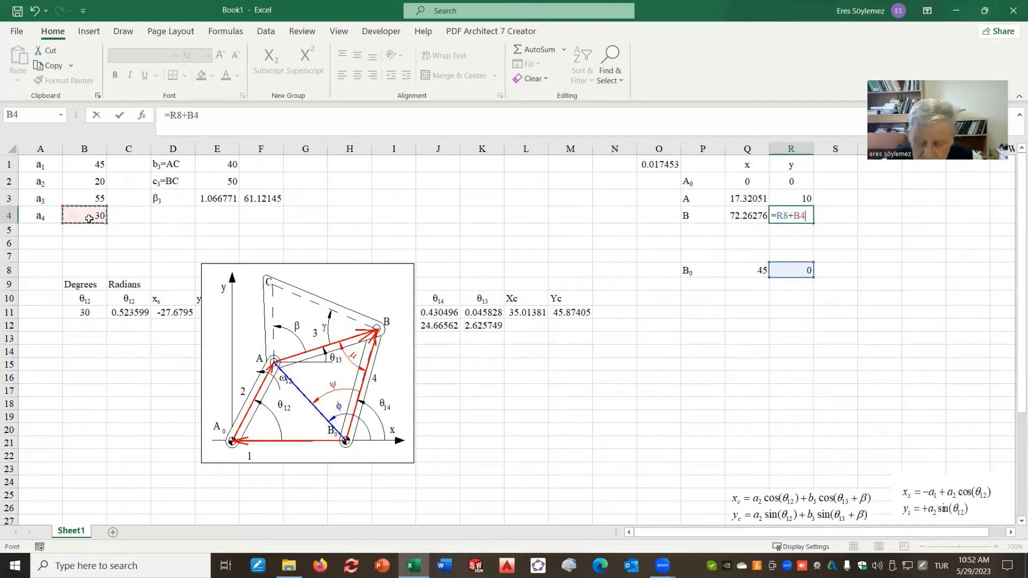
pyautogui.write('*')
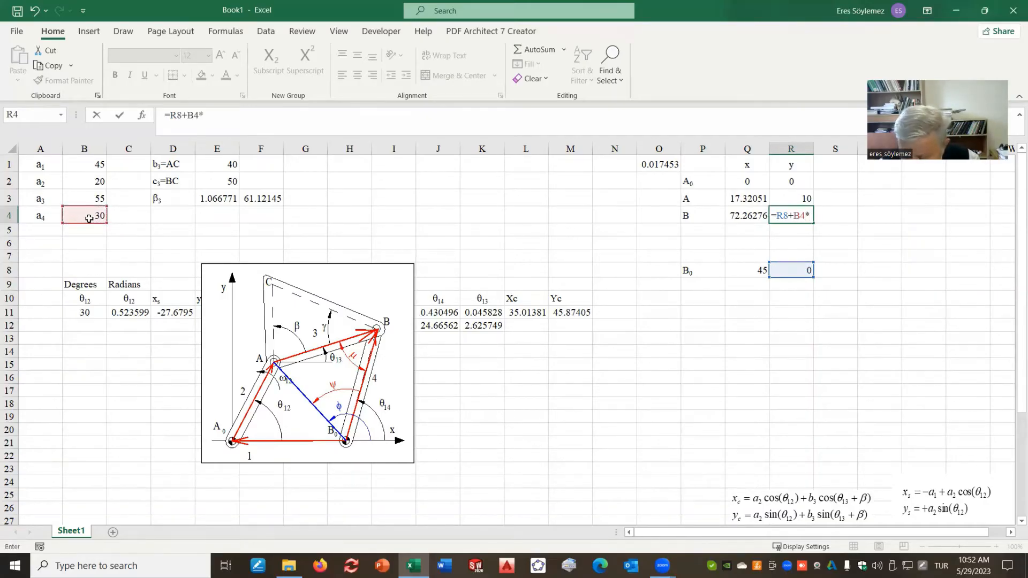
pyautogui.write('sin(')
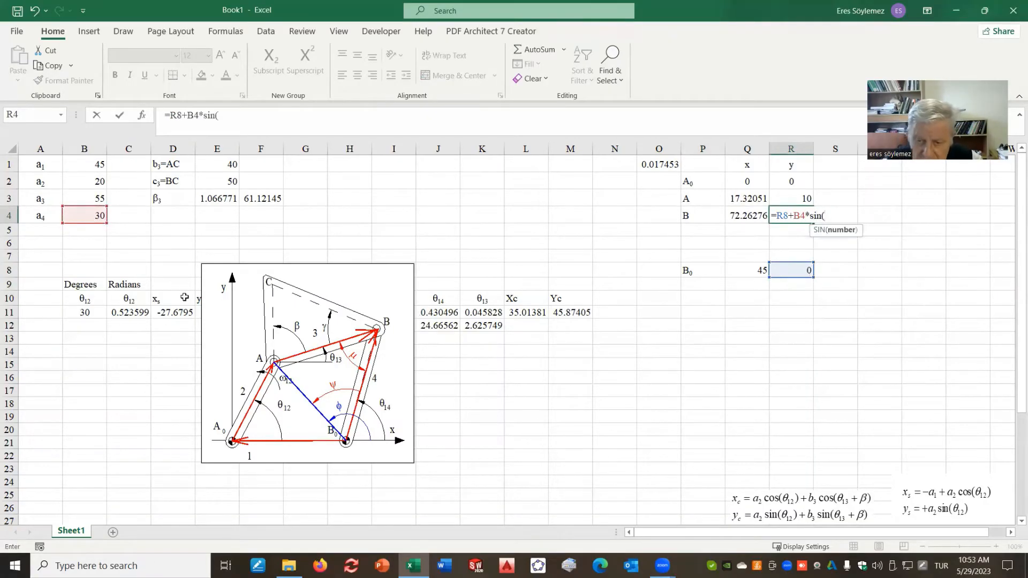
pyautogui.click(447, 316)
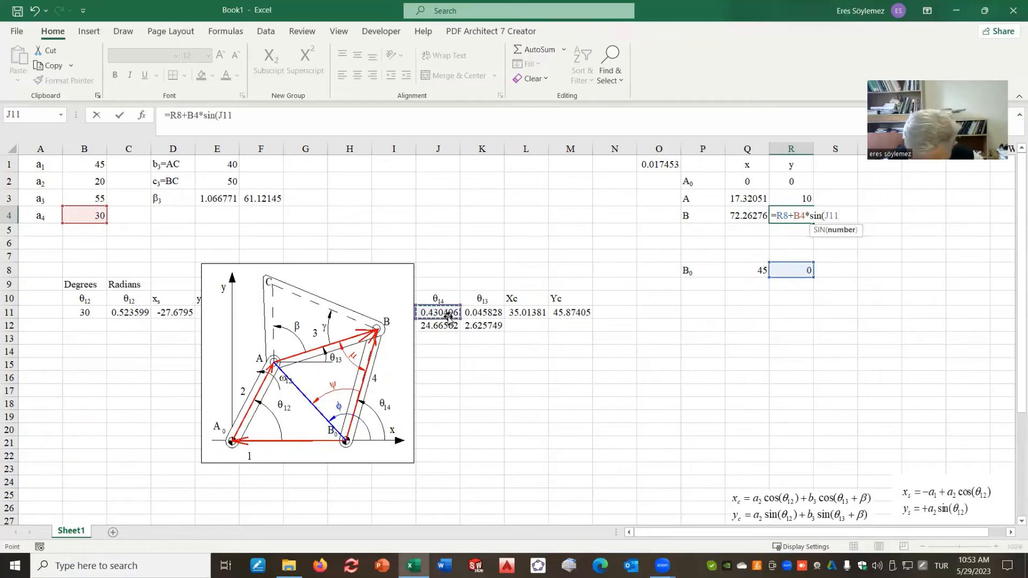
pyautogui.write(')')
pyautogui.press('Return')
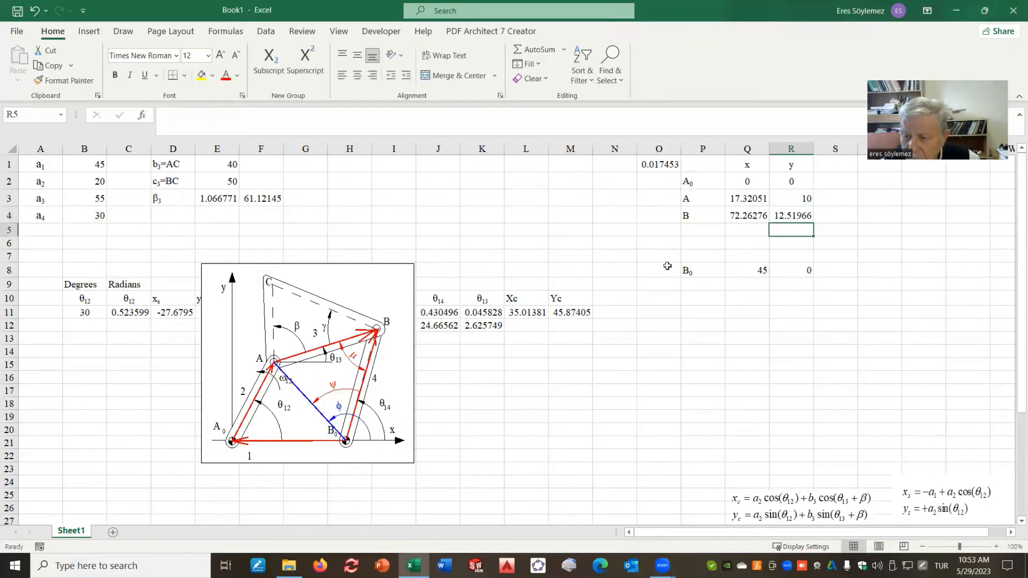
# - Label cell P5 as C and link its x coordinate in Q5 to the Xc value with =L11
pyautogui.click(703, 231)
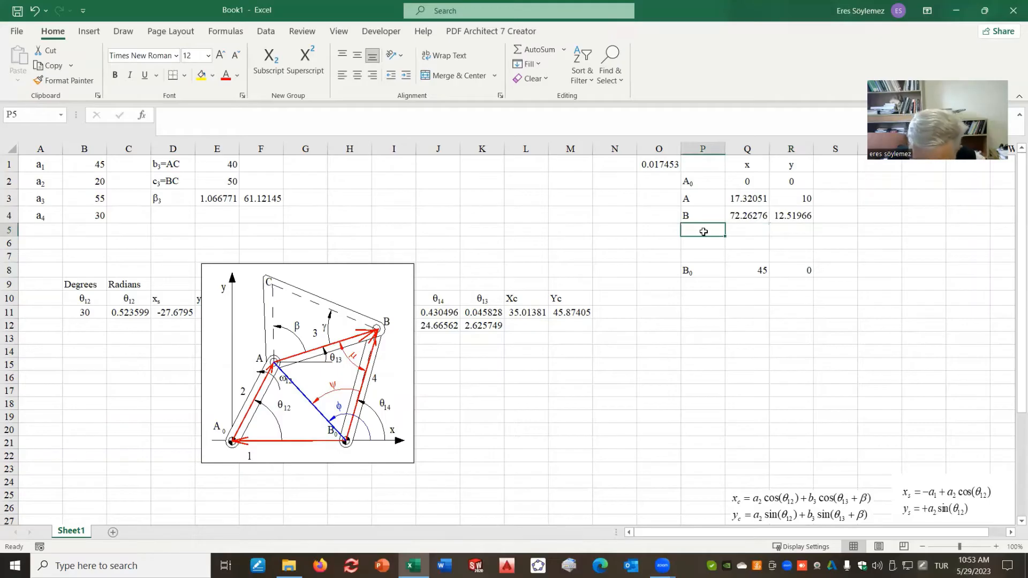
pyautogui.write('C')
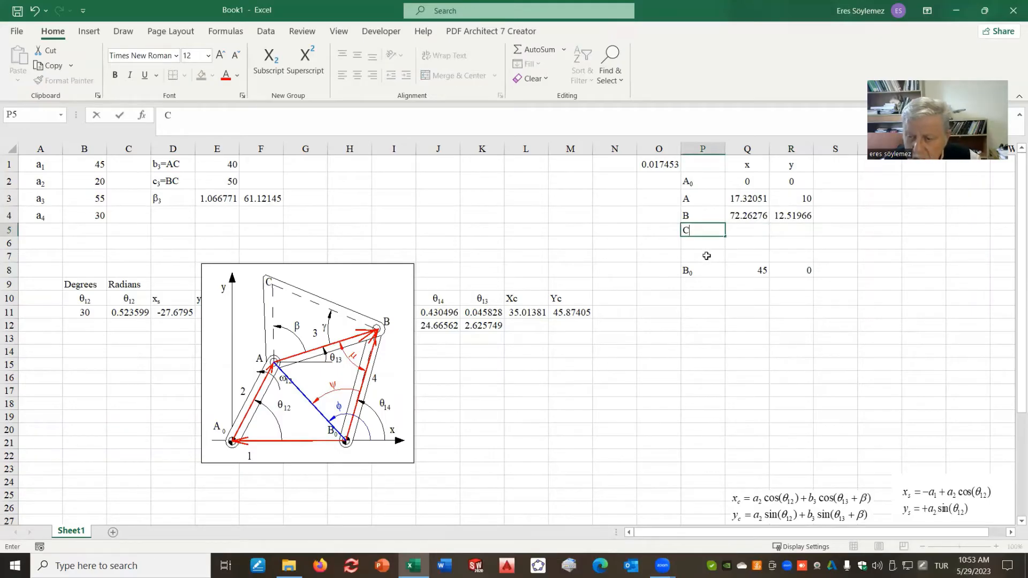
pyautogui.click(755, 228)
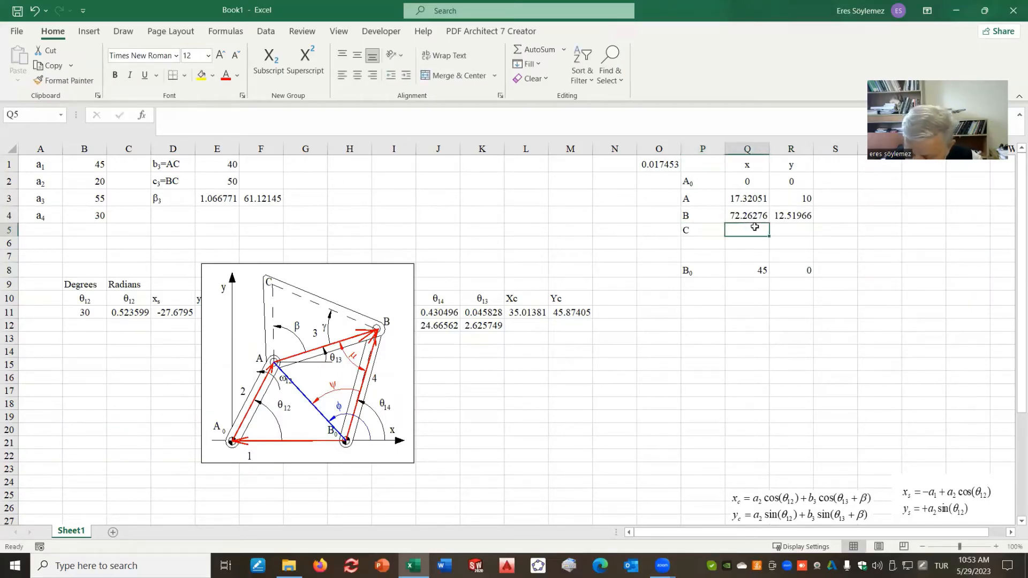
pyautogui.write('=')
pyautogui.click(523, 311)
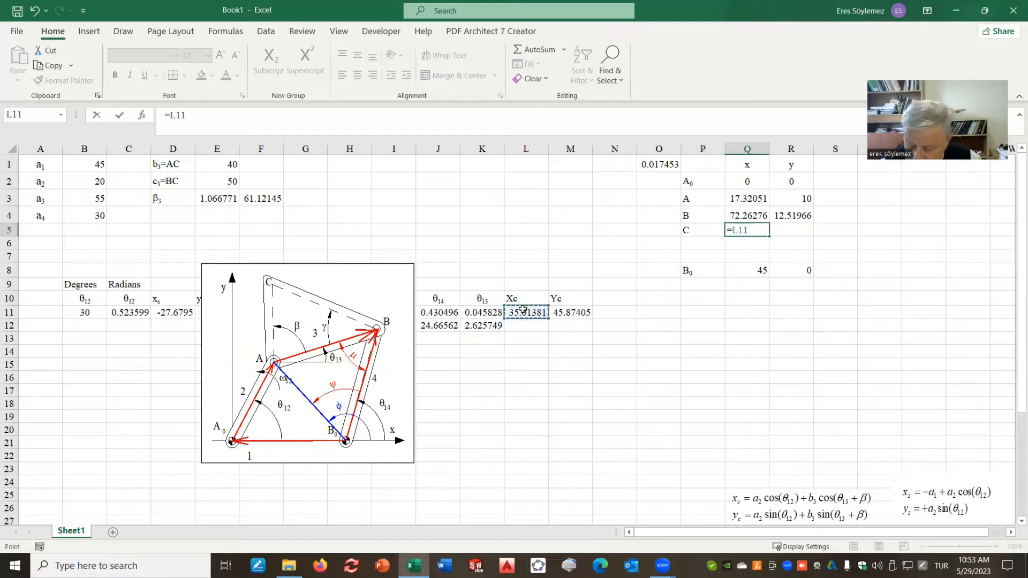
pyautogui.press('Return')
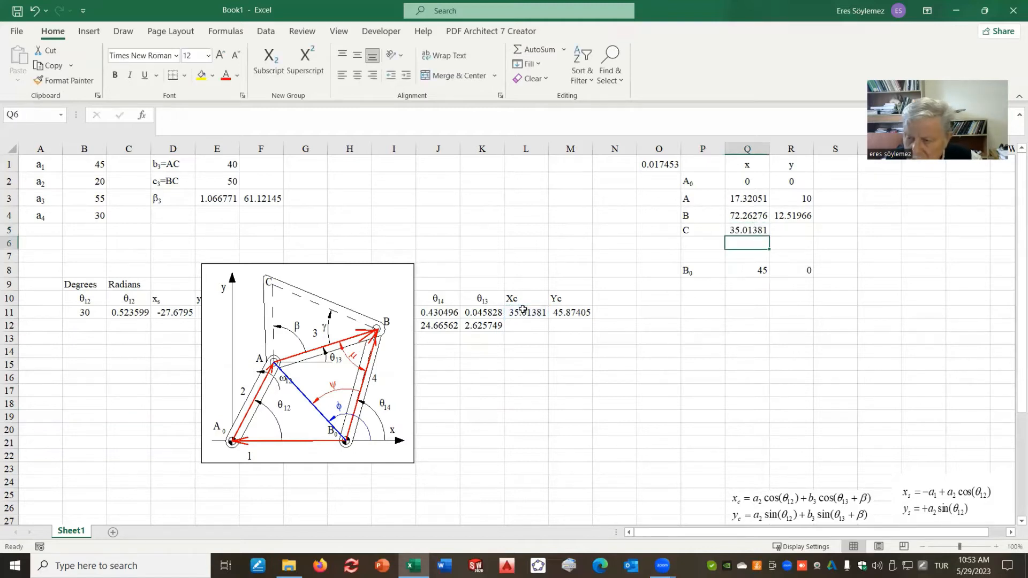
# - Extend point C's link formula from Q5 into R5 for the y coordinate, and label cell P6 as A
pyautogui.click(760, 231)
pyautogui.moveTo(768, 236); pyautogui.dragTo(806, 233)
pyautogui.click(700, 243)
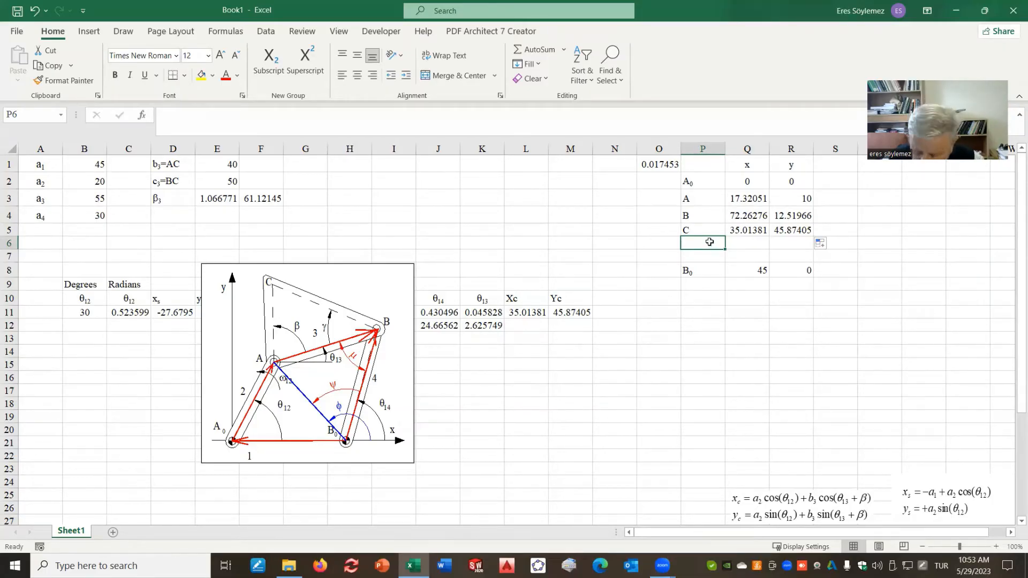
pyautogui.write('A')
pyautogui.press('Return')
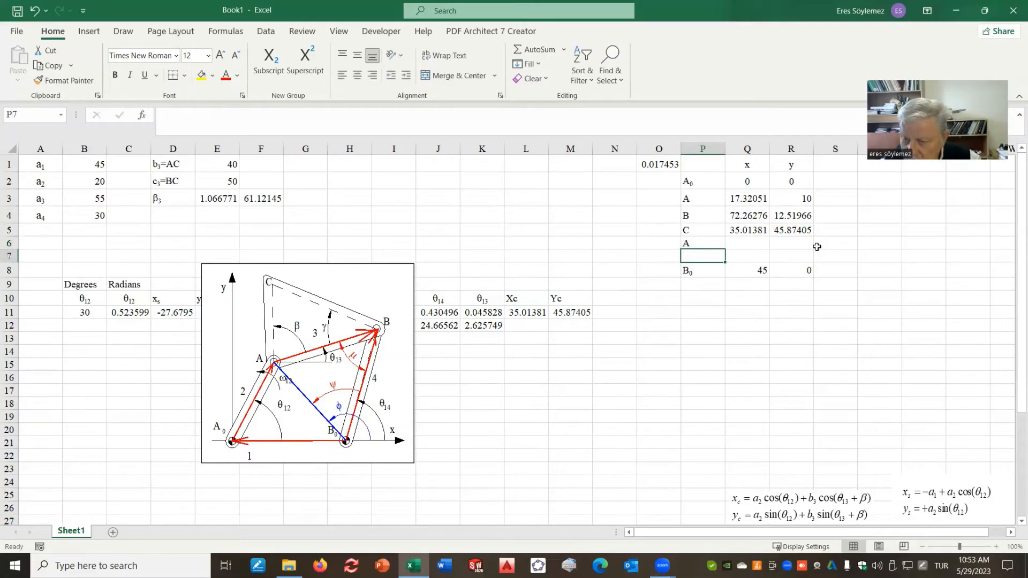
# - Repeat point A's coordinates in row 6 by entering =Q3 in Q6 and filling the formula across to R6
pyautogui.click(757, 243)
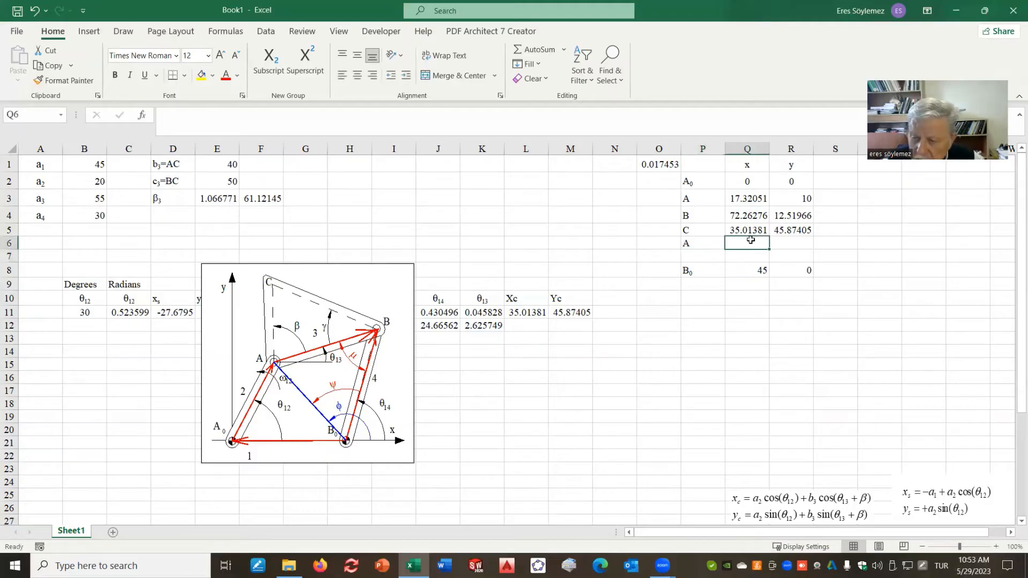
pyautogui.write('=')
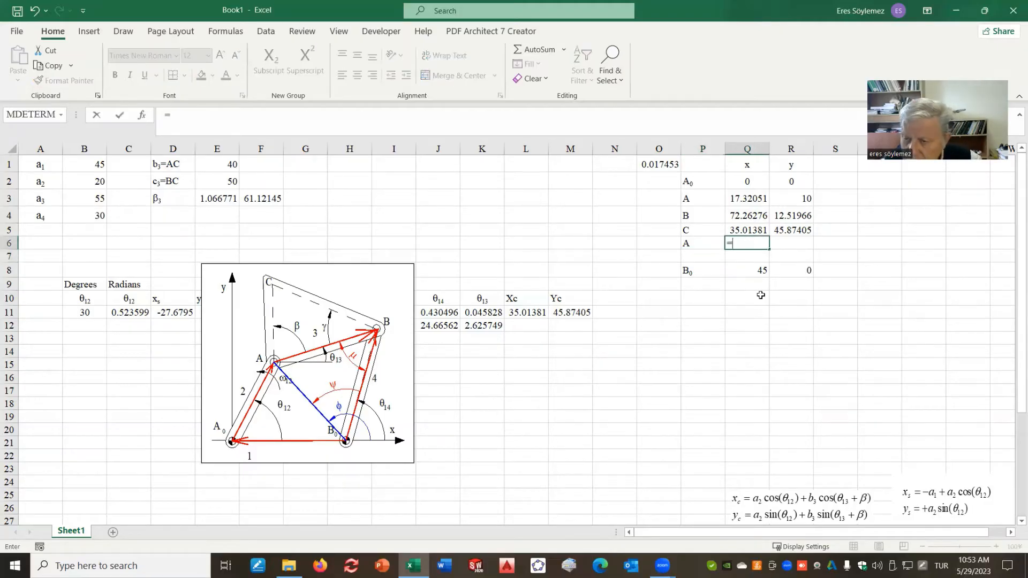
pyautogui.click(766, 198)
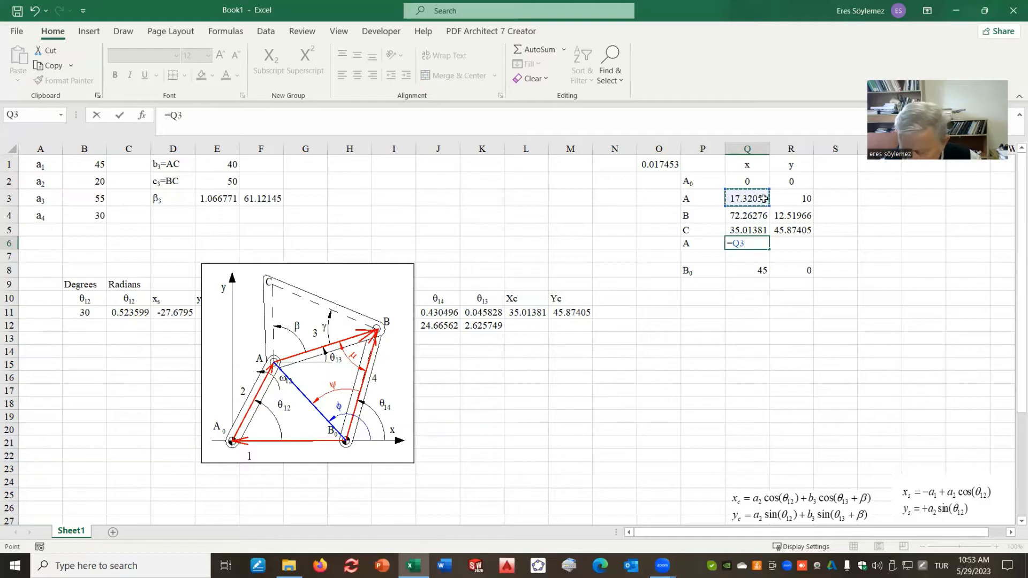
pyautogui.press('Return')
pyautogui.click(762, 242)
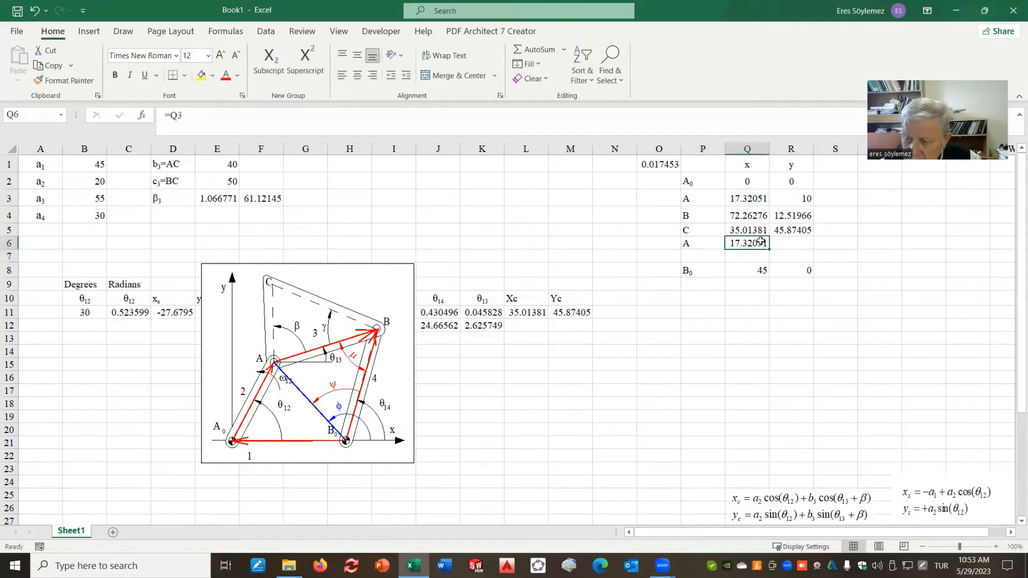
pyautogui.moveTo(767, 250); pyautogui.dragTo(811, 246)
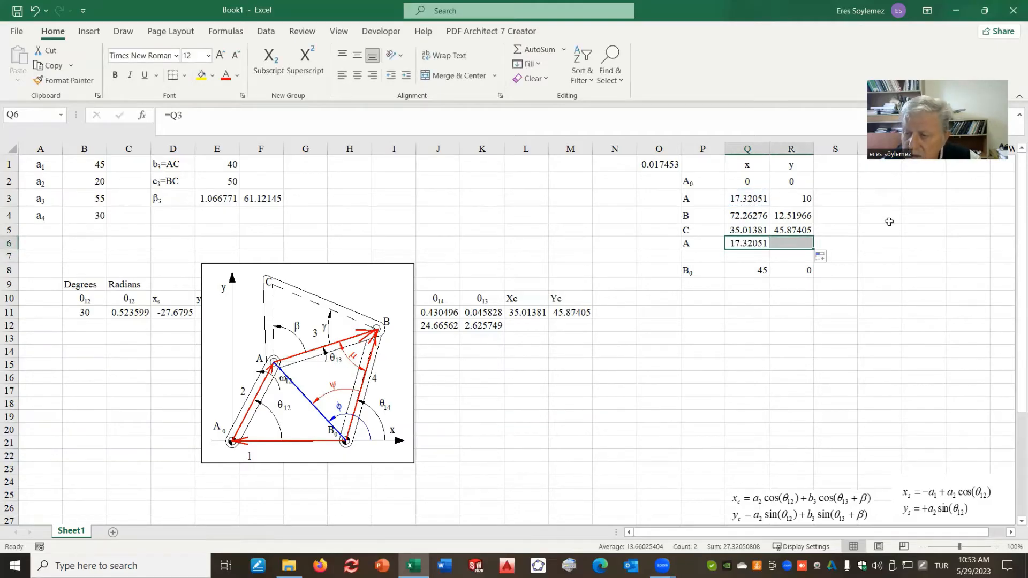
# - Label cell P7 as B and repeat point B's coordinates by entering =Q4 in Q7 and filling it across to R7
pyautogui.click(691, 259)
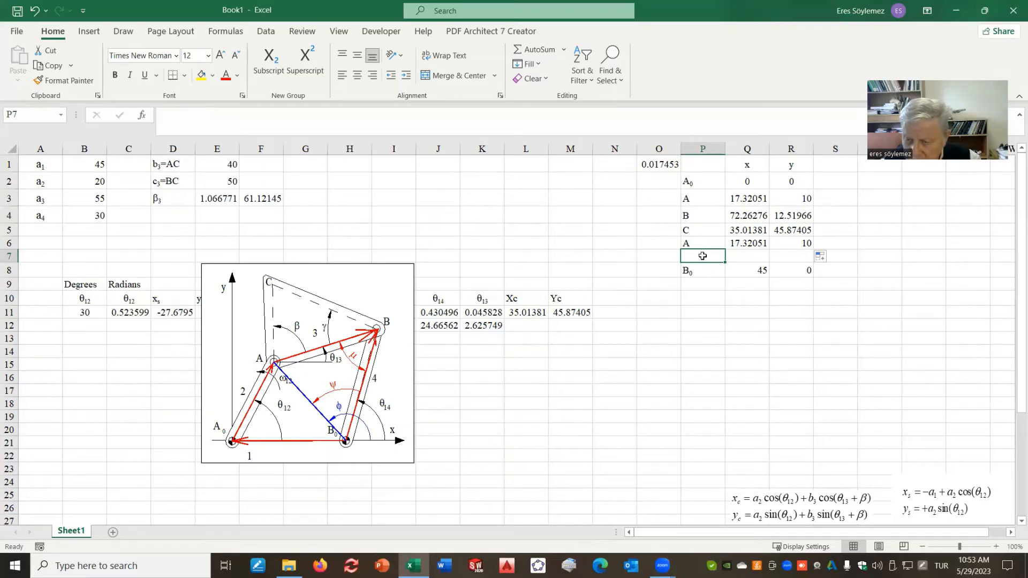
pyautogui.write('B')
pyautogui.press('Return')
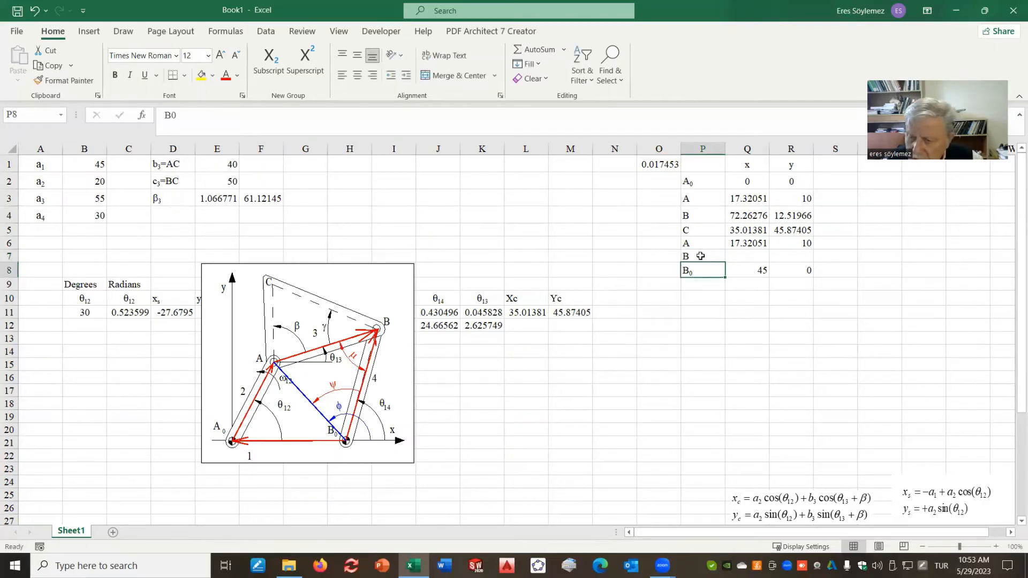
pyautogui.click(756, 256)
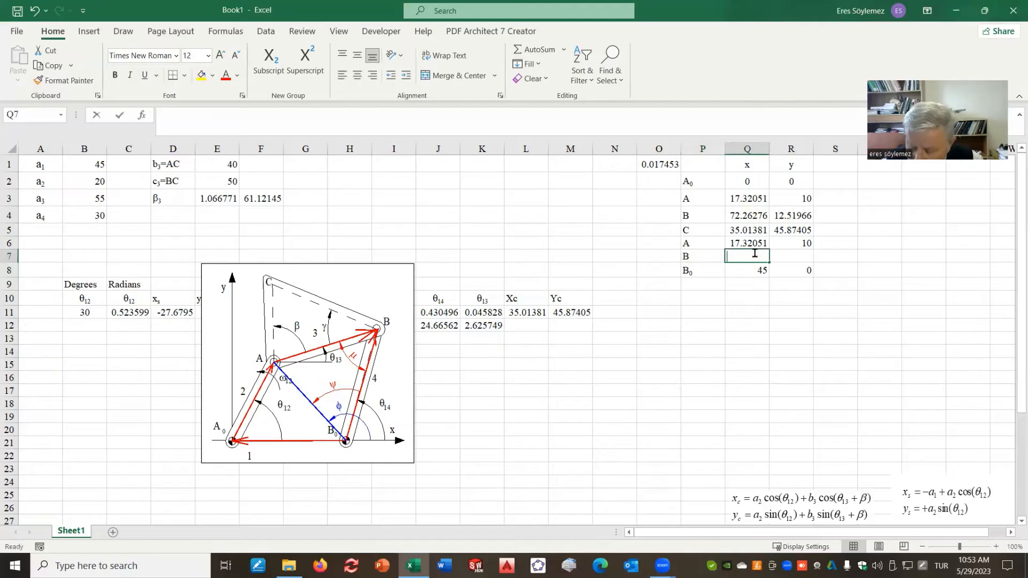
pyautogui.write('=')
pyautogui.click(741, 213)
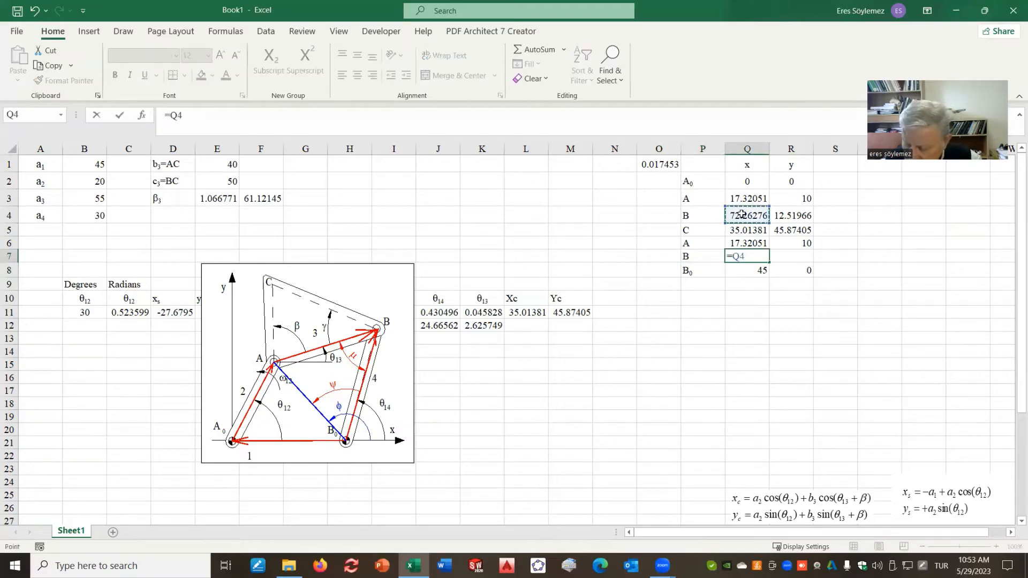
pyautogui.press('Return')
pyautogui.click(747, 258)
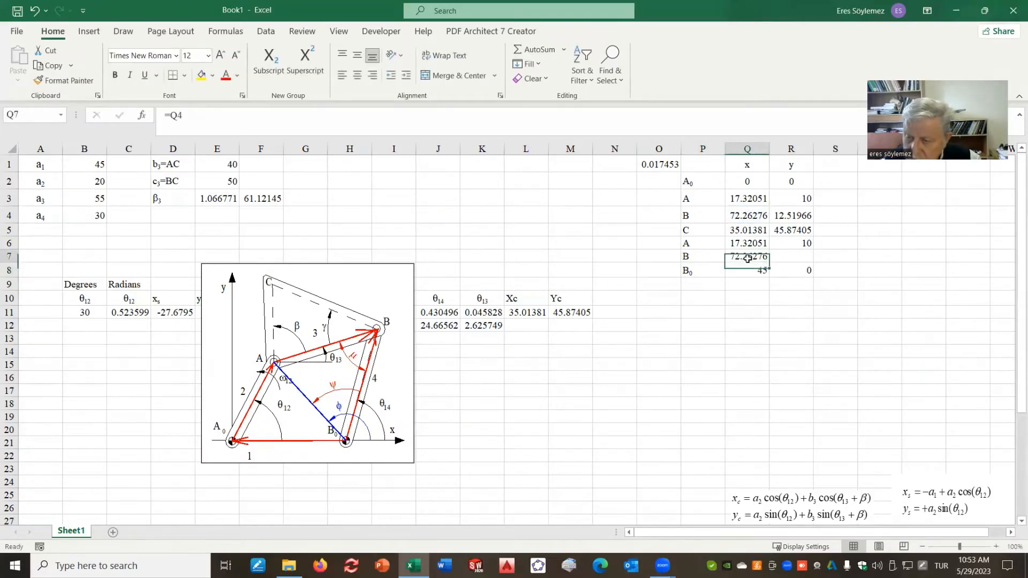
pyautogui.moveTo(770, 263); pyautogui.dragTo(815, 257)
pyautogui.click(845, 254)
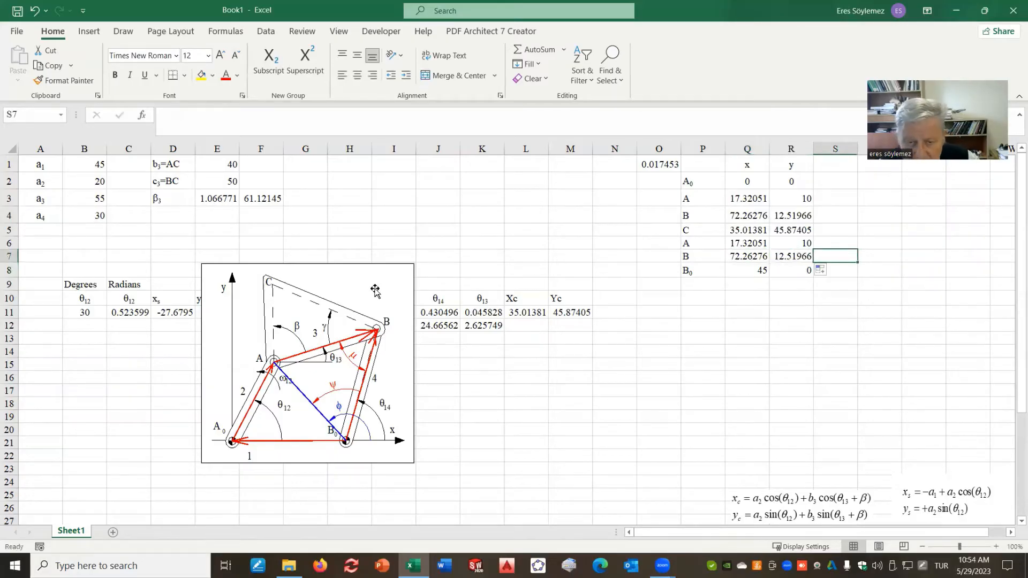
# - Move the linkage diagram below the coordinate table and insert a scatter chart with straight lines and markers
pyautogui.moveTo(378, 278); pyautogui.dragTo(975, 329)
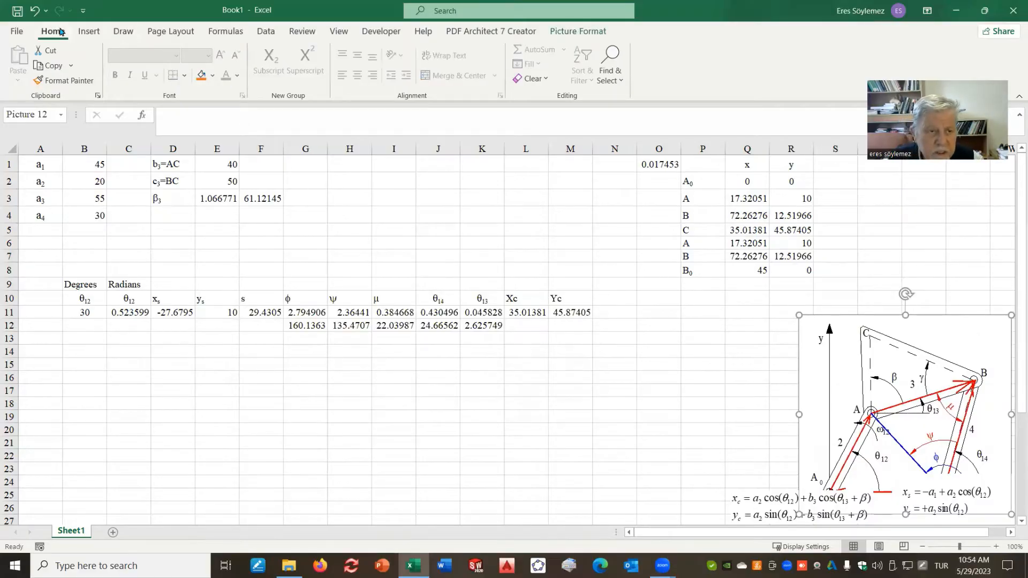
pyautogui.click(89, 32)
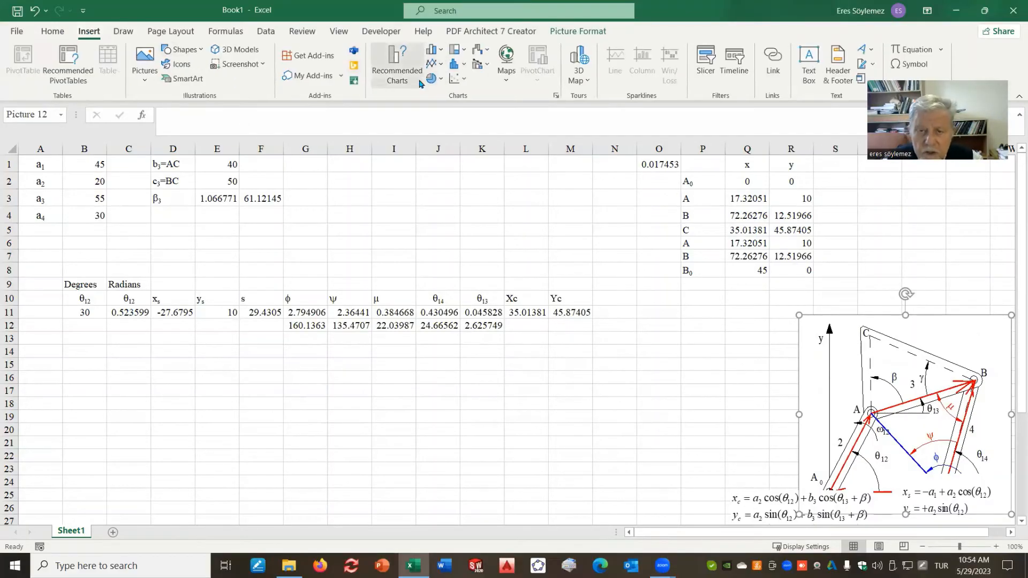
pyautogui.click(456, 80)
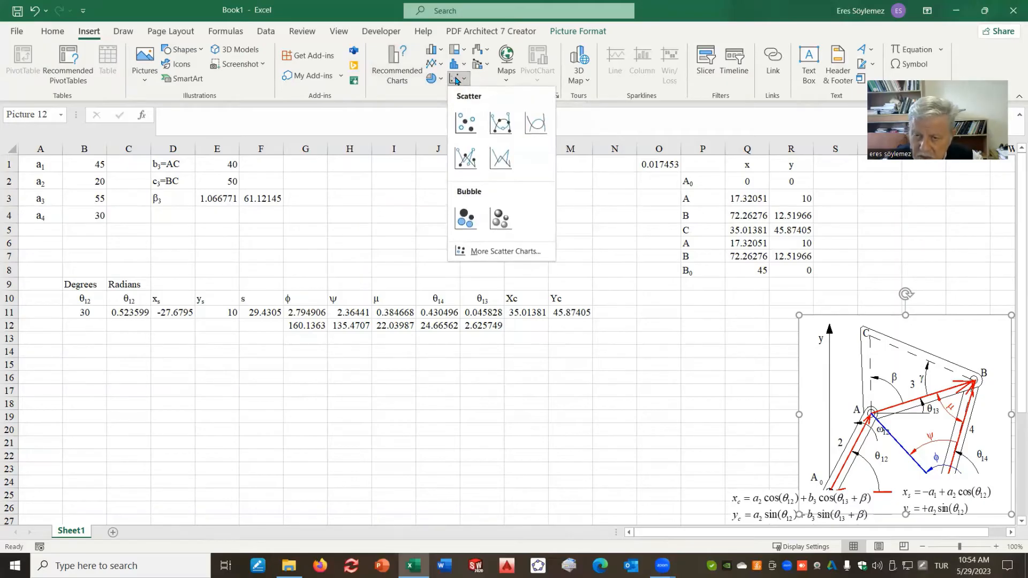
pyautogui.click(465, 158)
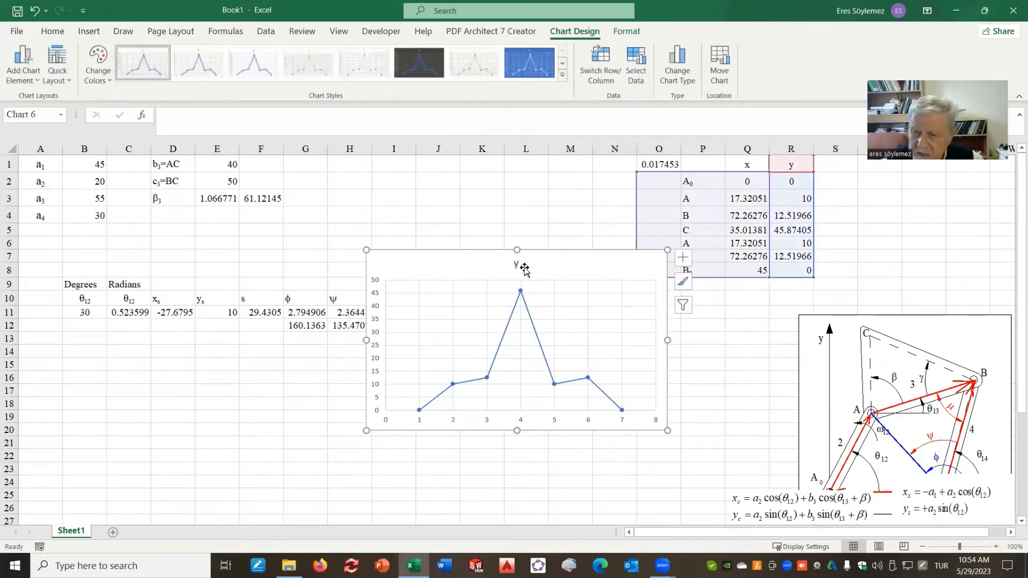
# - Open the chart's data source selection and remove the y series
pyautogui.rightClick(528, 346)
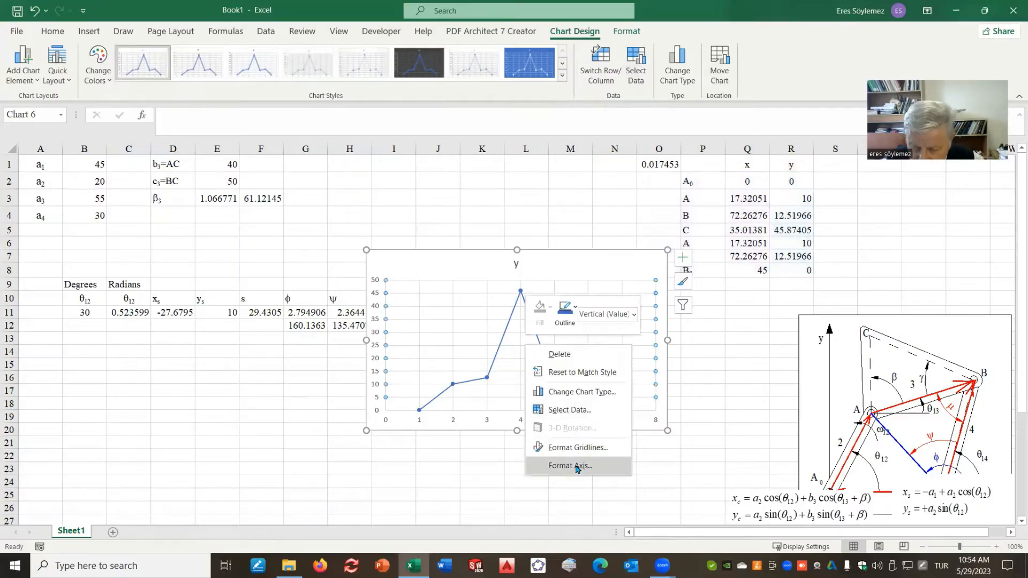
pyautogui.click(569, 410)
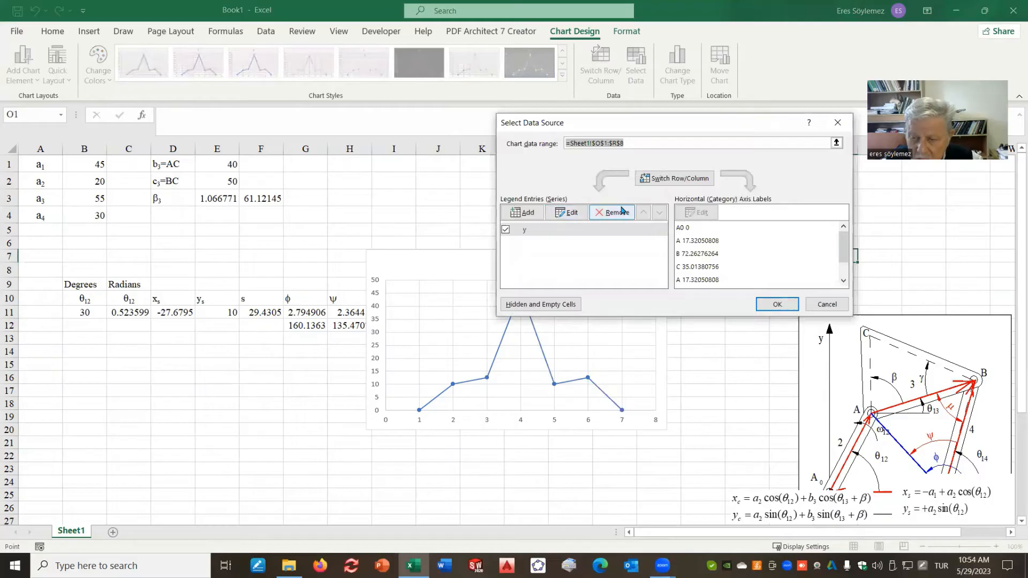
pyautogui.click(615, 214)
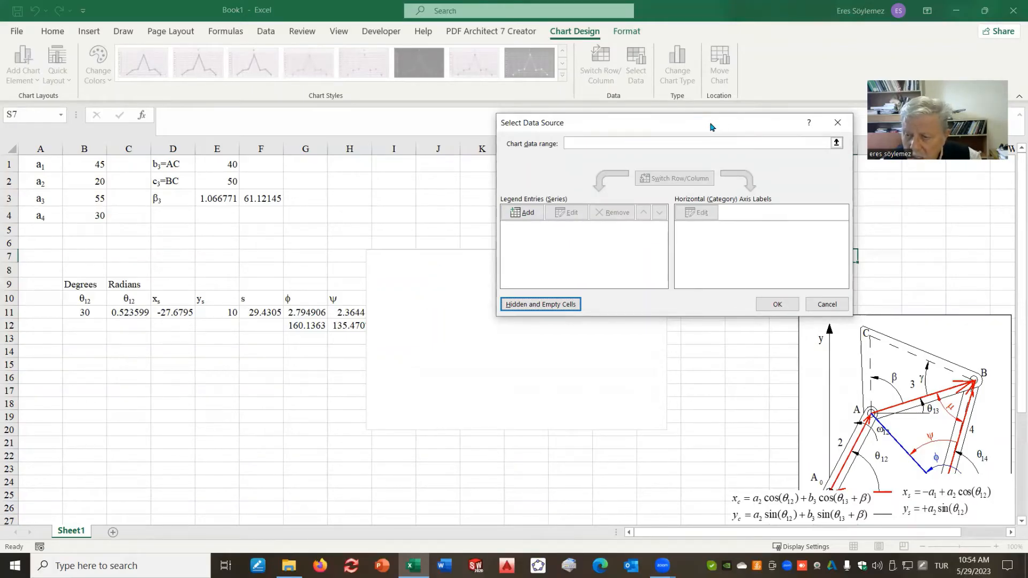
# - Add a chart series for link A0A with X values from Q2:Q3 and Y values from R2:R3
pyautogui.moveTo(711, 127); pyautogui.dragTo(382, 126)
pyautogui.click(201, 214)
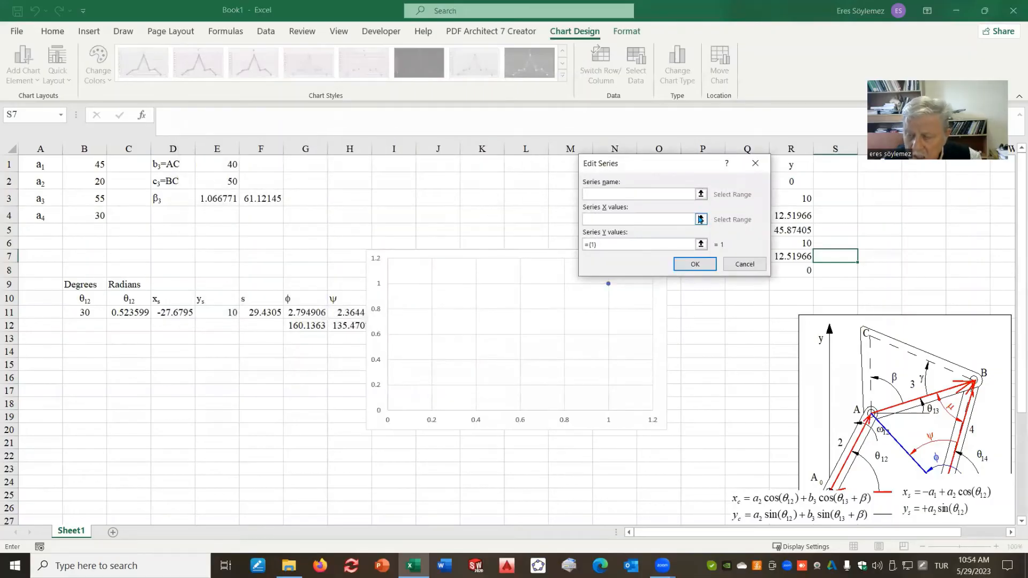
pyautogui.click(700, 220)
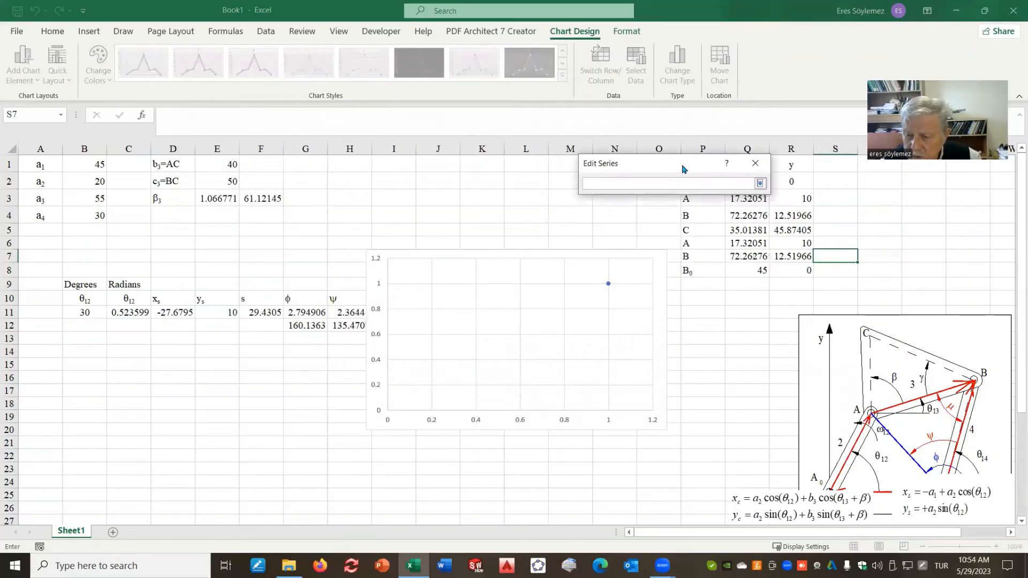
pyautogui.moveTo(683, 170); pyautogui.dragTo(460, 163)
pyautogui.moveTo(744, 180); pyautogui.dragTo(744, 197)
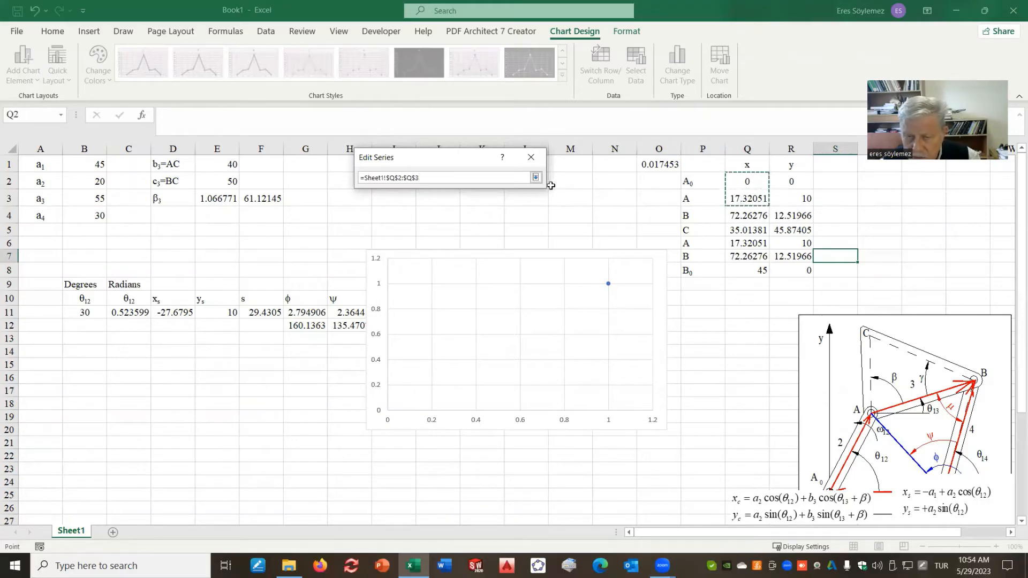
pyautogui.click(535, 177)
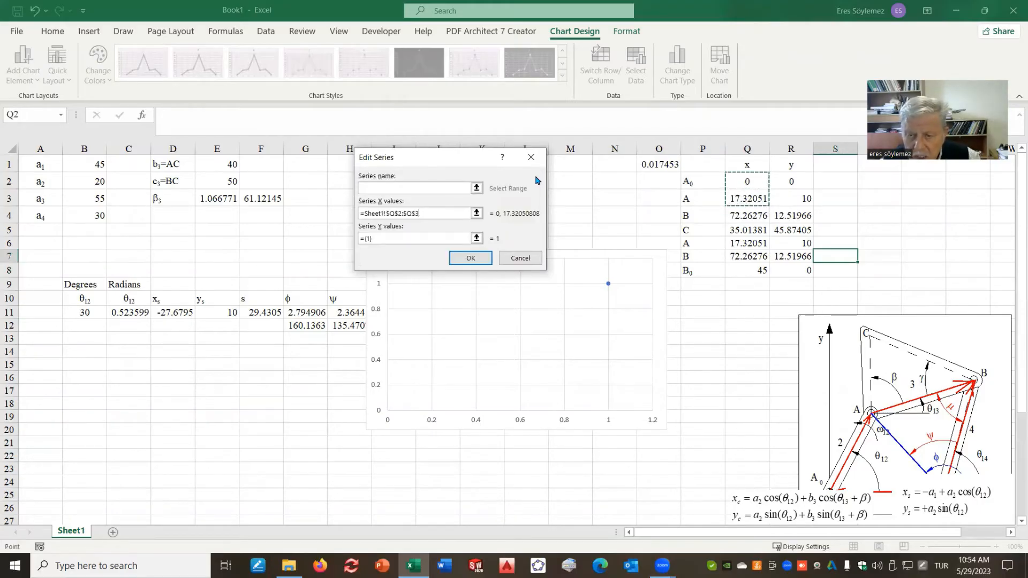
pyautogui.click(476, 238)
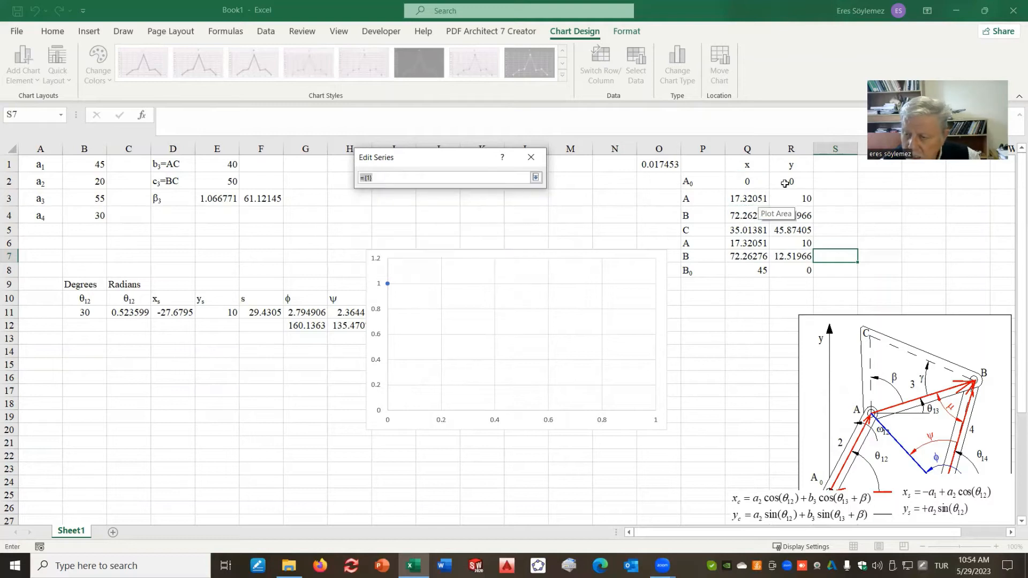
pyautogui.moveTo(784, 183); pyautogui.dragTo(791, 200)
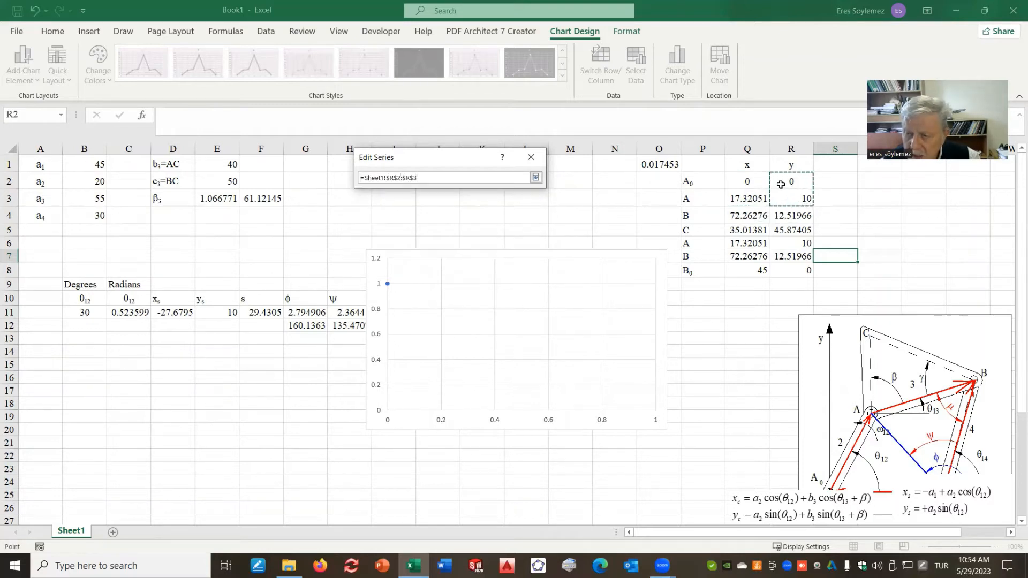
pyautogui.click(536, 177)
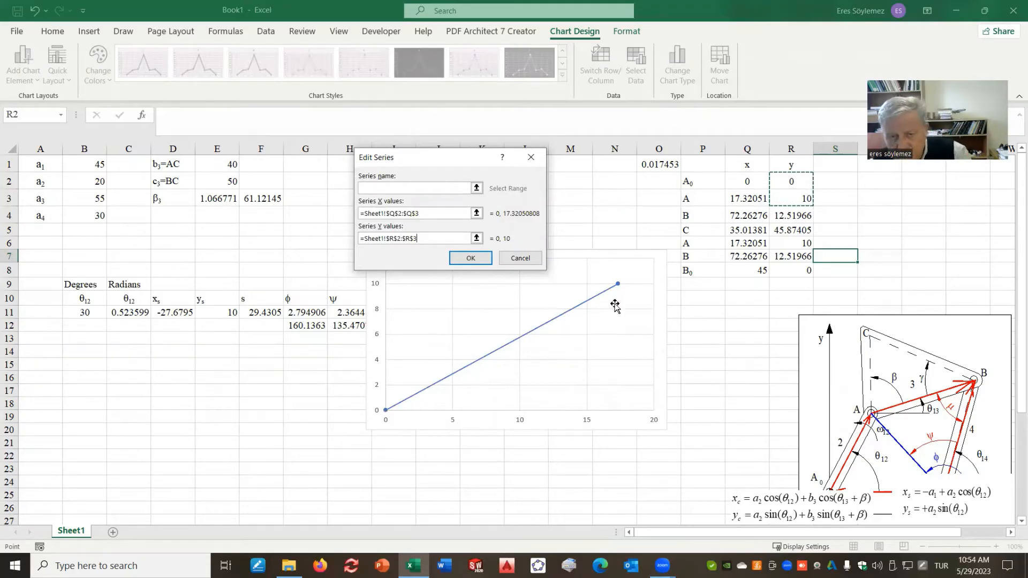
pyautogui.click(470, 258)
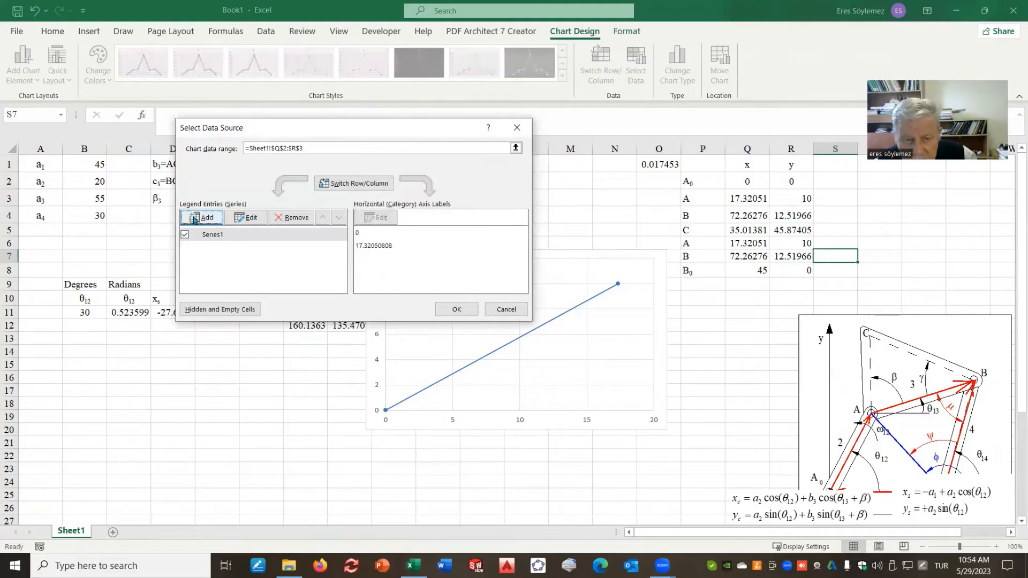
# - Add a second chart series for coupler triangle ABC with X values from Q3:Q6 and Y values from R3:R6
pyautogui.click(194, 219)
pyautogui.click(470, 213)
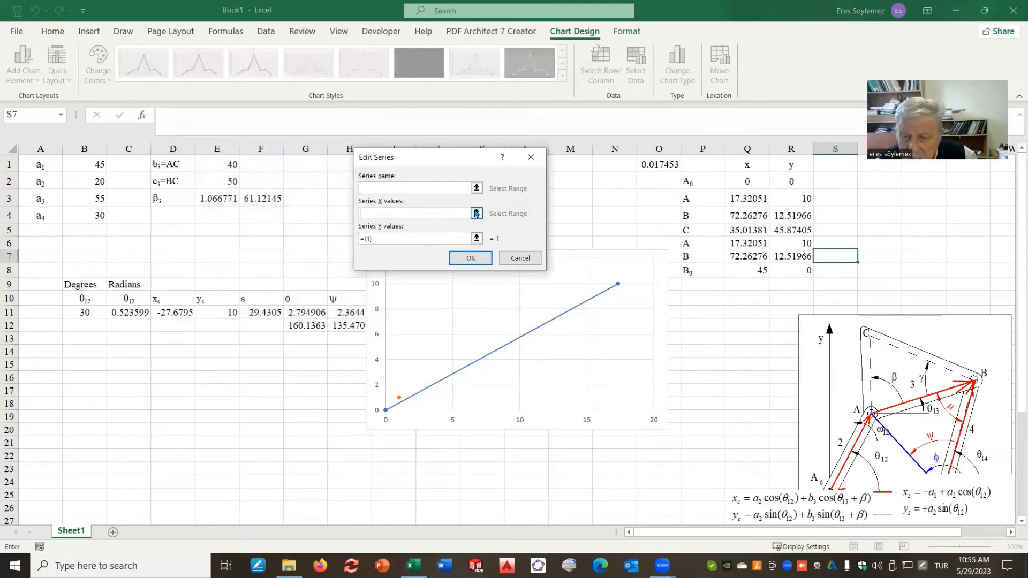
pyautogui.click(475, 213)
pyautogui.moveTo(742, 198); pyautogui.dragTo(743, 244)
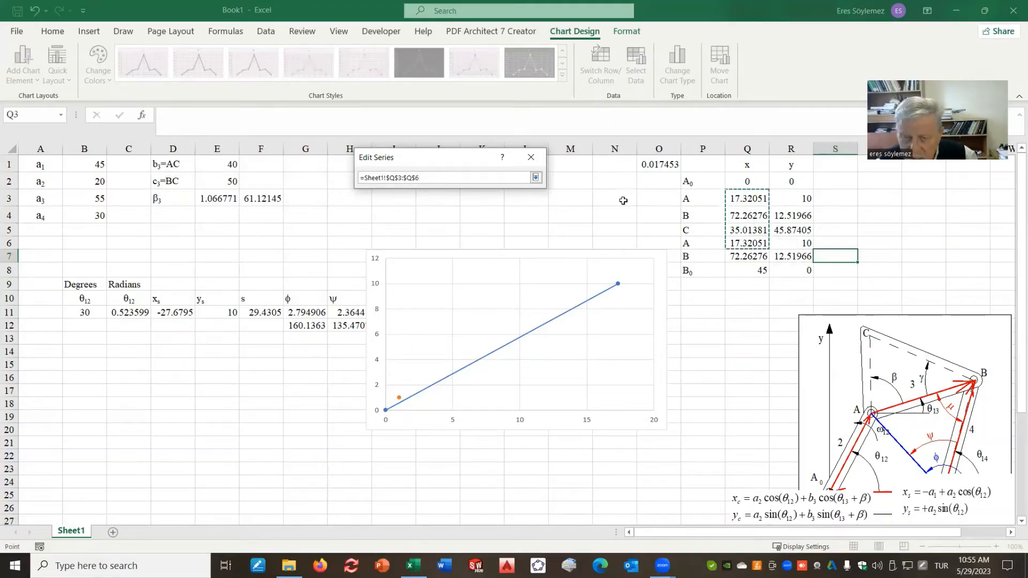
pyautogui.click(536, 177)
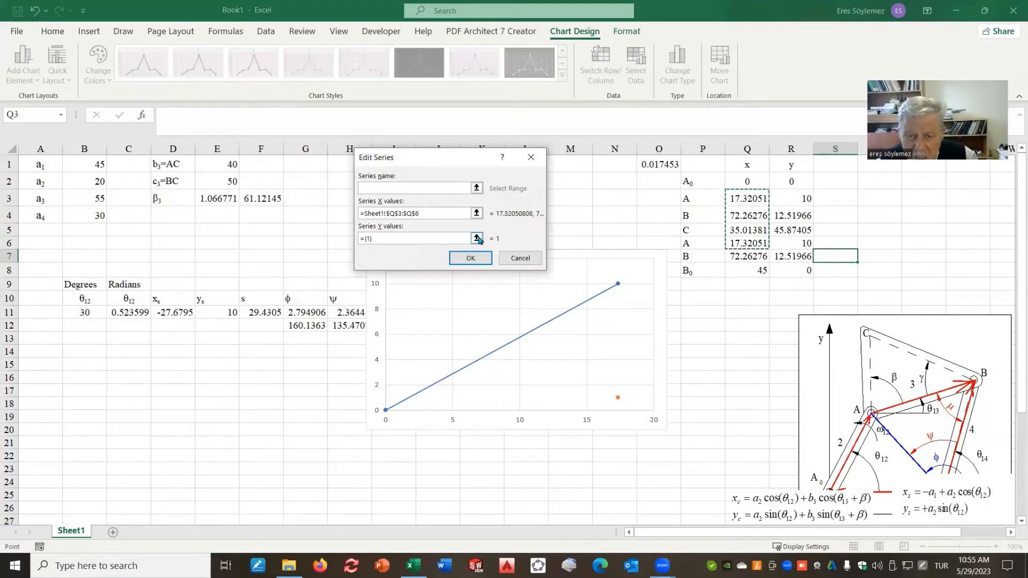
pyautogui.click(476, 238)
pyautogui.moveTo(802, 201); pyautogui.dragTo(803, 244)
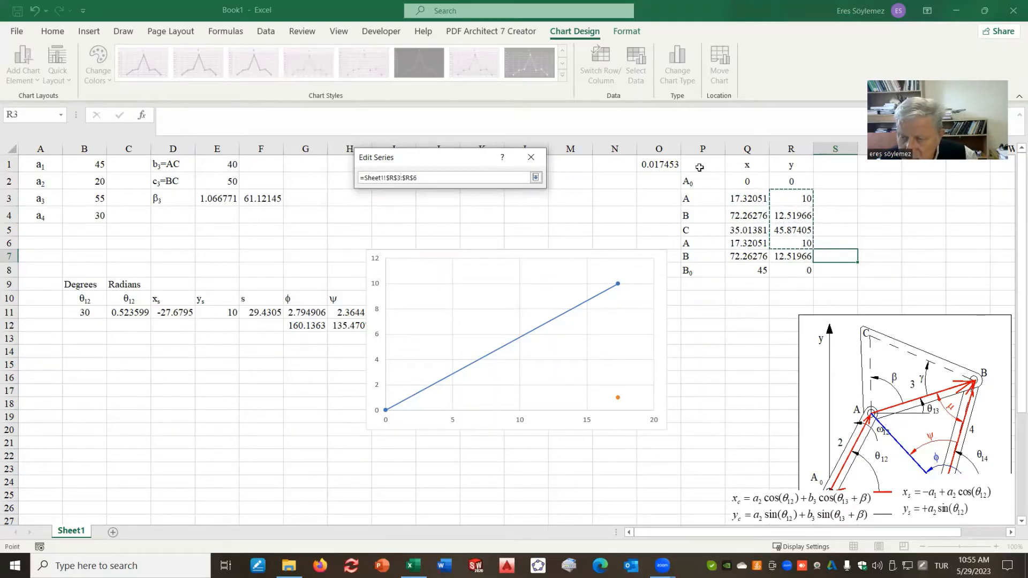
pyautogui.click(535, 177)
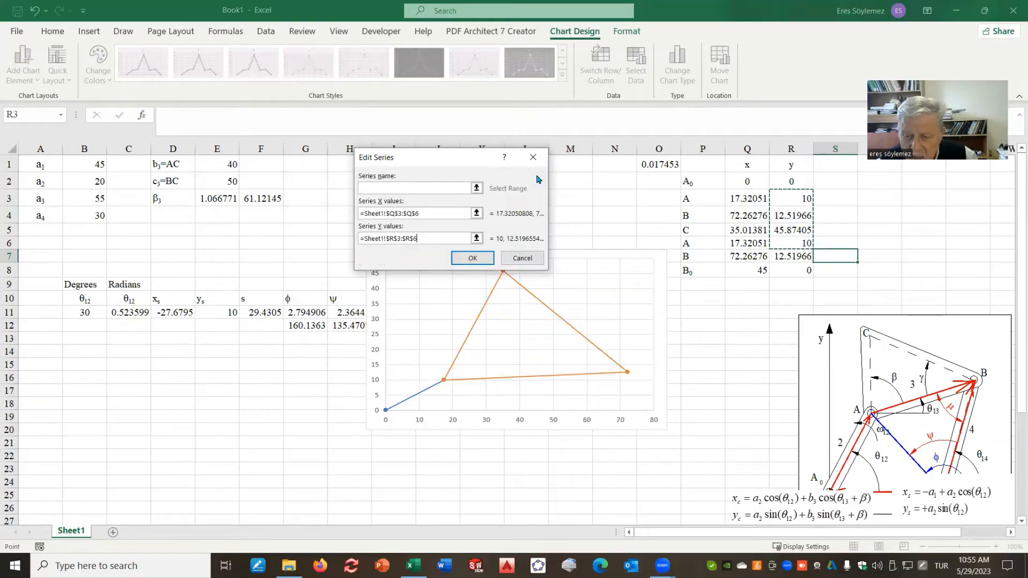
pyautogui.click(473, 258)
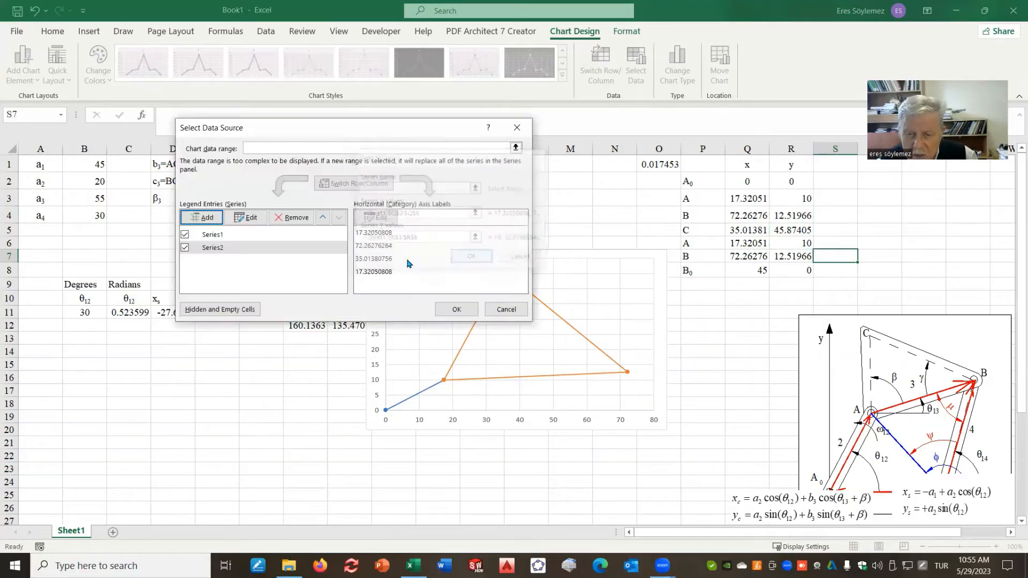
# - Add a third chart series for link BB0 with X values from Q7:Q8 and Y values from R7:R8, and accept the data source
pyautogui.click(203, 219)
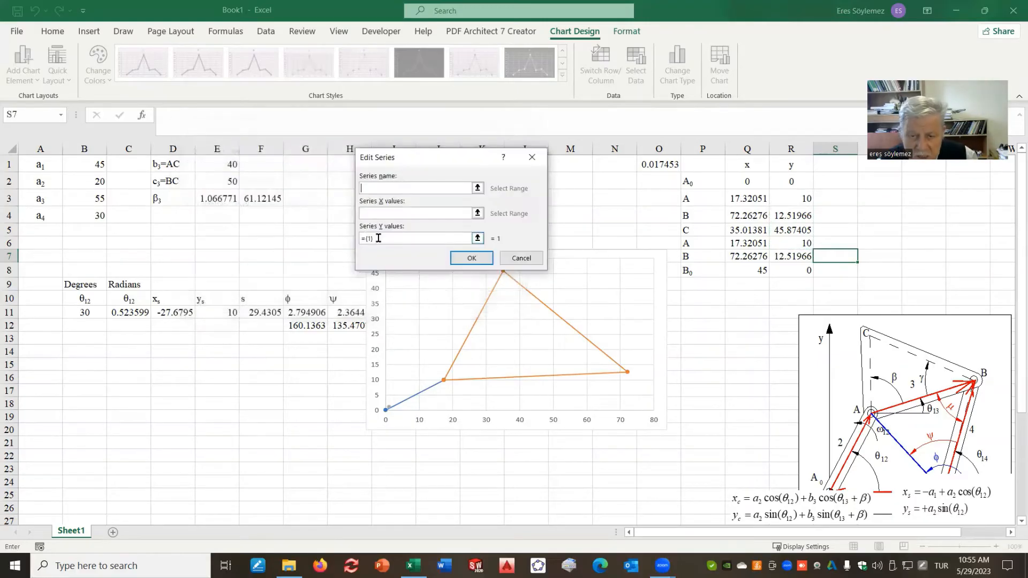
pyautogui.click(477, 213)
pyautogui.moveTo(742, 259); pyautogui.dragTo(744, 272)
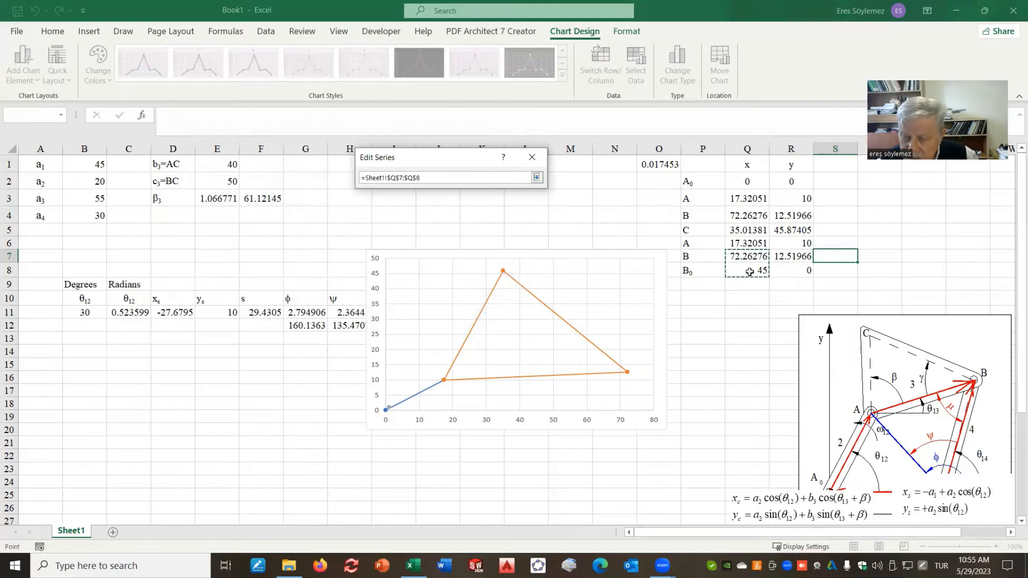
pyautogui.click(536, 179)
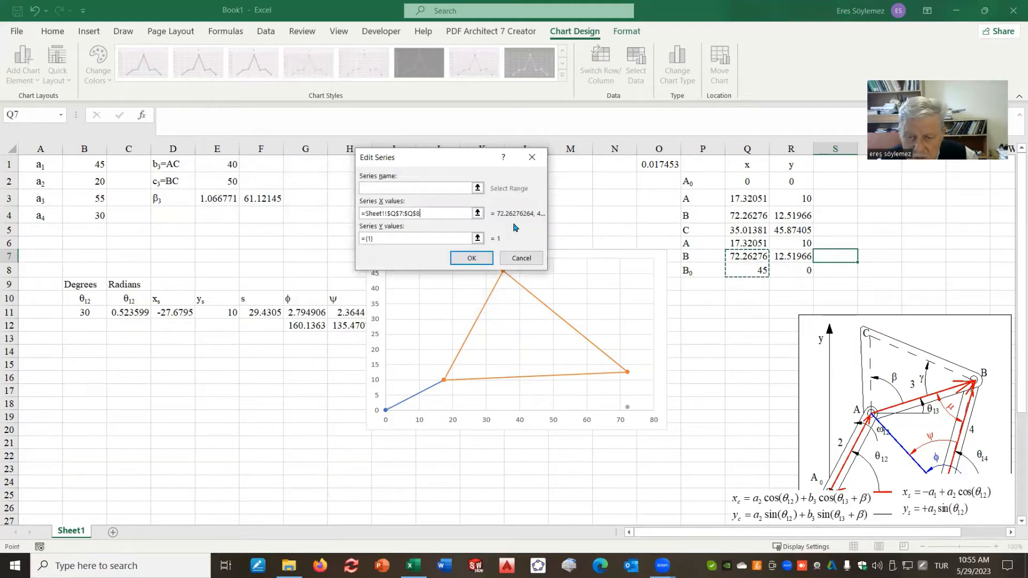
pyautogui.click(482, 238)
pyautogui.moveTo(802, 256); pyautogui.dragTo(798, 271)
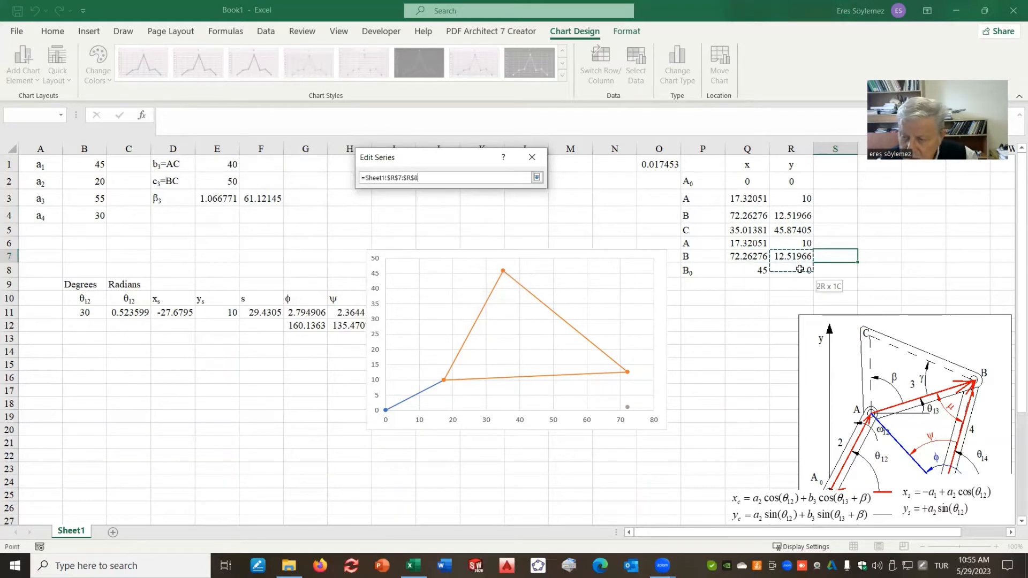
pyautogui.click(537, 177)
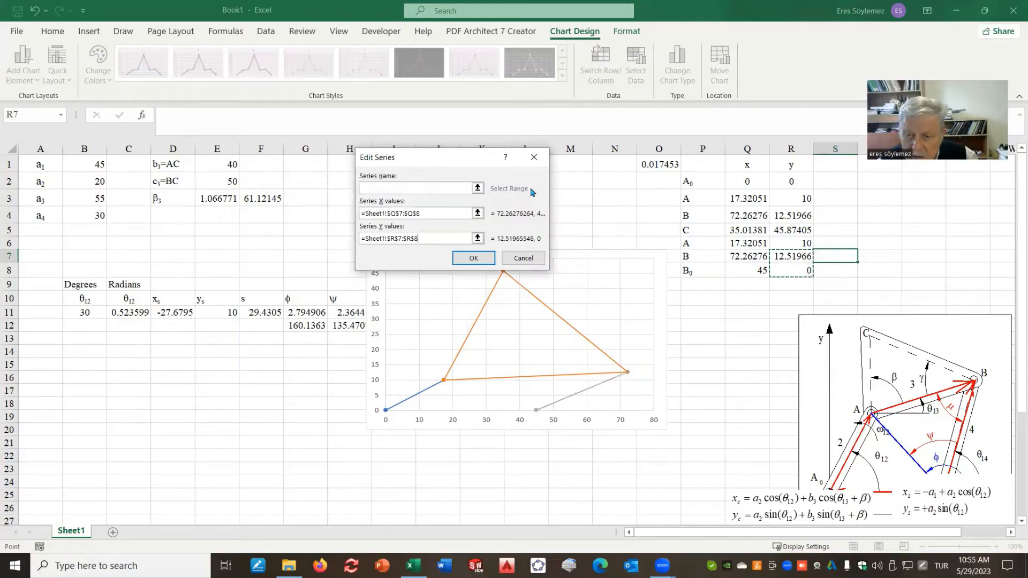
pyautogui.click(480, 256)
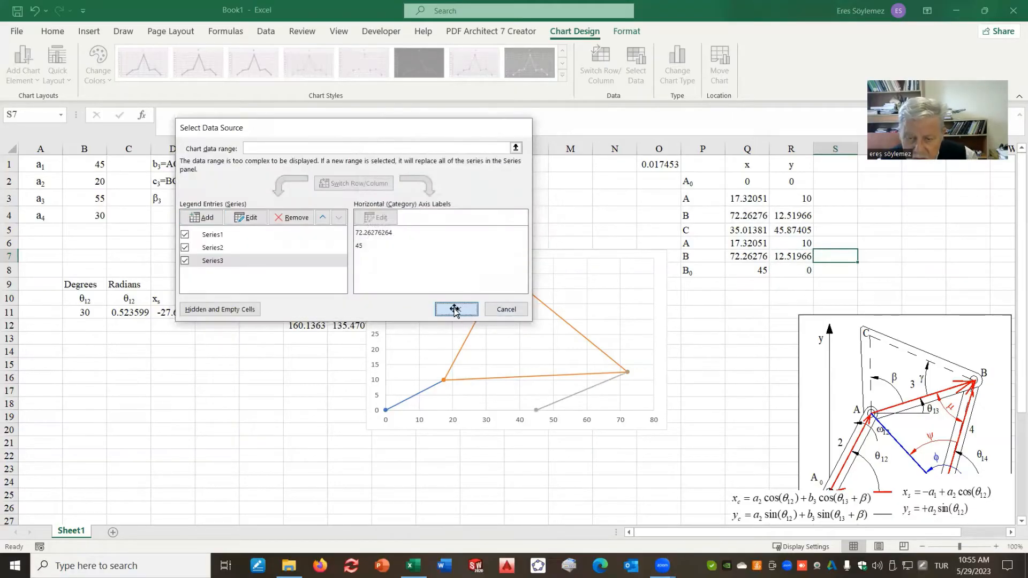
pyautogui.click(456, 308)
# - Move the linkage diagram up beside the coordinate table and shift the scatter chart slightly up and to the left
pyautogui.click(715, 402)
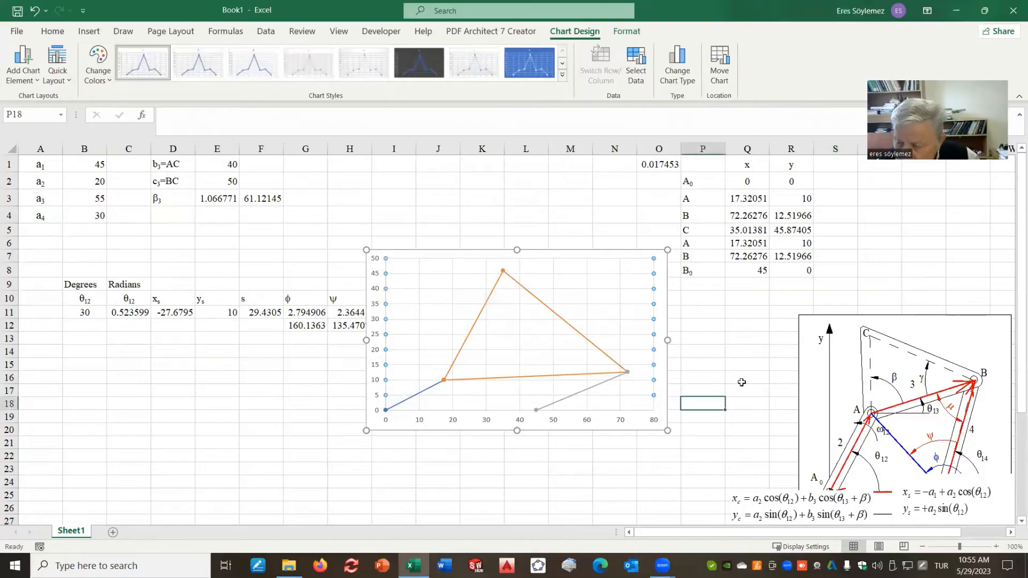
pyautogui.moveTo(785, 307); pyautogui.dragTo(808, 272)
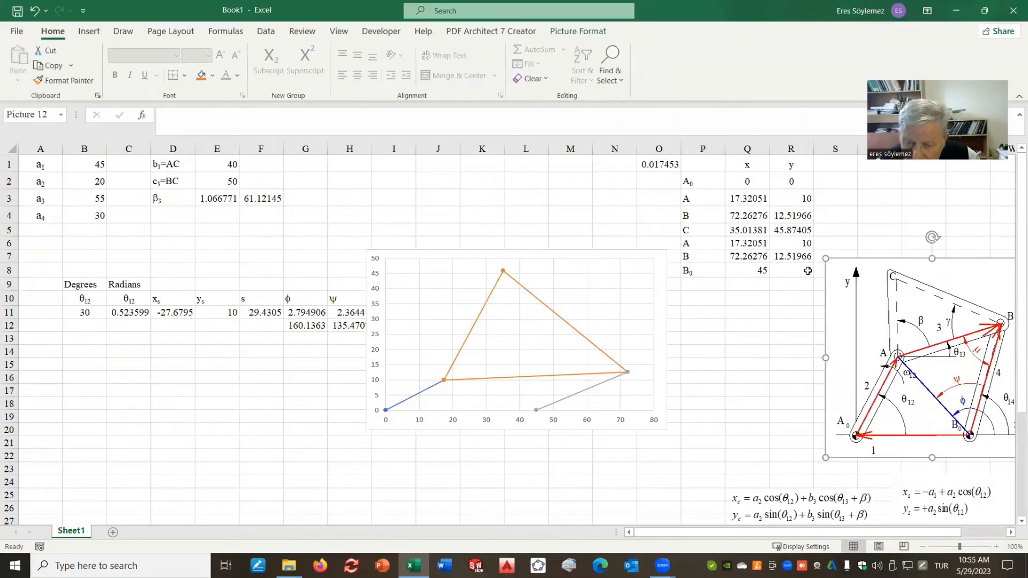
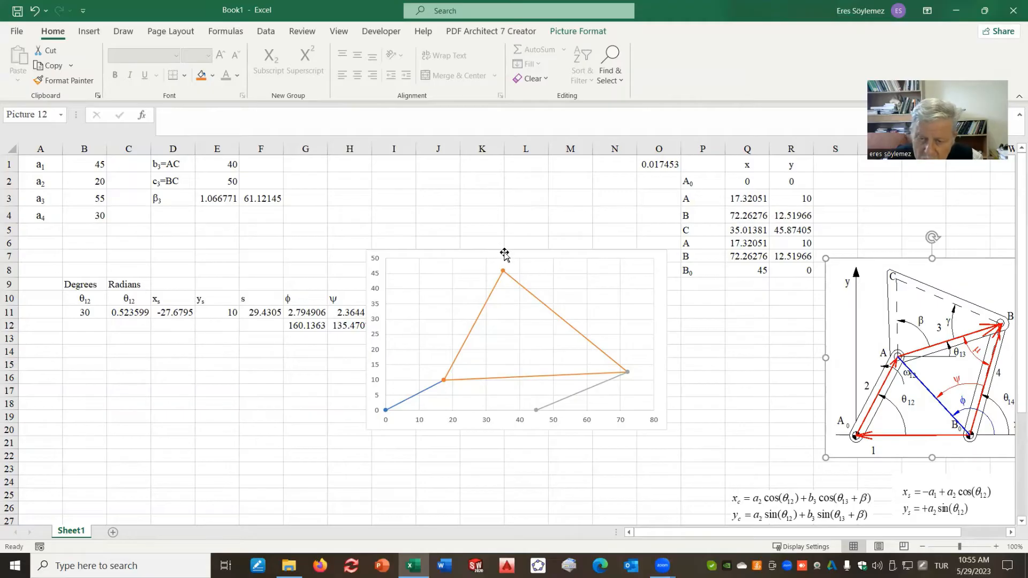
pyautogui.moveTo(504, 252); pyautogui.dragTo(474, 241)
# - Set the input crank angle θ12 in cell B11 to 120 degrees
pyautogui.click(85, 316)
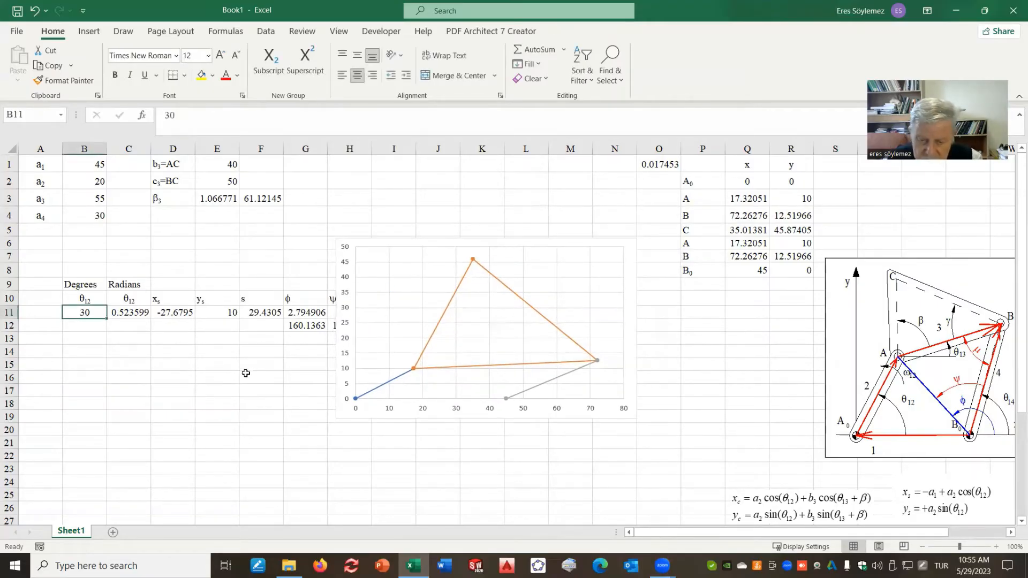
pyautogui.write('12')
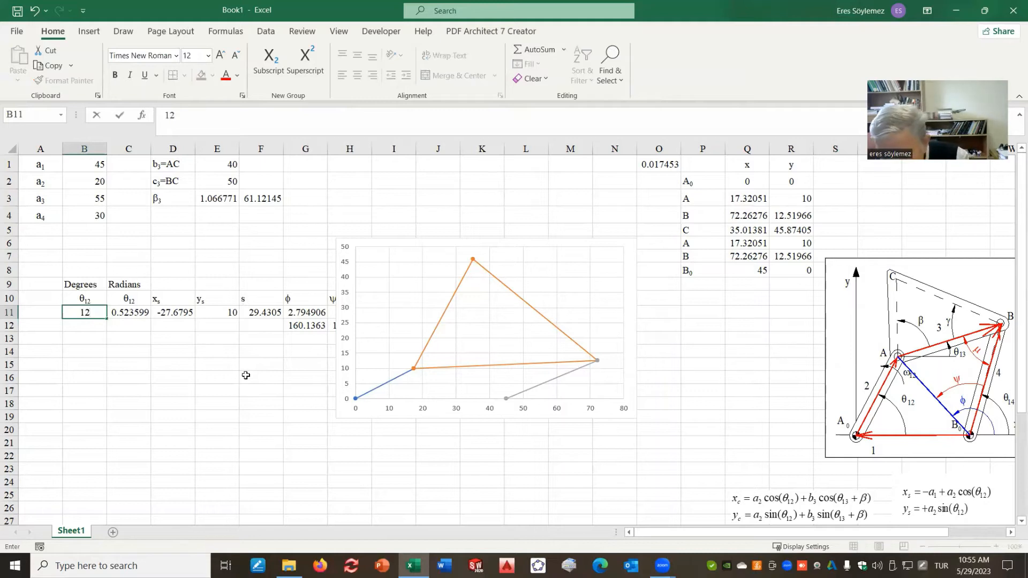
pyautogui.write('0')
pyautogui.press('Return')
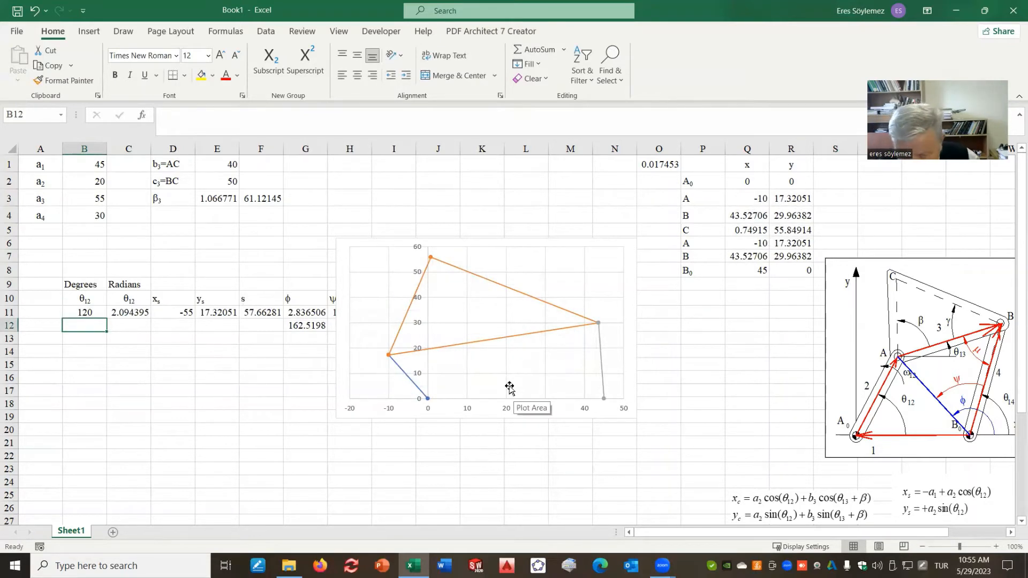
# - Stretch the chart taller, down to about row 24, and move it left so that it starts in column F
pyautogui.click(488, 408)
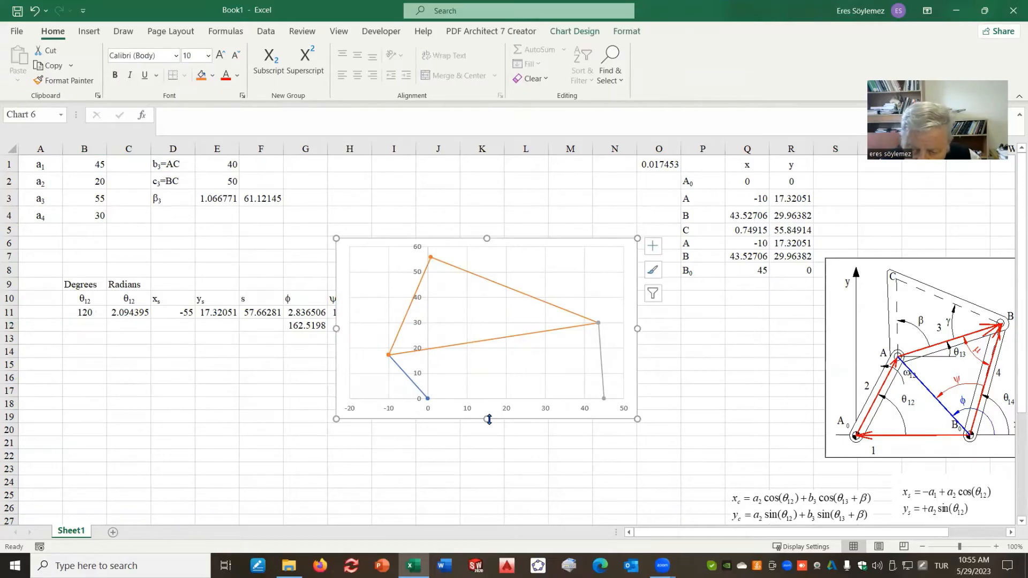
pyautogui.moveTo(487, 417); pyautogui.dragTo(488, 485)
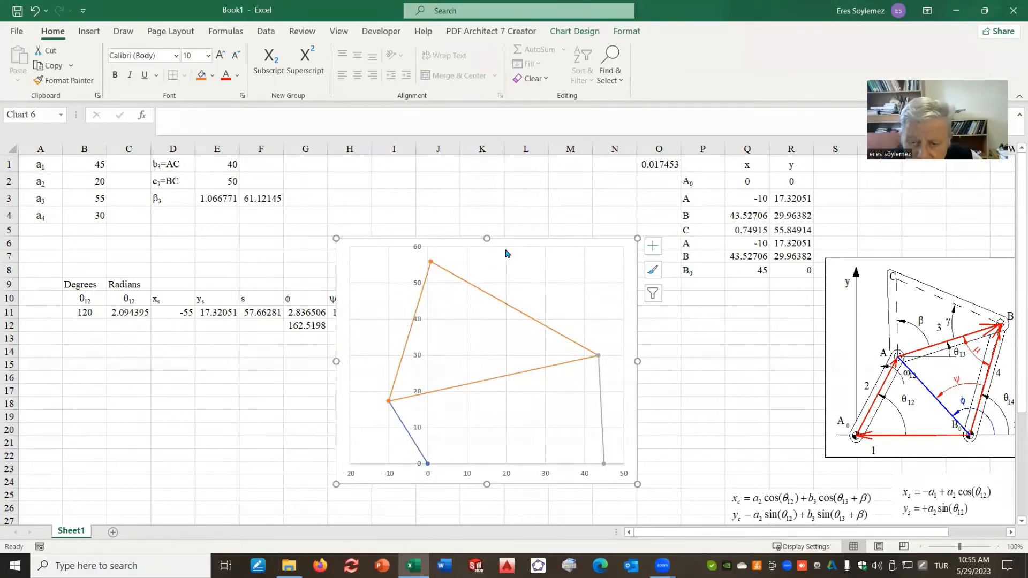
pyautogui.click(518, 245)
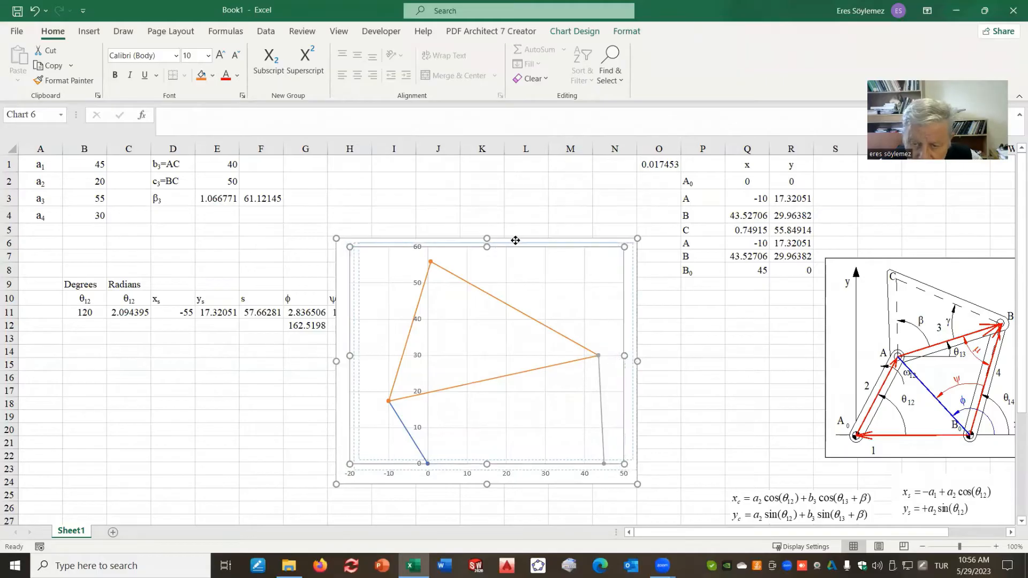
pyautogui.moveTo(632, 345); pyautogui.dragTo(554, 351)
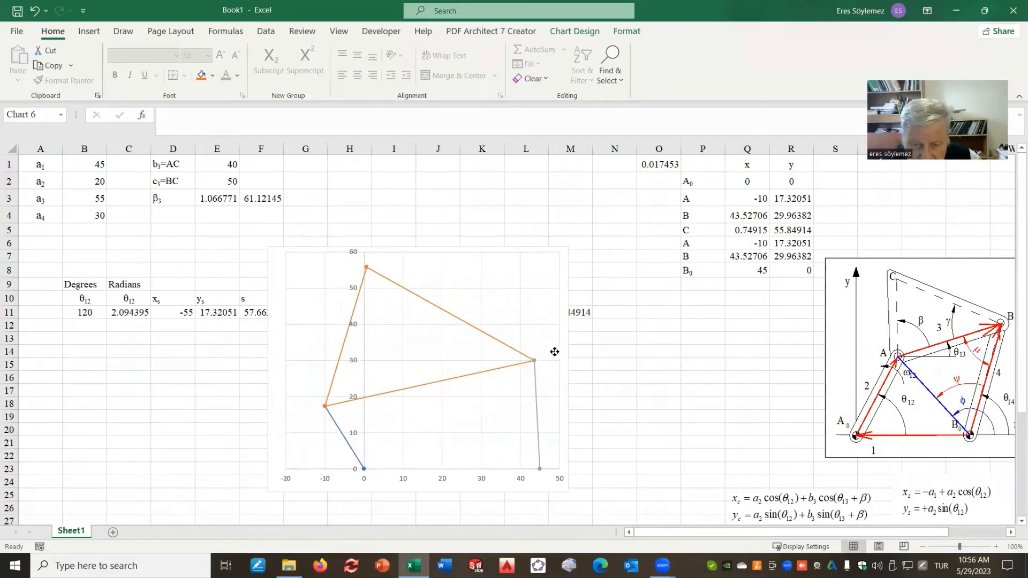
# - Set the chart's horizontal axis bounds to a minimum of -20 and a maximum of 60
pyautogui.click(482, 479)
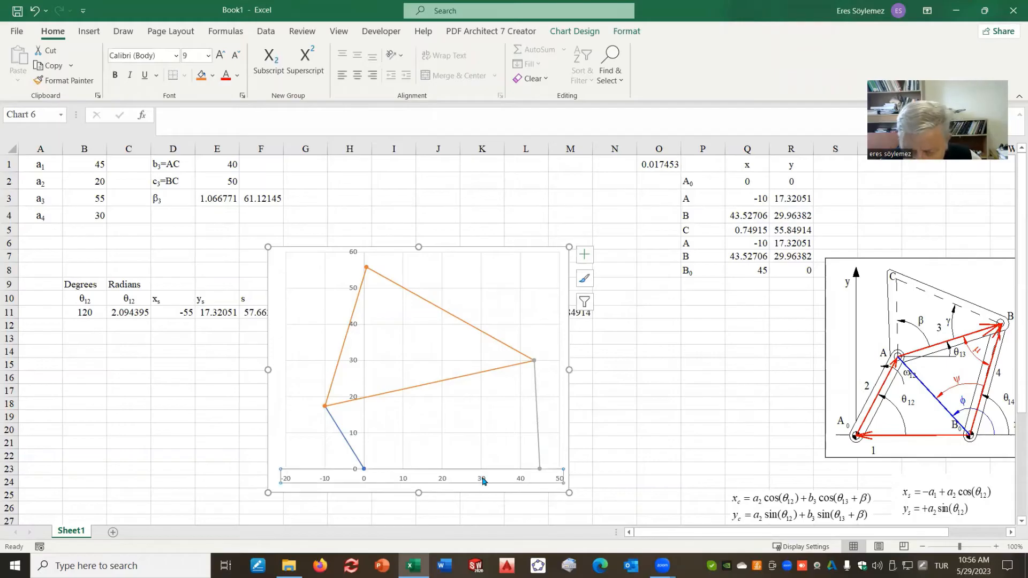
pyautogui.rightClick(482, 480)
pyautogui.click(529, 468)
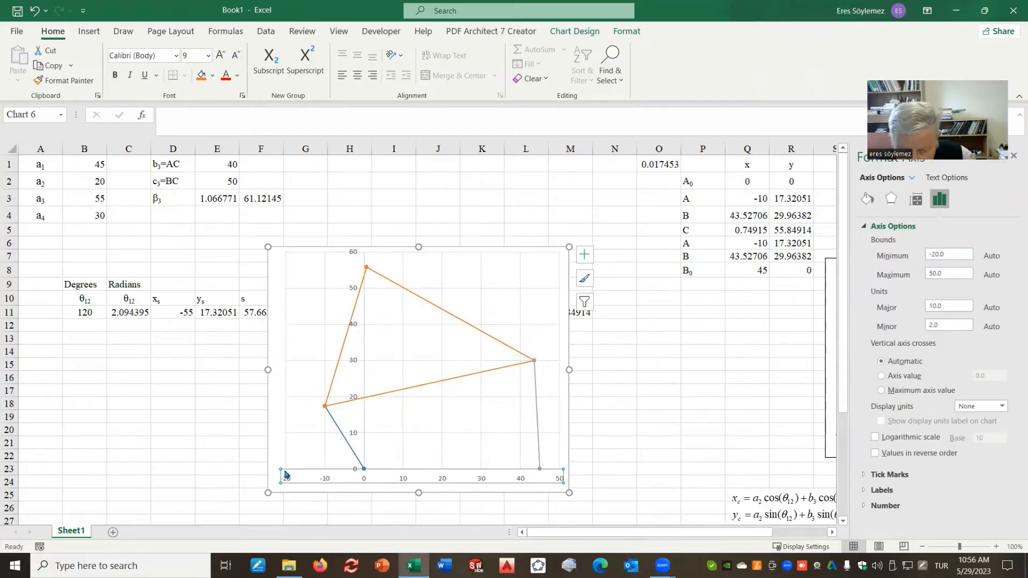
pyautogui.click(959, 254)
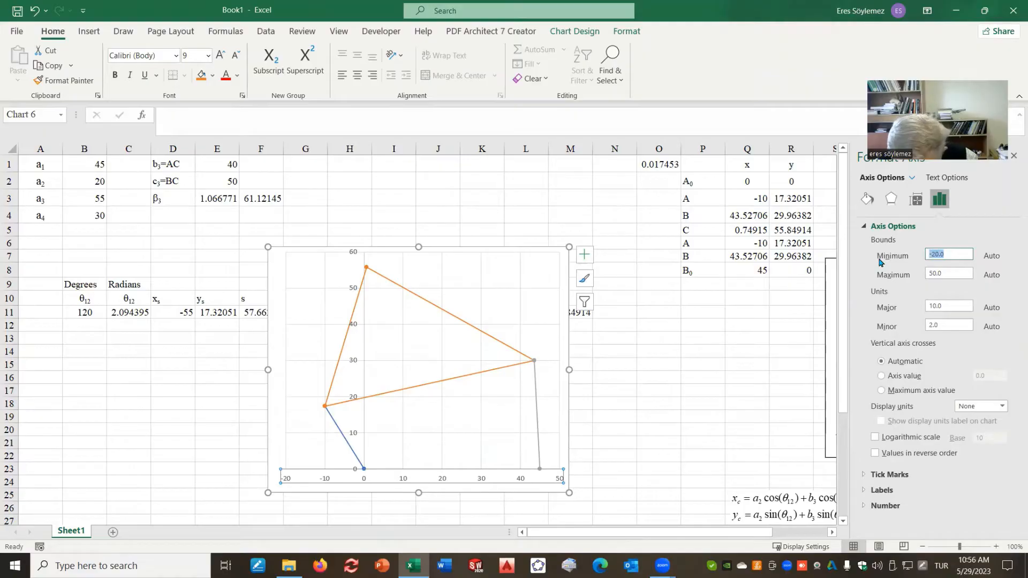
pyautogui.write('-20')
pyautogui.press('Return')
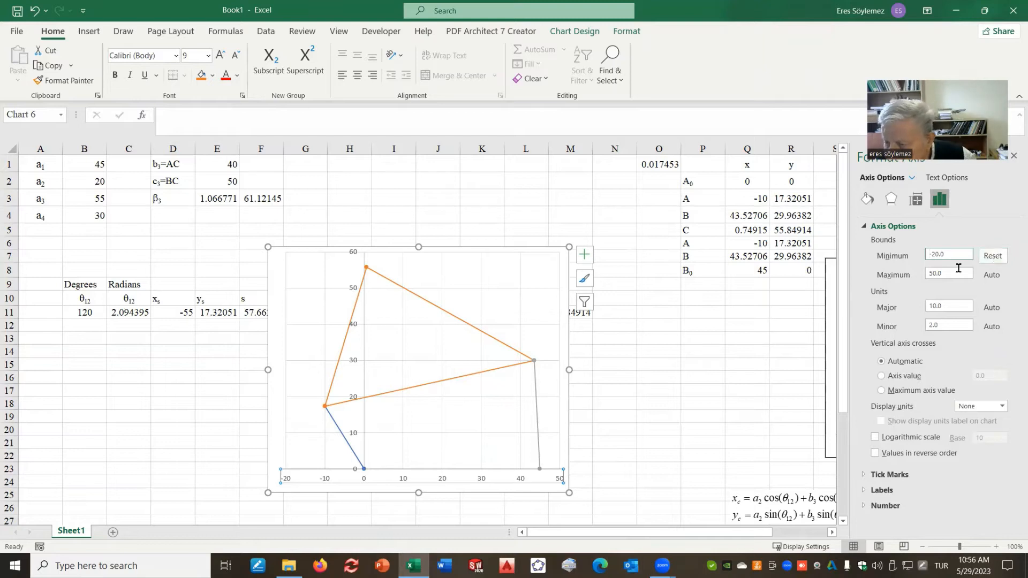
pyautogui.click(922, 273)
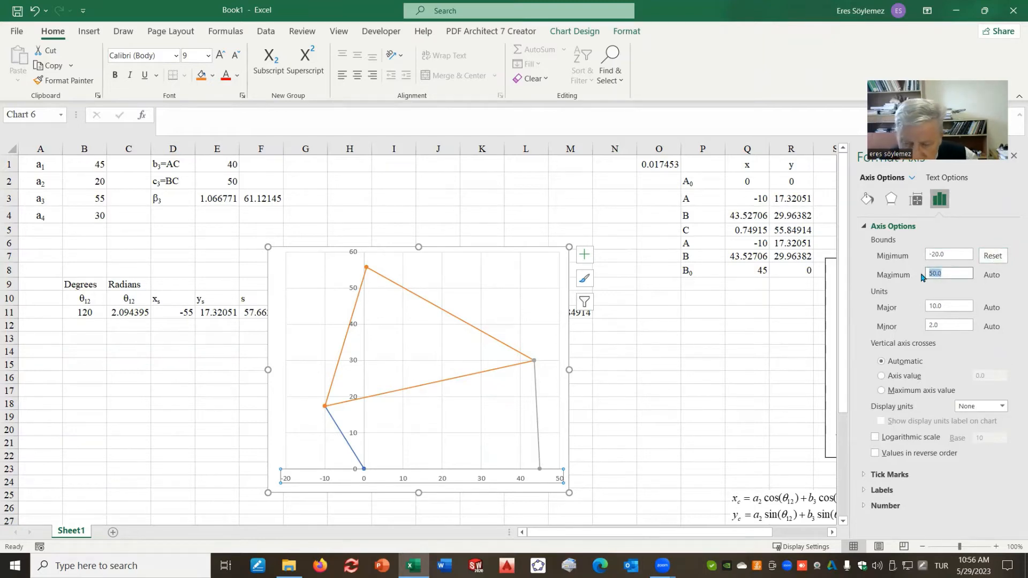
pyautogui.write('6')
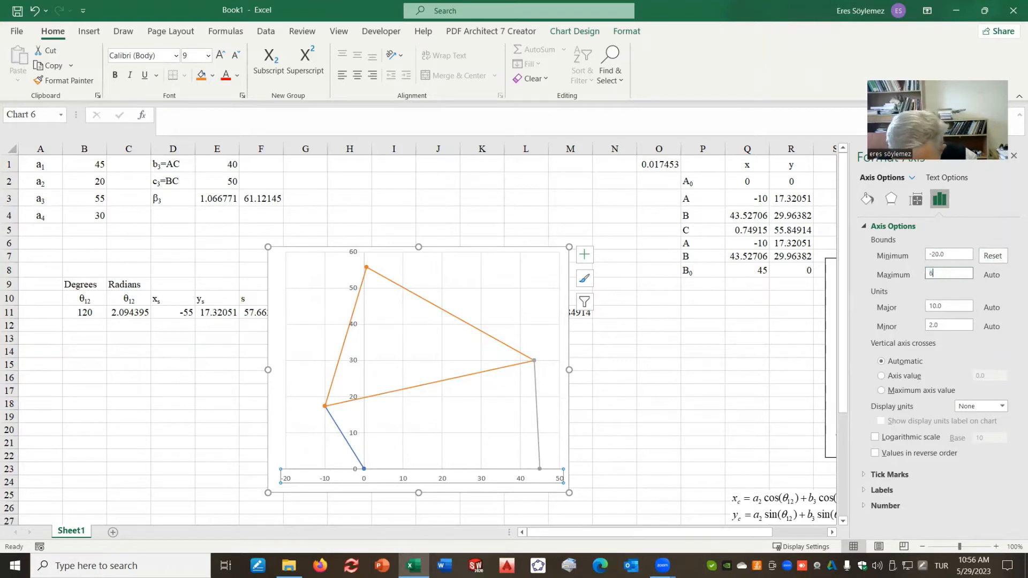
pyautogui.write('0')
pyautogui.press('Return')
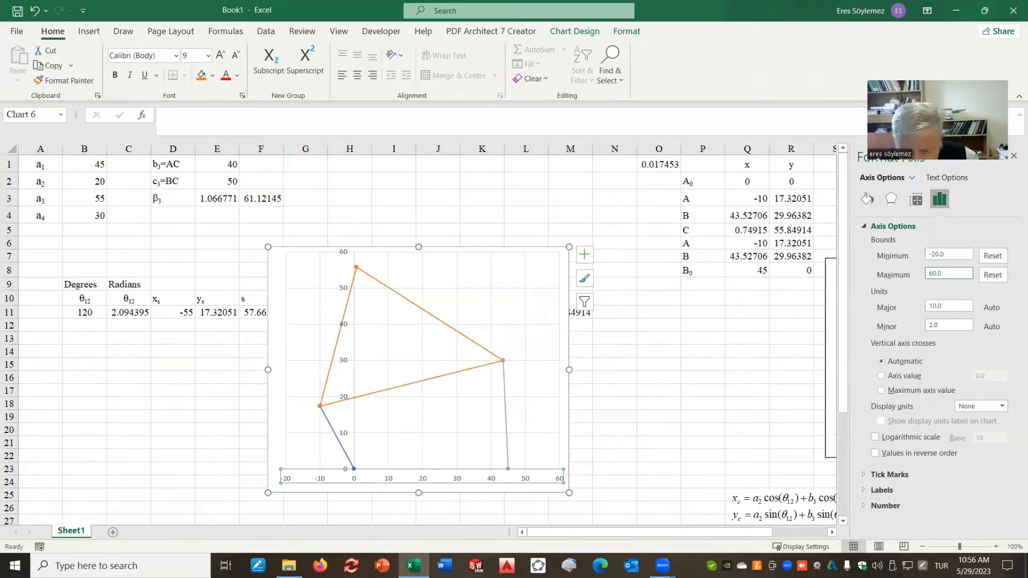
# - Set the horizontal axis major unit to 20 and deselect the chart
pyautogui.click(946, 307)
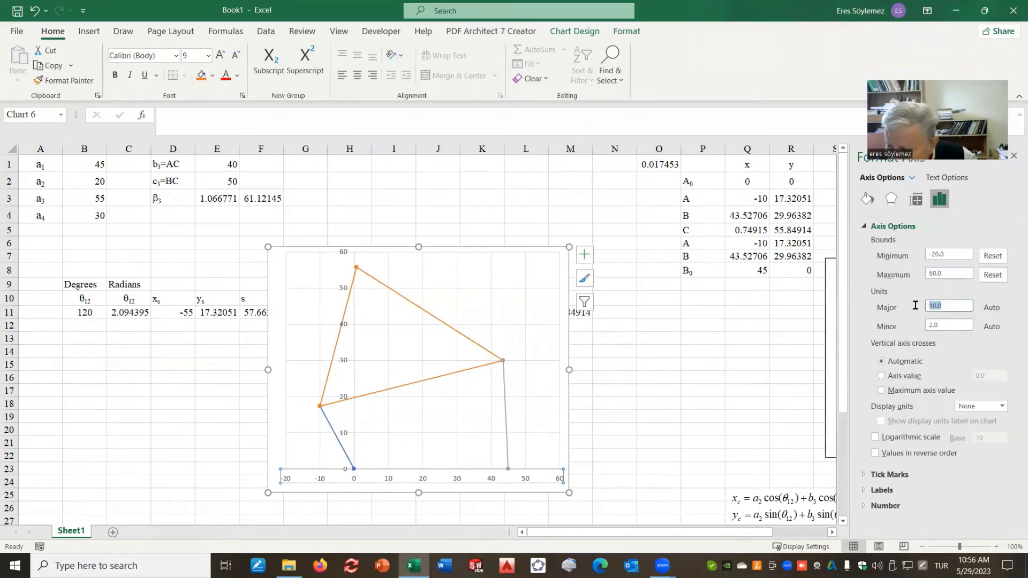
pyautogui.write('20')
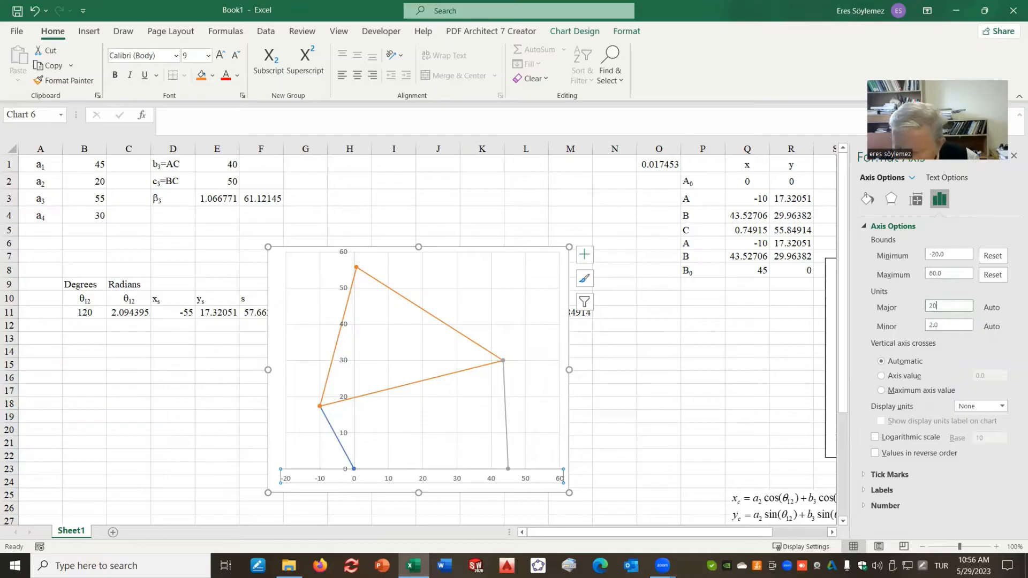
pyautogui.press('Return')
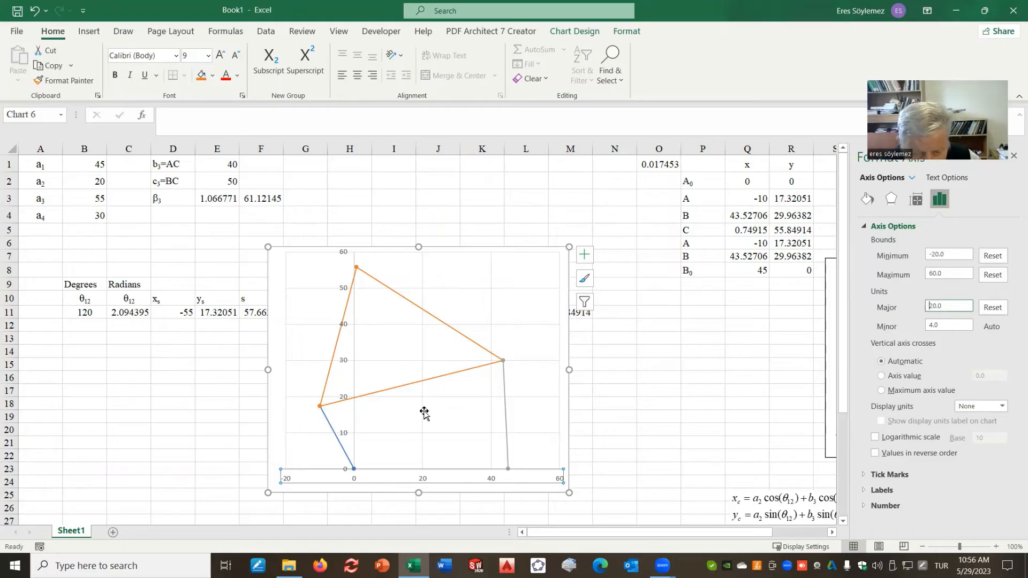
pyautogui.click(617, 427)
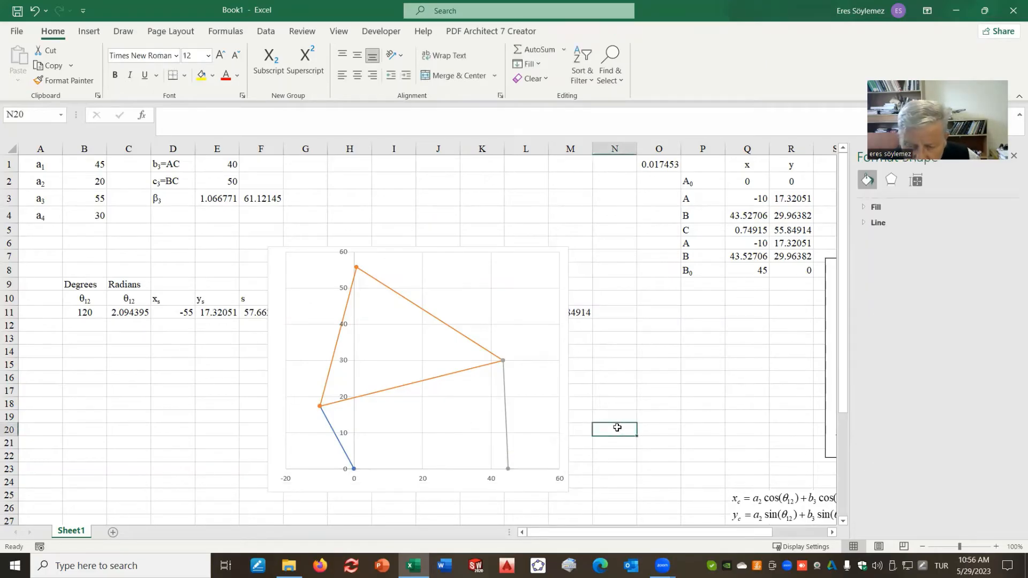
# - Set the chart's vertical axis bounds to a minimum of -20 and a maximum of 80
pyautogui.click(348, 363)
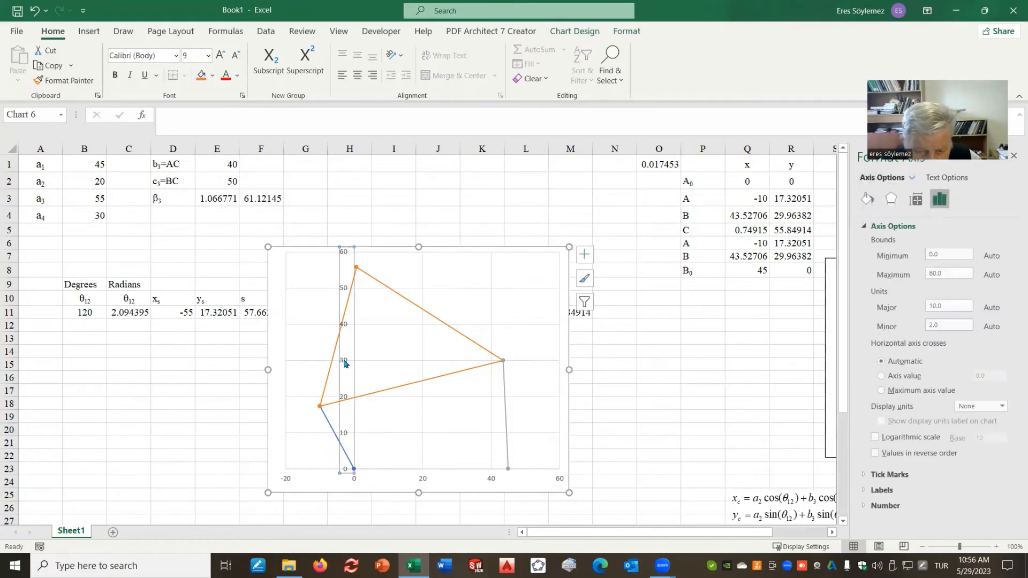
pyautogui.rightClick(348, 362)
pyautogui.click(398, 516)
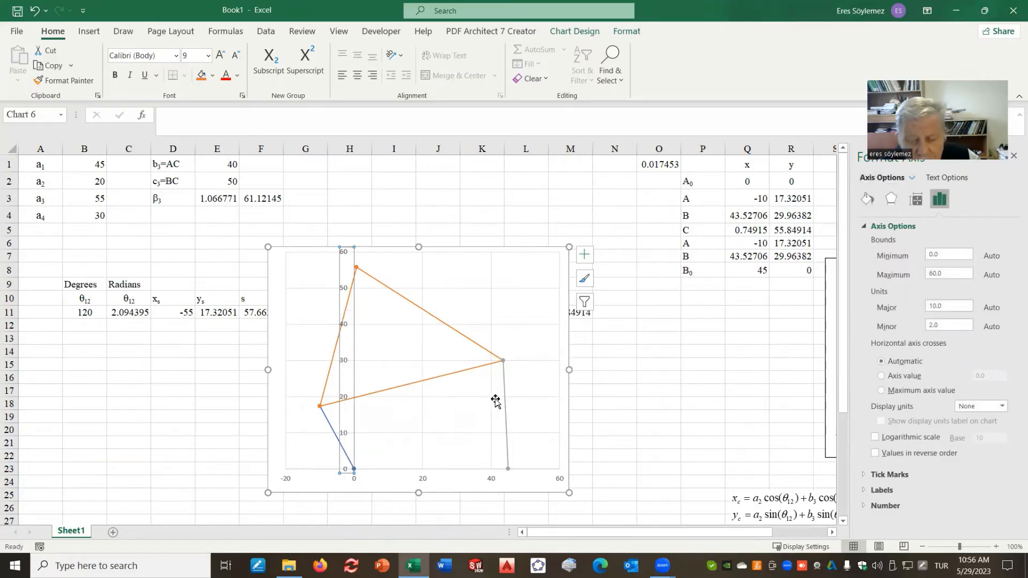
pyautogui.click(963, 255)
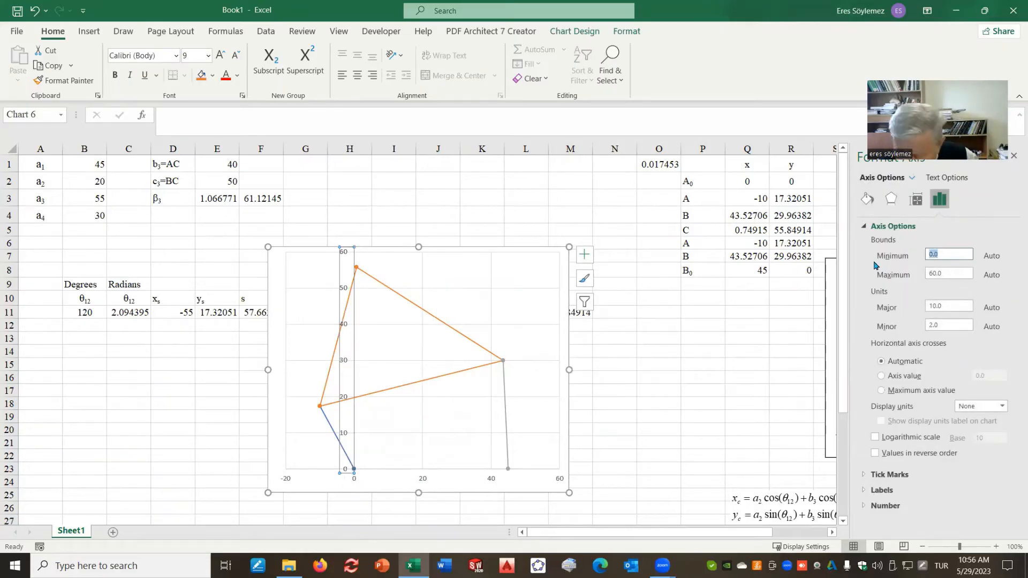
pyautogui.write('-20')
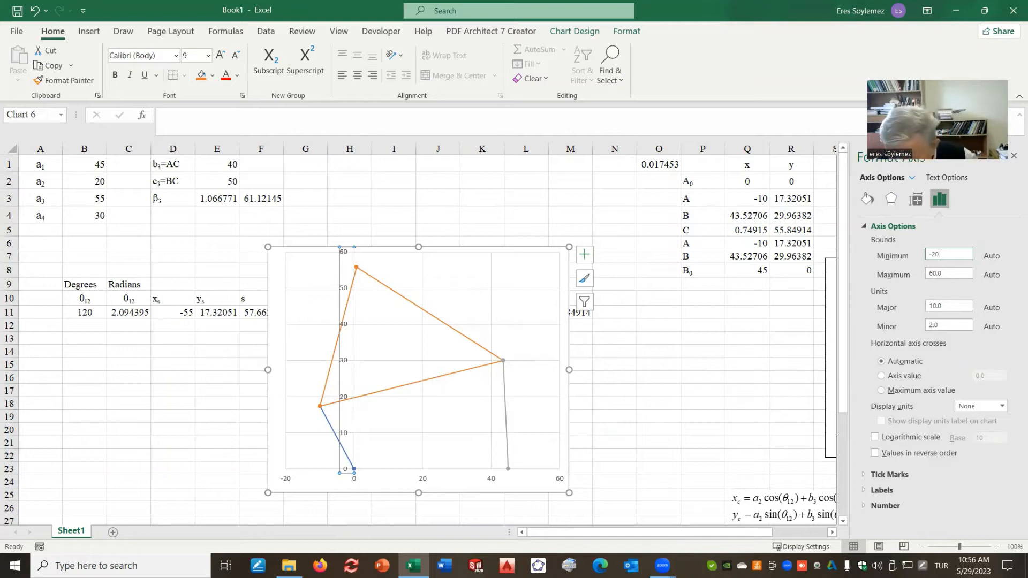
pyautogui.press('Return')
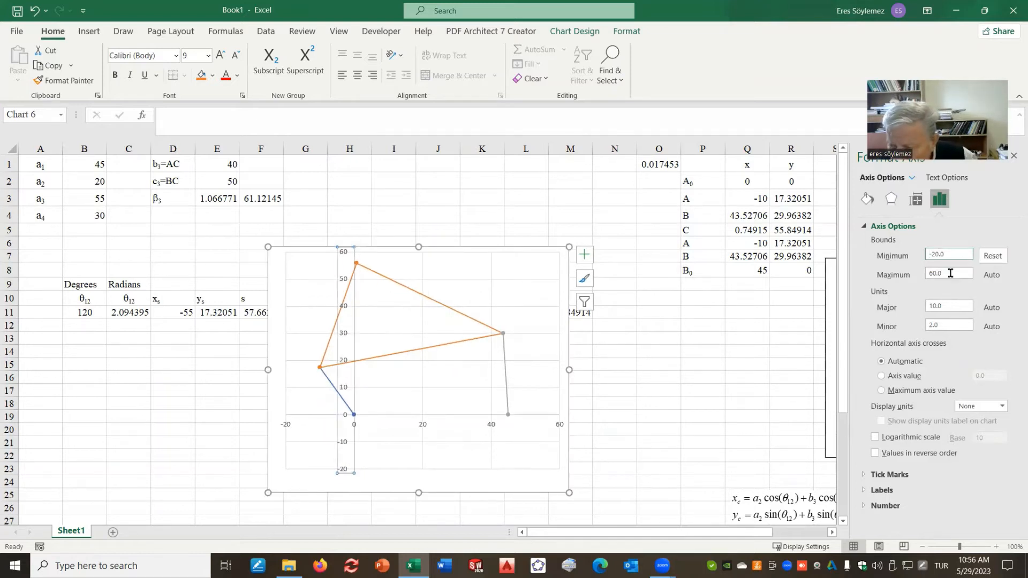
pyautogui.moveTo(950, 273); pyautogui.dragTo(908, 276)
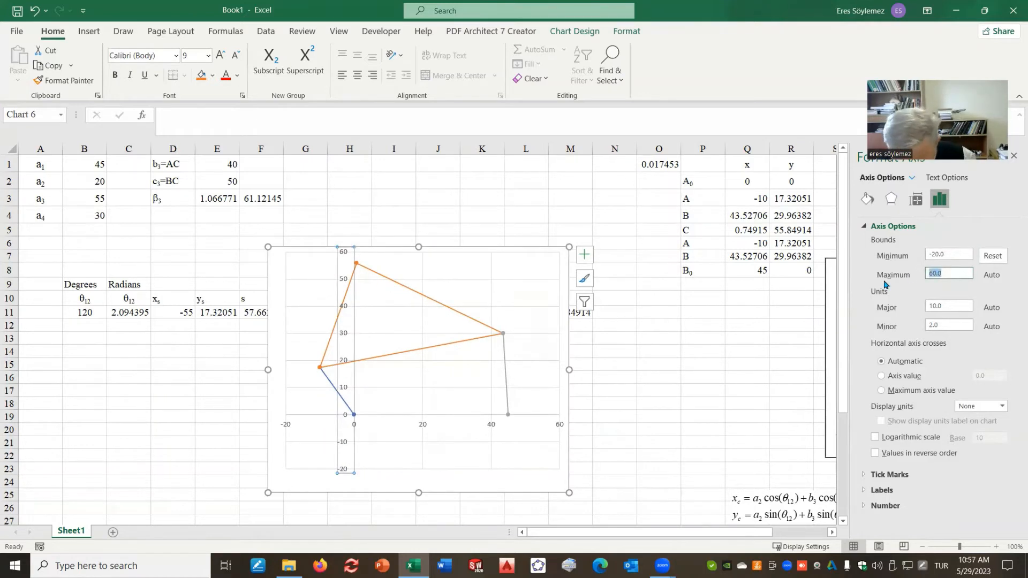
pyautogui.press('Return')
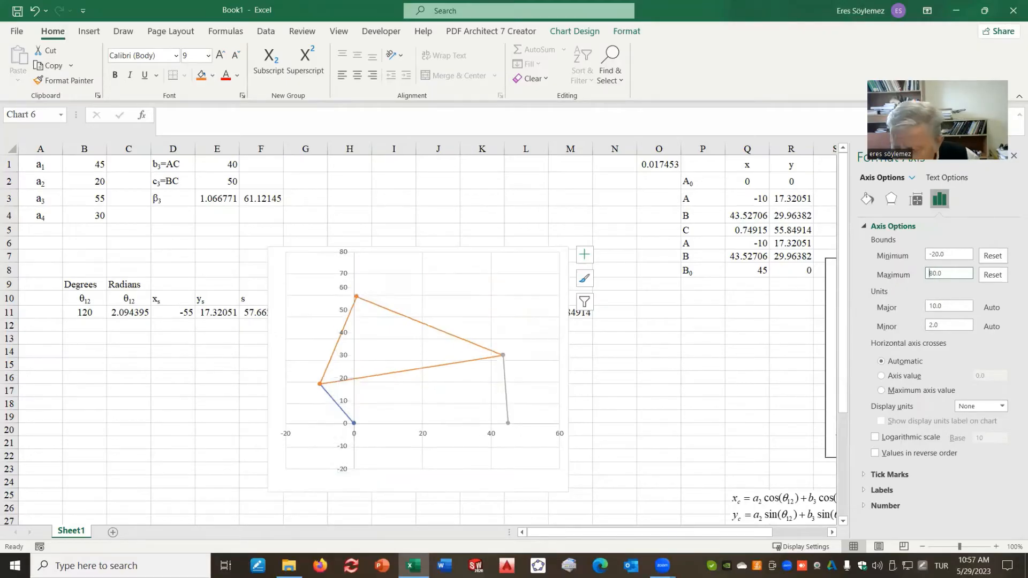
# - Set the major unit of the chart's vertical axis to 20 and close the axis formatting options
pyautogui.moveTo(947, 307); pyautogui.dragTo(915, 309)
pyautogui.write('20')
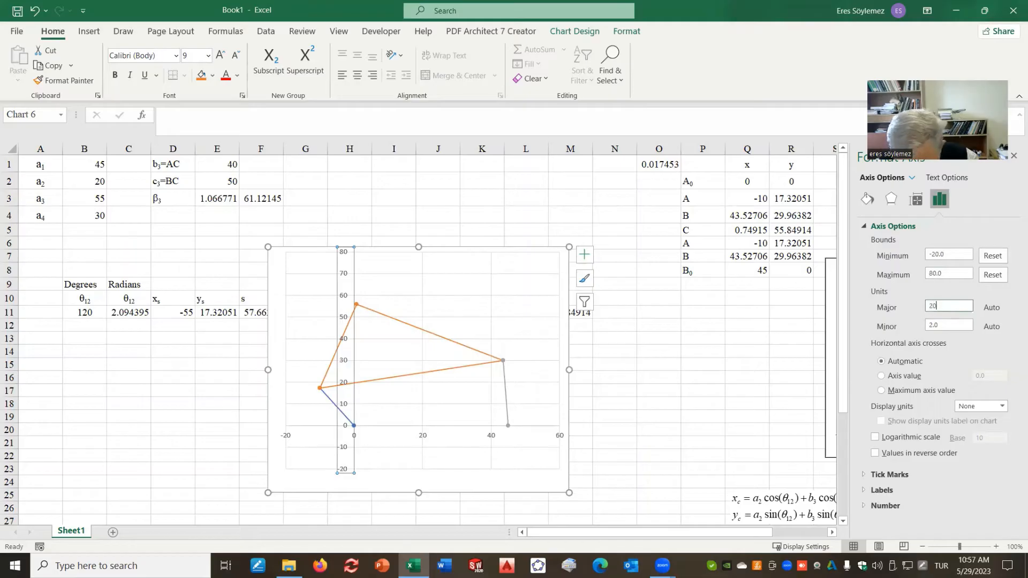
pyautogui.press('Return')
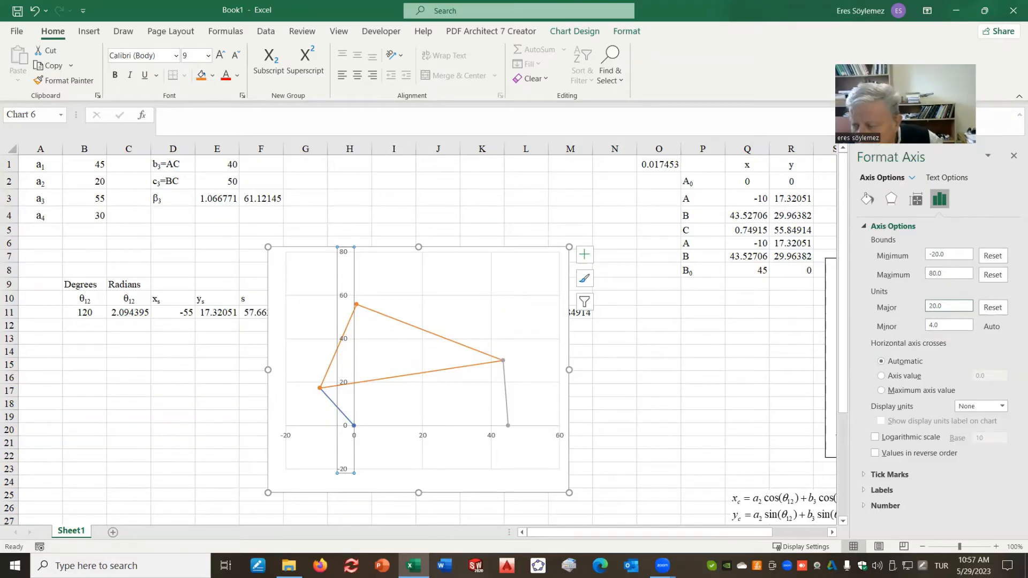
pyautogui.click(1012, 154)
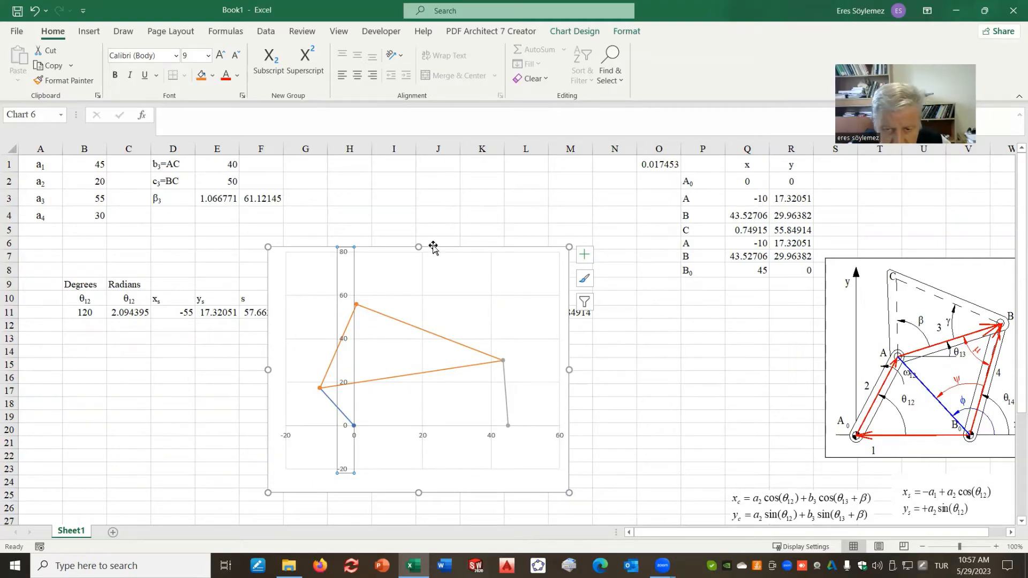
# - Make the chart taller and slightly narrower, and move it to start in row 1 near the border of columns I and J
pyautogui.moveTo(419, 246); pyautogui.dragTo(418, 203)
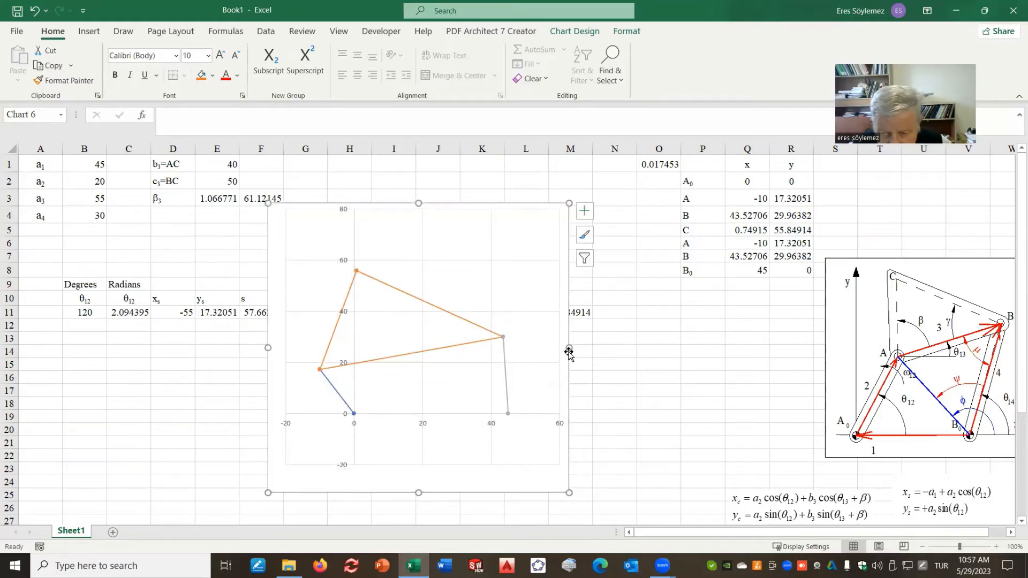
pyautogui.moveTo(569, 351); pyautogui.dragTo(545, 348)
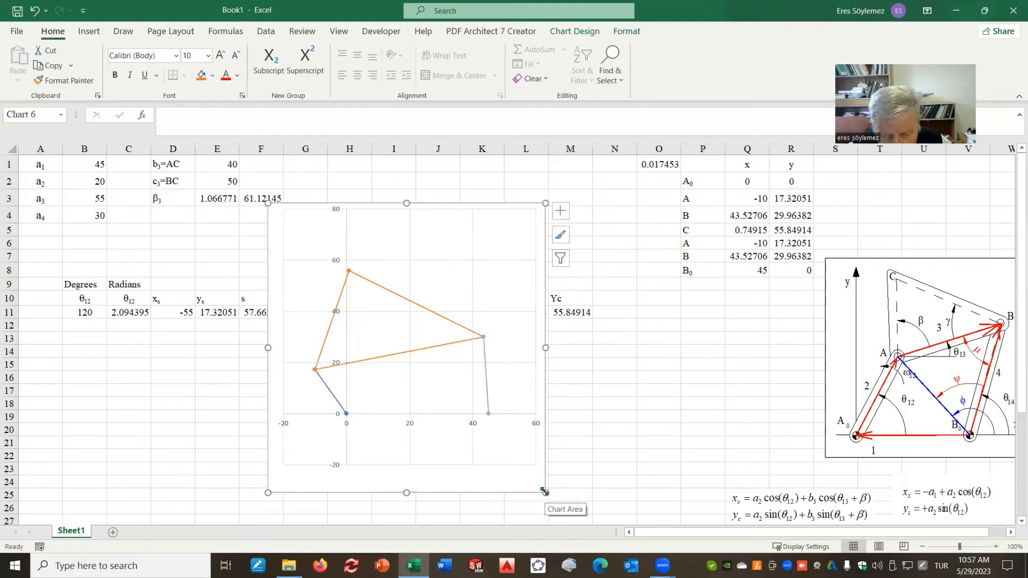
pyautogui.moveTo(406, 492); pyautogui.dragTo(407, 518)
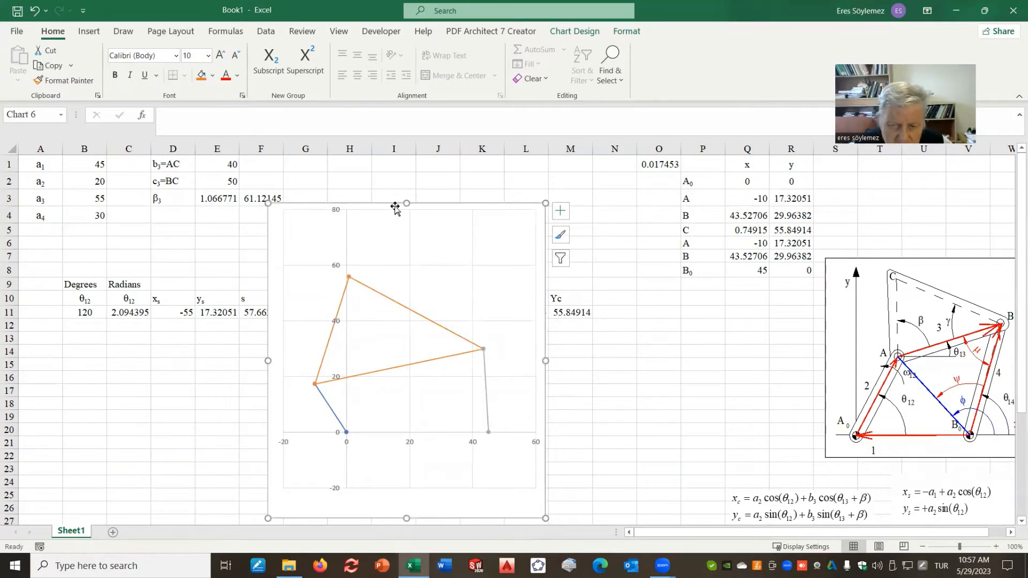
pyautogui.moveTo(395, 207); pyautogui.dragTo(538, 168)
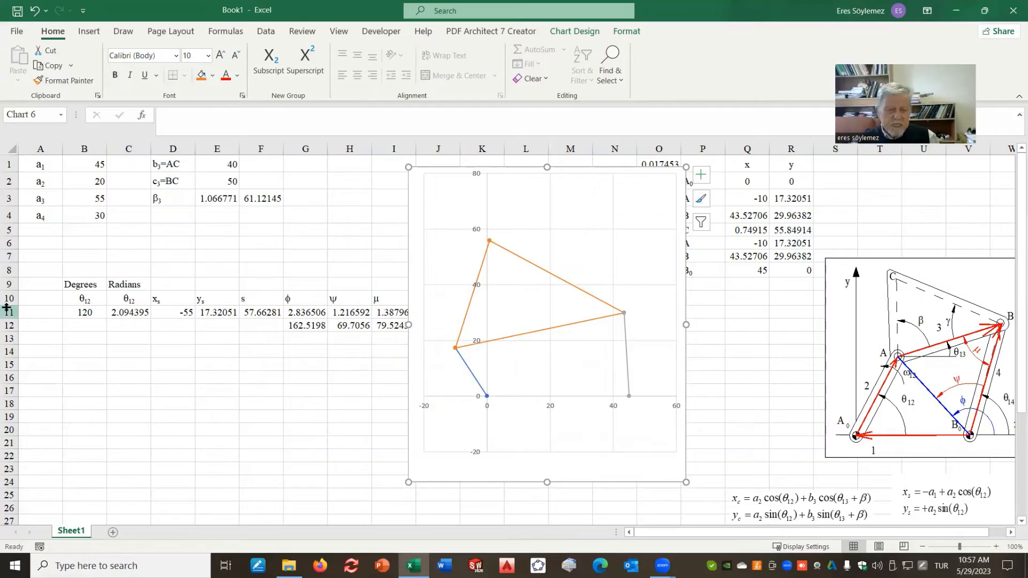
# - Set the crank angle θ12 in cell B11 to 210 degrees
pyautogui.click(85, 311)
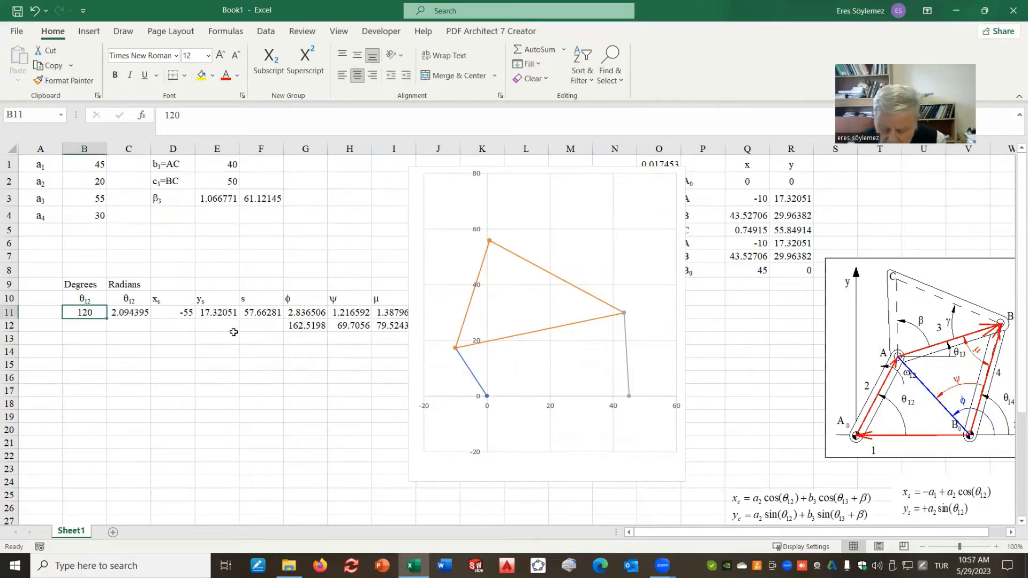
pyautogui.write('2')
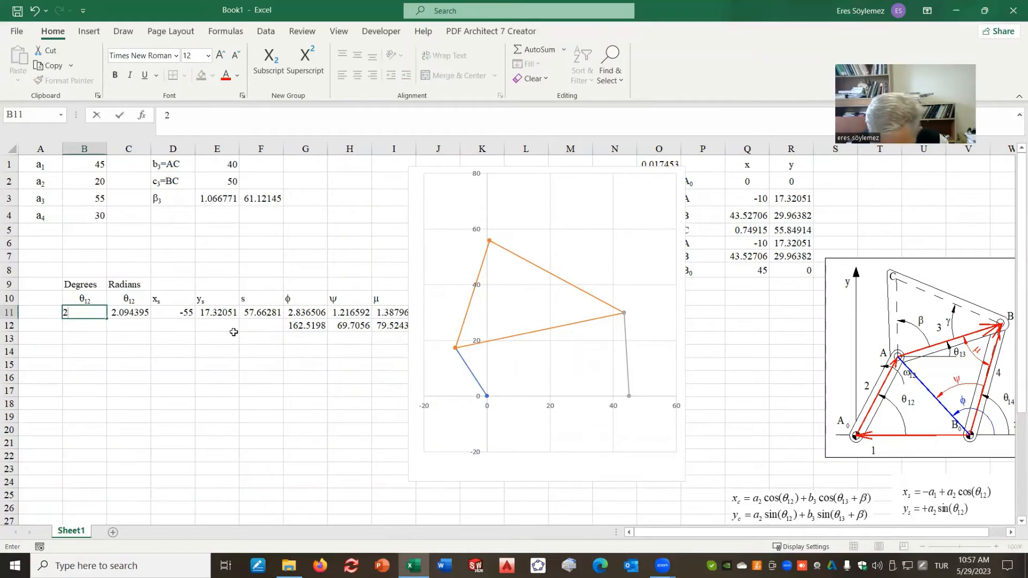
pyautogui.write('10')
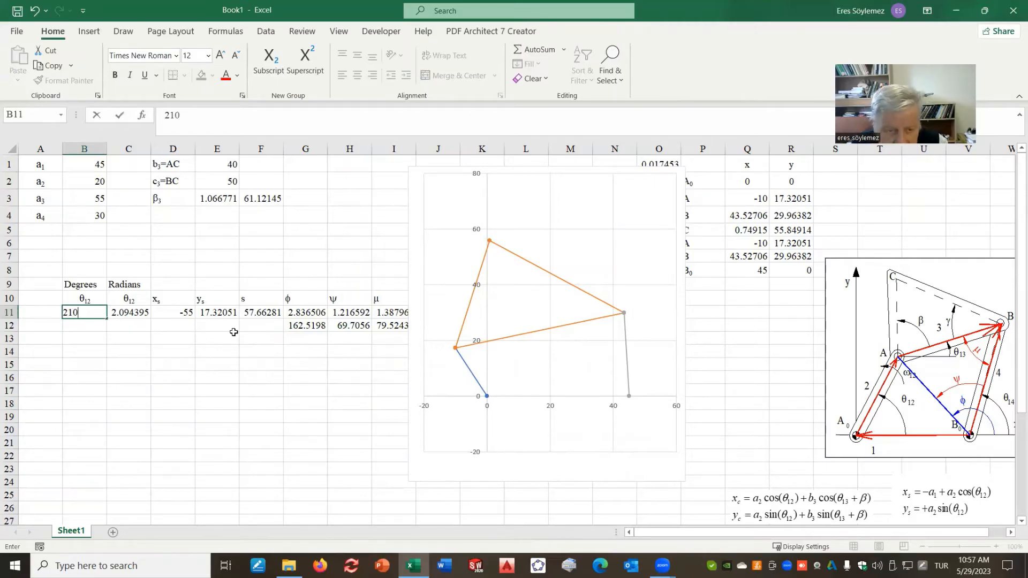
pyautogui.press('Return')
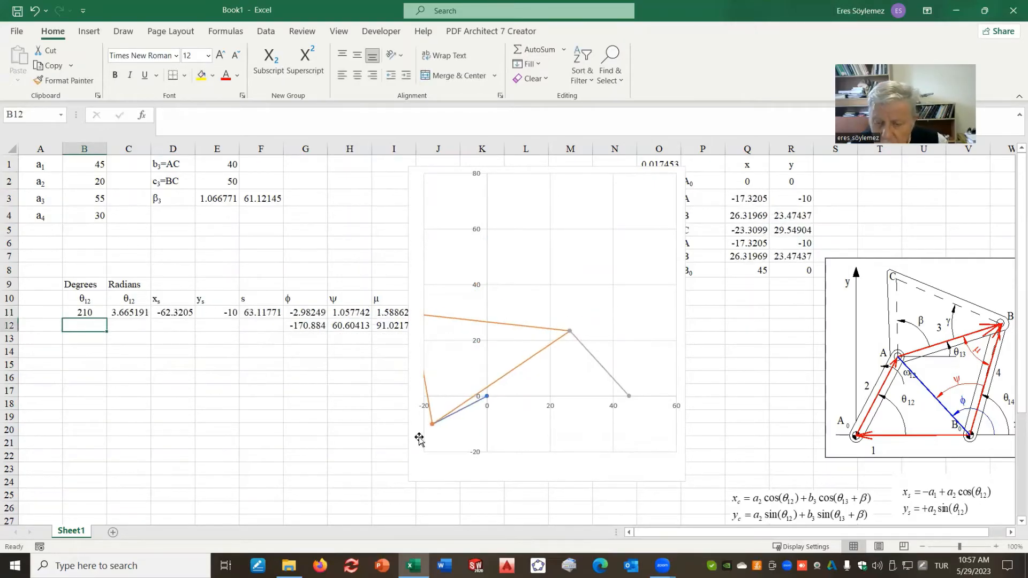
# - Set the horizontal axis minimum to -40, and resize the chart to span about row 4 to row 25, starting in column I
pyautogui.rightClick(553, 409)
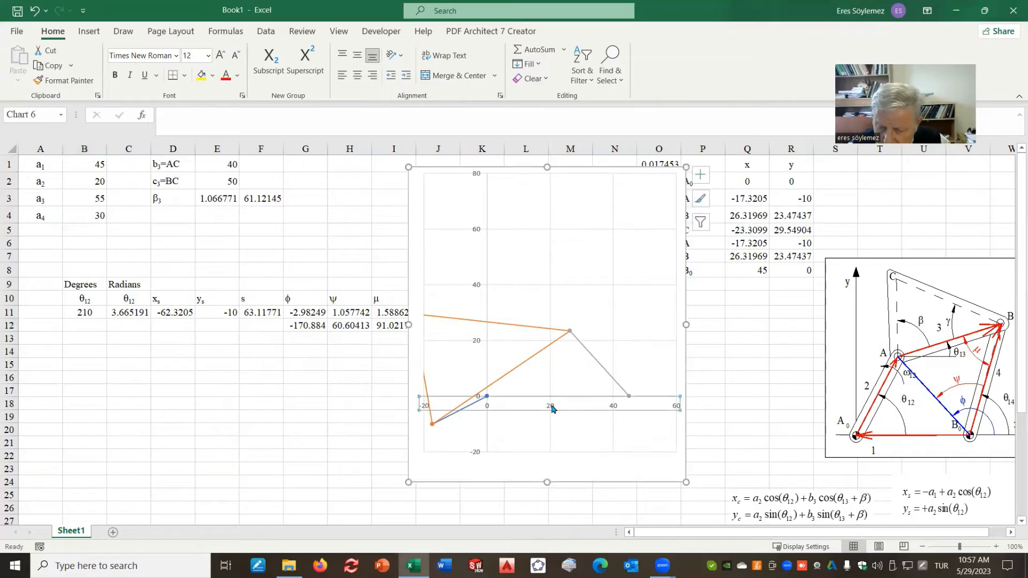
pyautogui.click(622, 396)
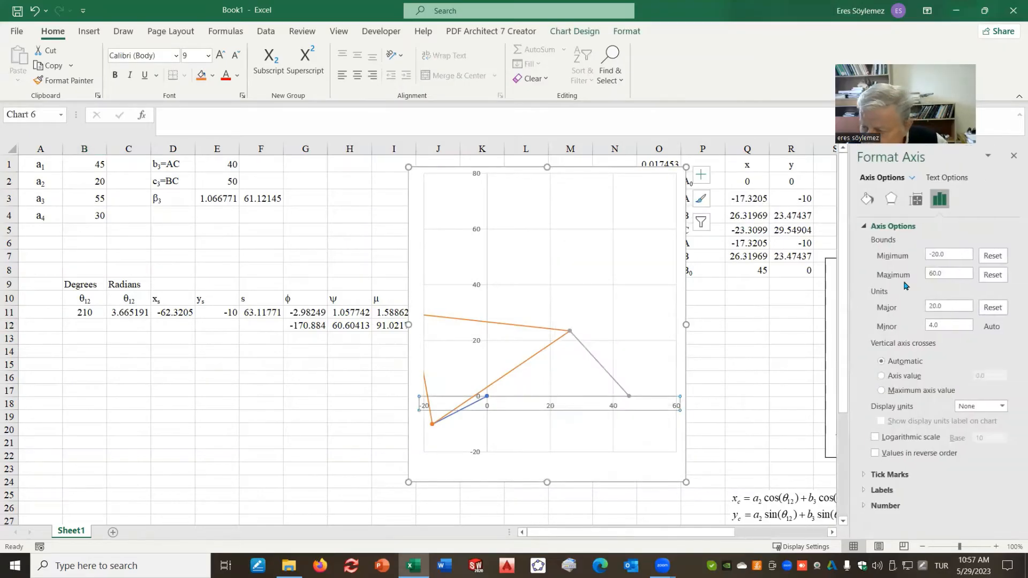
pyautogui.moveTo(959, 254); pyautogui.dragTo(899, 260)
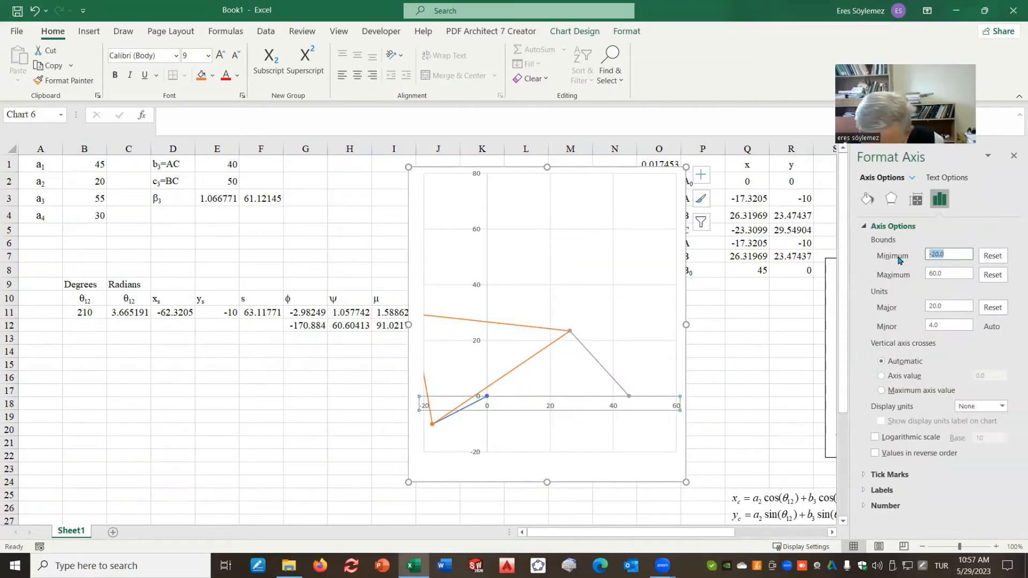
pyautogui.write('-')
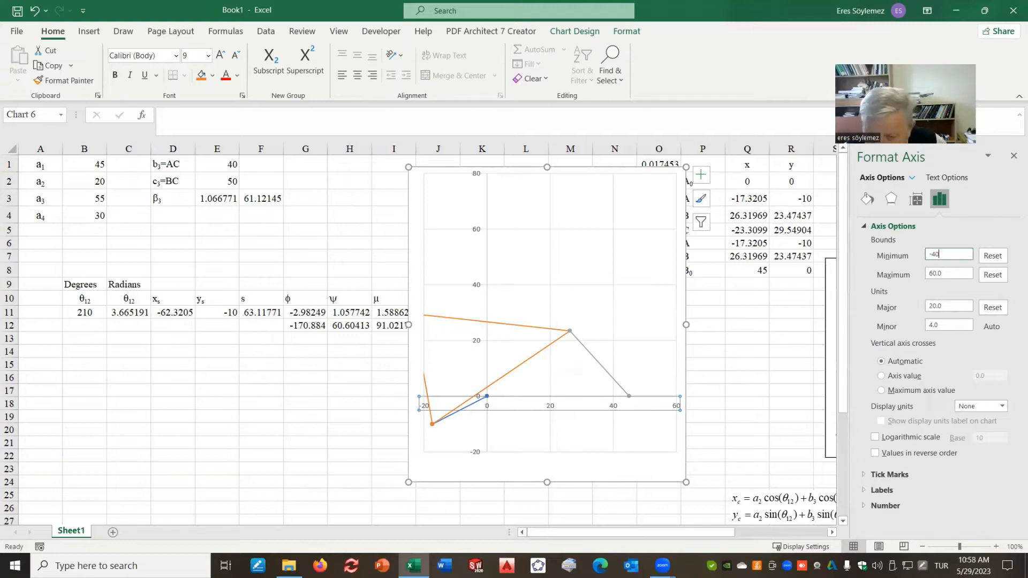
pyautogui.write('40')
pyautogui.press('Return')
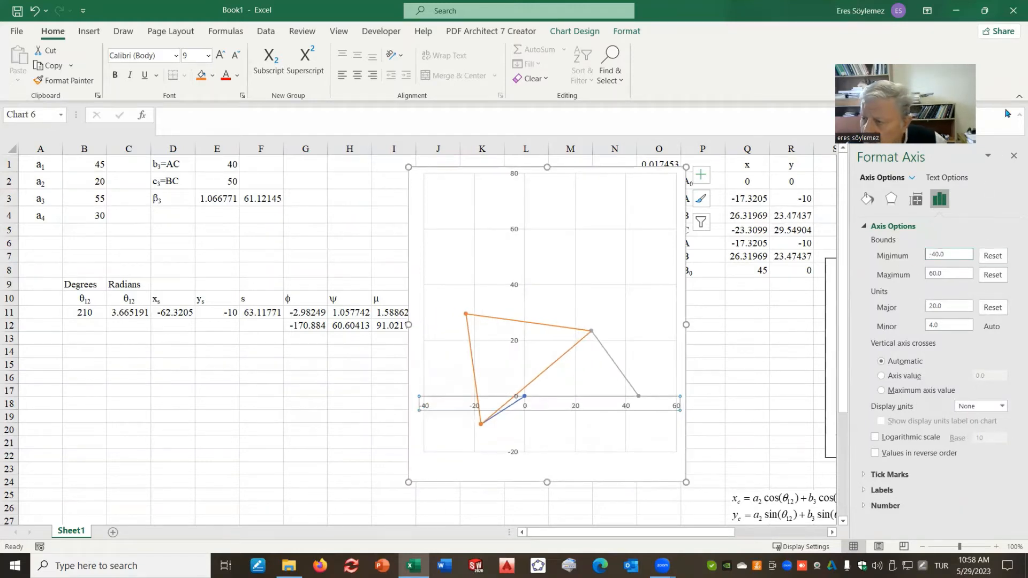
pyautogui.click(1013, 156)
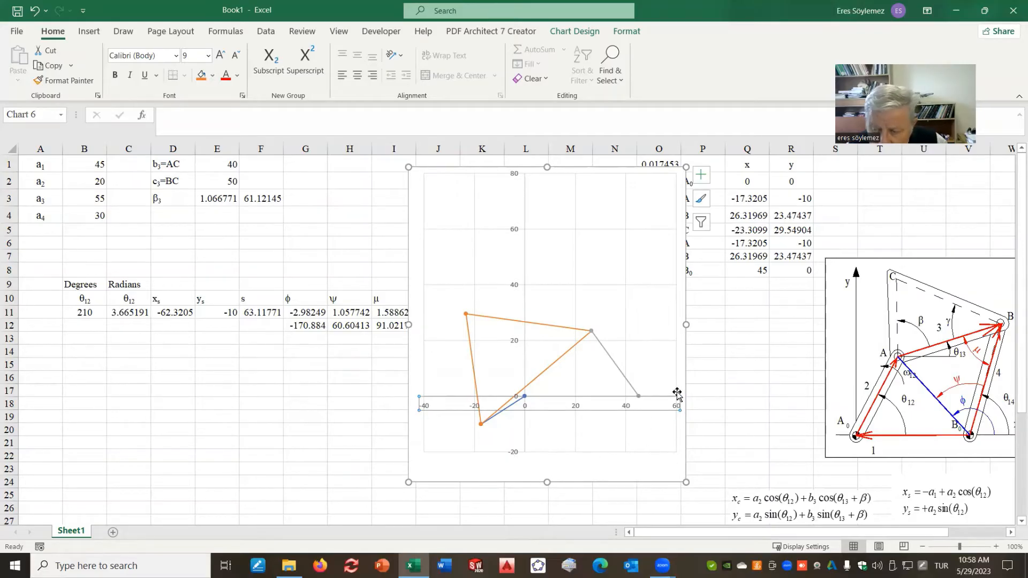
pyautogui.moveTo(546, 165); pyautogui.dragTo(542, 213)
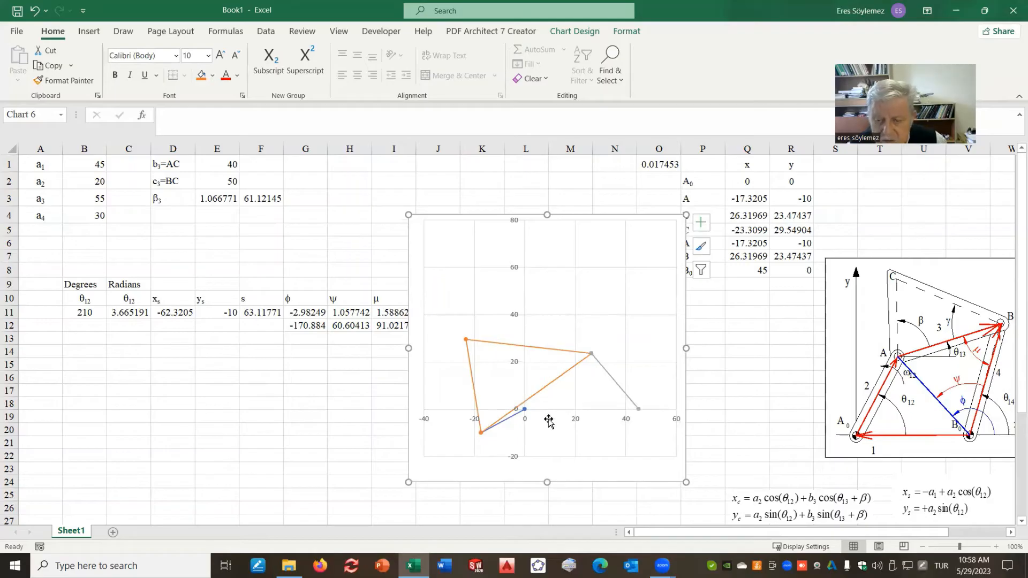
pyautogui.moveTo(409, 482); pyautogui.dragTo(395, 493)
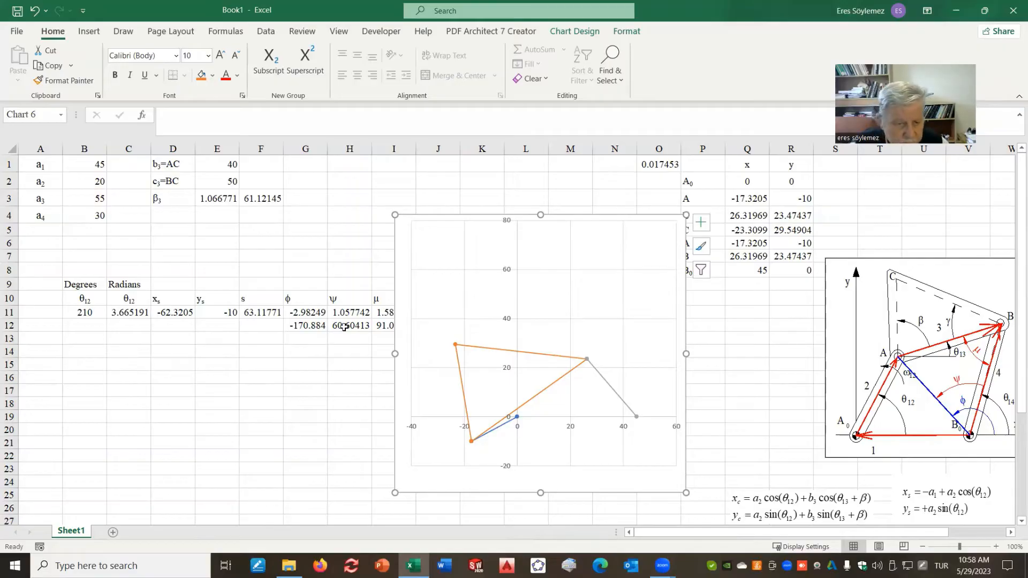
# - Set the crank angle θ12 in cell B11 to 310 degrees
pyautogui.click(77, 313)
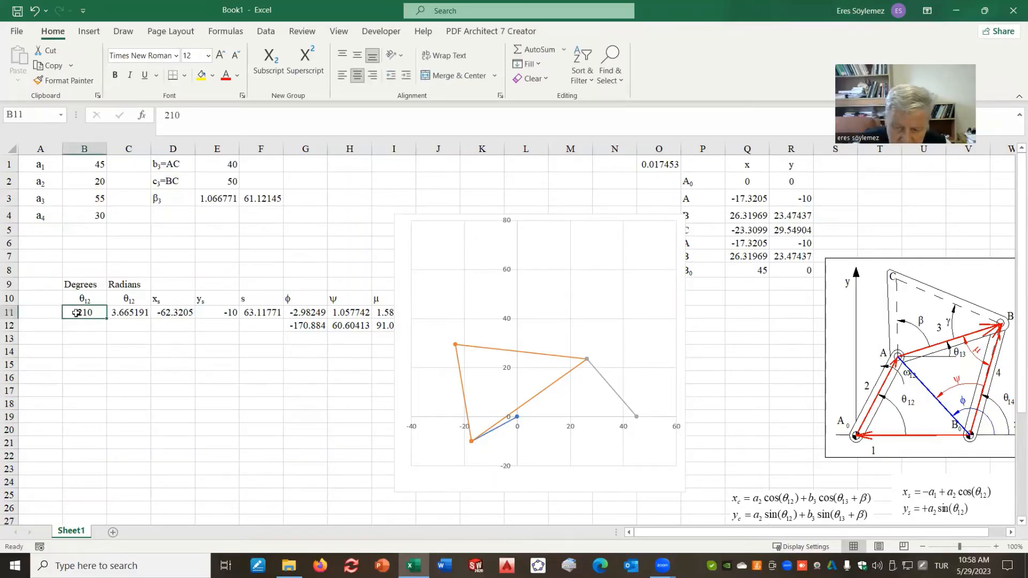
pyautogui.write('31')
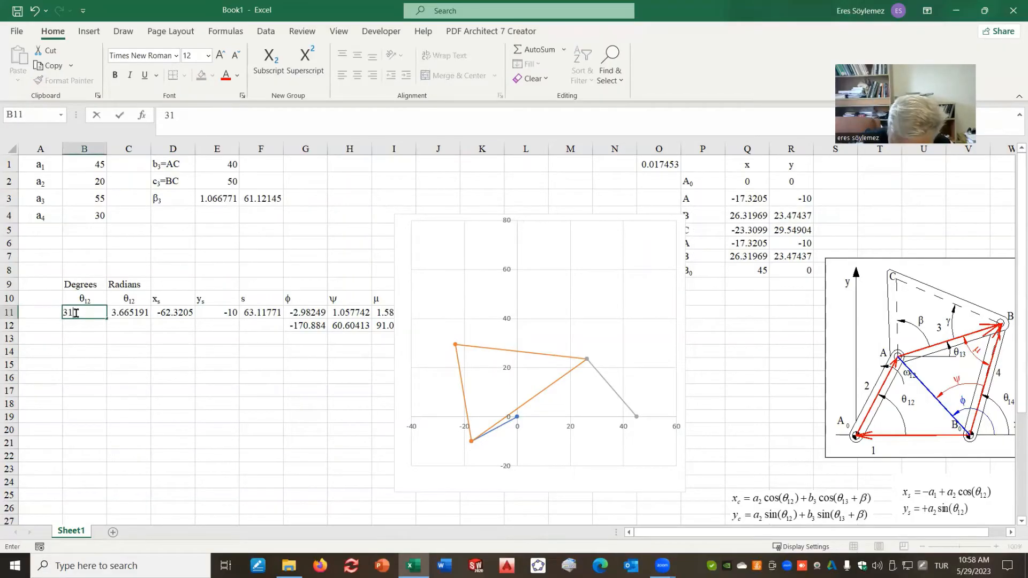
pyautogui.press('Return')
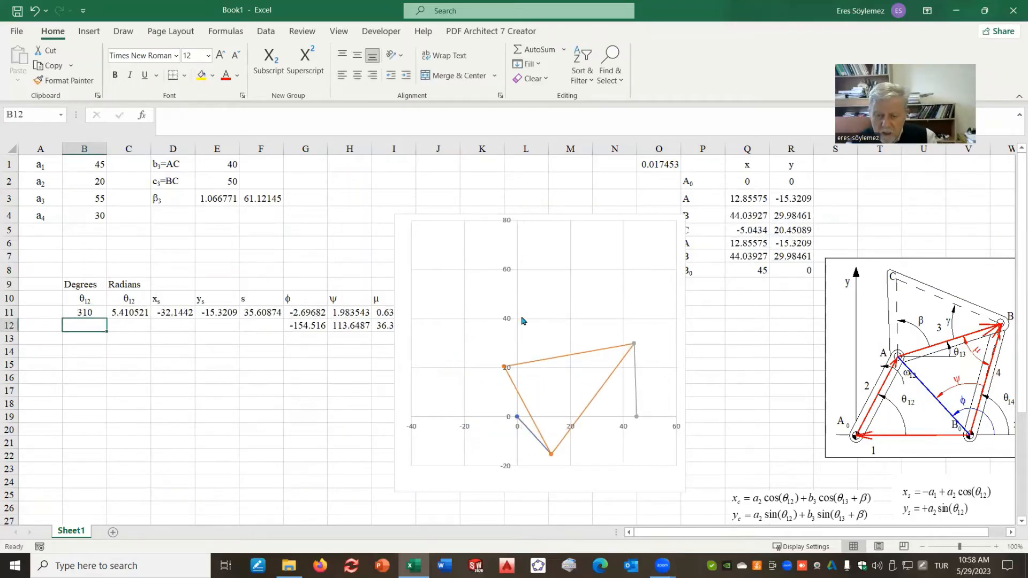
# - Move the chart over the joint coordinate table so that it starts in column L, and select the crank angle cell B11
pyautogui.click(617, 219)
pyautogui.moveTo(620, 214); pyautogui.dragTo(760, 173)
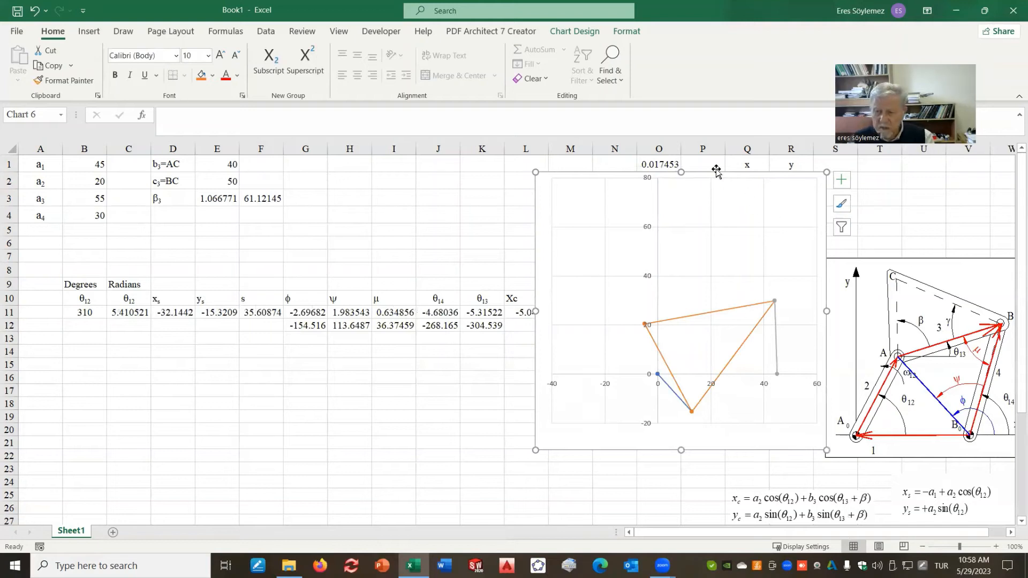
pyautogui.click(86, 312)
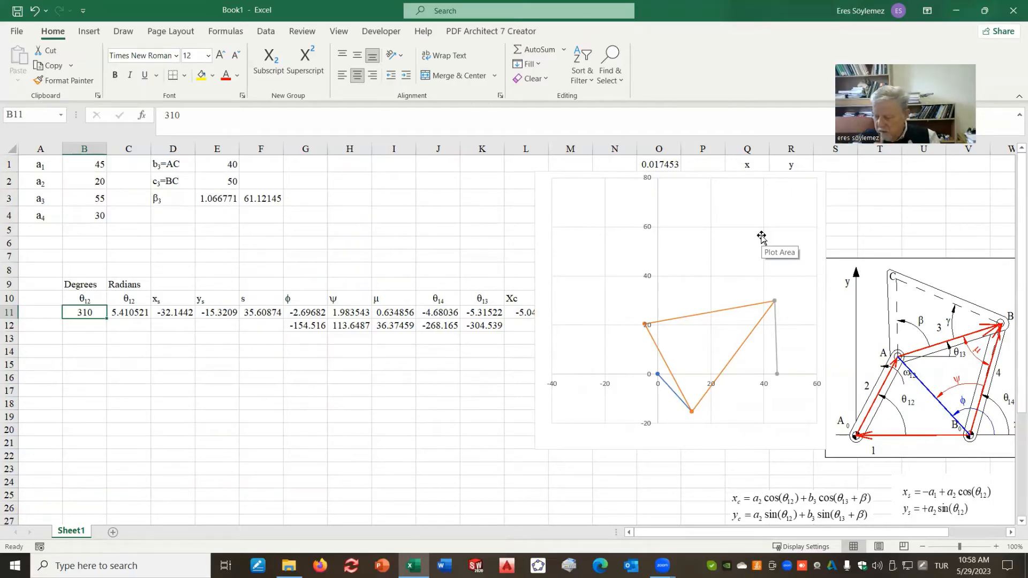
# - Check in the ribbon customization options that the Developer tab is enabled, and accept the options
pyautogui.click(382, 31)
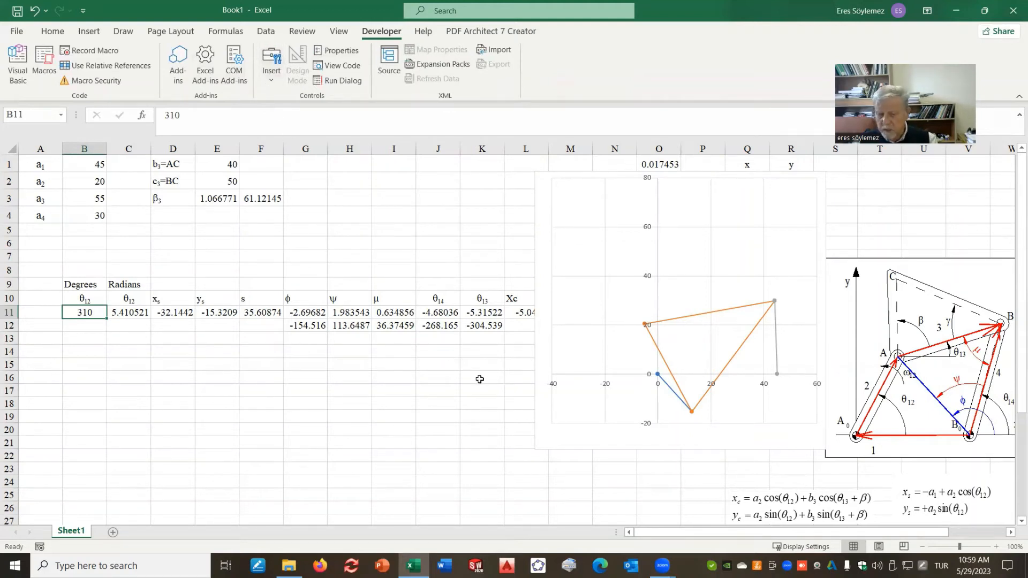
pyautogui.click(480, 379)
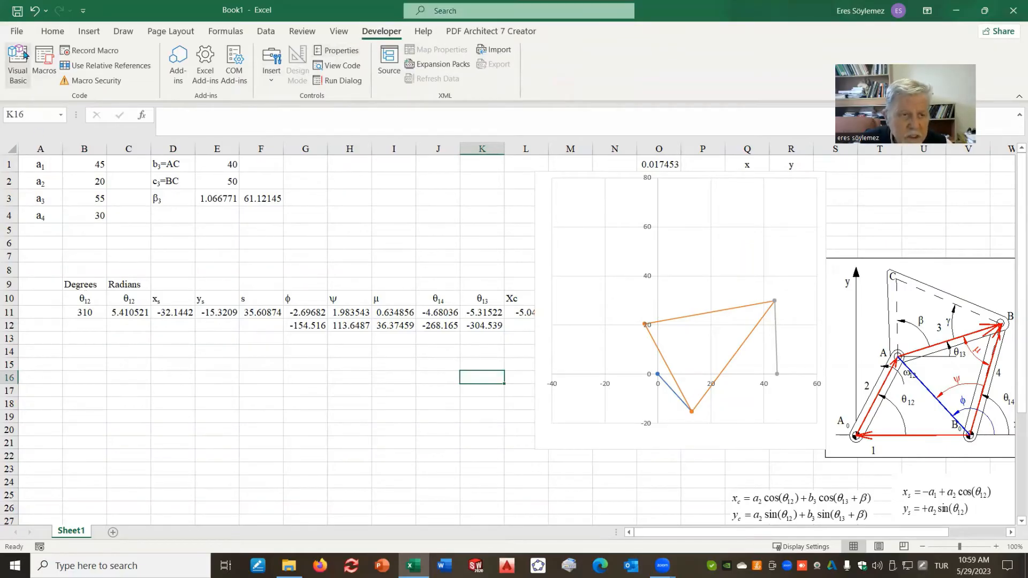
pyautogui.click(19, 34)
pyautogui.click(46, 533)
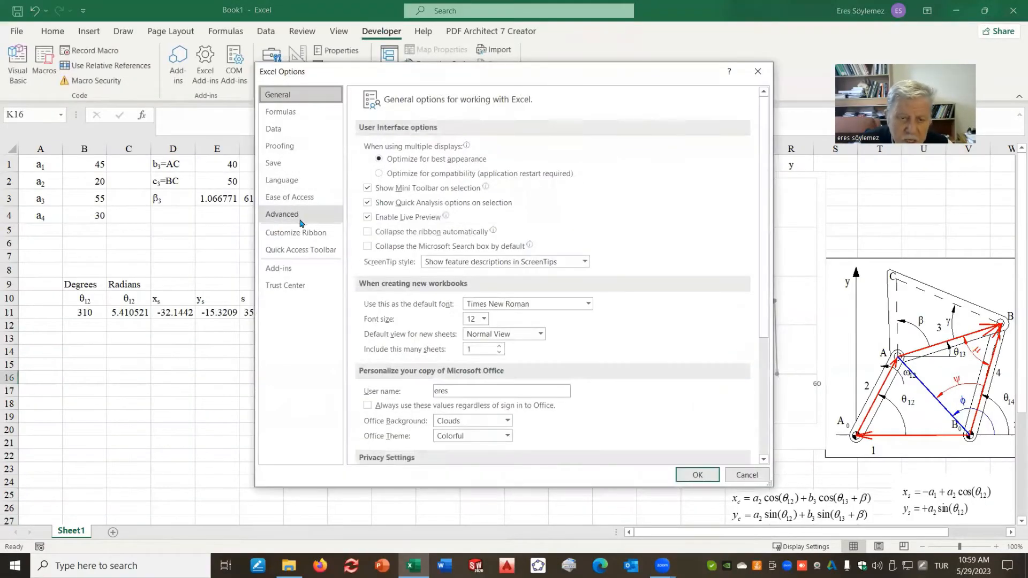
pyautogui.click(310, 235)
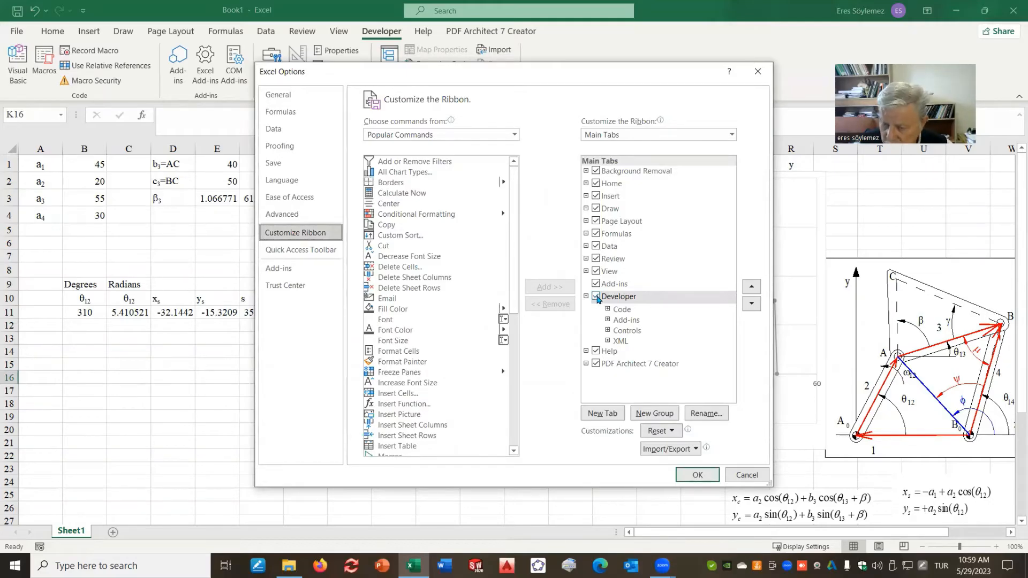
pyautogui.click(698, 476)
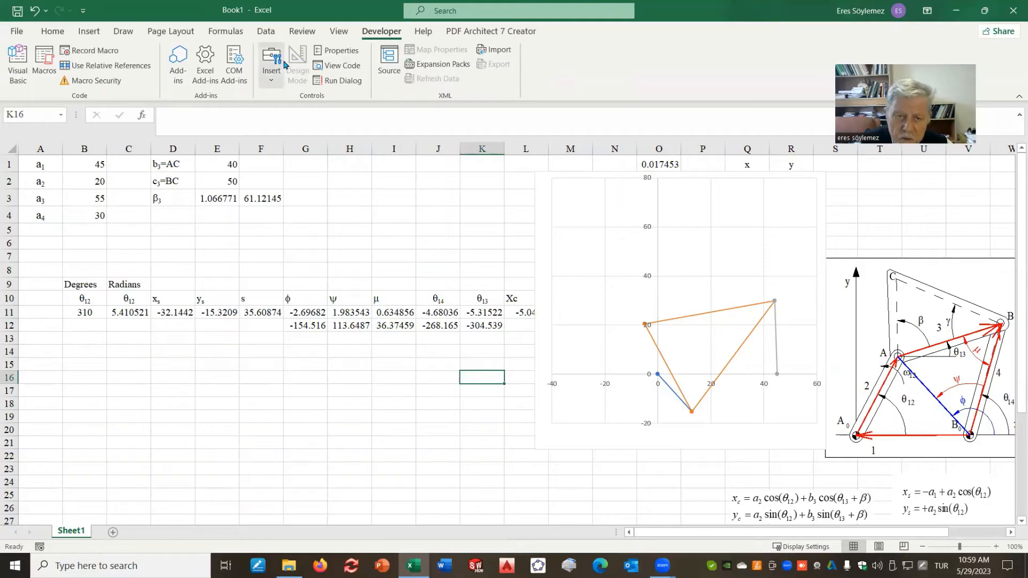
# - Insert an ActiveX spin button just below the crank angle cell B11, across columns B and C in rows 12 and 13
pyautogui.click(272, 80)
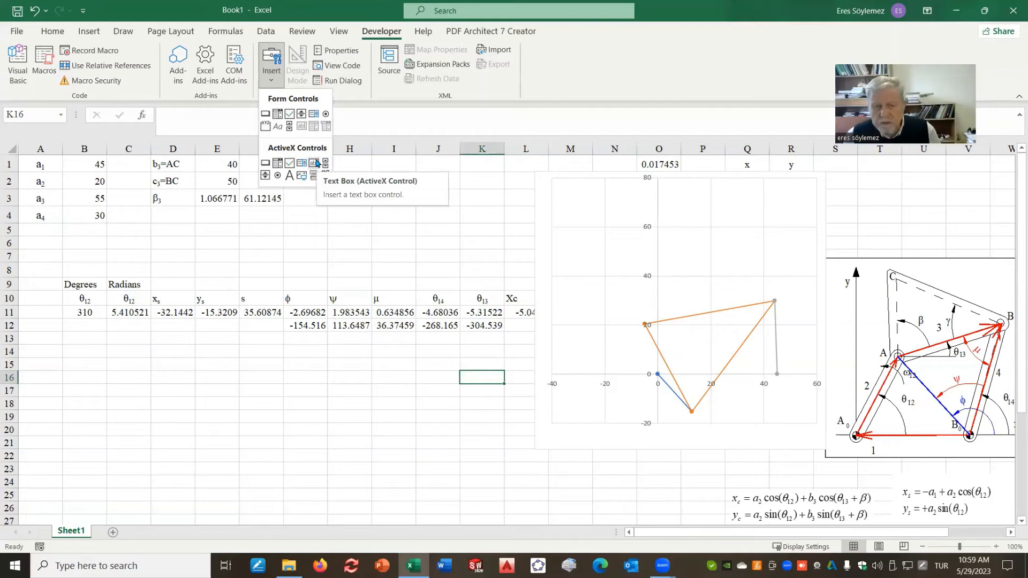
pyautogui.click(265, 174)
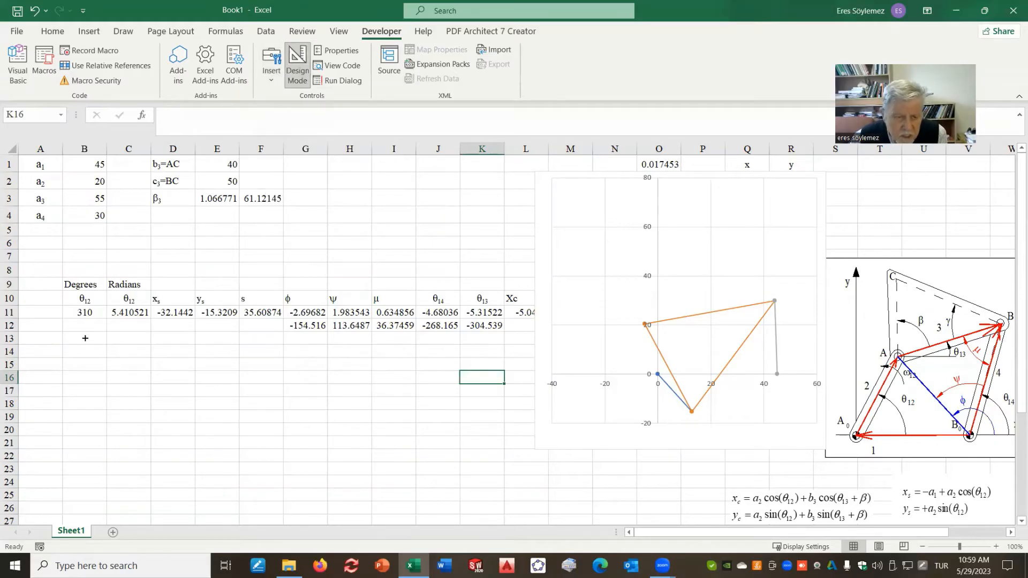
pyautogui.moveTo(70, 345); pyautogui.dragTo(126, 326)
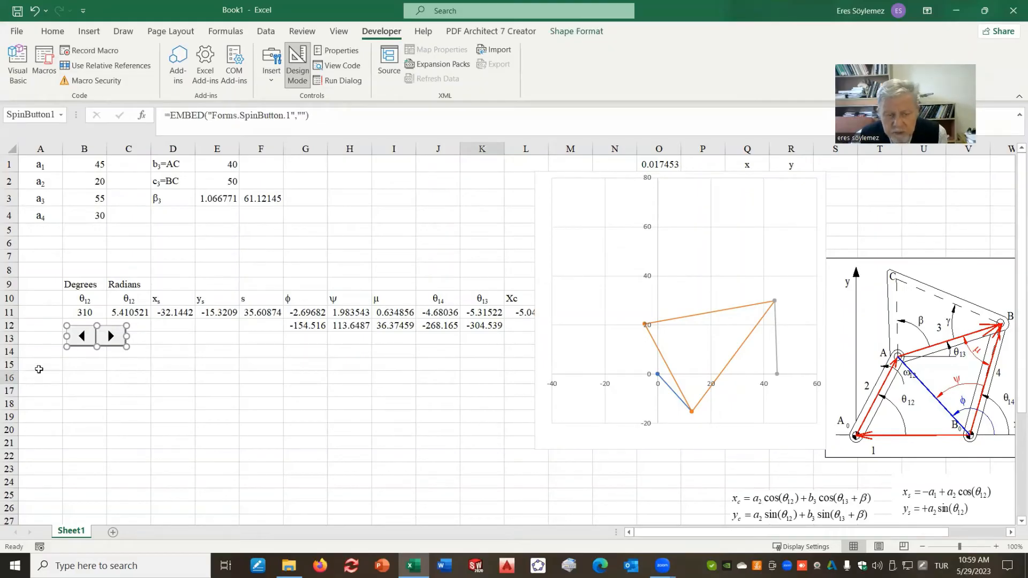
# - Set the spin button's maximum to 360, its linked cell to B11 and its small change to 5
pyautogui.rightClick(92, 337)
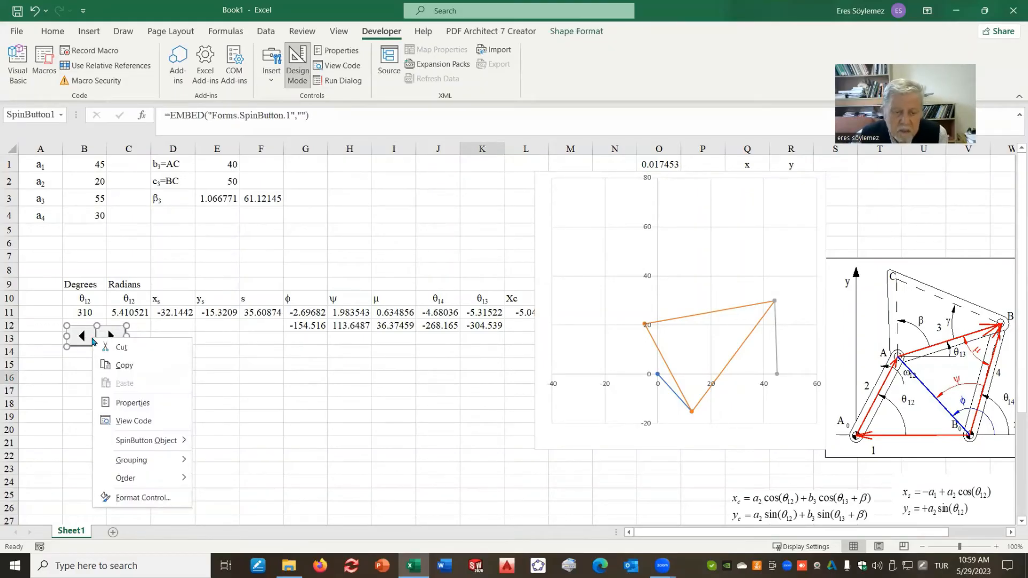
pyautogui.click(132, 403)
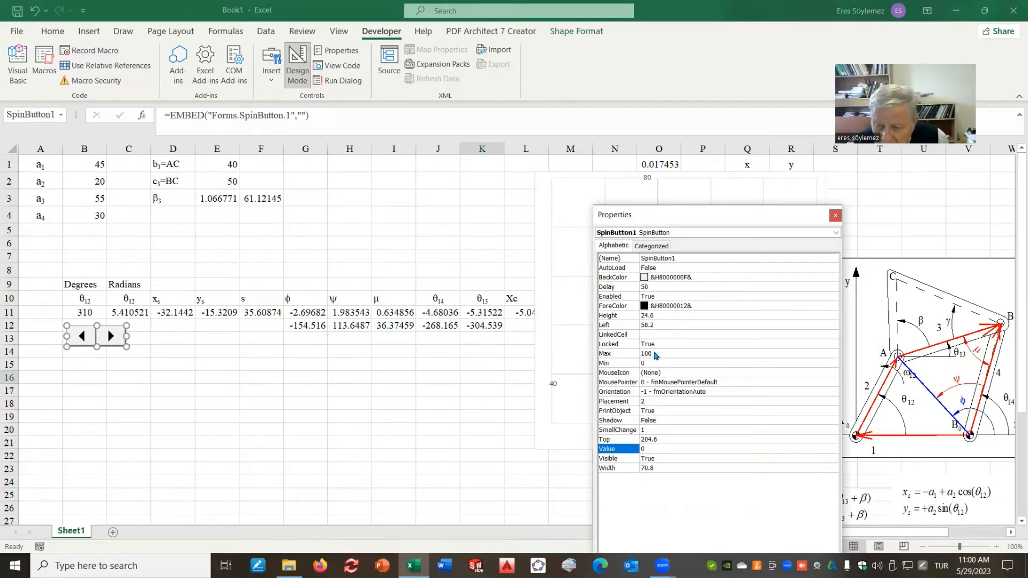
pyautogui.click(646, 353)
pyautogui.doubleClick(645, 353)
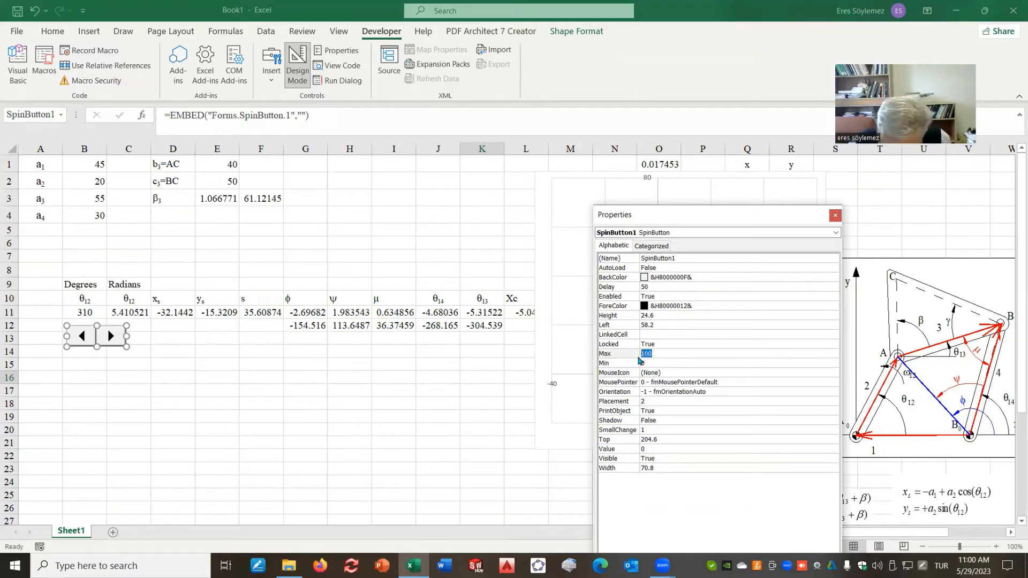
pyautogui.write('360')
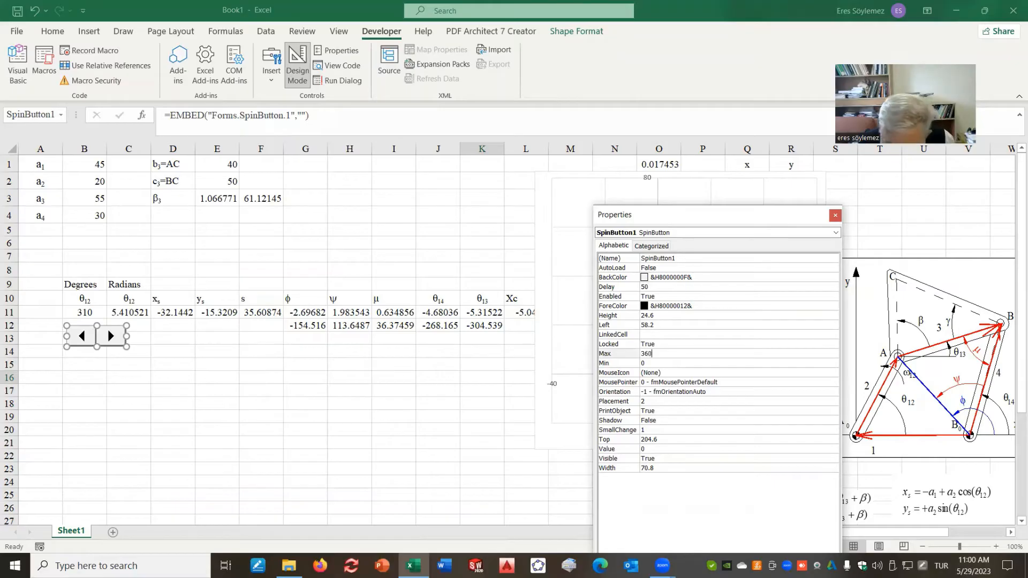
pyautogui.click(655, 335)
pyautogui.write('b11')
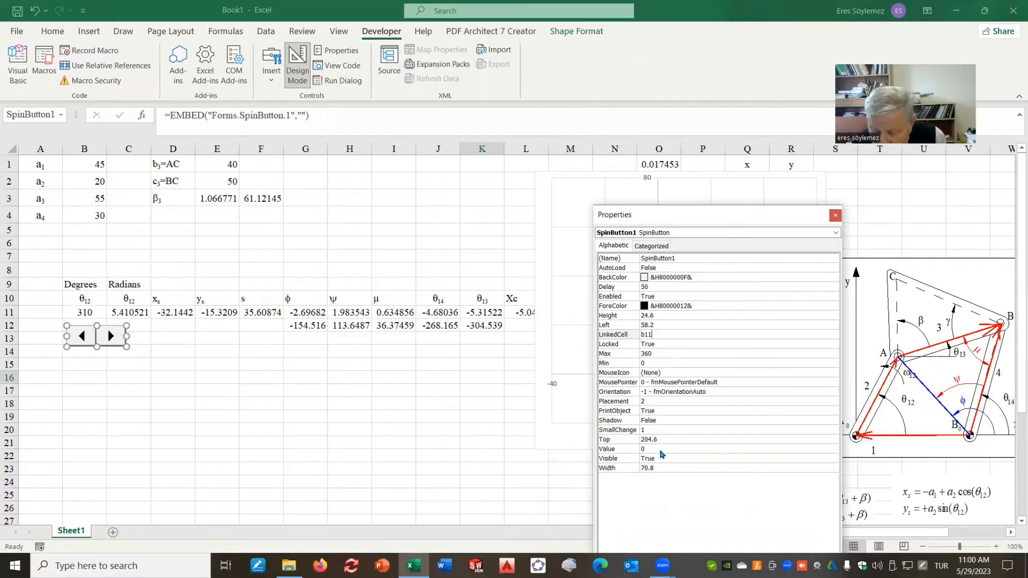
pyautogui.click(652, 431)
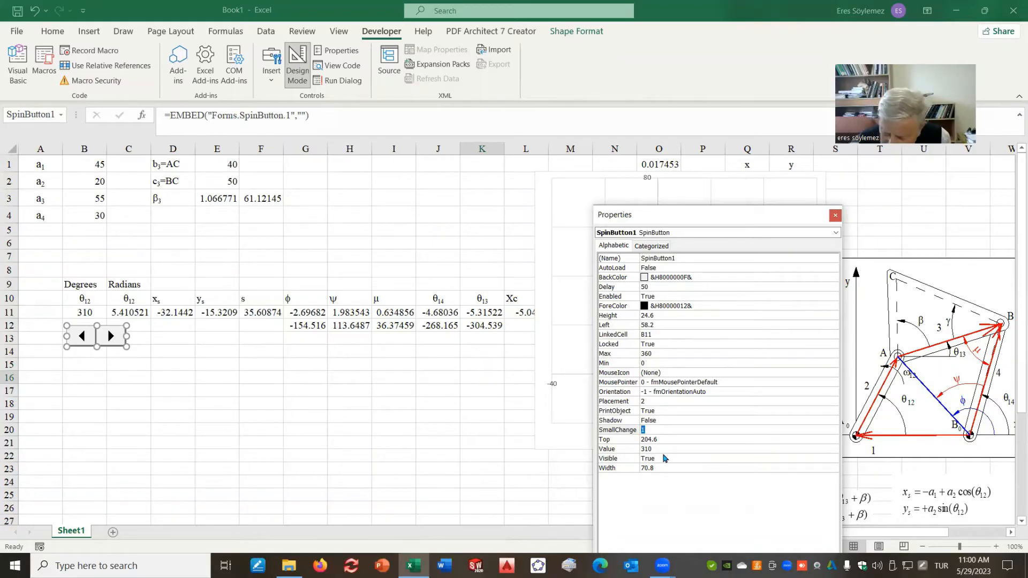
pyautogui.write('5')
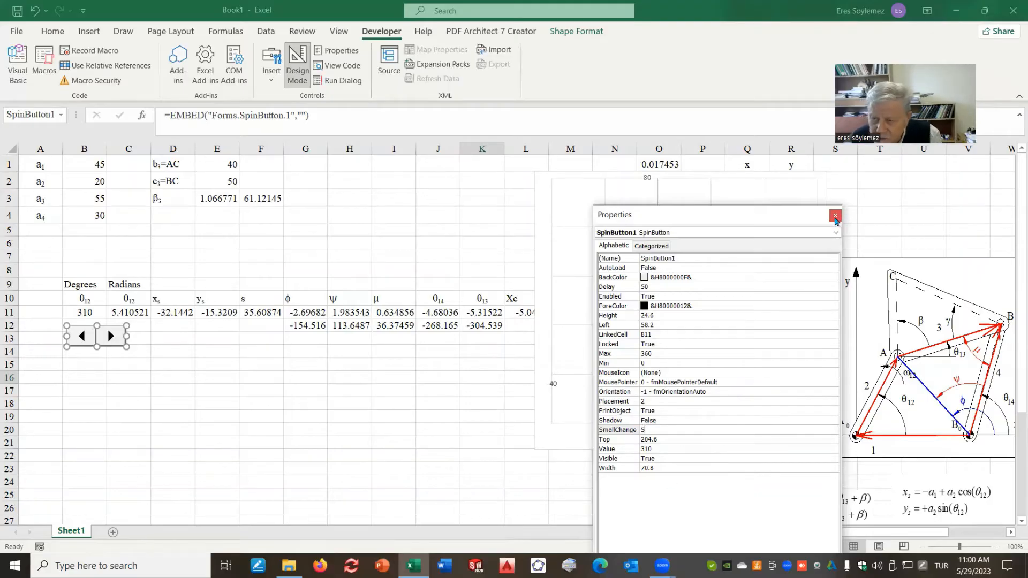
pyautogui.click(835, 216)
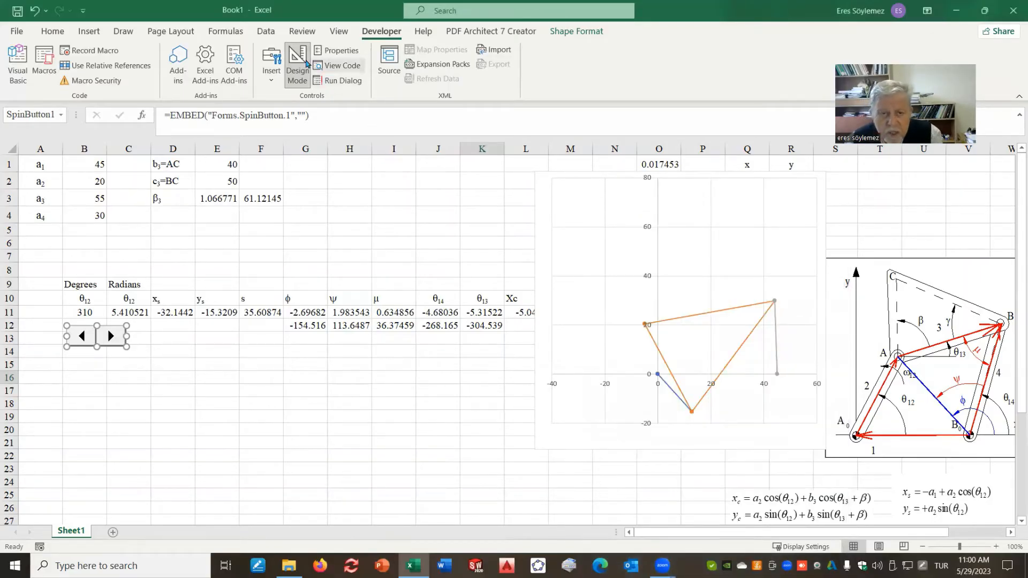
# - Leave design mode and test the spin button by running the crank angle up and down while watching the linkage move
pyautogui.click(303, 60)
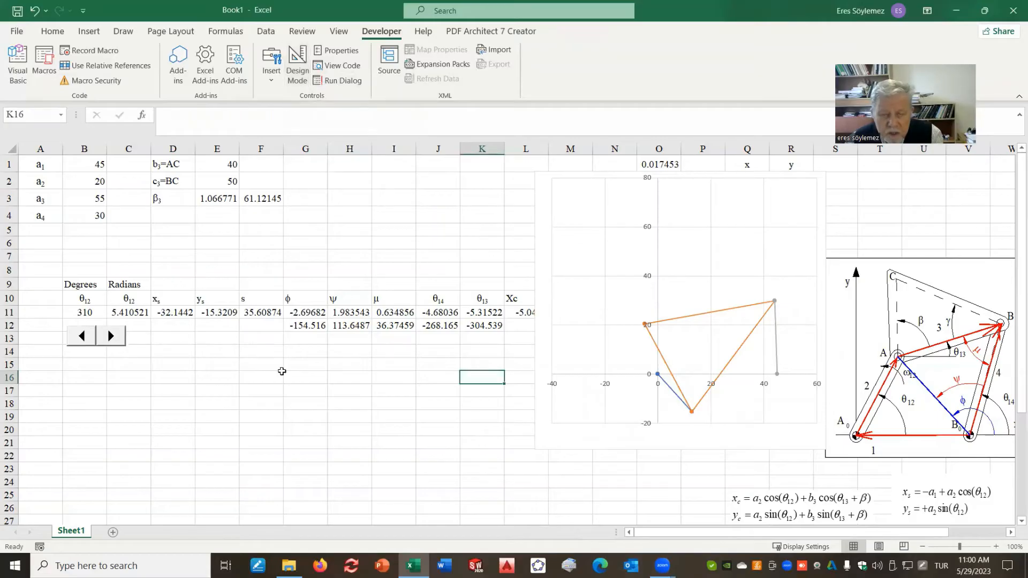
pyautogui.click(110, 336)
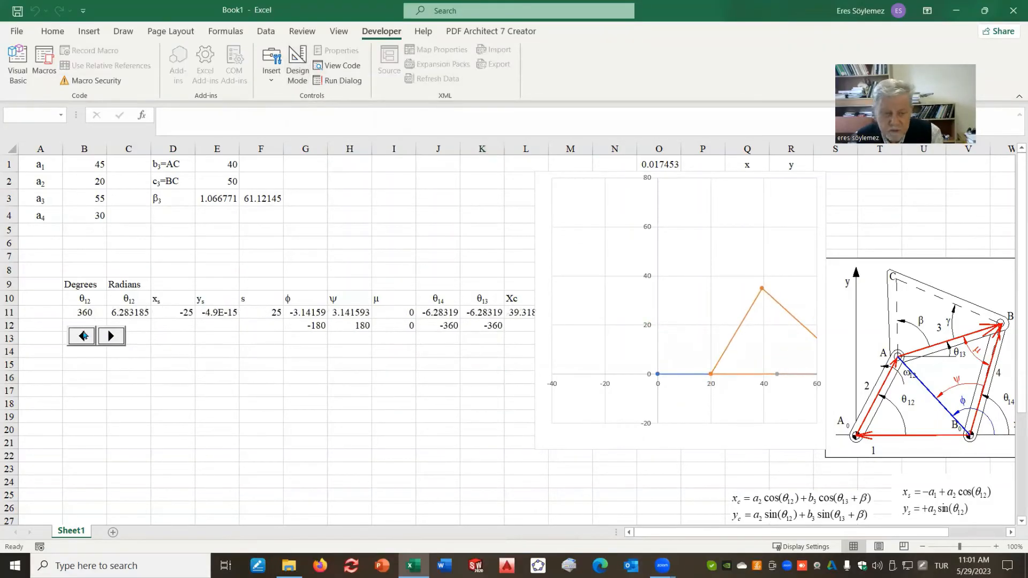
pyautogui.click(83, 337)
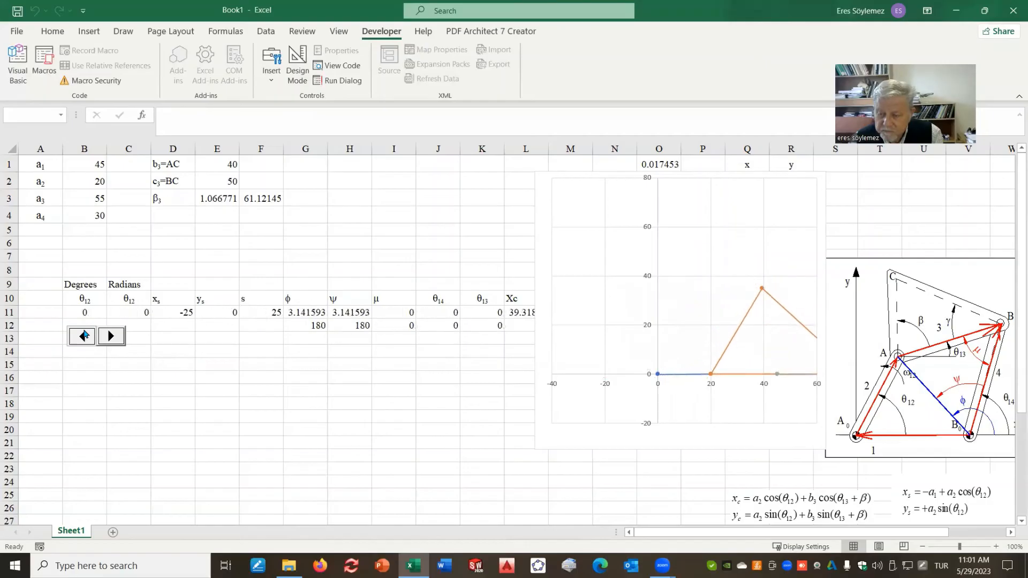
pyautogui.click(108, 337)
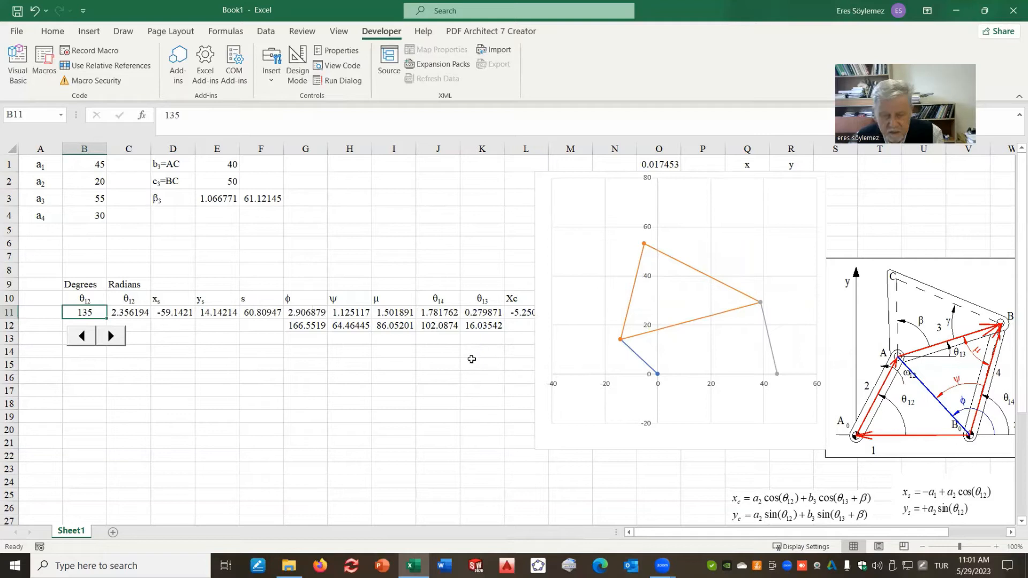
pyautogui.click(82, 336)
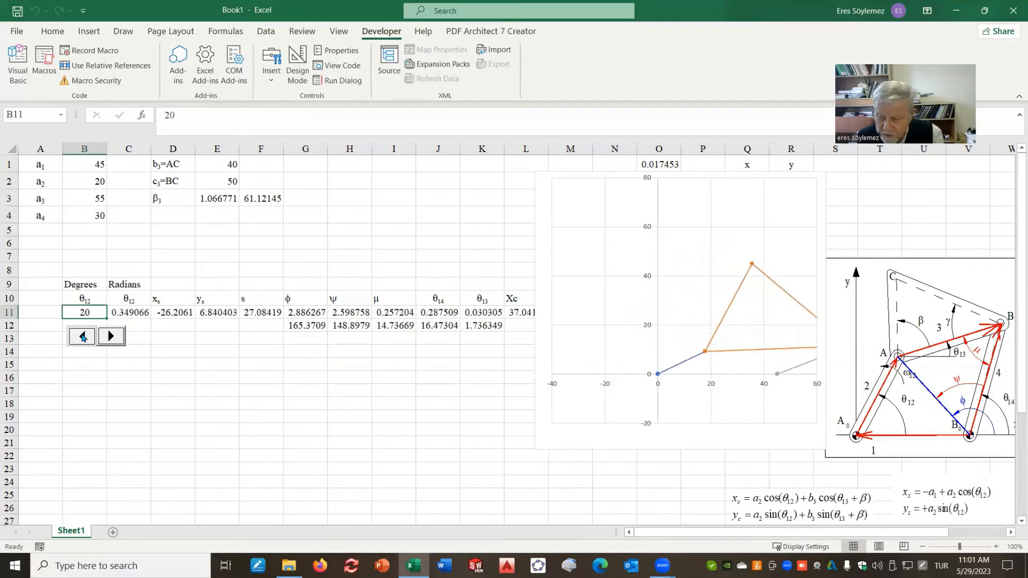
pyautogui.click(111, 336)
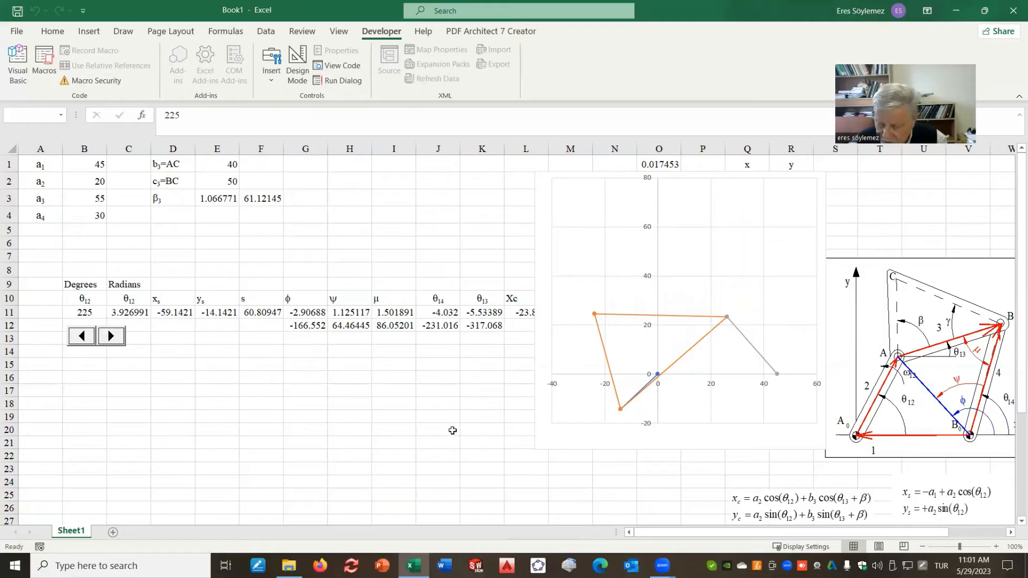
pyautogui.click(84, 335)
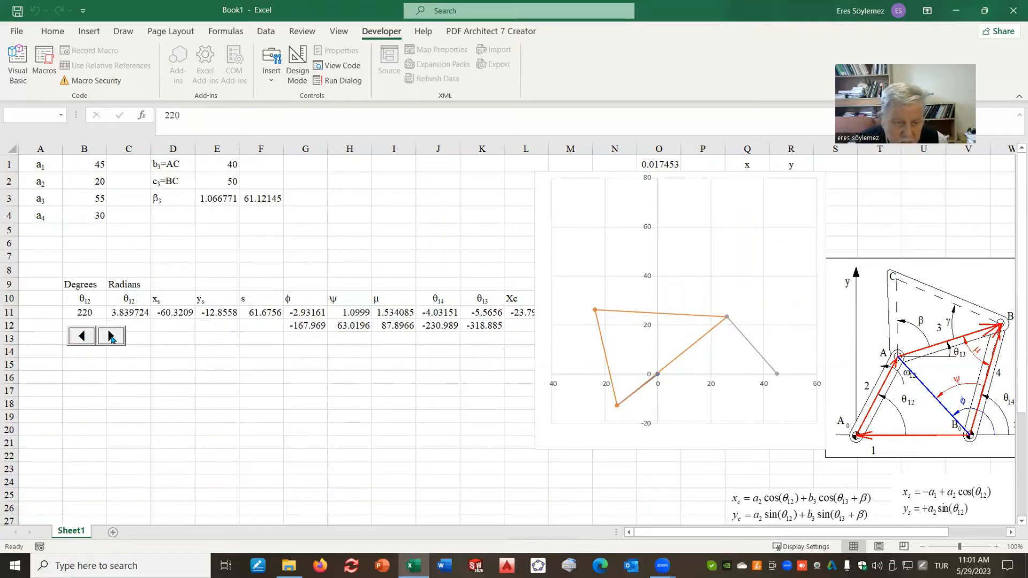
# - Enter the value 5 in cell A10, beside the θ12 heading, and select cell A11
pyautogui.click(41, 297)
pyautogui.click(38, 286)
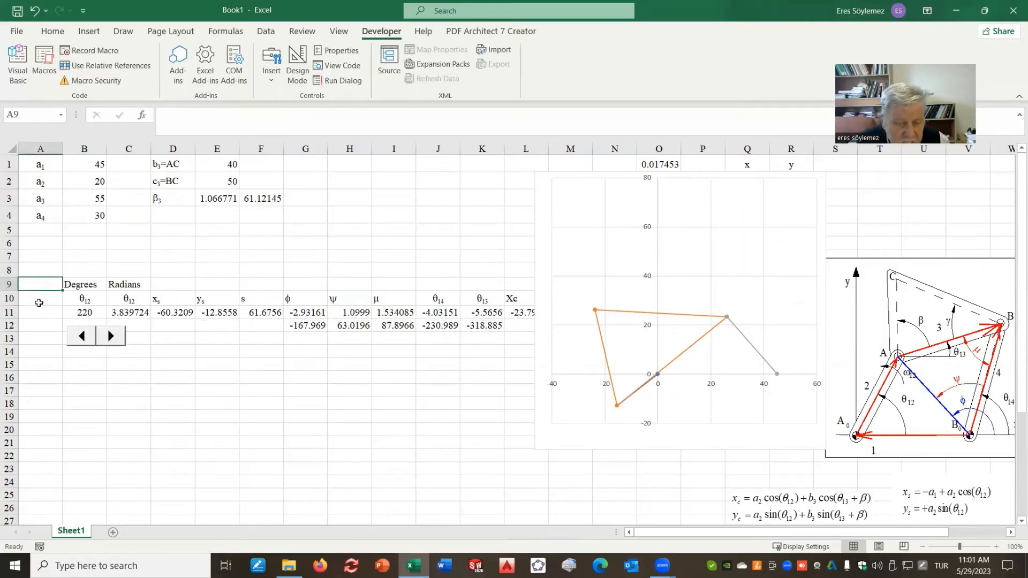
pyautogui.click(38, 302)
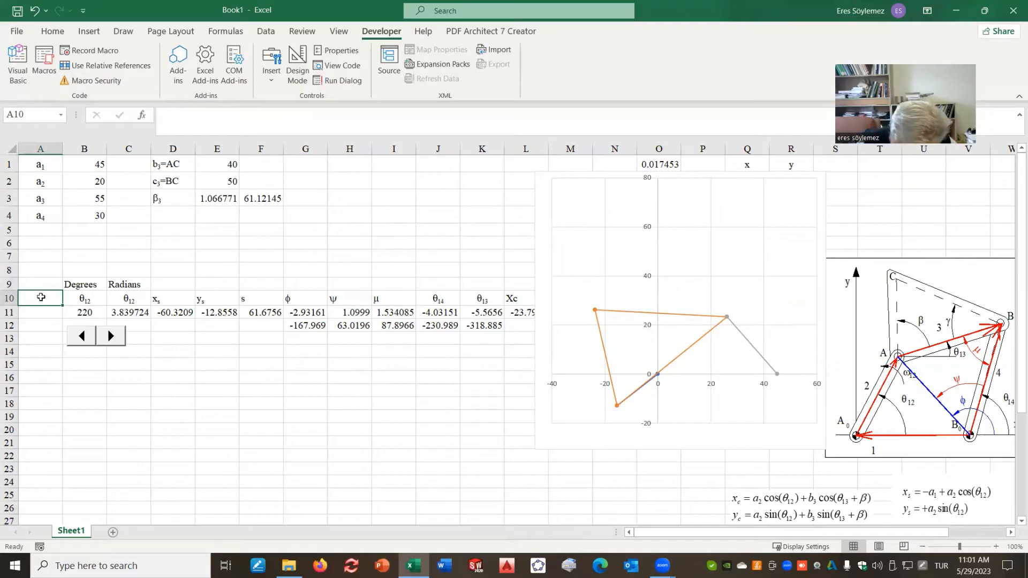
pyautogui.write('5')
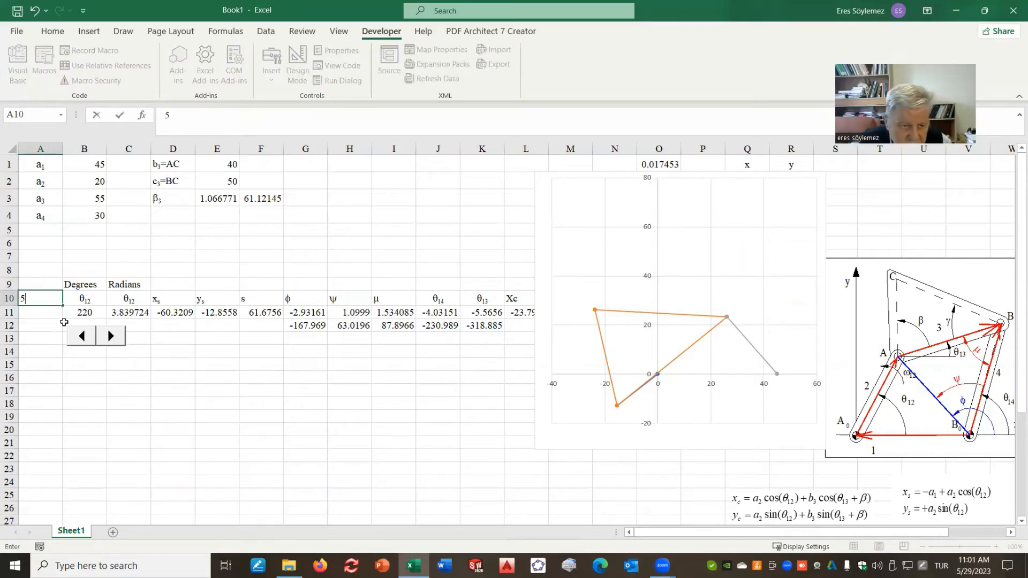
pyautogui.click(44, 324)
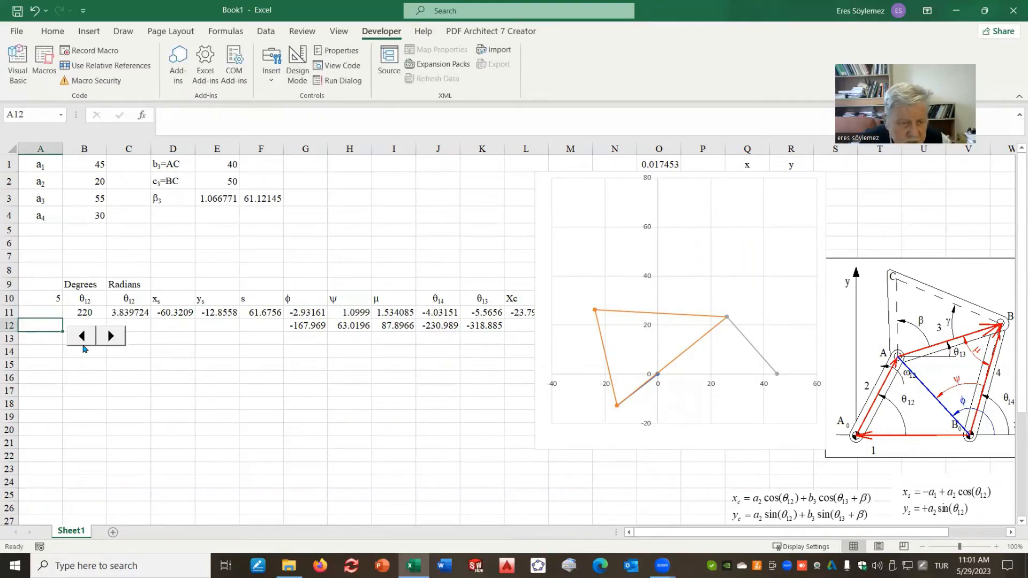
pyautogui.click(47, 312)
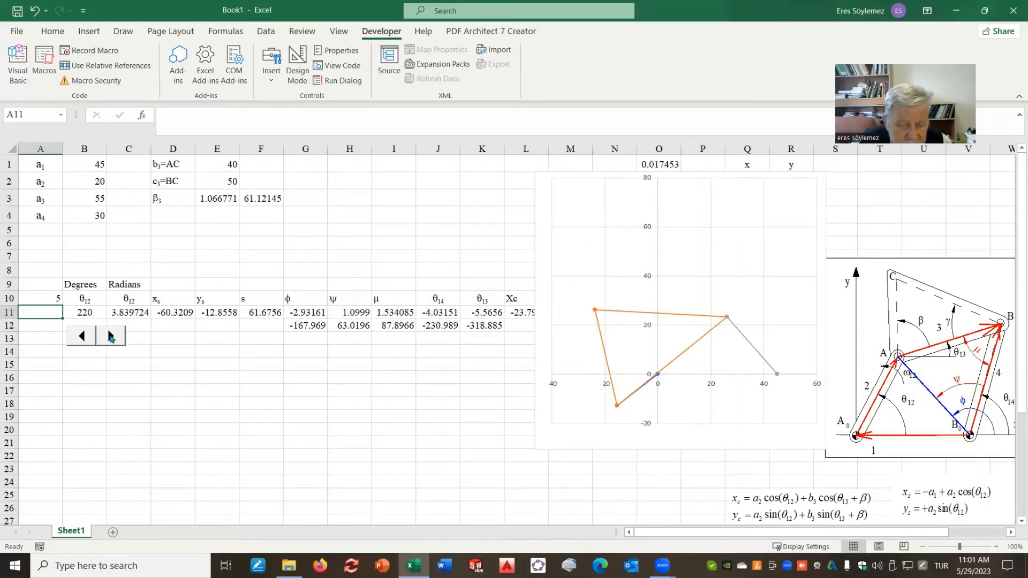
# - In design mode, link the spin button to cell A11 with a maximum of 1000 and a small change of 1
pyautogui.click(297, 65)
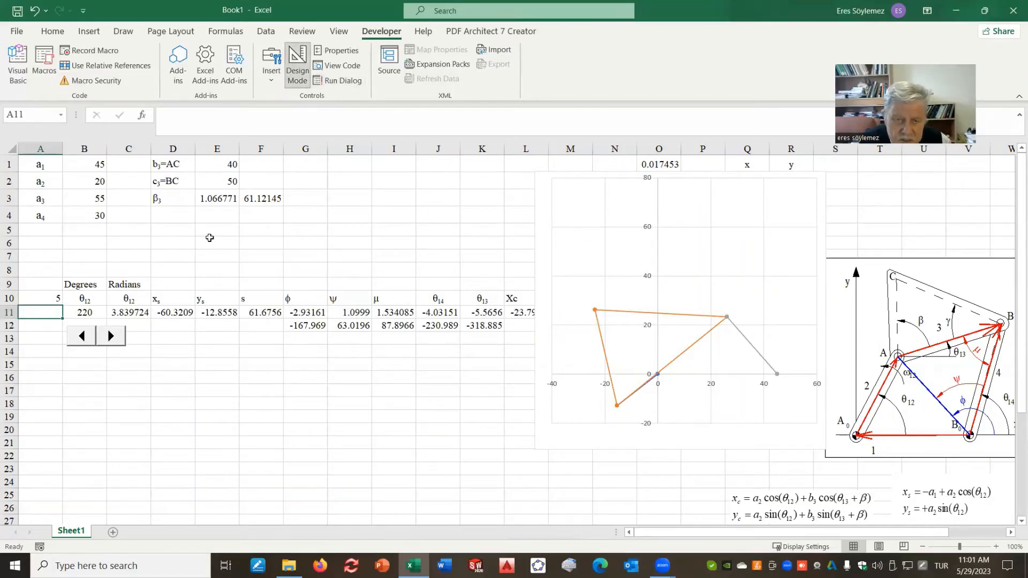
pyautogui.click(119, 336)
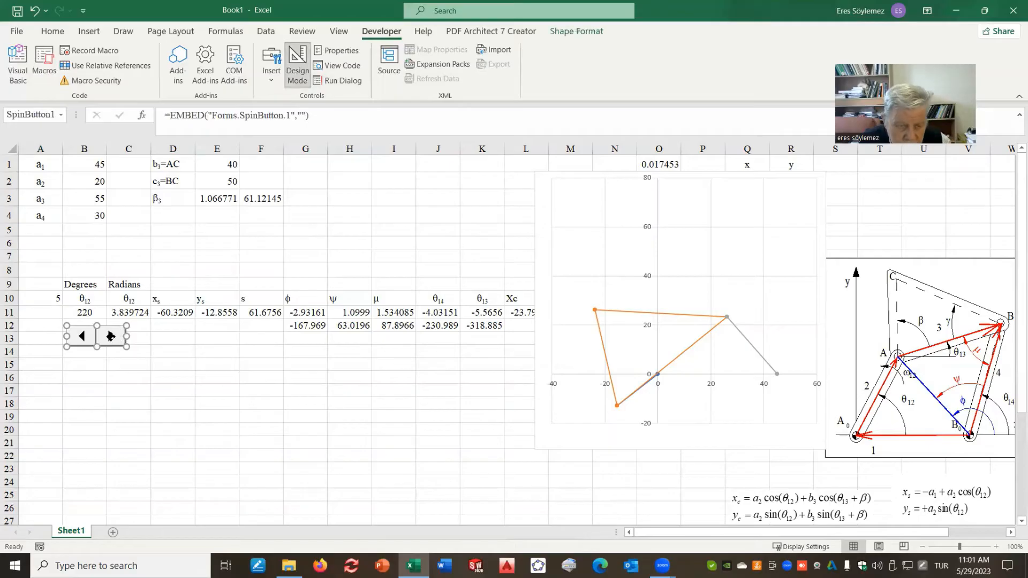
pyautogui.rightClick(112, 338)
pyautogui.click(151, 403)
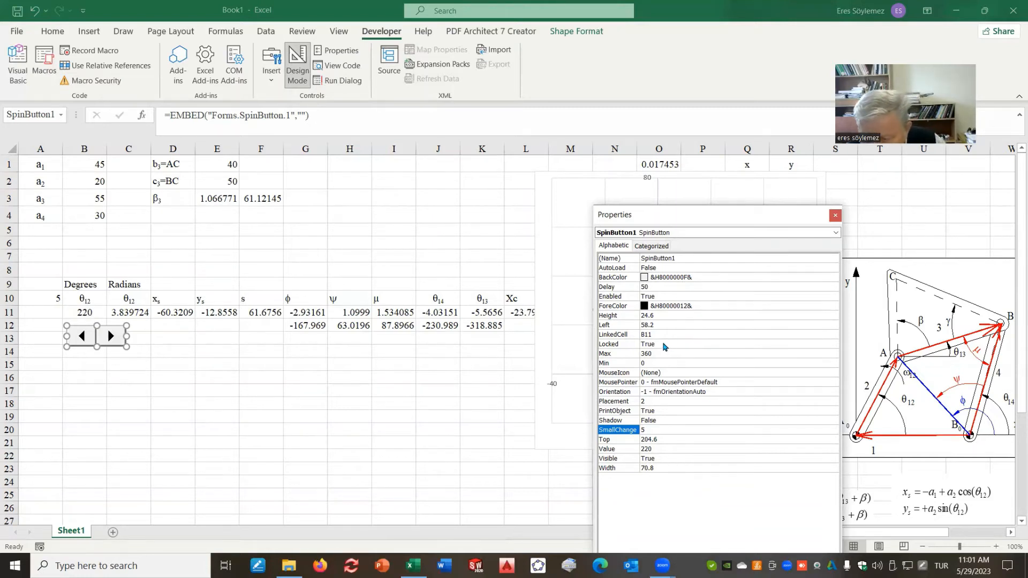
pyautogui.click(655, 335)
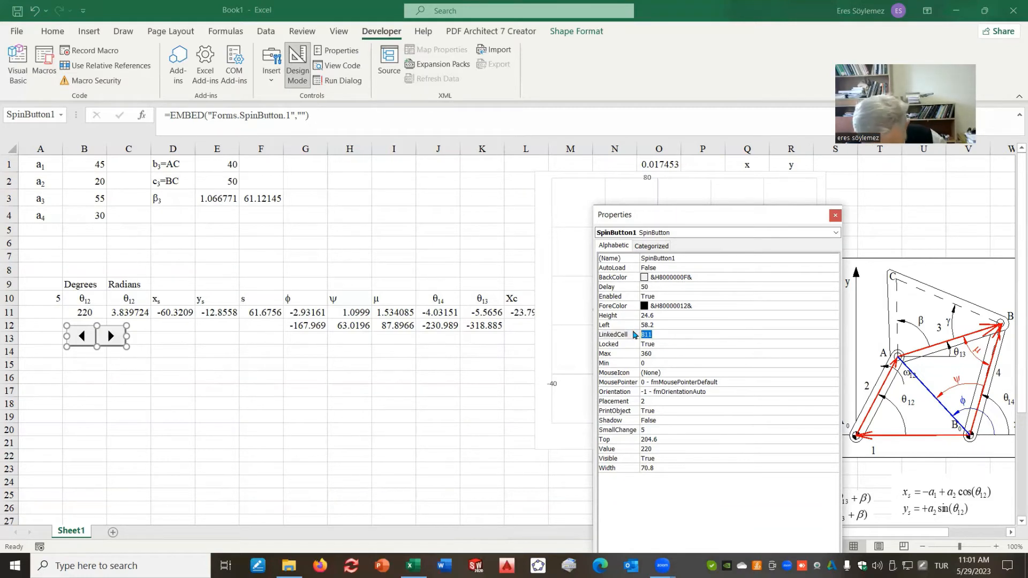
pyautogui.write('a')
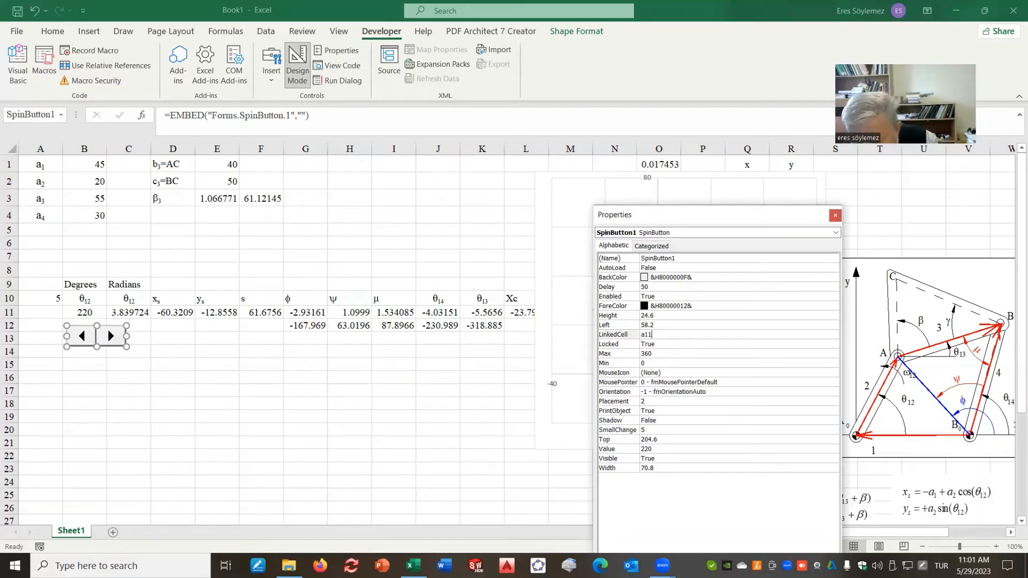
pyautogui.click(631, 355)
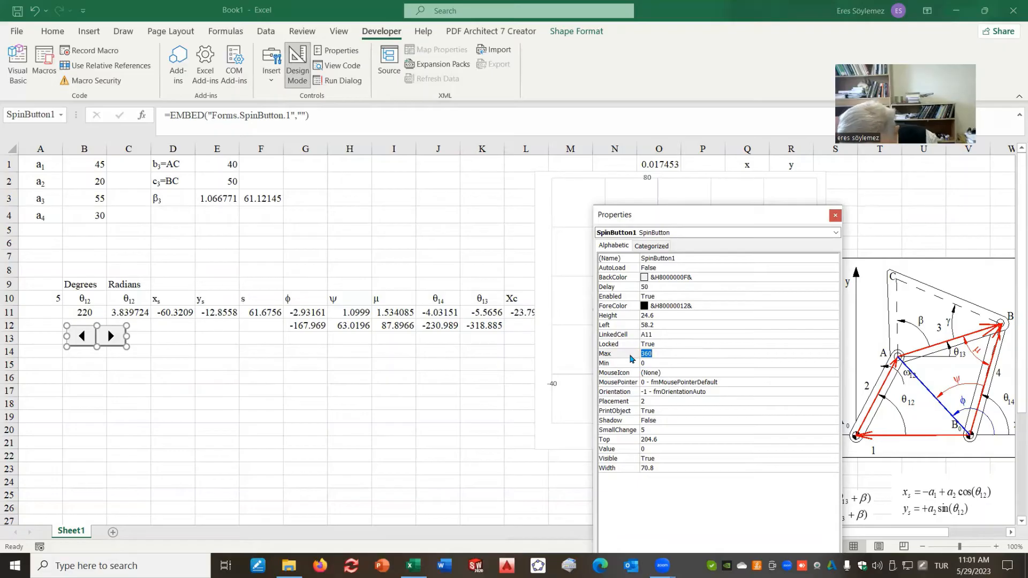
pyautogui.write('1000')
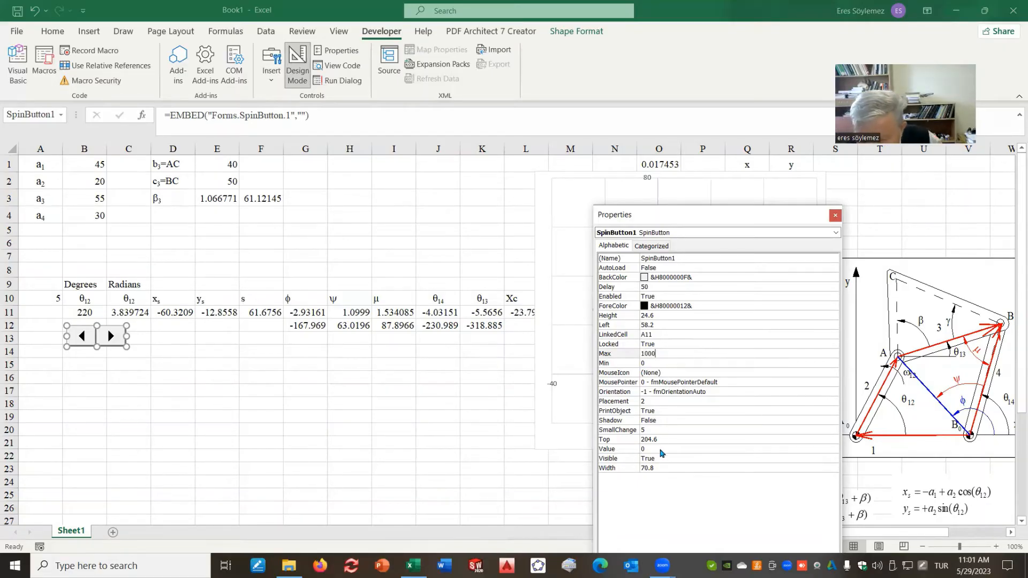
pyautogui.click(641, 430)
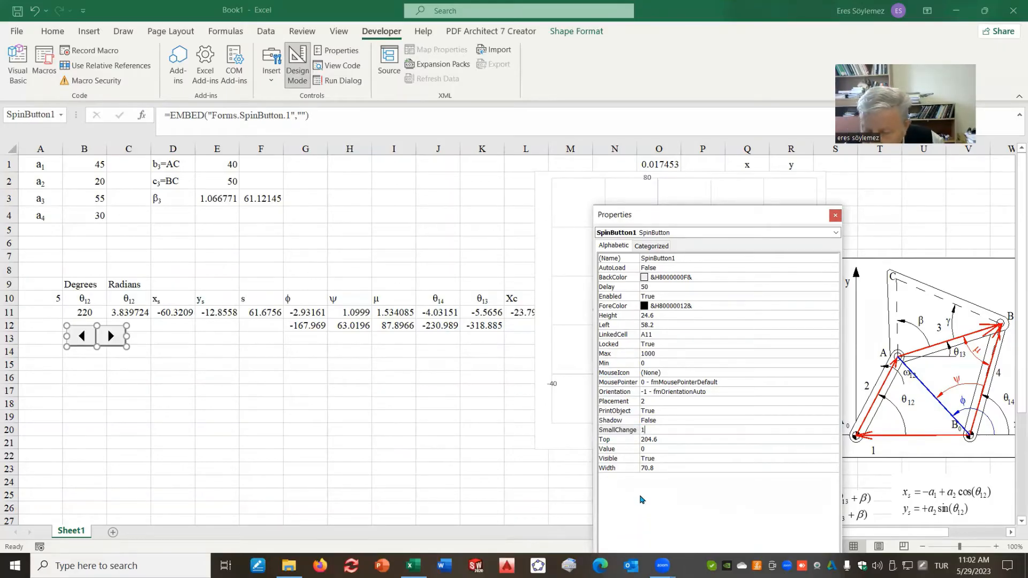
pyautogui.write('1')
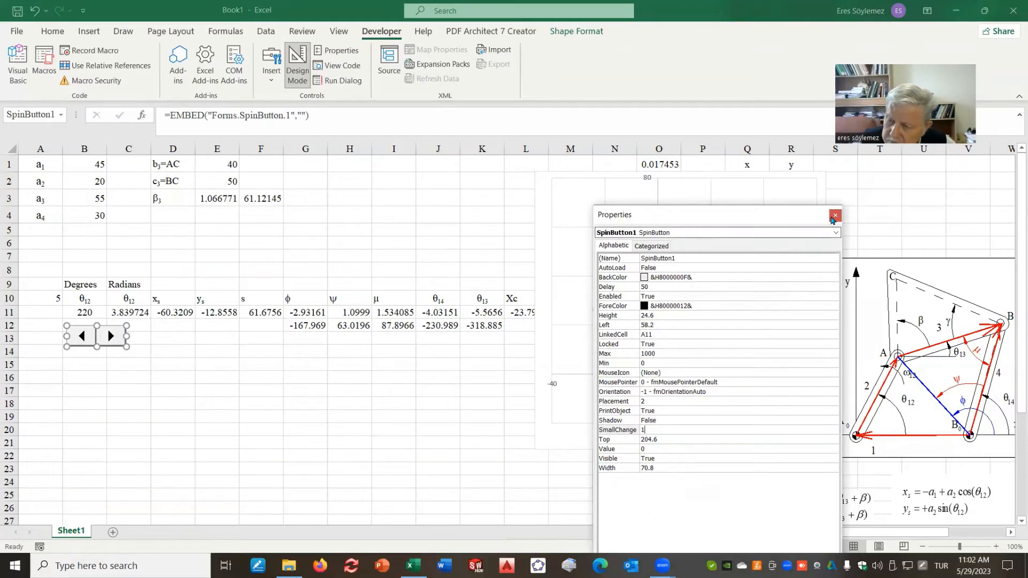
pyautogui.click(835, 216)
# - Leave design mode and step the counter in cell A11 up to 6 with the spin button
pyautogui.click(112, 439)
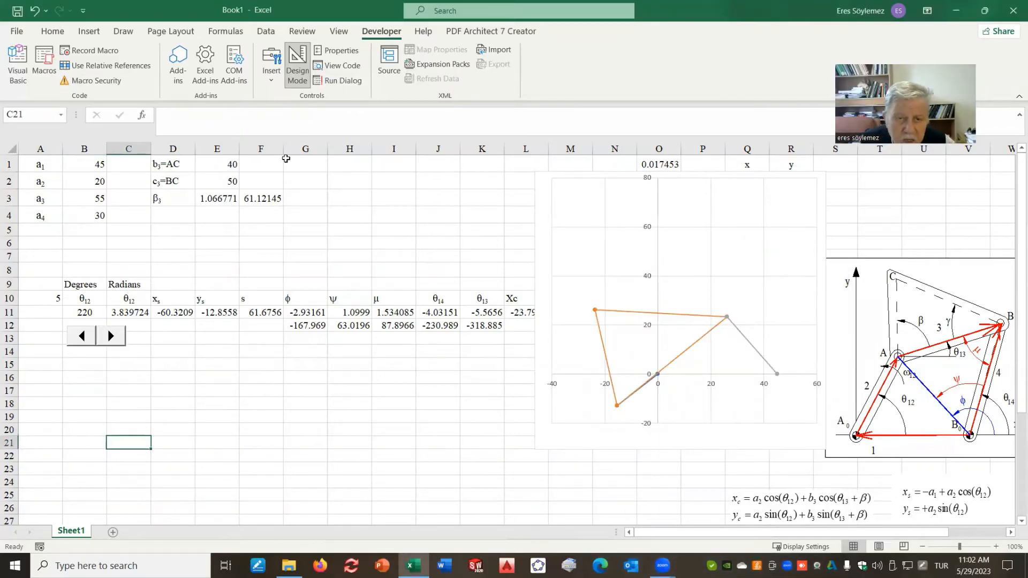
pyautogui.click(297, 66)
pyautogui.click(113, 336)
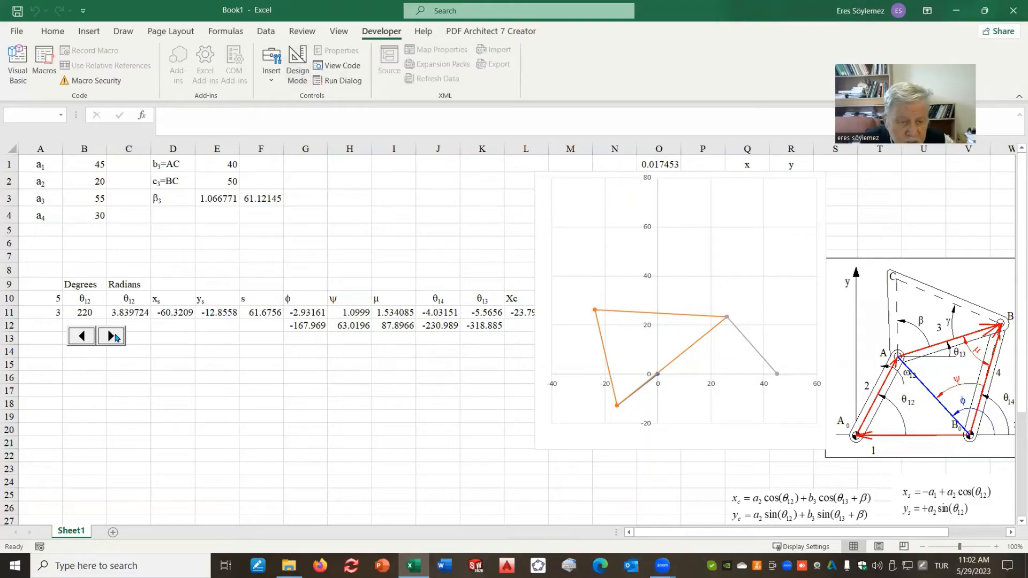
pyautogui.click(46, 313)
# - Enter the formula =MOD(A11*A10,360) in cell B11 so the counter times the increment gives the crank angle
pyautogui.click(80, 312)
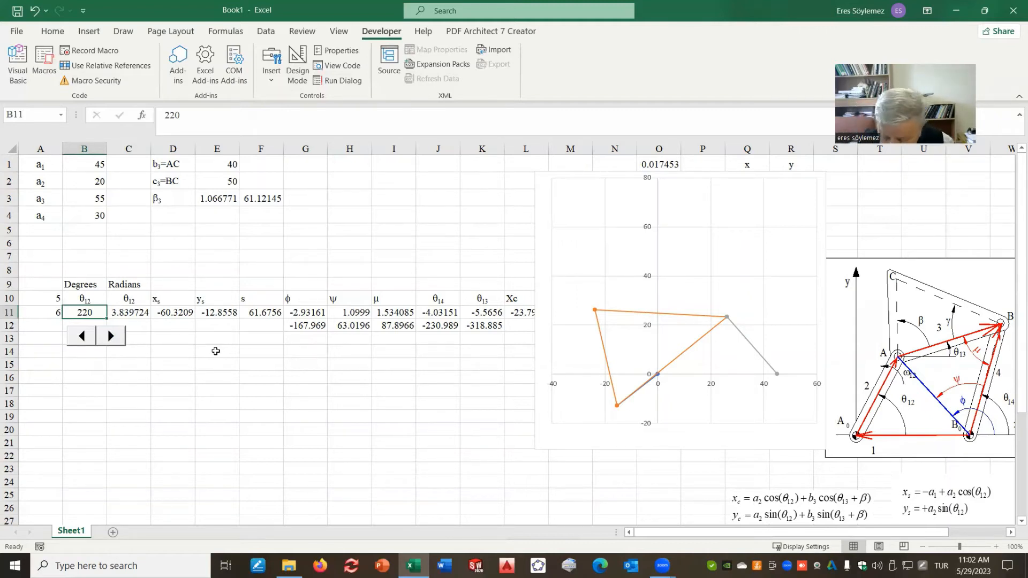
pyautogui.write('mod')
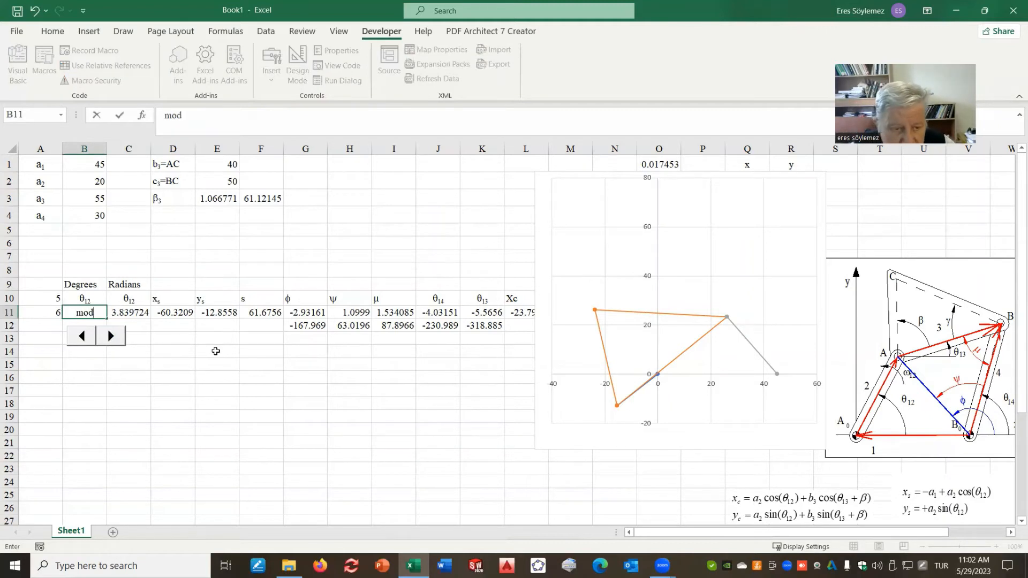
pyautogui.press('BackSpace')
pyautogui.press('BackSpace')
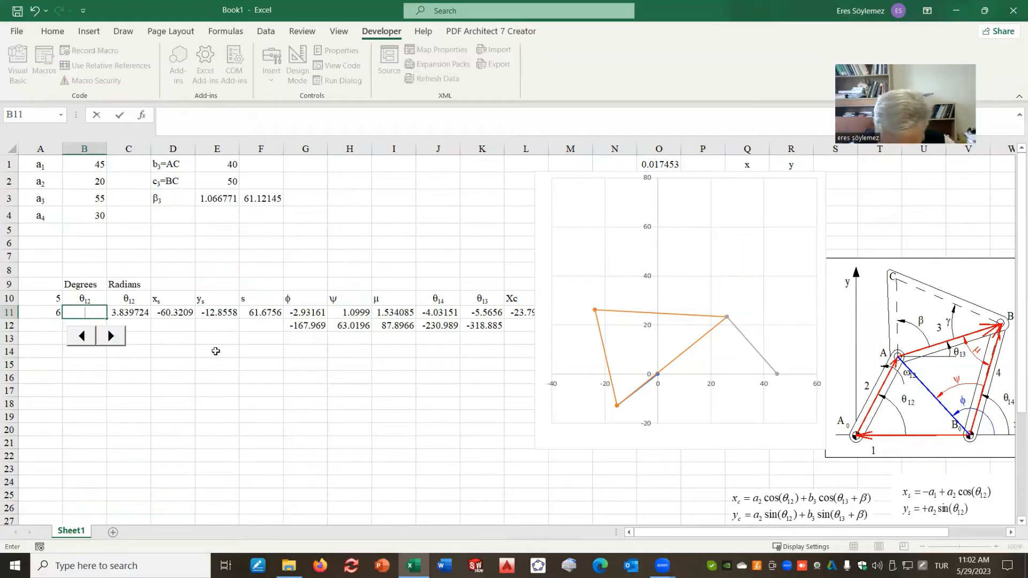
pyautogui.write('=')
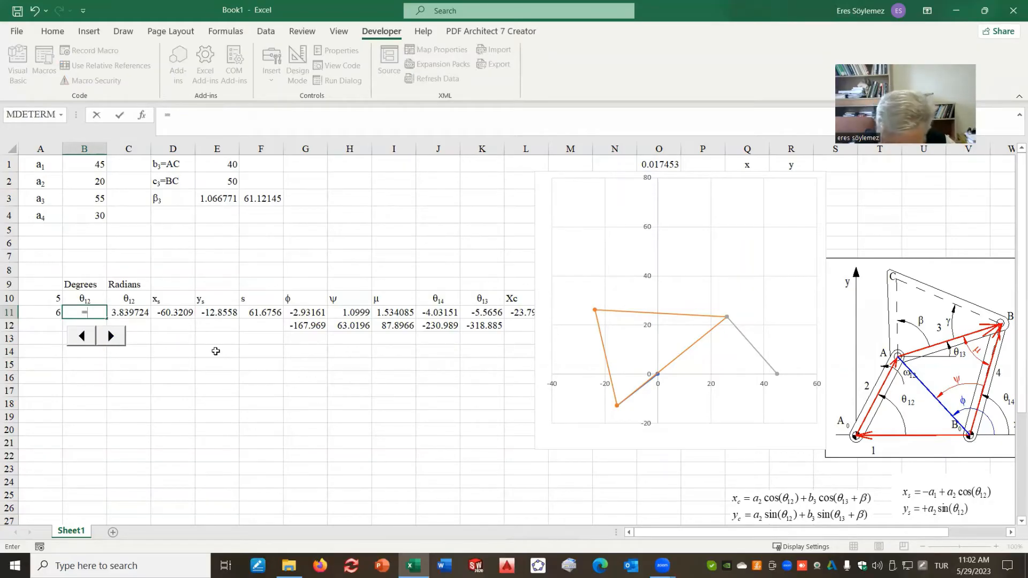
pyautogui.write('m')
pyautogui.press('BackSpace')
pyautogui.write('mo')
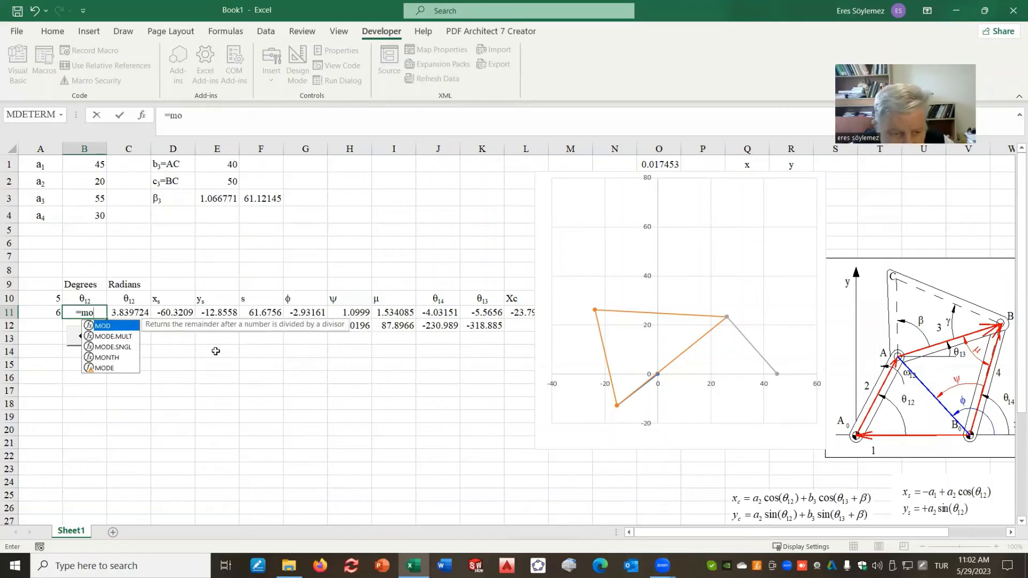
pyautogui.write('d')
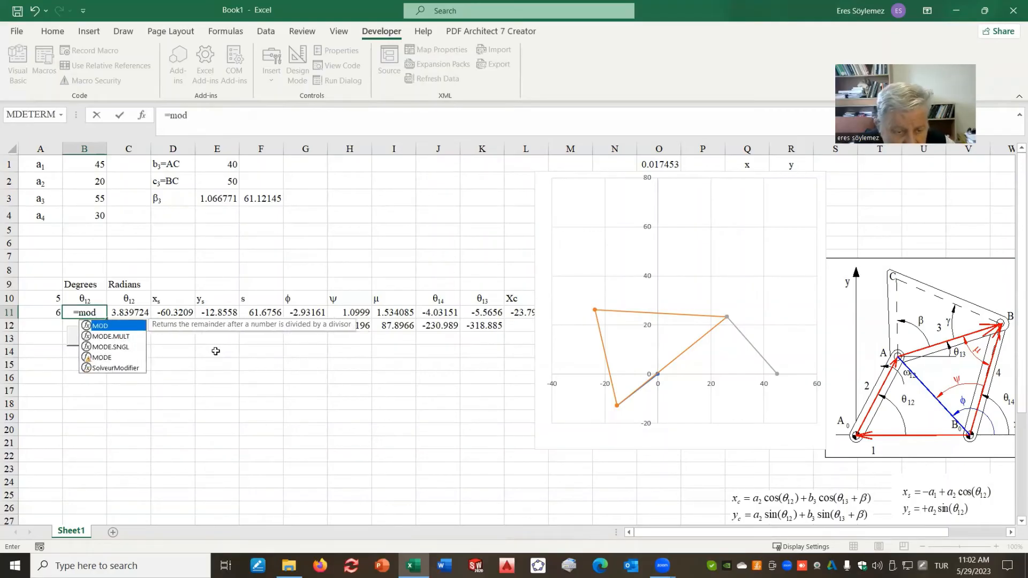
pyautogui.write('e')
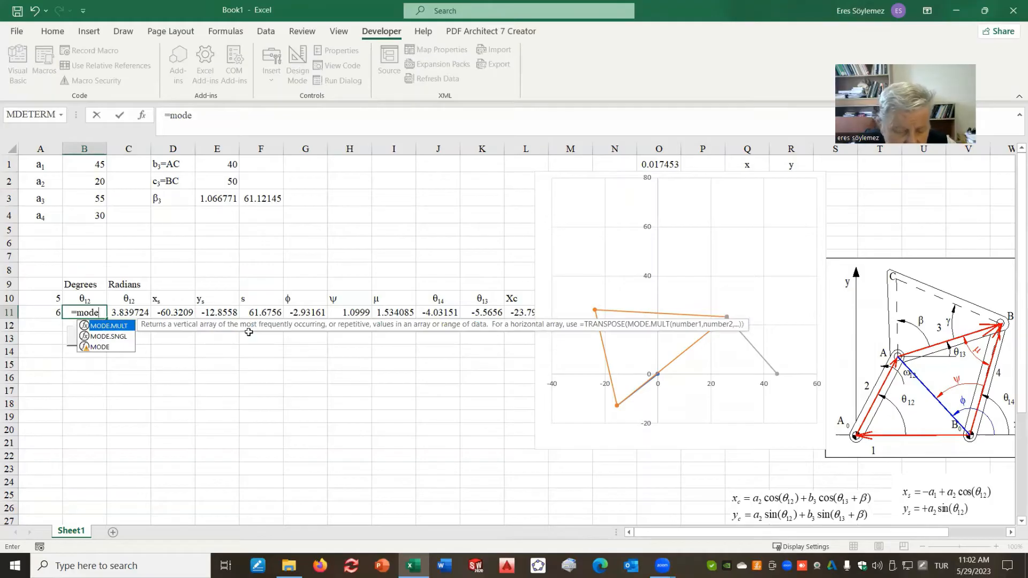
pyautogui.click(97, 314)
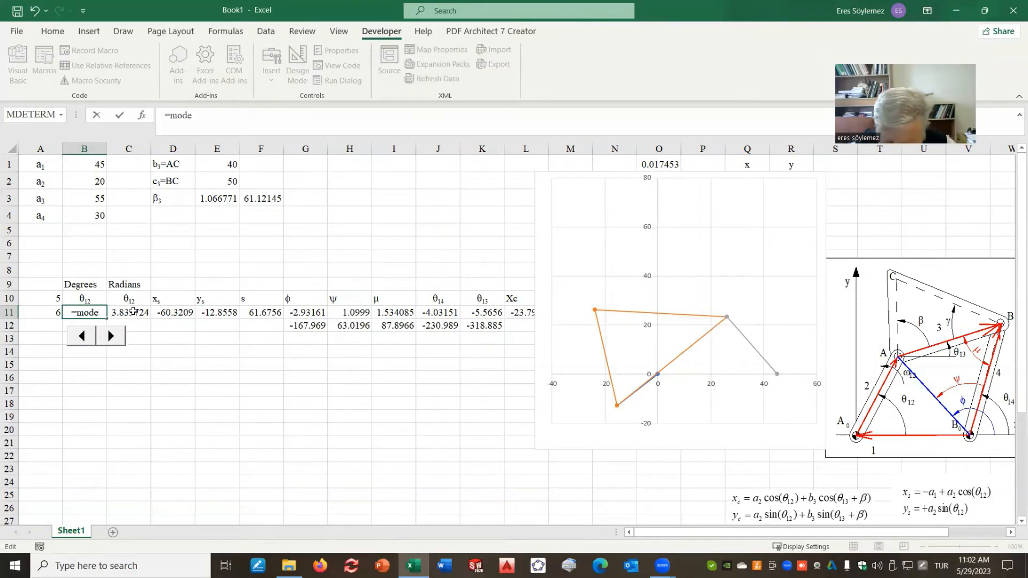
pyautogui.press('BackSpace')
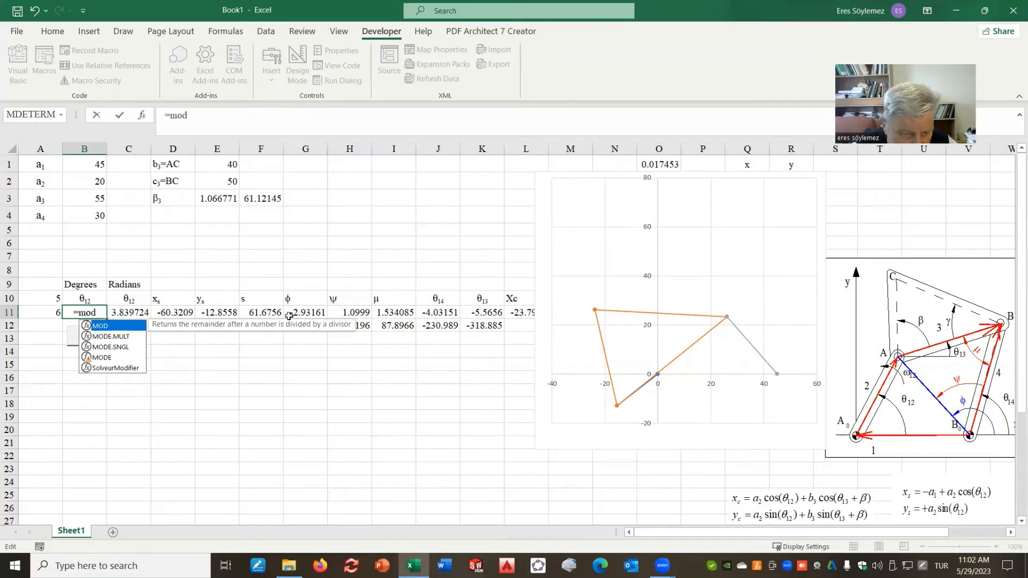
pyautogui.write('(')
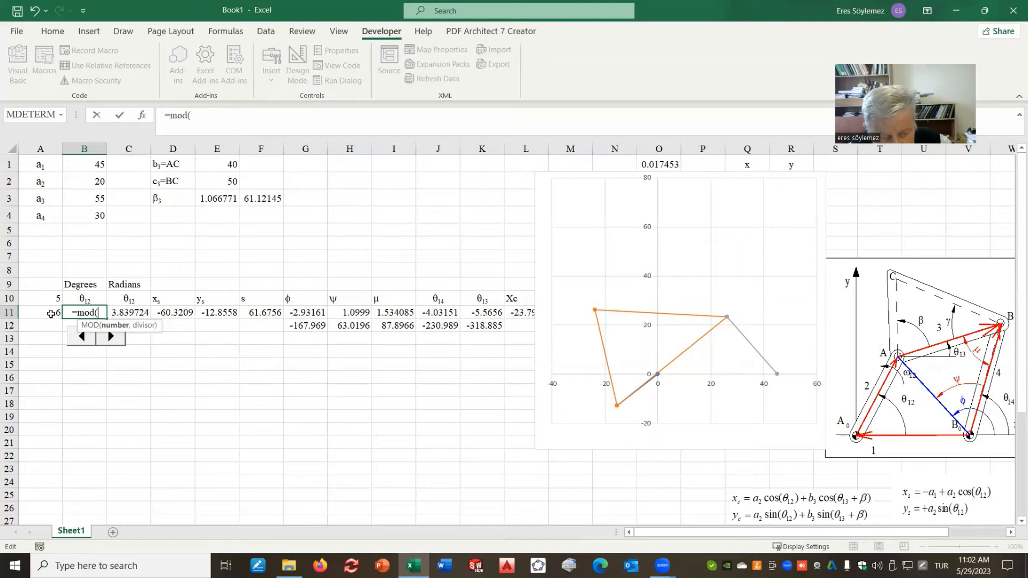
pyautogui.click(50, 314)
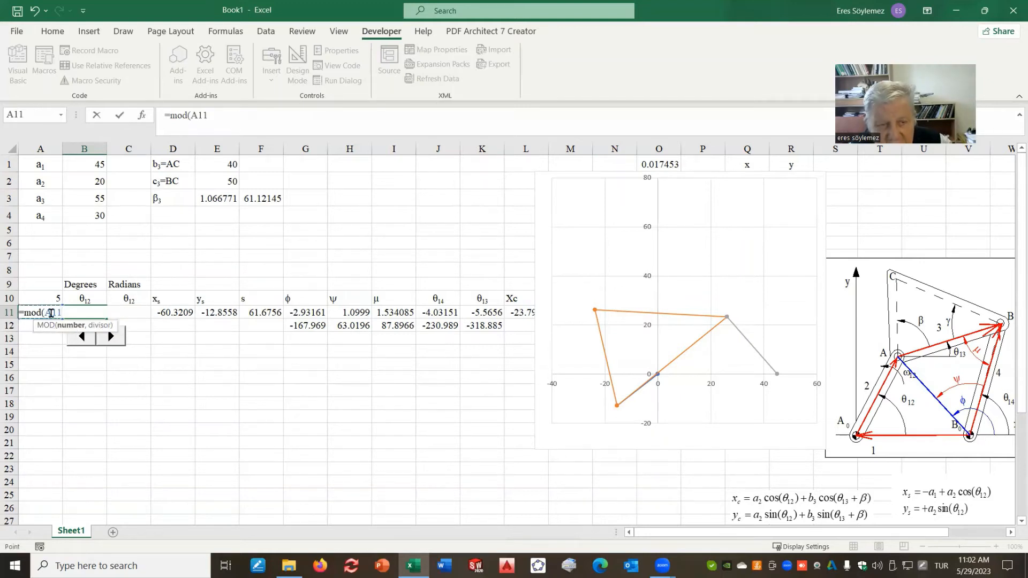
pyautogui.write('*')
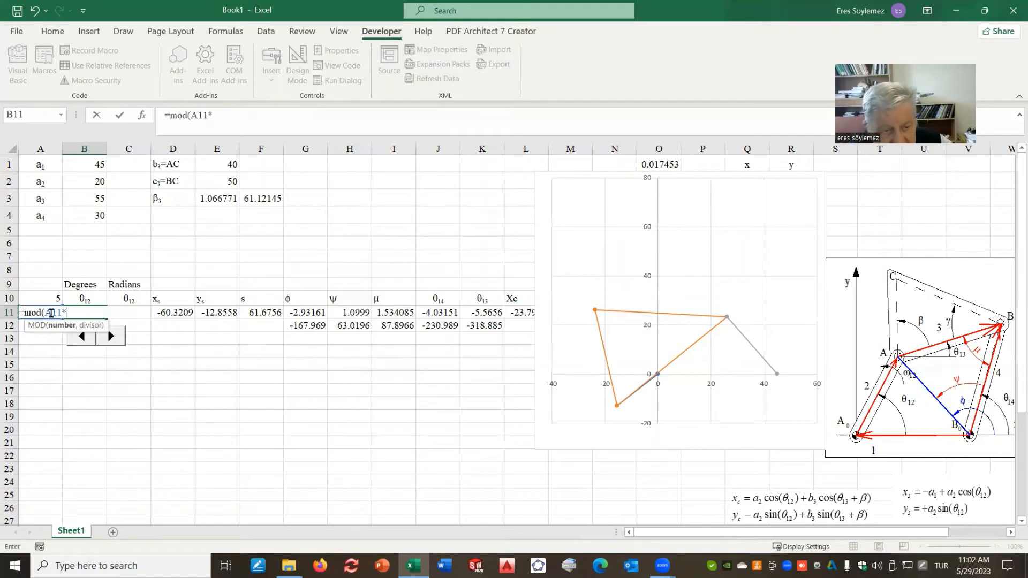
pyautogui.click(49, 301)
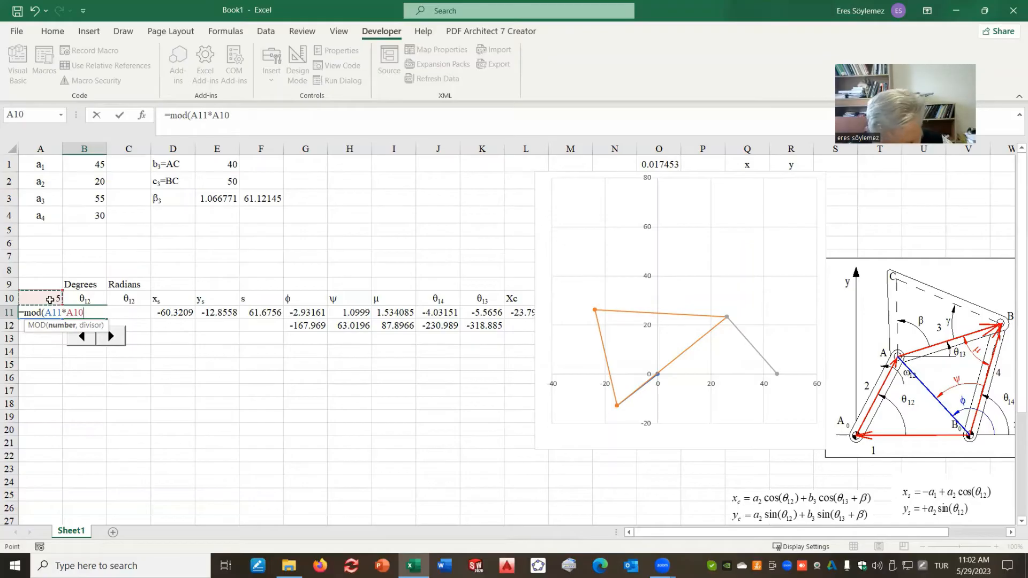
pyautogui.write(',')
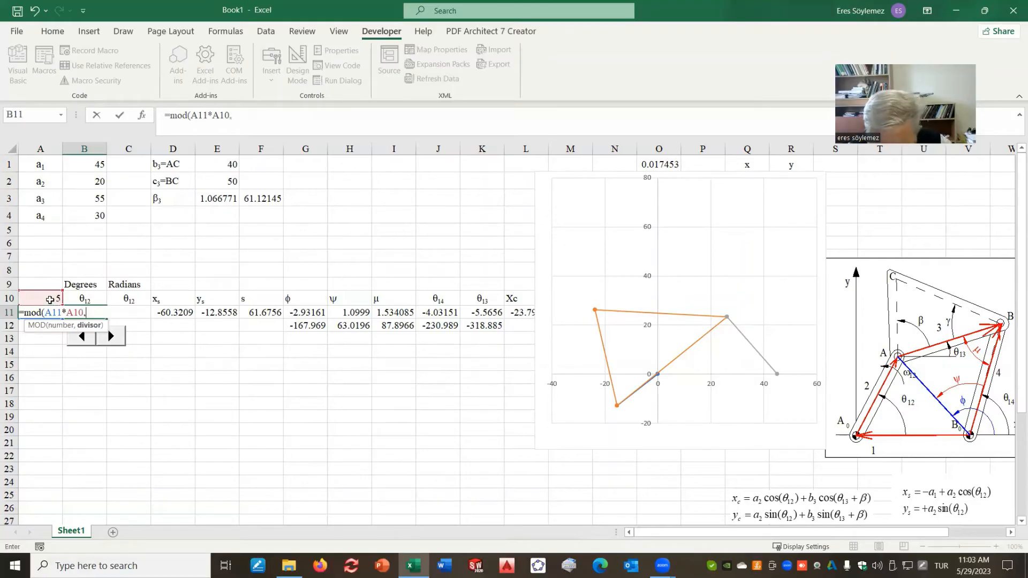
pyautogui.write('360')
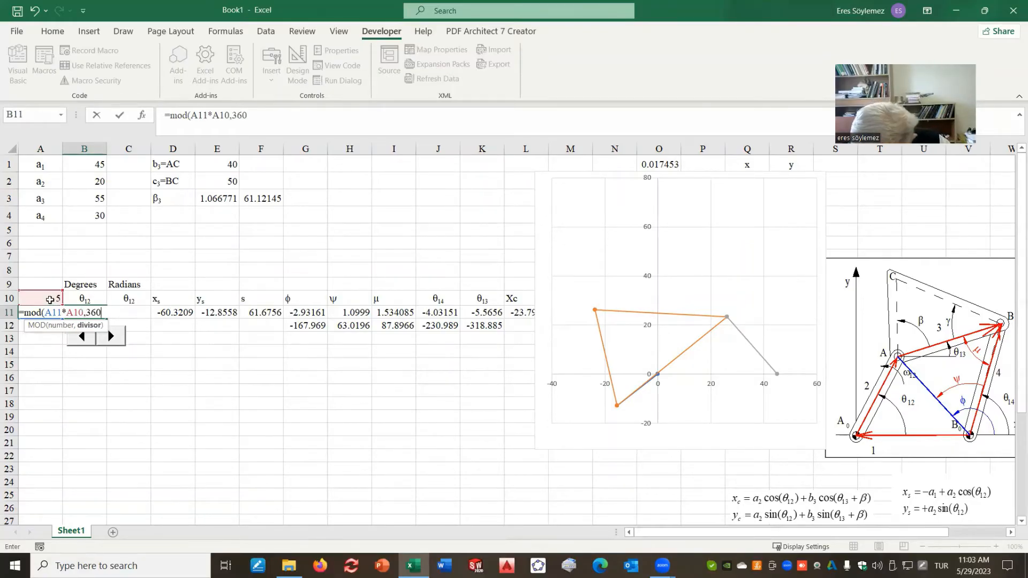
pyautogui.write(')')
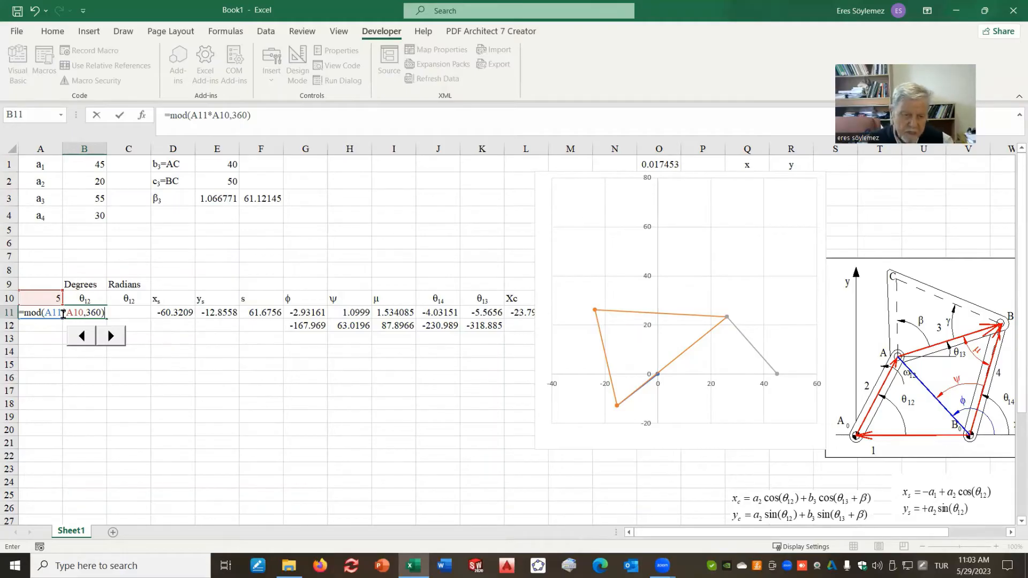
pyautogui.click(268, 115)
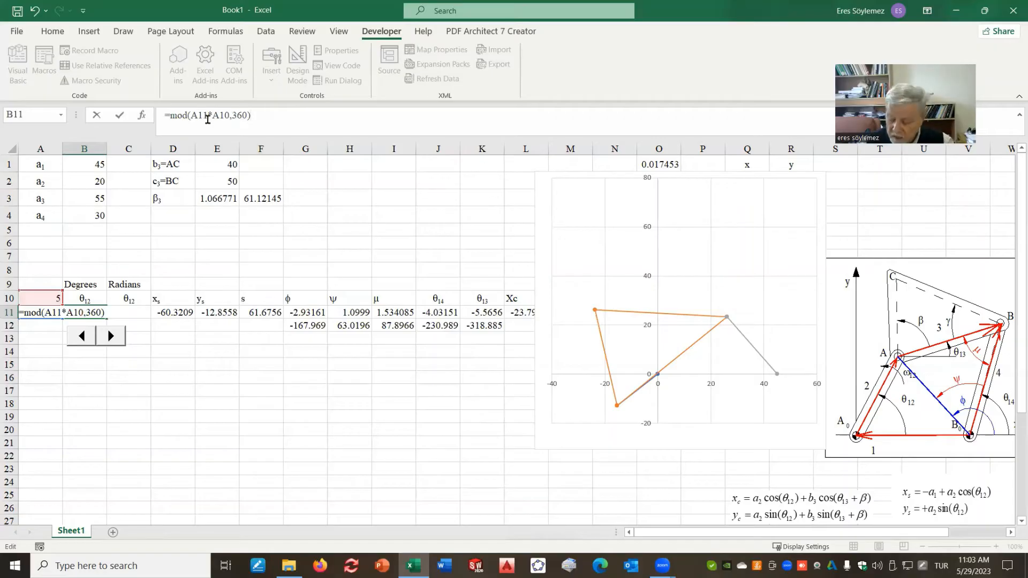
pyautogui.press('Return')
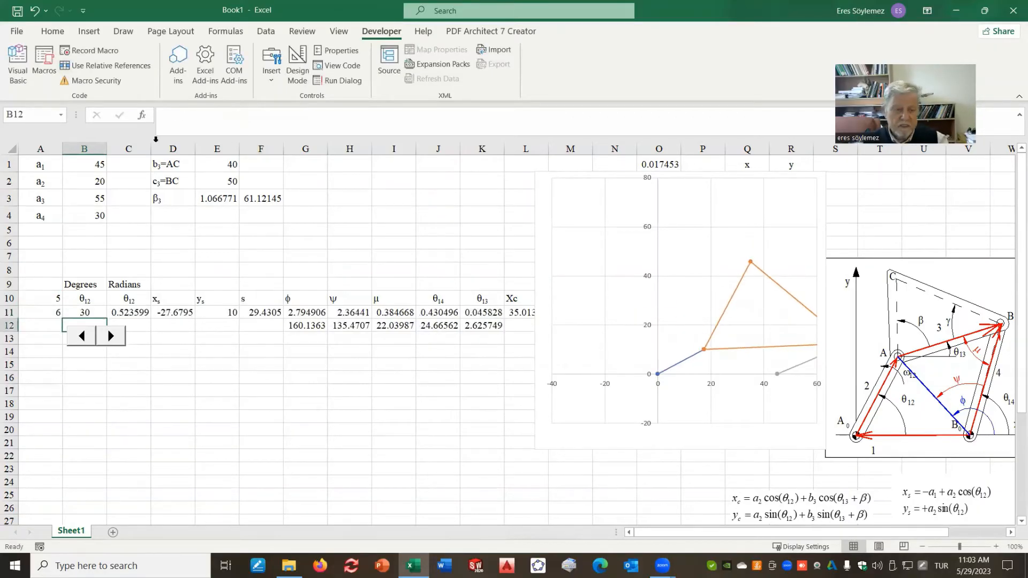
# - Test the formula by running the spin button forward past a full crank revolution and back down through zero degrees
pyautogui.click(110, 336)
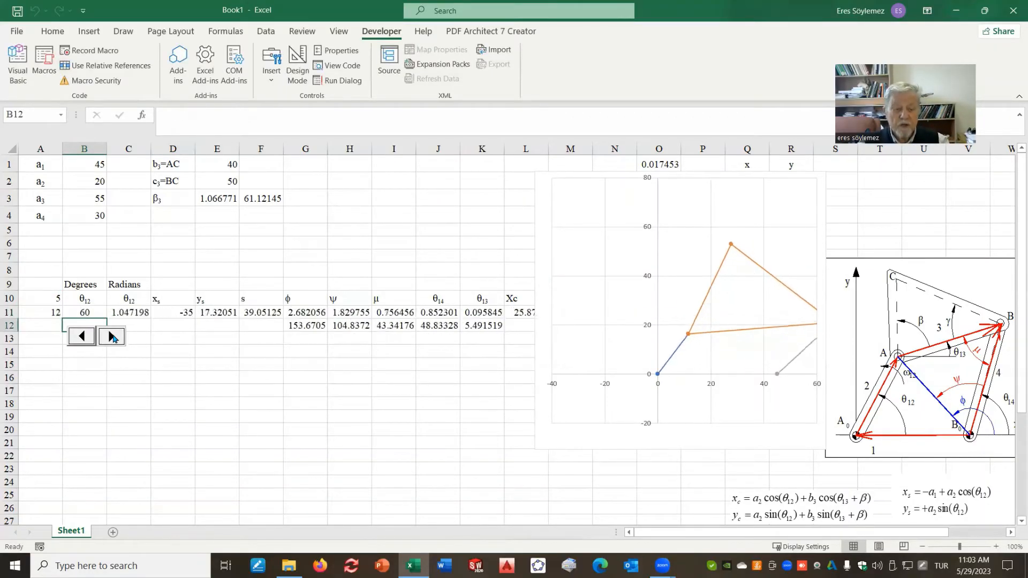
pyautogui.moveTo(113, 337); pyautogui.dragTo(83, 338)
pyautogui.click(85, 336)
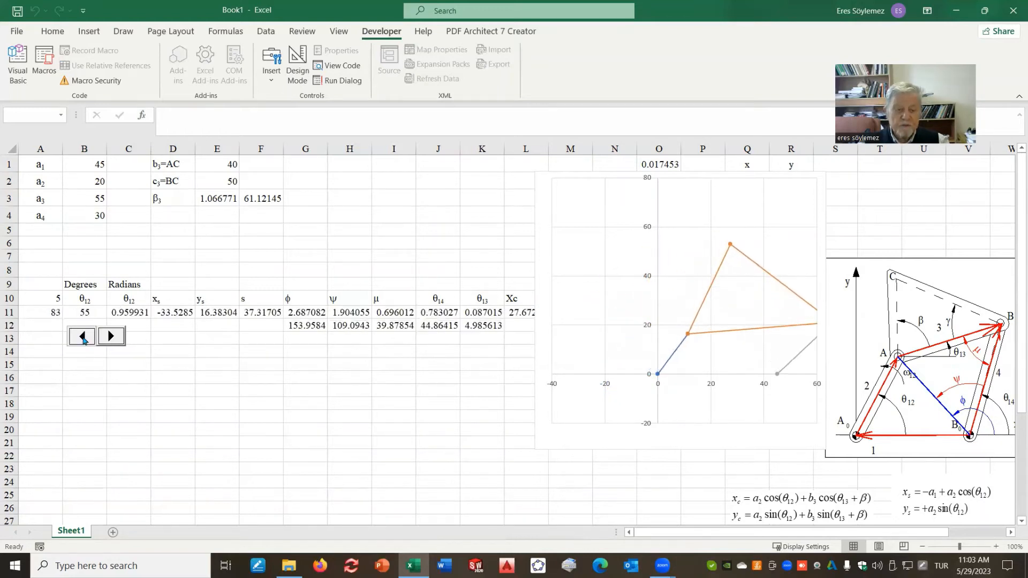
pyautogui.click(85, 336)
pyautogui.click(84, 336)
pyautogui.click(84, 336)
pyautogui.click(84, 337)
pyautogui.click(84, 336)
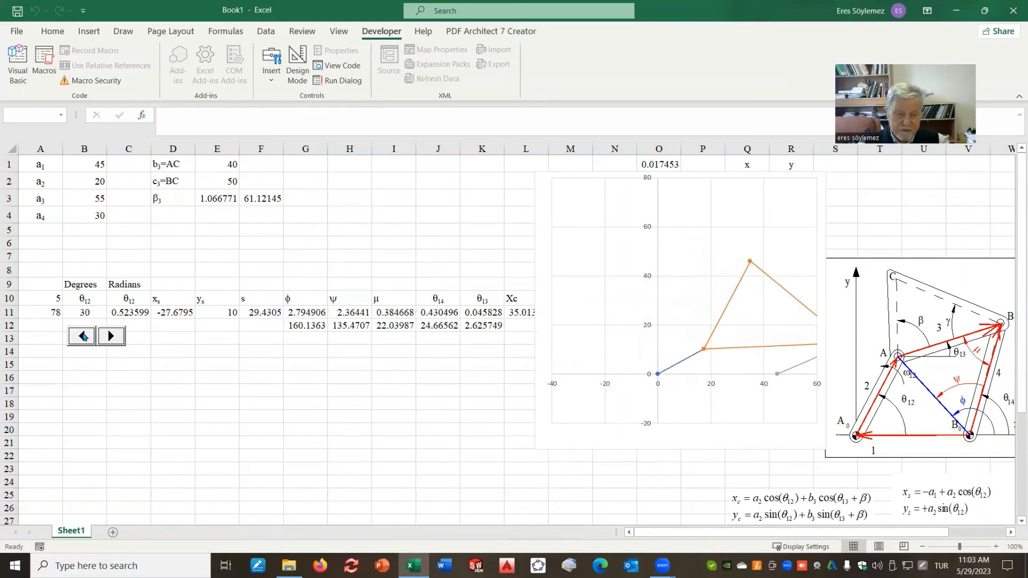
pyautogui.click(84, 336)
pyautogui.click(84, 336)
pyautogui.click(84, 336)
pyautogui.click(84, 337)
pyautogui.click(84, 336)
pyautogui.click(84, 336)
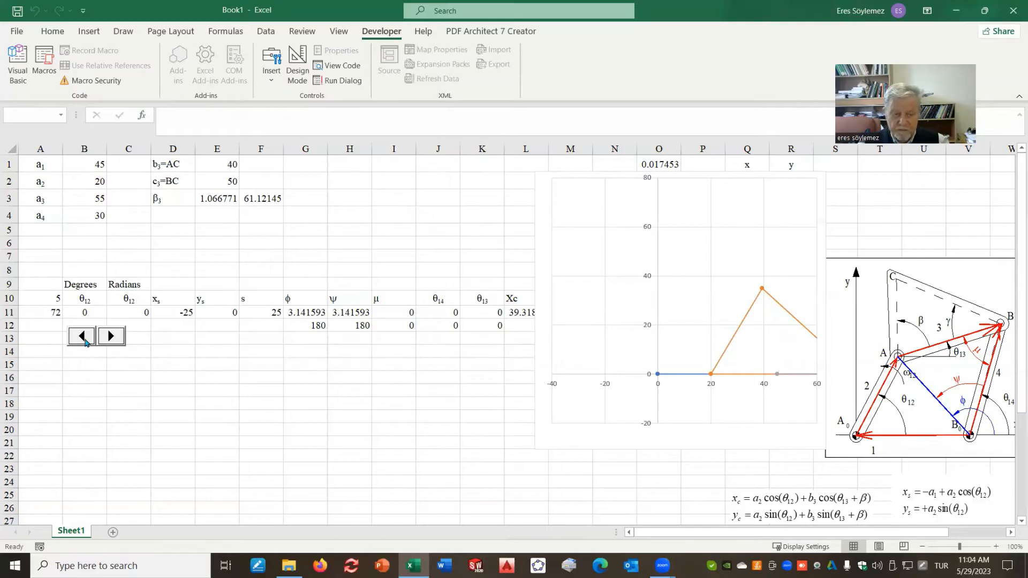
pyautogui.click(85, 342)
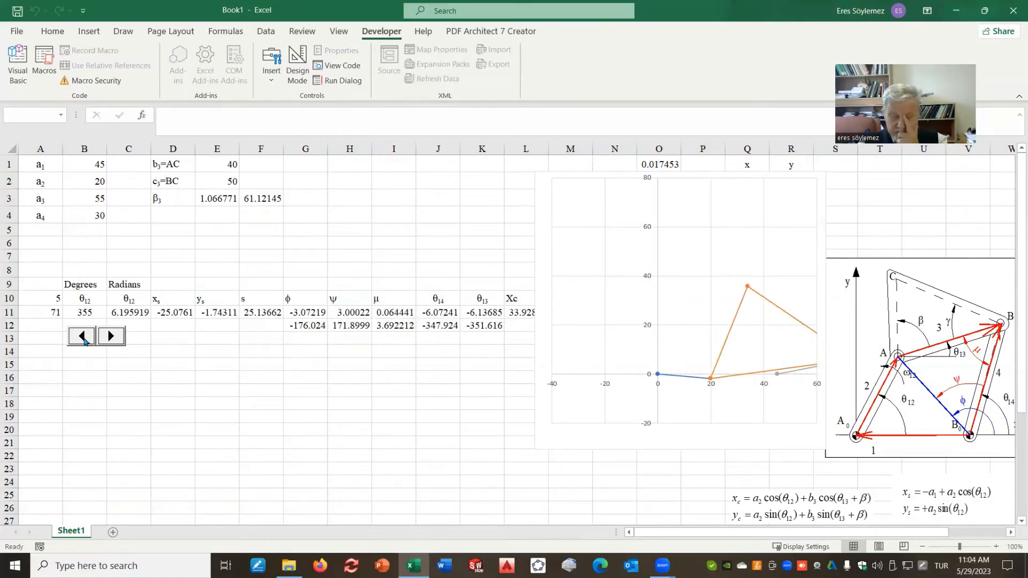
pyautogui.moveTo(82, 337); pyautogui.dragTo(82, 337)
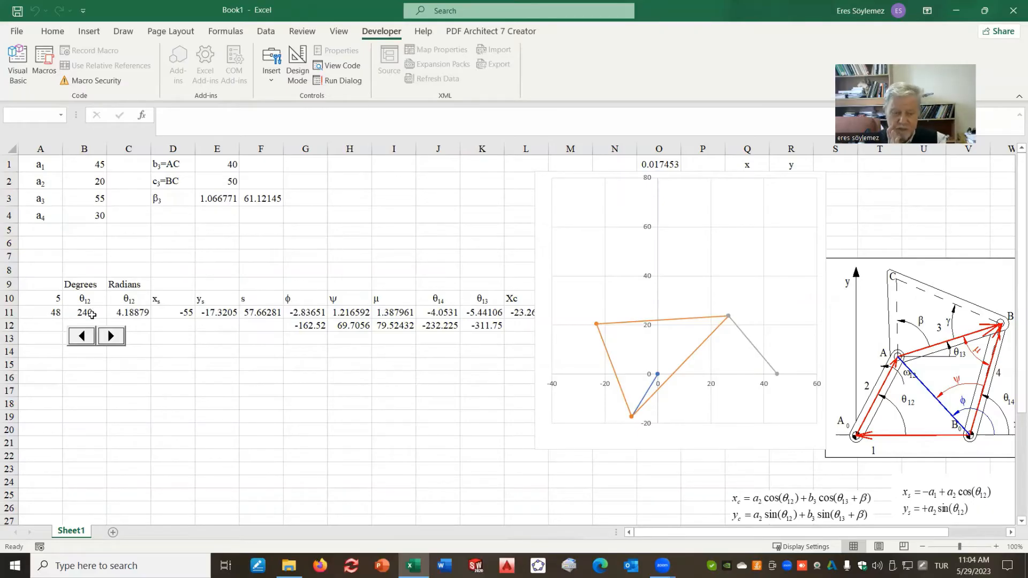
# - Set the increment in cell A10 to 2 and run the crank forward with the spin button
pyautogui.click(51, 298)
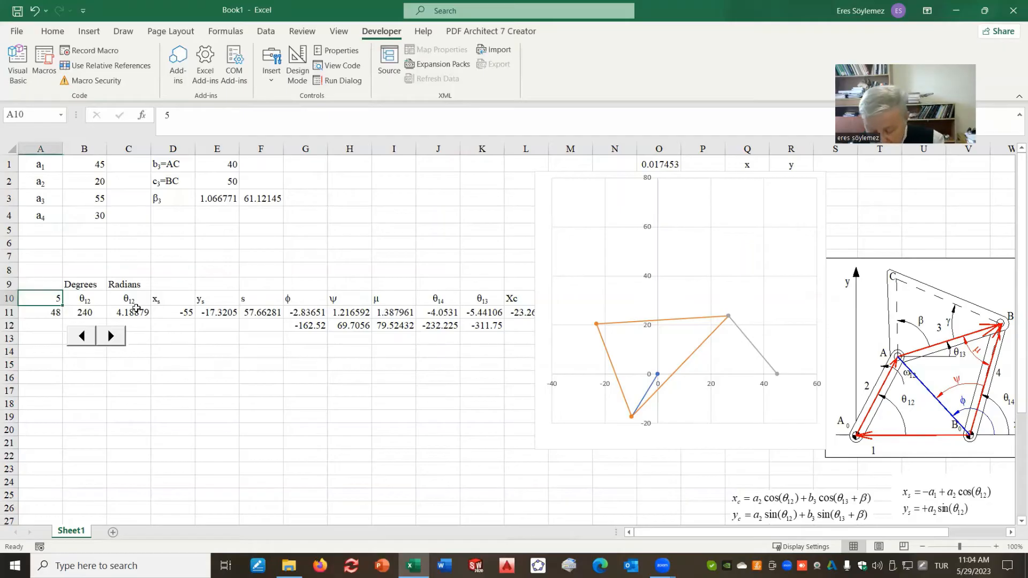
pyautogui.write('2')
pyautogui.press('Return')
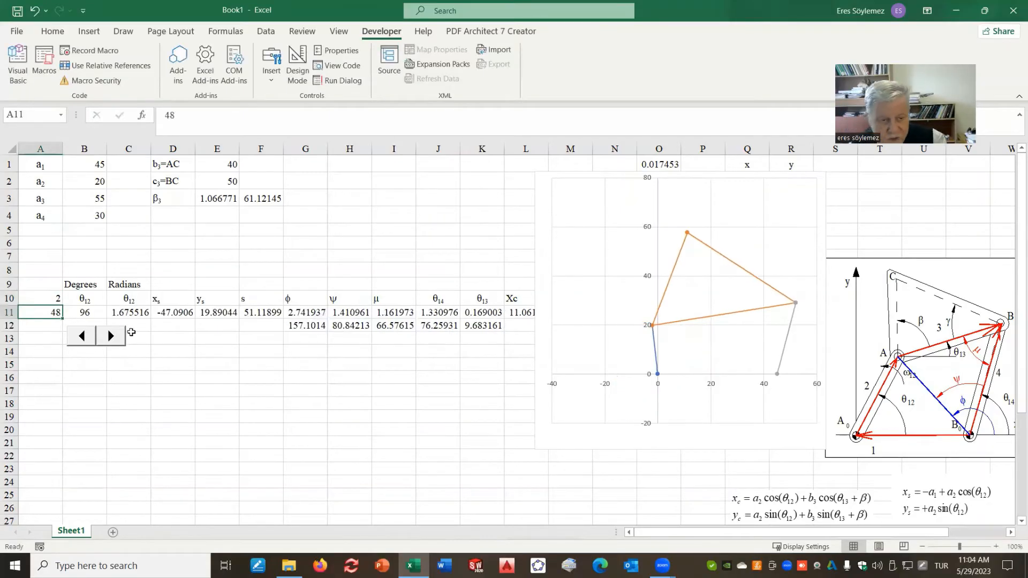
pyautogui.moveTo(120, 340); pyautogui.dragTo(111, 336)
# - Set the increment in cell A10 to 6 and run the linkage forward and back with the spin button
pyautogui.click(50, 298)
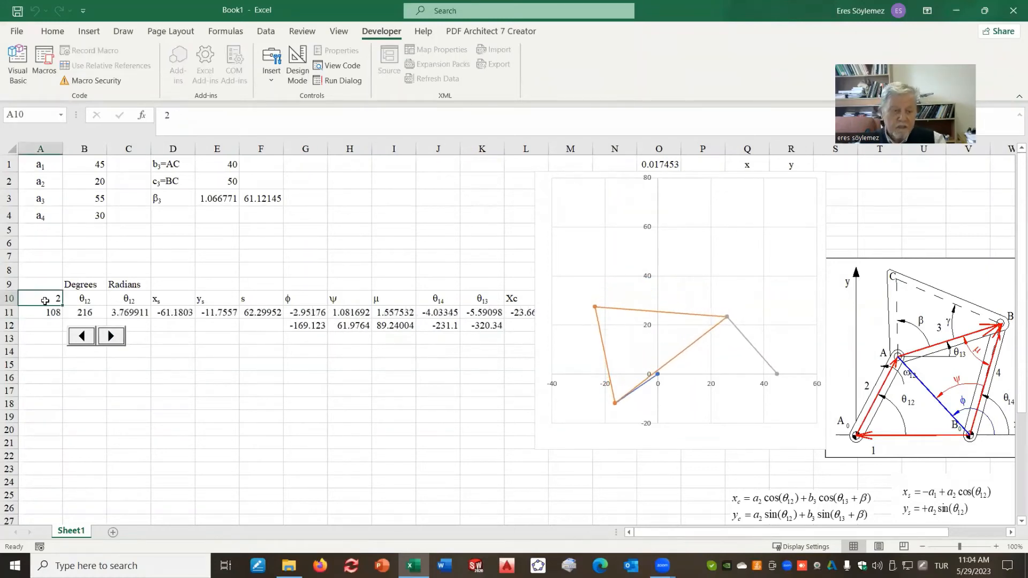
pyautogui.write('6')
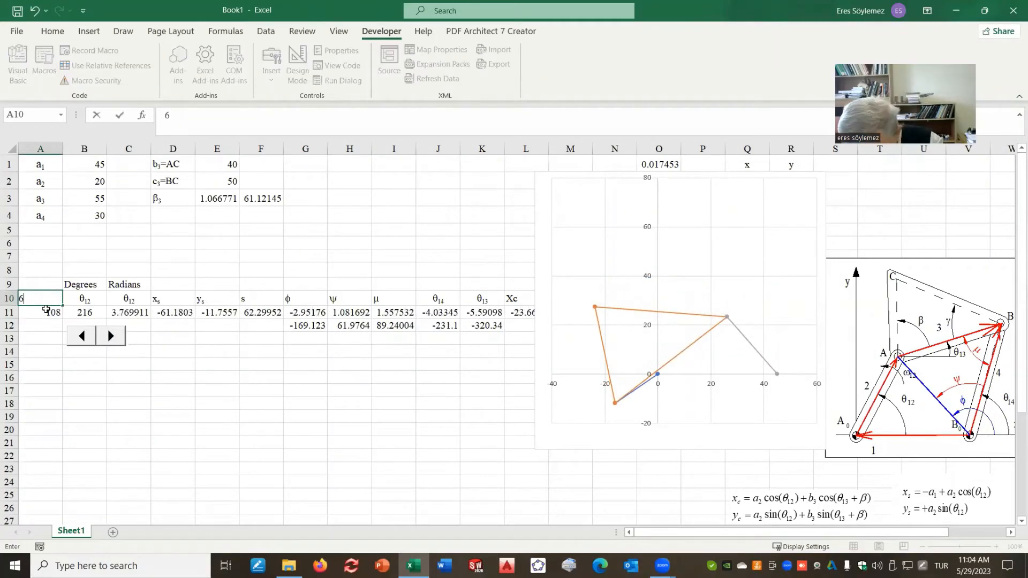
pyautogui.press('Return')
pyautogui.moveTo(109, 337); pyautogui.dragTo(88, 337)
pyautogui.click(88, 336)
# - Insert a horizontal ActiveX scroll bar below the spin button, spanning columns B to D around row 15
pyautogui.click(87, 365)
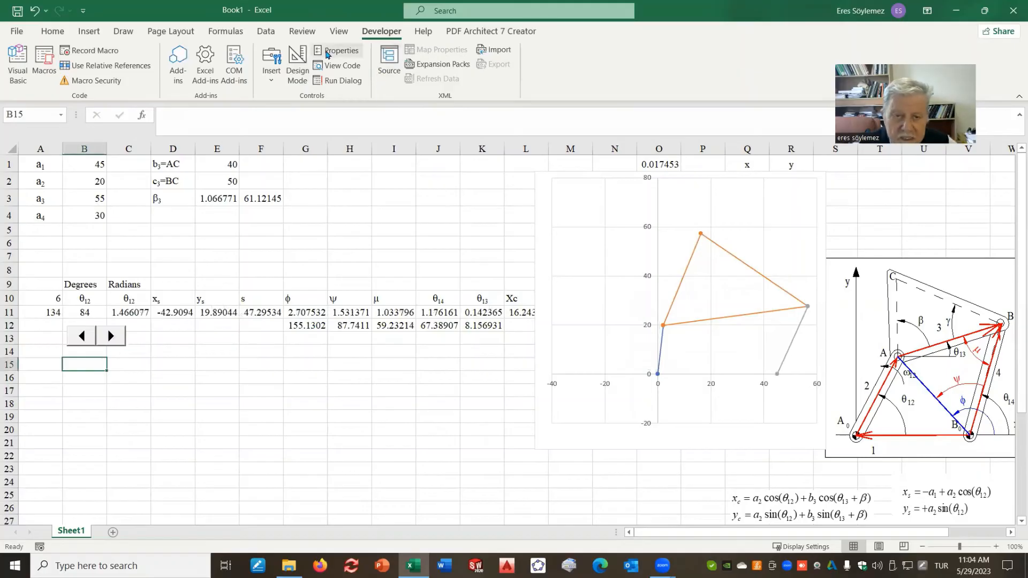
pyautogui.click(297, 67)
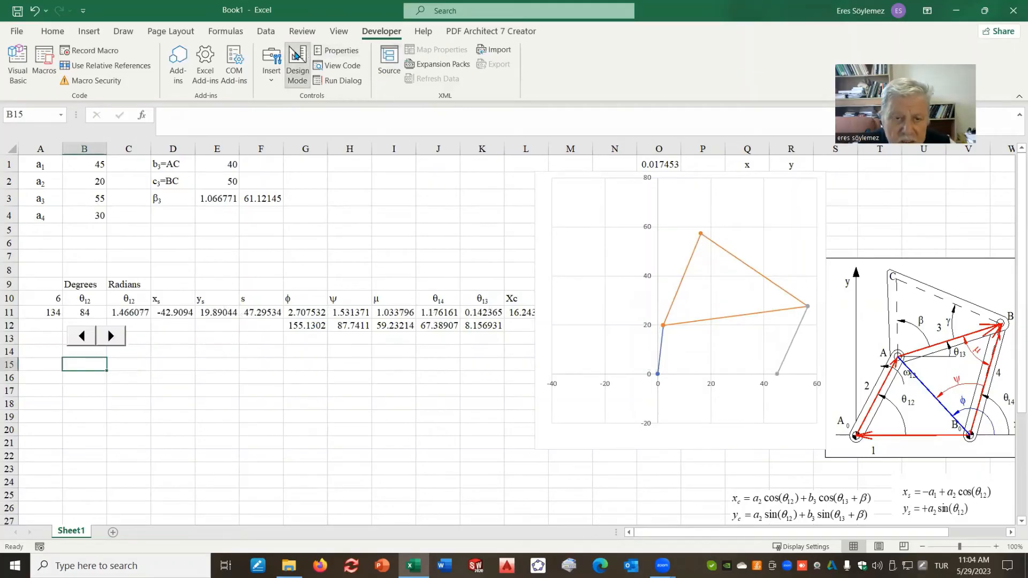
pyautogui.click(273, 77)
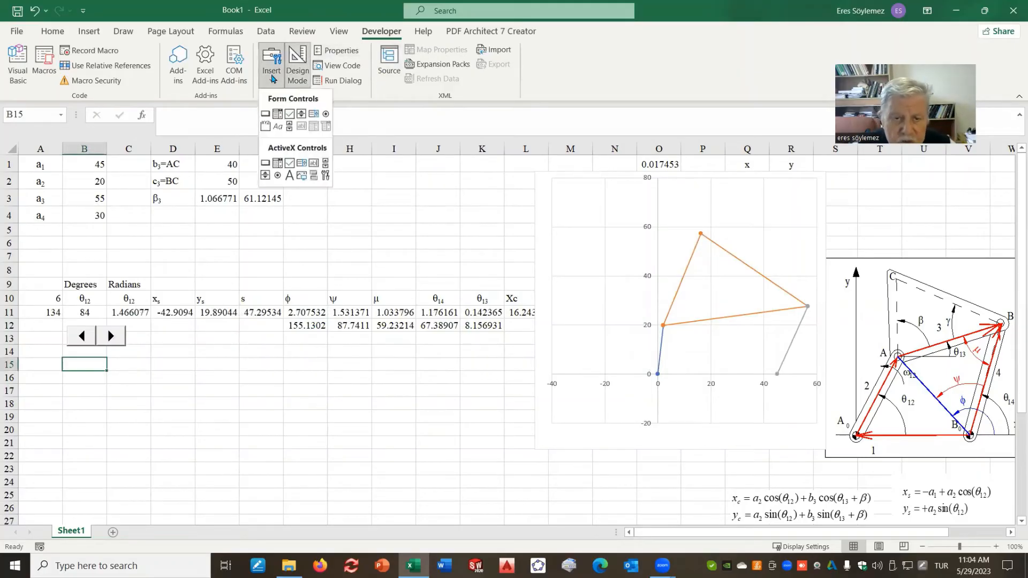
pyautogui.click(325, 163)
pyautogui.moveTo(64, 371); pyautogui.dragTo(174, 355)
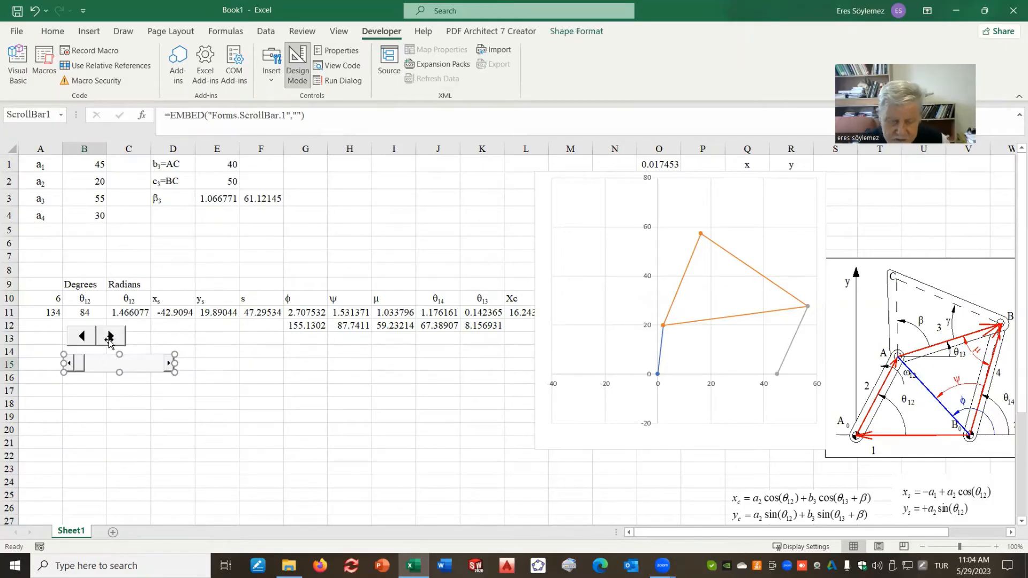
# - Configure the scroll bar's properties with linked cell B11, a maximum of 360 and a small change of 5
pyautogui.rightClick(131, 362)
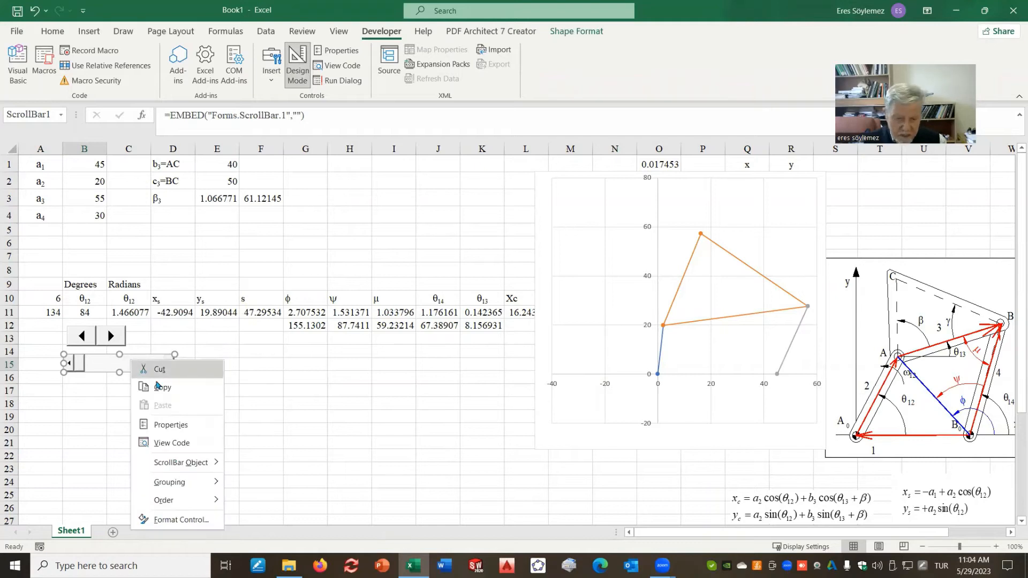
pyautogui.click(181, 425)
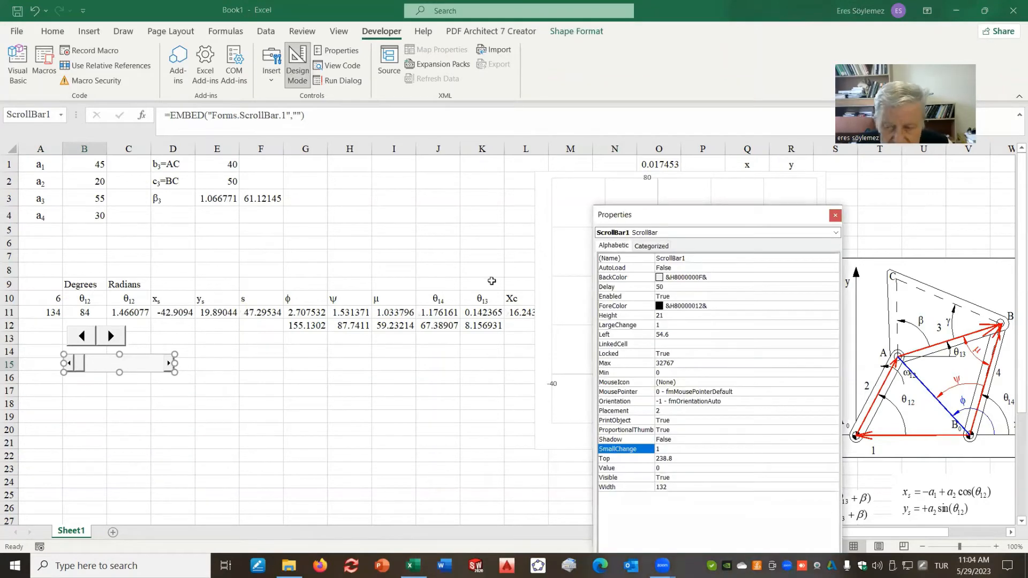
pyautogui.click(665, 345)
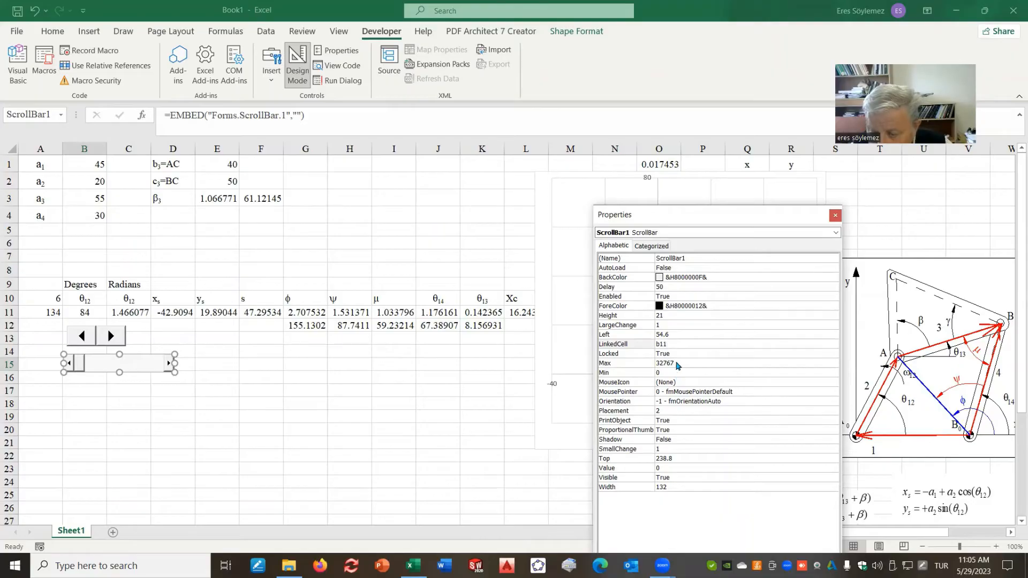
pyautogui.click(678, 364)
pyautogui.moveTo(674, 363); pyautogui.dragTo(659, 363)
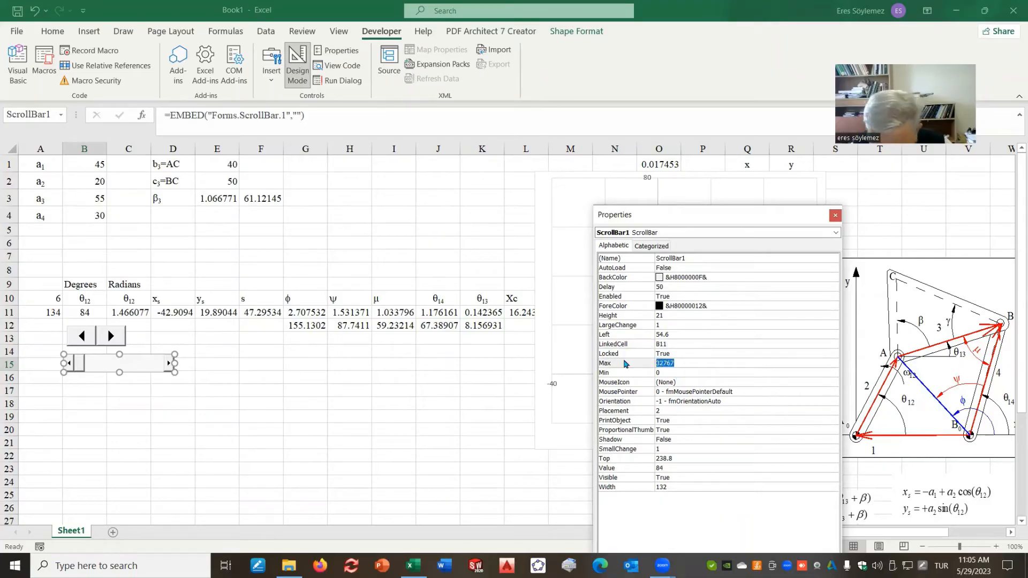
pyautogui.write('360')
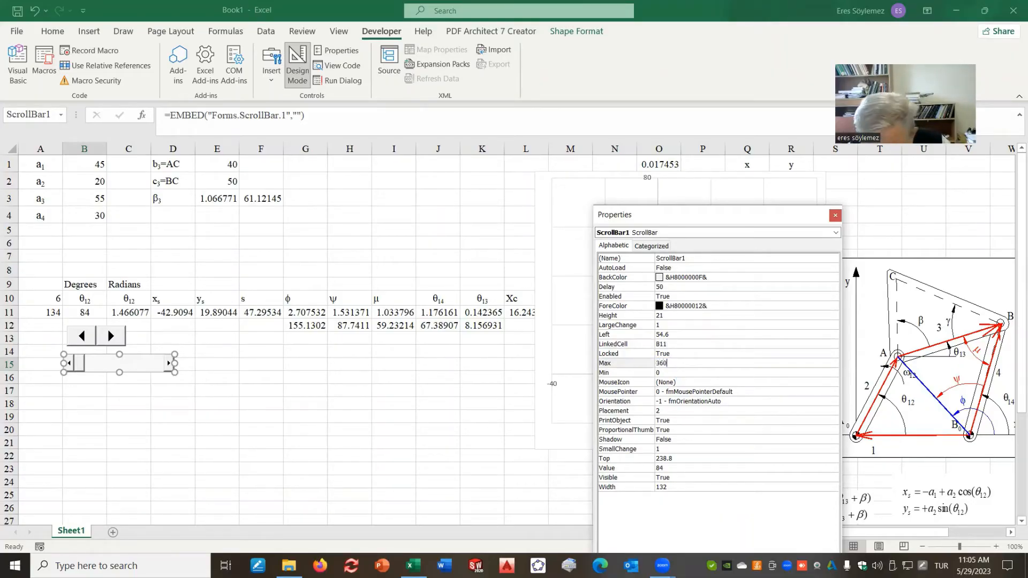
pyautogui.click(666, 450)
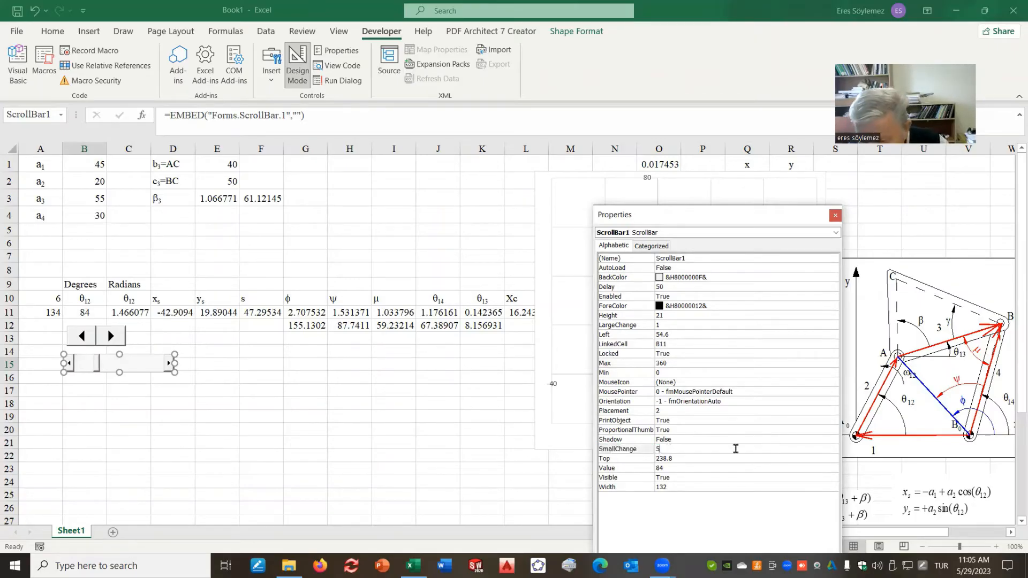
pyautogui.write('5')
pyautogui.click(474, 417)
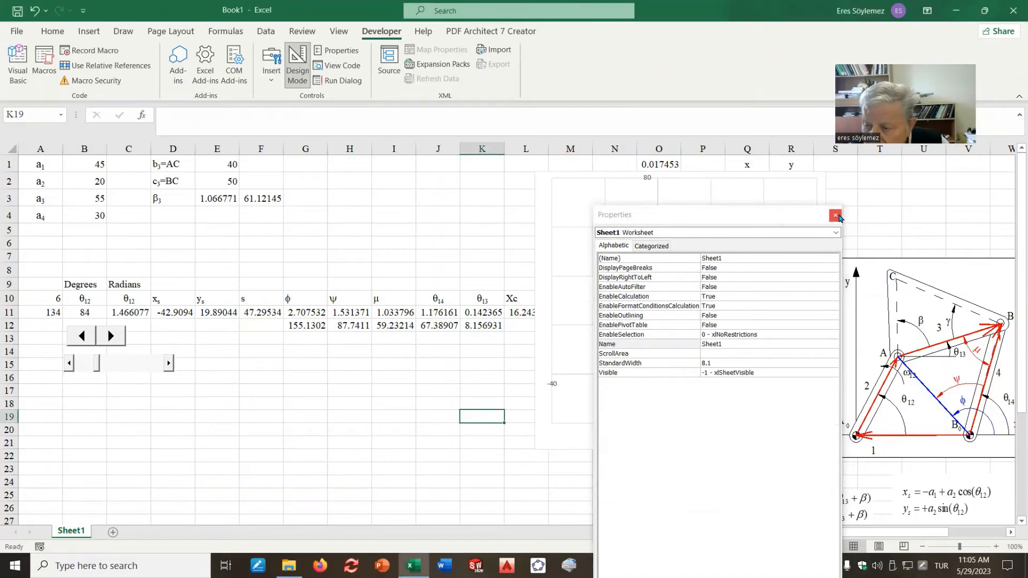
pyautogui.click(835, 215)
pyautogui.moveTo(443, 403); pyautogui.dragTo(438, 390)
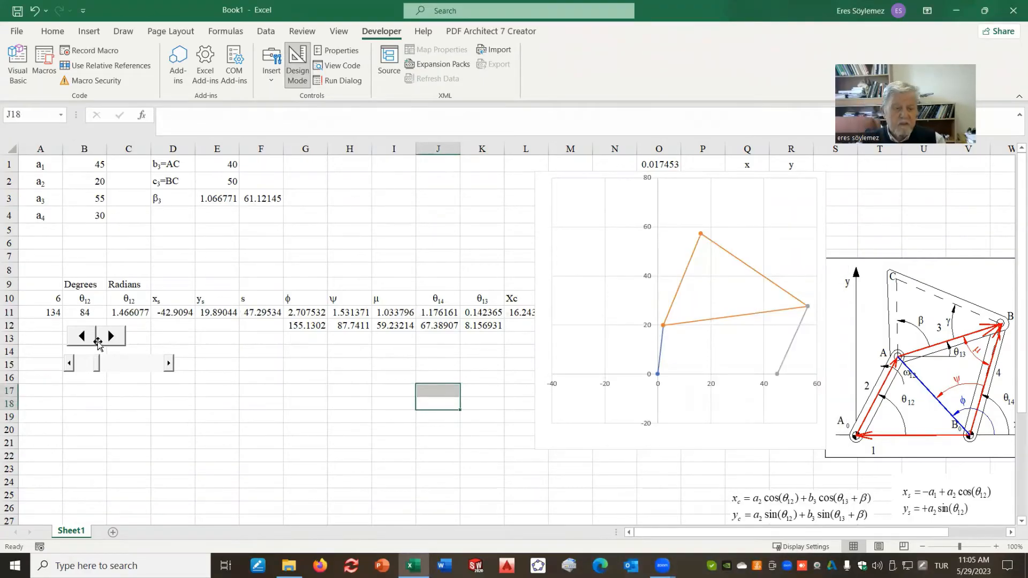
# - Exit design mode, move the scroll bar to 0 degrees, and test the spin button in both directions
pyautogui.click(297, 64)
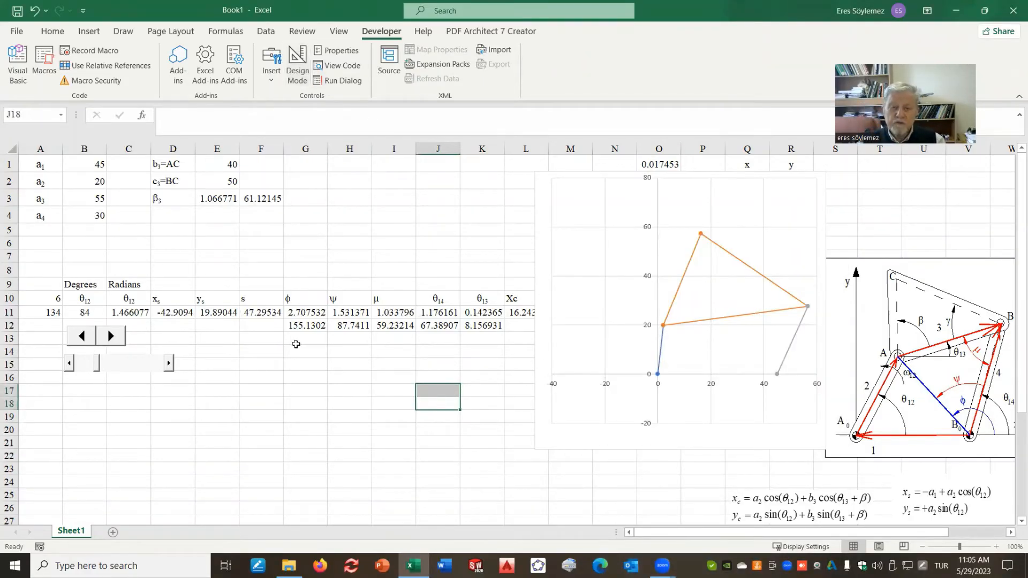
pyautogui.moveTo(97, 359); pyautogui.dragTo(76, 363)
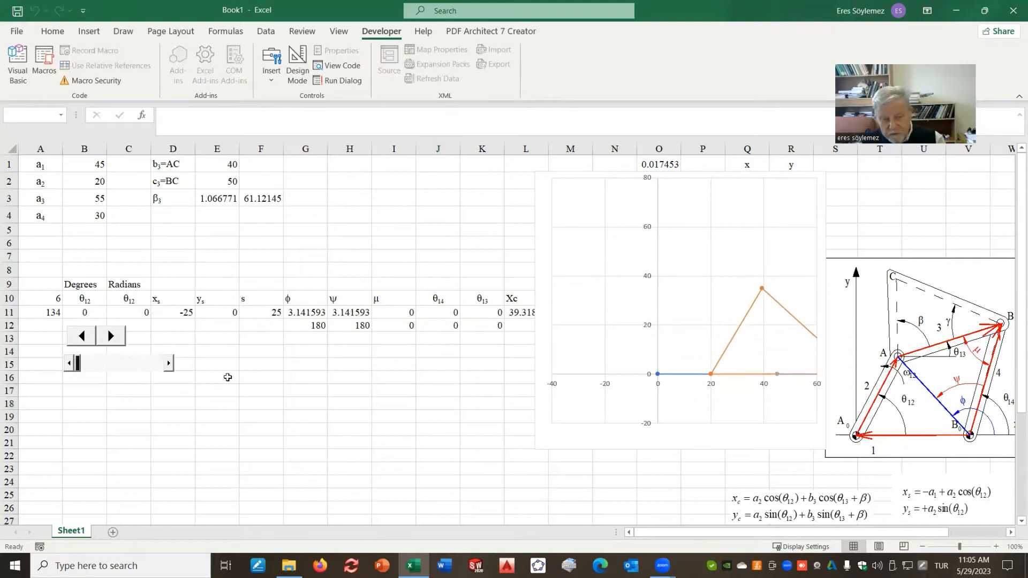
pyautogui.click(111, 335)
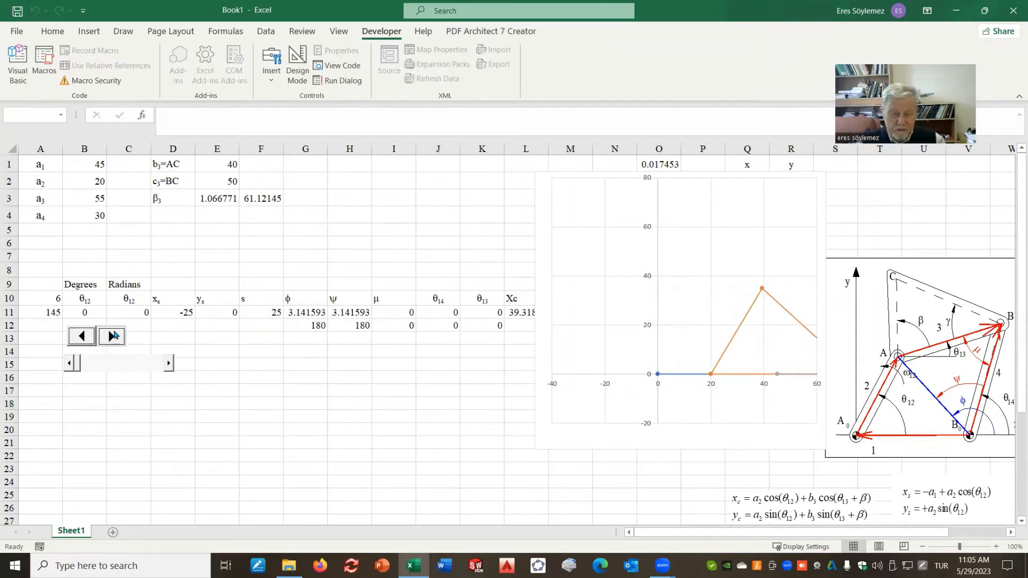
pyautogui.click(78, 338)
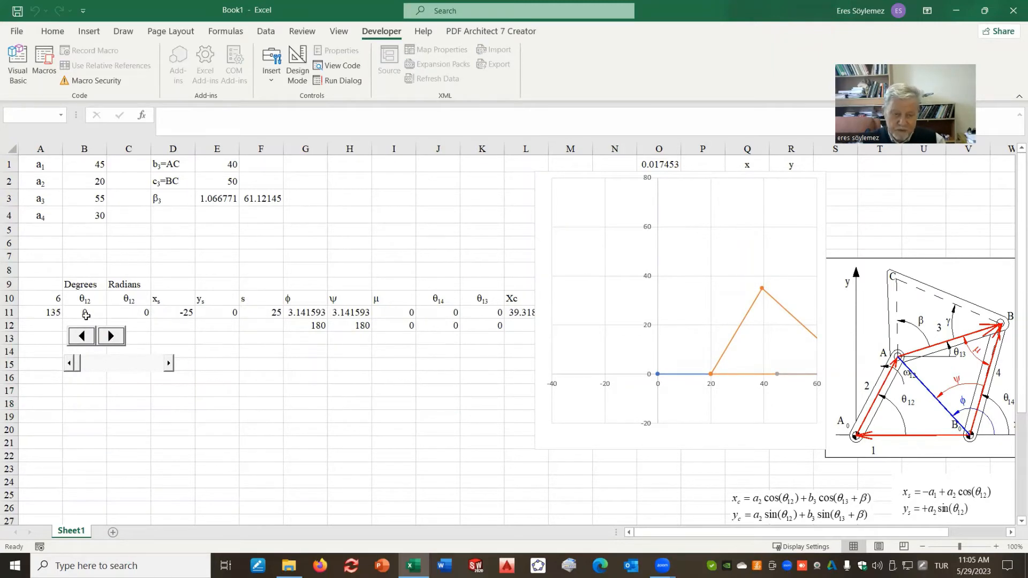
# - Restore the crank angle formula =mod(A11*A10,360) in cell B11 and run the linkage with the spin button
pyautogui.click(80, 313)
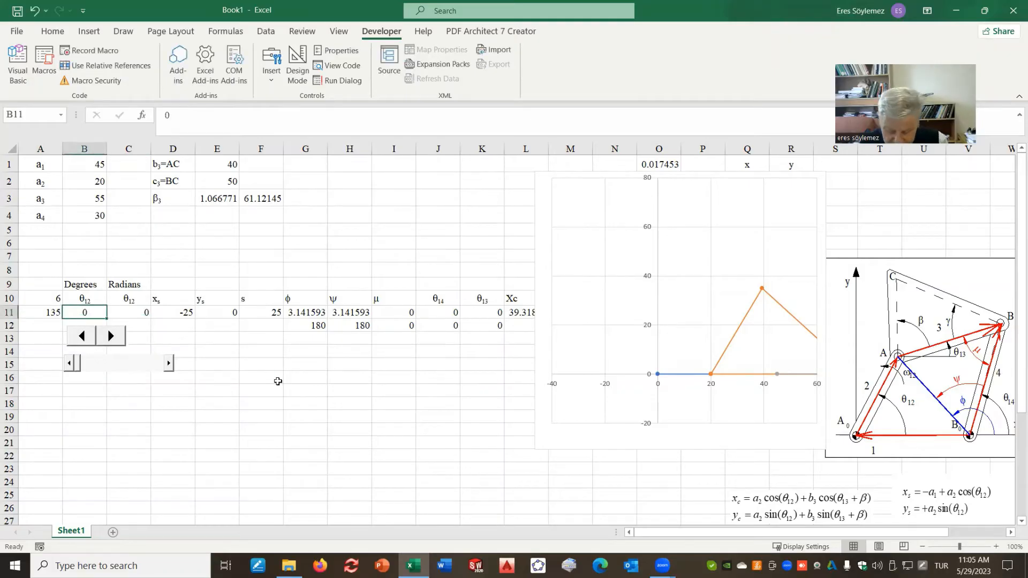
pyautogui.write('mod')
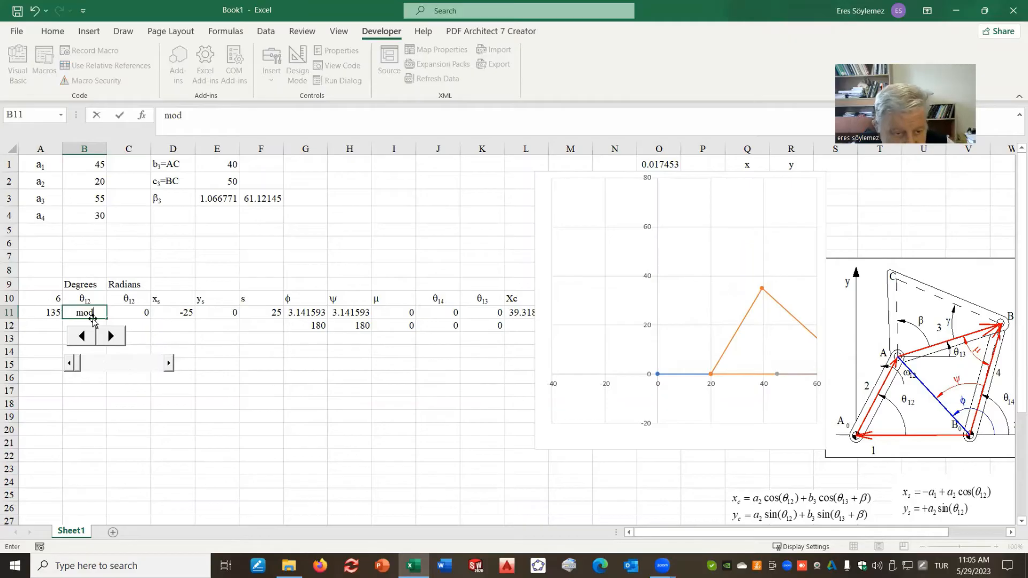
pyautogui.click(74, 309)
pyautogui.write('=mod')
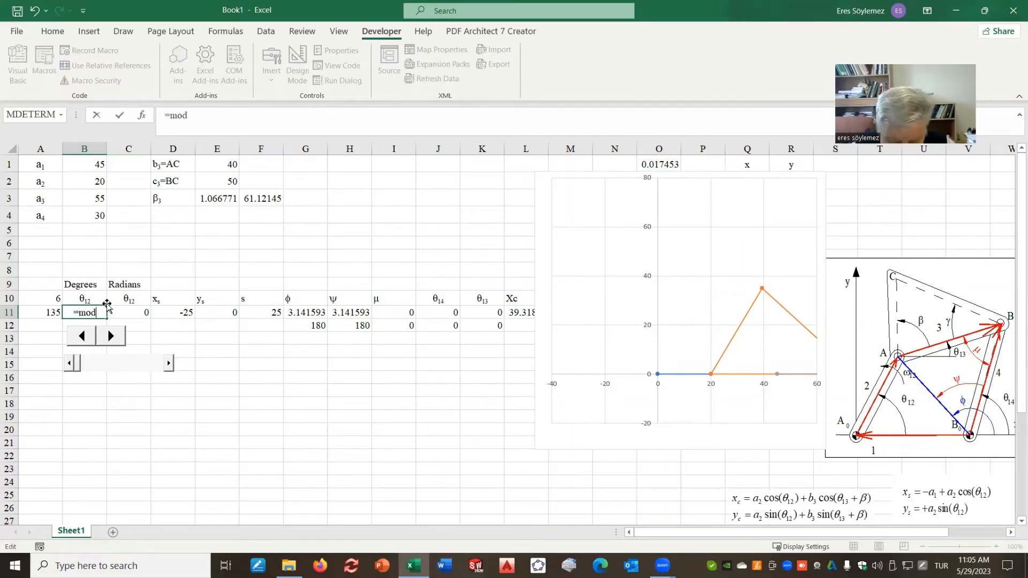
pyautogui.write('(')
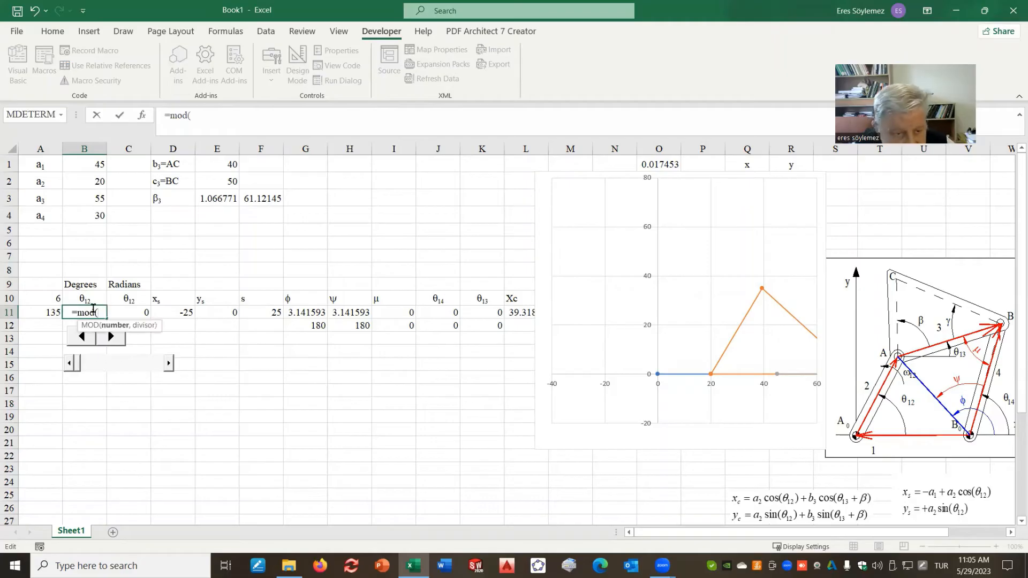
pyautogui.click(42, 313)
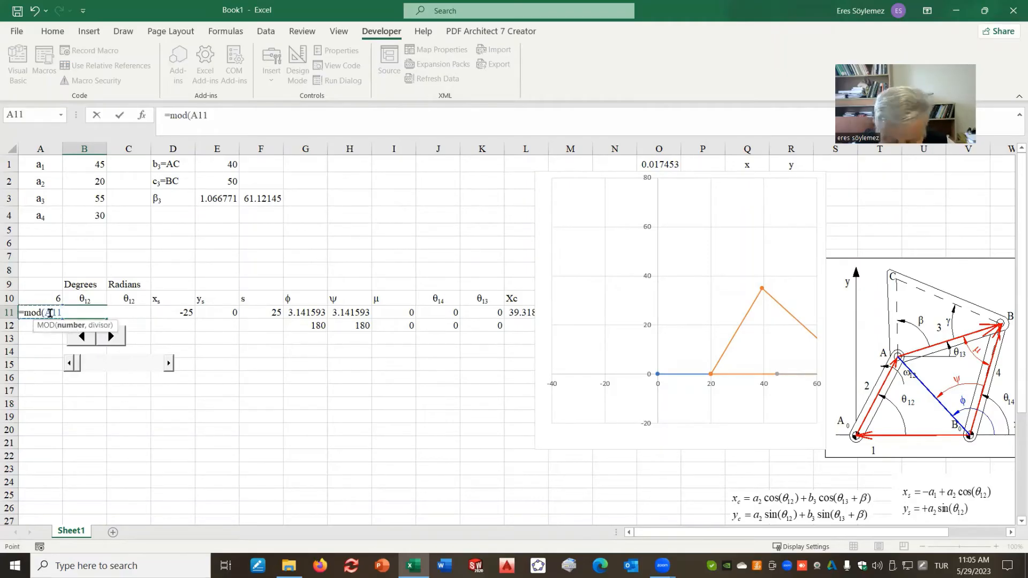
pyautogui.write('*')
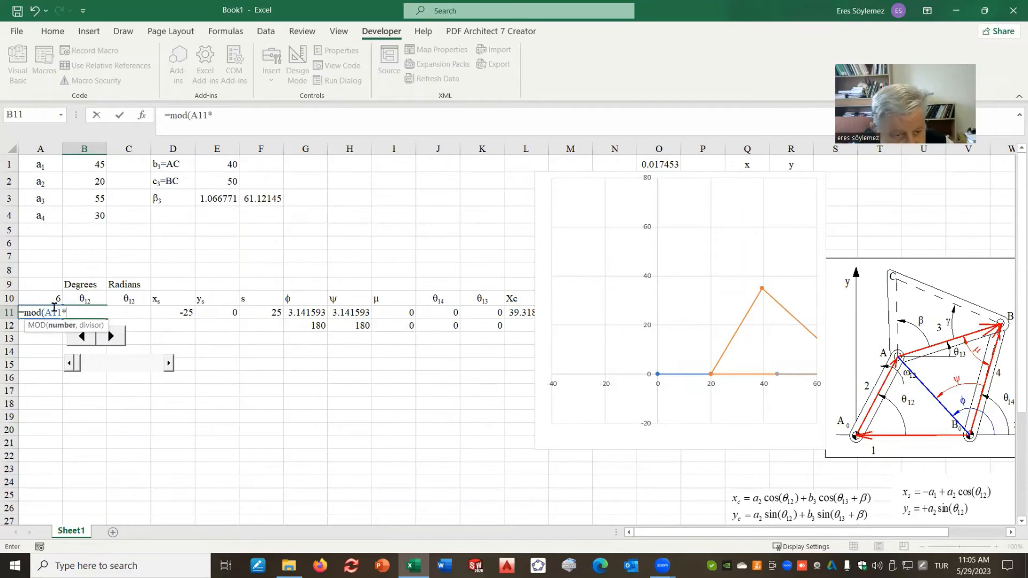
pyautogui.click(53, 298)
pyautogui.write(',')
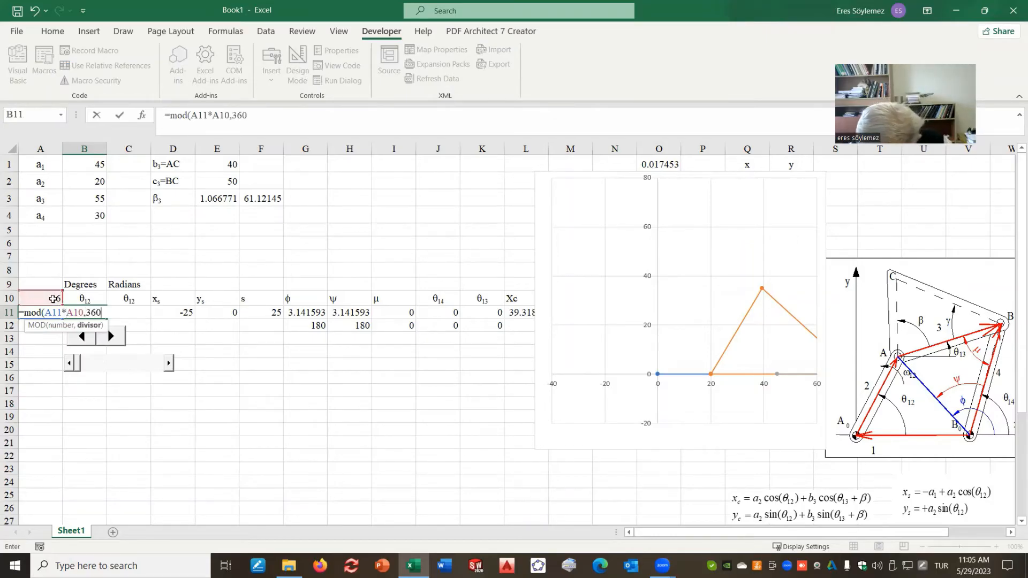
pyautogui.write('360')
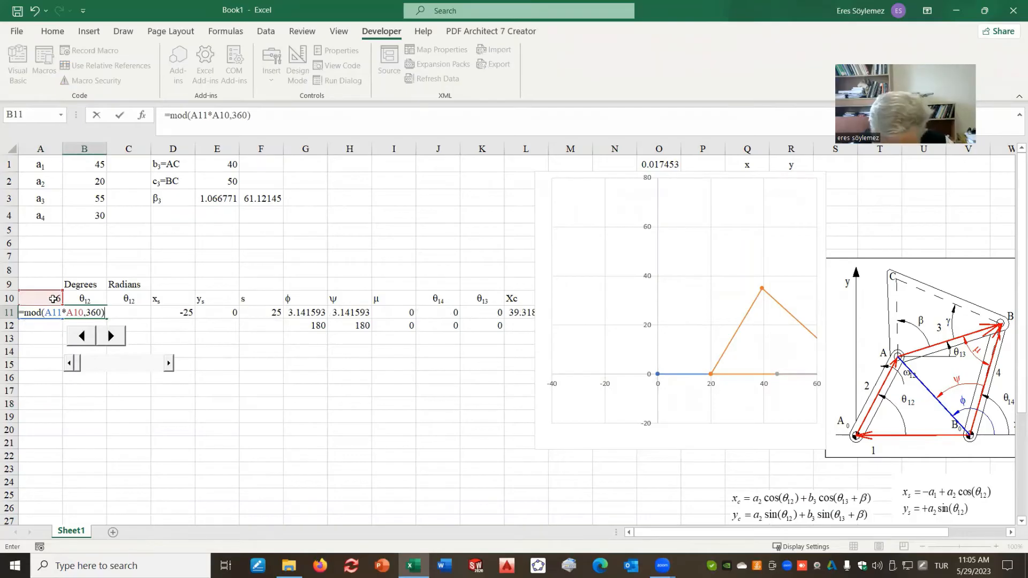
pyautogui.press('Return')
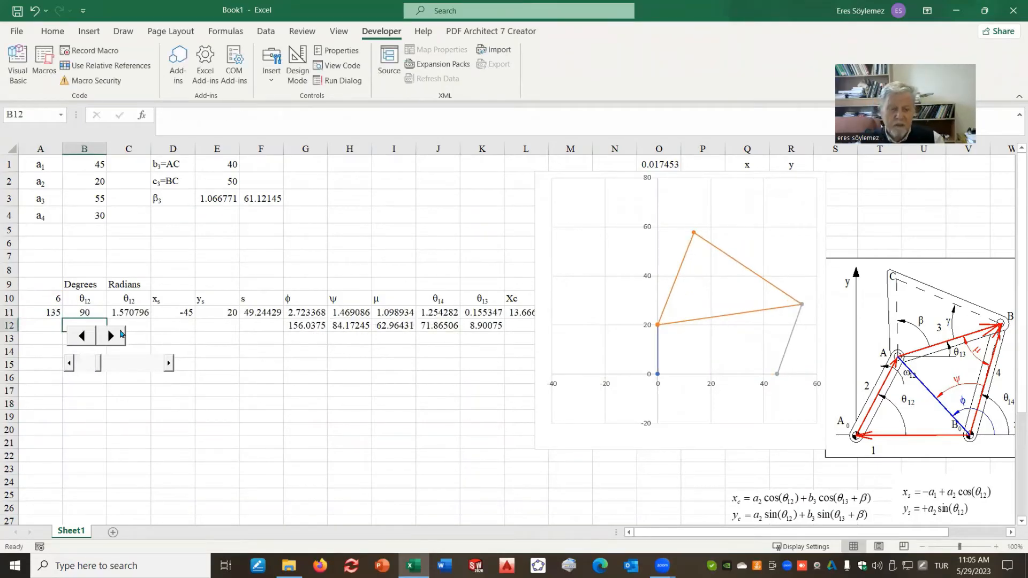
pyautogui.moveTo(120, 335); pyautogui.dragTo(84, 337)
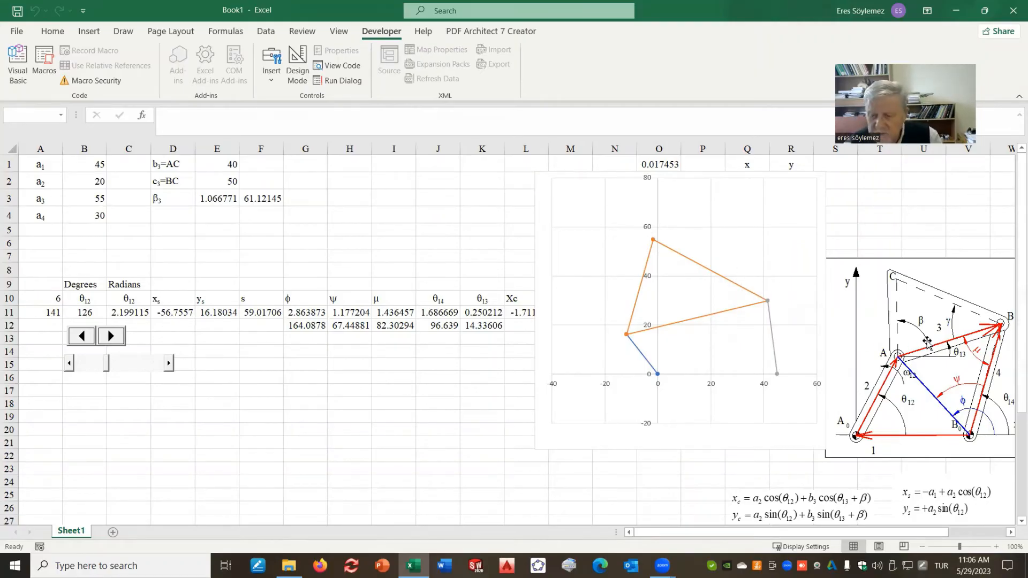
# - Format the crank line in the linkage chart as a solid red line 3 pt wide
pyautogui.rightClick(642, 359)
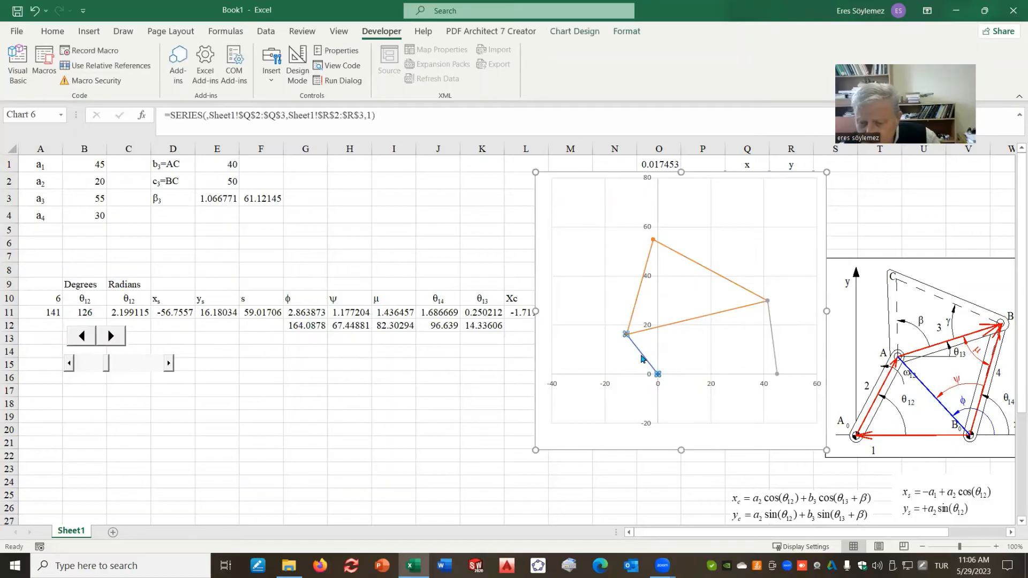
pyautogui.click(699, 493)
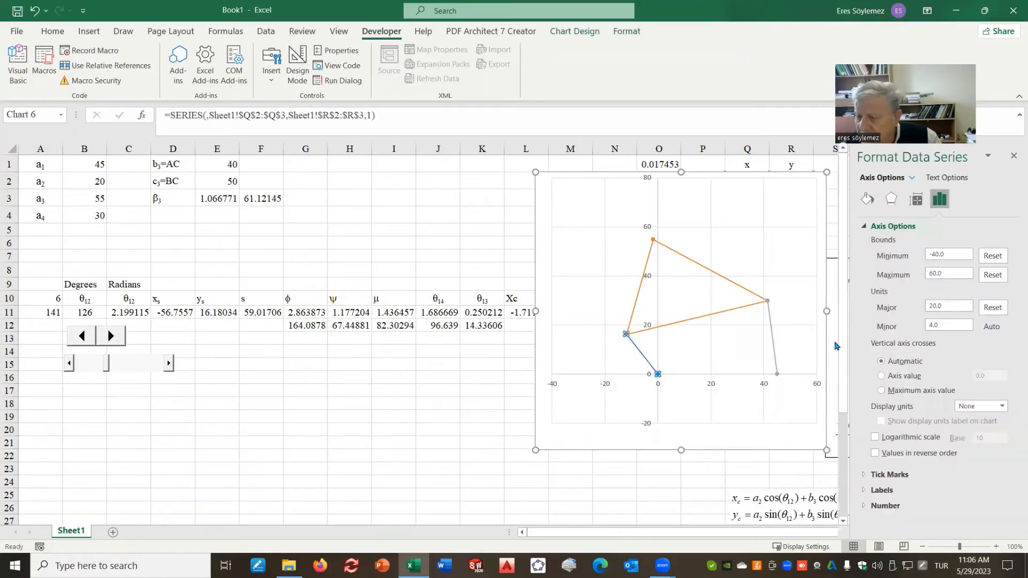
pyautogui.click(868, 200)
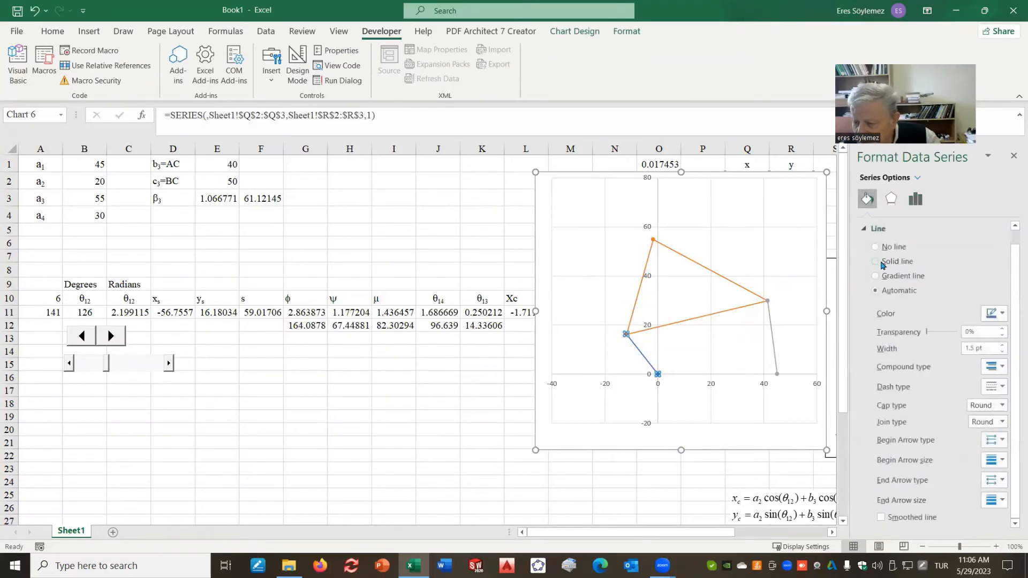
pyautogui.click(876, 262)
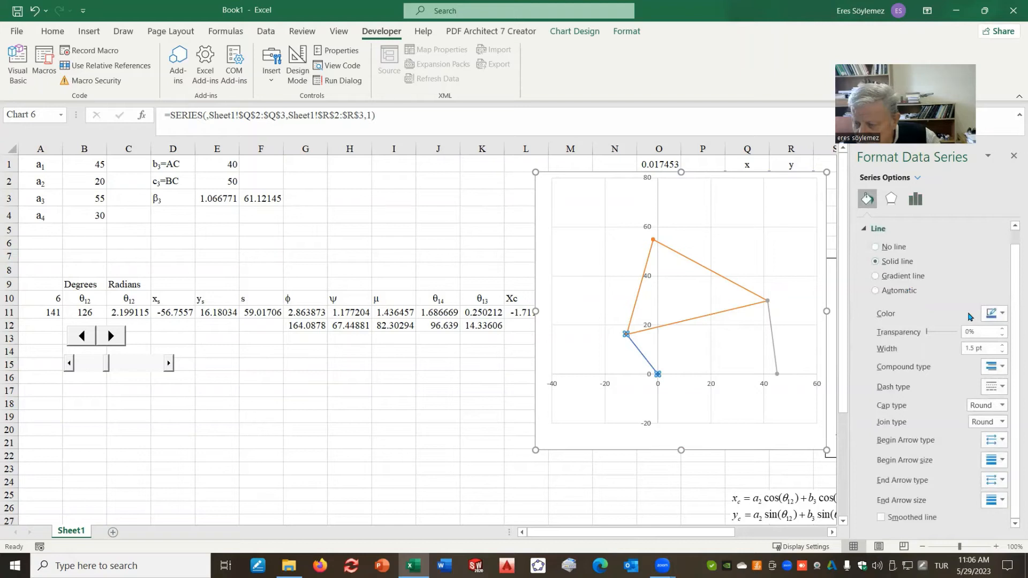
pyautogui.click(1001, 316)
pyautogui.click(937, 432)
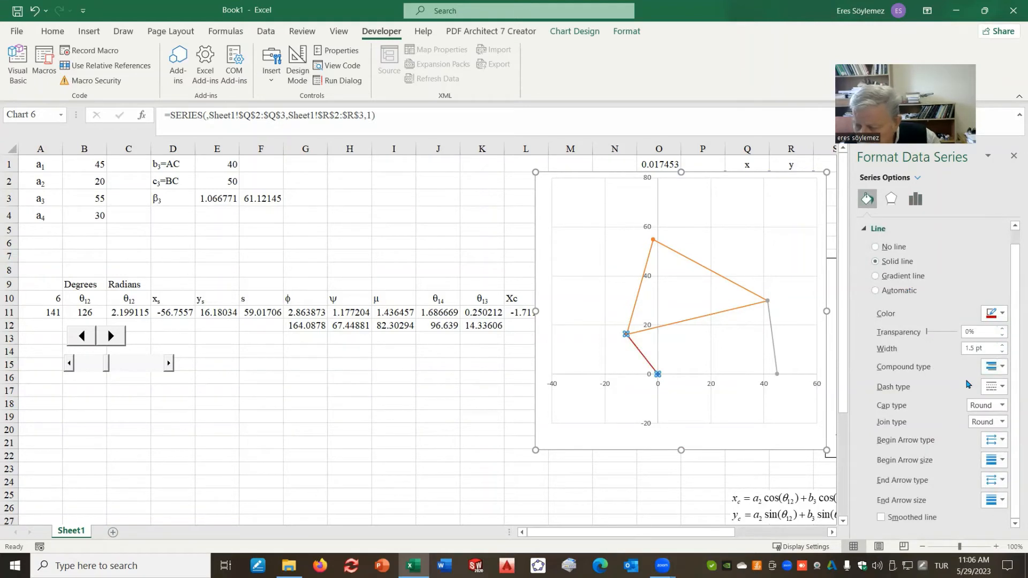
pyautogui.click(1003, 345)
pyautogui.click(1003, 345)
pyautogui.click(1003, 345)
pyautogui.click(1003, 345)
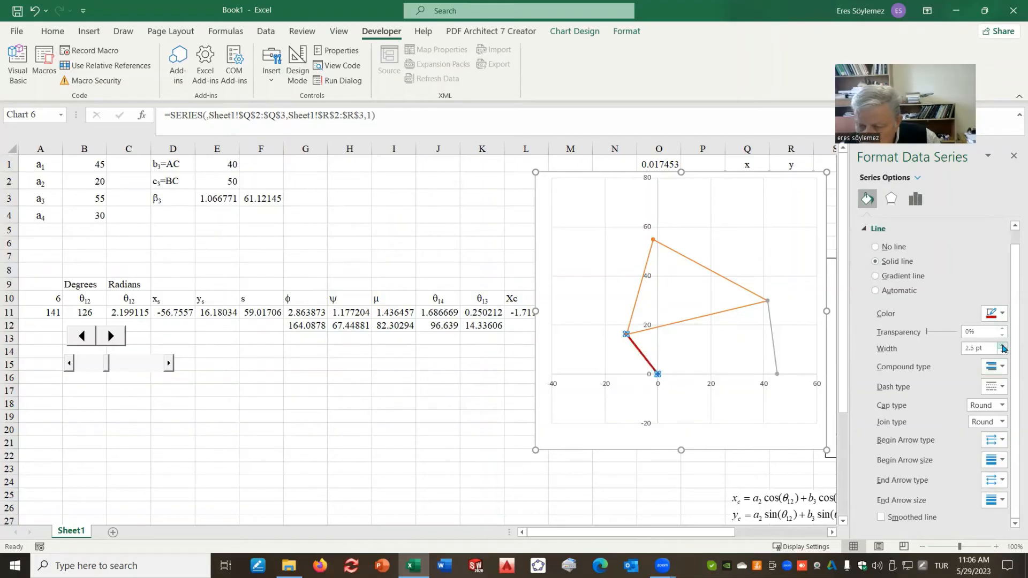
pyautogui.click(1004, 345)
pyautogui.click(1003, 345)
# - Change the coupler triangle's line color in the chart to the standard blue
pyautogui.click(712, 316)
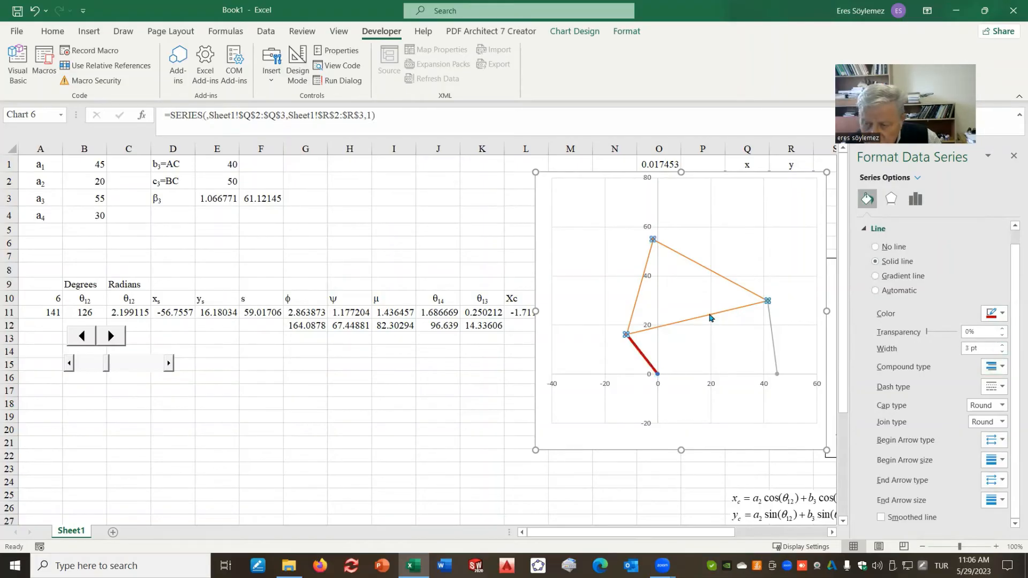
pyautogui.click(1002, 317)
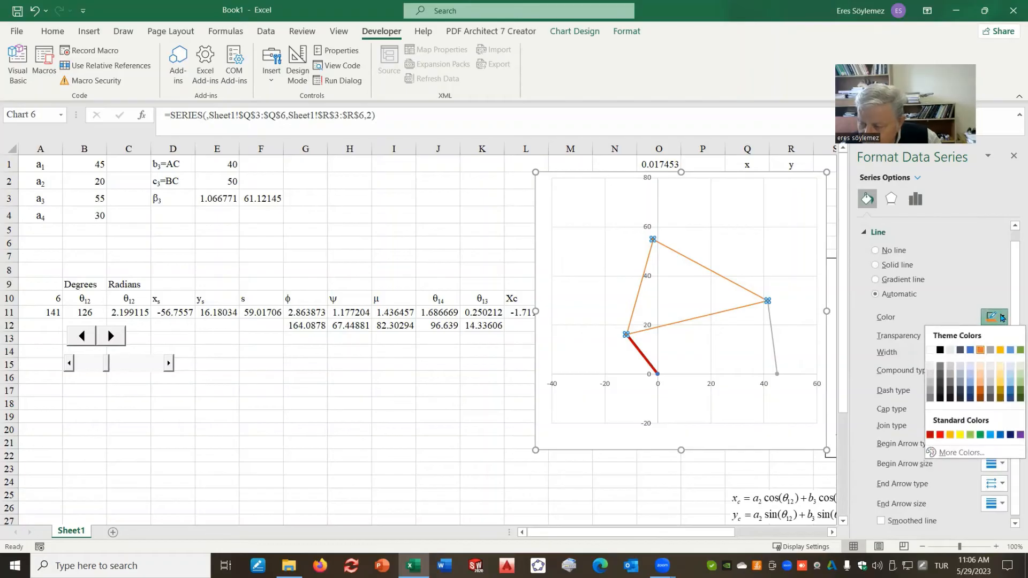
pyautogui.click(999, 435)
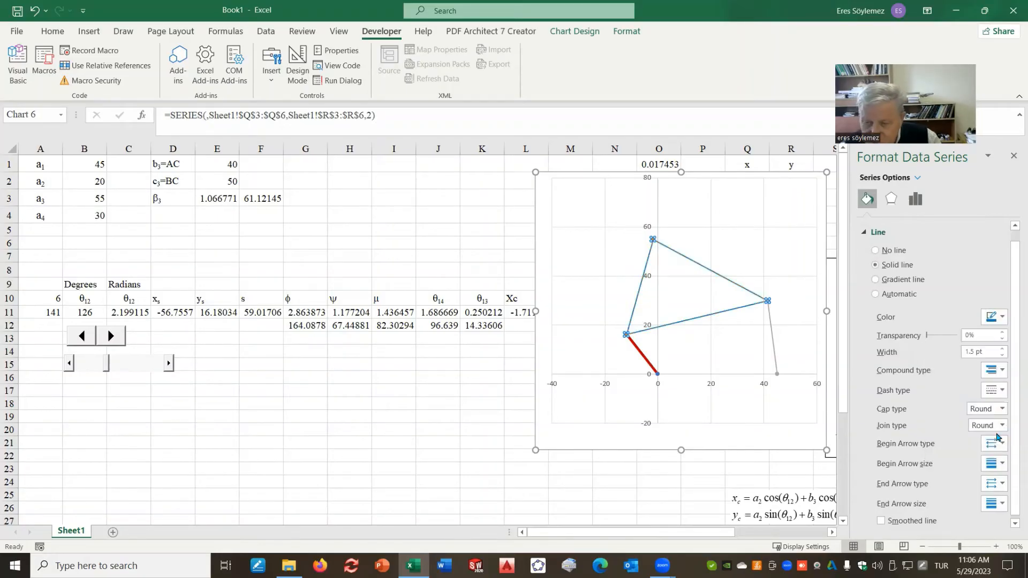
# - Format the rocker line between the coupler and the fixed pivot as green with a 3 pt width
pyautogui.click(774, 346)
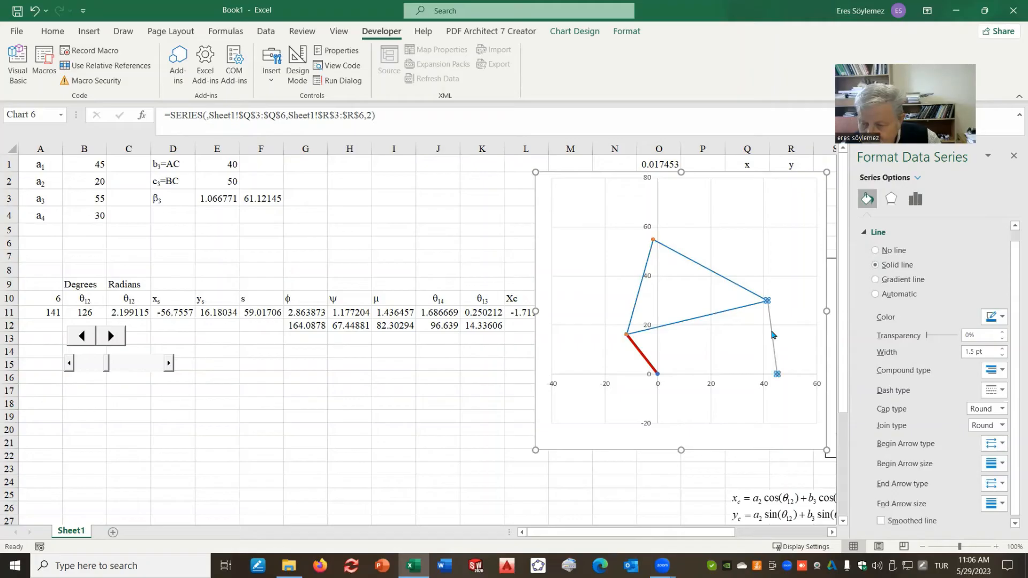
pyautogui.click(993, 318)
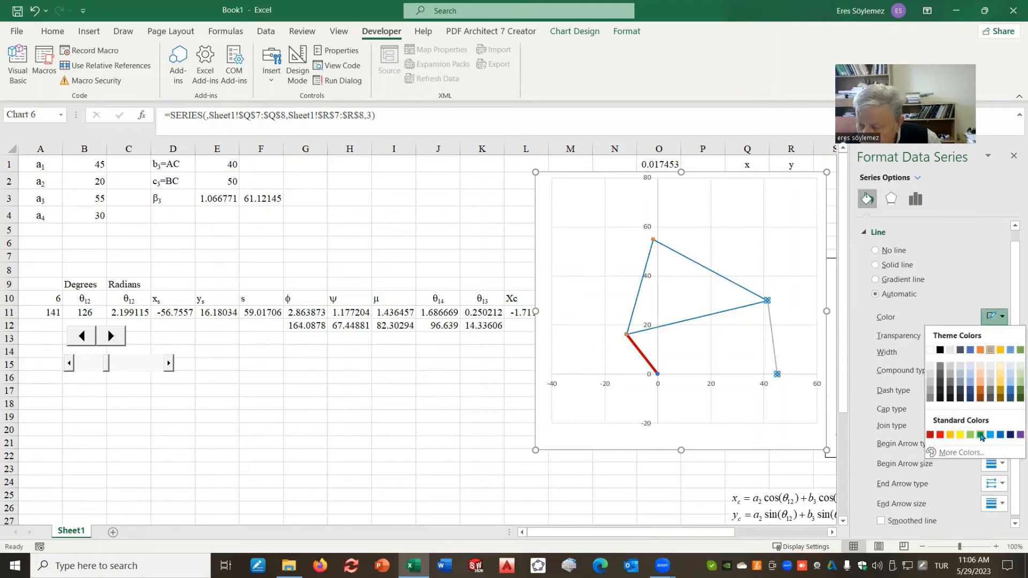
pyautogui.click(980, 435)
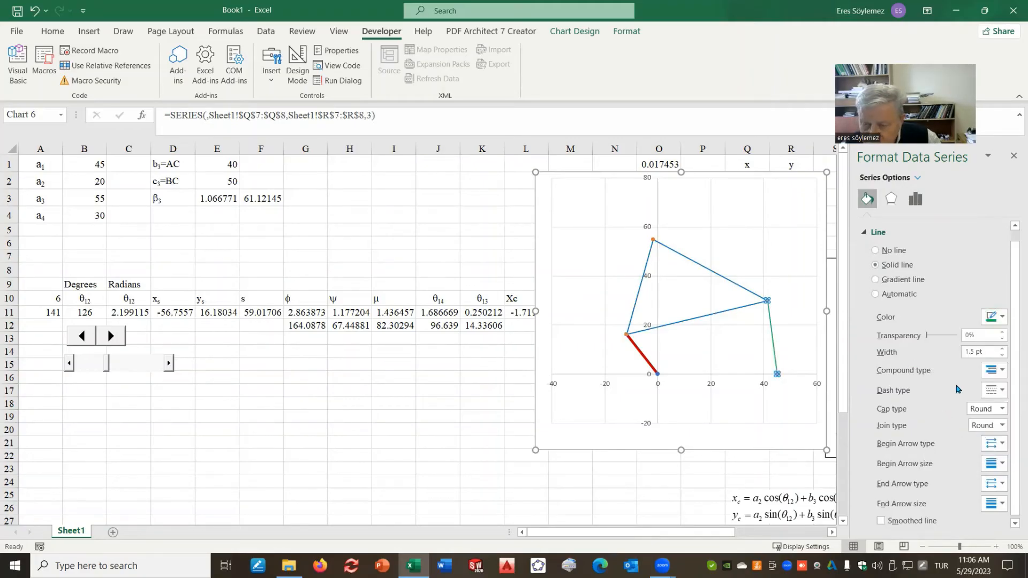
pyautogui.click(1002, 349)
pyautogui.click(1002, 349)
pyautogui.click(1001, 349)
pyautogui.click(1002, 349)
pyautogui.click(1001, 349)
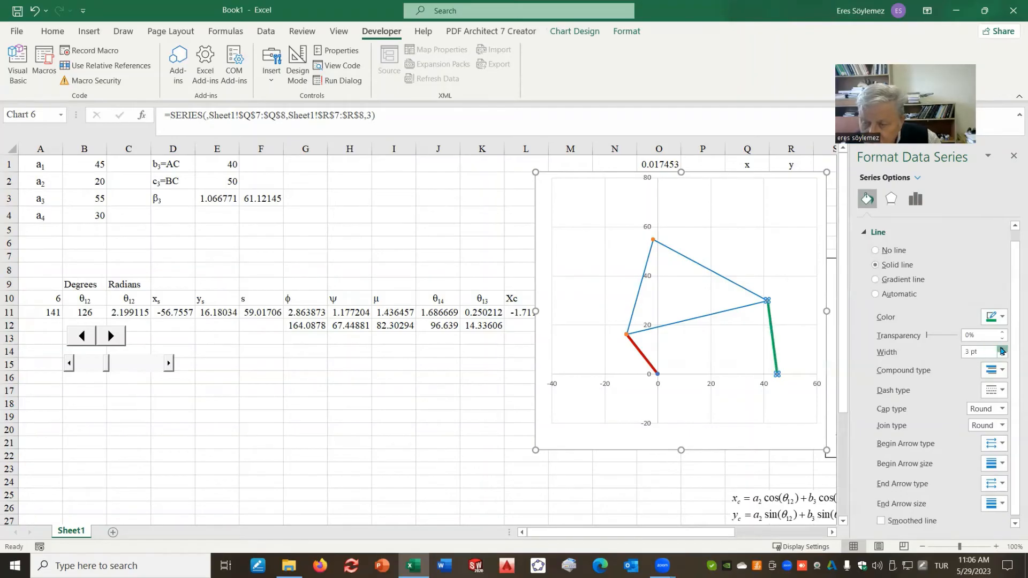
# - Set the coupler triangle's line width in the linkage chart to 2.5 pt and deselect the chart
pyautogui.click(675, 323)
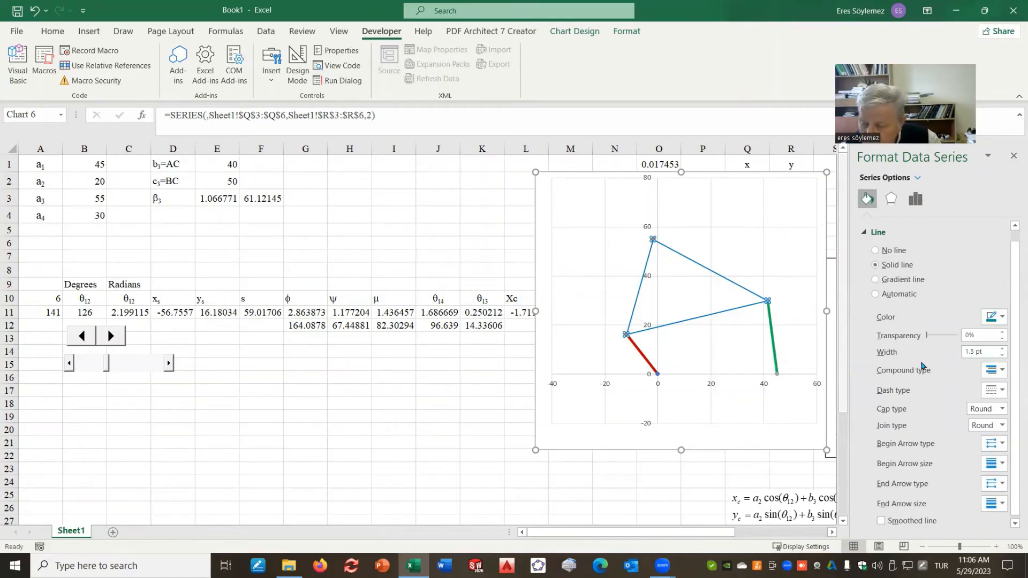
pyautogui.click(1001, 349)
pyautogui.click(1002, 349)
pyautogui.click(1001, 349)
pyautogui.click(1002, 349)
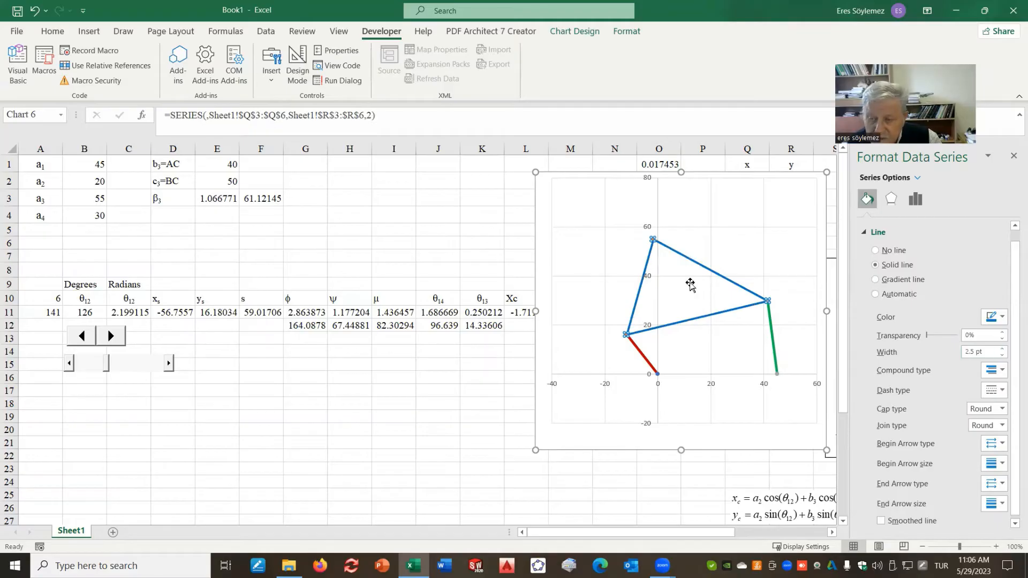
pyautogui.click(711, 236)
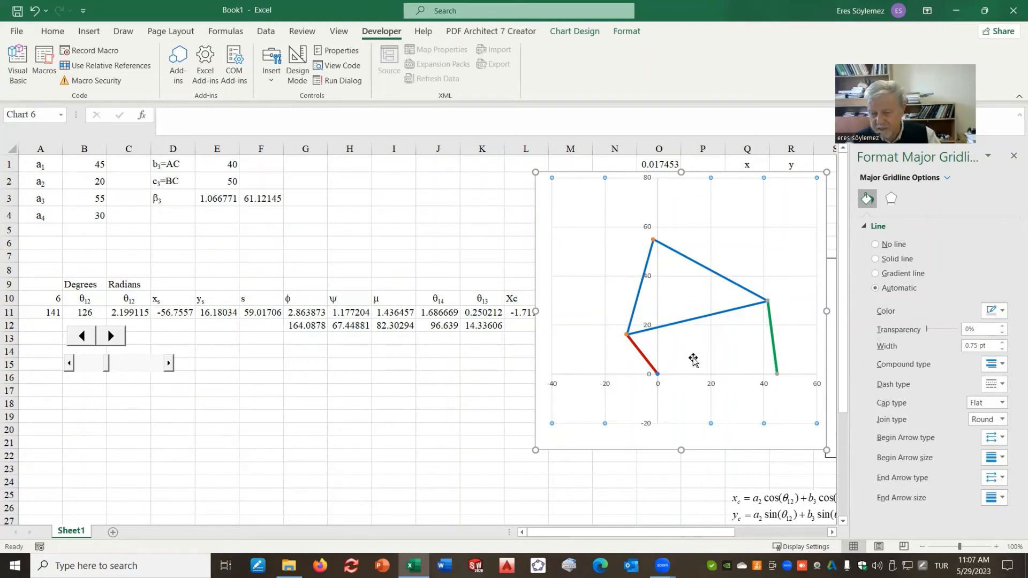
pyautogui.click(247, 421)
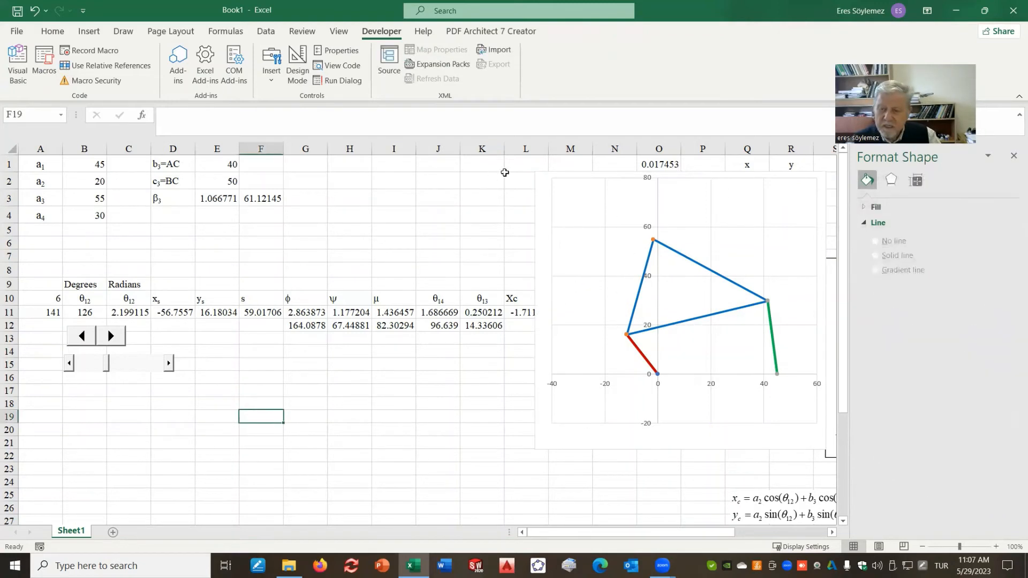
# - Close the formatting pane and move the linkage picture and the chart further right to clear the calculation columns
pyautogui.moveTo(546, 178)
pyautogui.mouseDown()
pyautogui.moveTo(551, 190)
pyautogui.moveTo(535, 193)
pyautogui.mouseUp()
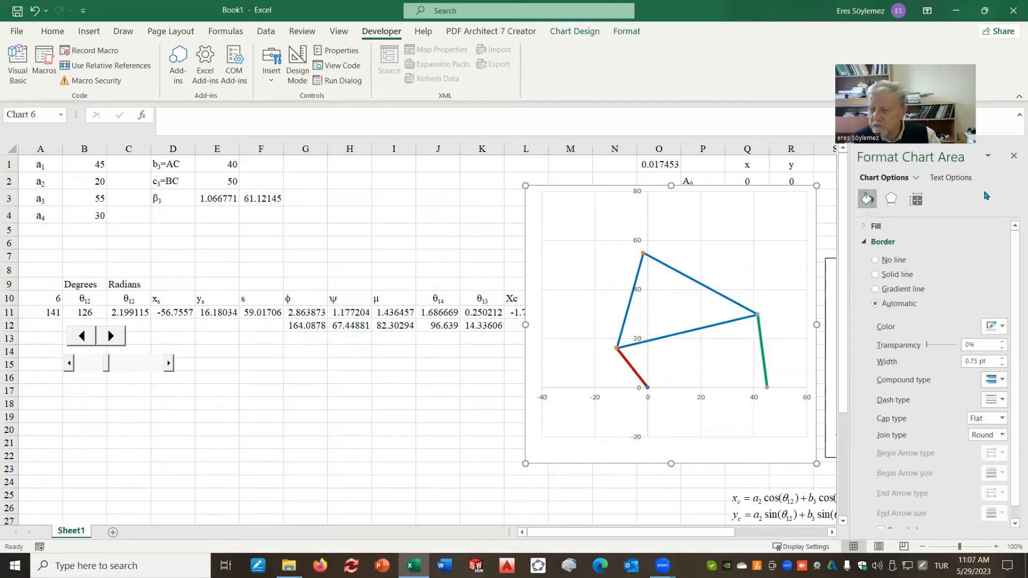
pyautogui.click(1014, 156)
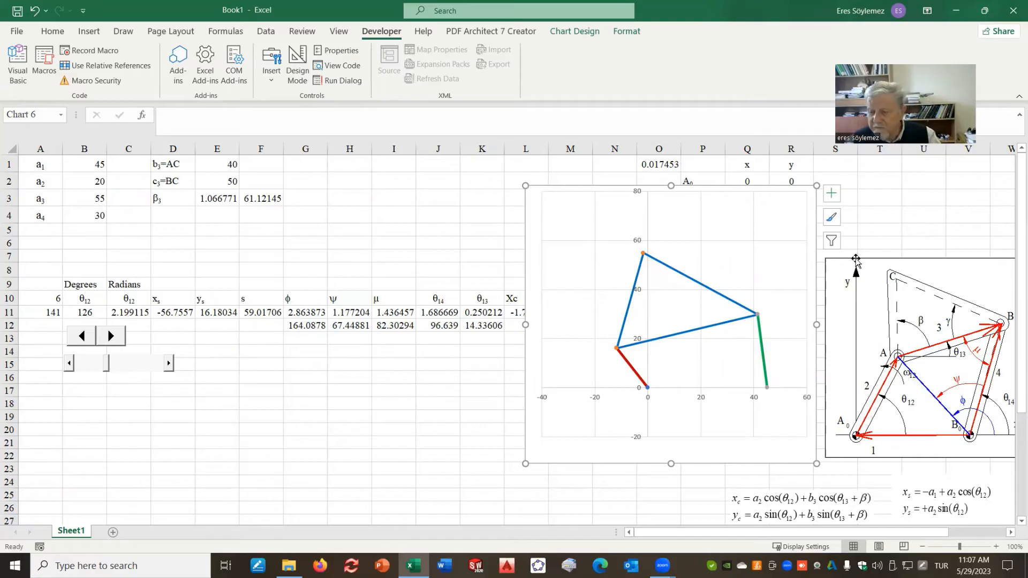
pyautogui.moveTo(855, 262); pyautogui.dragTo(904, 258)
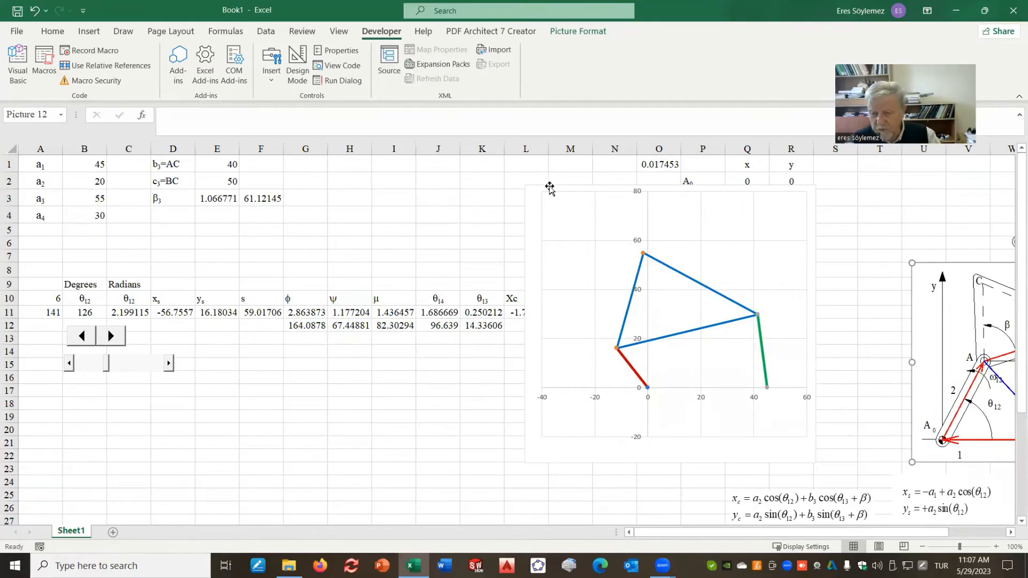
pyautogui.moveTo(533, 197); pyautogui.dragTo(698, 193)
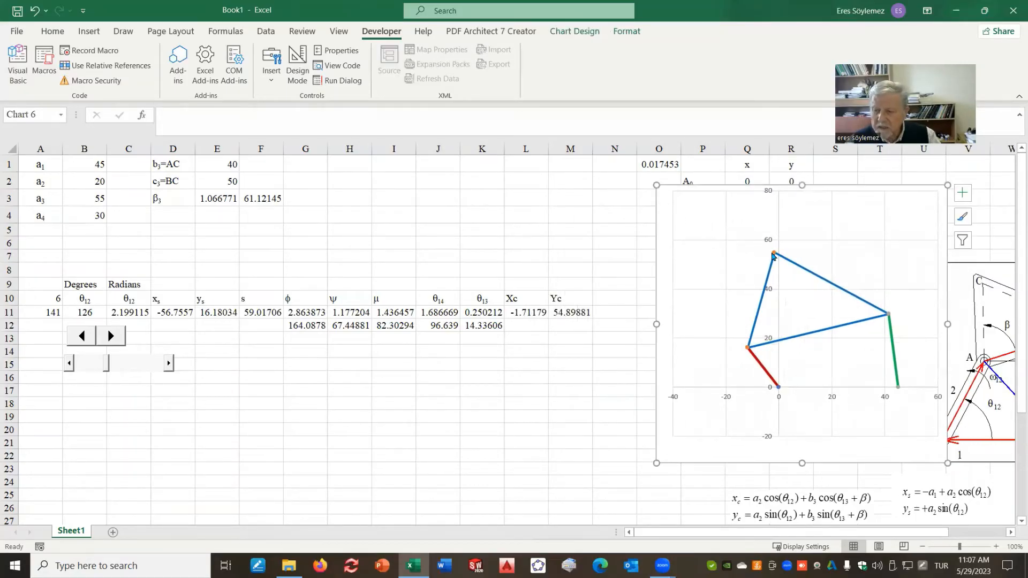
pyautogui.moveTo(771, 258)
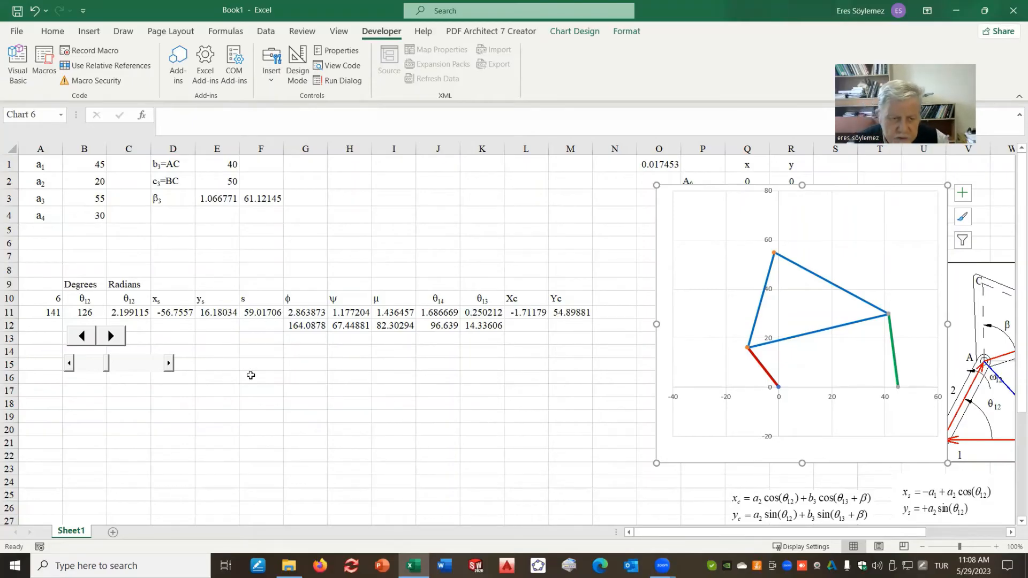
# - Copy the θ12 degrees heading from B10 into cell B18
pyautogui.click(83, 410)
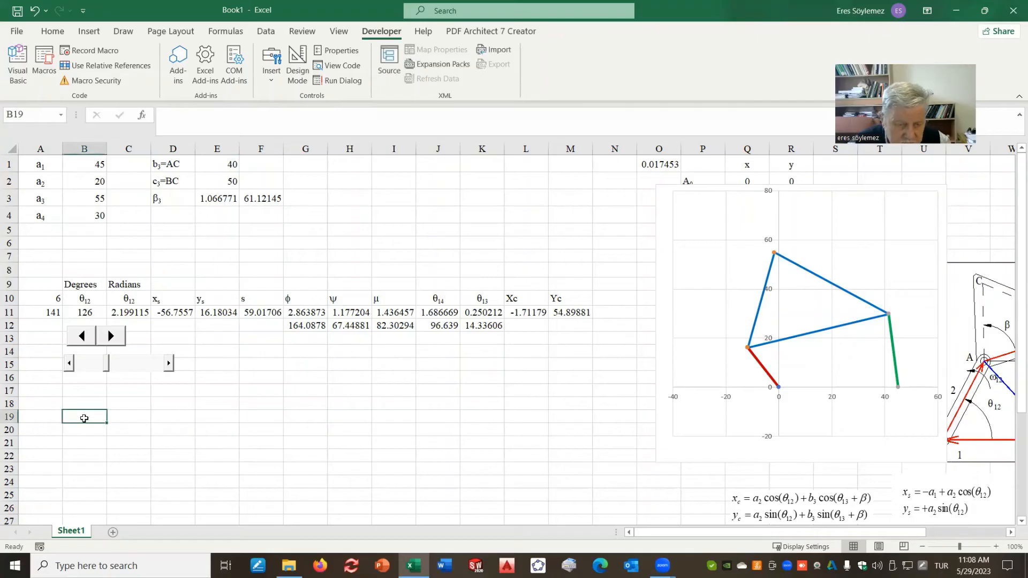
pyautogui.click(104, 294)
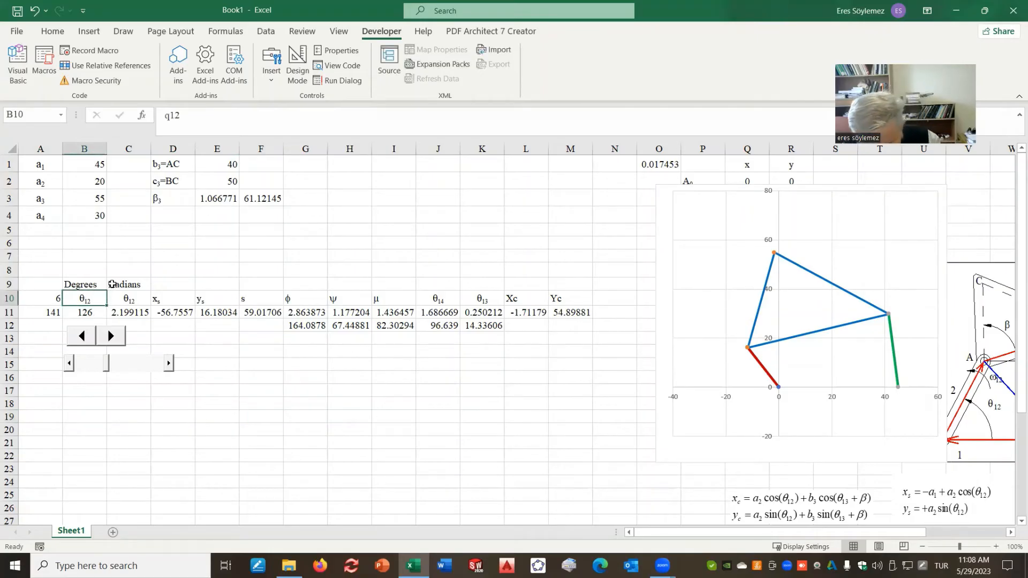
pyautogui.hotkey('ctrl', 'c')
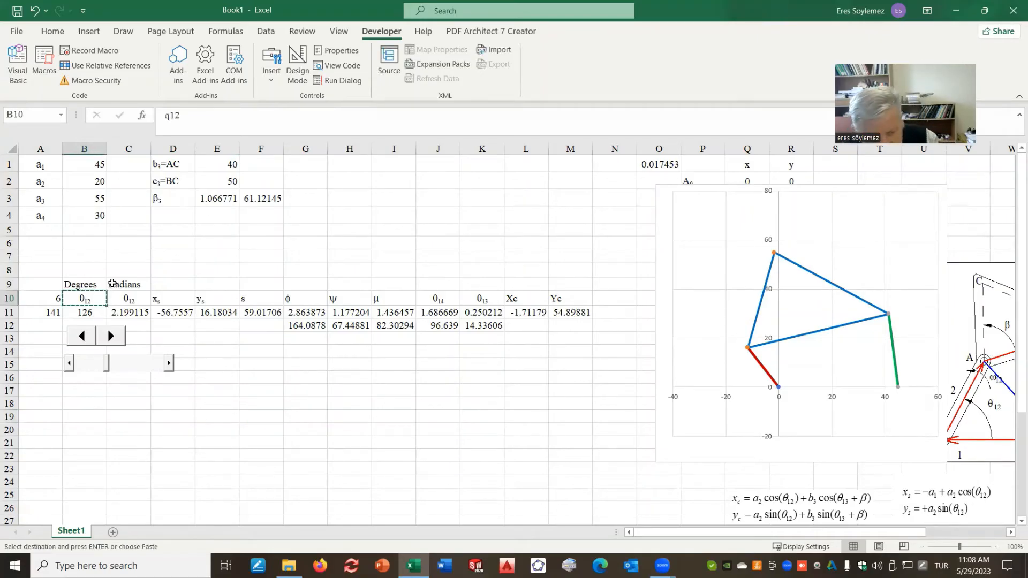
pyautogui.click(87, 402)
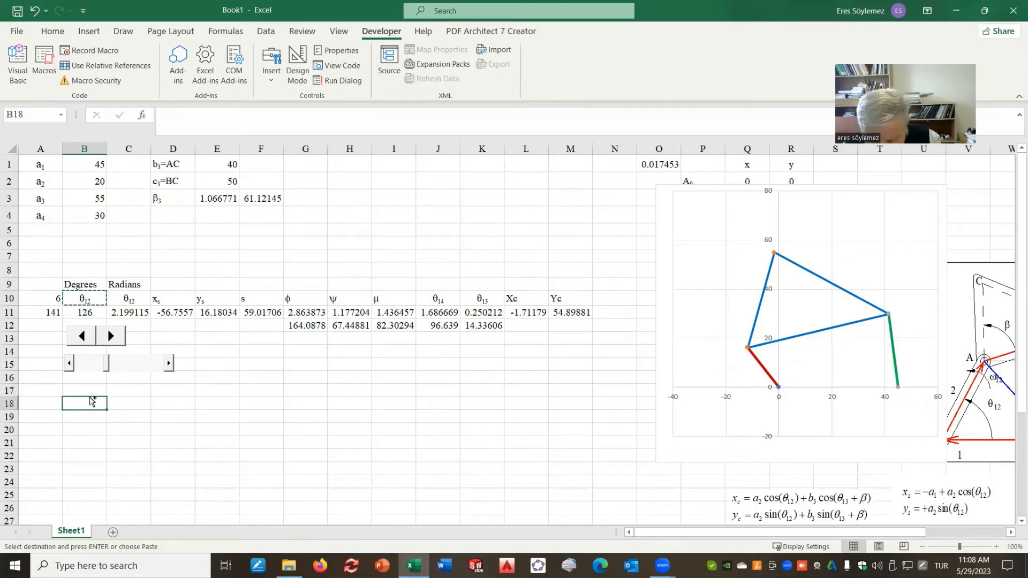
pyautogui.hotkey('ctrl', 'v')
# - Copy the crank angle cell B11 into B19 and replace its formula with the constant 126
pyautogui.click(89, 311)
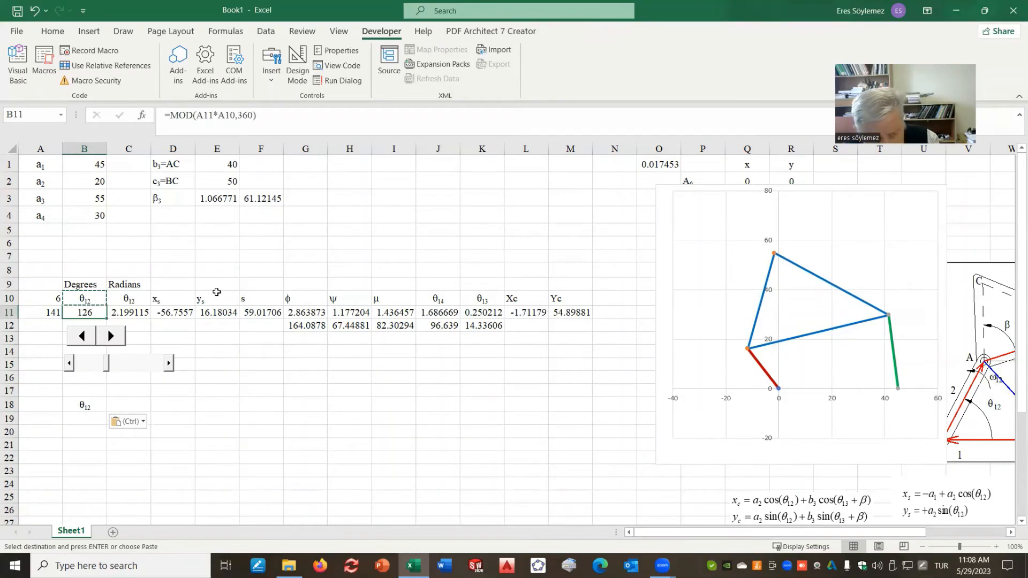
pyautogui.hotkey('ctrl', 'c')
pyautogui.click(85, 419)
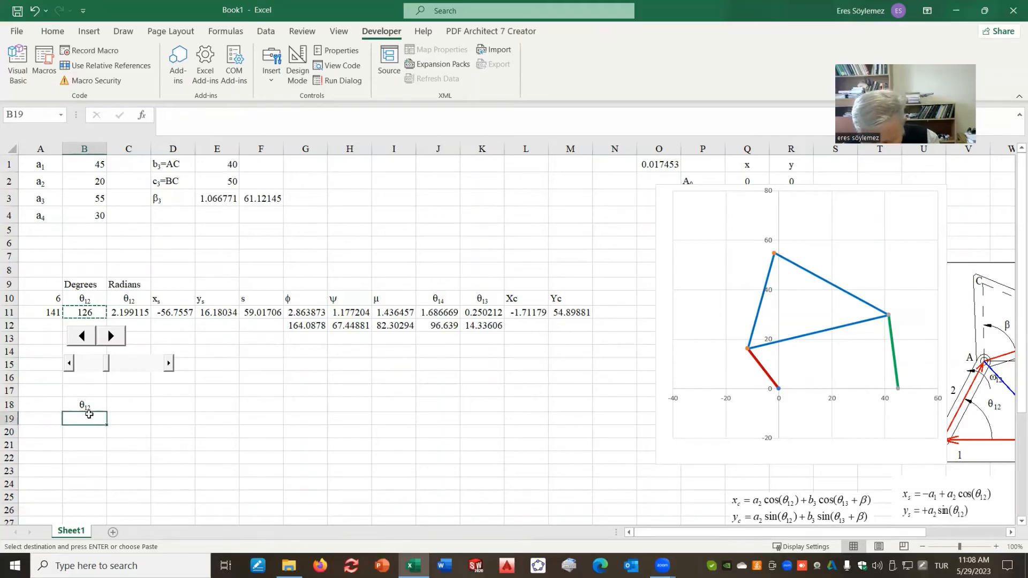
pyautogui.hotkey('ctrl', 'v')
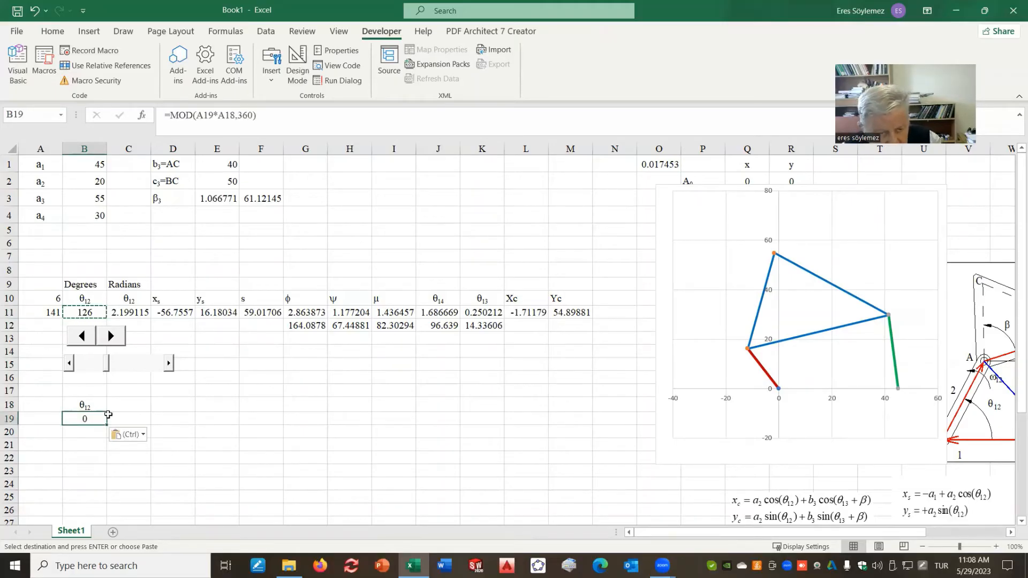
pyautogui.write('126')
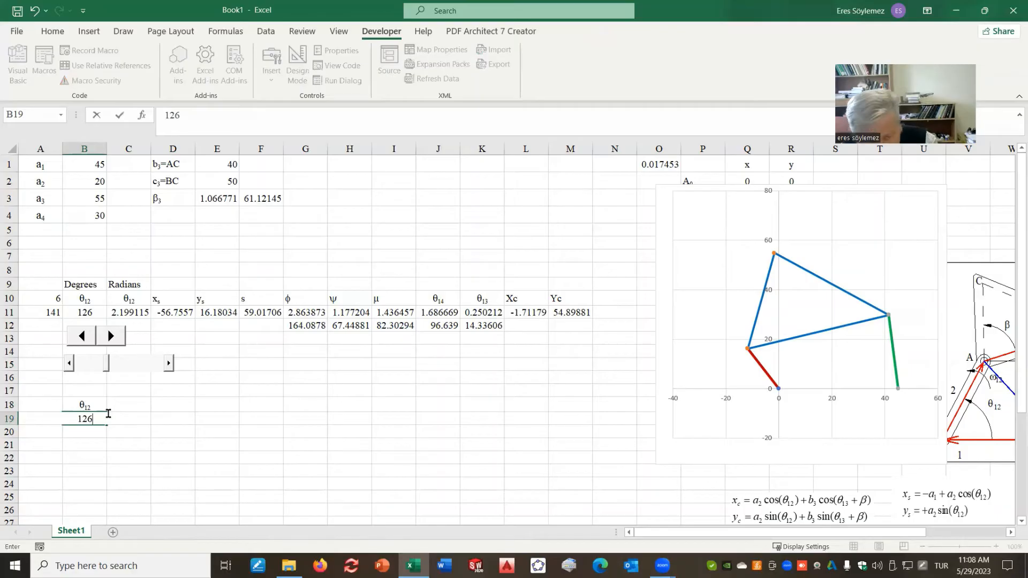
pyautogui.click(161, 431)
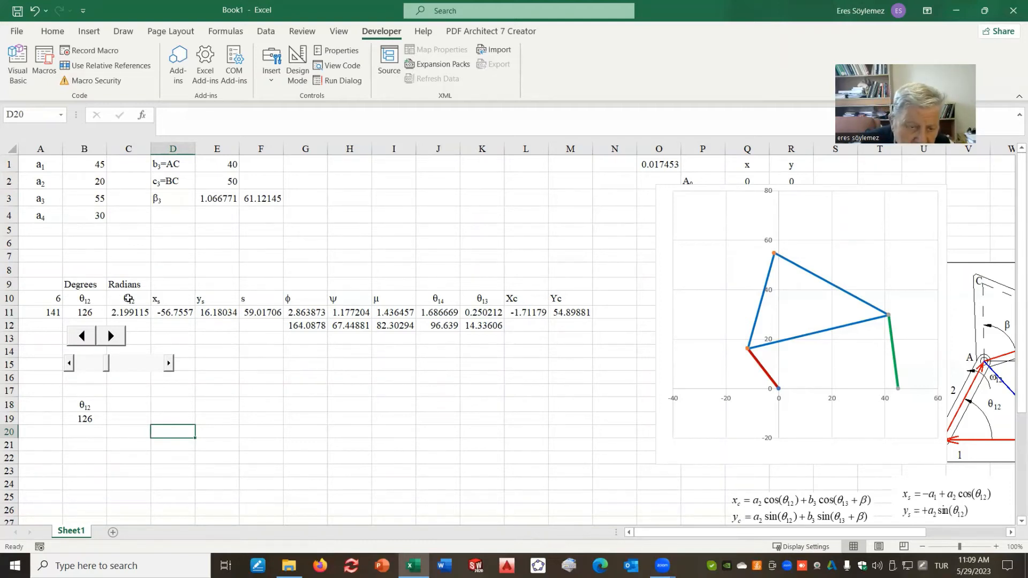
# - Copy the headings and formulas in C10:M11 to the range starting at C18
pyautogui.moveTo(129, 298); pyautogui.dragTo(583, 311)
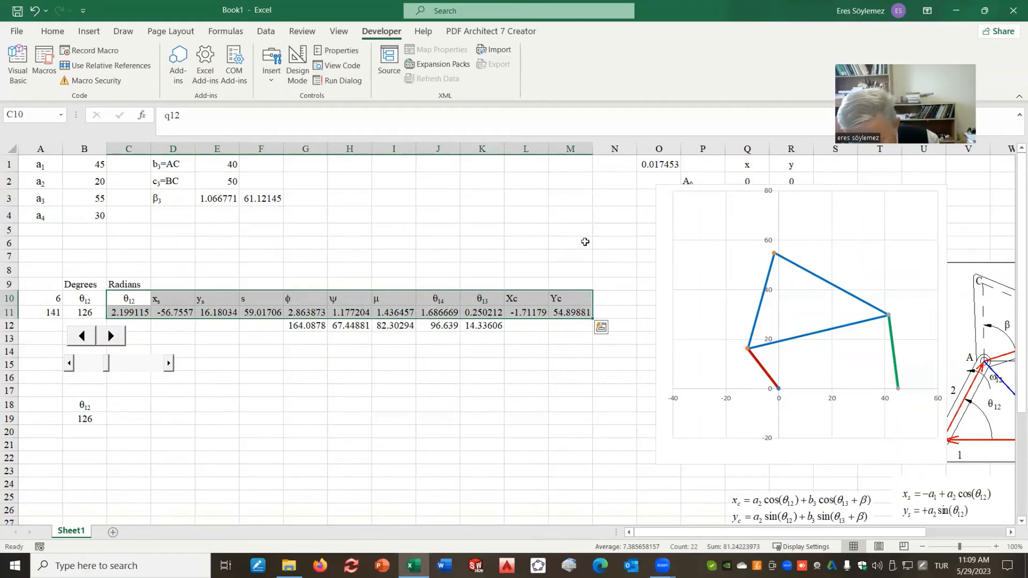
pyautogui.hotkey('ctrl', 'c')
pyautogui.click(138, 404)
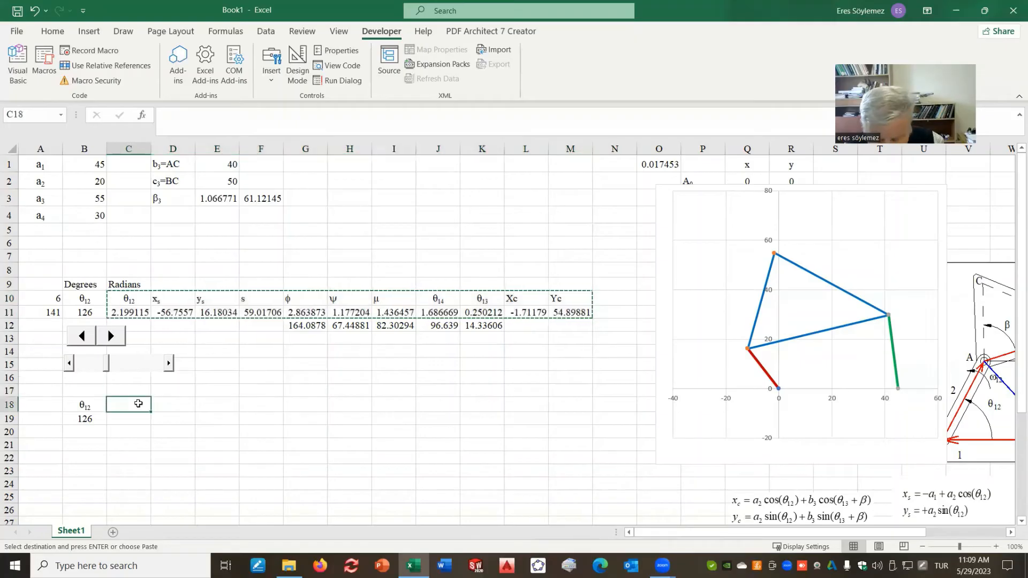
pyautogui.hotkey('ctrl', 'v')
pyautogui.click(181, 454)
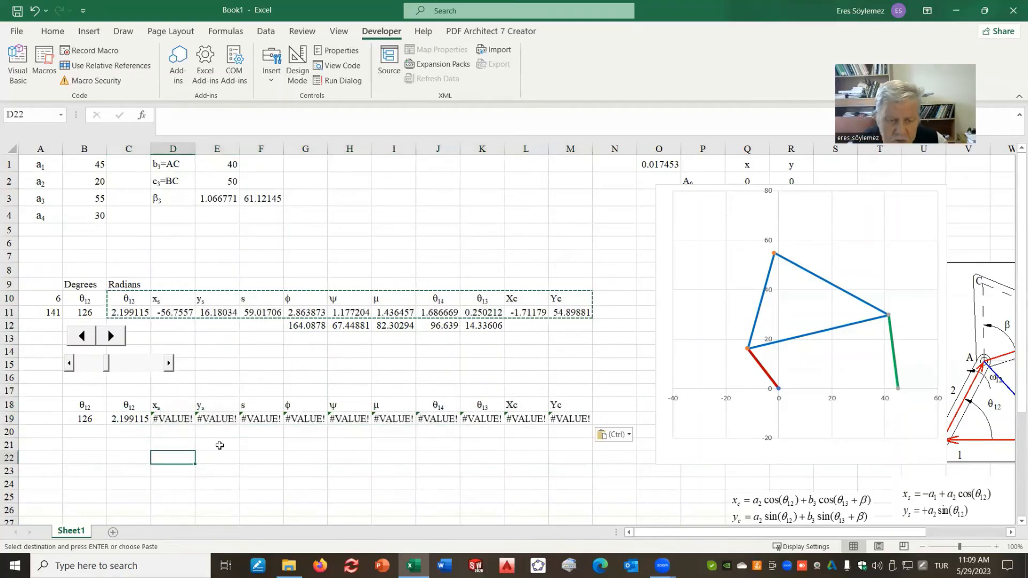
# - Examine the copied cells in row 19 and the references in C19's radian conversion formula
pyautogui.click(135, 420)
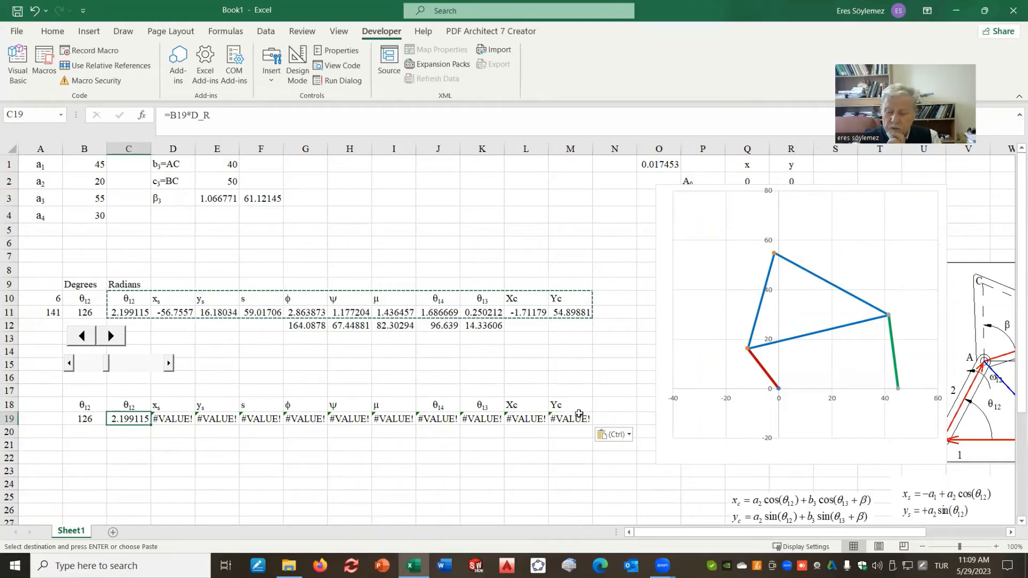
pyautogui.click(172, 418)
pyautogui.moveTo(202, 412); pyautogui.dragTo(576, 417)
pyautogui.click(572, 364)
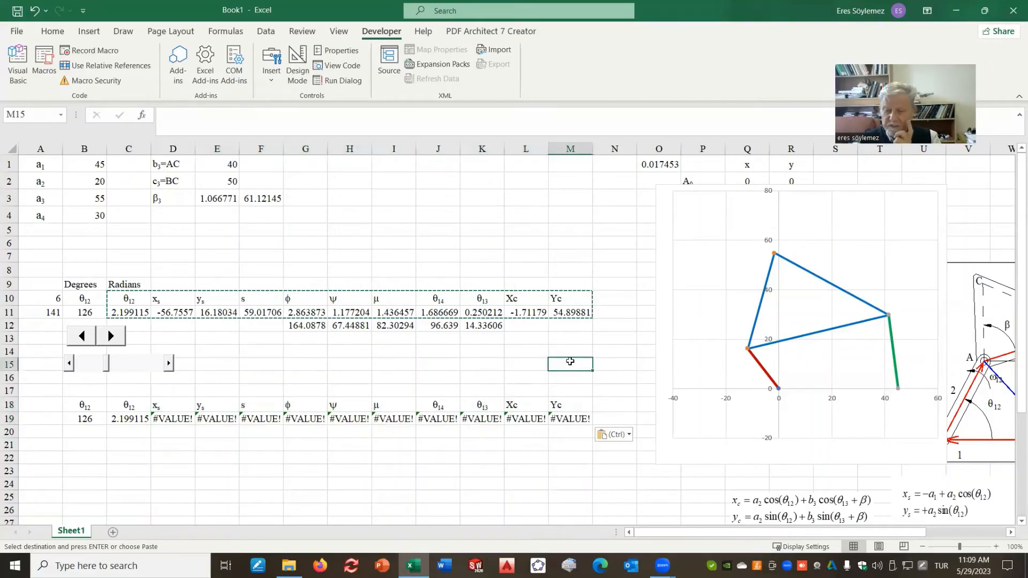
pyautogui.click(119, 419)
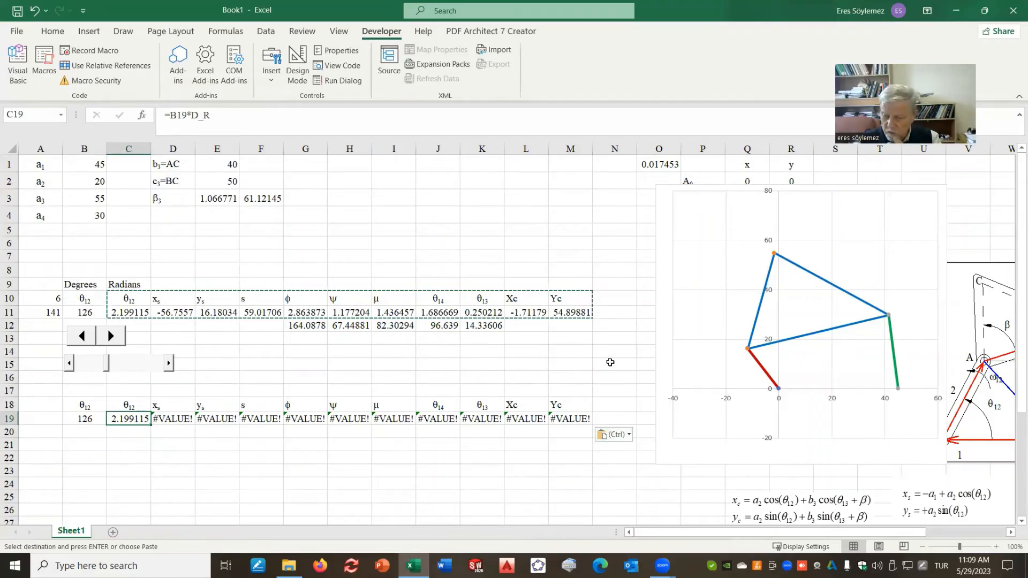
pyautogui.click(226, 114)
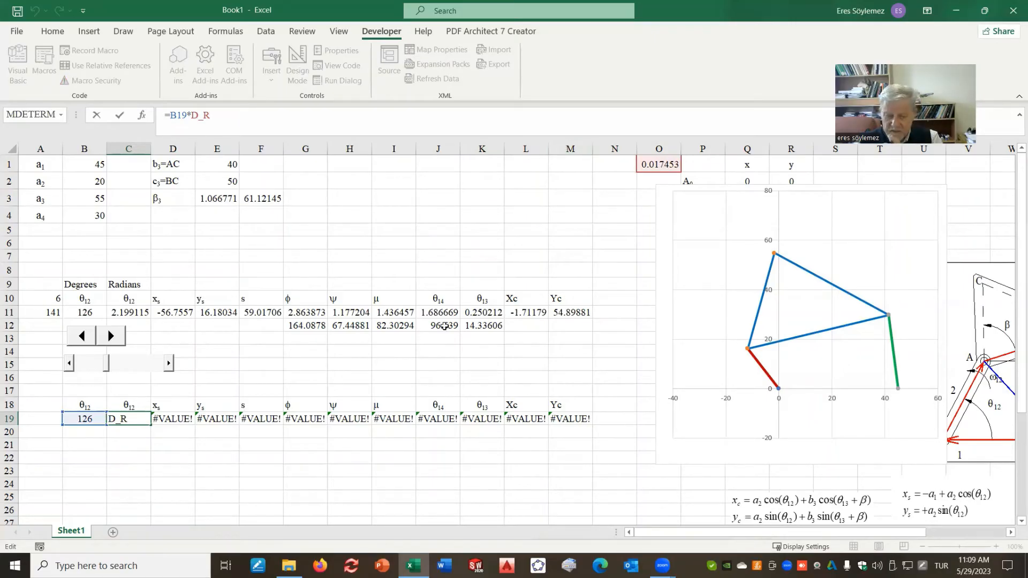
pyautogui.click(140, 500)
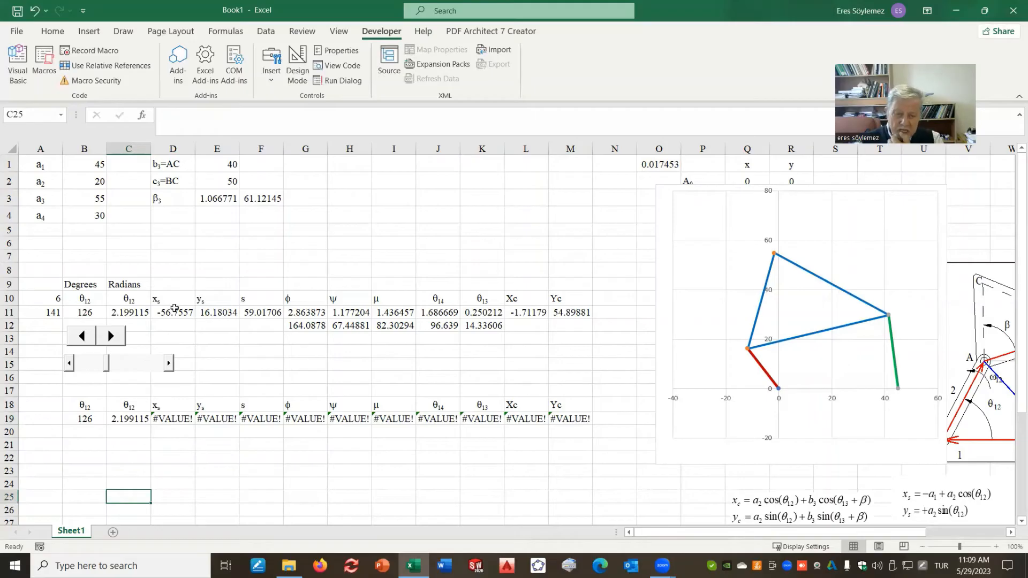
# - Compare the cell references in the original xs formula in D11 with those in its copy in D19
pyautogui.click(141, 313)
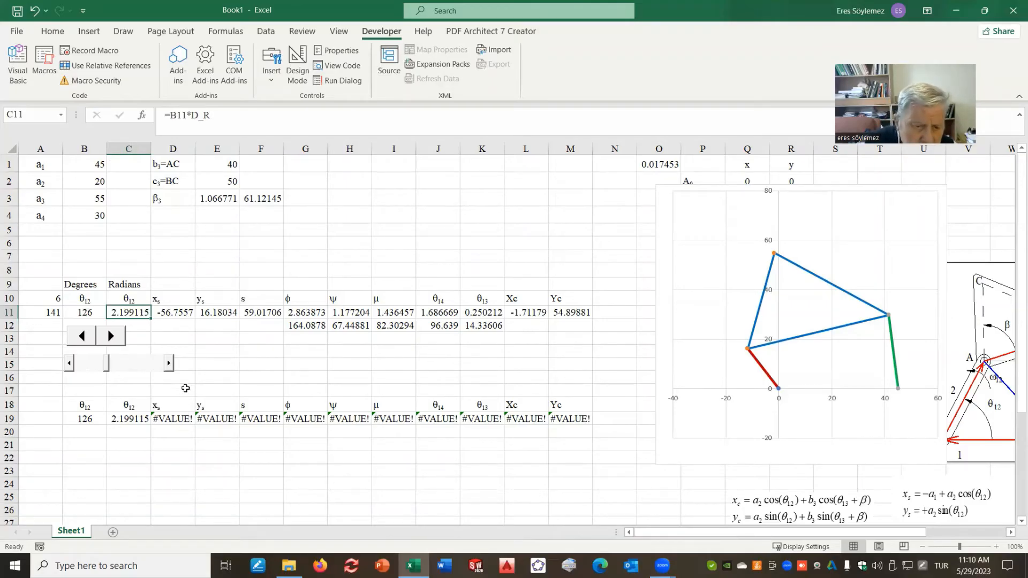
pyautogui.click(171, 312)
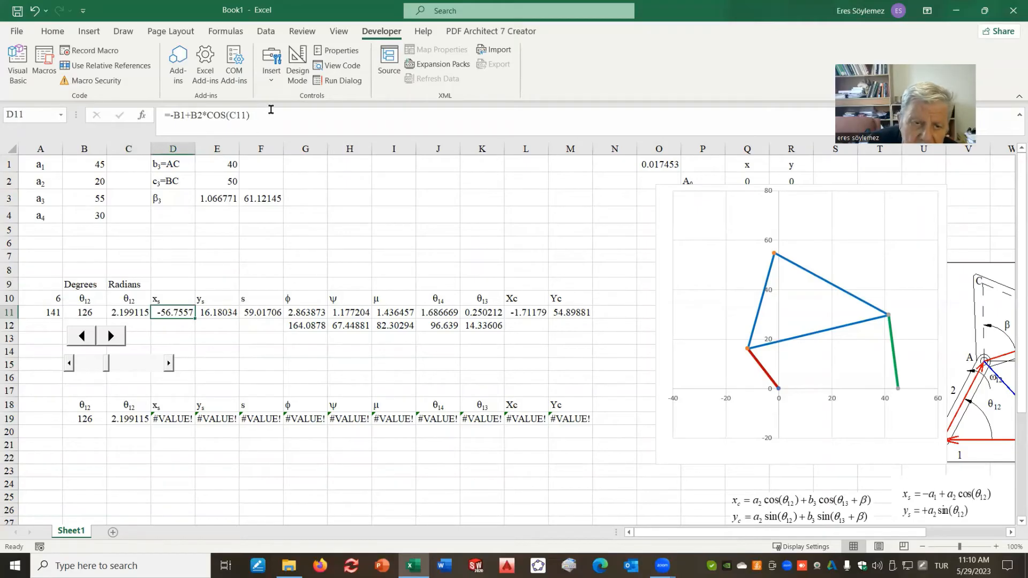
pyautogui.click(256, 118)
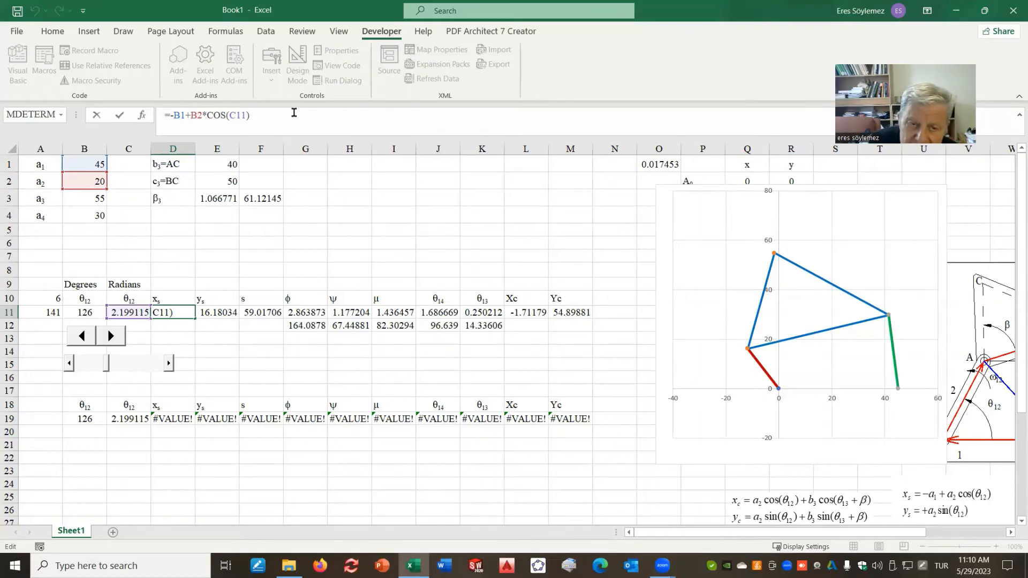
pyautogui.click(241, 482)
pyautogui.click(183, 417)
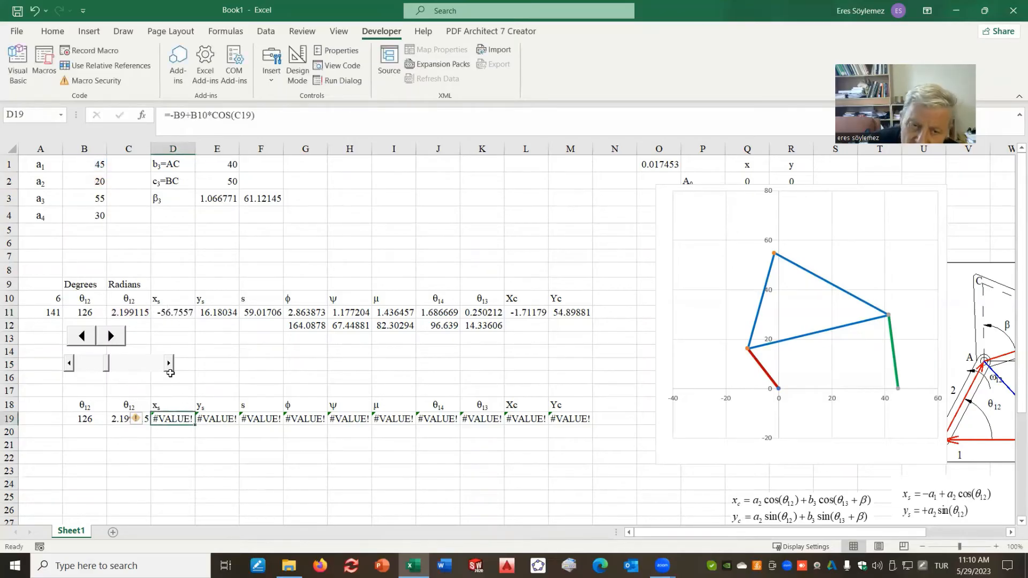
pyautogui.click(264, 117)
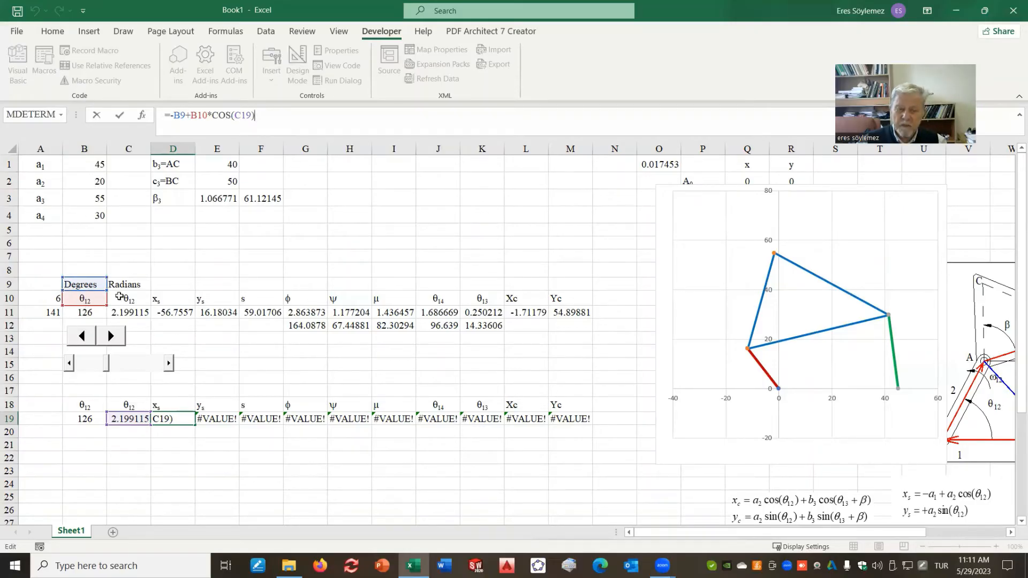
pyautogui.click(249, 247)
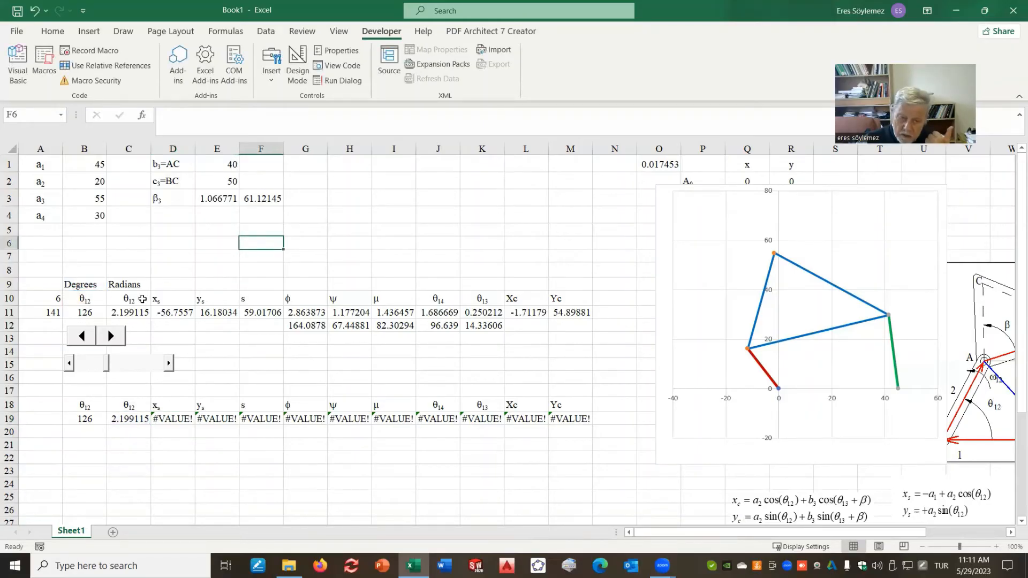
# - Recheck the original formulas for θ12 in radians in C11 and xs in D11
pyautogui.moveTo(141, 299); pyautogui.dragTo(141, 312)
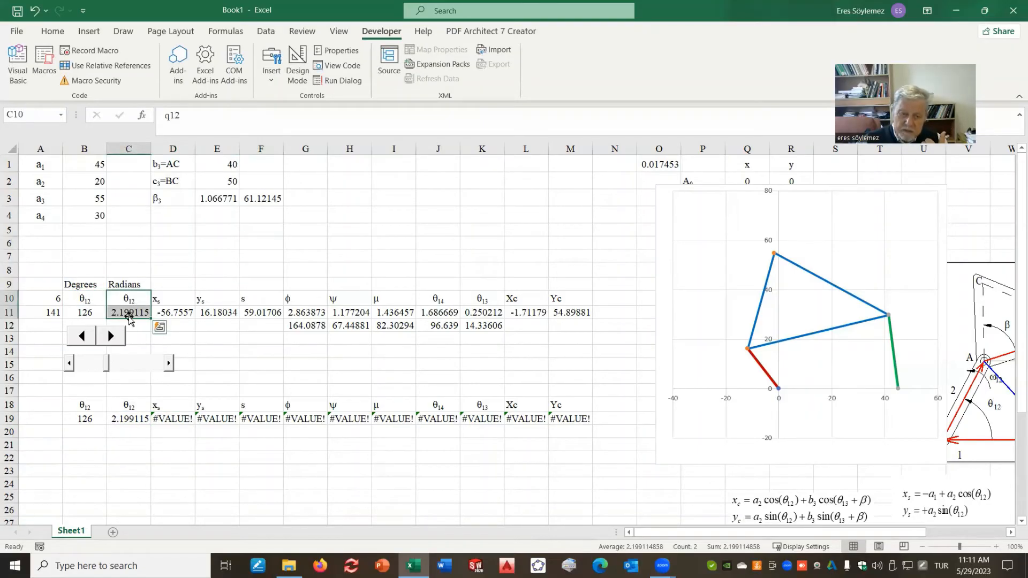
pyautogui.click(131, 312)
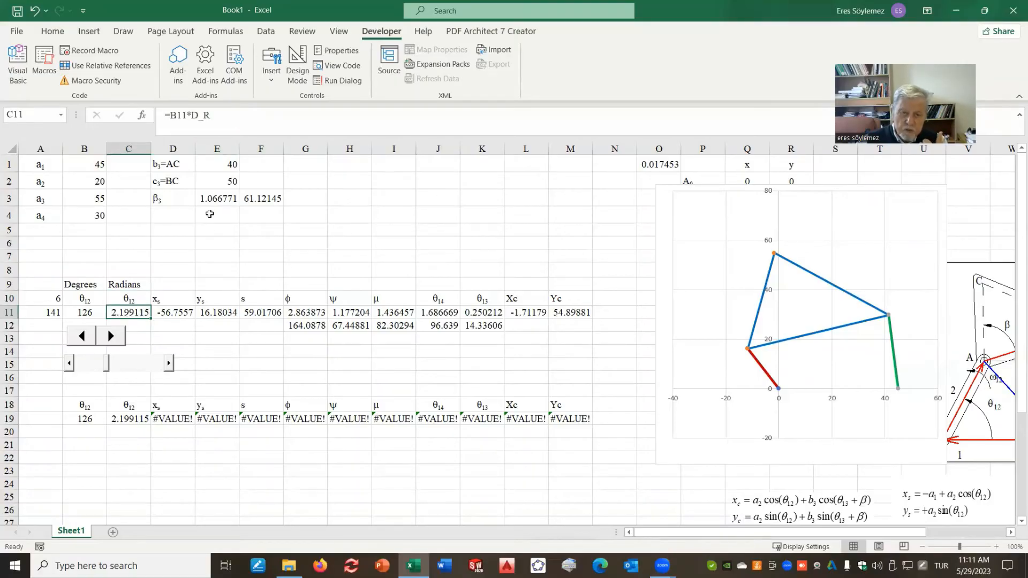
pyautogui.click(176, 313)
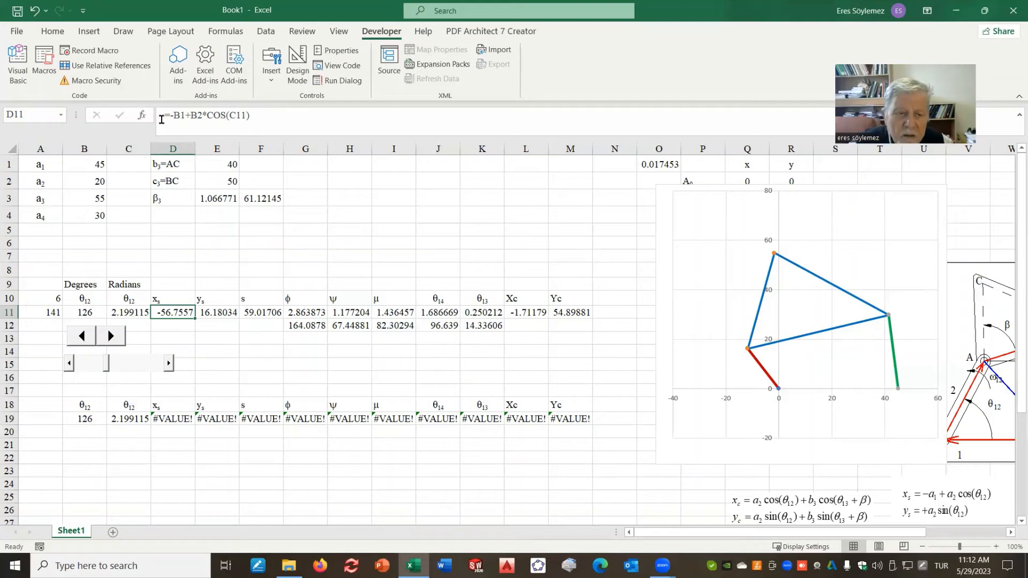
# - Make the references to B1 and B2 absolute in the xs formula in D11, keeping C11 relative
pyautogui.click(185, 115)
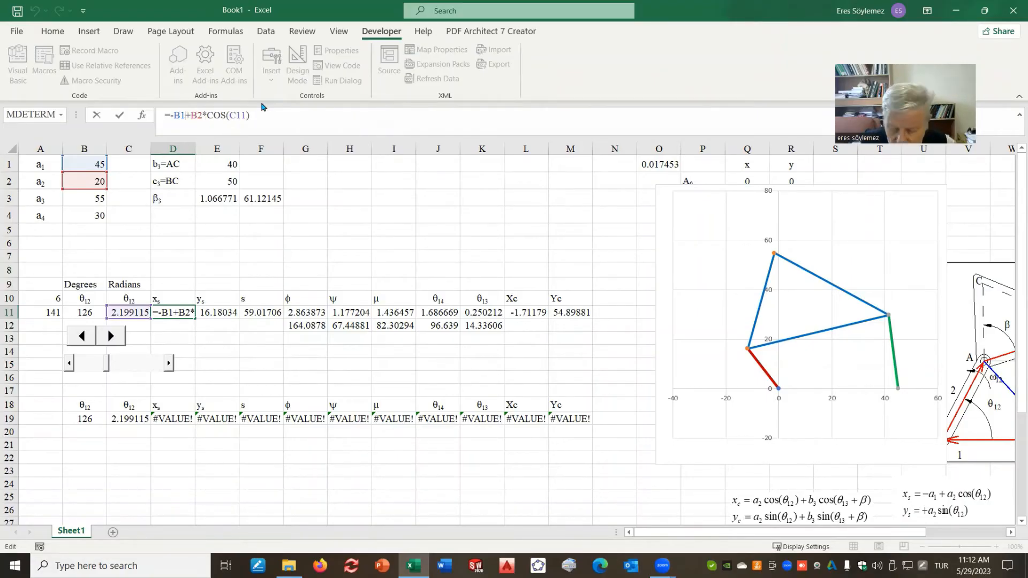
pyautogui.press('F4')
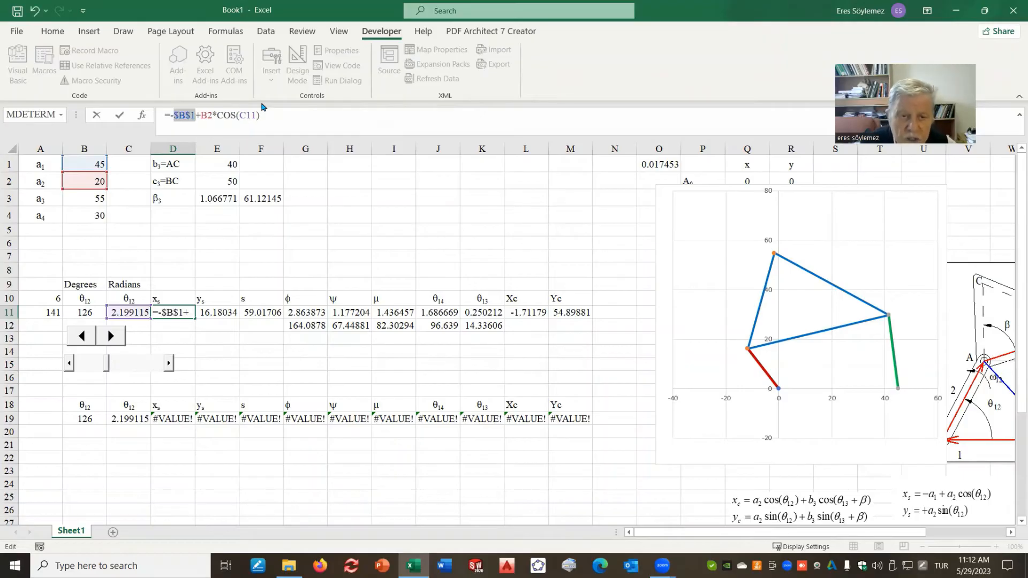
pyautogui.click(213, 116)
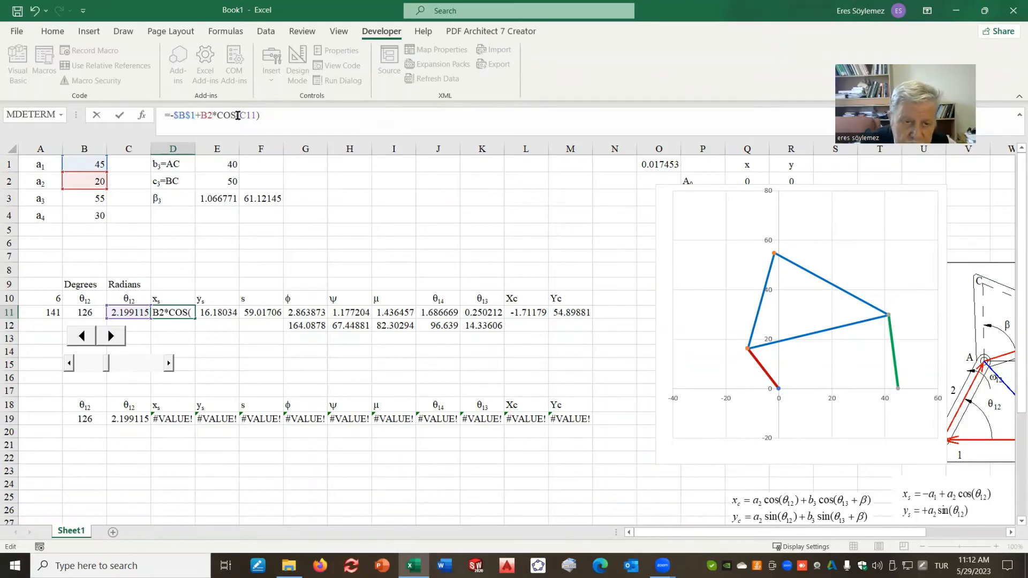
pyautogui.press('F4')
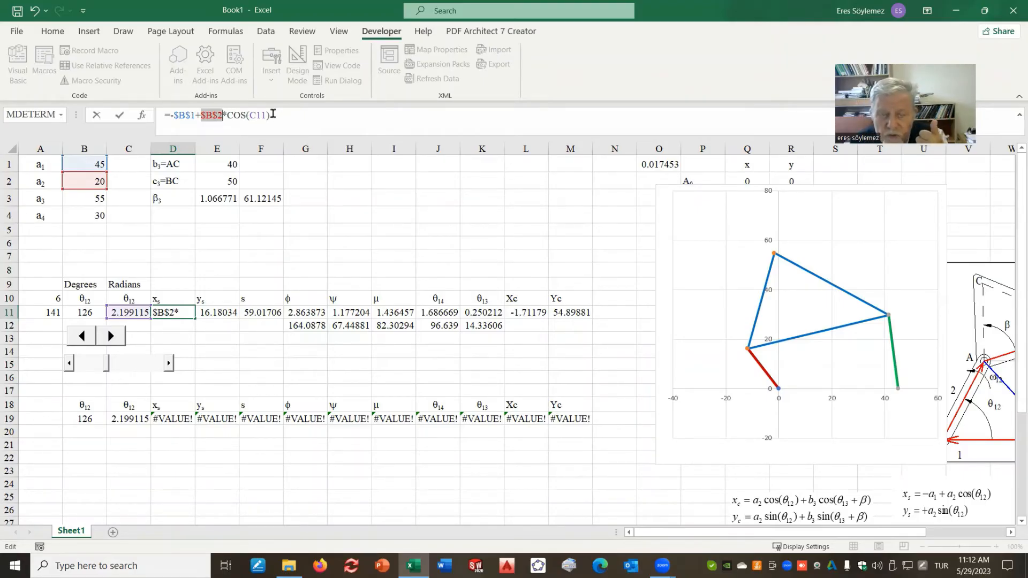
pyautogui.press('Return')
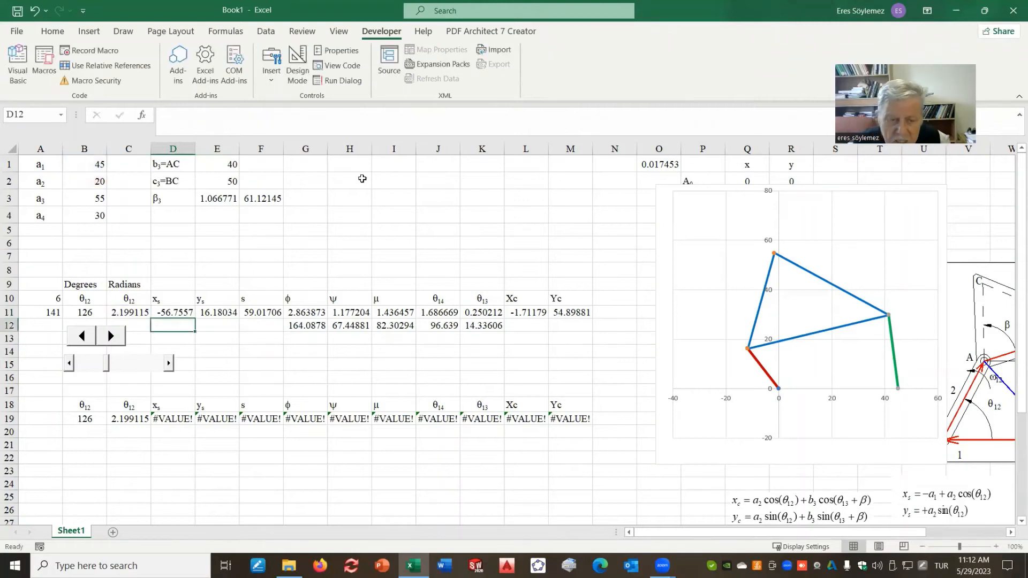
# - Copy the xs formula from D11 into D19, replacing the faulty copy there
pyautogui.click(180, 310)
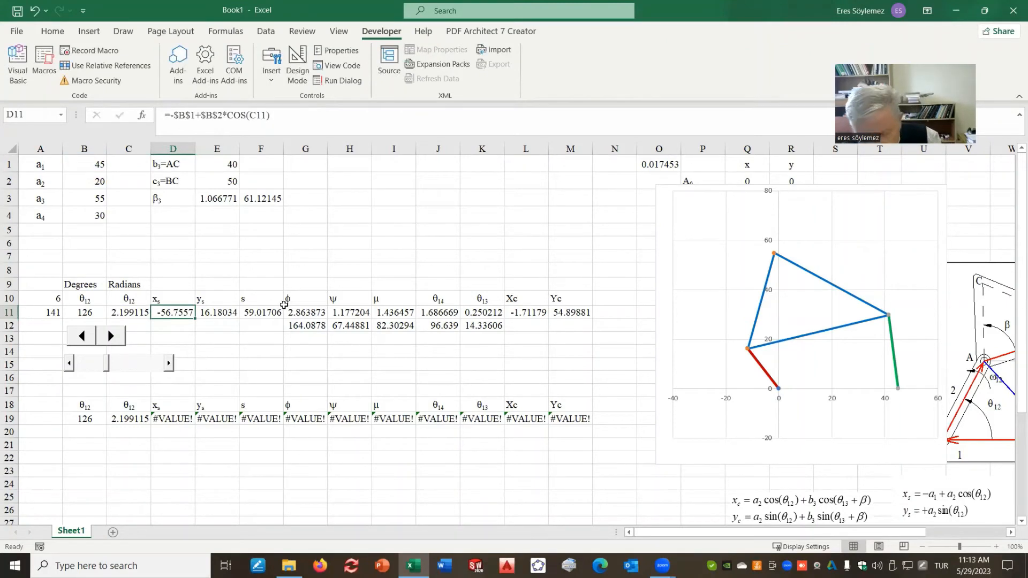
pyautogui.hotkey('ctrl', 'c')
pyautogui.click(185, 417)
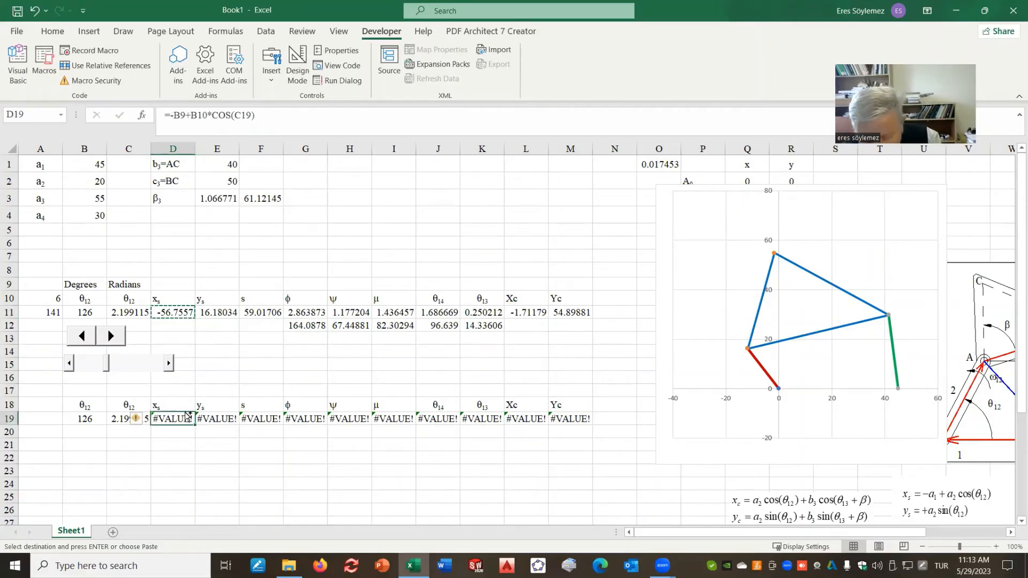
pyautogui.hotkey('ctrl', 'v')
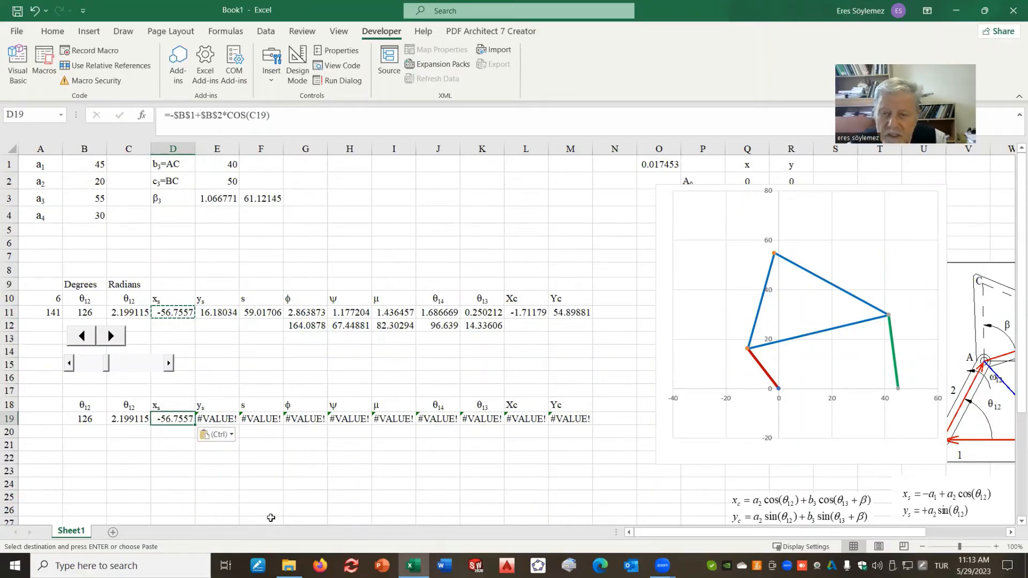
pyautogui.click(83, 419)
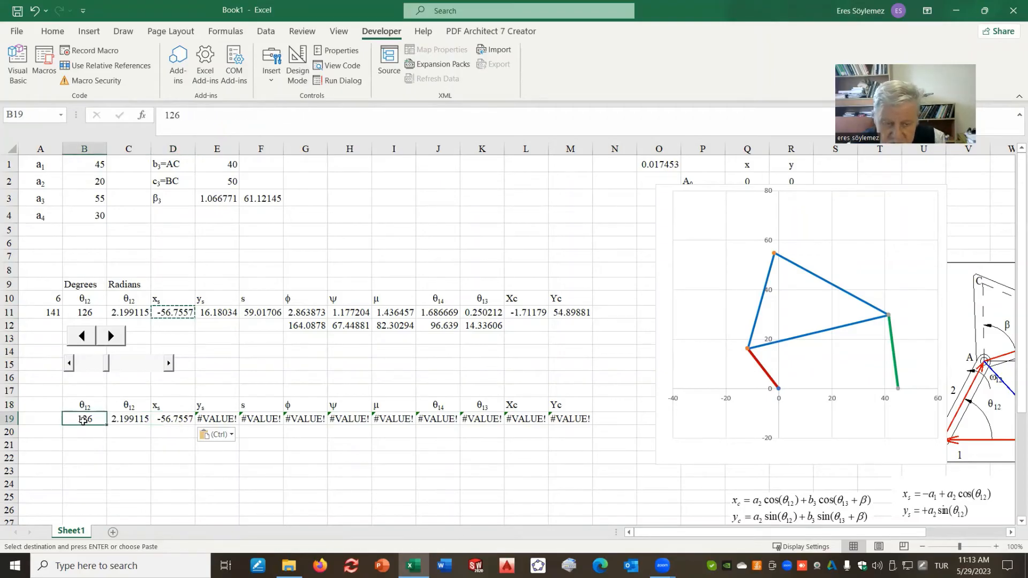
# - Make the reference to B2 absolute in the ys formula in E11, giving =$B$2*SIN(C11)
pyautogui.click(214, 312)
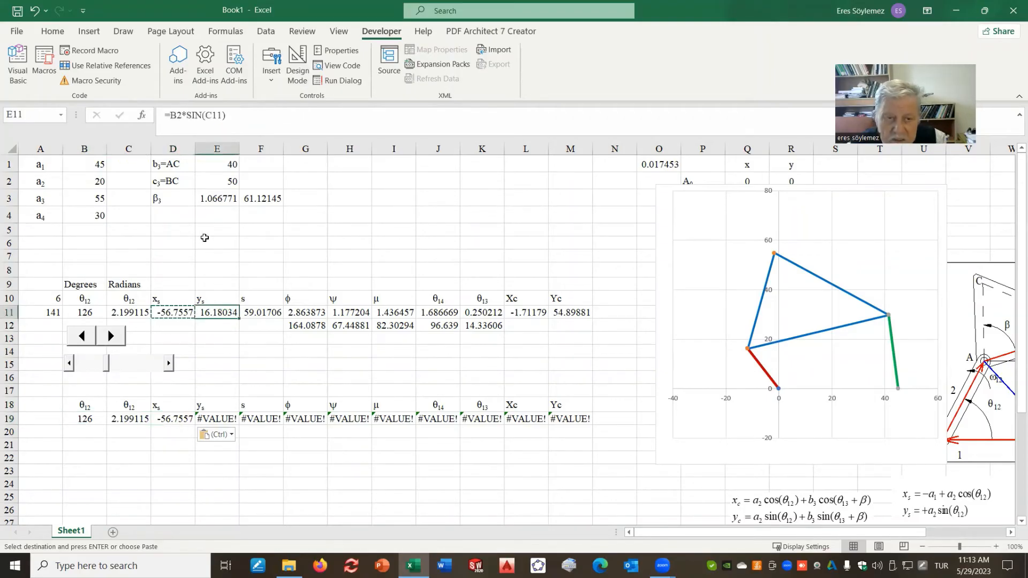
pyautogui.click(182, 115)
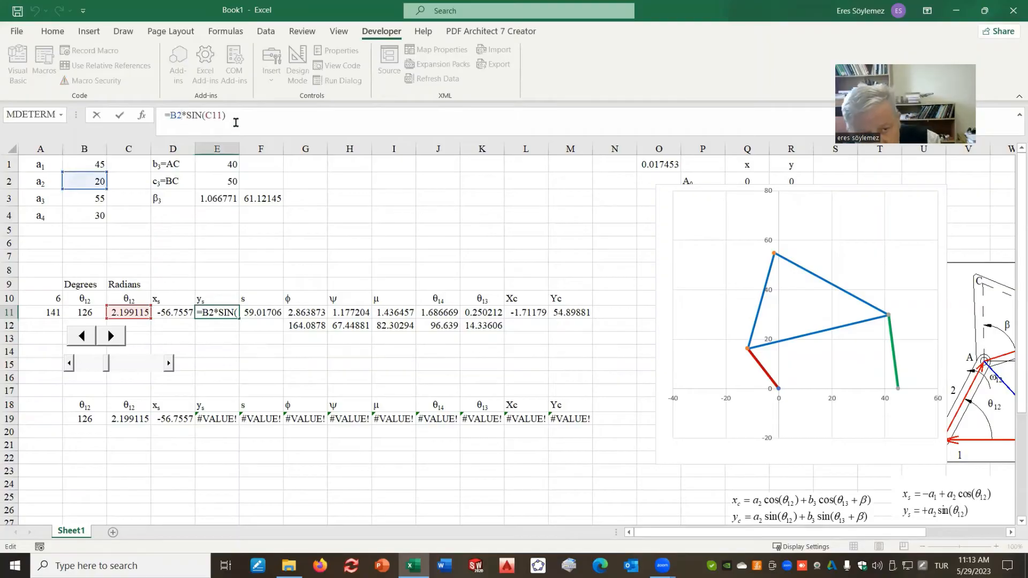
pyautogui.press('F4')
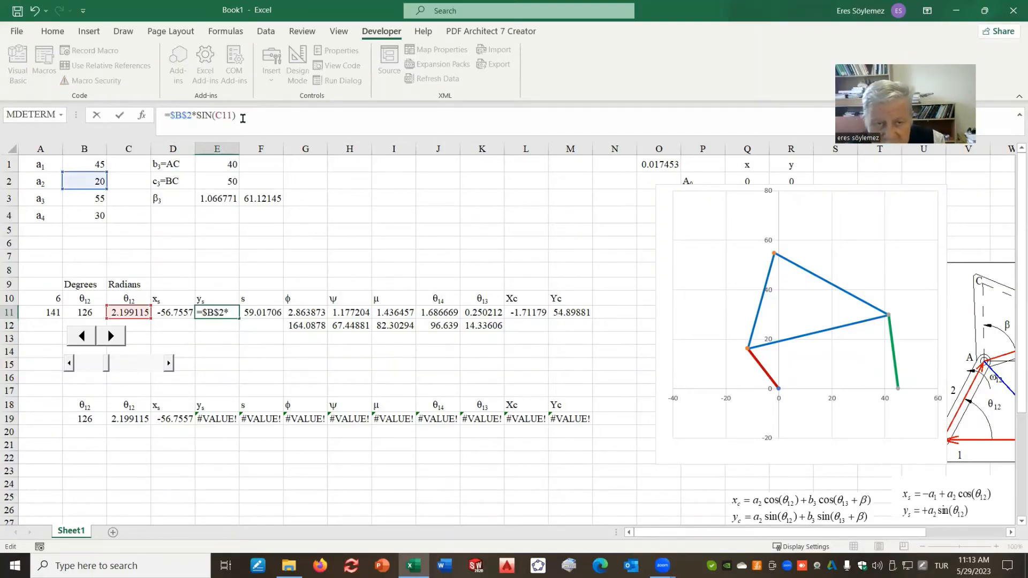
pyautogui.click(247, 117)
pyautogui.press('Return')
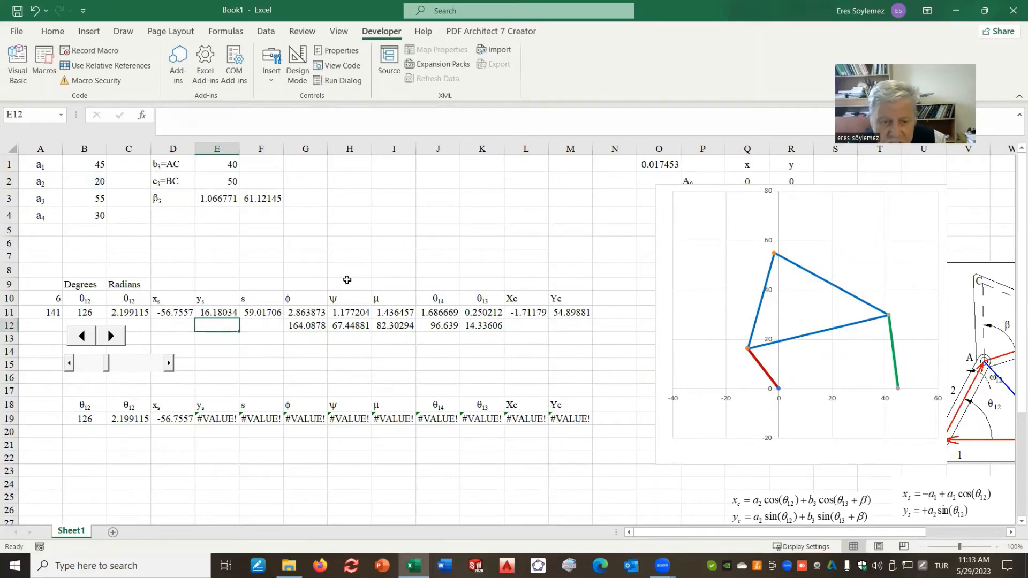
# - Check the s and ϕ formulas in row 11, and make every B3 and B4 reference absolute in the ψ formula in H11
pyautogui.click(273, 316)
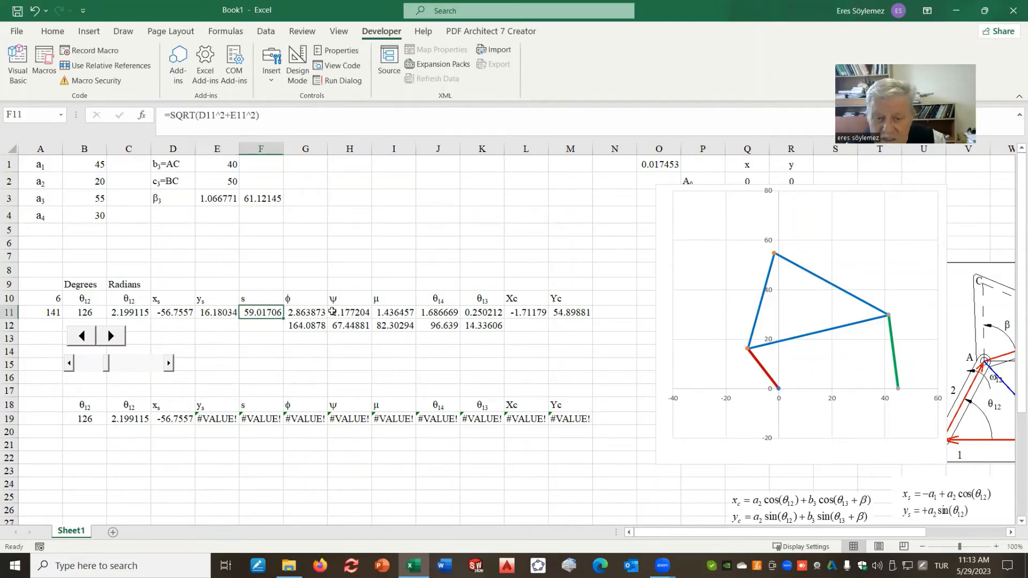
pyautogui.click(315, 316)
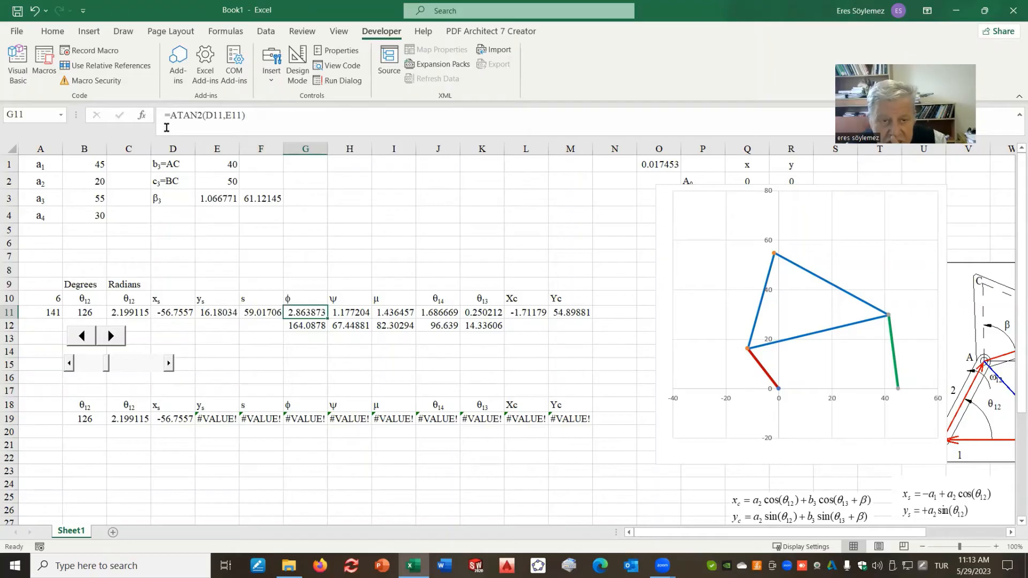
pyautogui.click(351, 313)
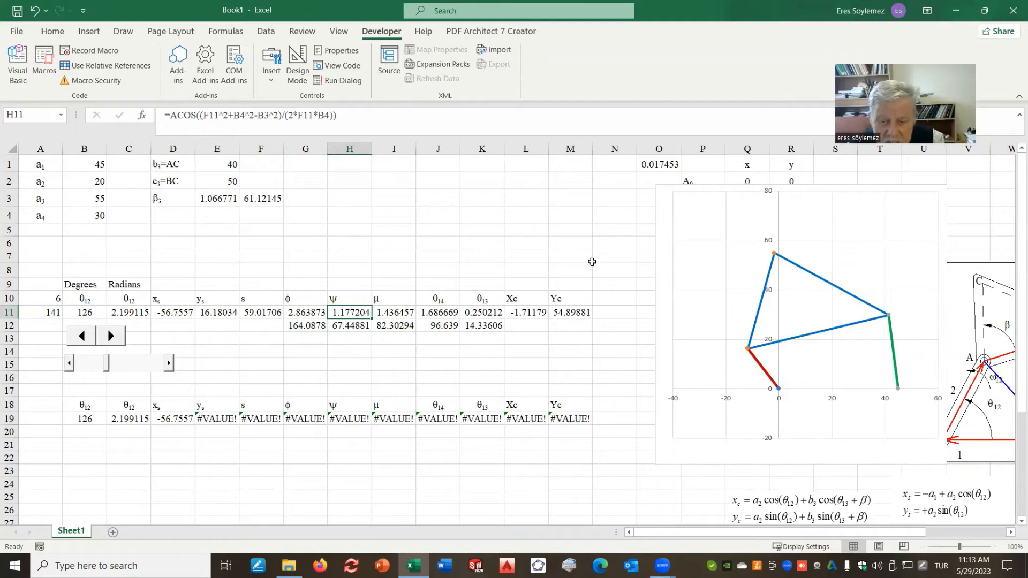
pyautogui.click(246, 114)
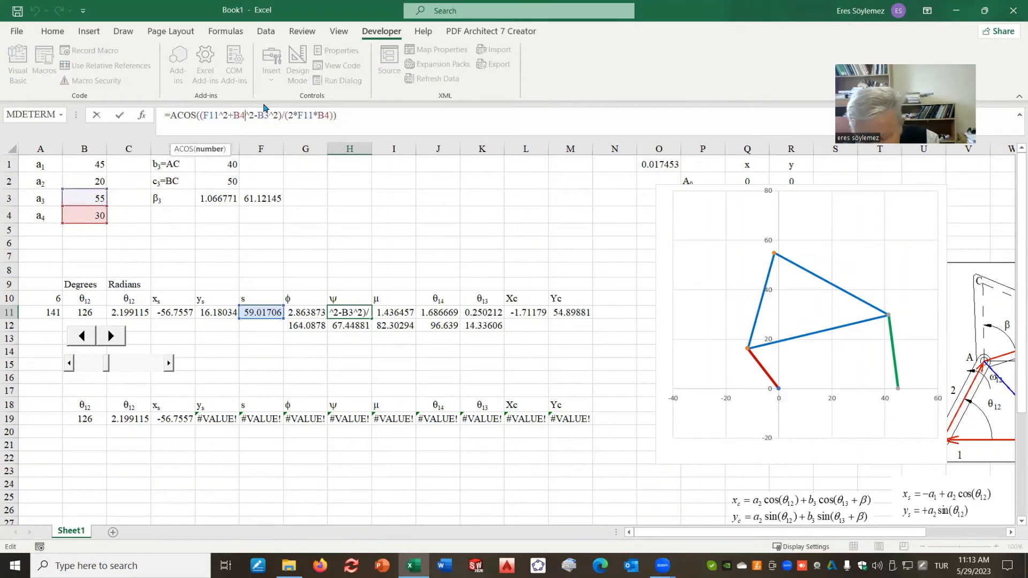
pyautogui.press('F4')
pyautogui.click(277, 115)
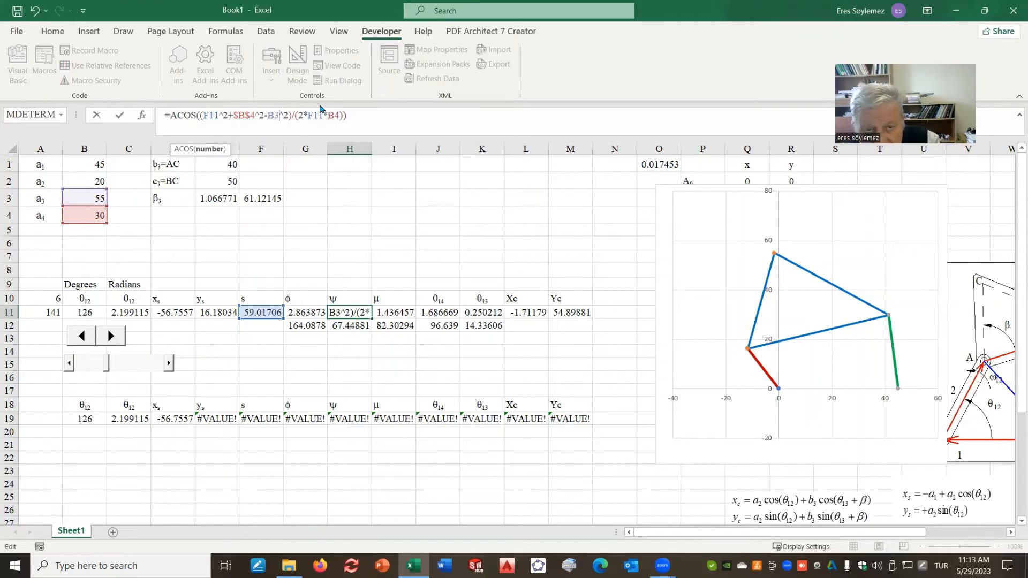
pyautogui.press('F4')
pyautogui.click(347, 114)
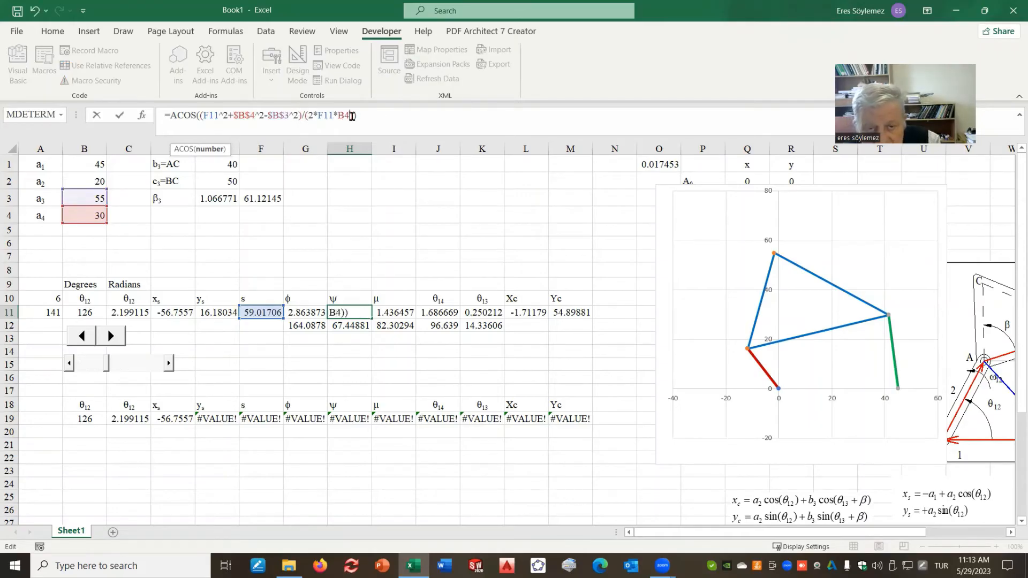
pyautogui.press('F4')
pyautogui.click(378, 119)
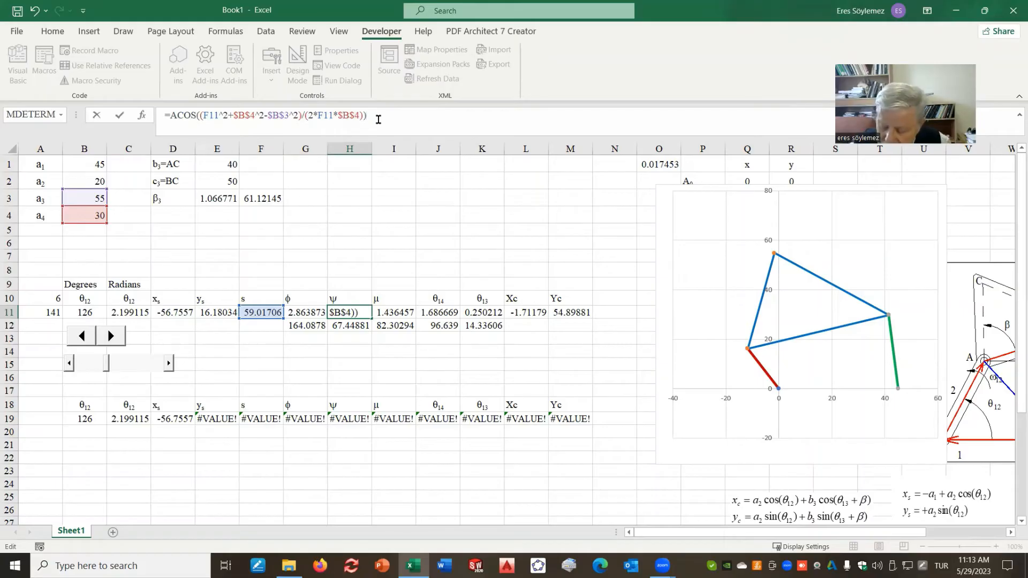
pyautogui.press('Return')
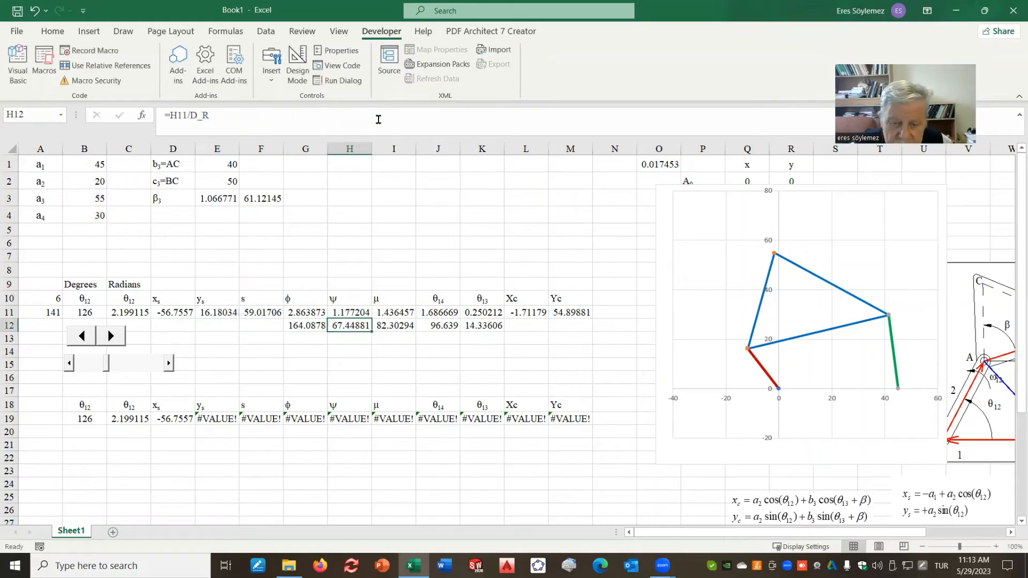
# - Make all references to B3 and B4 absolute in the μ formula in I11, leaving F11 relative
pyautogui.click(401, 324)
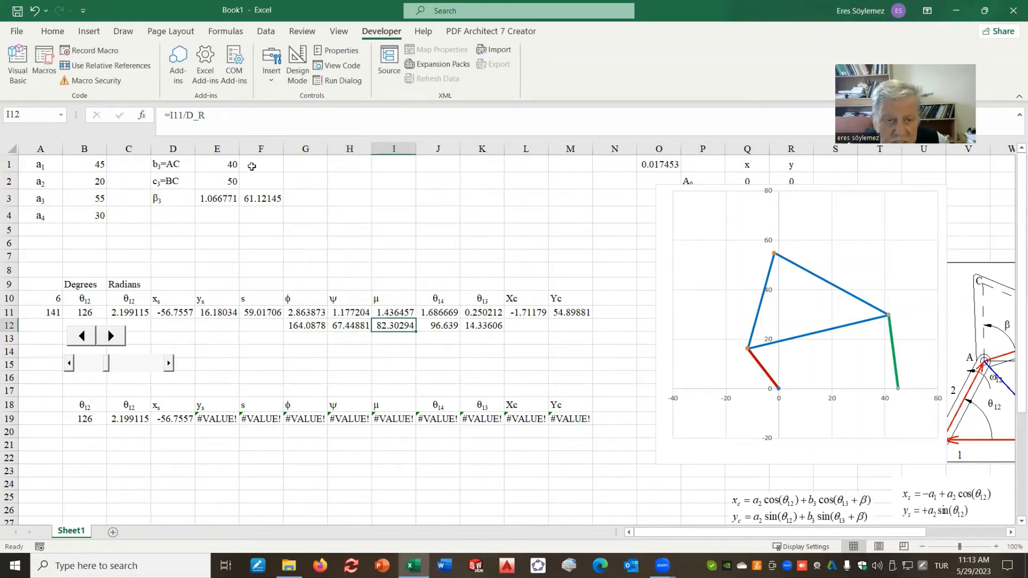
pyautogui.click(402, 315)
pyautogui.click(214, 116)
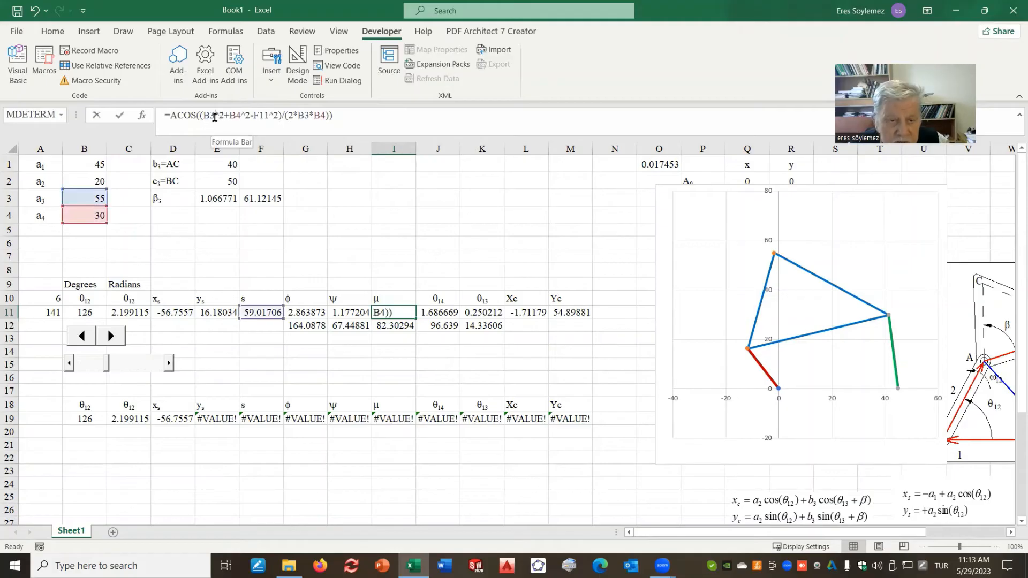
pyautogui.press('F4')
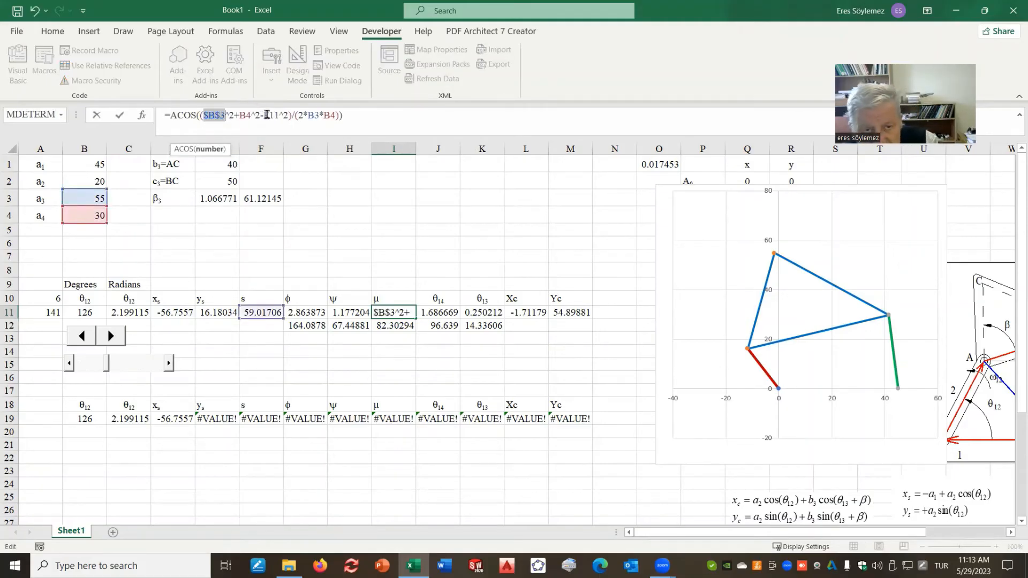
pyautogui.click(252, 114)
pyautogui.press('F4')
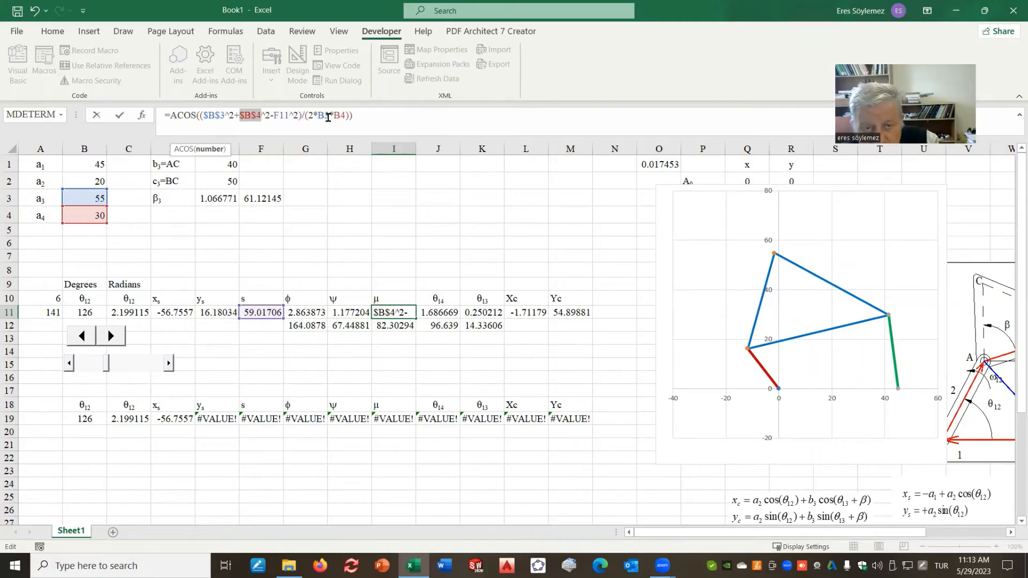
pyautogui.click(328, 116)
pyautogui.press('F4')
pyautogui.click(358, 115)
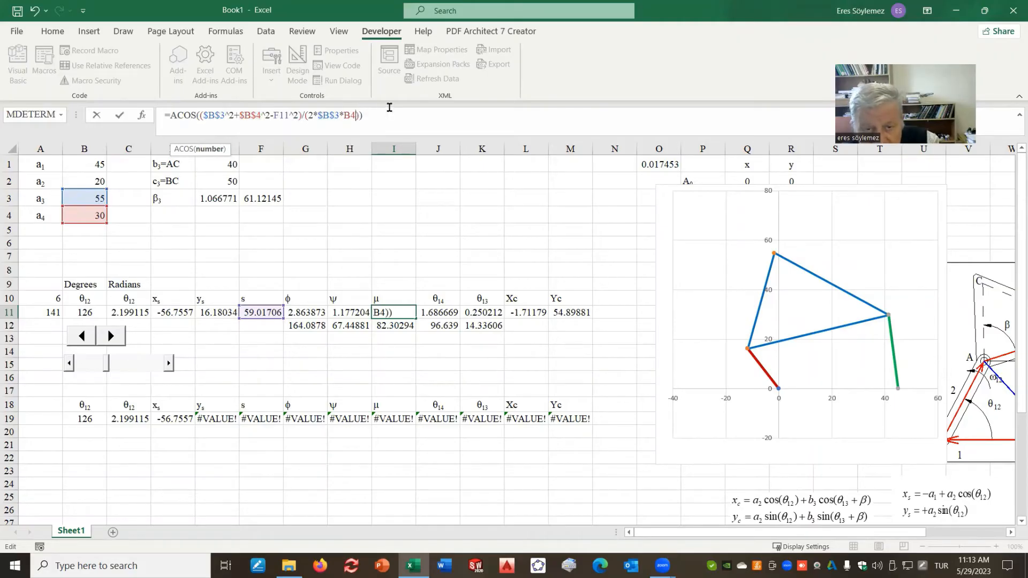
pyautogui.press('F4')
pyautogui.click(390, 115)
pyautogui.press('Return')
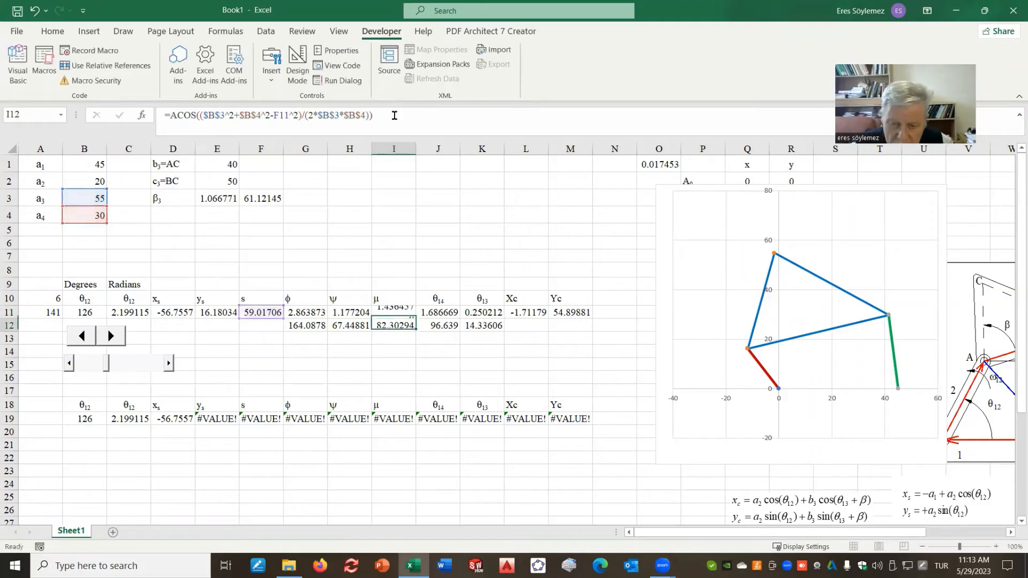
# - Check the θ14 and θ13 formulas in row 11, and make B2, E1 and E3 absolute in the Xc formula in L11
pyautogui.click(451, 311)
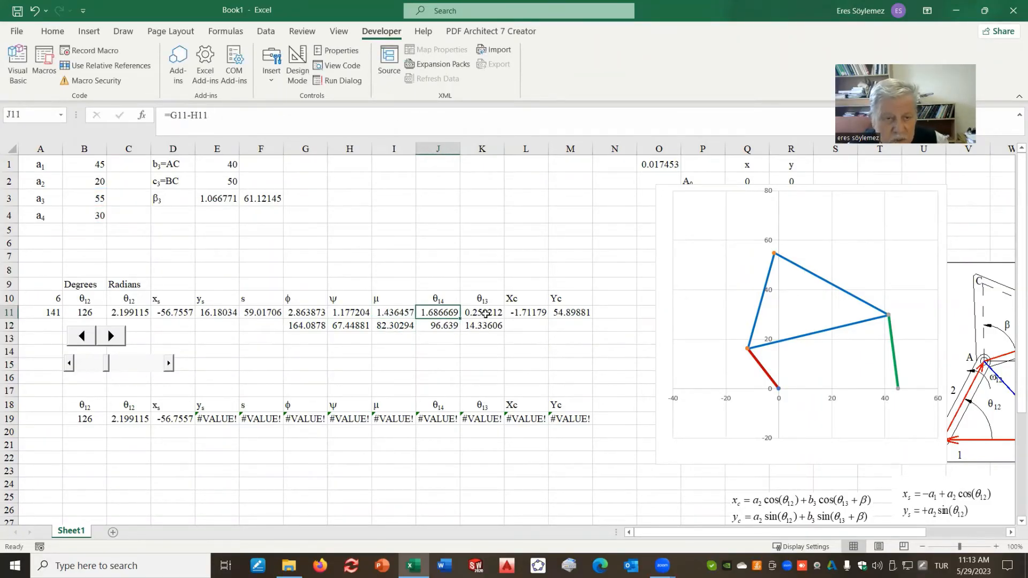
pyautogui.click(486, 314)
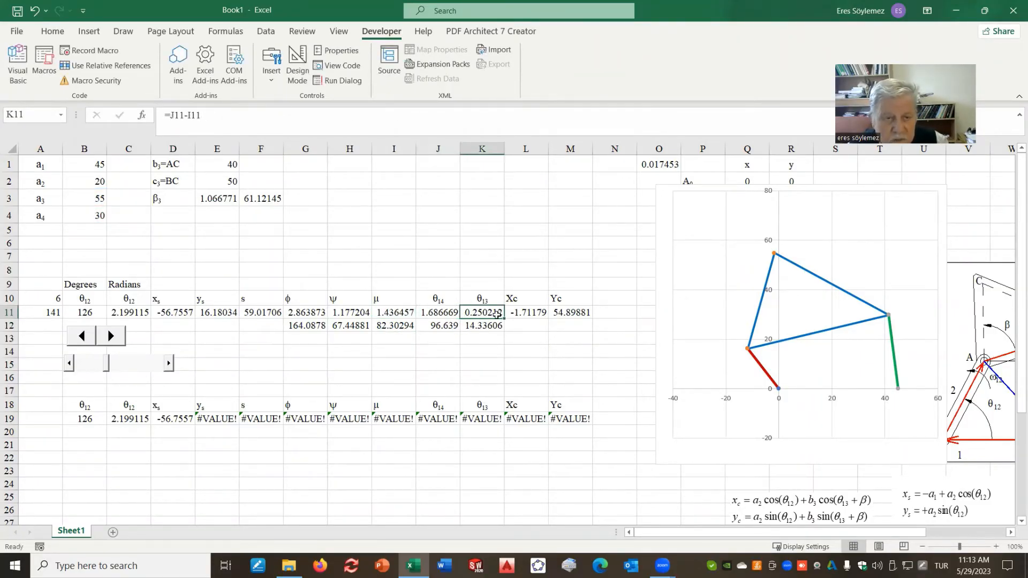
pyautogui.click(536, 313)
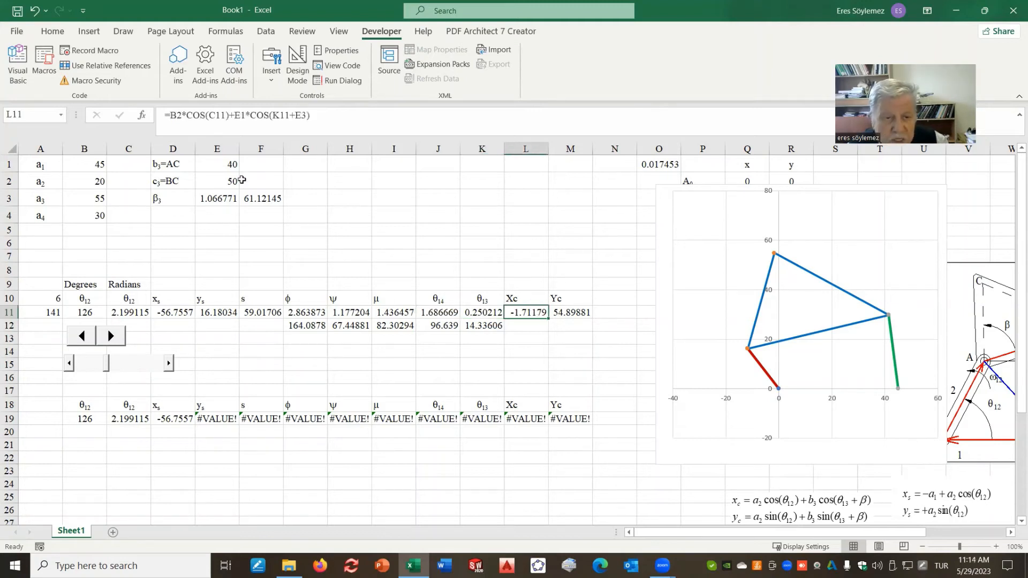
pyautogui.click(193, 115)
pyautogui.click(182, 115)
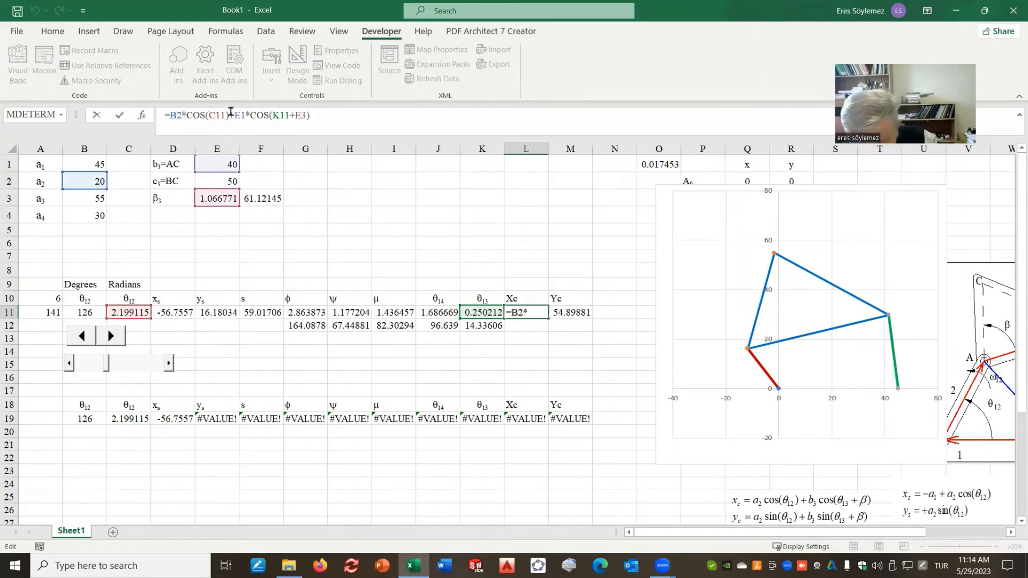
pyautogui.press('F4')
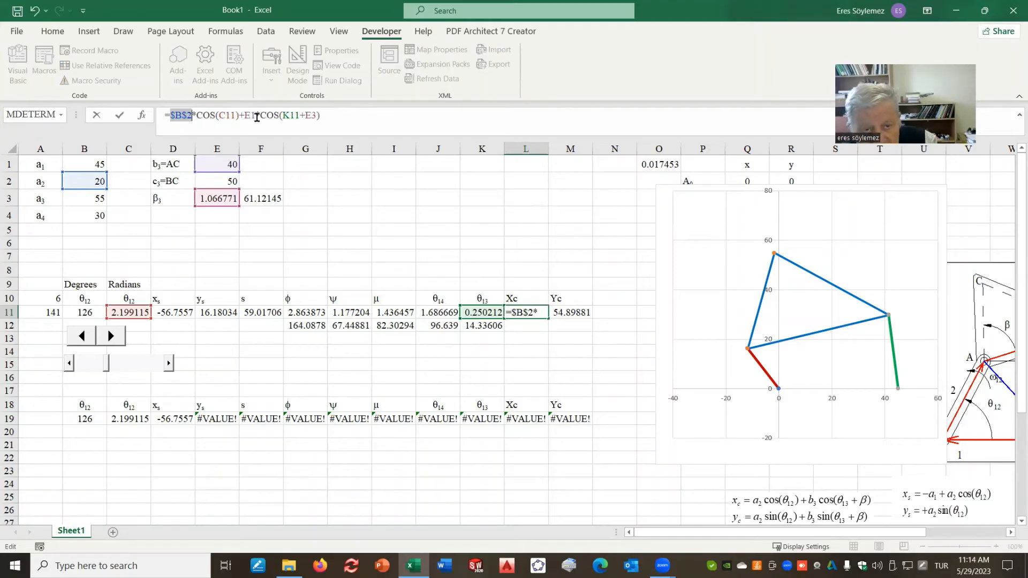
pyautogui.click(257, 115)
pyautogui.press('F4')
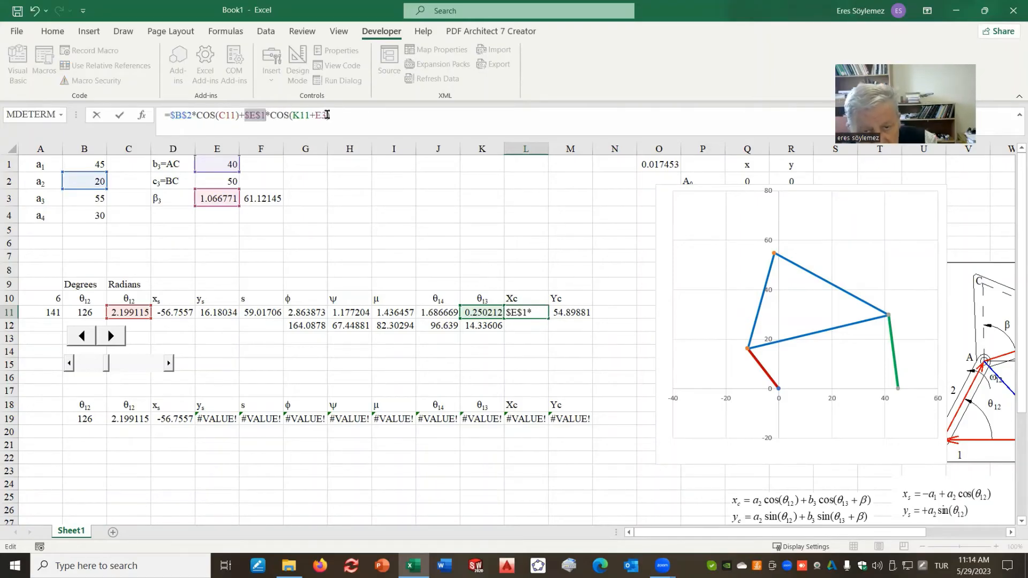
pyautogui.click(327, 114)
pyautogui.press('F4')
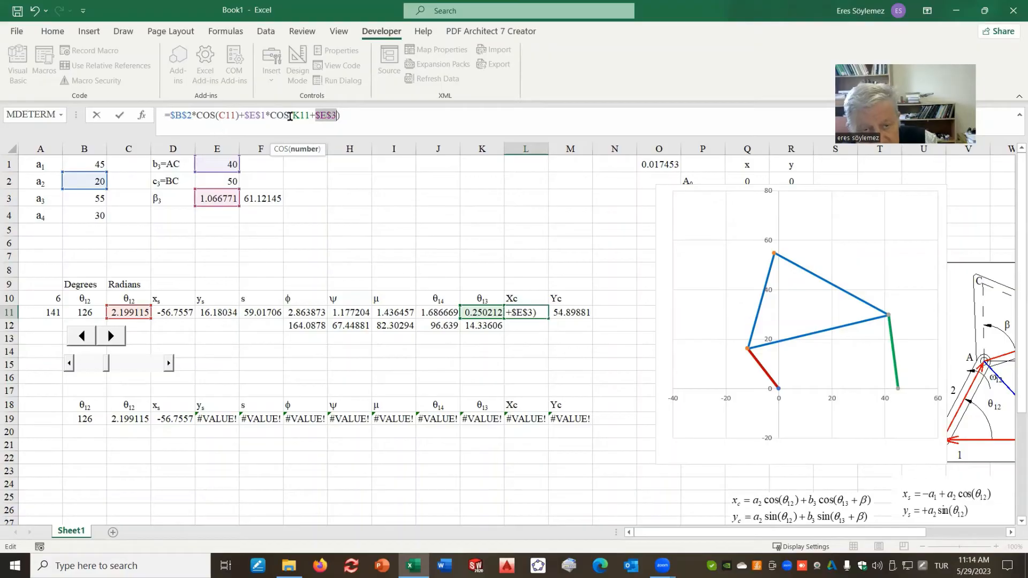
pyautogui.press('Return')
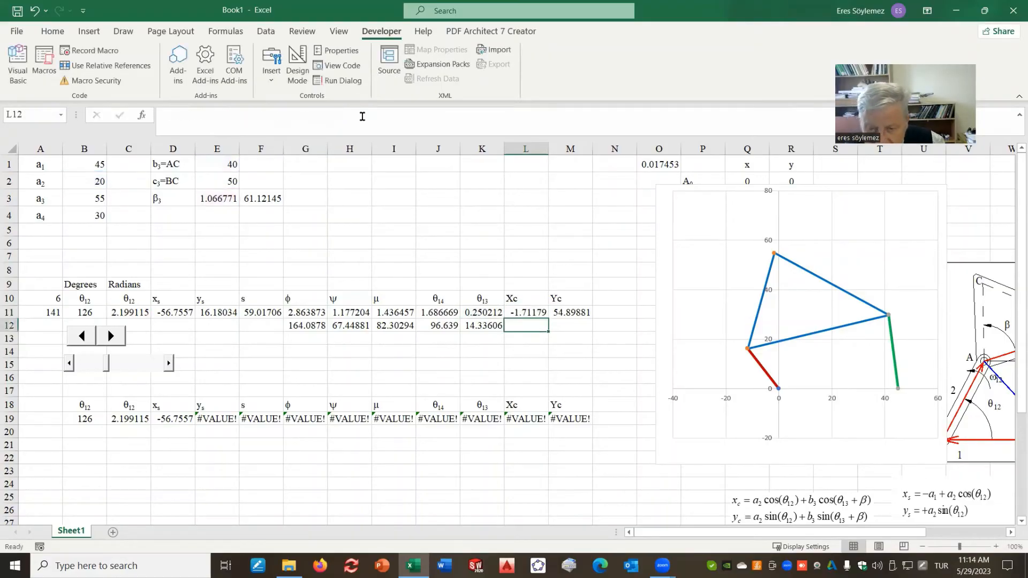
# - Make B2, E1 and E3 absolute in the Yc formula in M11, giving =$B$2*SIN(C11)+$E$1*SIN(K11+$E$3)
pyautogui.click(580, 314)
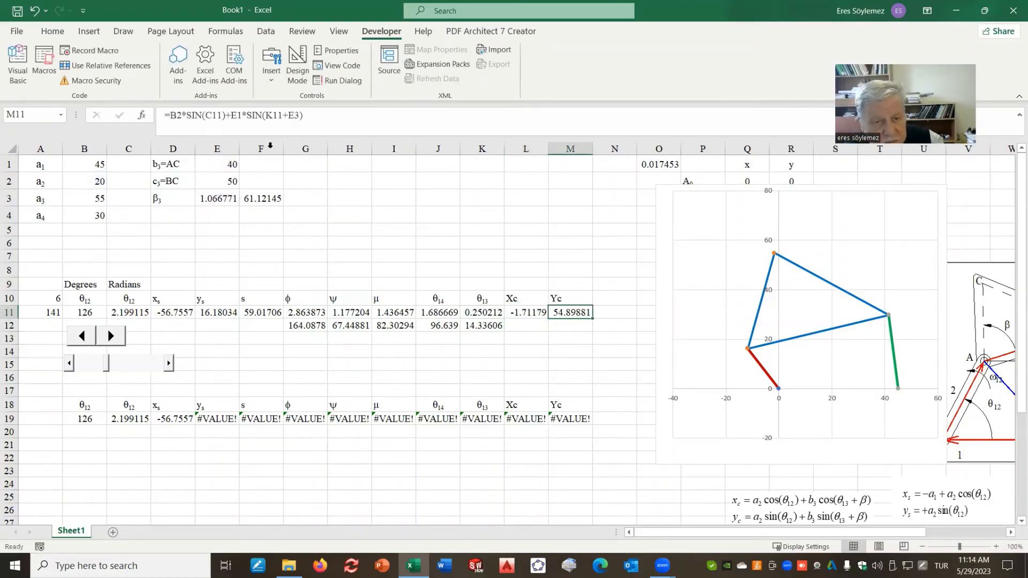
pyautogui.click(178, 116)
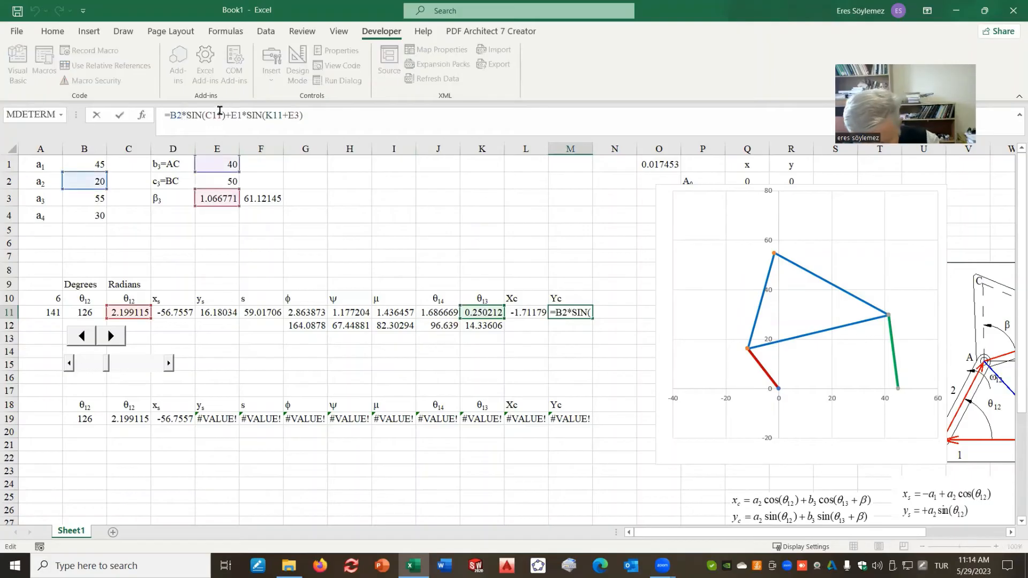
pyautogui.press('F4')
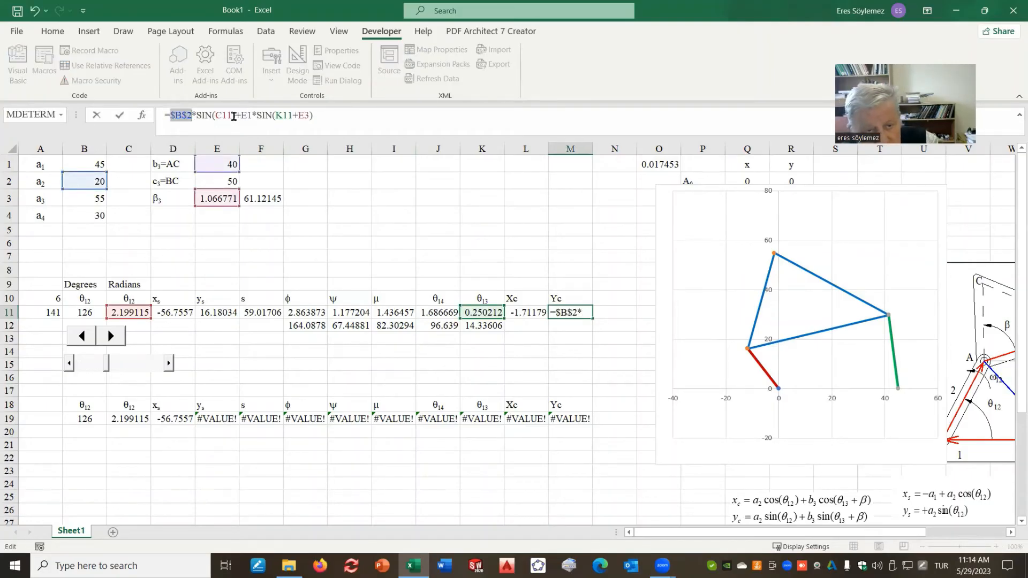
pyautogui.click(249, 116)
pyautogui.press('F4')
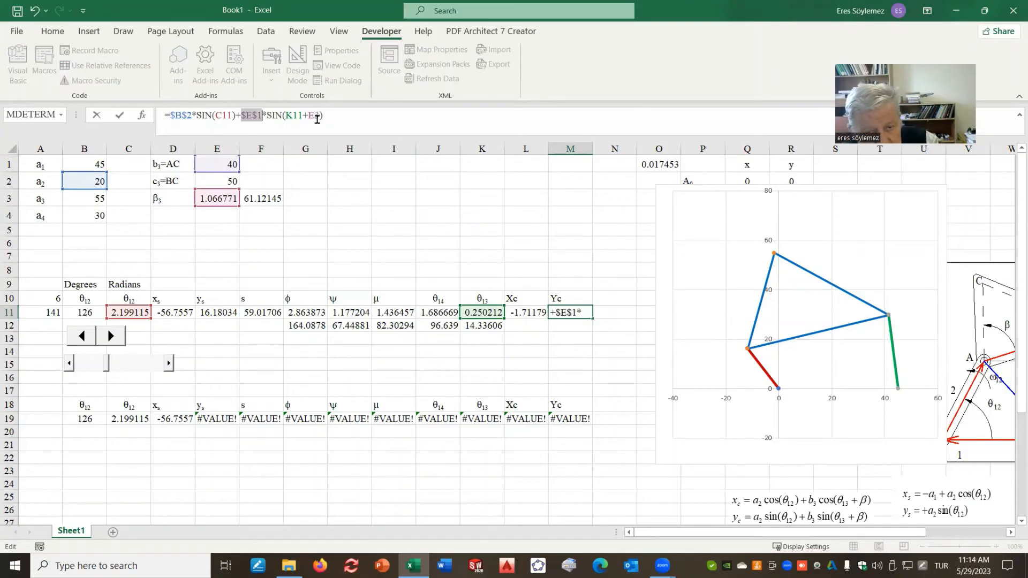
pyautogui.click(319, 115)
pyautogui.press('F4')
pyautogui.click(361, 115)
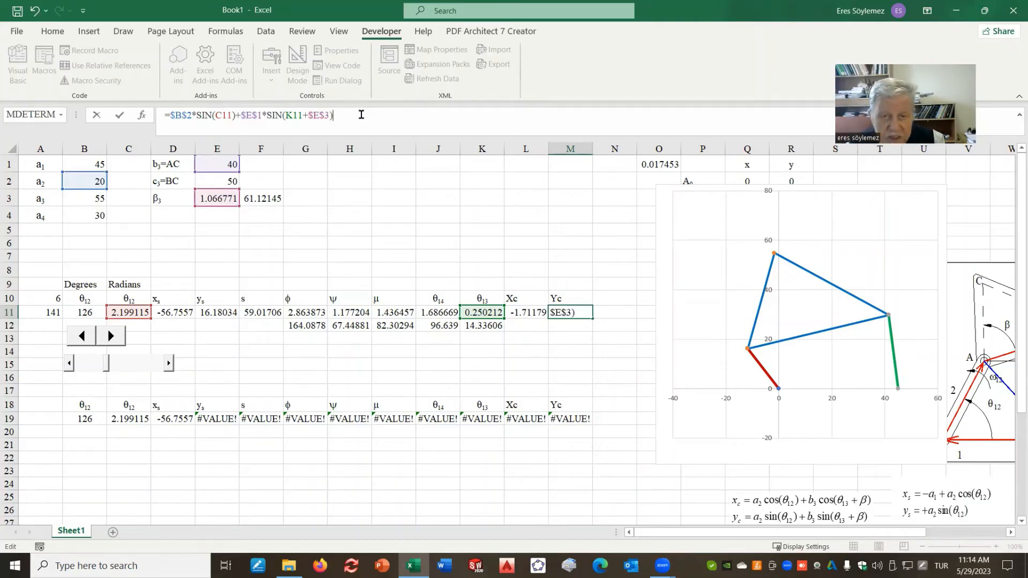
pyautogui.press('Return')
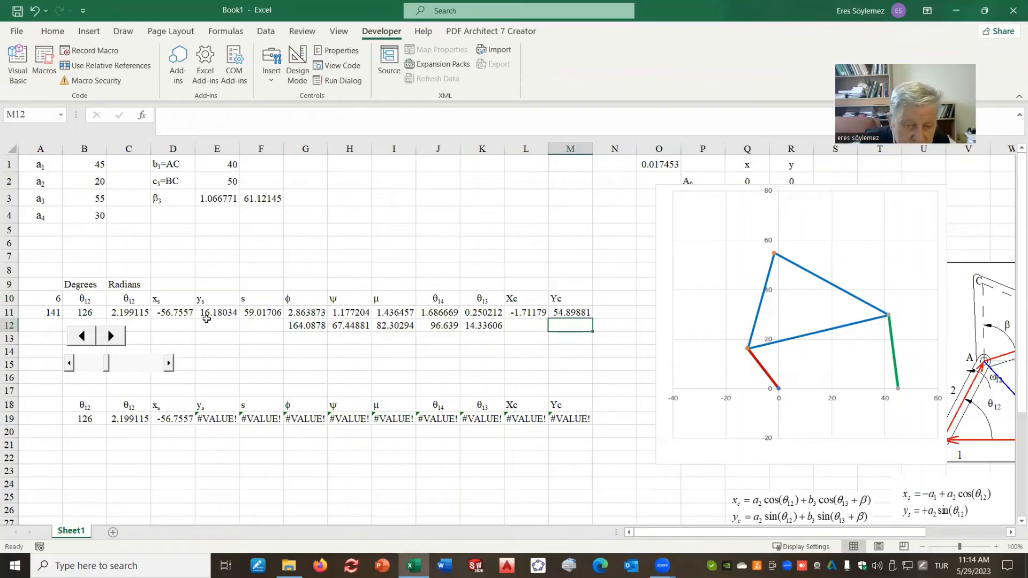
# - Copy the corrected formulas from E11:M11 into row 19 starting at E19, replacing the #VALUE! cells
pyautogui.moveTo(208, 316); pyautogui.dragTo(572, 313)
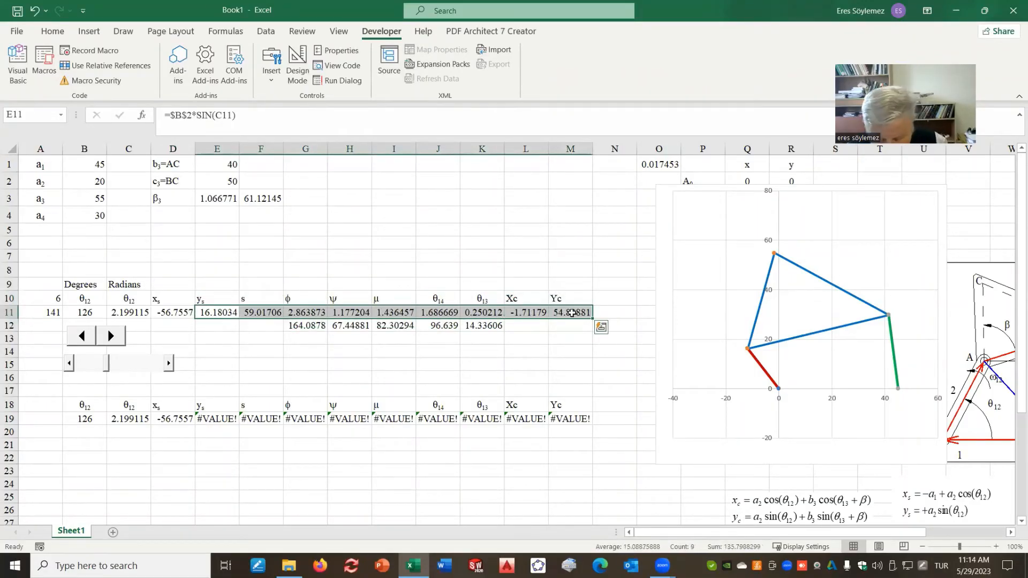
pyautogui.hotkey('ctrl', 'c')
pyautogui.click(236, 416)
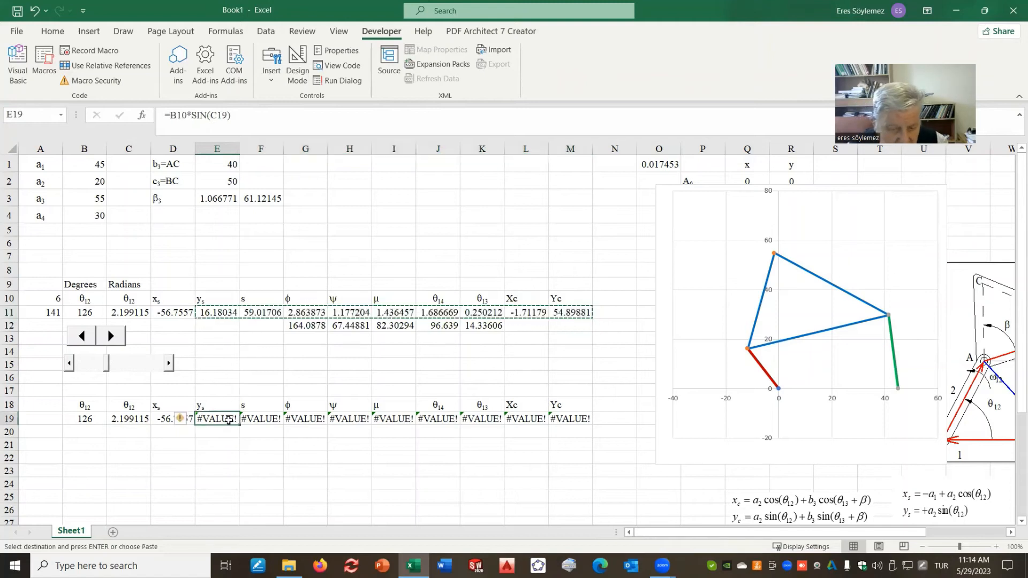
pyautogui.hotkey('ctrl', 'v')
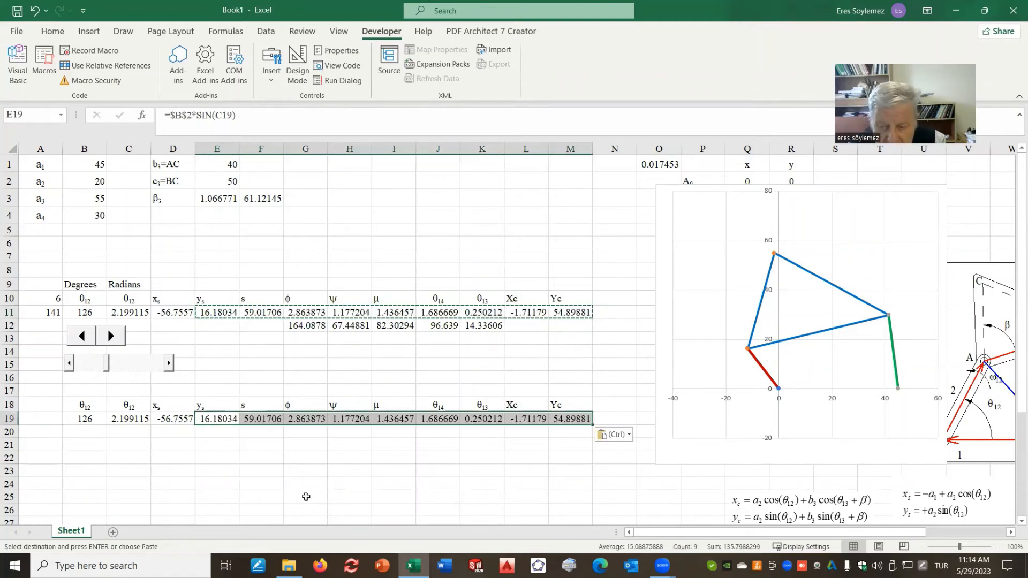
pyautogui.click(380, 495)
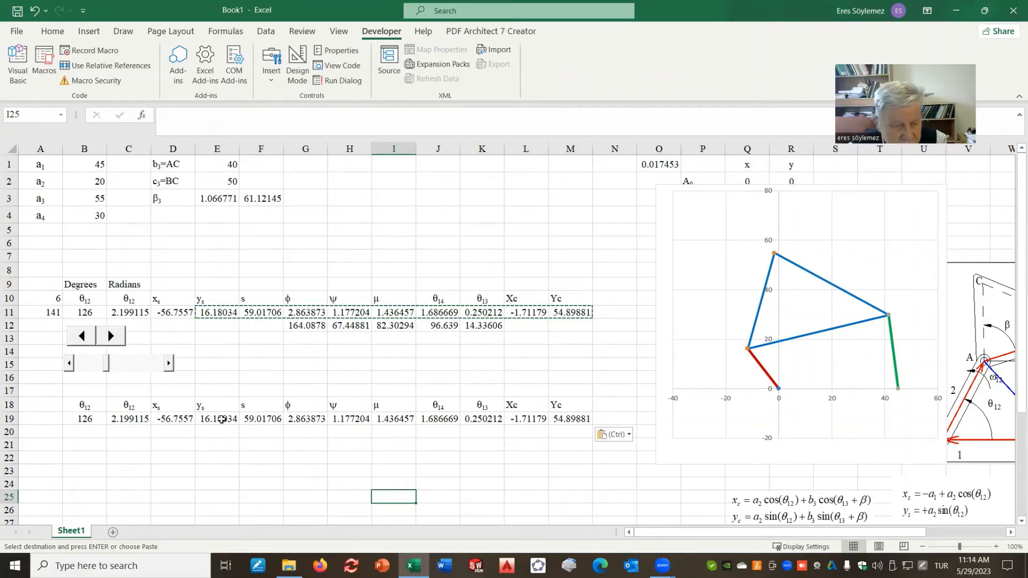
# - Test the row 19 formulas by setting the crank angle θ12 in B19 to 23
pyautogui.click(84, 423)
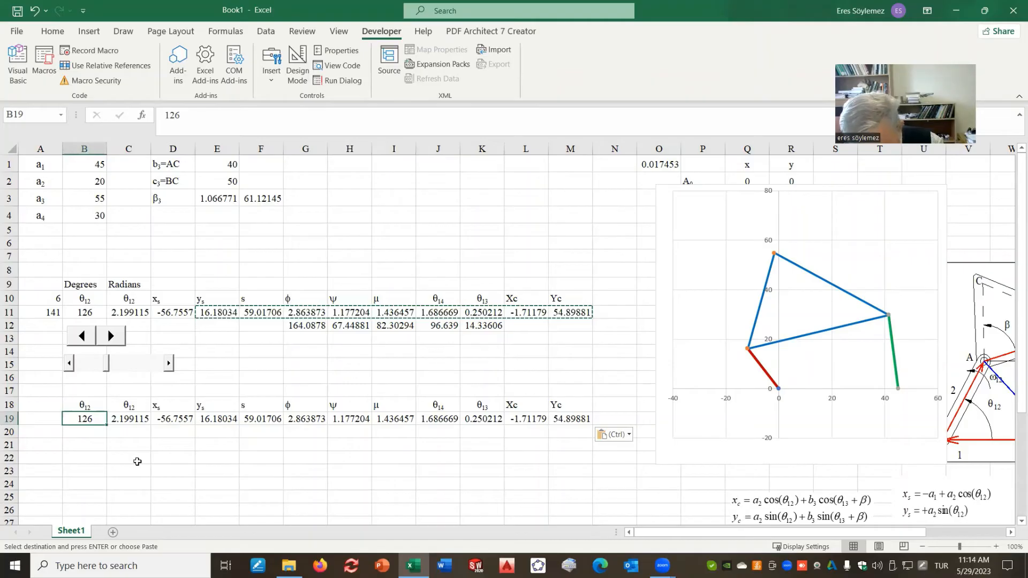
pyautogui.press('F2')
pyautogui.press('BackSpace')
pyautogui.press('BackSpace')
pyautogui.press('BackSpace')
pyautogui.write('23')
pyautogui.click(137, 459)
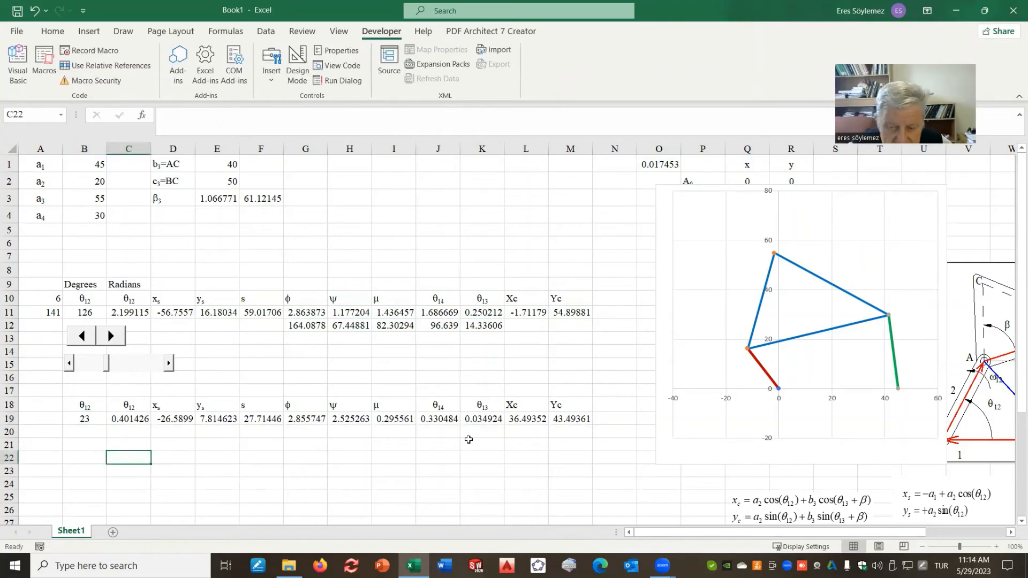
# - Step the row 11 crank angle down to 30 degrees and enter 30 in B19 to compare the two rows
pyautogui.click(97, 316)
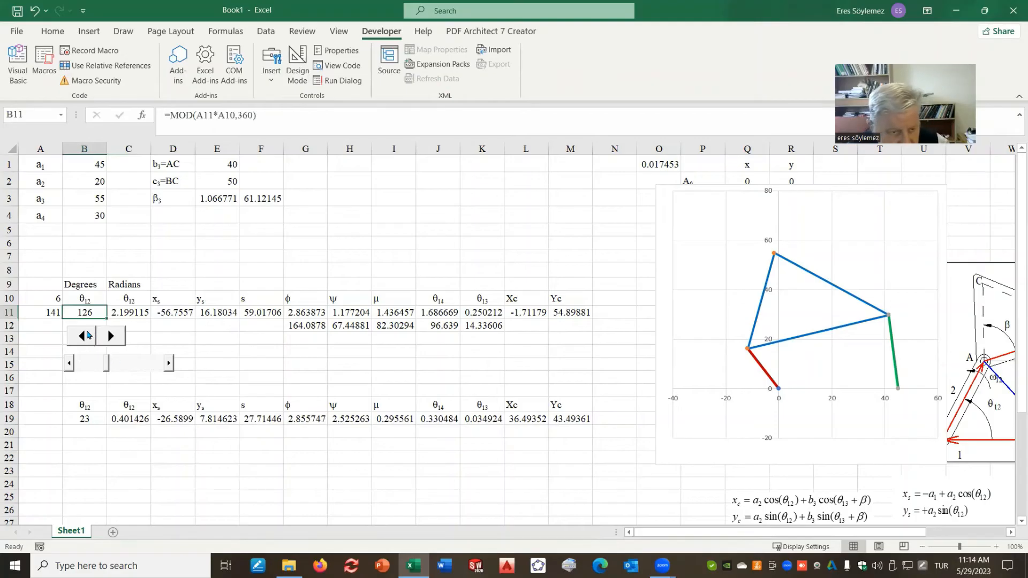
pyautogui.moveTo(89, 335); pyautogui.dragTo(94, 336)
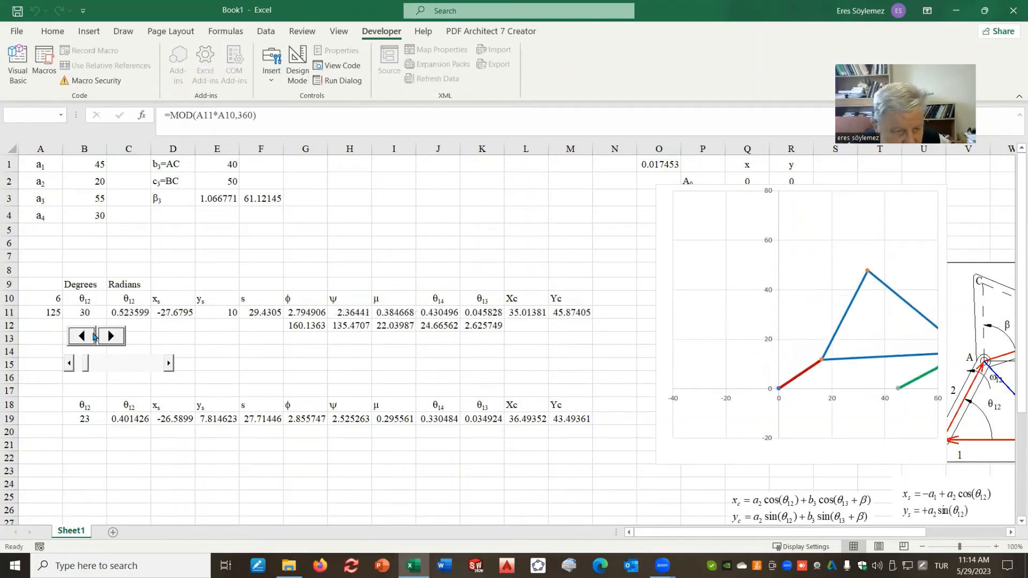
pyautogui.click(86, 421)
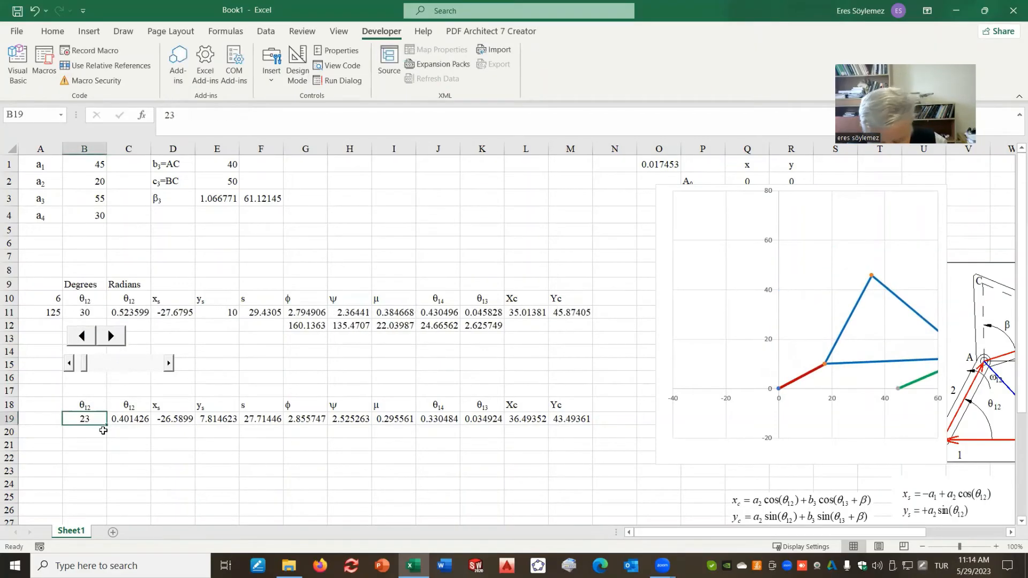
pyautogui.write('3')
pyautogui.press('Return')
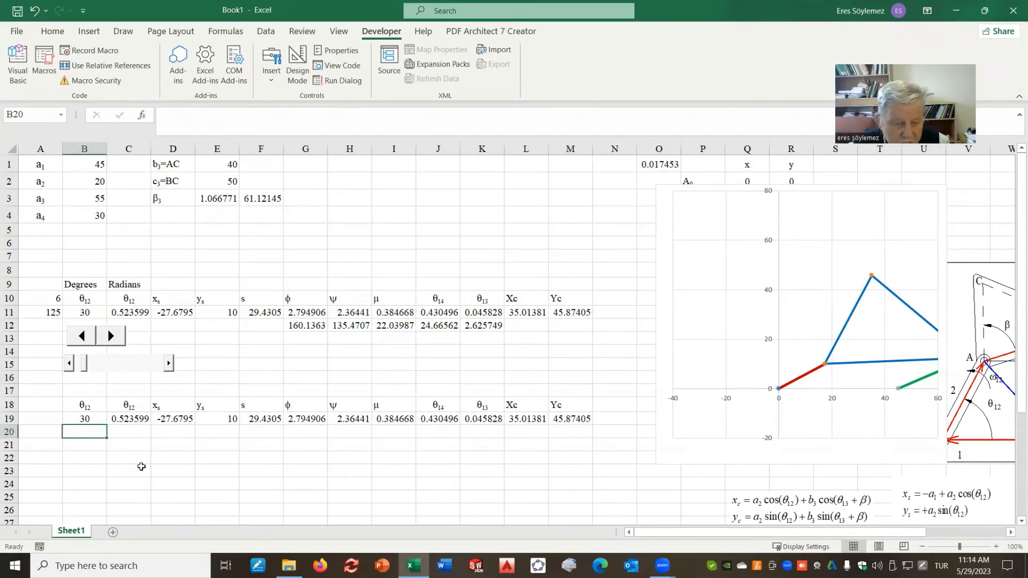
# - Enter the crank angles 0, 5, 10, 15 and 20 in cells B19 to B23
pyautogui.click(80, 421)
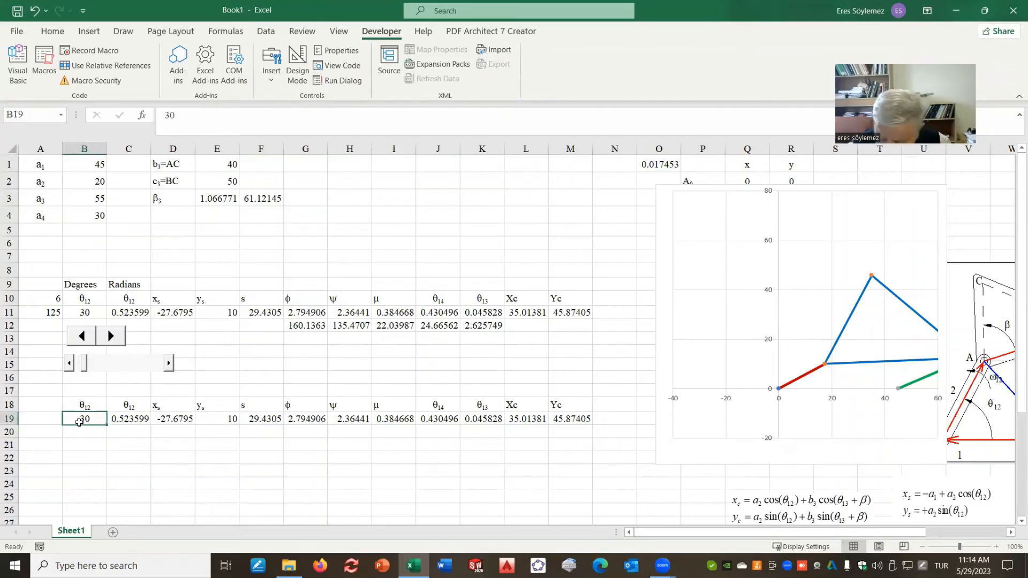
pyautogui.write('0')
pyautogui.press('Return')
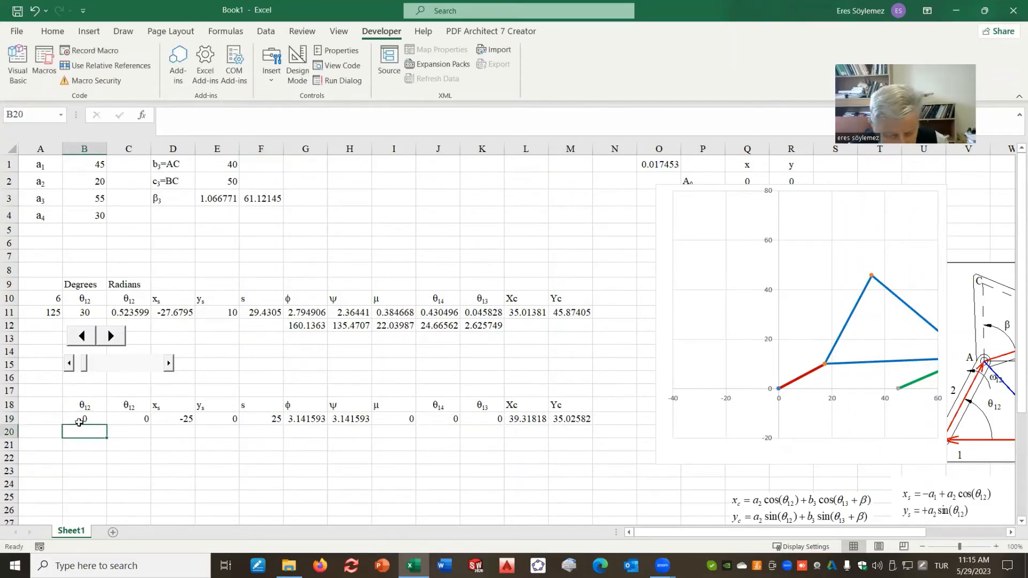
pyautogui.write('5')
pyautogui.press('Return')
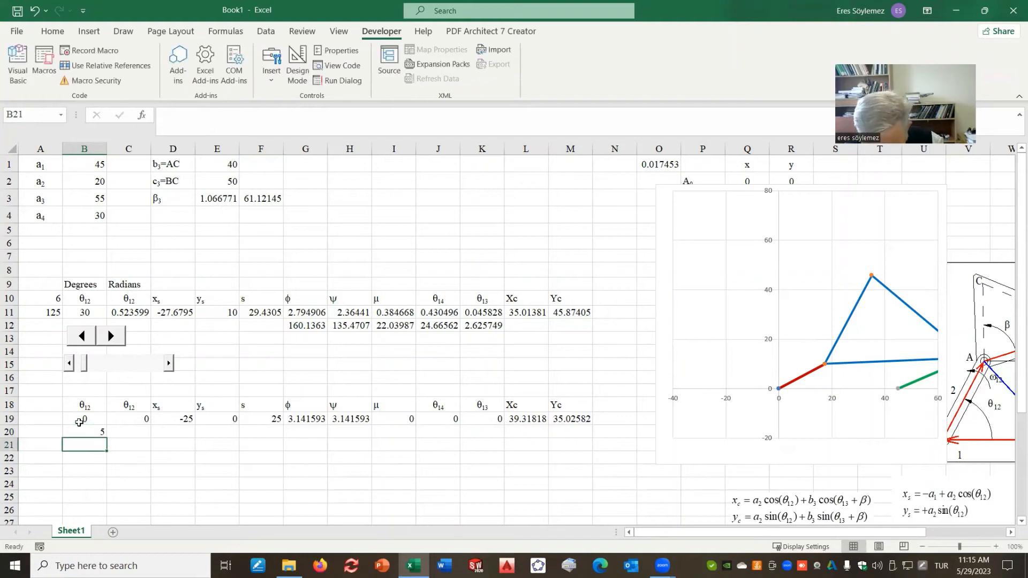
pyautogui.write('10')
pyautogui.press('Return')
pyautogui.write('15')
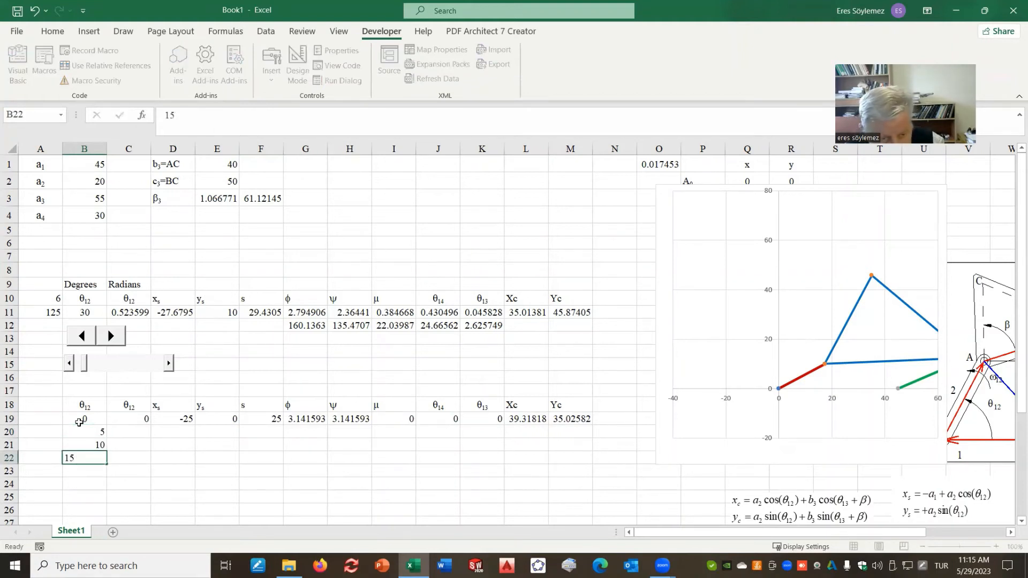
pyautogui.press('Return')
pyautogui.write('20')
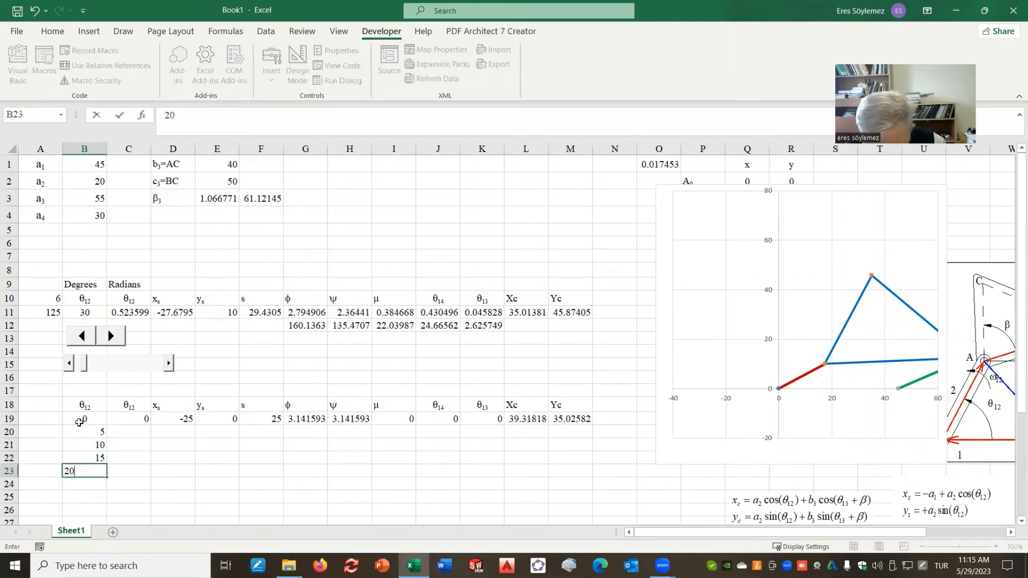
pyautogui.press('Return')
# - Centre the crank angles in B19:B23 and extend their 5-degree series down to B91
pyautogui.moveTo(79, 422); pyautogui.dragTo(86, 471)
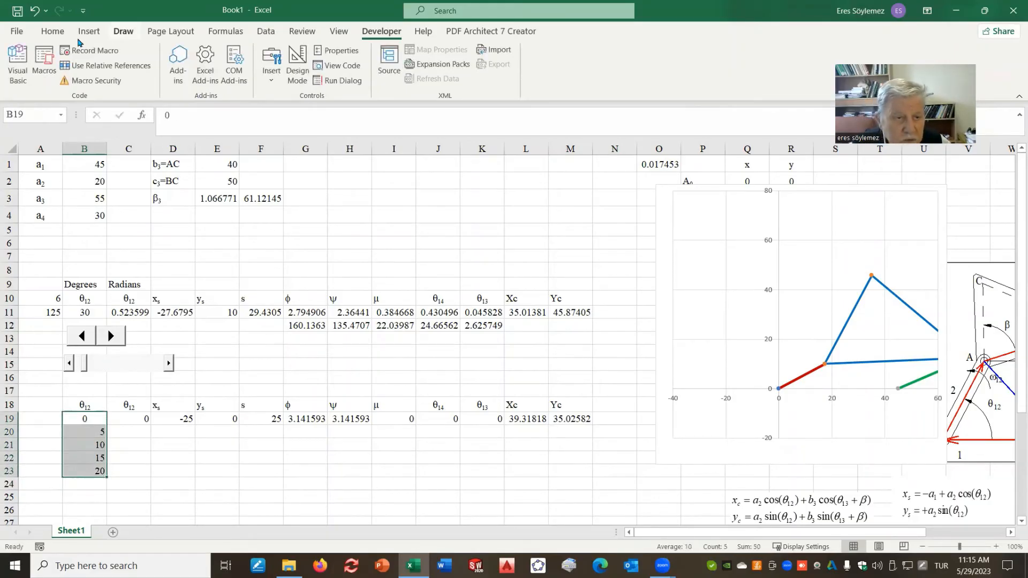
pyautogui.click(52, 31)
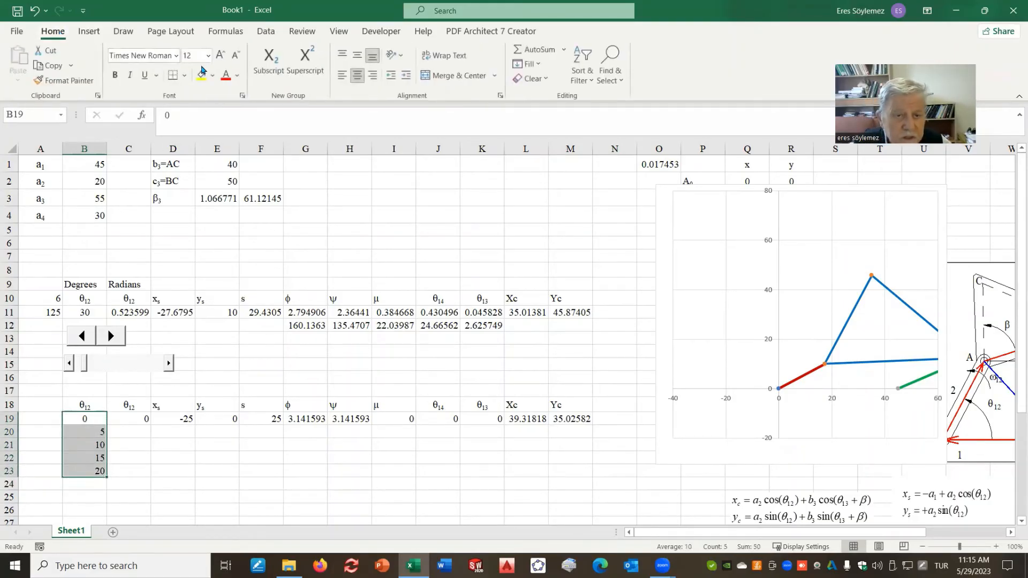
pyautogui.click(357, 75)
pyautogui.click(357, 75)
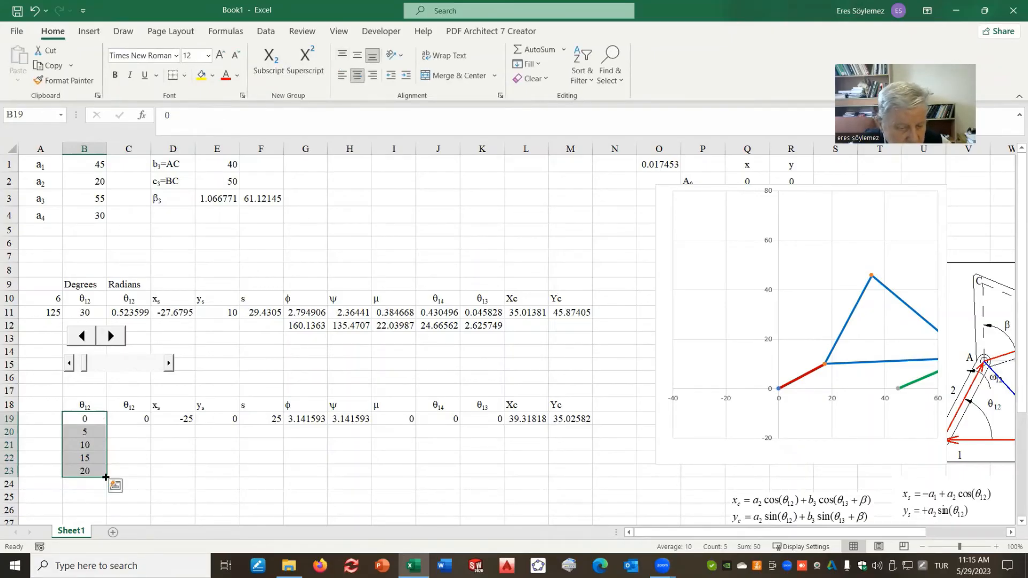
pyautogui.moveTo(105, 477); pyautogui.dragTo(106, 261)
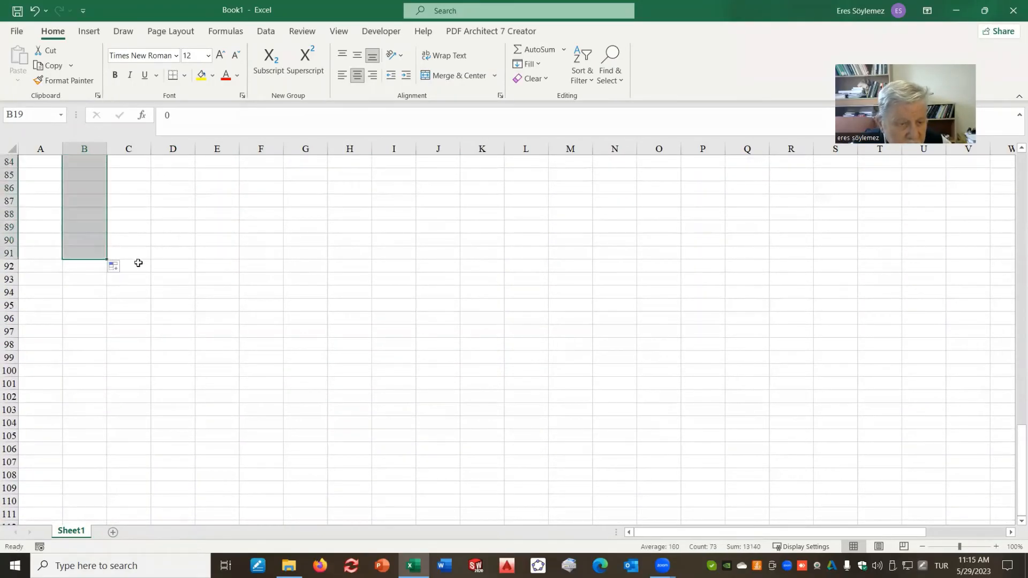
# - Fill the row 19 formulas in C19:M19 down alongside the whole crank-angle series
pyautogui.scroll(20, 115, 300)
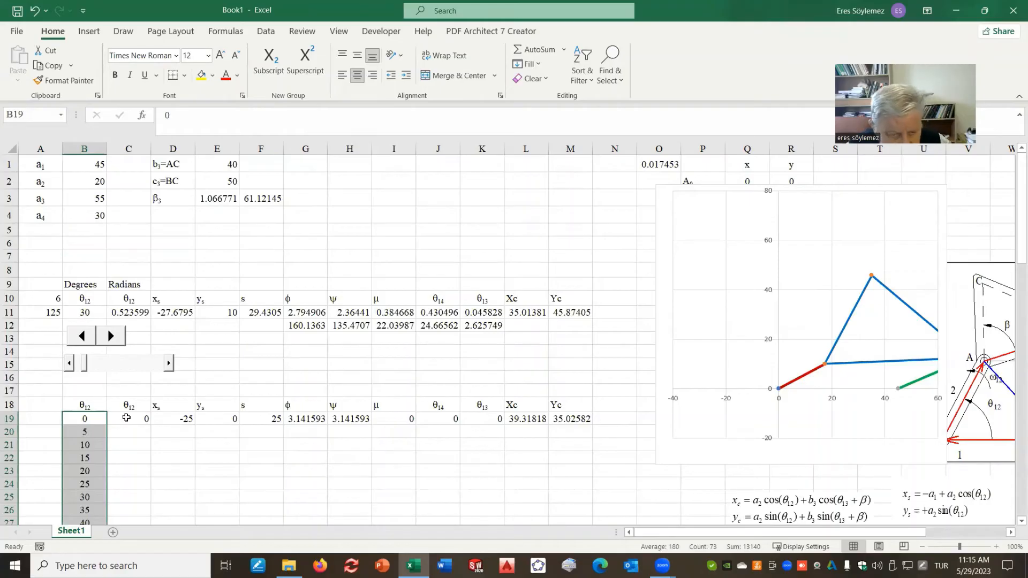
pyautogui.moveTo(126, 418); pyautogui.dragTo(550, 418)
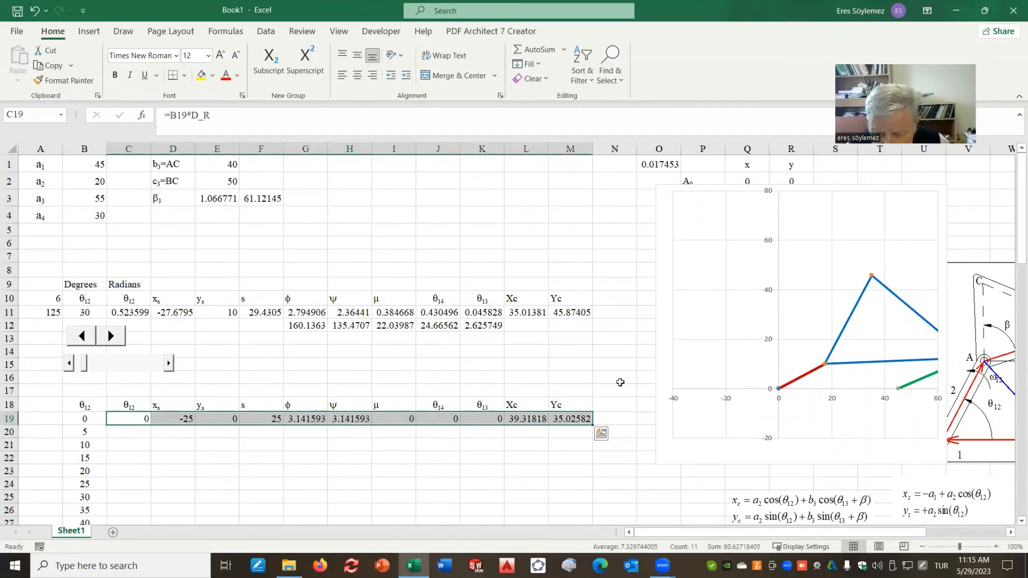
pyautogui.doubleClick(590, 425)
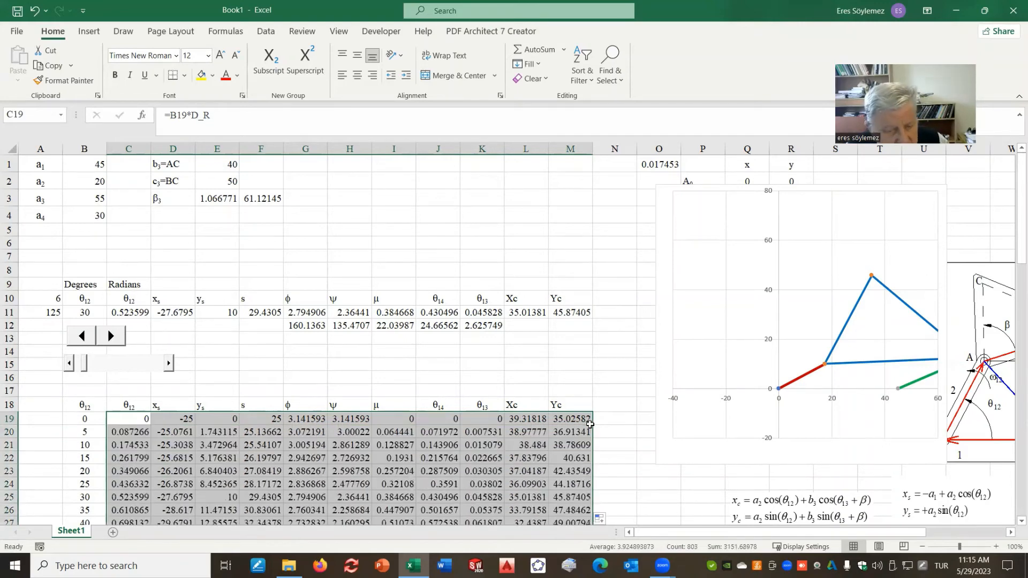
pyautogui.scroll(-6, 579, 408)
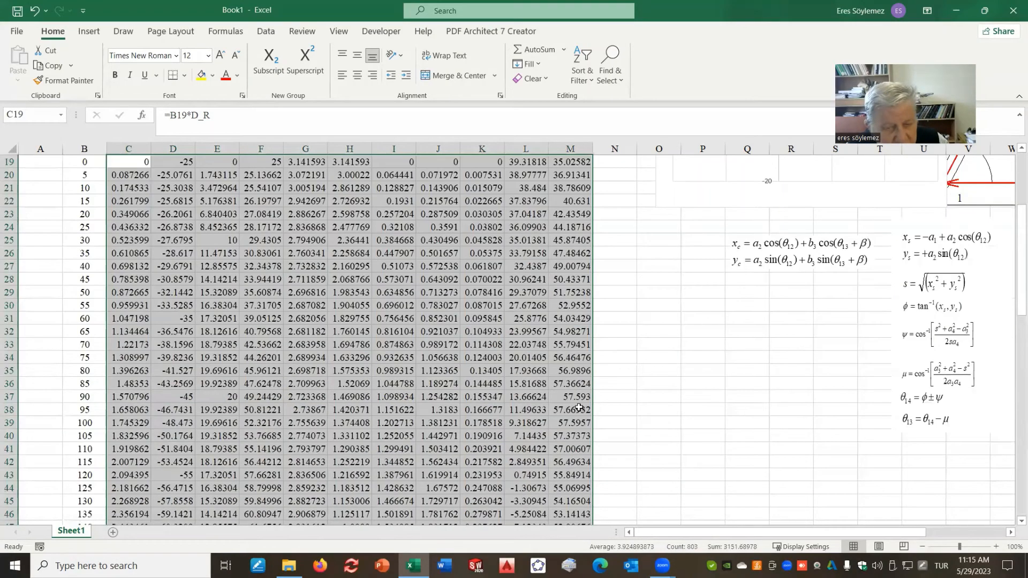
pyautogui.scroll(6, 579, 408)
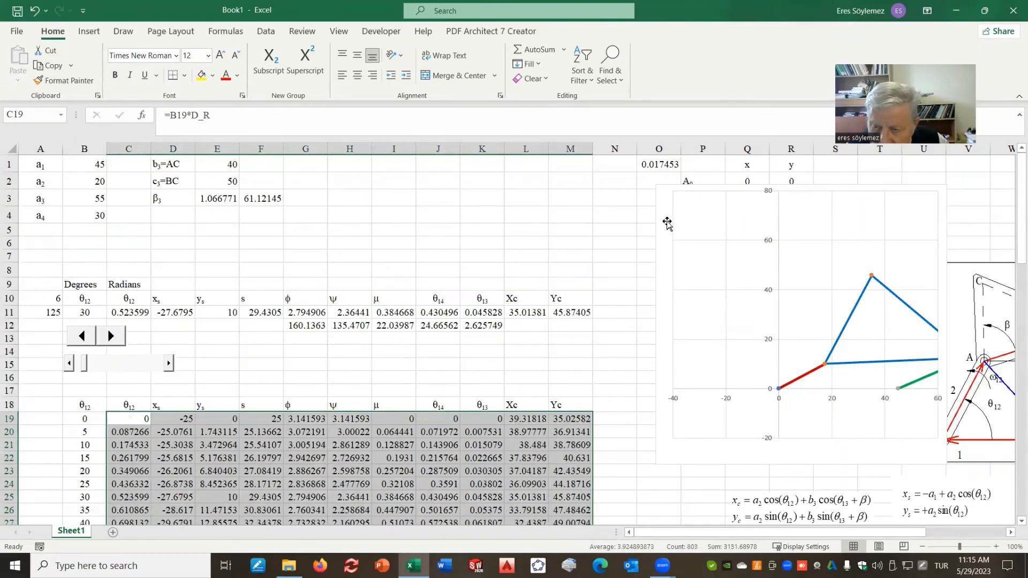
# - Move the linkage chart over columns D to J, and move the Xc and Yc headings from row 18 to L17:M17
pyautogui.moveTo(667, 223); pyautogui.dragTo(168, 240)
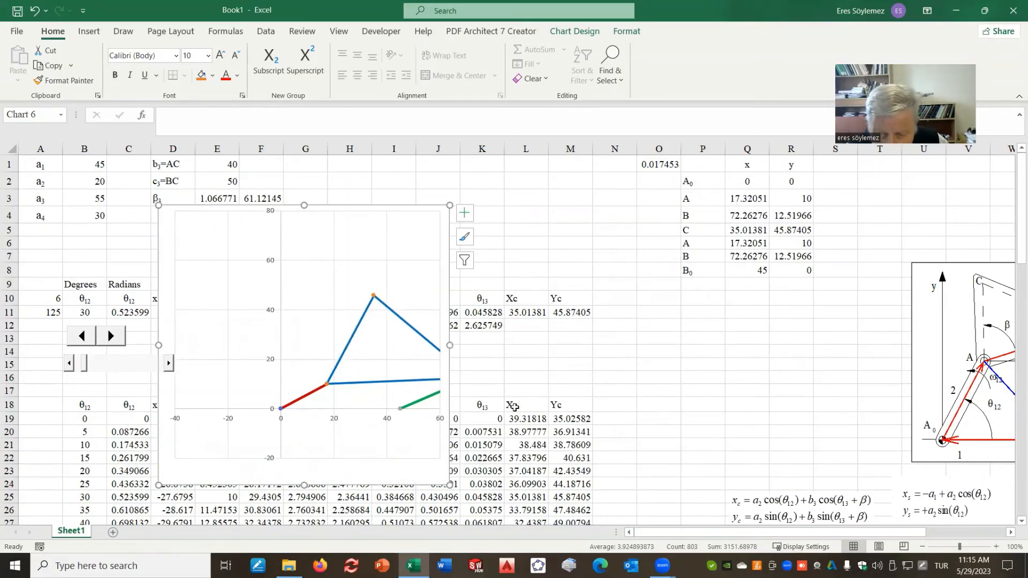
pyautogui.moveTo(514, 407); pyautogui.dragTo(578, 383)
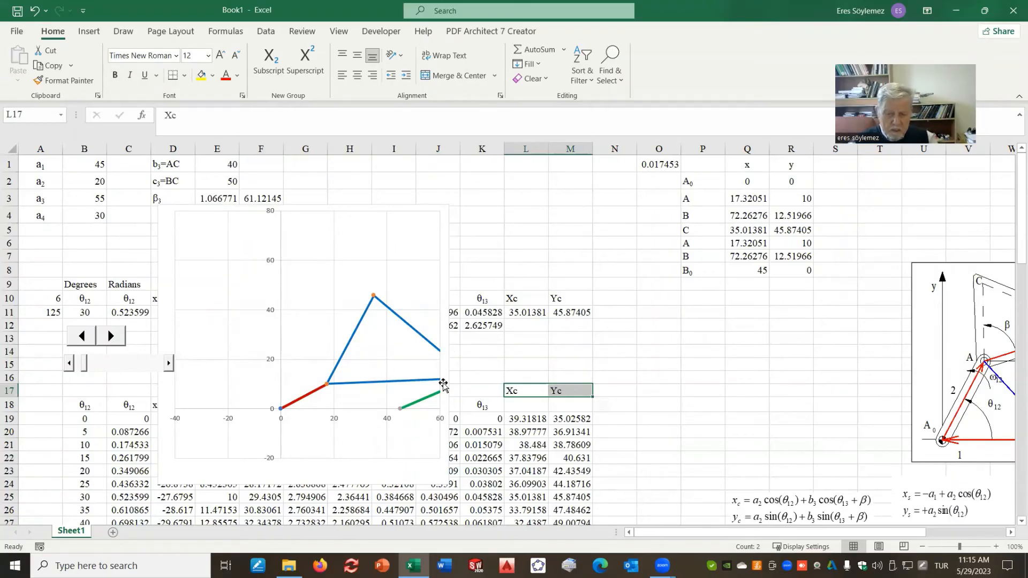
# - Set the maximum bound of the linkage chart's horizontal axis to 80
pyautogui.click(438, 421)
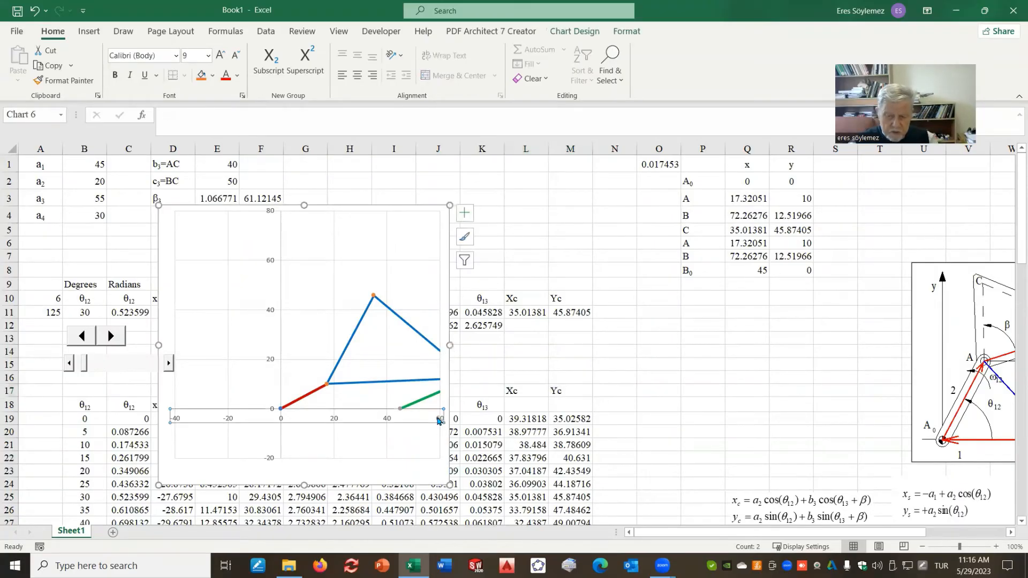
pyautogui.rightClick(438, 422)
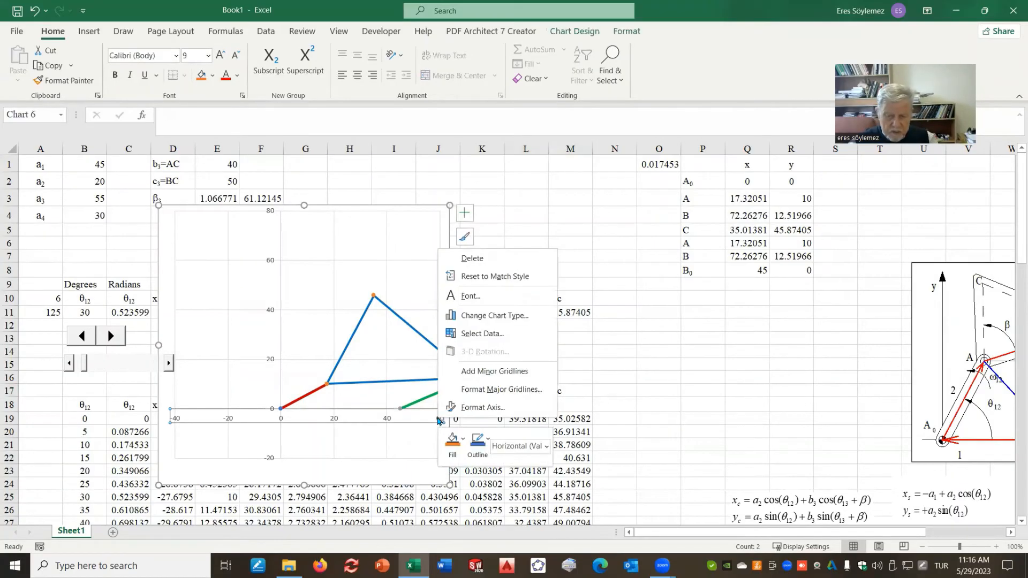
pyautogui.click(478, 407)
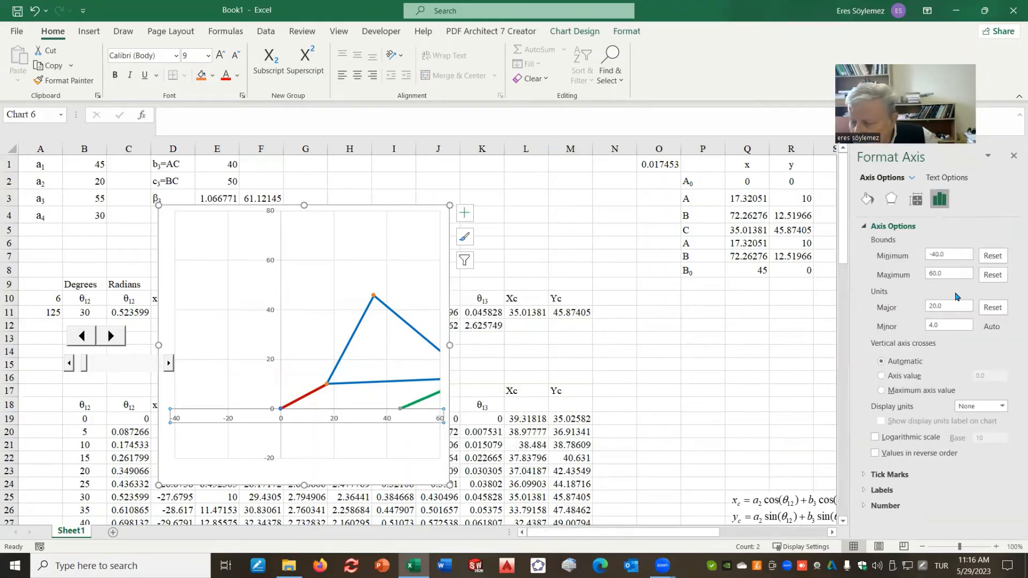
pyautogui.moveTo(947, 274); pyautogui.dragTo(905, 276)
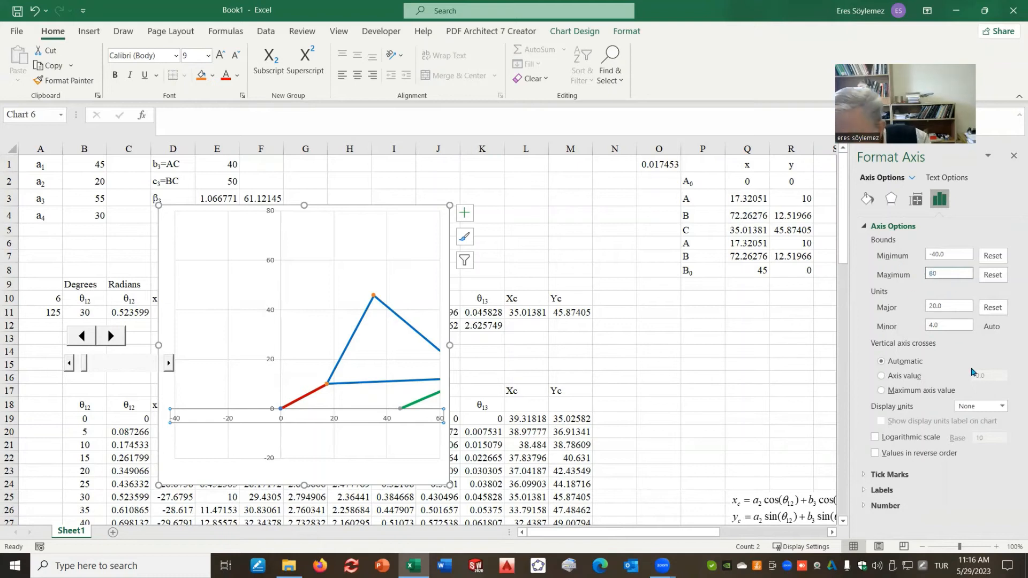
# - Set the horizontal axis maximum to 80, then slightly reduce the chart's height and shift it up and to the left
pyautogui.press('Return')
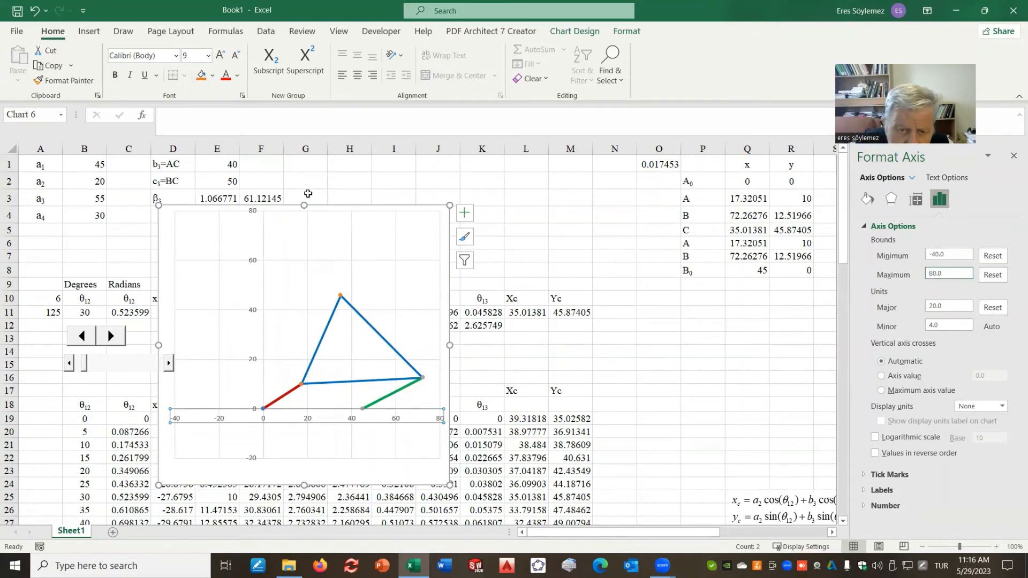
pyautogui.click(302, 216)
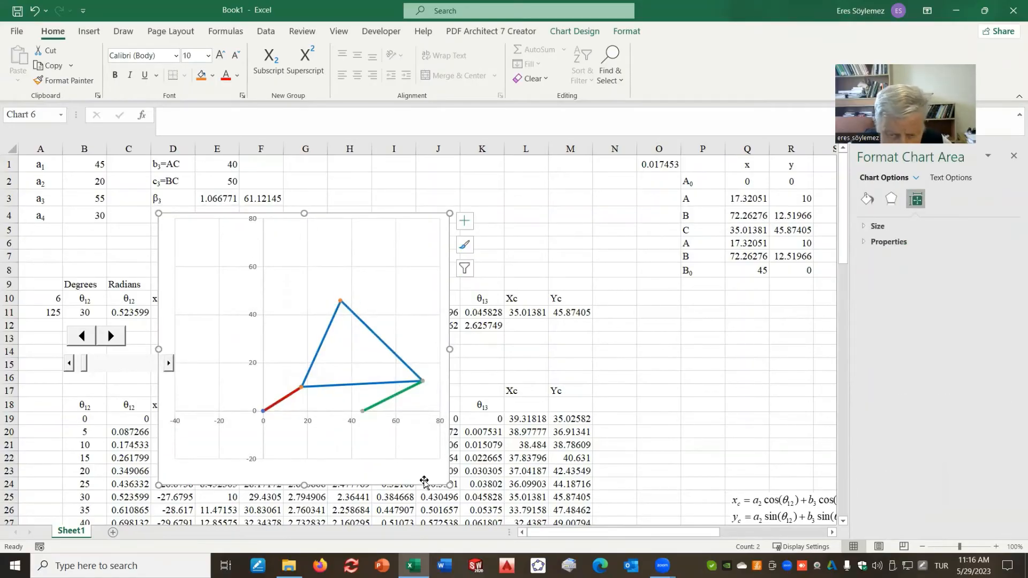
pyautogui.moveTo(331, 472); pyautogui.dragTo(305, 459)
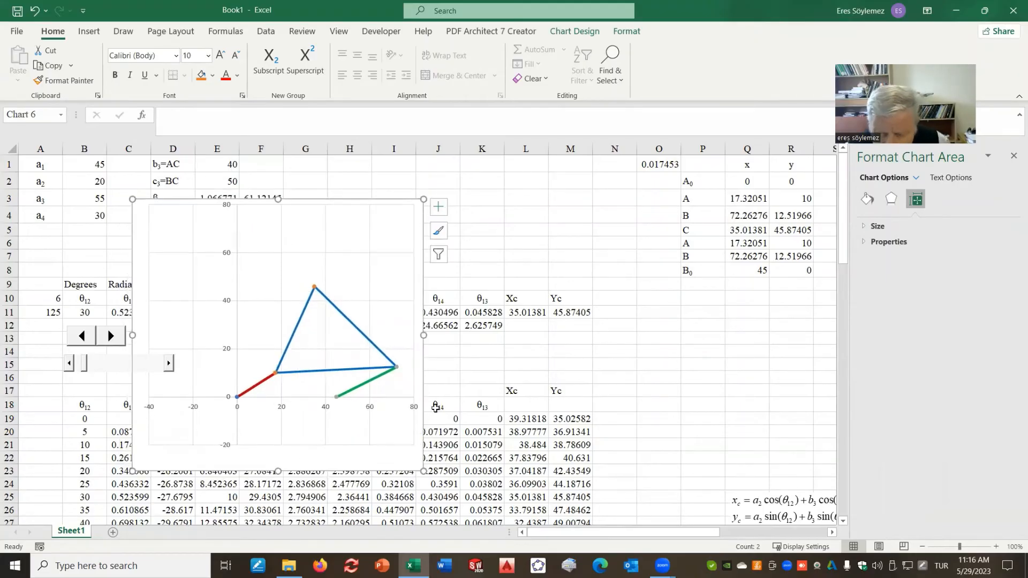
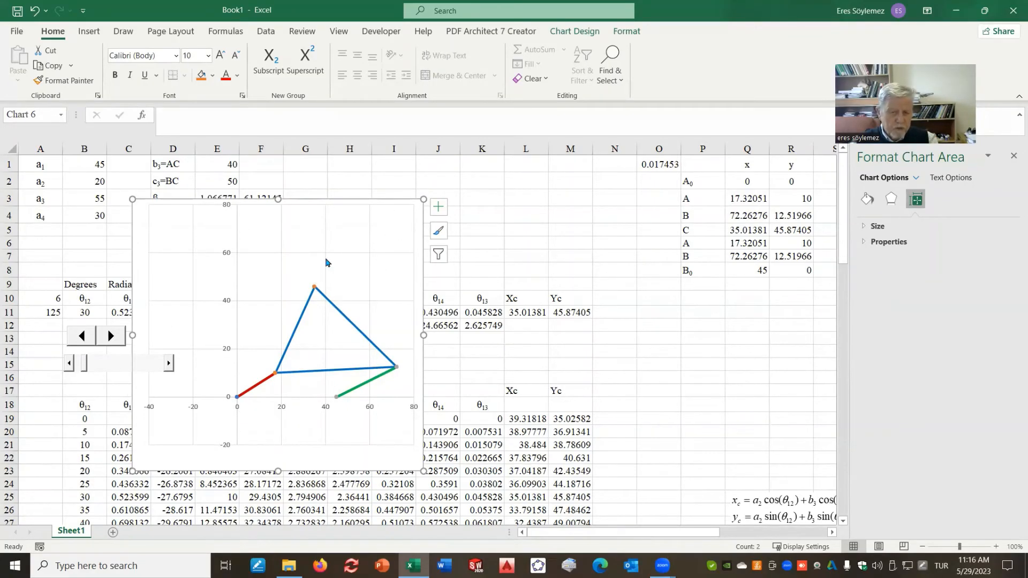
# - Add a new data series to the linkage chart with the Xc column, Sheet1 L19:L91, as its X values
pyautogui.rightClick(348, 238)
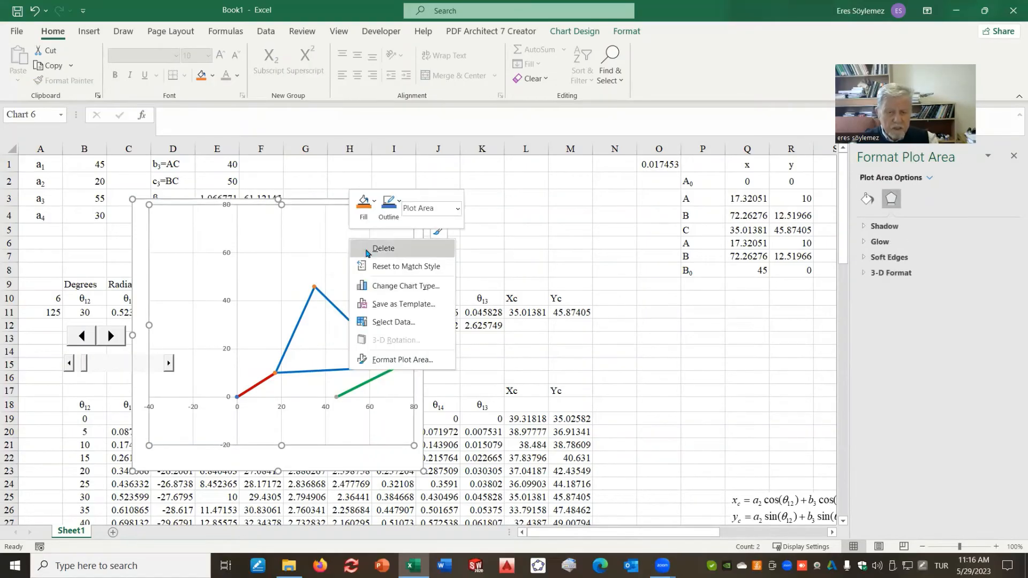
pyautogui.click(393, 322)
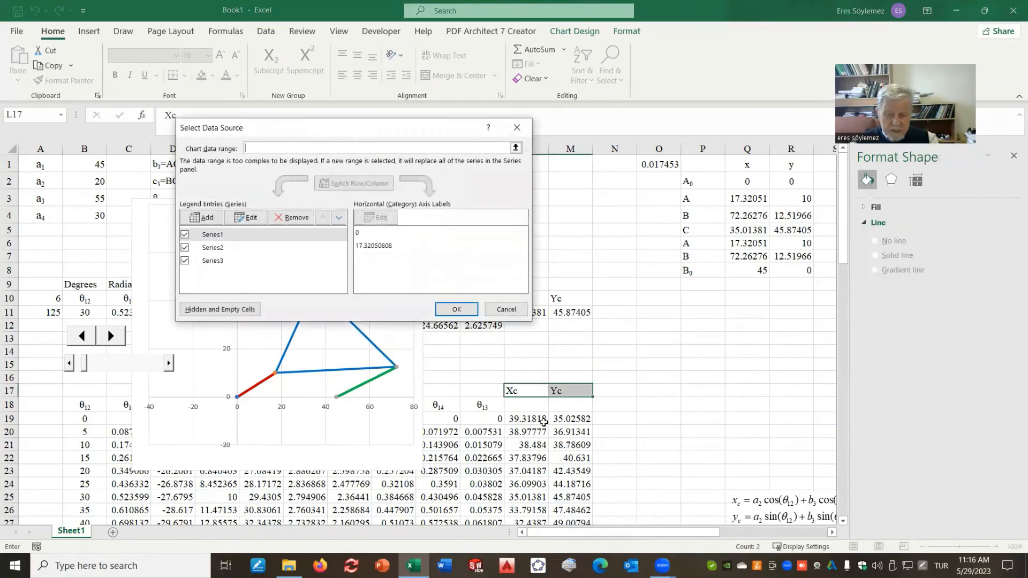
pyautogui.click(212, 220)
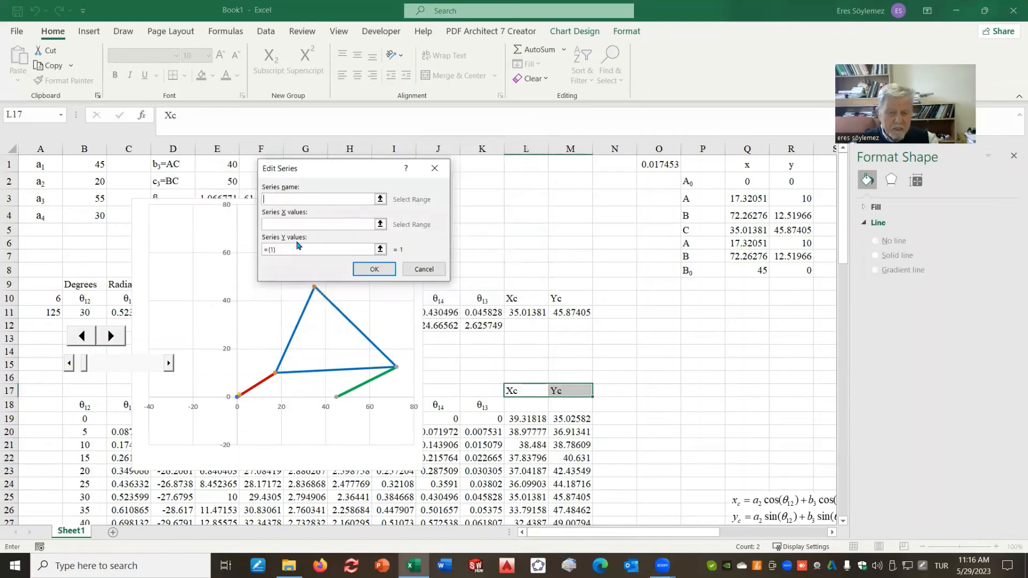
pyautogui.click(380, 225)
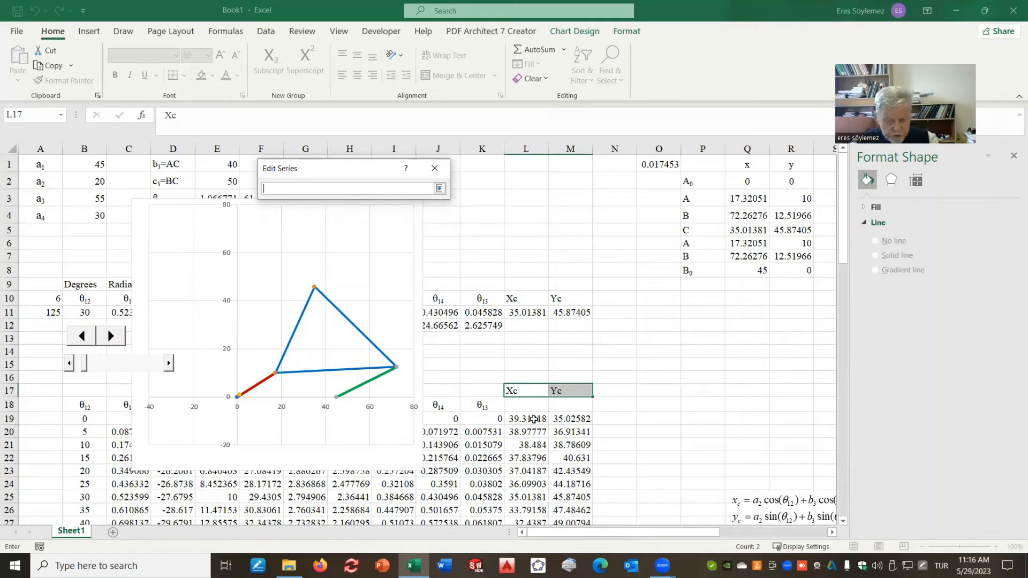
pyautogui.click(534, 419)
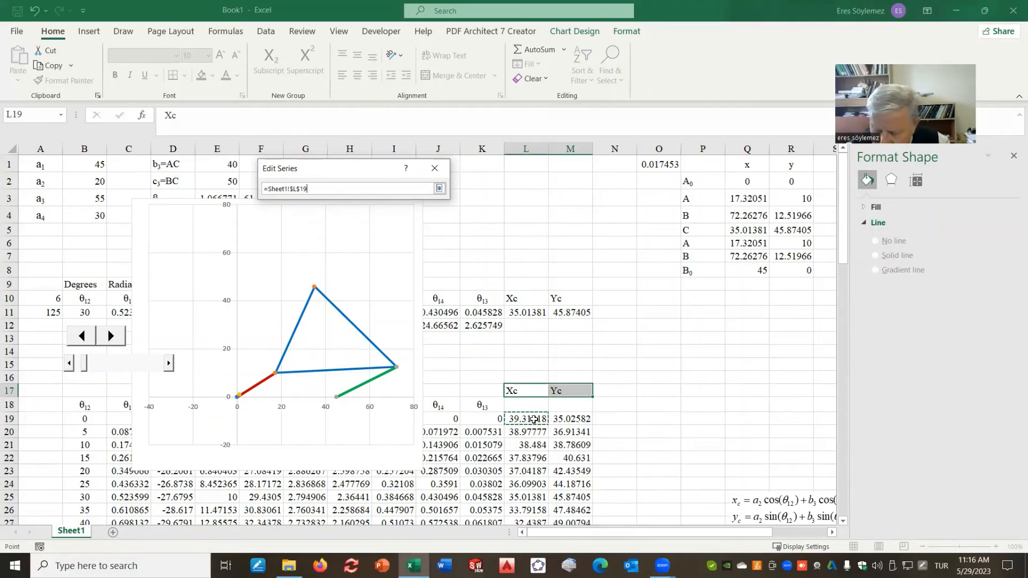
pyautogui.hotkey('ctrl', 'shift', 'Down')
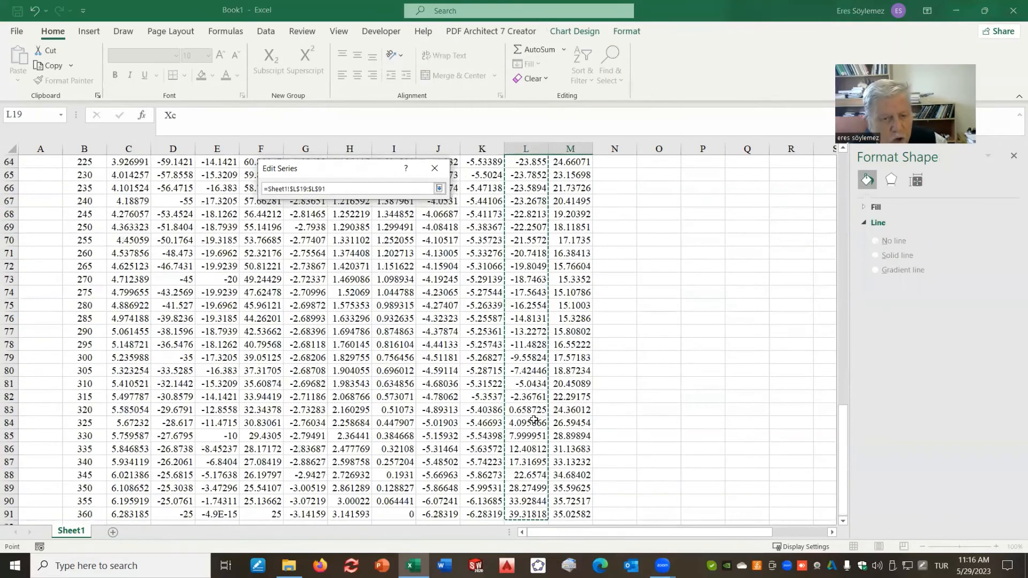
pyautogui.click(439, 188)
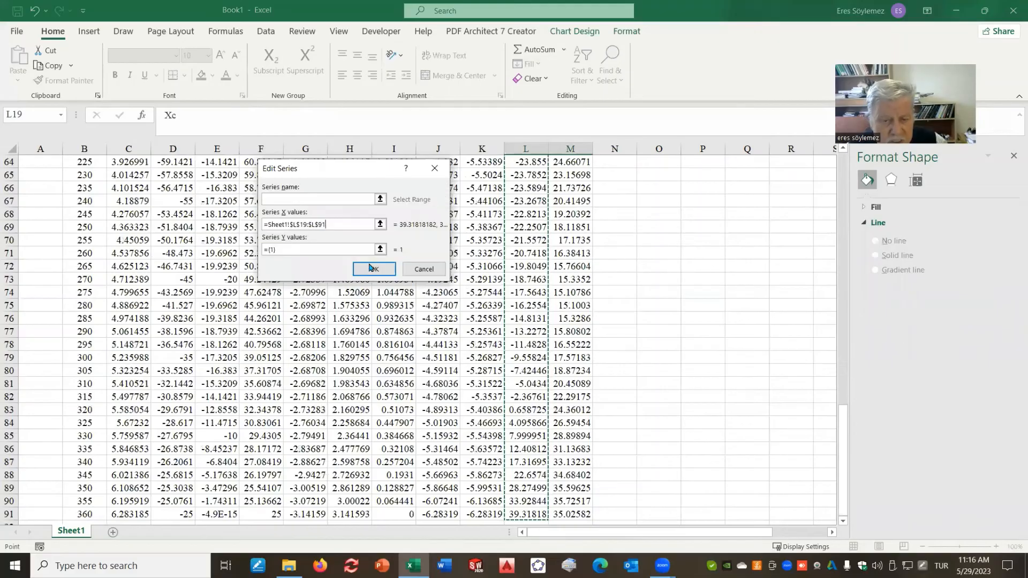
# - Set the new series' Y values to the Yc column, Sheet1 M19:M91, and apply the chart data changes
pyautogui.click(380, 250)
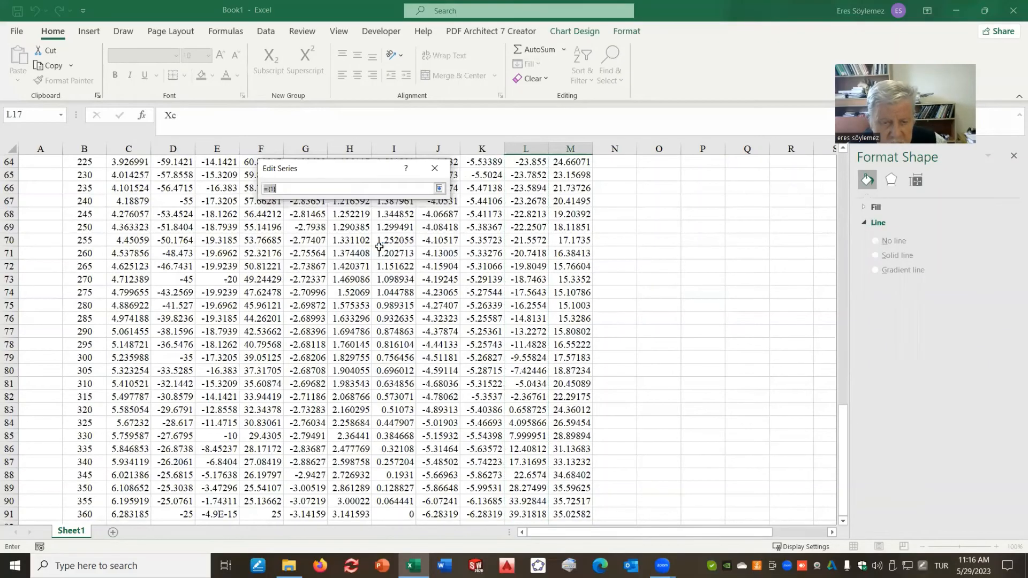
pyautogui.click(578, 514)
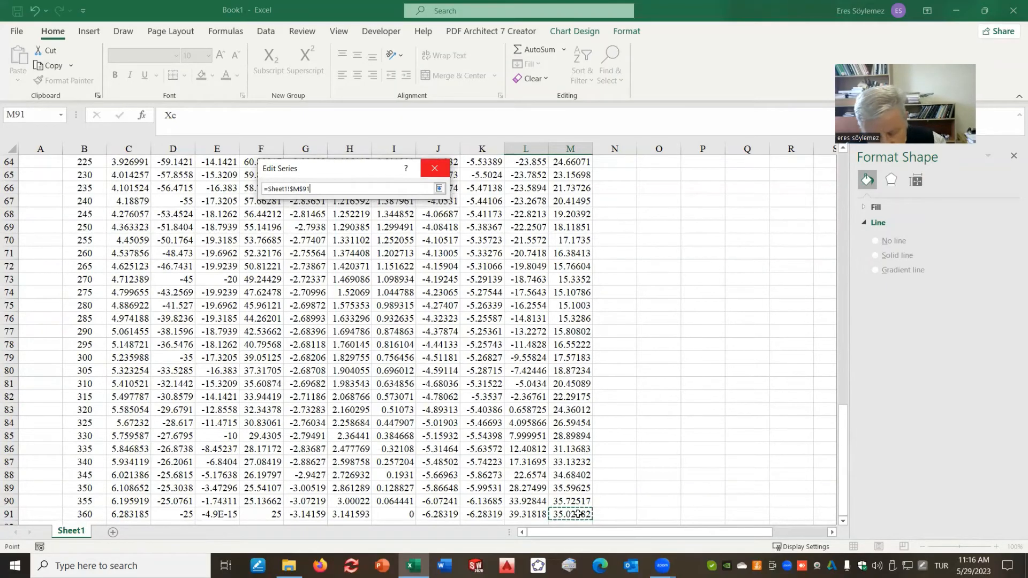
pyautogui.hotkey('ctrl', 'shift', 'Up')
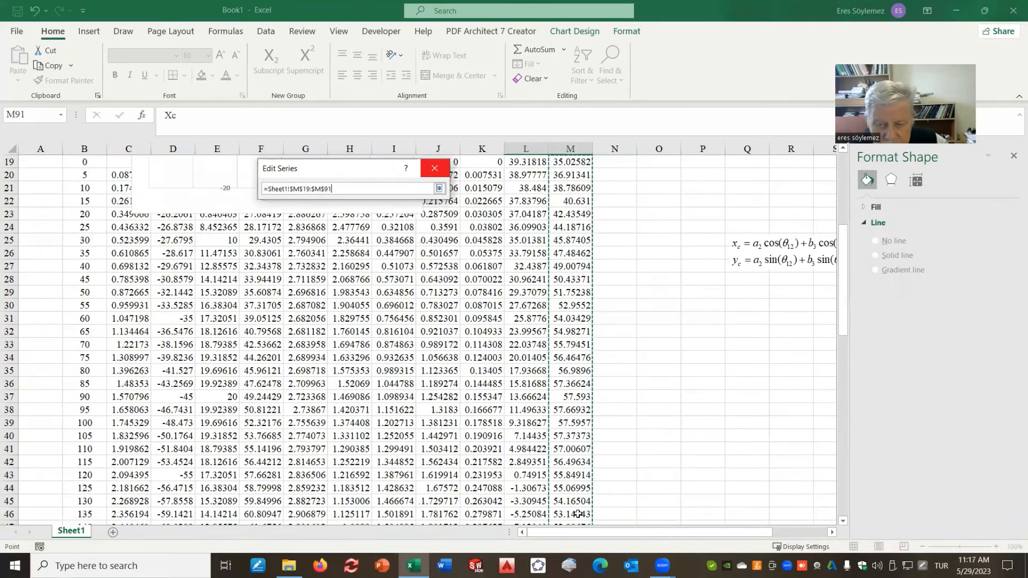
pyautogui.click(439, 189)
pyautogui.click(377, 269)
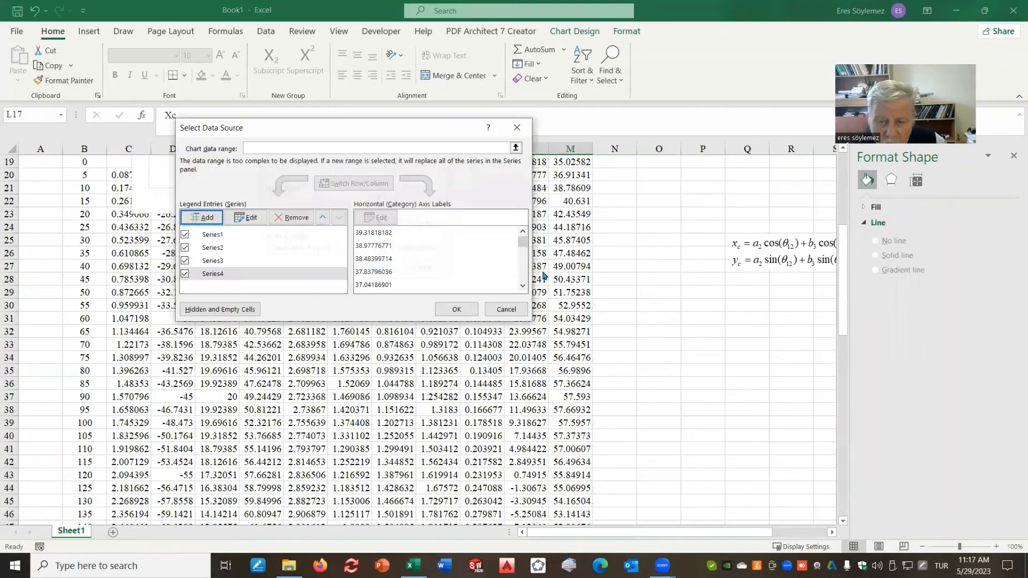
pyautogui.click(454, 310)
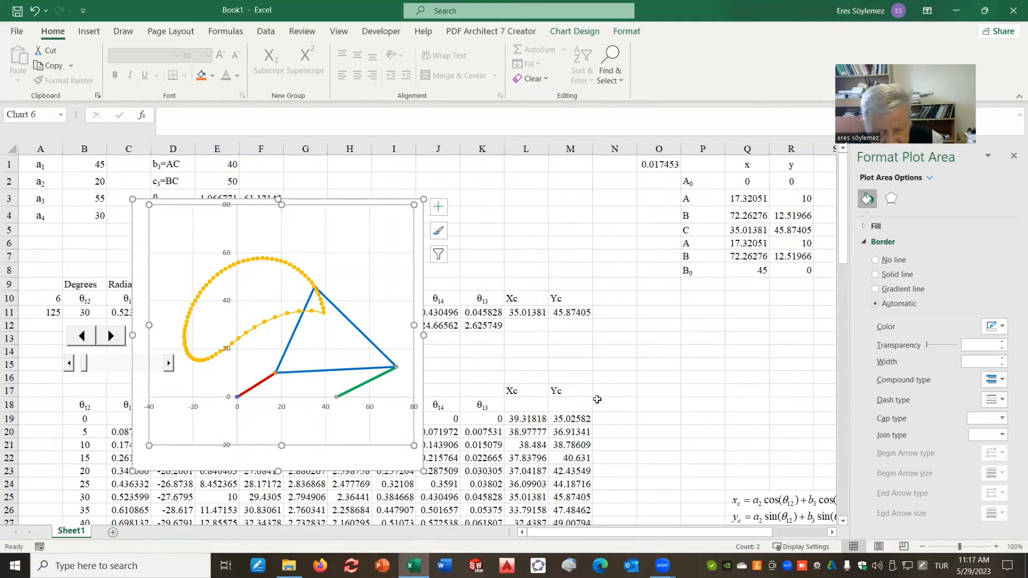
# - Move the Xc and Yc headings from row 17 down to L18:M18, directly above their data
pyautogui.moveTo(513, 396); pyautogui.dragTo(572, 404)
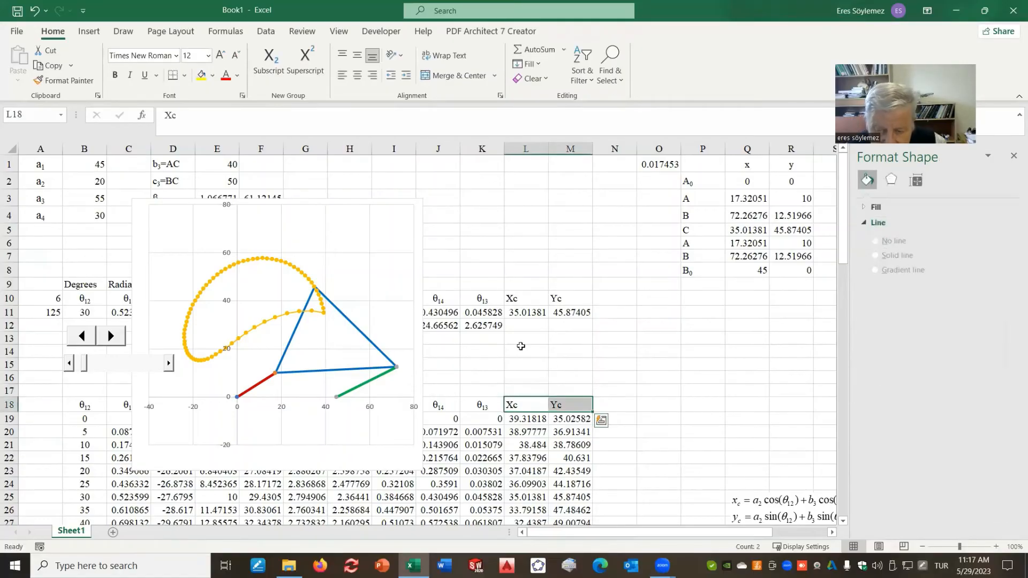
pyautogui.click(522, 346)
# - Set the marker option of the Xc–Yc coupler curve series to None
pyautogui.click(267, 259)
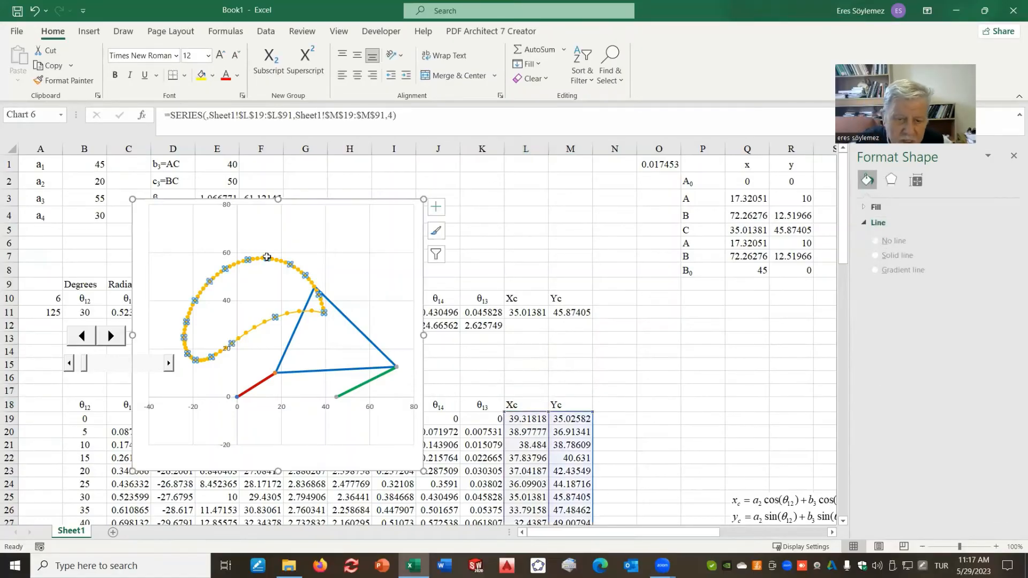
pyautogui.click(867, 199)
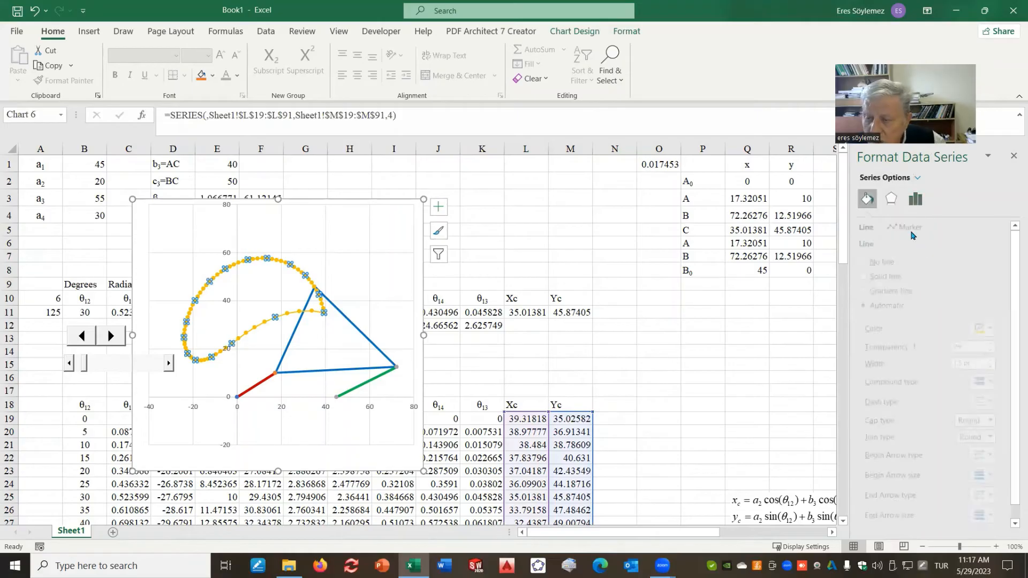
pyautogui.click(915, 227)
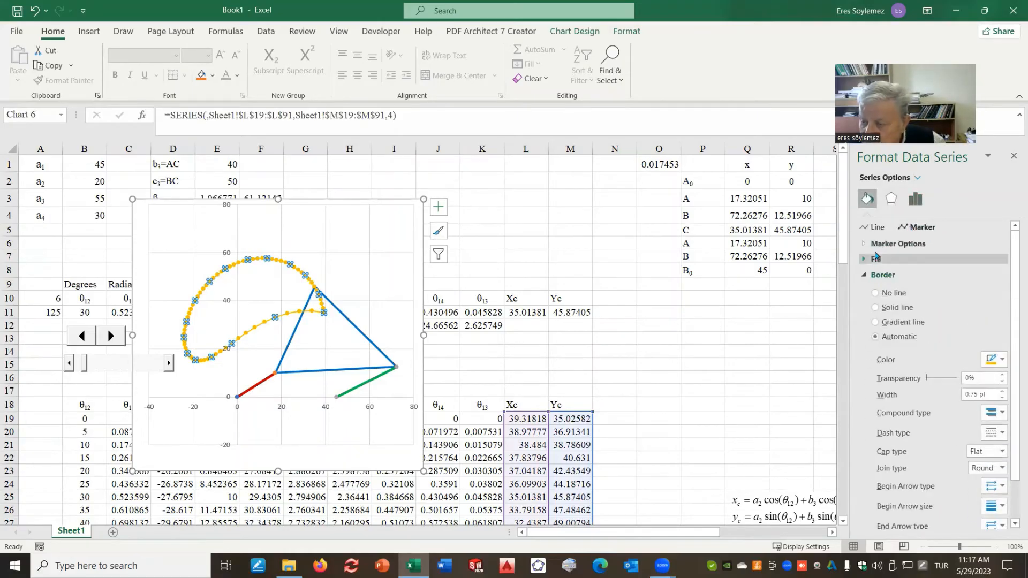
pyautogui.click(898, 244)
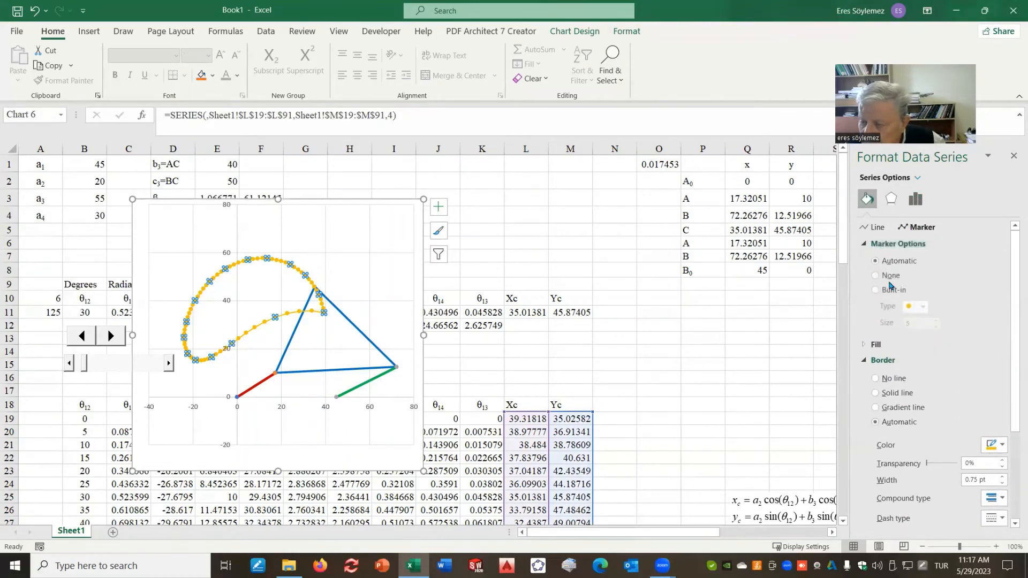
pyautogui.click(875, 275)
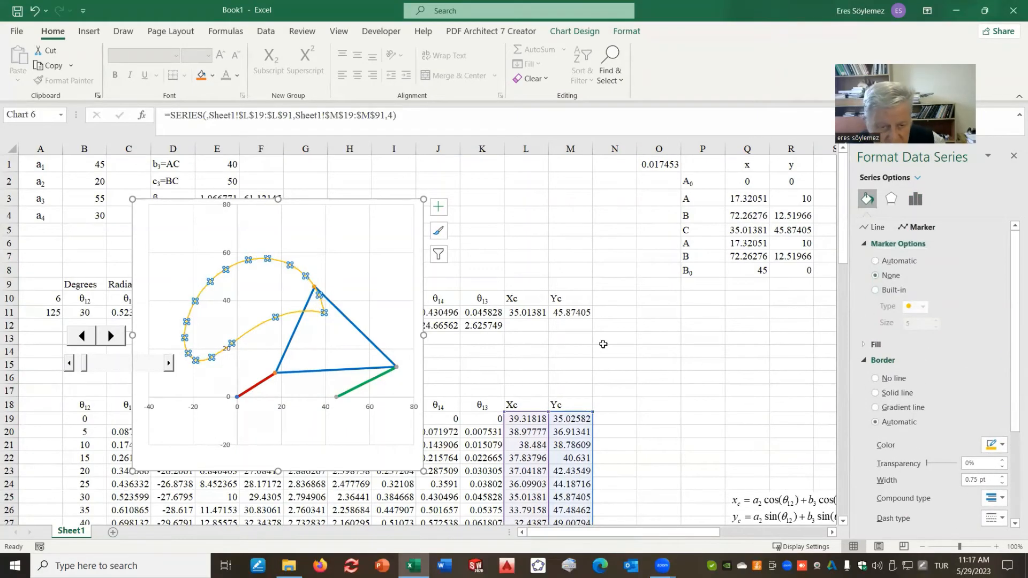
# - Format the whole coupler curve as a solid dark red line and close the formatting pane
pyautogui.click(264, 322)
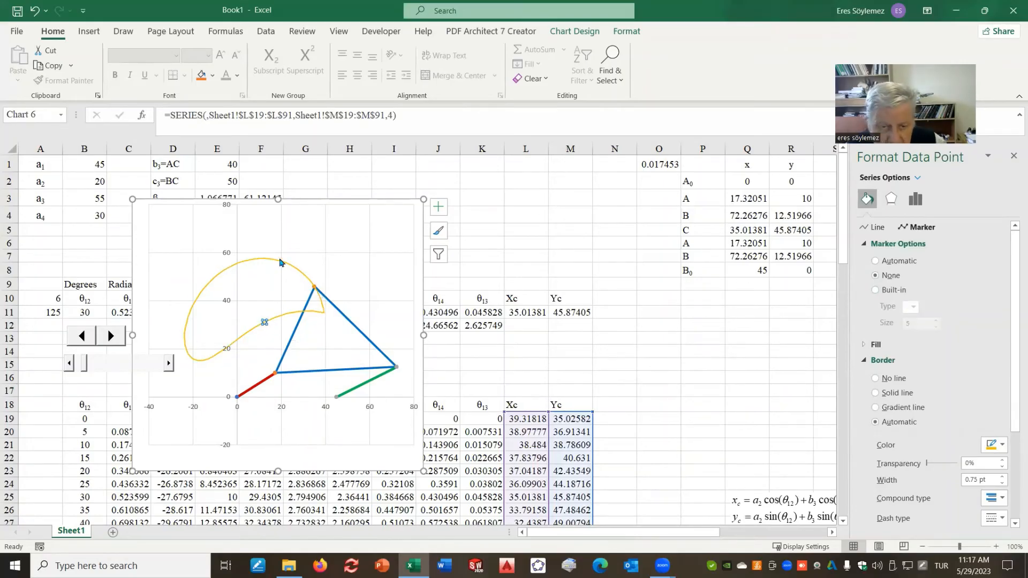
pyautogui.click(552, 274)
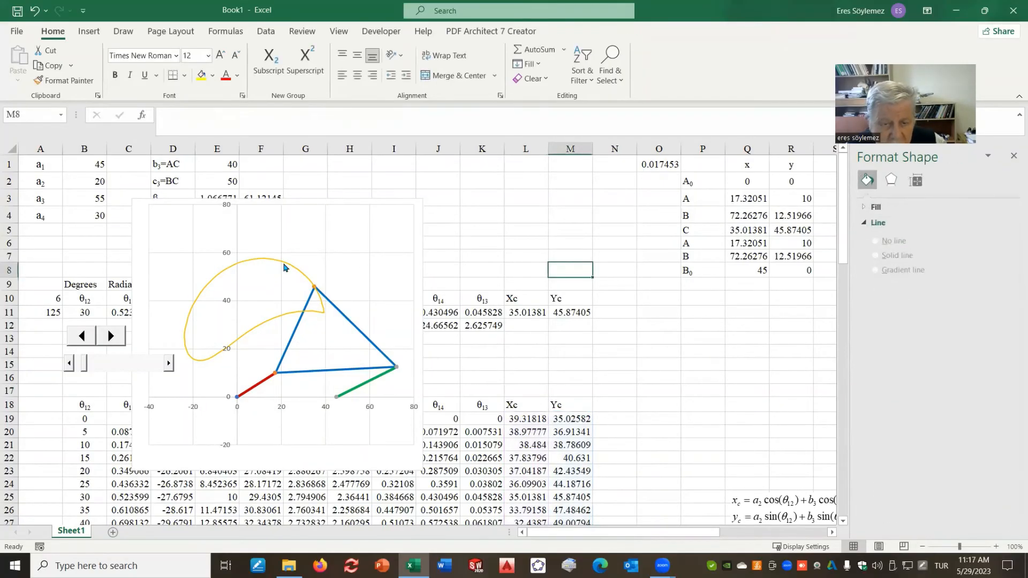
pyautogui.click(284, 267)
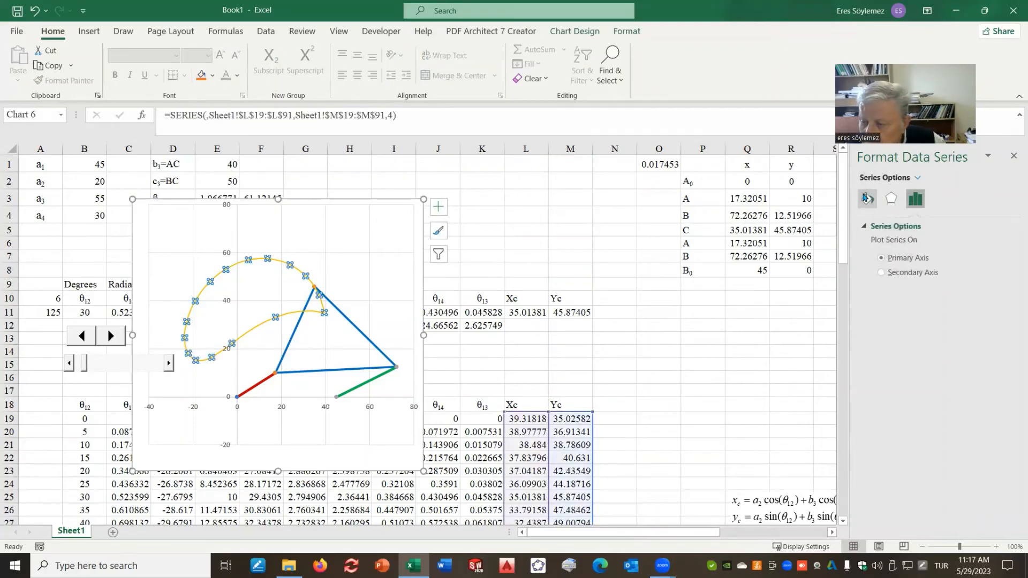
pyautogui.click(865, 197)
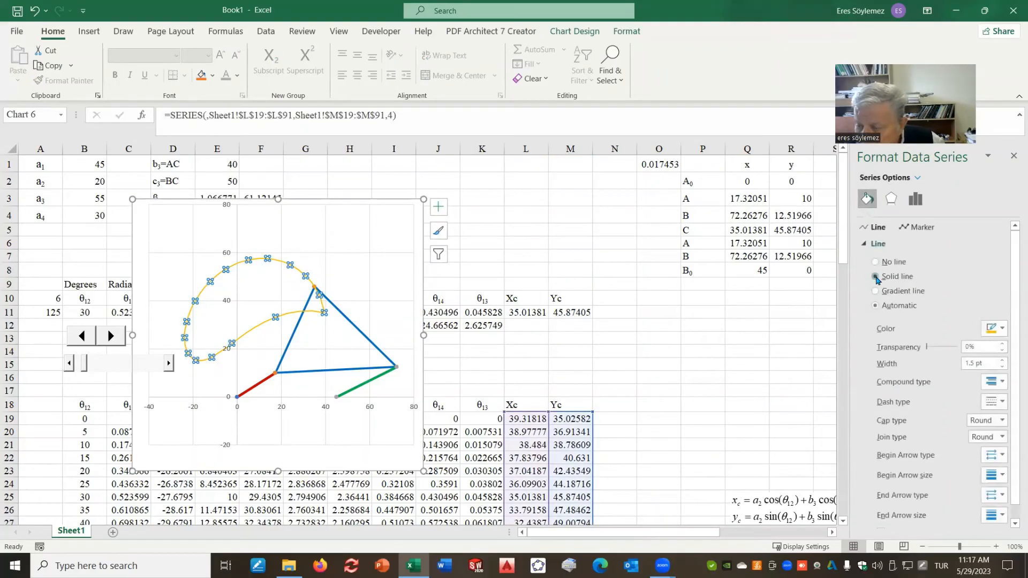
pyautogui.click(876, 277)
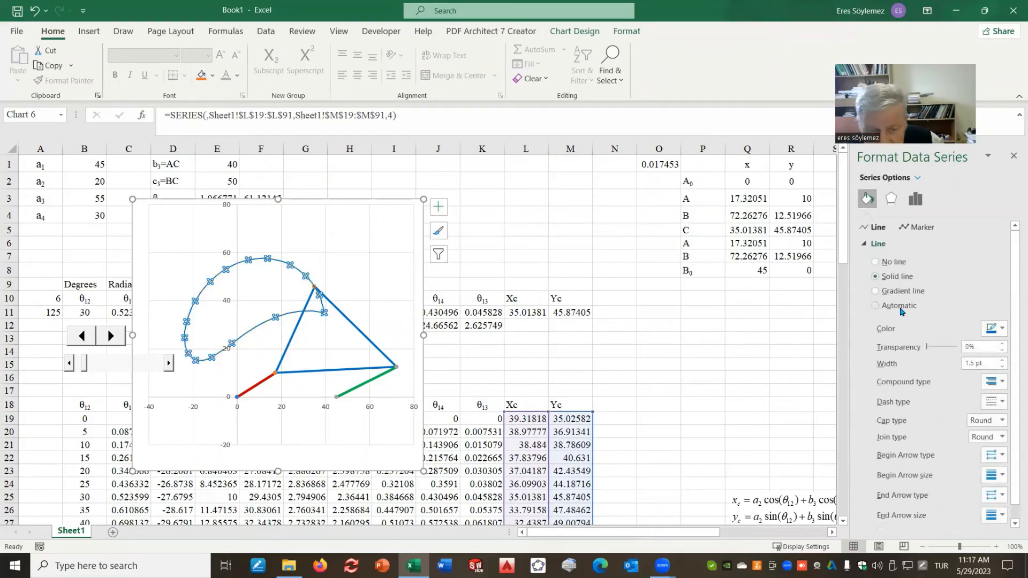
pyautogui.click(1002, 331)
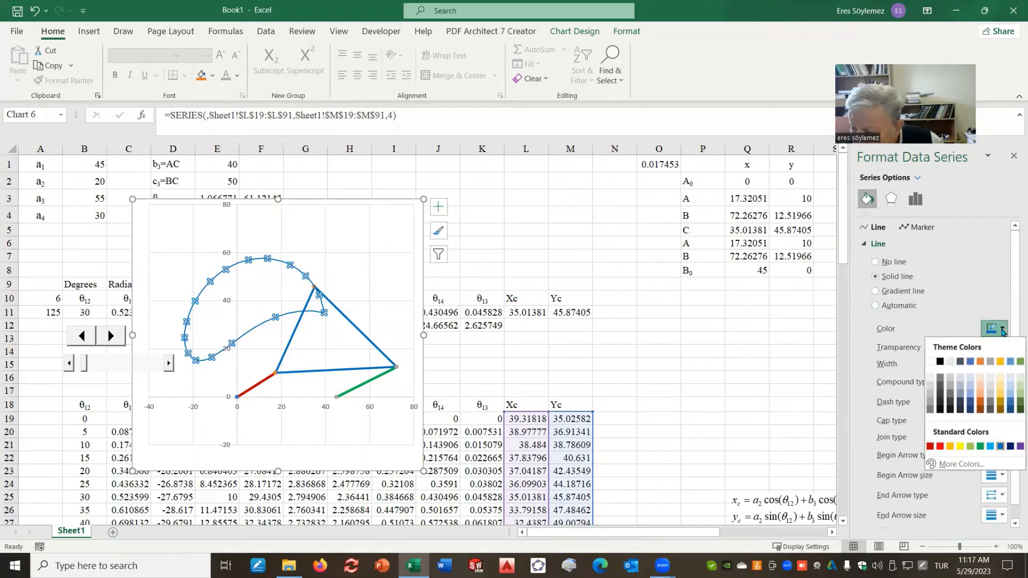
pyautogui.click(932, 447)
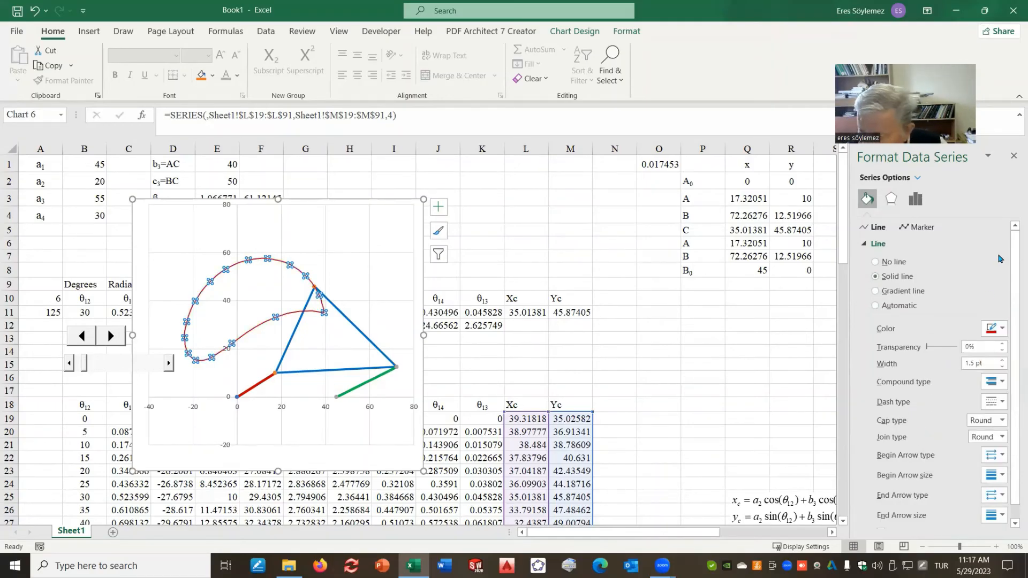
pyautogui.click(1012, 154)
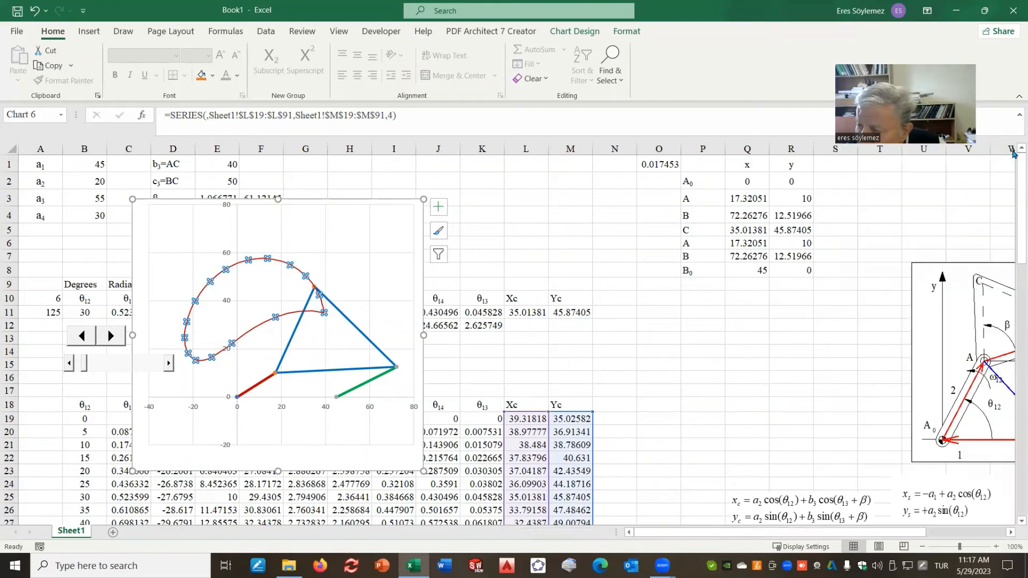
# - Move the chart right, clear of the θ12 controls, and advance the crank angle to 84 degrees to animate the linkage
pyautogui.click(363, 202)
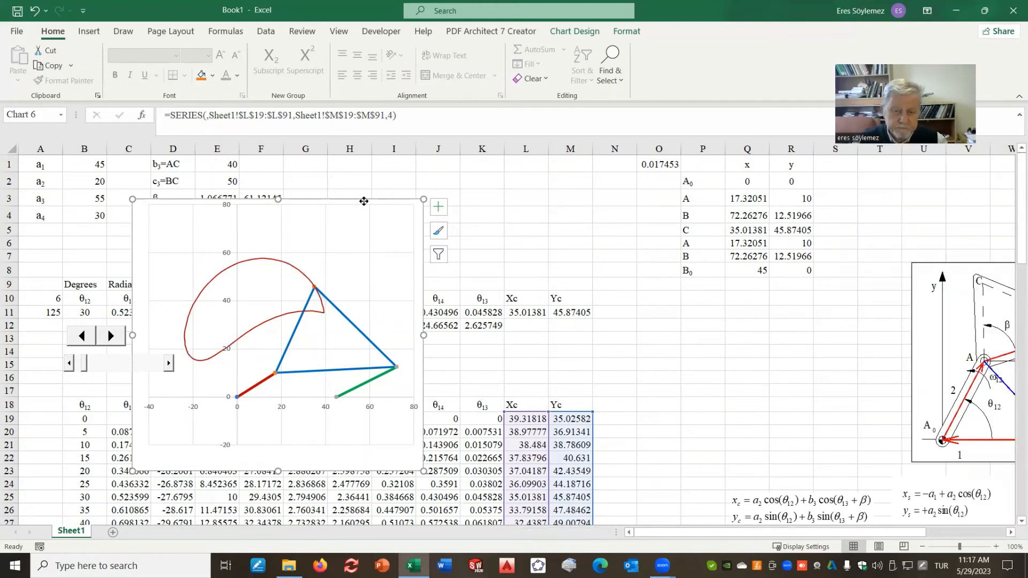
pyautogui.moveTo(363, 202); pyautogui.dragTo(418, 202)
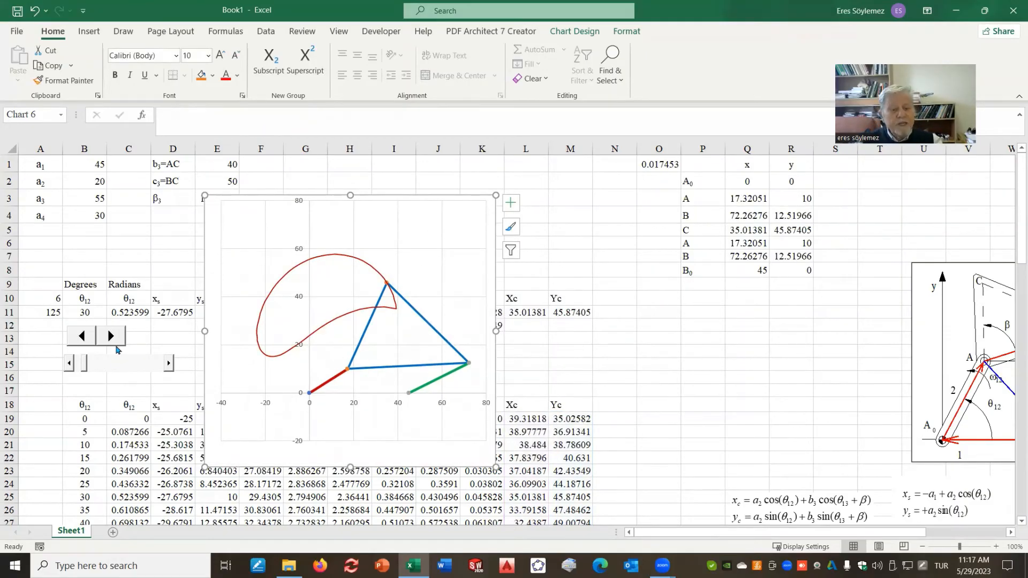
pyautogui.moveTo(83, 338); pyautogui.dragTo(96, 334)
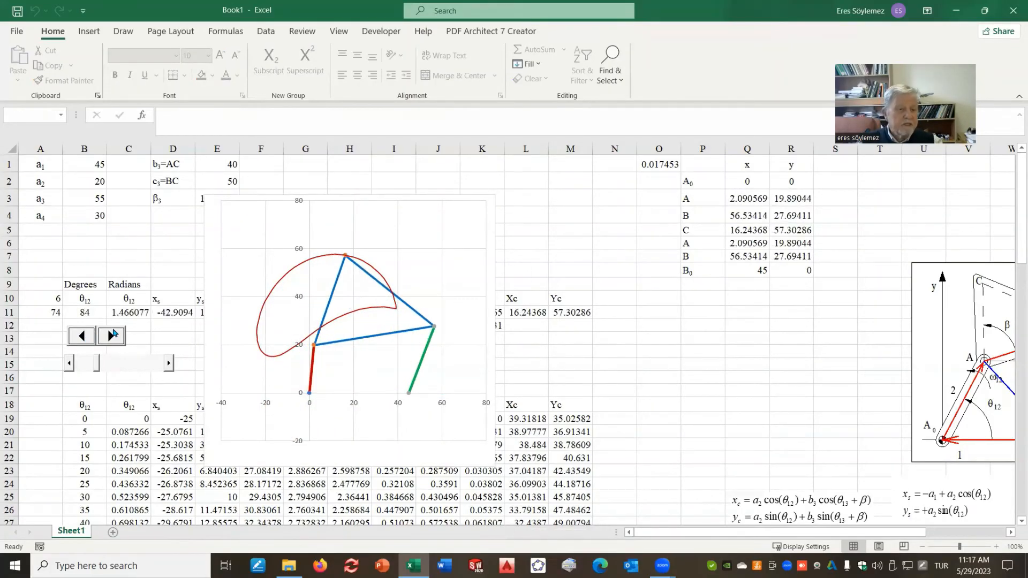
# - Set the crank length a2 in cell B2 to 15
pyautogui.click(95, 184)
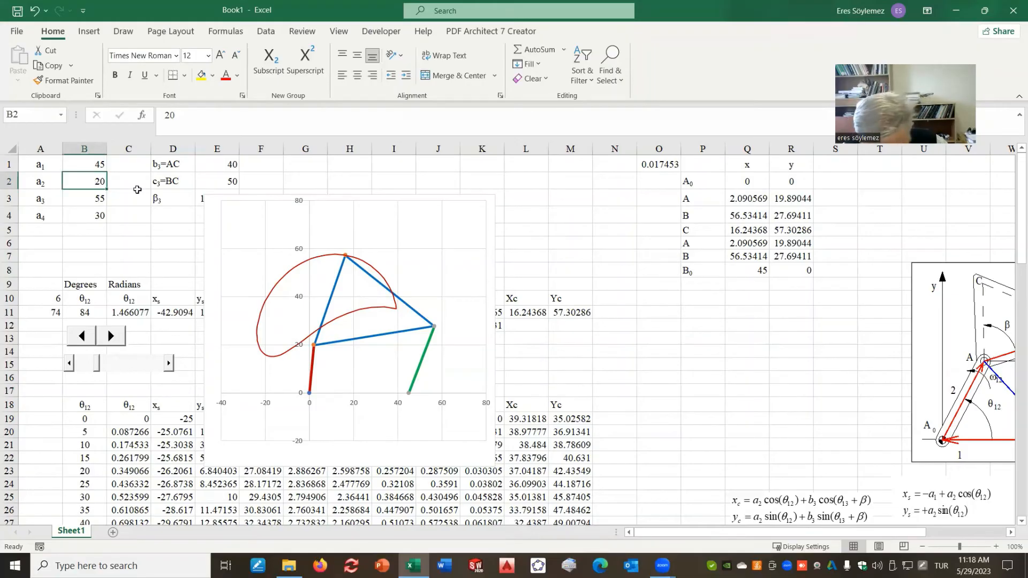
pyautogui.write('15')
pyautogui.press('Return')
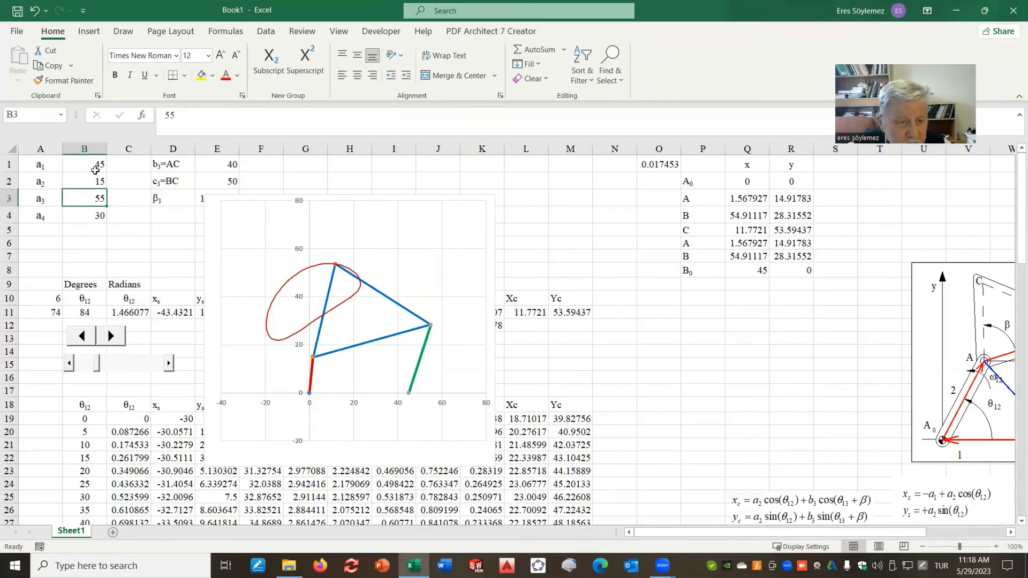
# - Set the fixed link length a1 in cell B1 to 50 and the coupler length a3 in cell B3 to 50
pyautogui.click(95, 169)
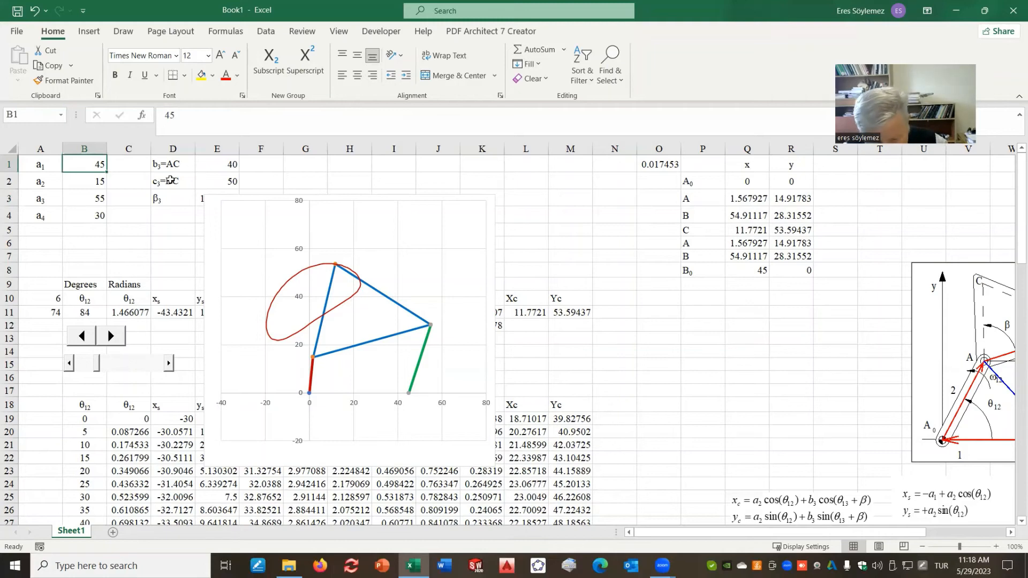
pyautogui.write('50')
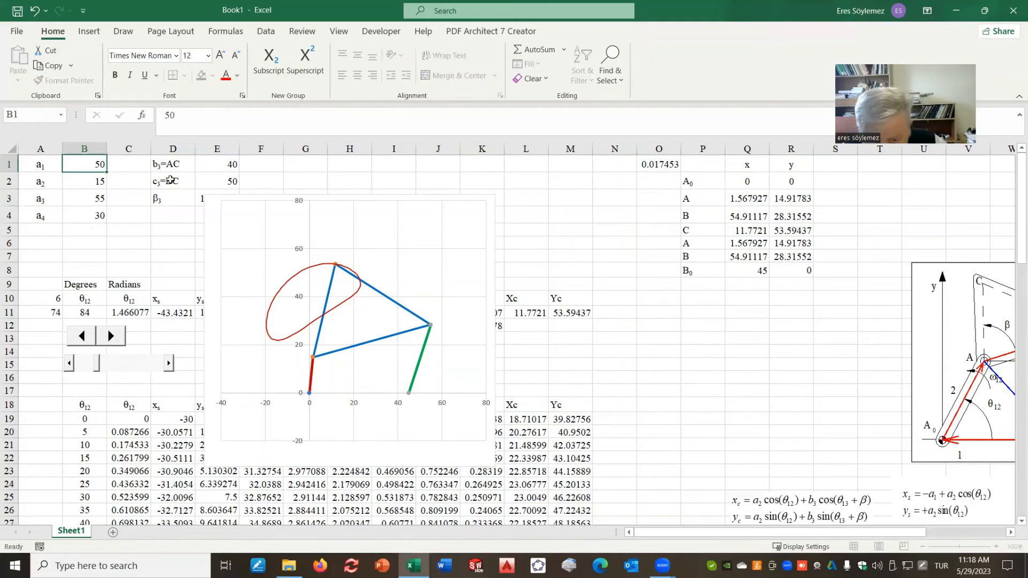
pyautogui.press('Return')
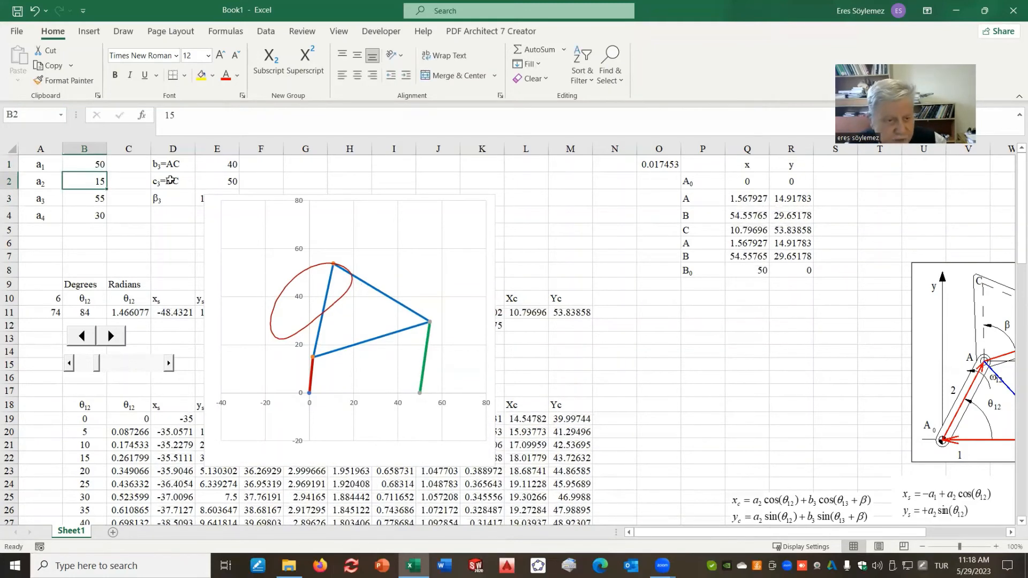
pyautogui.click(100, 199)
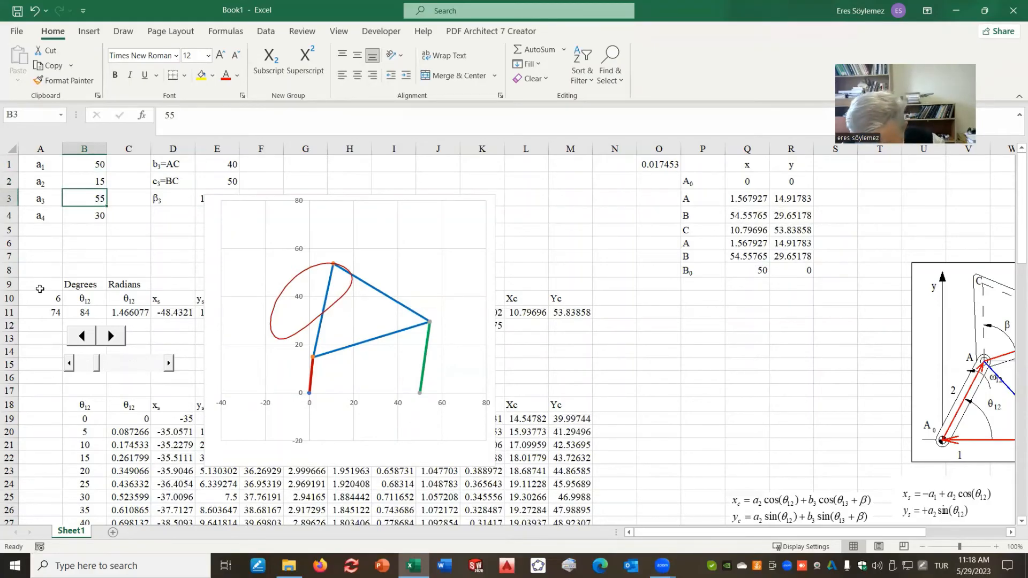
pyautogui.write('50')
pyautogui.press('Return')
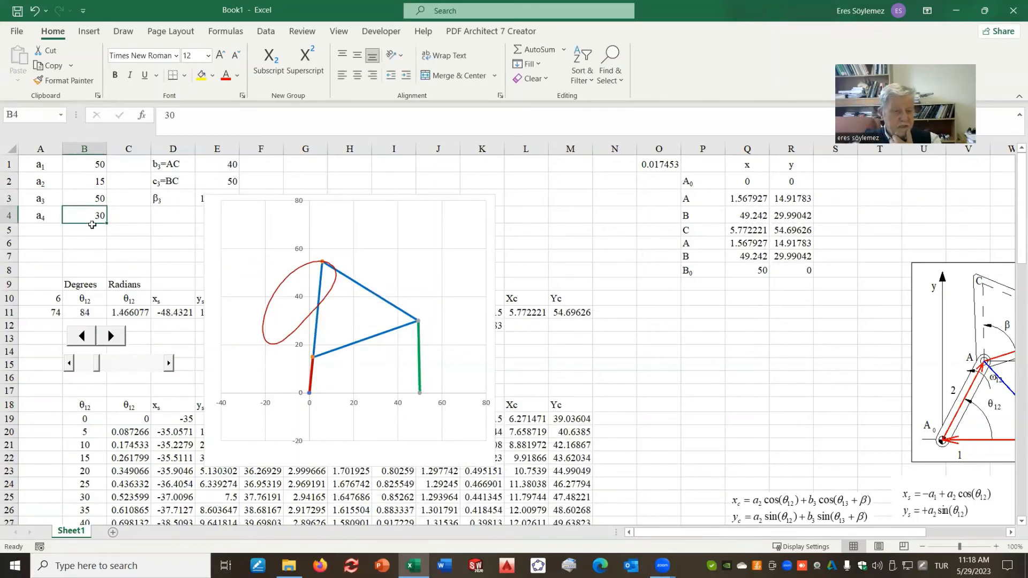
# - Set the crank length a2 in cell B2 to 25 and animate the linkage to a crank angle of 150 degrees
pyautogui.click(99, 181)
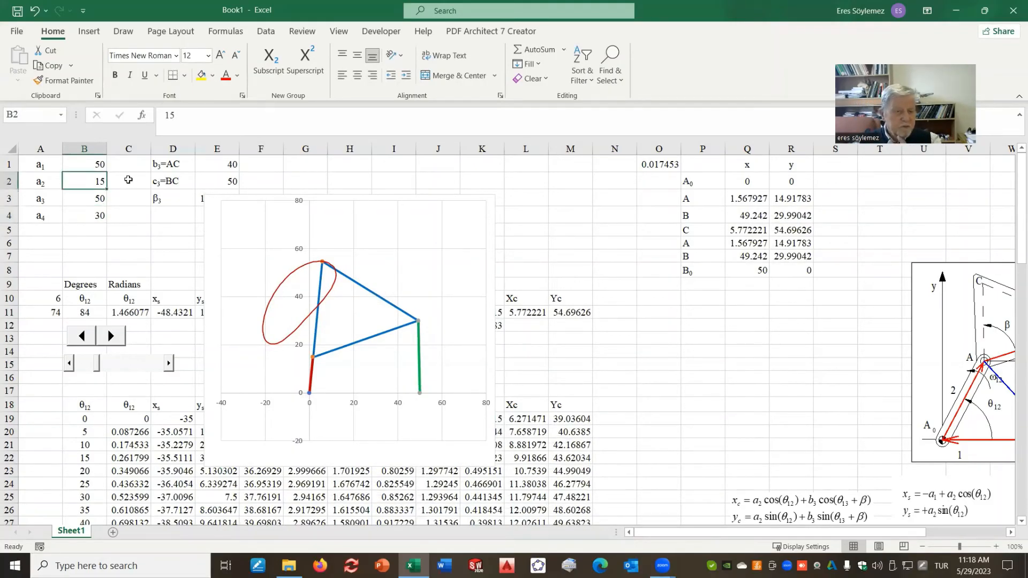
pyautogui.click(98, 198)
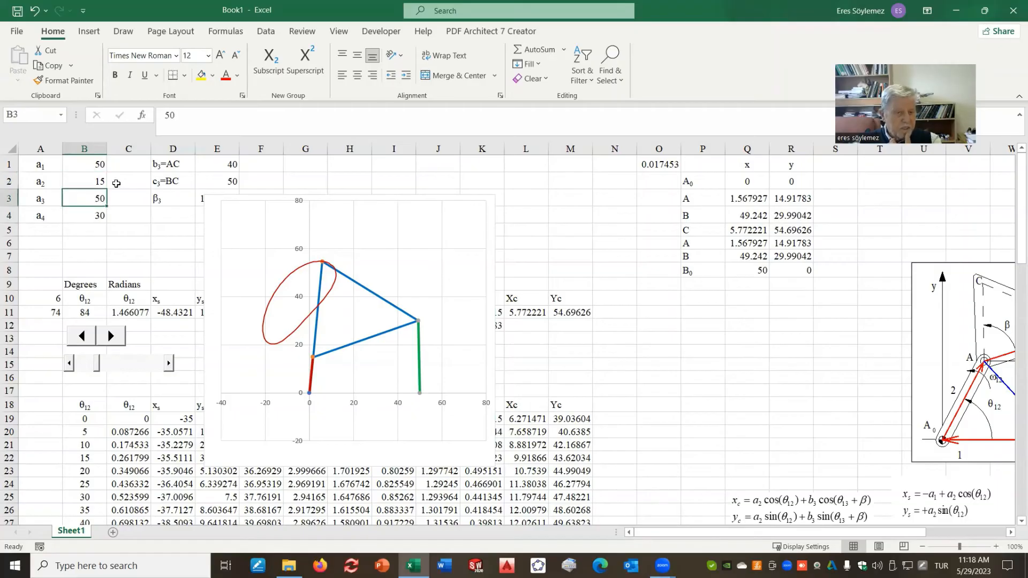
pyautogui.click(101, 181)
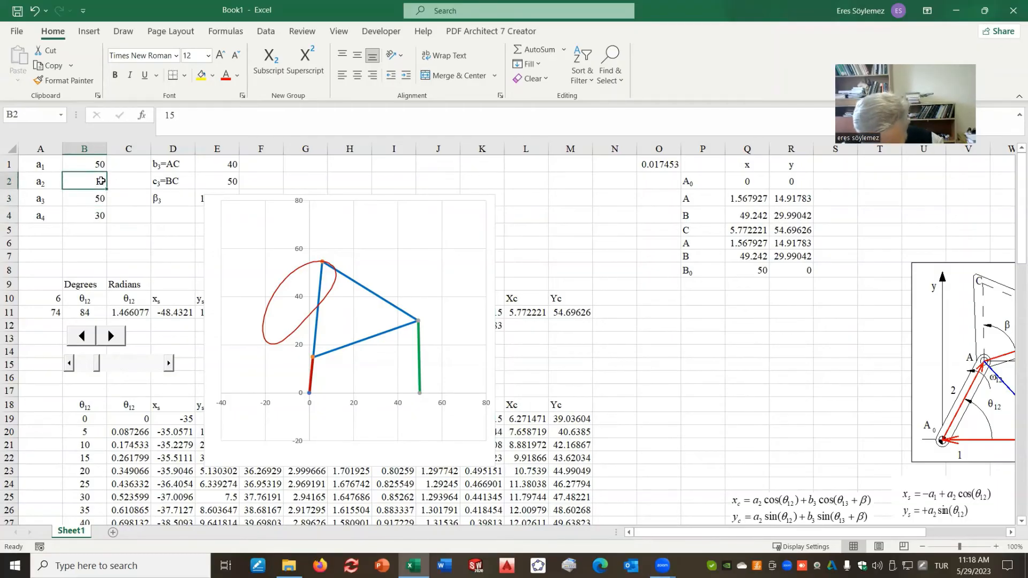
pyautogui.write('25')
pyautogui.press('Return')
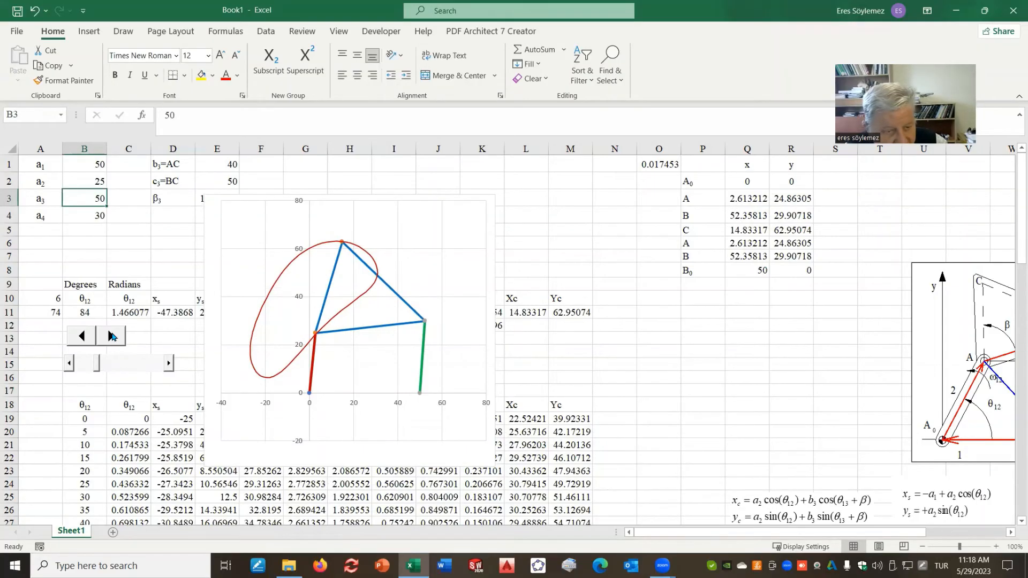
pyautogui.moveTo(112, 336); pyautogui.dragTo(87, 336)
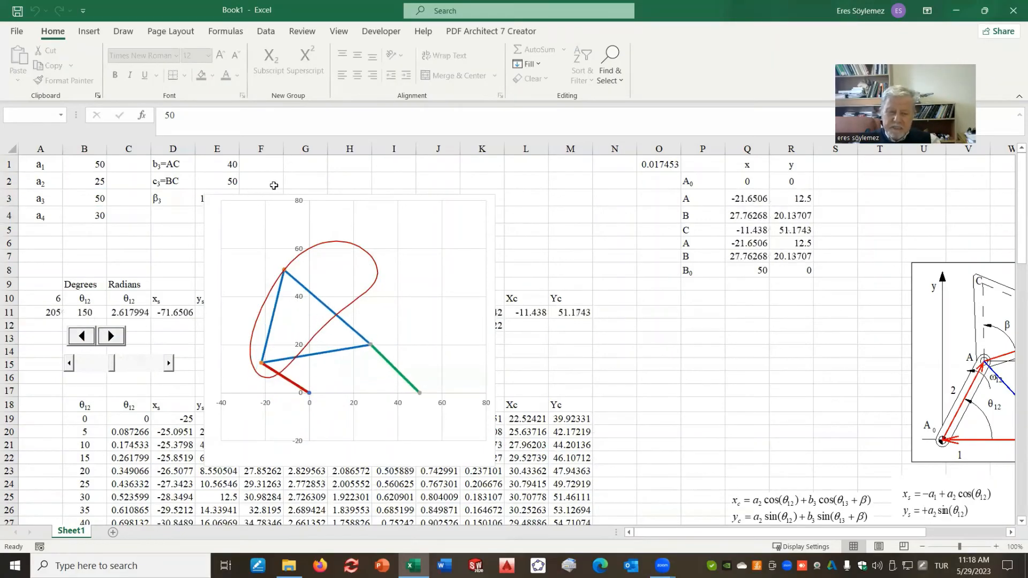
# - Move the linkage chart down over the table's data from row 20, leaving the heading rows clear
pyautogui.moveTo(207, 203); pyautogui.dragTo(381, 266)
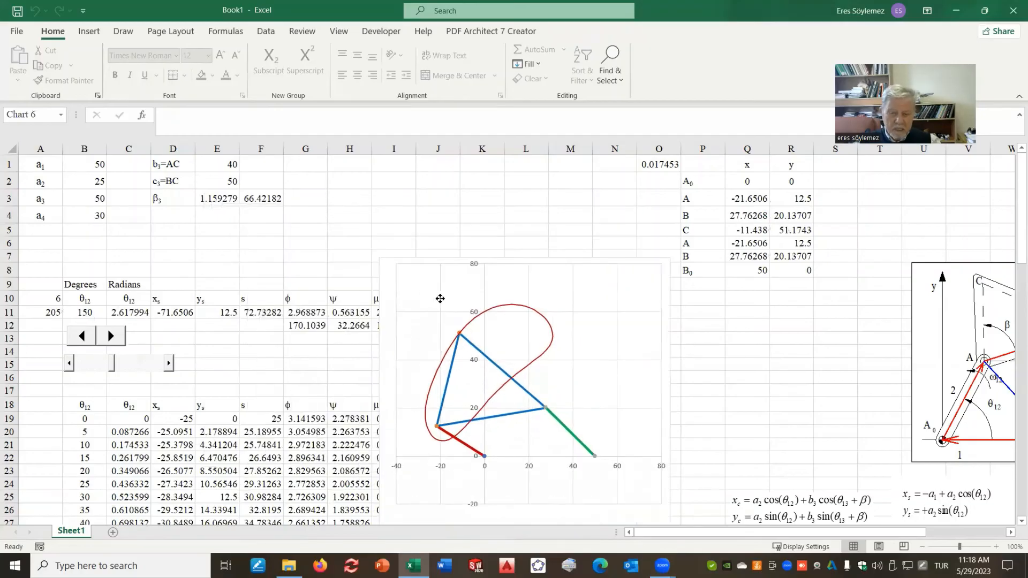
pyautogui.moveTo(440, 298); pyautogui.dragTo(628, 188)
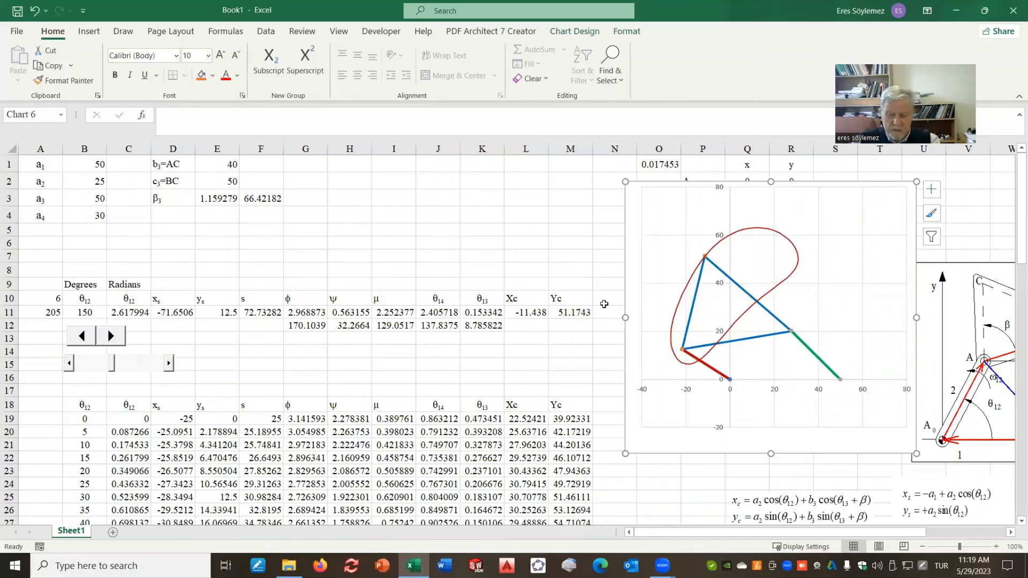
pyautogui.moveTo(634, 194); pyautogui.dragTo(222, 471)
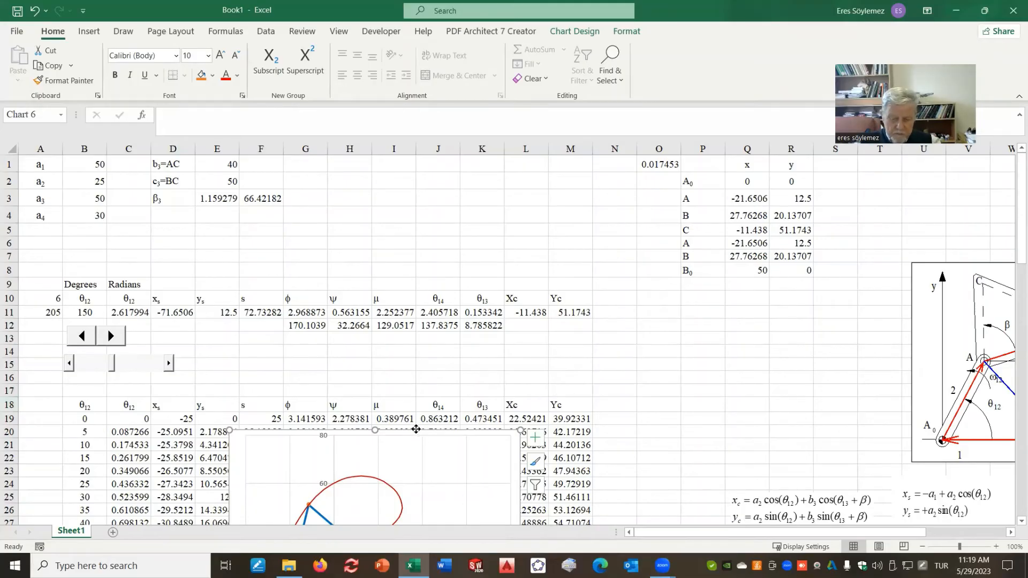
pyautogui.moveTo(417, 425); pyautogui.dragTo(307, 436)
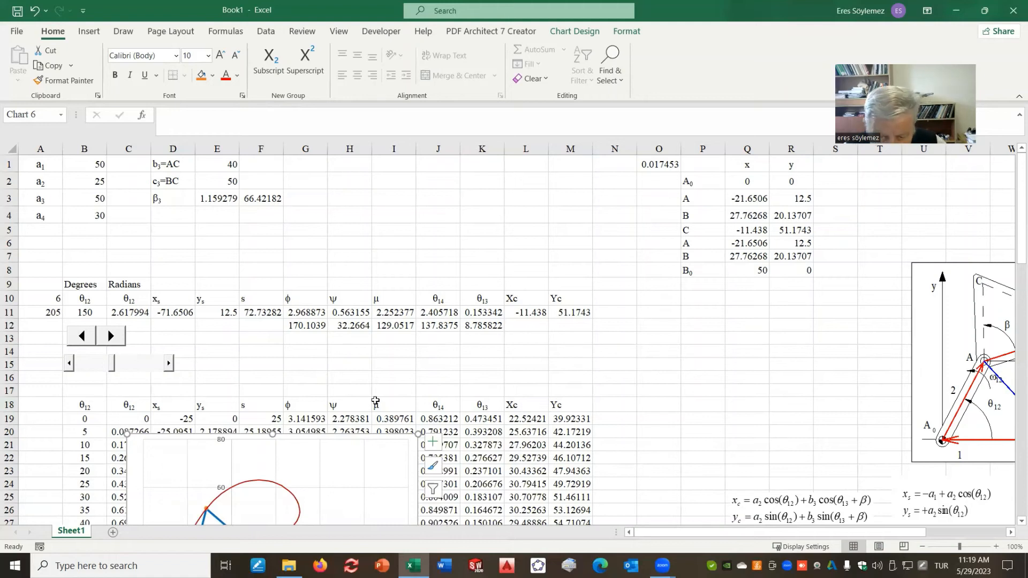
# - Copy the μ and θ14 headings from I18:J18 into N18:O18 beside the Yc column
pyautogui.moveTo(377, 404); pyautogui.dragTo(438, 406)
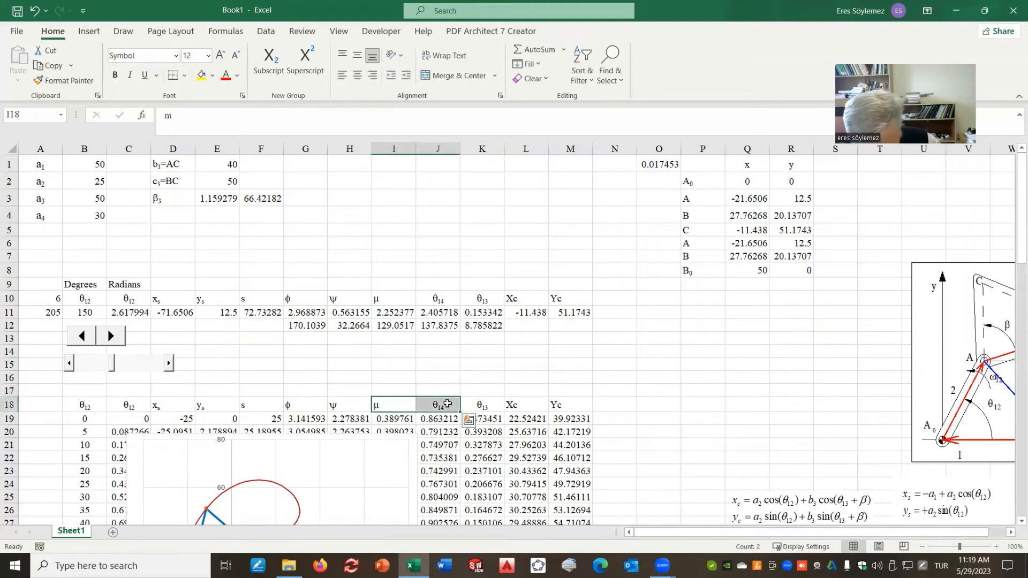
pyautogui.hotkey('ctrl', 'c')
pyautogui.click(620, 403)
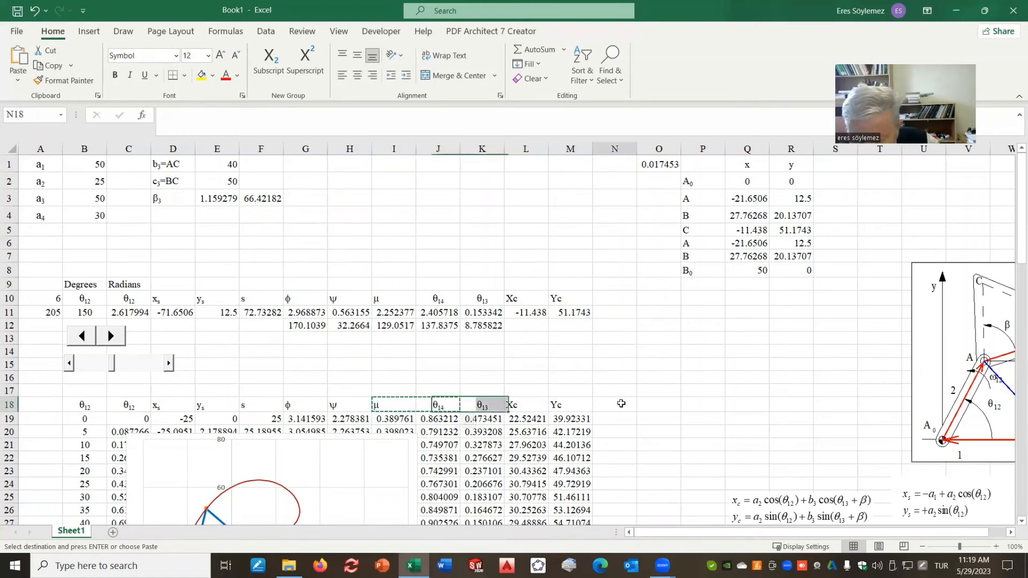
pyautogui.hotkey('ctrl', 'v')
pyautogui.press('ctrl')
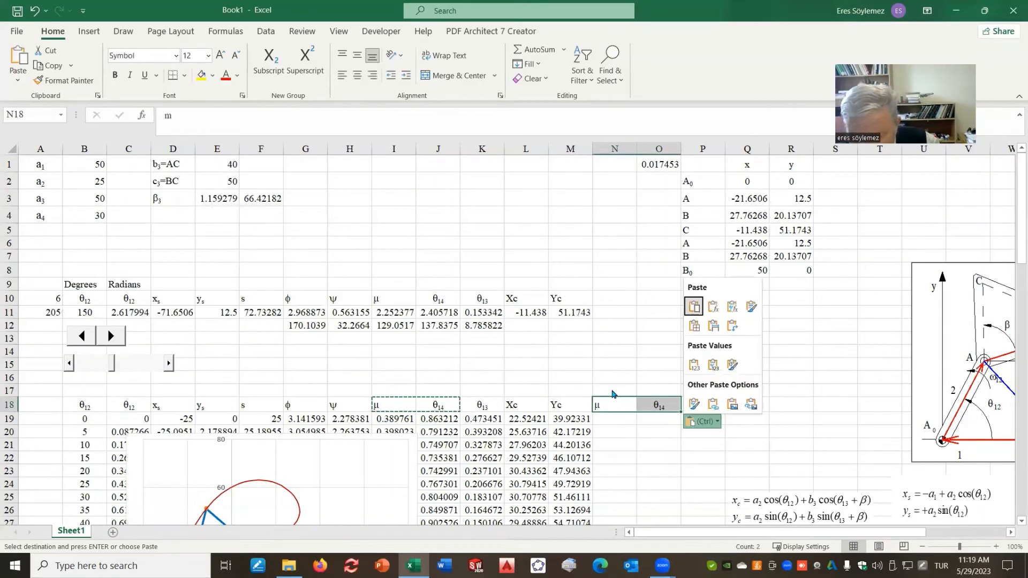
pyautogui.press('ctrl')
# - Label the new μ column Degrees in cell N17 and the original μ column Radians in cell I17
pyautogui.press('Up')
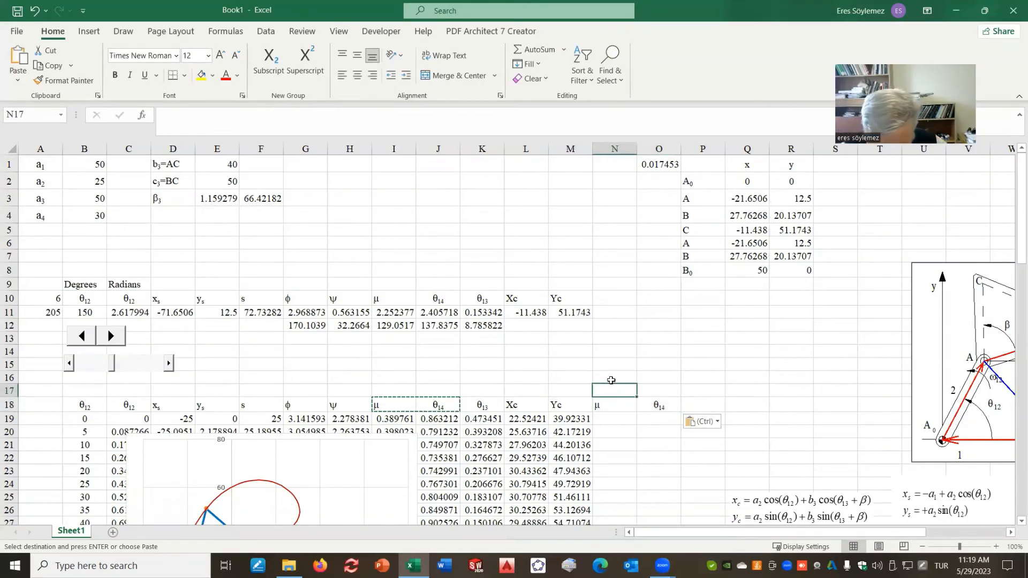
pyautogui.write('Degrees')
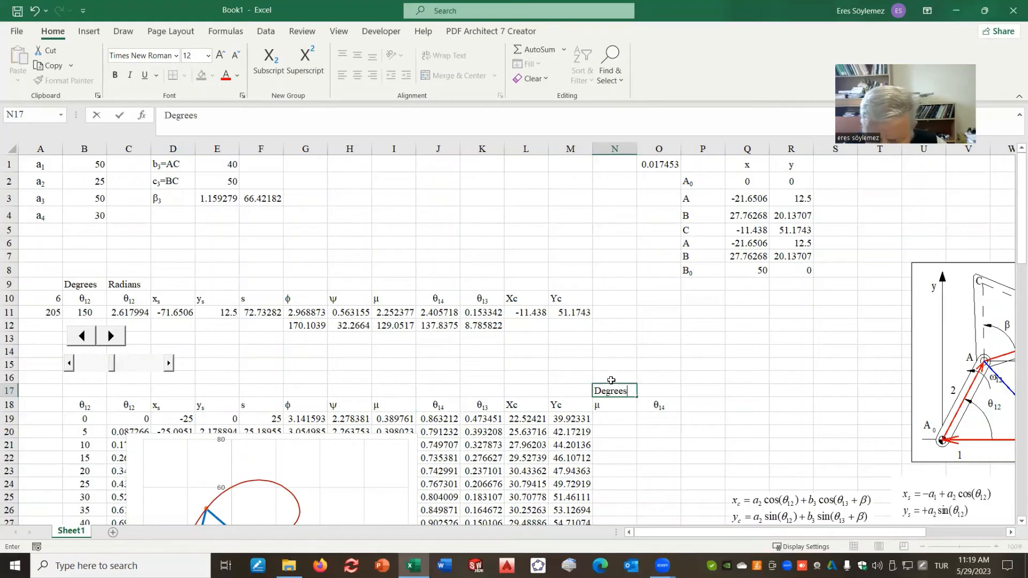
pyautogui.click(384, 389)
pyautogui.write('Radians')
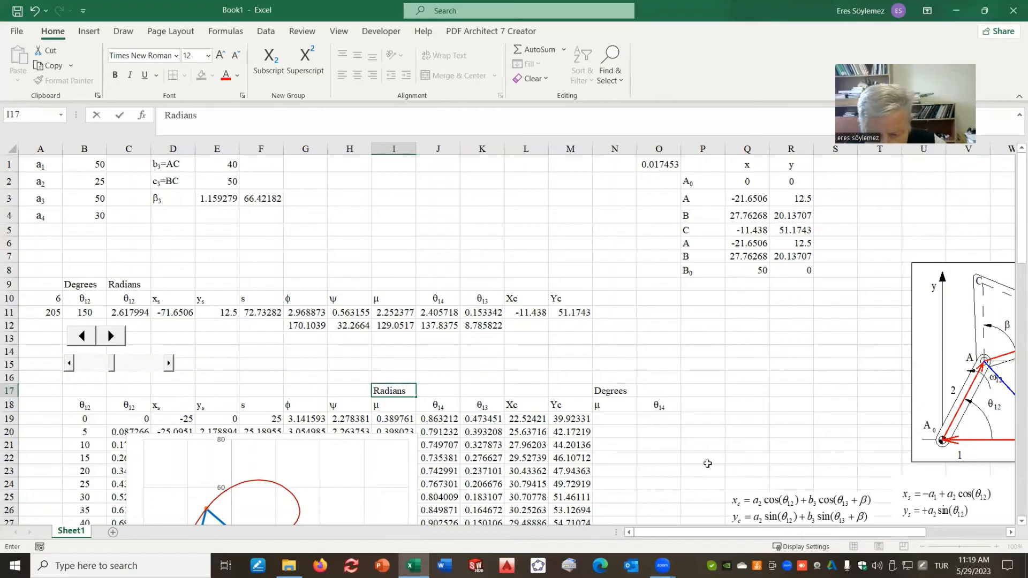
# - Enter the formula =I19/D_R() in cell N19 to convert the first μ value to degrees
pyautogui.click(607, 418)
pyautogui.write('=')
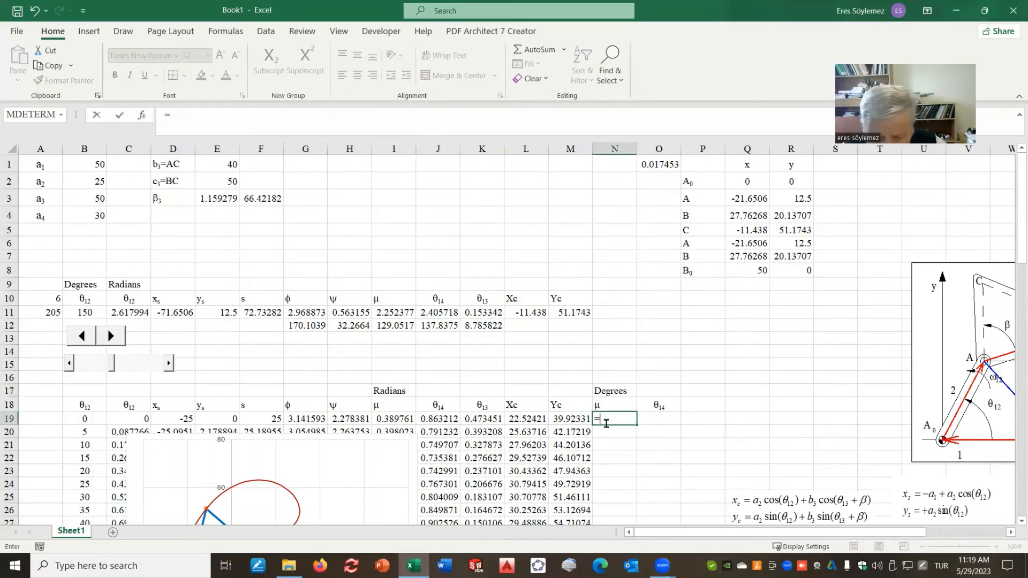
pyautogui.click(388, 422)
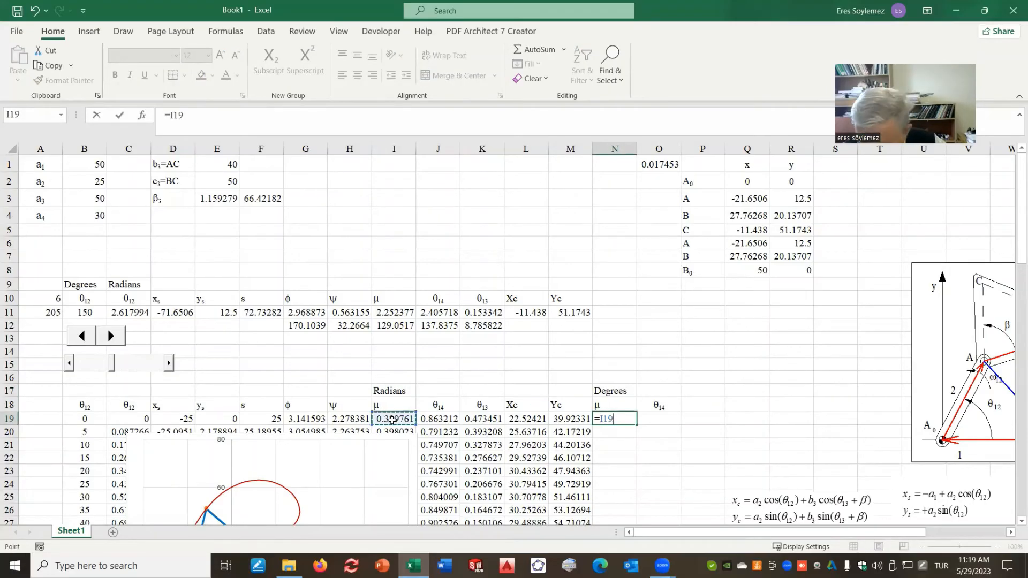
pyautogui.write('/')
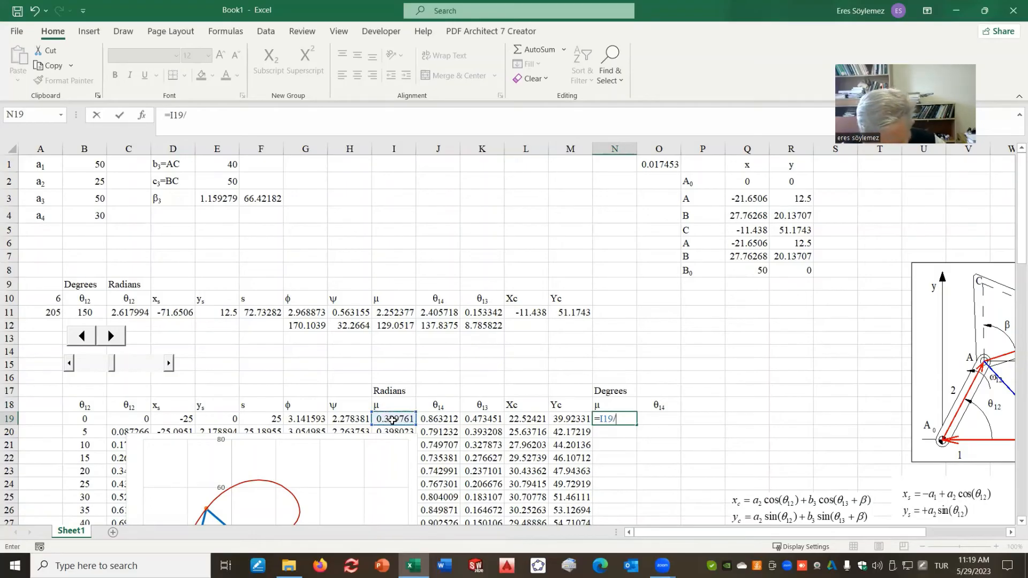
pyautogui.write('D_R')
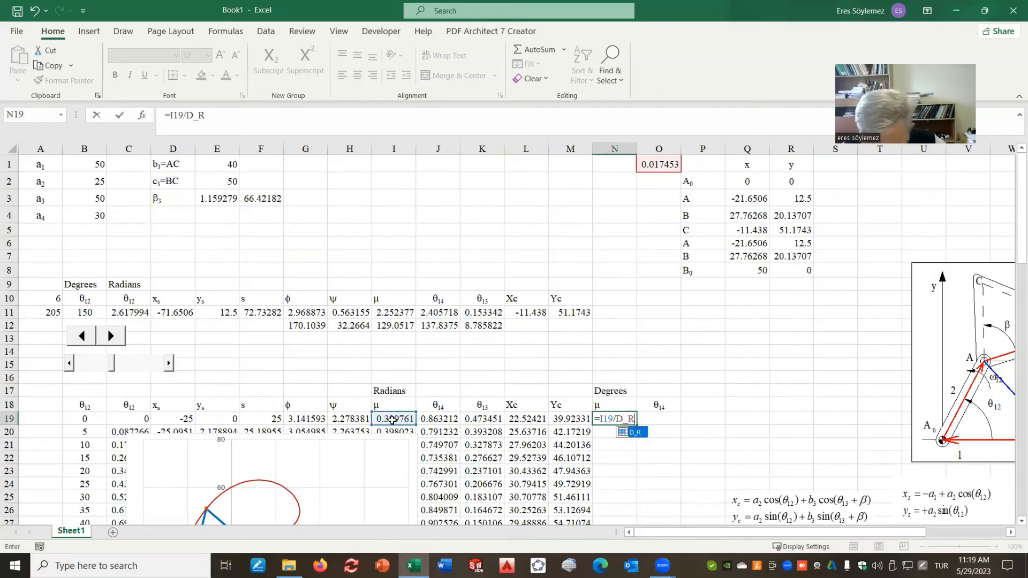
pyautogui.write('(')
pyautogui.press('Return')
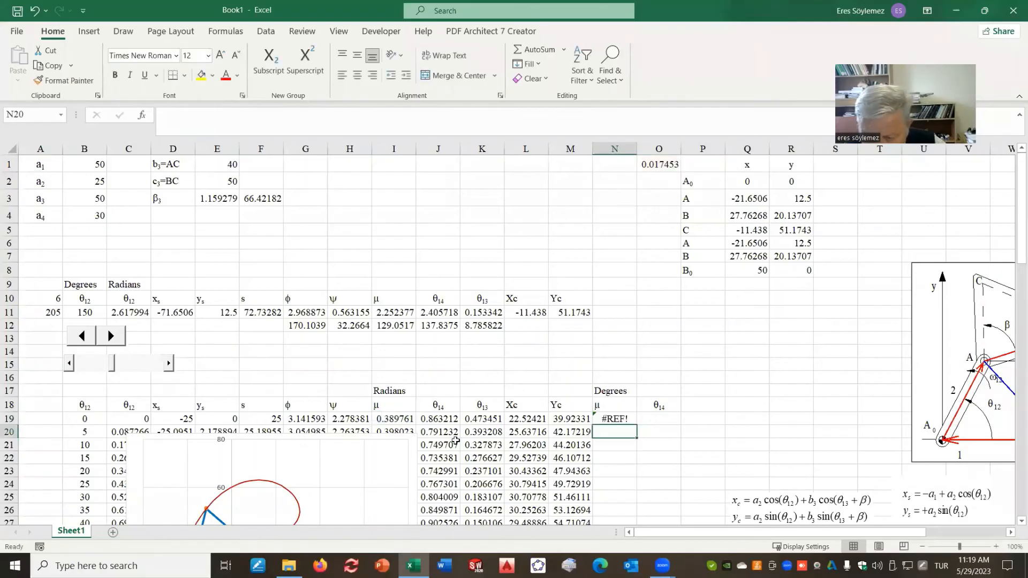
# - Correct the conversion formula in cell N19 to =I19/D_R, without the parentheses
pyautogui.click(605, 418)
pyautogui.write('D')
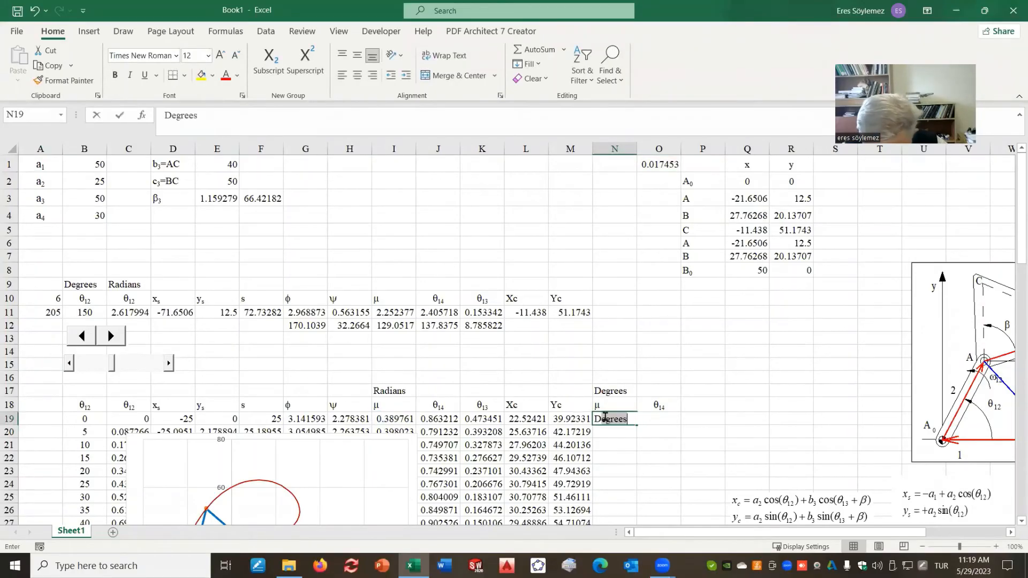
pyautogui.press('Escape')
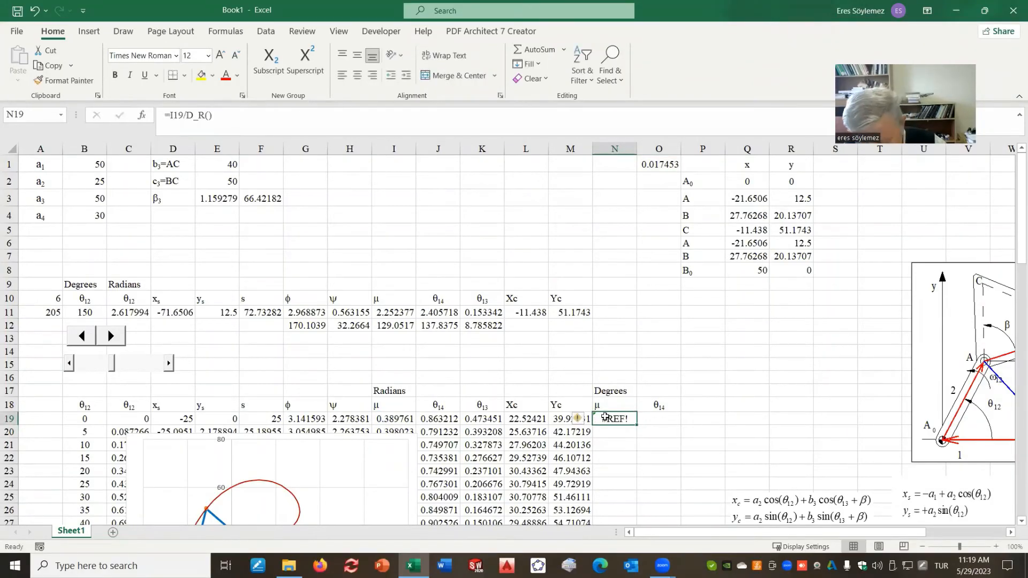
pyautogui.click(227, 114)
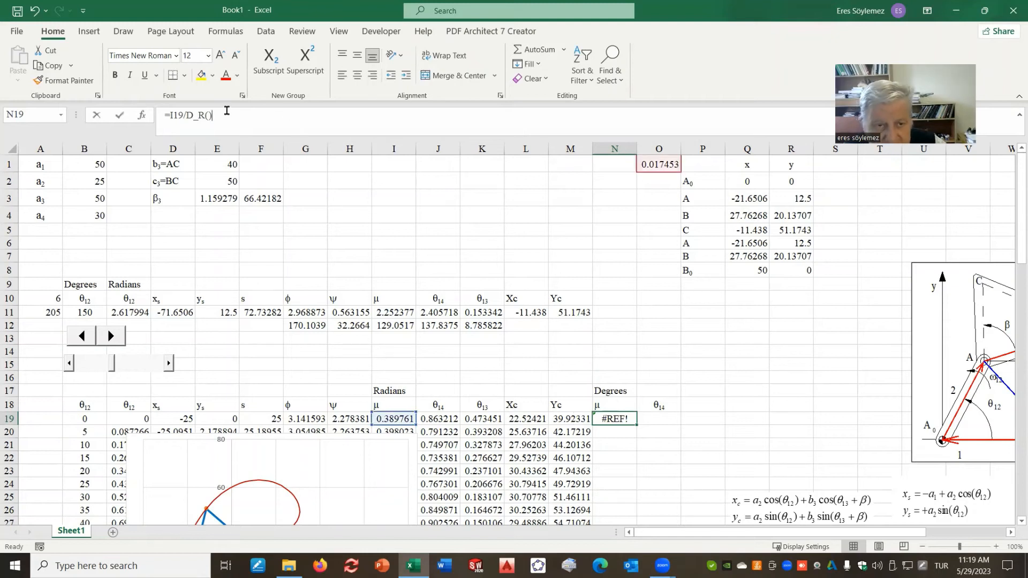
pyautogui.press('BackSpace')
pyautogui.press('BackSpace')
pyautogui.press('BackSpace')
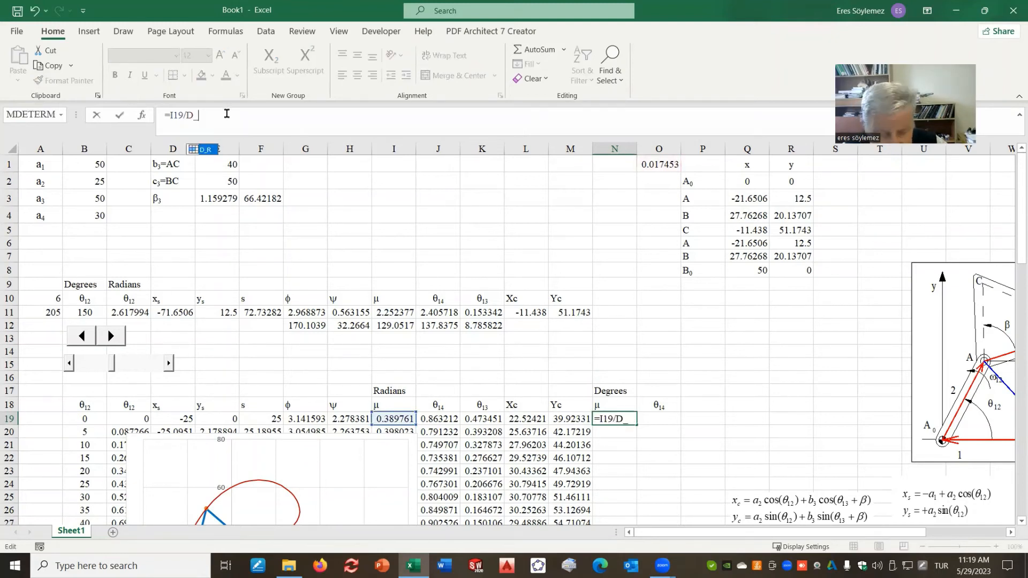
pyautogui.write('R')
pyautogui.press('Return')
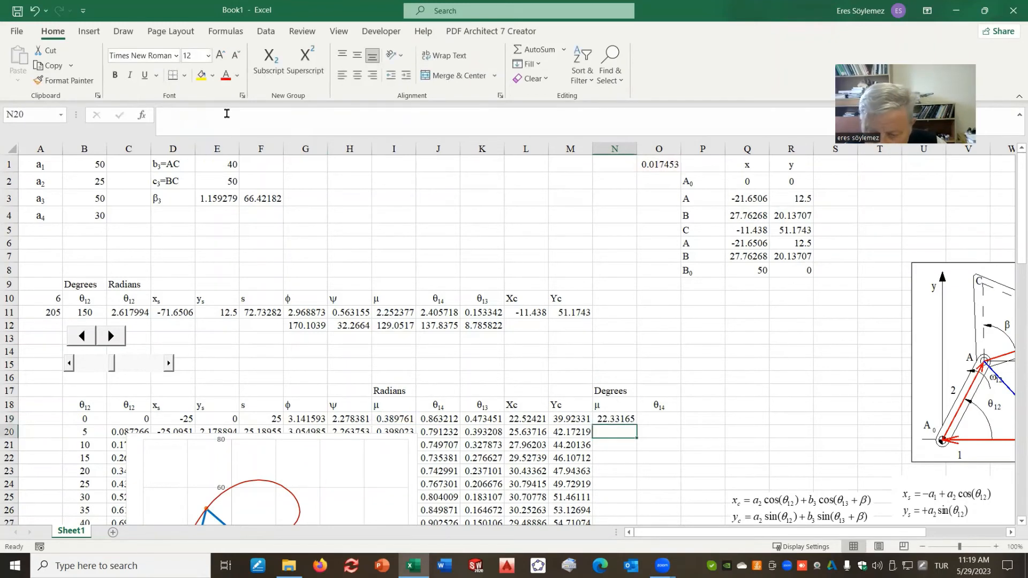
# - Extend the N19 conversion formula to O19 for θ14 and fill both degree columns down the whole table
pyautogui.click(632, 423)
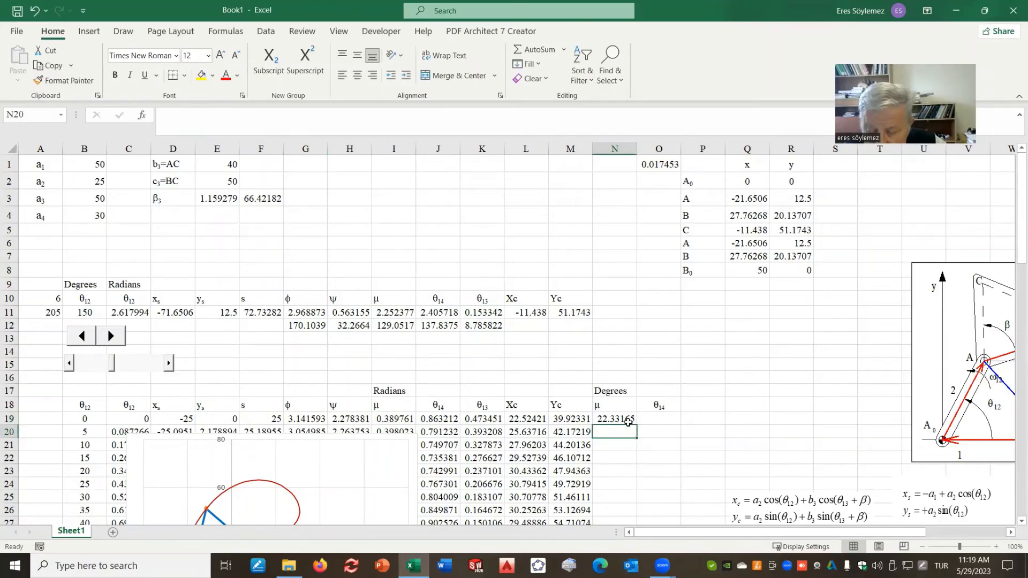
pyautogui.moveTo(636, 424); pyautogui.dragTo(685, 424)
pyautogui.click(664, 420)
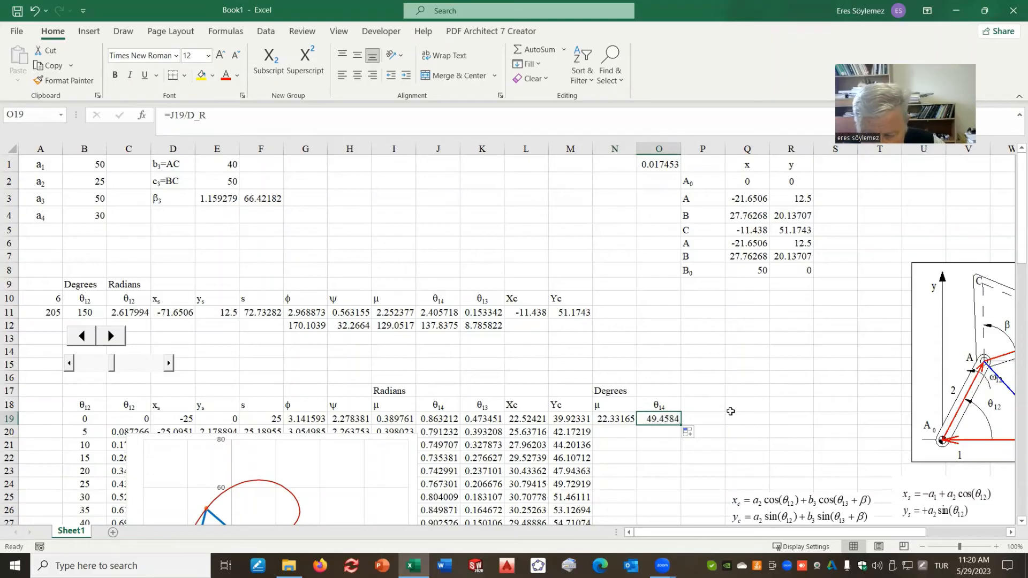
pyautogui.click(623, 423)
pyautogui.moveTo(624, 423); pyautogui.dragTo(660, 421)
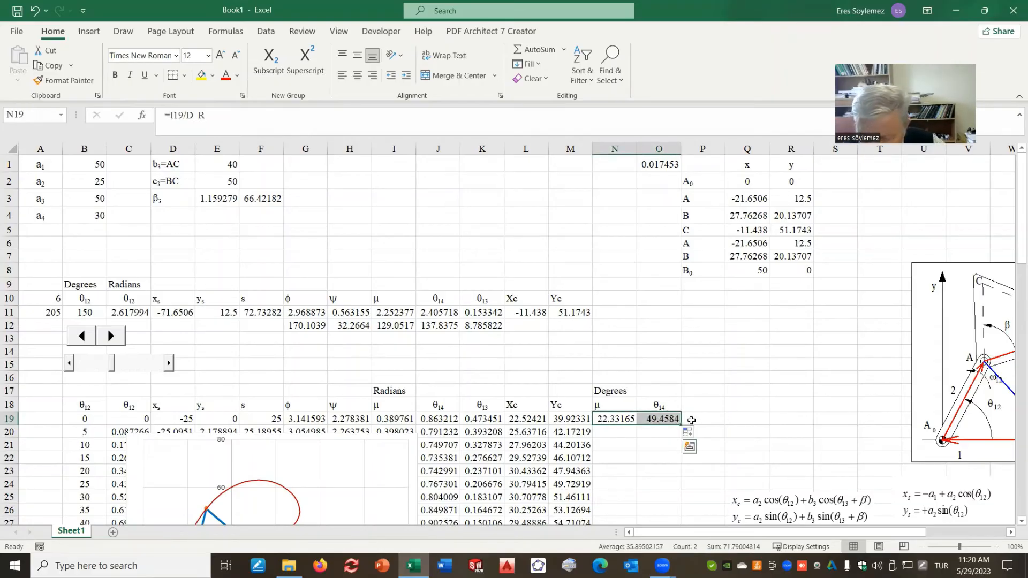
pyautogui.doubleClick(679, 424)
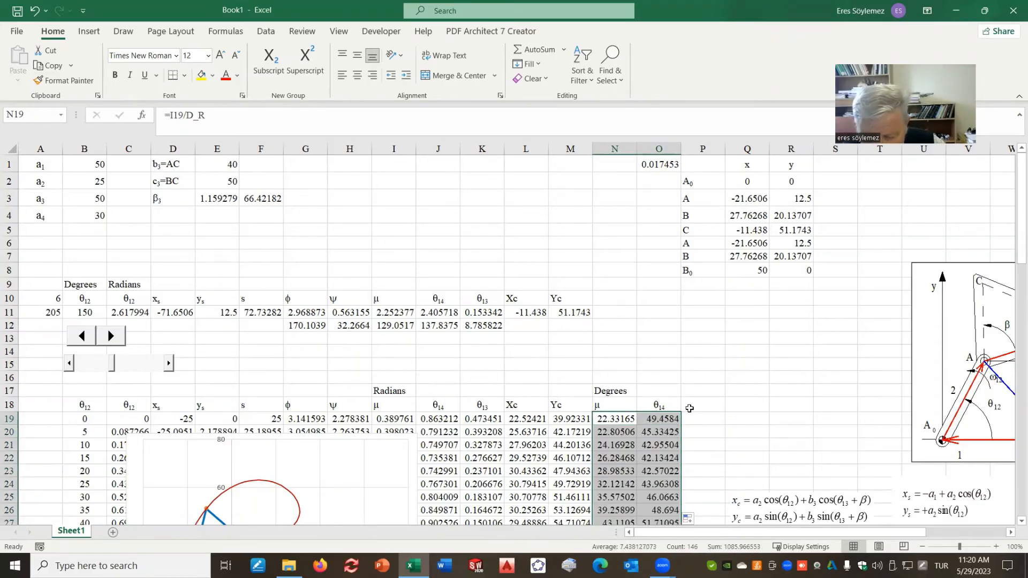
pyautogui.scroll(-9, 690, 408)
pyautogui.scroll(9, 689, 403)
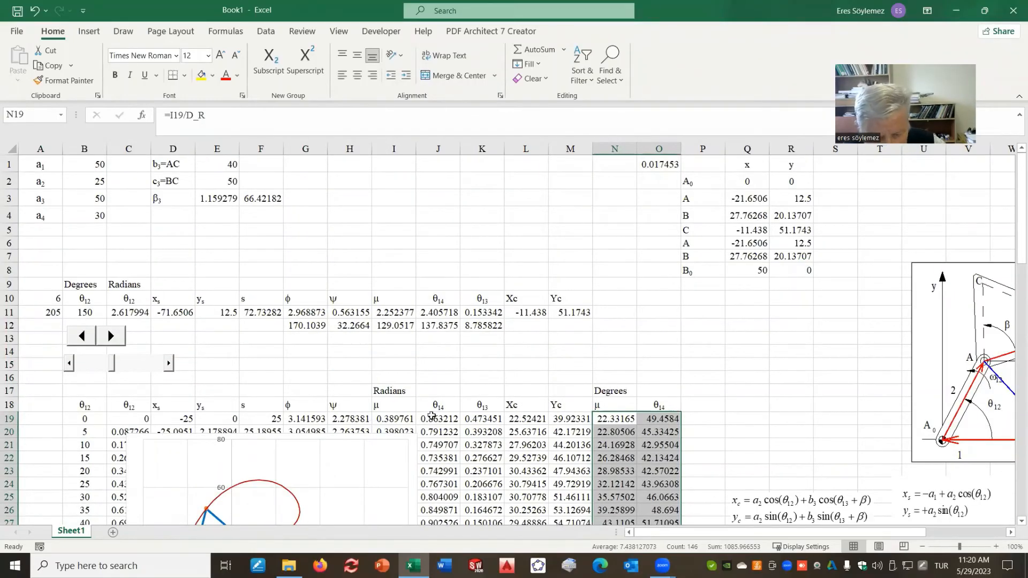
# - Insert an empty Scatter with Smooth Lines chart and place it above the table, over columns H to N
pyautogui.click(597, 346)
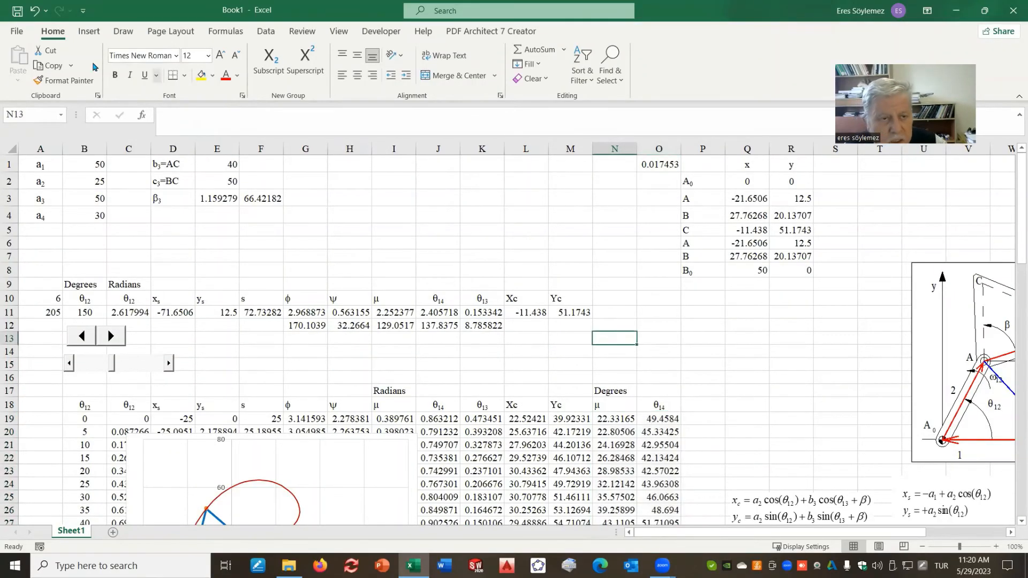
pyautogui.click(89, 31)
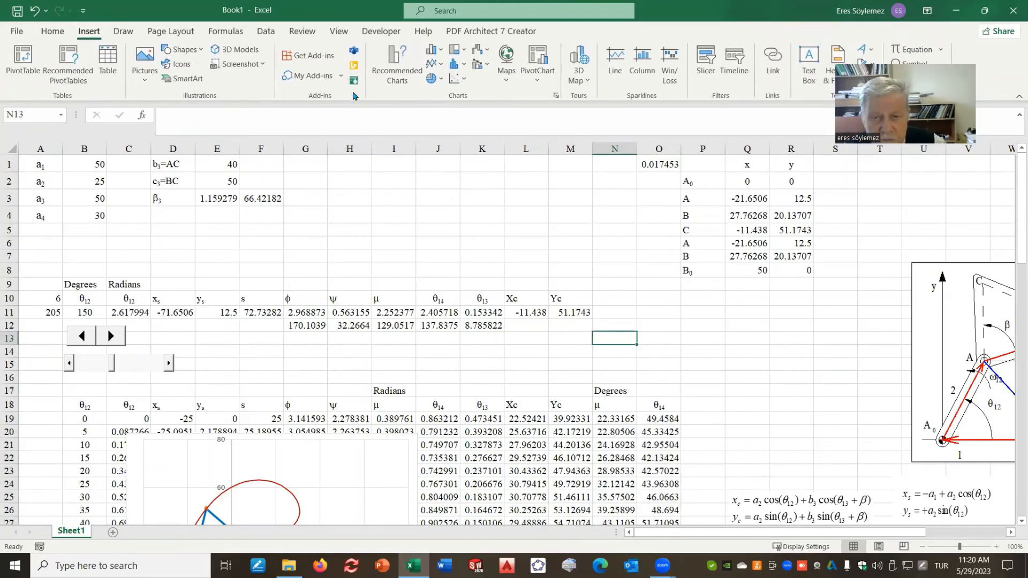
pyautogui.click(457, 79)
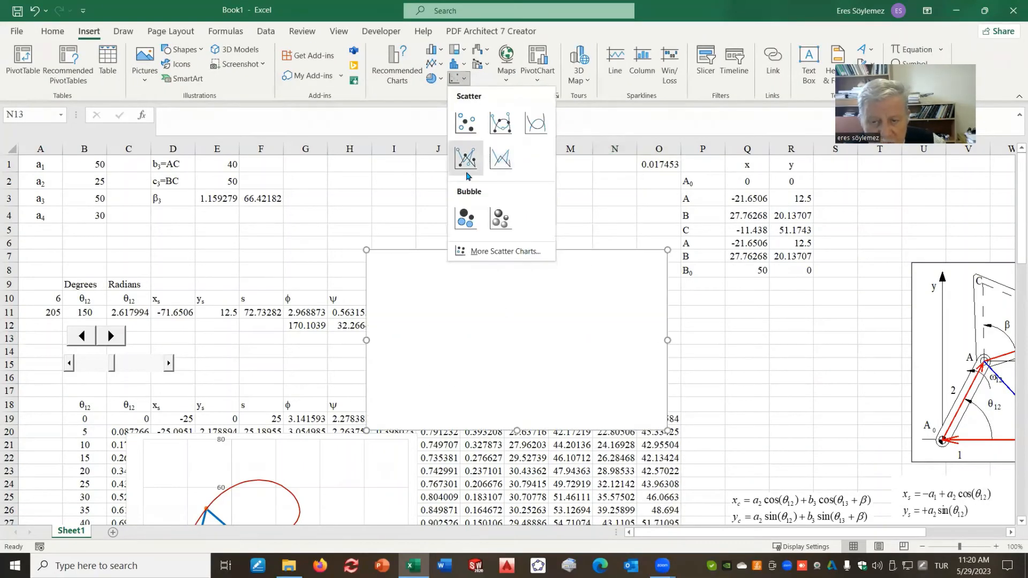
pyautogui.click(537, 124)
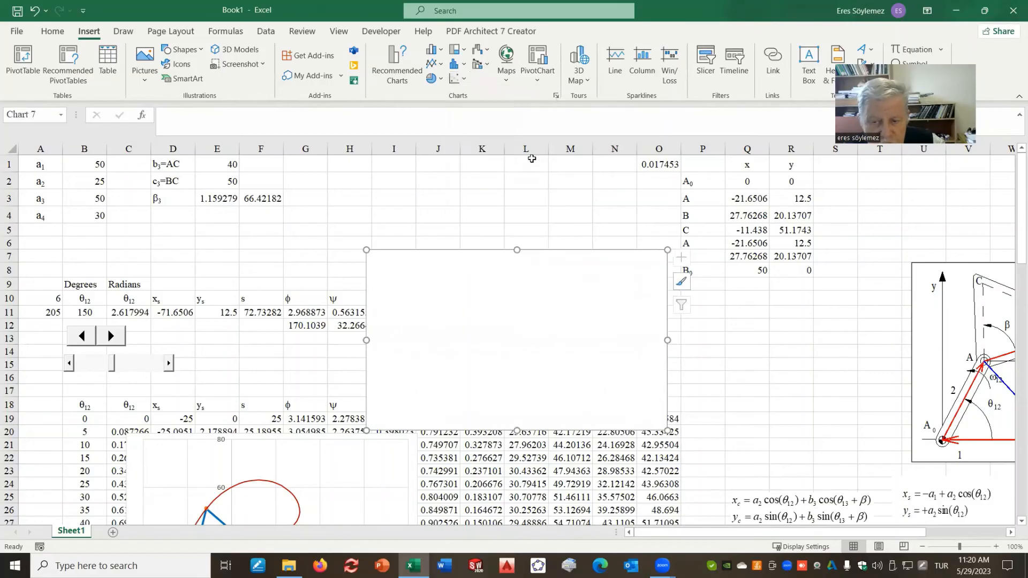
pyautogui.moveTo(482, 232); pyautogui.dragTo(445, 217)
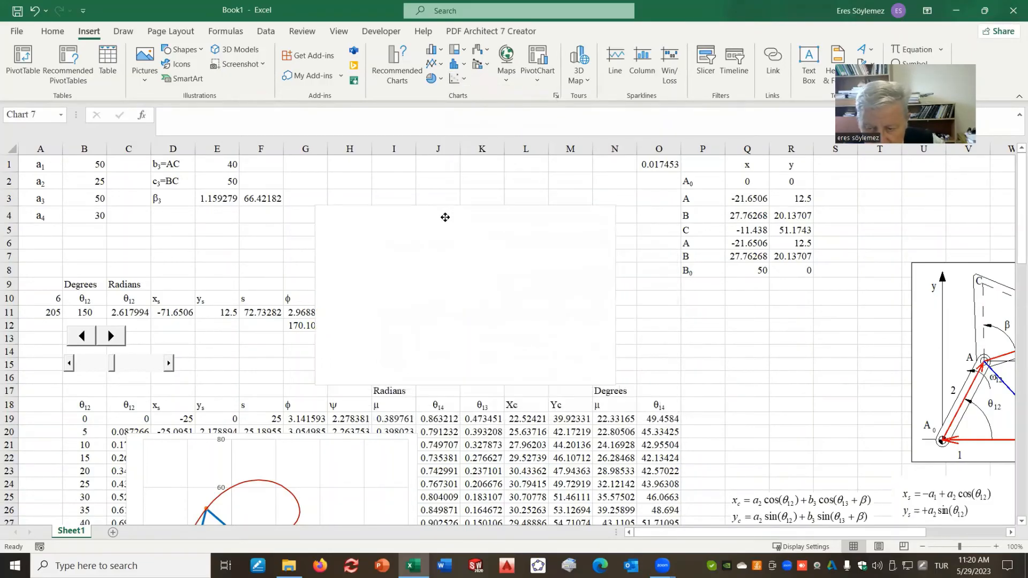
# - Add a data series to the empty chart with the θ12 degree values B19:B91 as its X values
pyautogui.rightClick(459, 265)
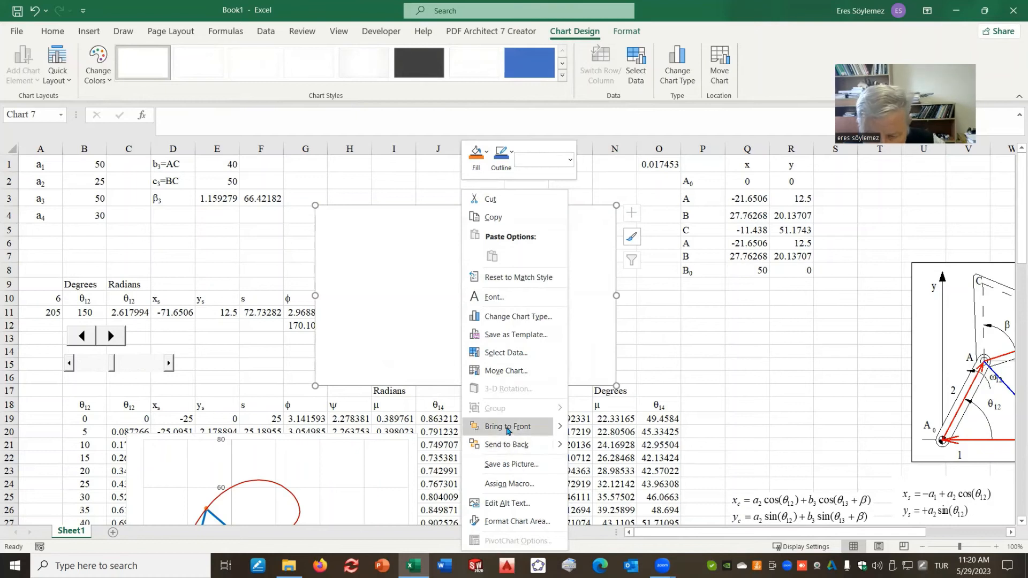
pyautogui.click(509, 352)
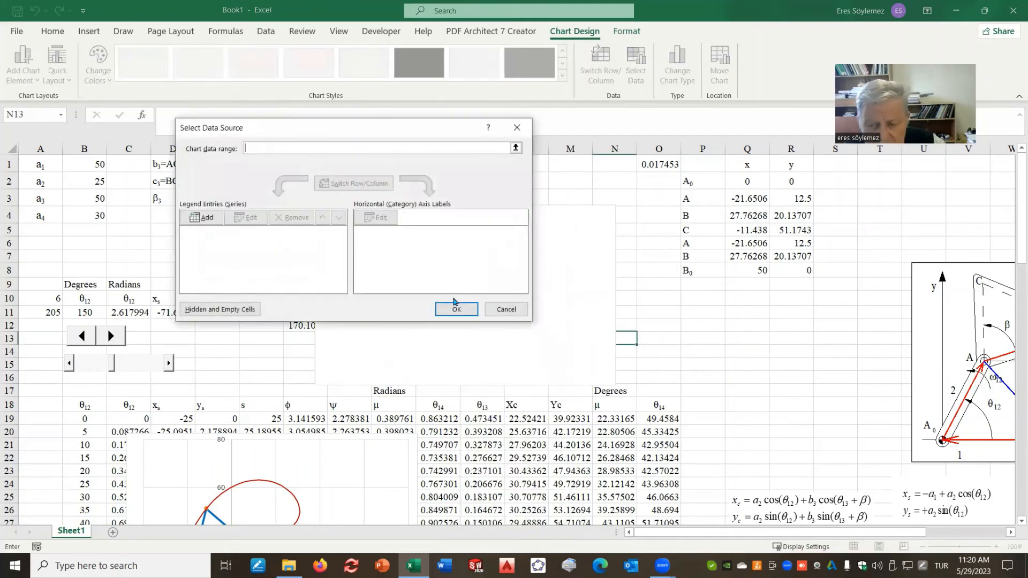
pyautogui.click(204, 218)
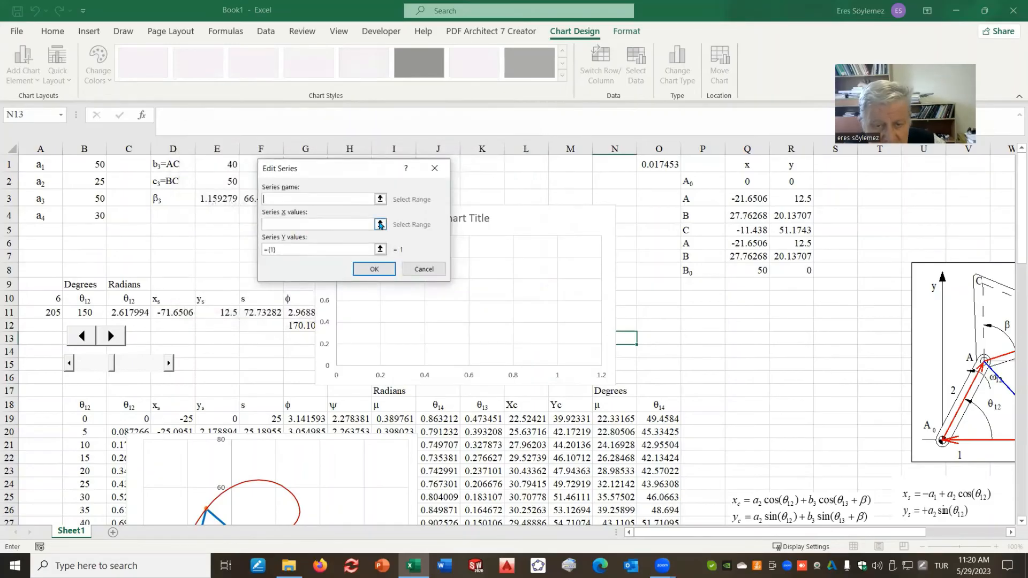
pyautogui.click(380, 224)
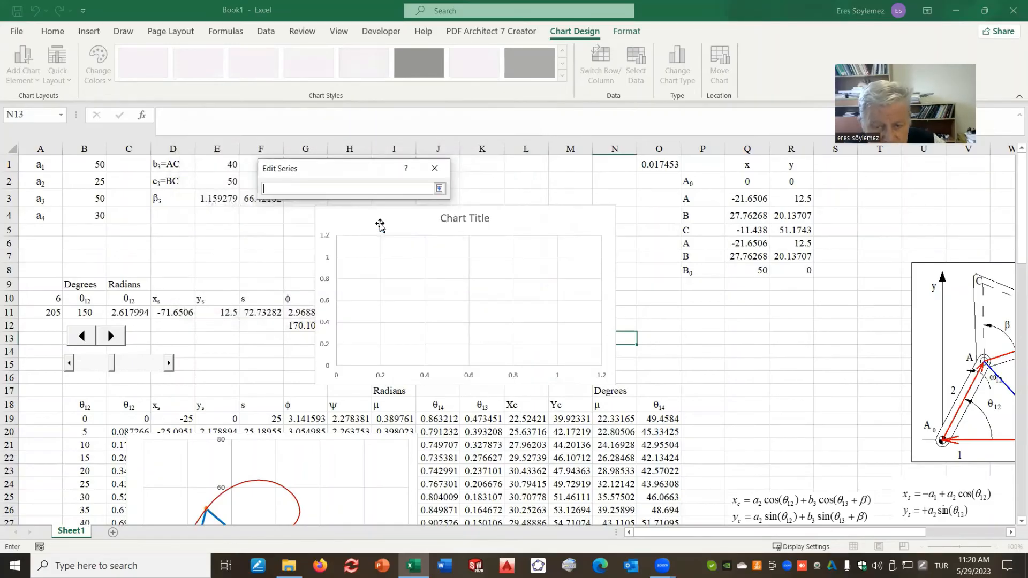
pyautogui.click(84, 421)
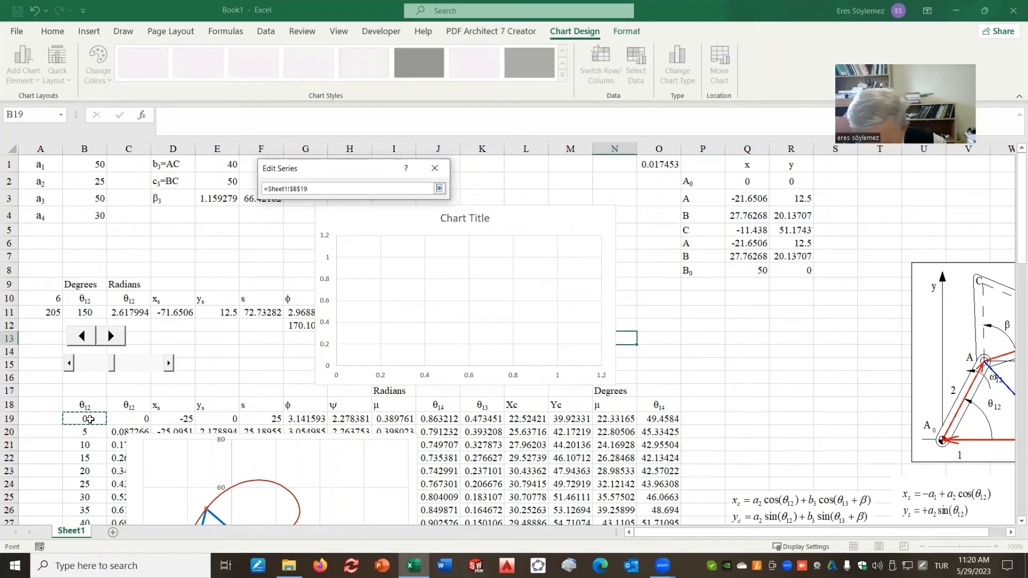
pyautogui.hotkey('ctrl', 'shift', 'Down')
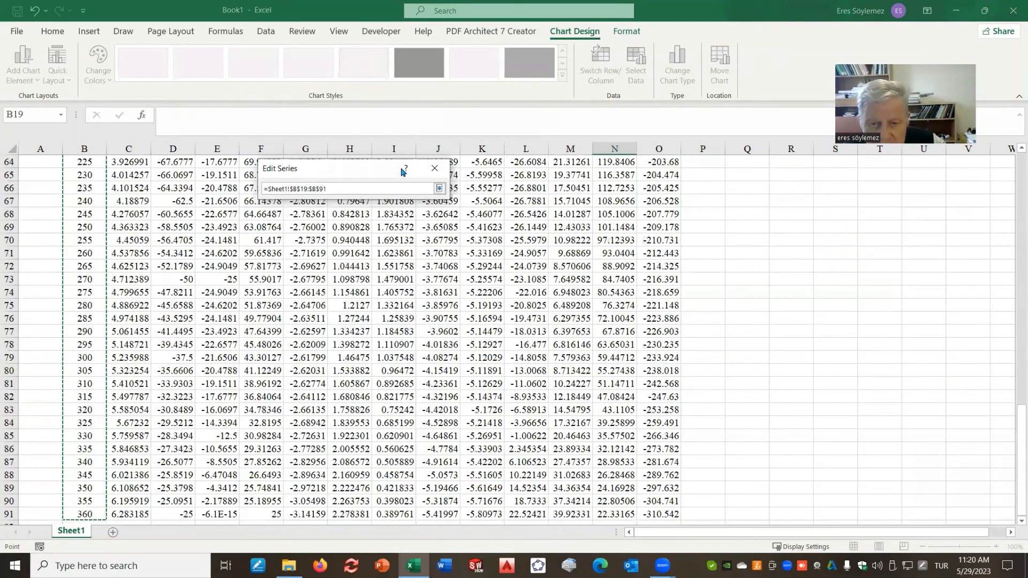
pyautogui.click(439, 188)
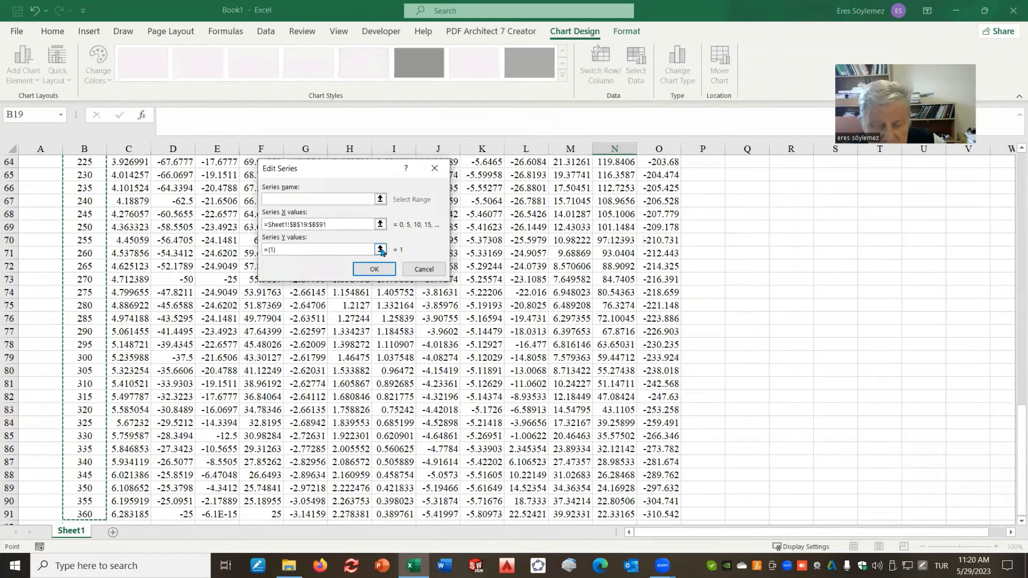
# - Set the first series' Y values to the μ degree column N19:N91, excluding the header cells, and accept the series
pyautogui.click(382, 250)
pyautogui.click(617, 514)
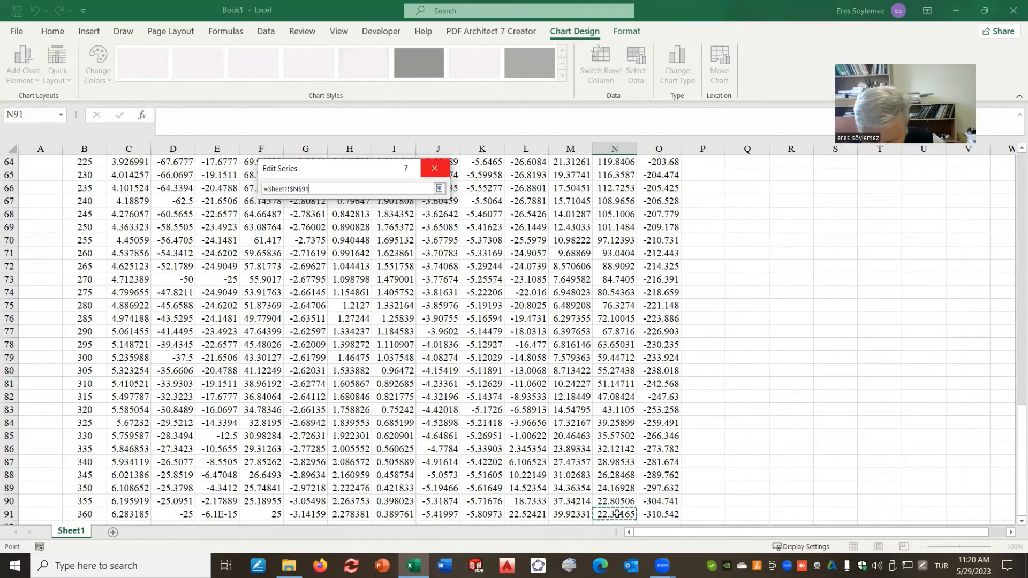
pyautogui.hotkey('ctrl', 'shift', 'Up')
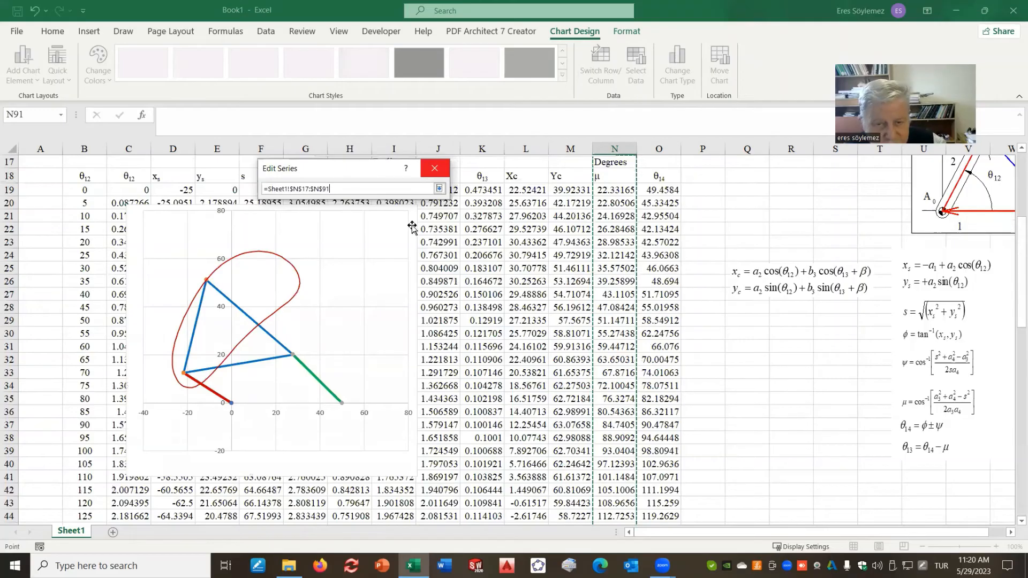
pyautogui.click(306, 188)
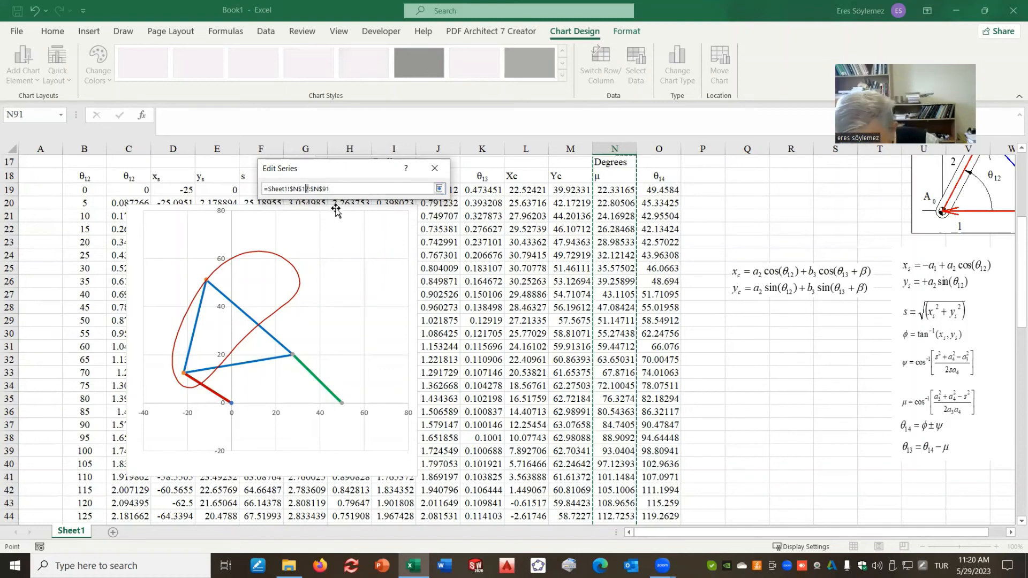
pyautogui.press('Delete')
pyautogui.write('9')
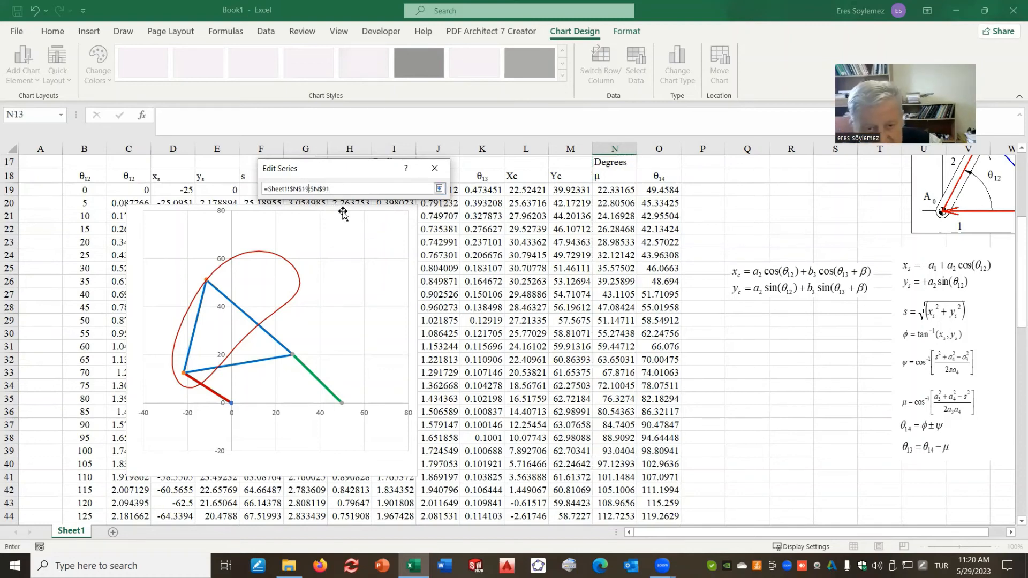
pyautogui.click(439, 189)
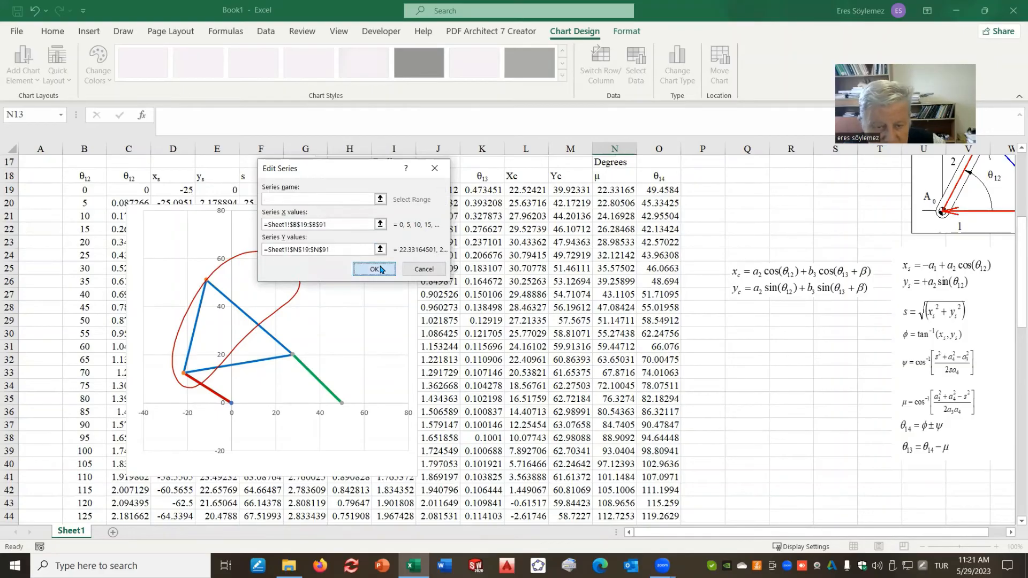
pyautogui.click(381, 269)
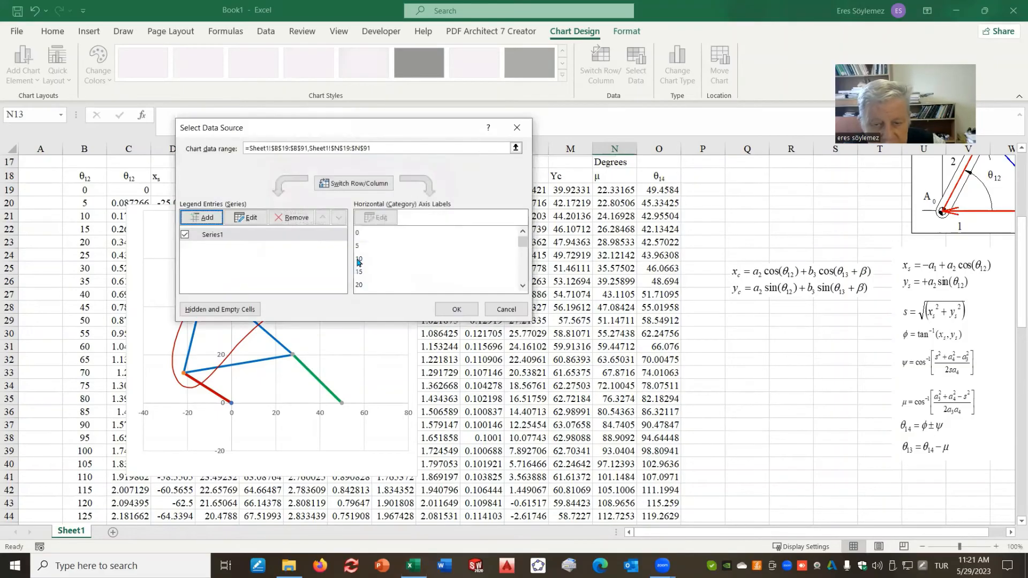
# - Add a second series to the chart, again using the θ12 degree values B19:B91 as X values
pyautogui.click(207, 220)
pyautogui.click(380, 225)
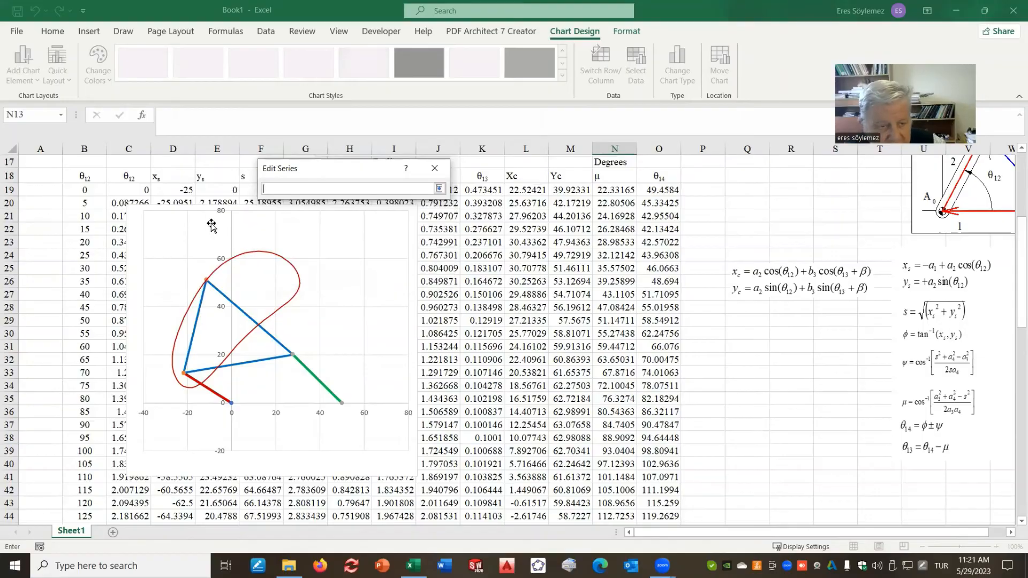
pyautogui.click(75, 191)
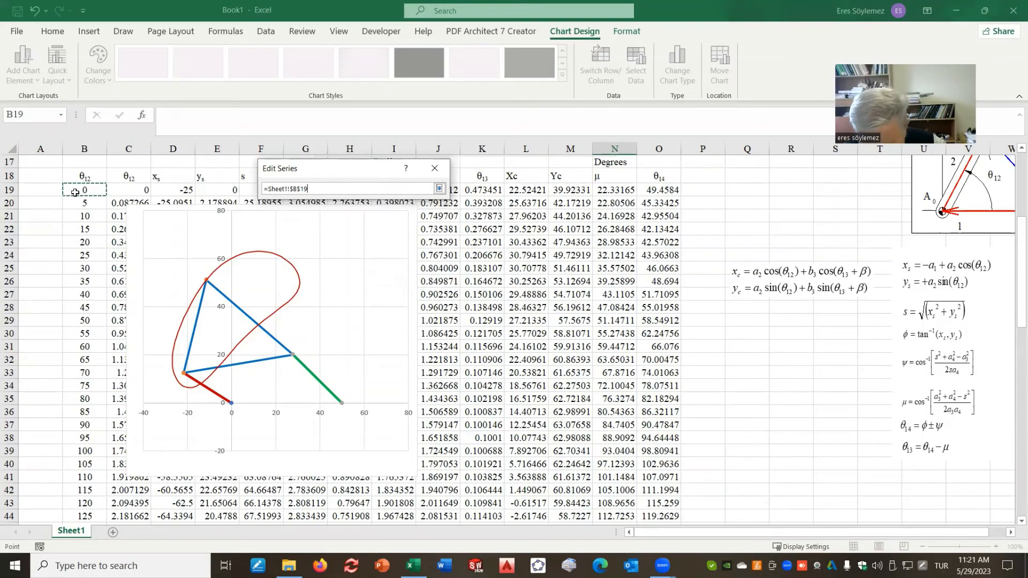
pyautogui.hotkey('ctrl', 'shift', 'Down')
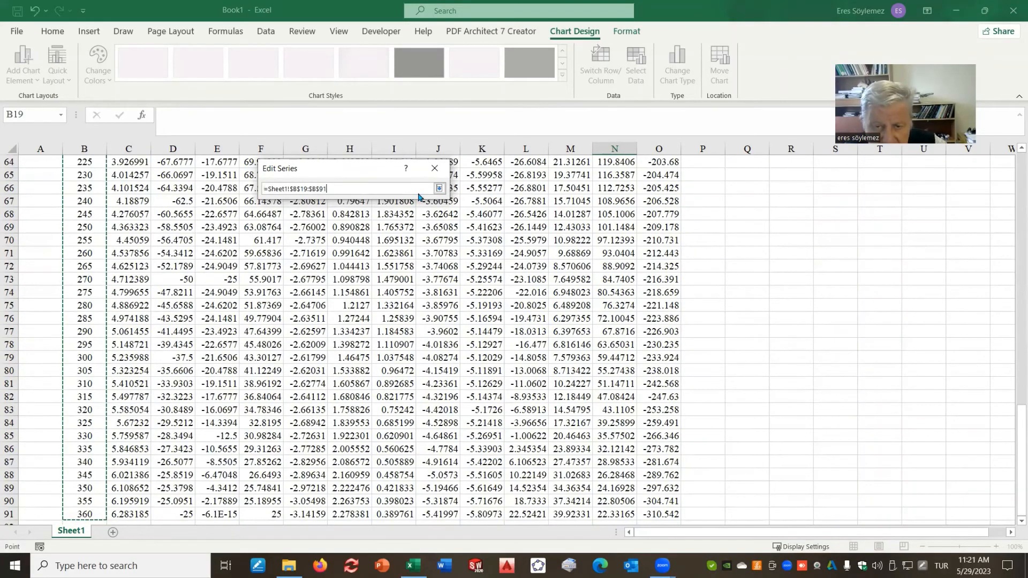
pyautogui.click(439, 189)
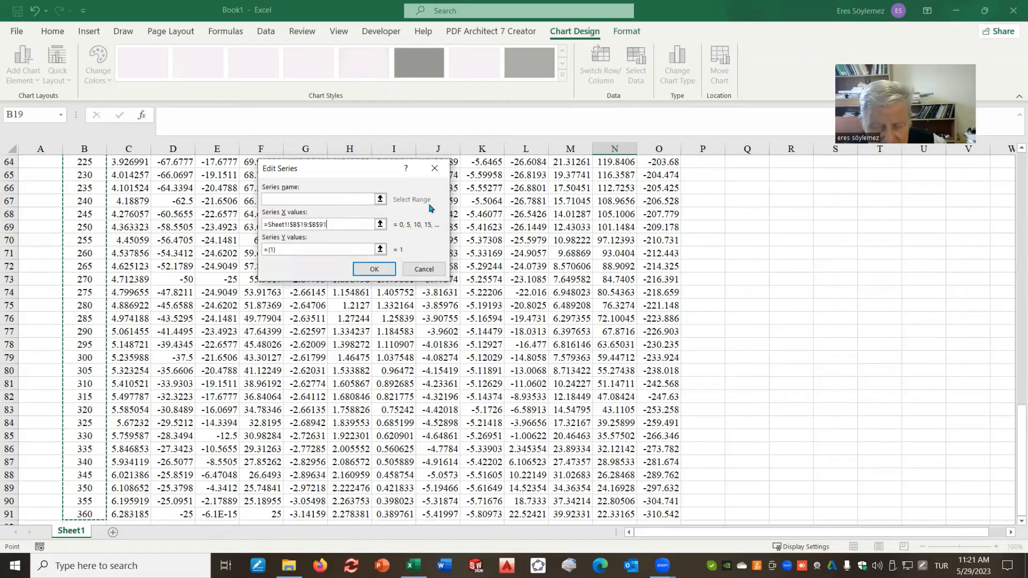
# - Set the second series' Y values to the θ14 degree column O19:O91, without its header, and accept the chart data
pyautogui.click(379, 249)
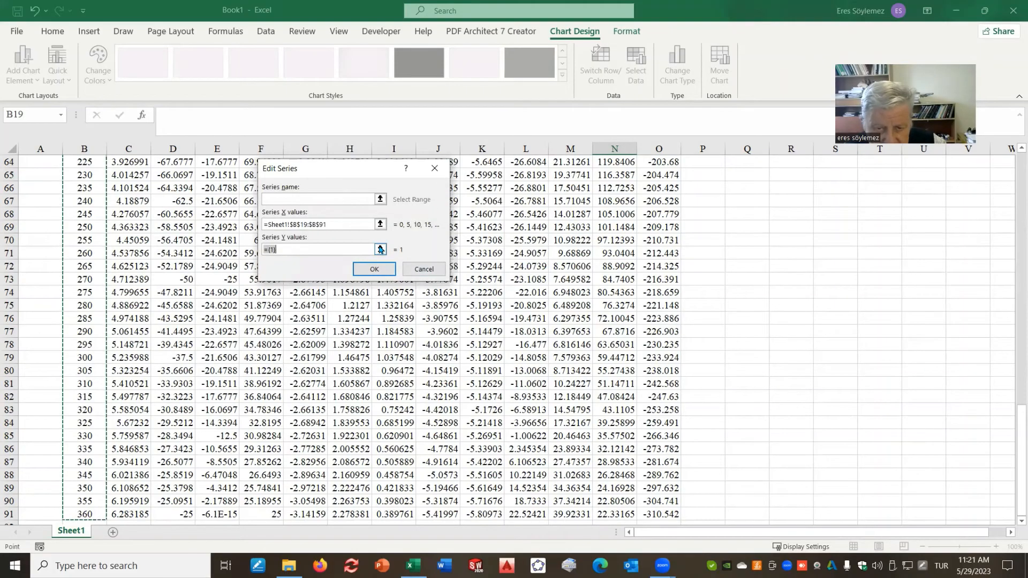
pyautogui.click(668, 514)
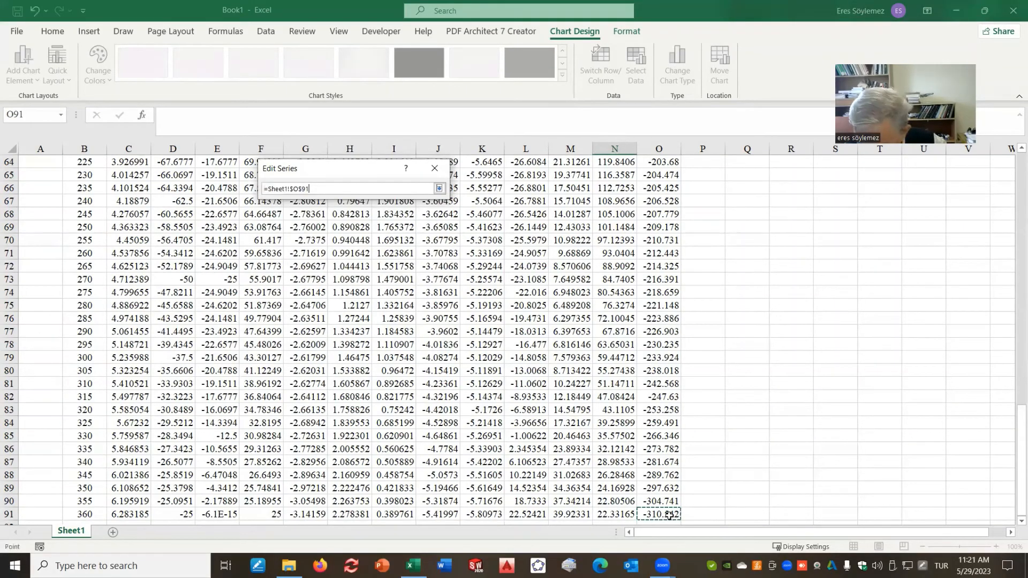
pyautogui.hotkey('ctrl', 'shift', 'Up')
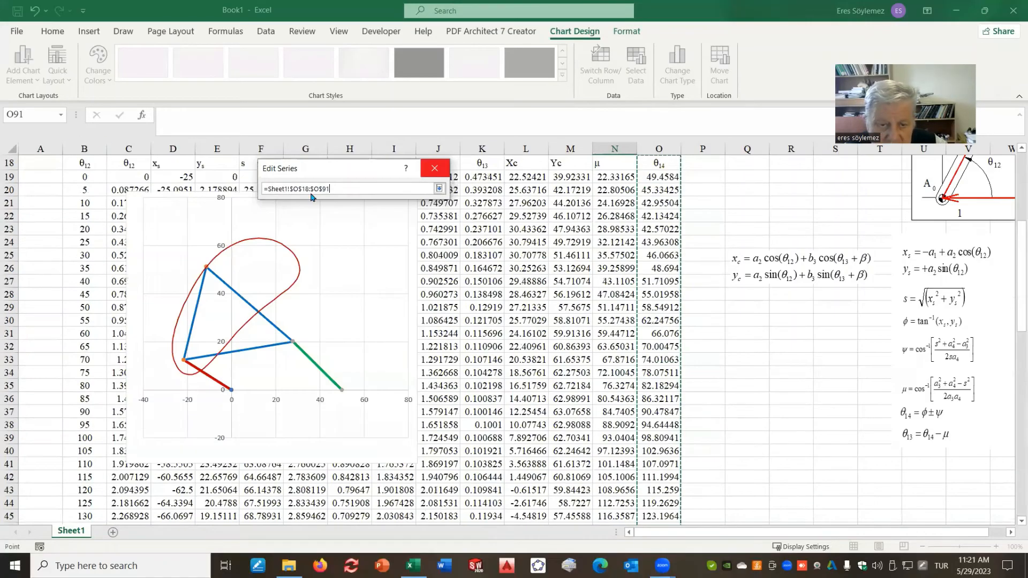
pyautogui.click(308, 189)
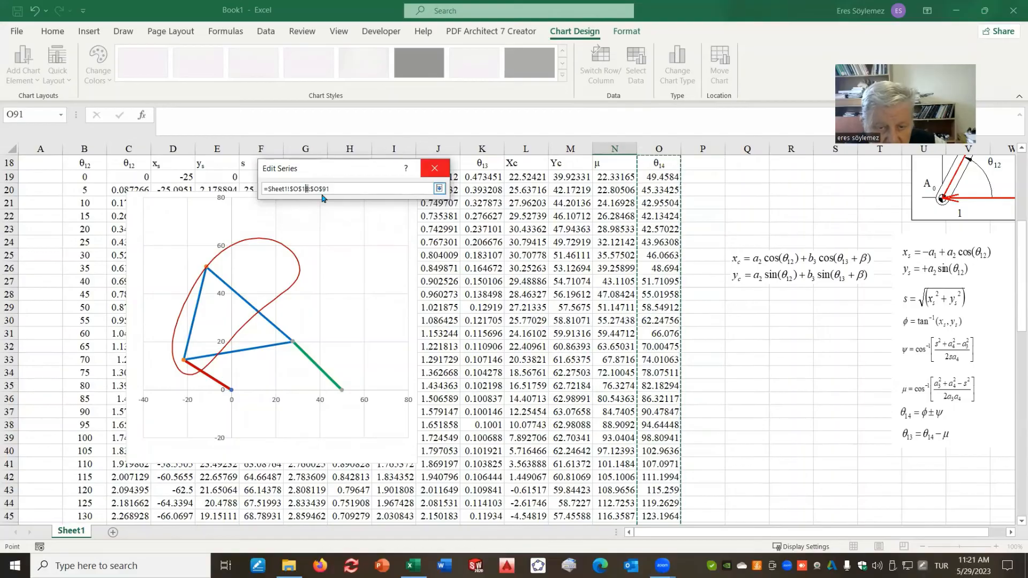
pyautogui.press('BackSpace')
pyautogui.write('9')
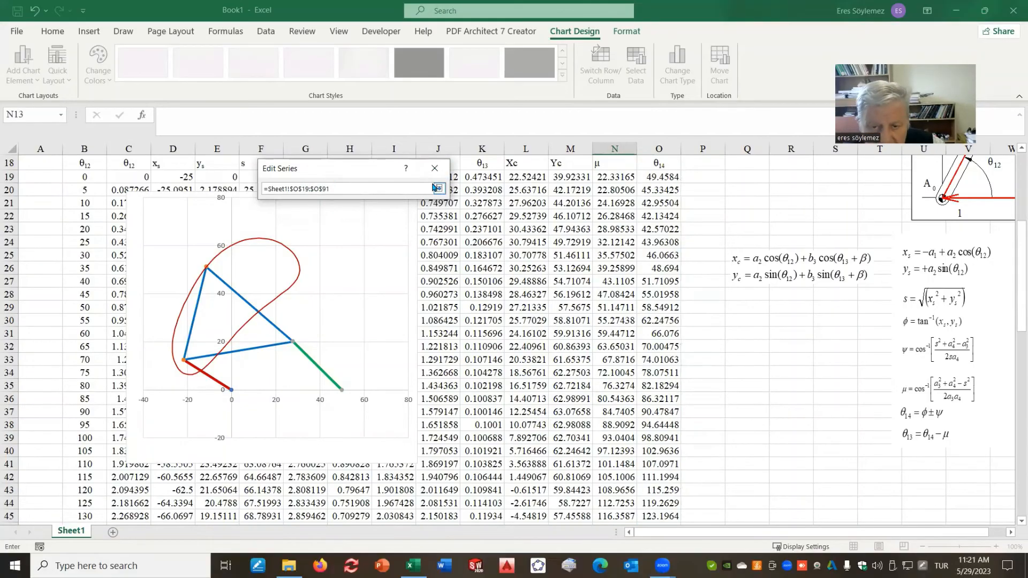
pyautogui.click(439, 190)
pyautogui.click(374, 273)
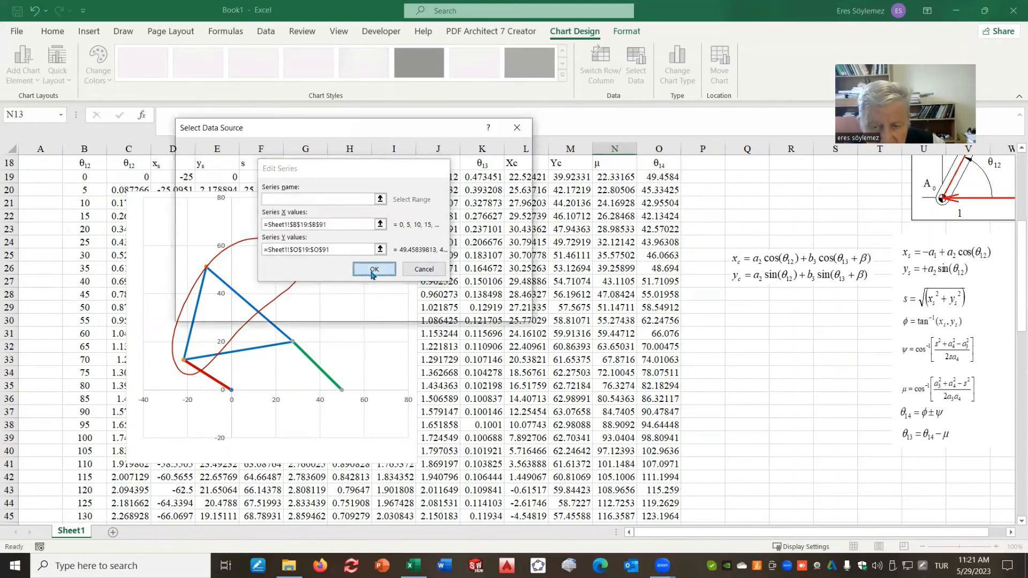
pyautogui.click(457, 310)
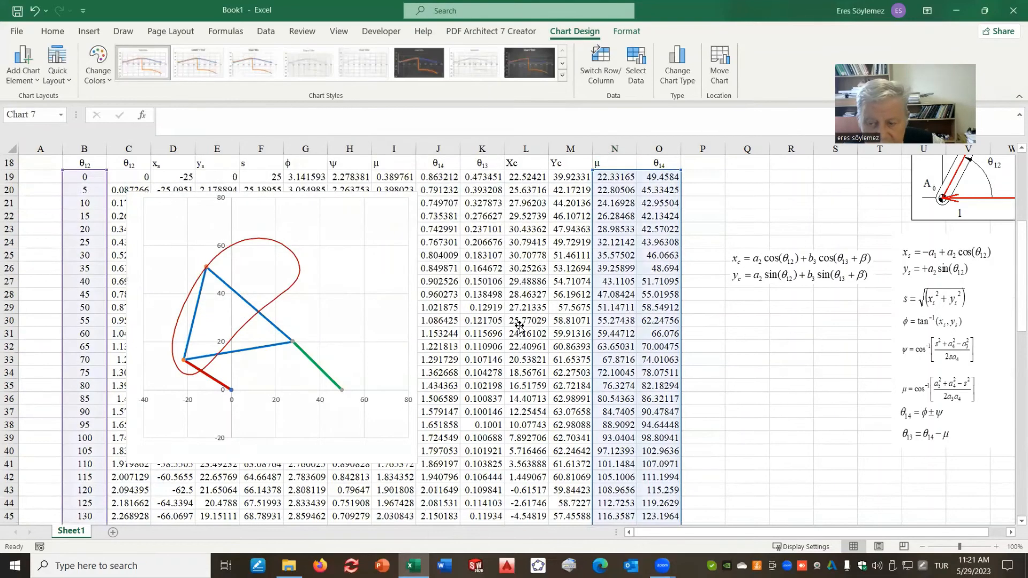
# - Stretch the new μ and θ14 chart upward so that its upper edge reaches row 1
pyautogui.scroll(6, 557, 323)
pyautogui.click(747, 313)
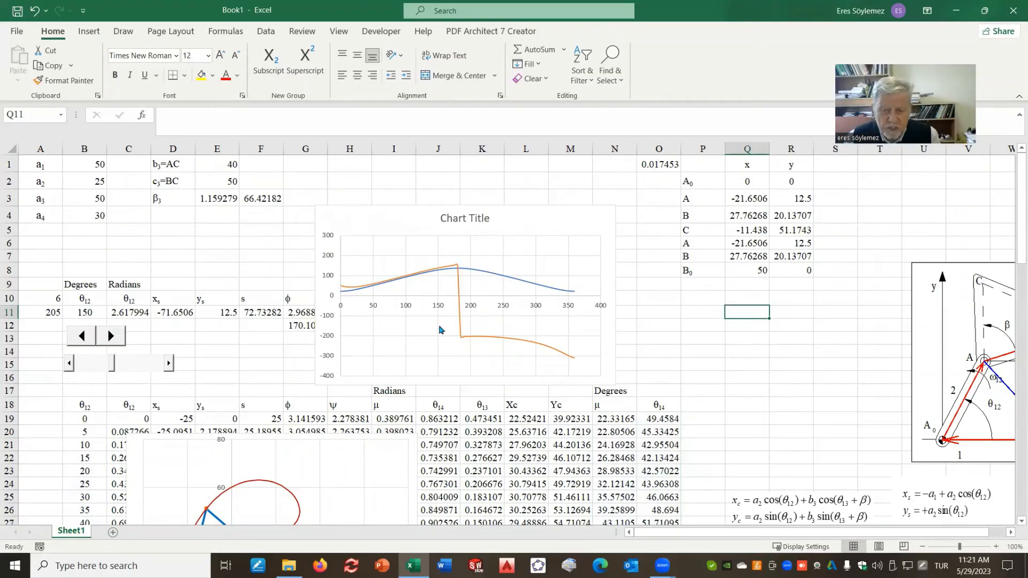
pyautogui.click(460, 321)
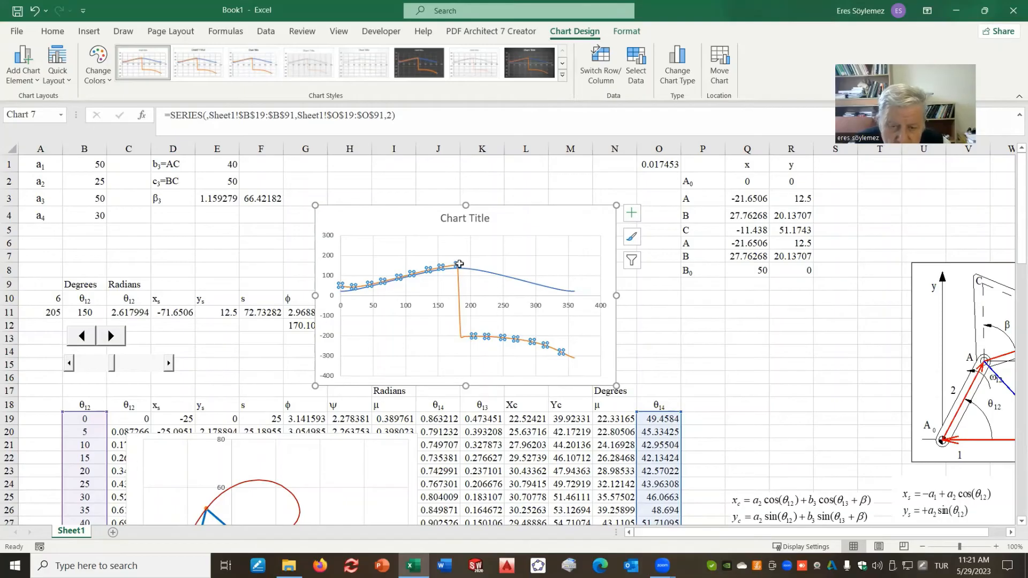
pyautogui.click(465, 206)
pyautogui.moveTo(465, 206); pyautogui.dragTo(480, 158)
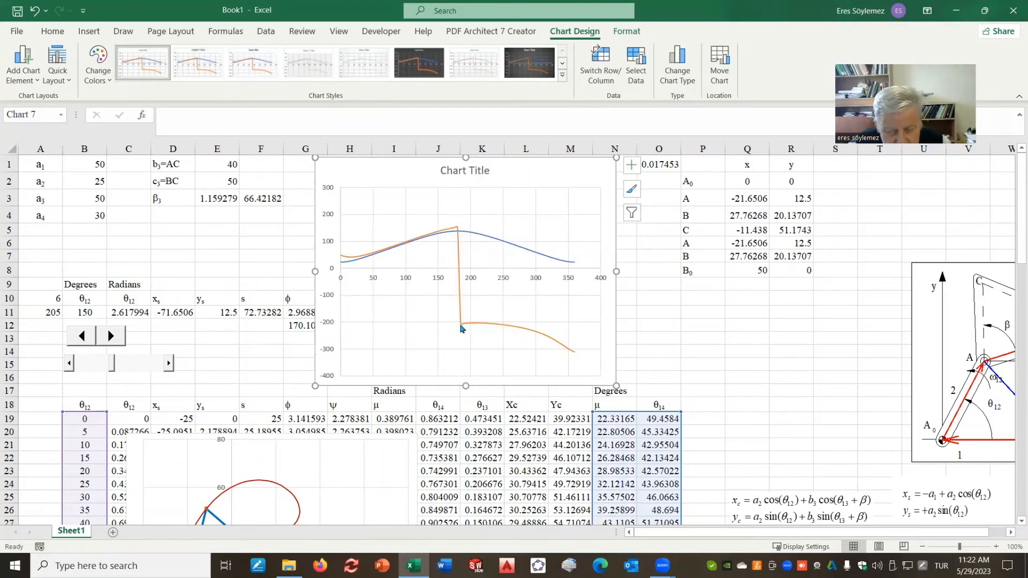
# - Find where θ14 jumps in the degree table and add 360 to the formula in O56, making it =J56/D_R+360
pyautogui.moveTo(461, 328)
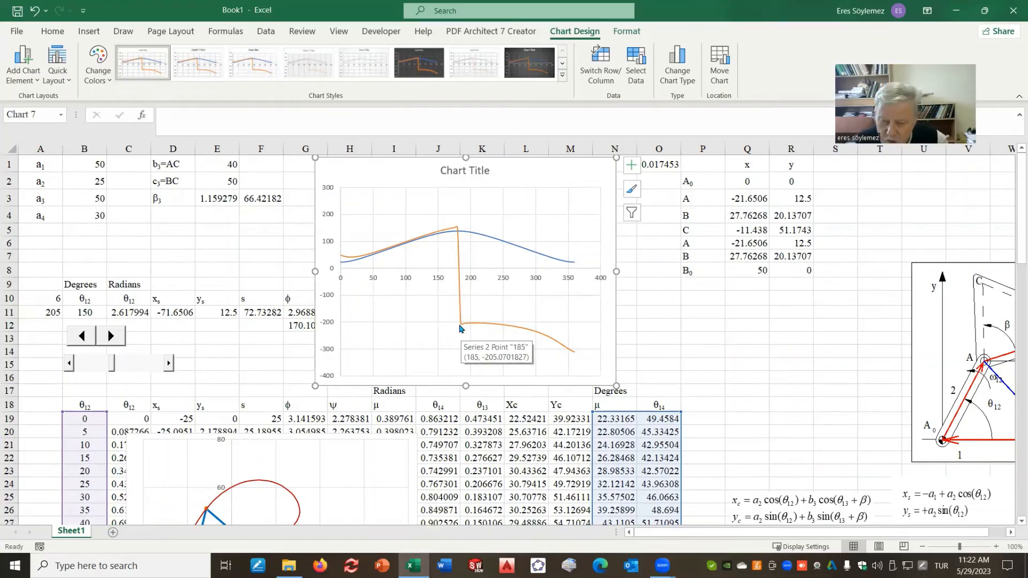
pyautogui.scroll(-8, 620, 420)
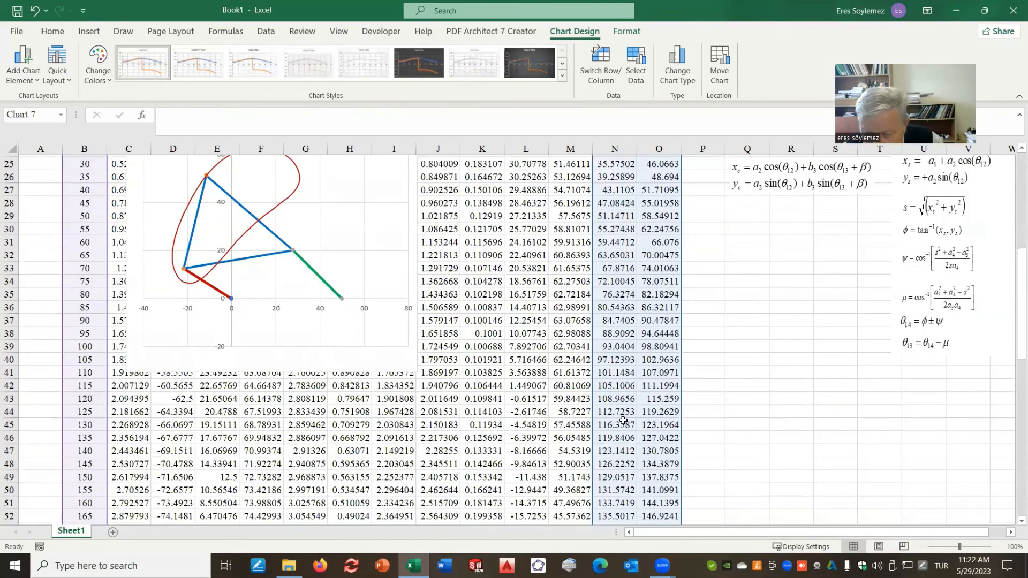
pyautogui.scroll(-1, 627, 428)
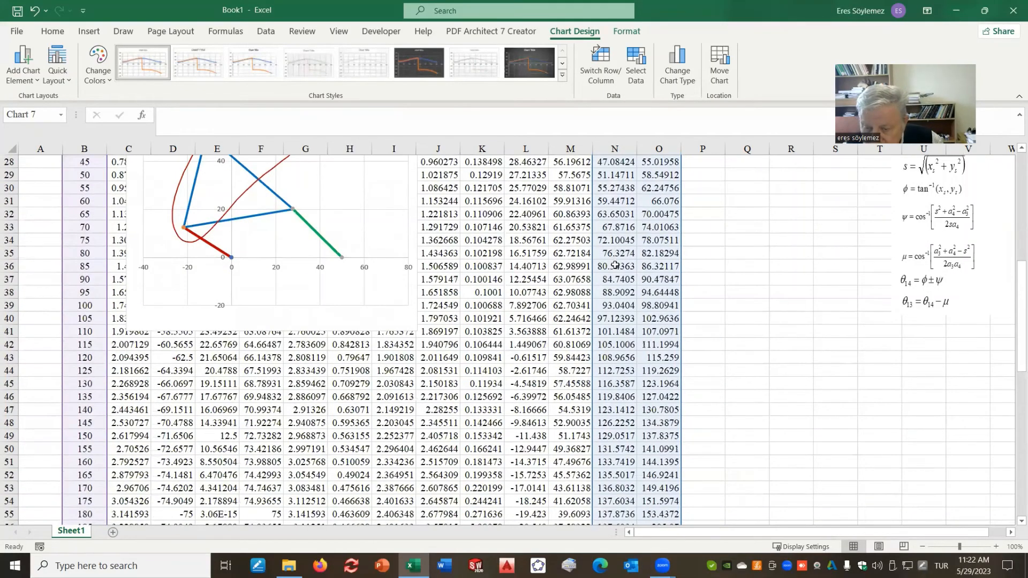
pyautogui.scroll(-6, 616, 262)
pyautogui.scroll(3, 674, 343)
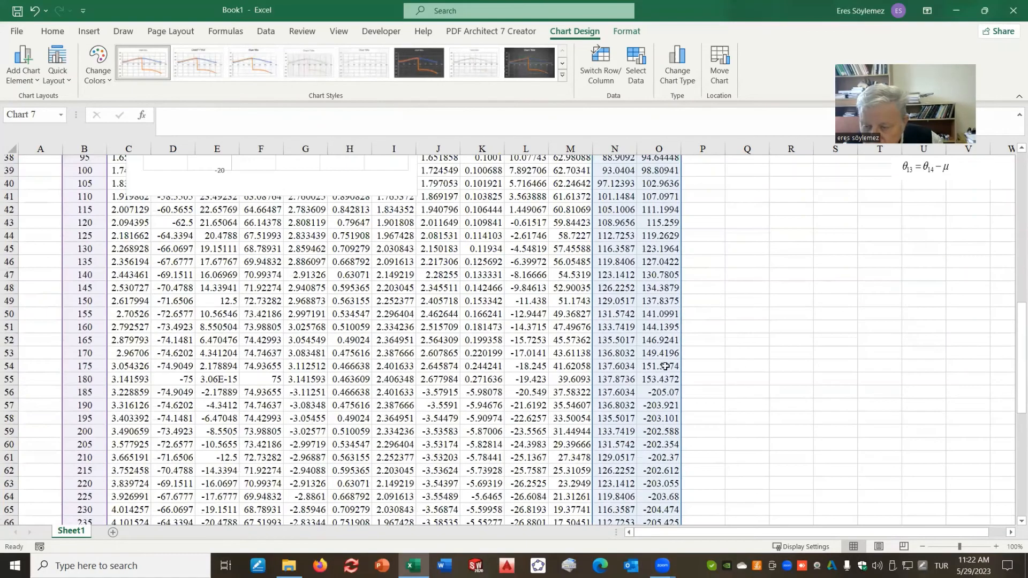
pyautogui.click(659, 397)
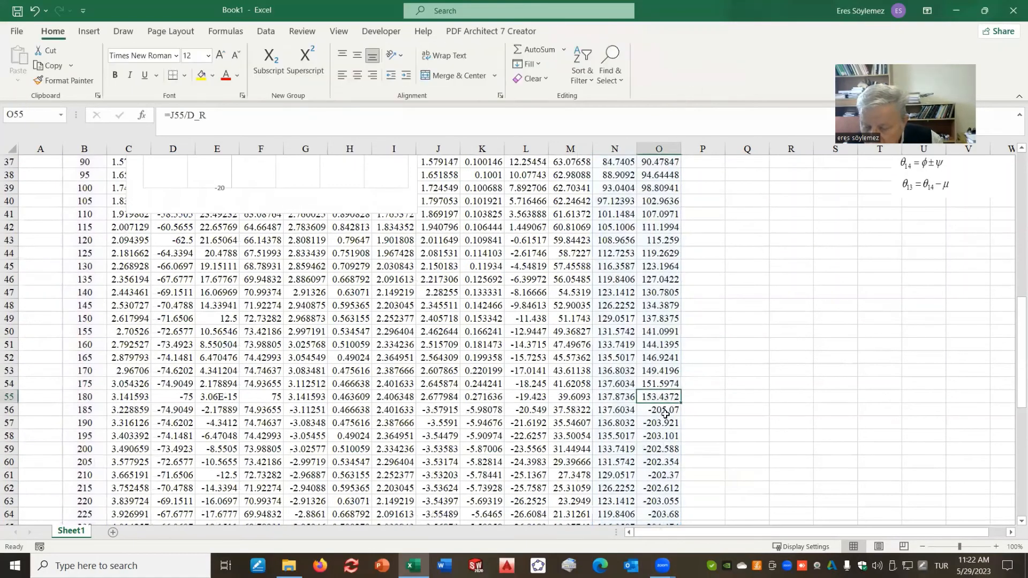
pyautogui.click(665, 412)
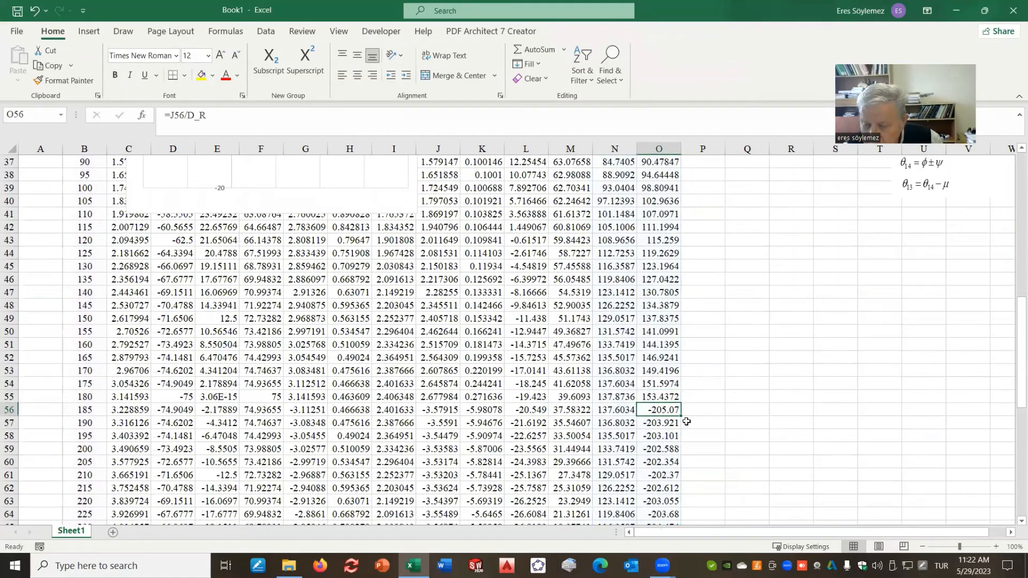
pyautogui.click(225, 118)
pyautogui.write('+')
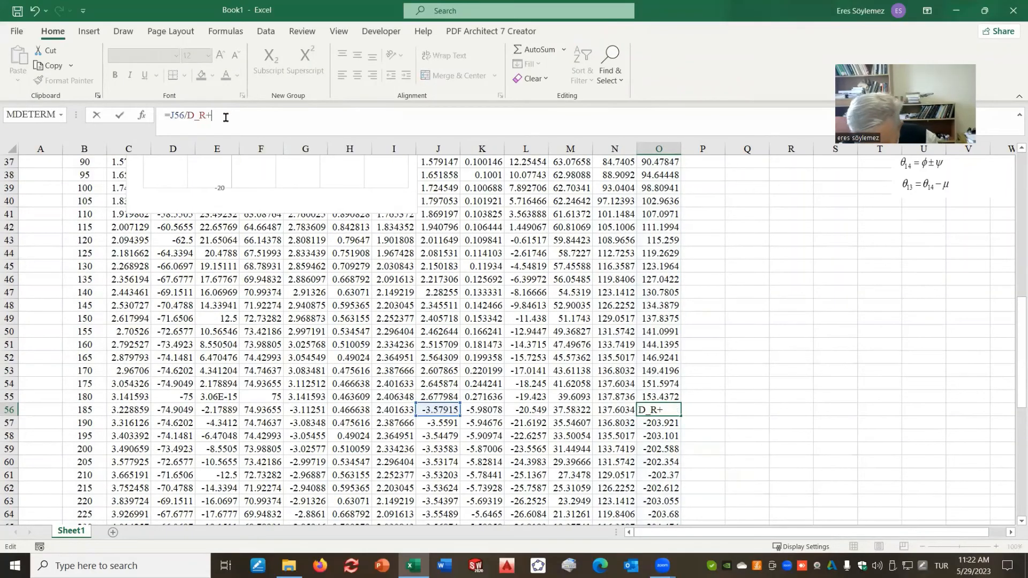
pyautogui.write('360')
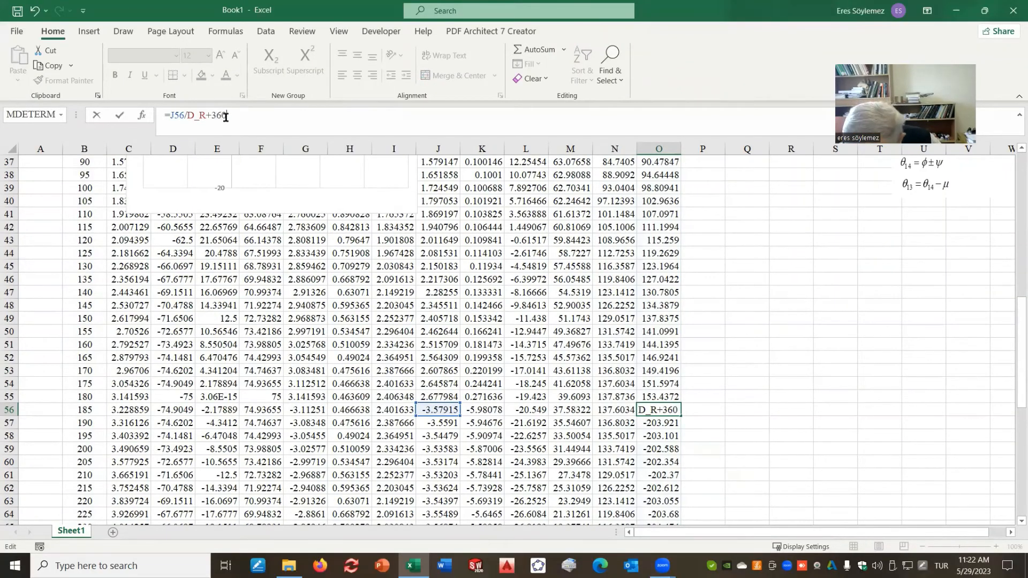
pyautogui.press('Return')
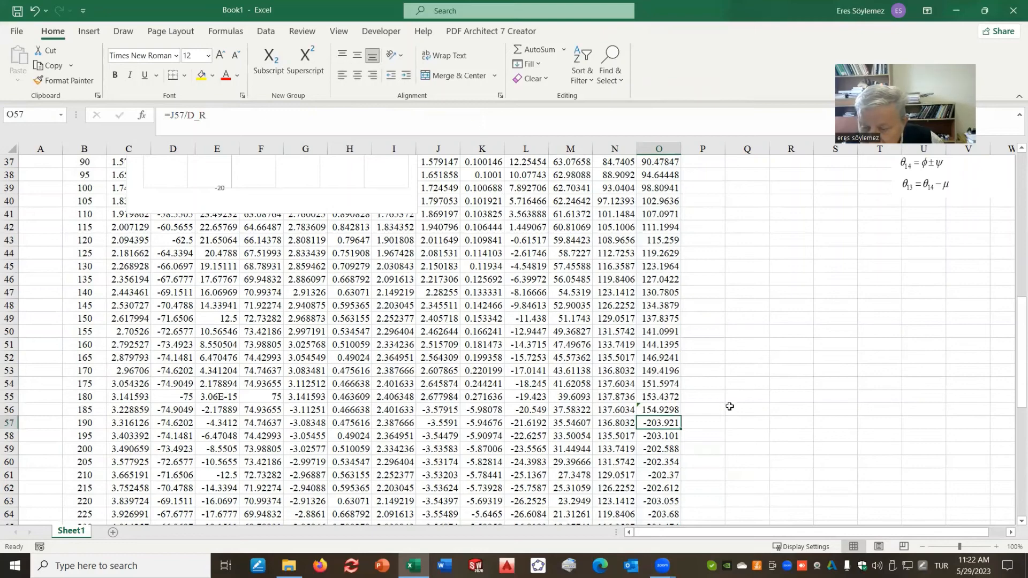
# - Fill the corrected O56 formula down the θ14 degree column to O91 and check the updated chart
pyautogui.click(653, 411)
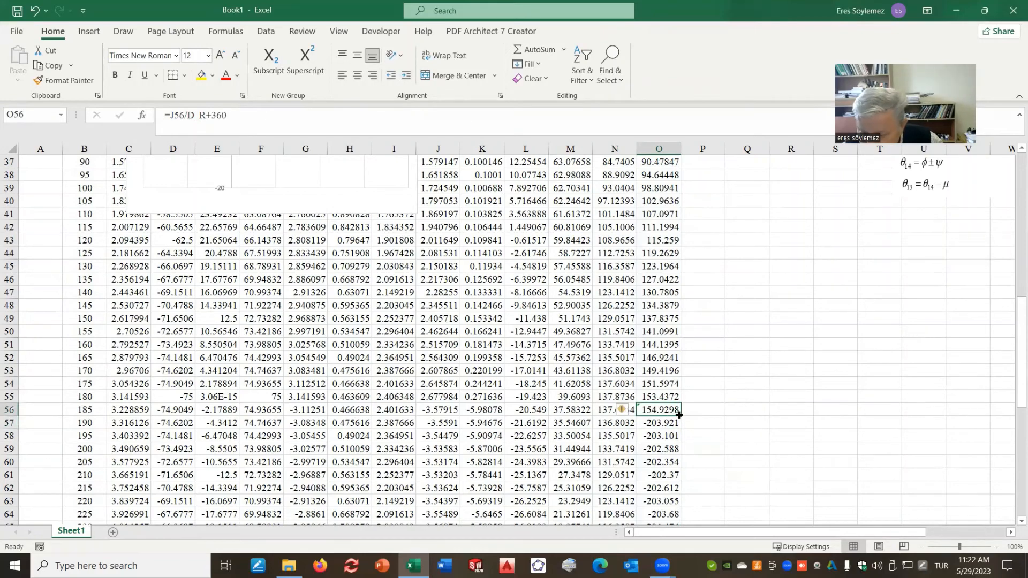
pyautogui.doubleClick(679, 415)
pyautogui.scroll(-9, 682, 414)
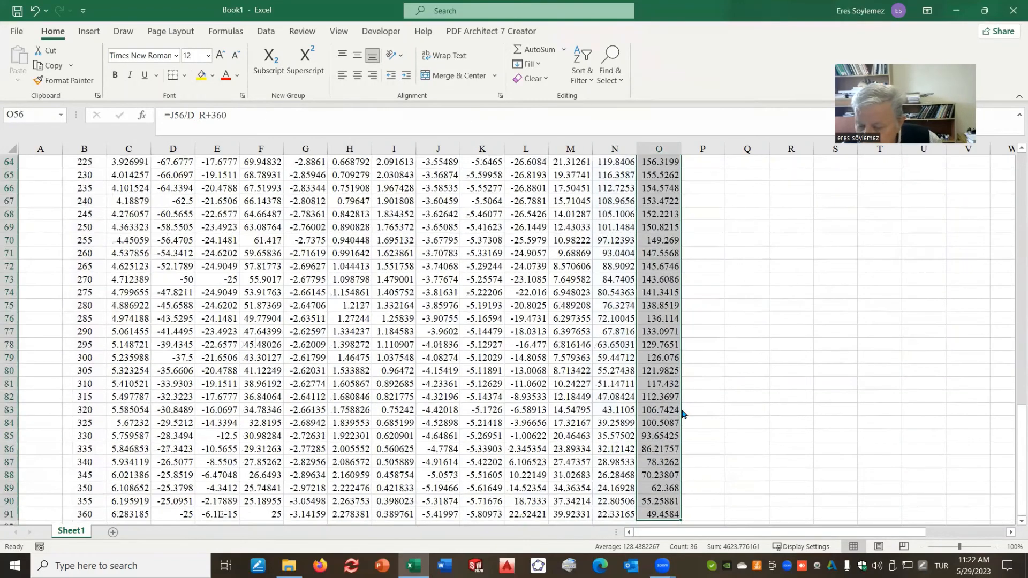
pyautogui.scroll(20, 664, 391)
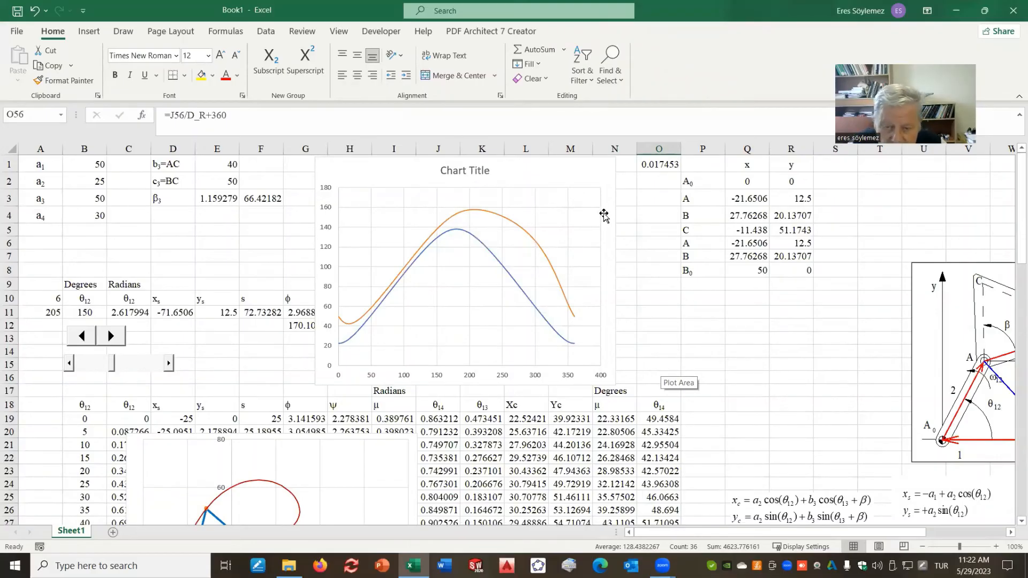
# - Add a data label to the single θ14 curve point near θ12 = 300° and replace its text with q14
pyautogui.click(525, 233)
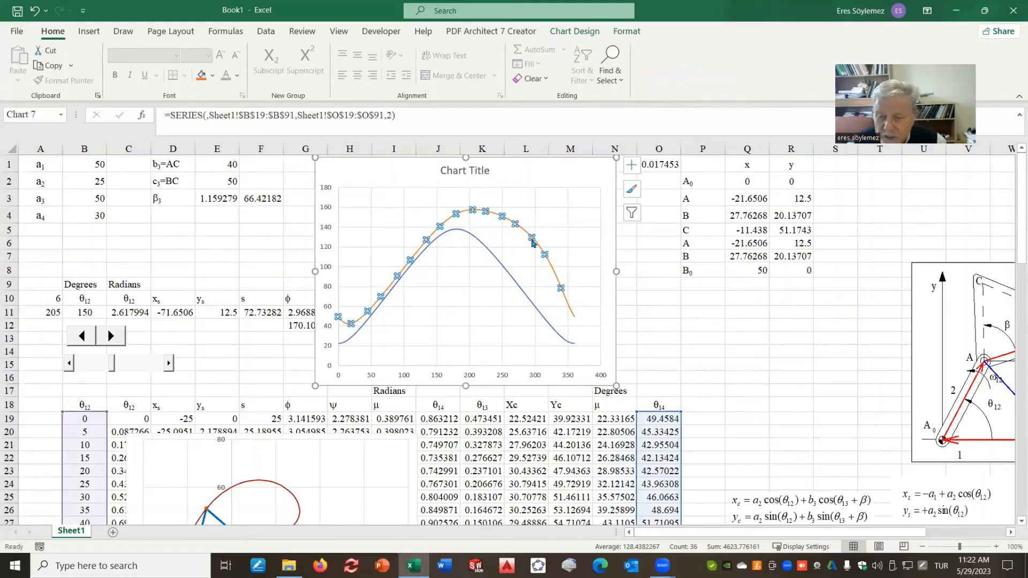
pyautogui.click(533, 241)
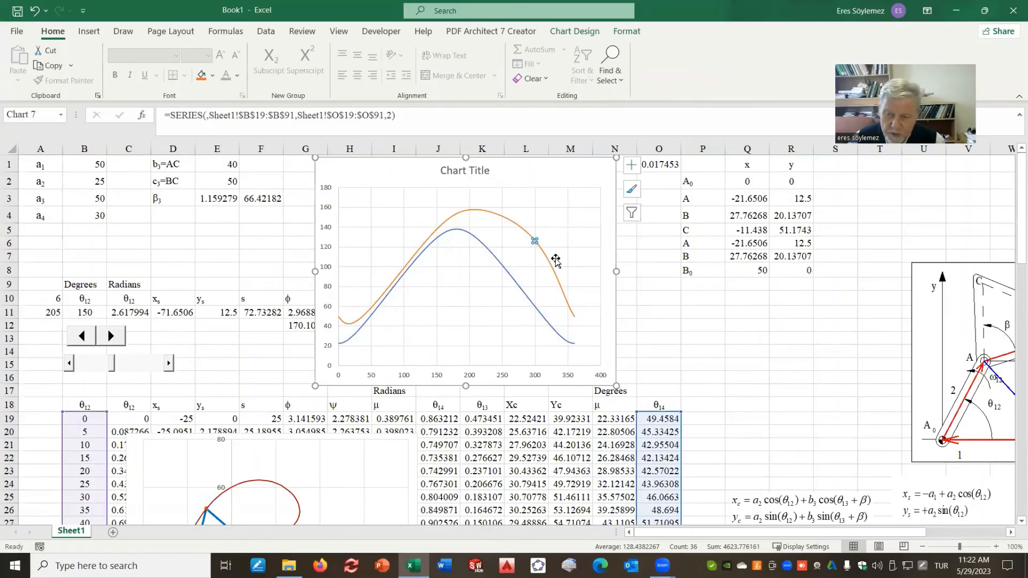
pyautogui.rightClick(535, 240)
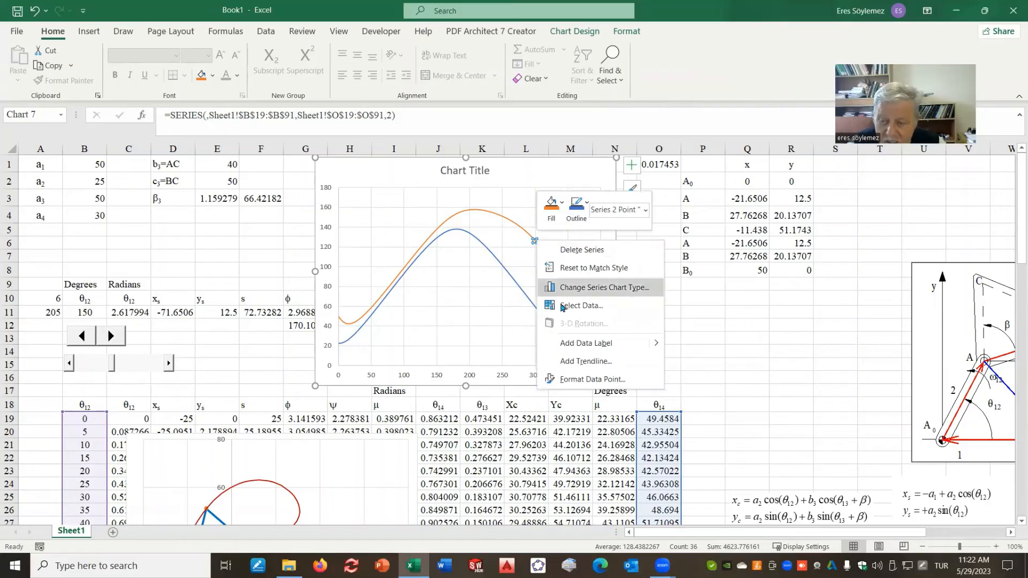
pyautogui.press('Escape')
pyautogui.click(554, 241)
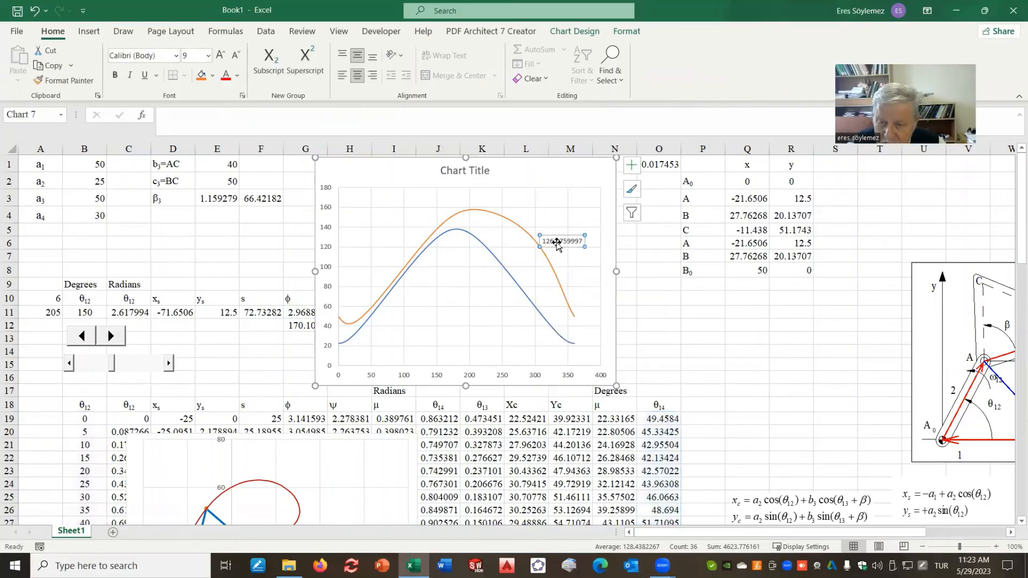
pyautogui.moveTo(542, 241); pyautogui.dragTo(577, 244)
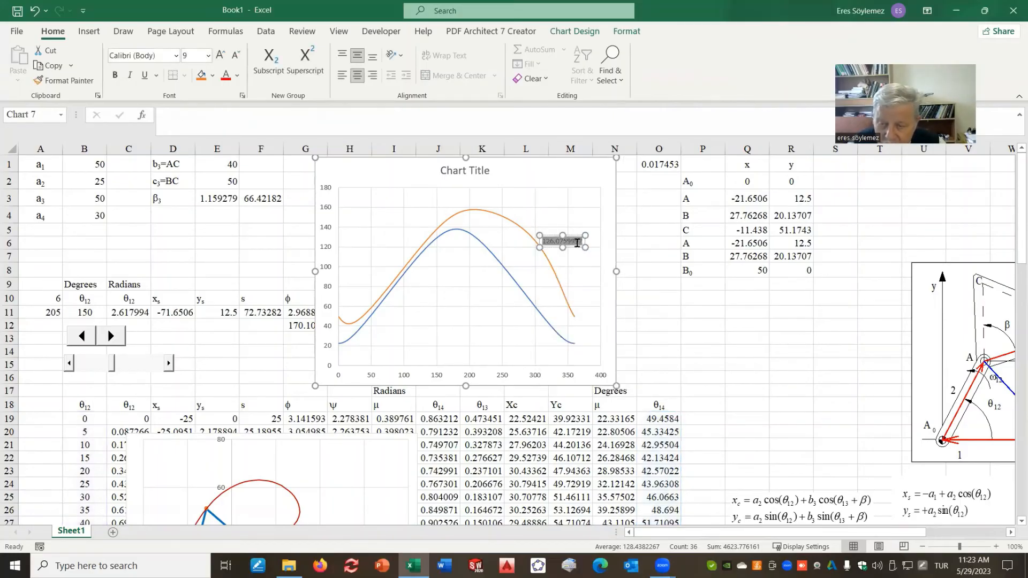
pyautogui.write('q1')
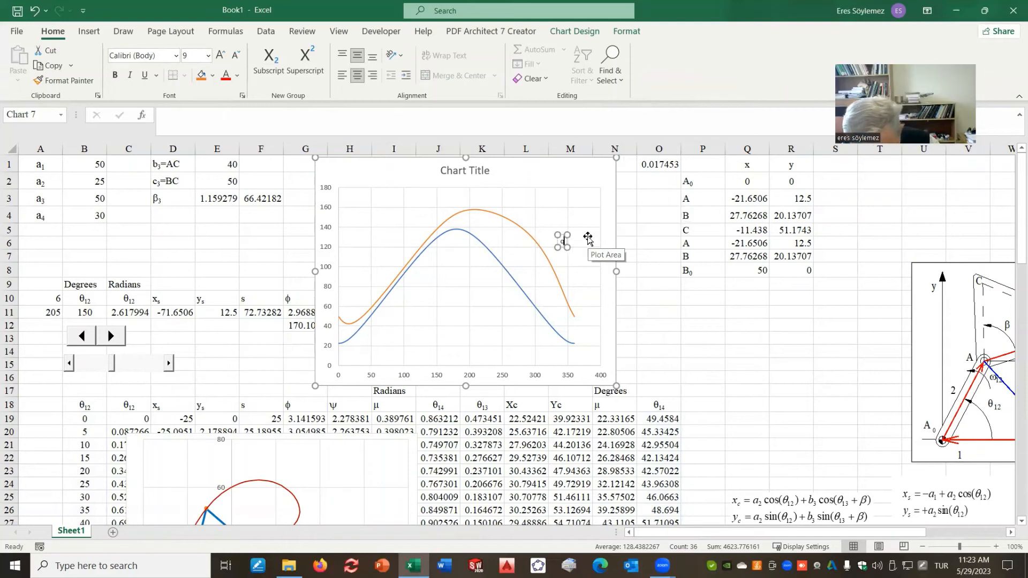
pyautogui.write('4')
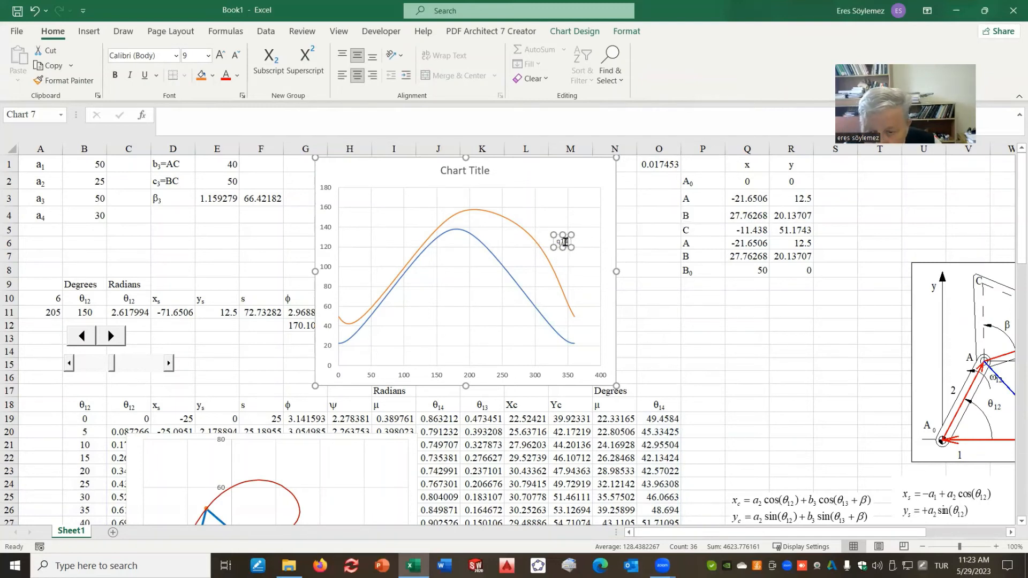
# - Set the font size of the q14 data label to 18
pyautogui.click(563, 241)
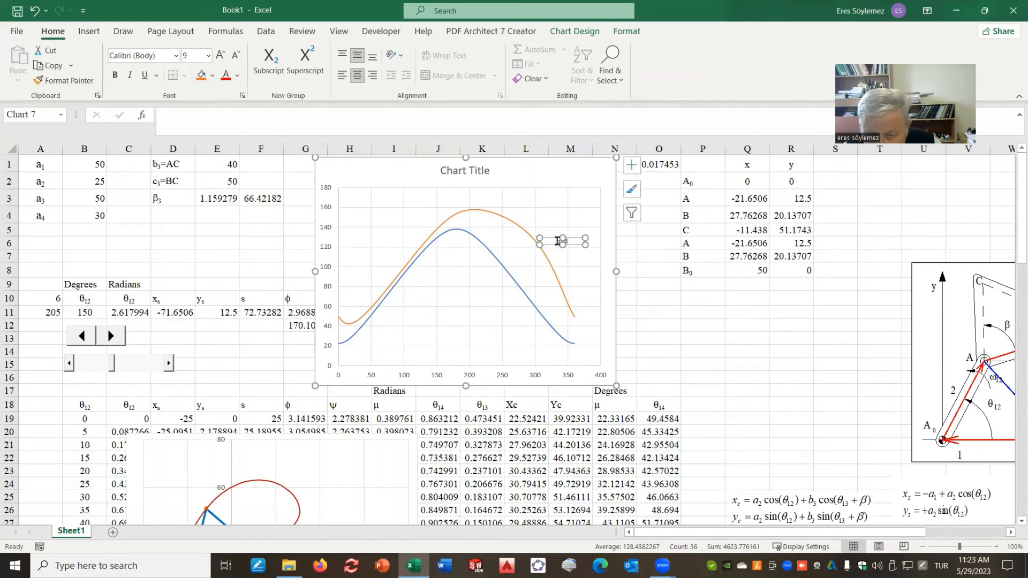
pyautogui.click(557, 241)
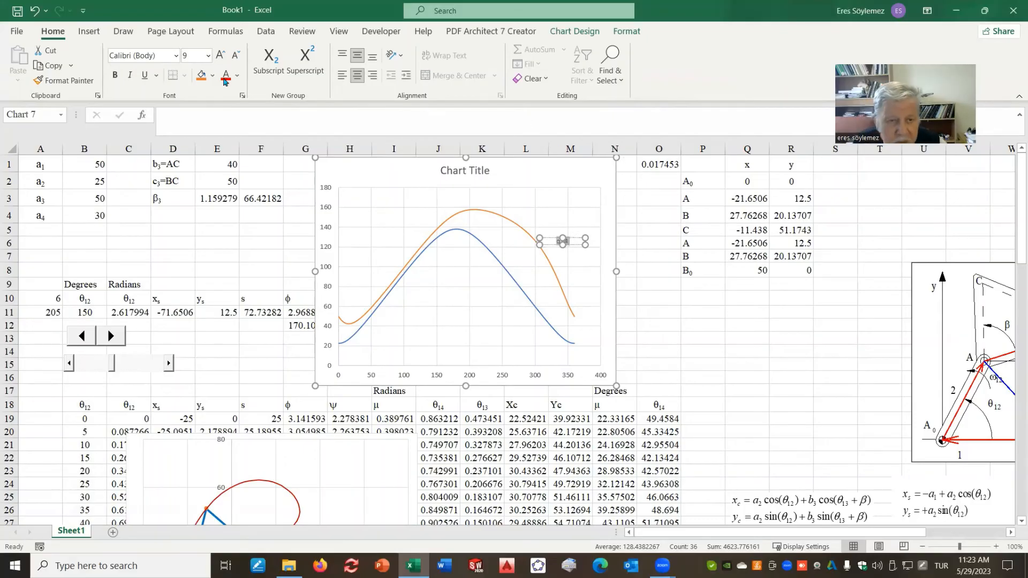
pyautogui.click(208, 56)
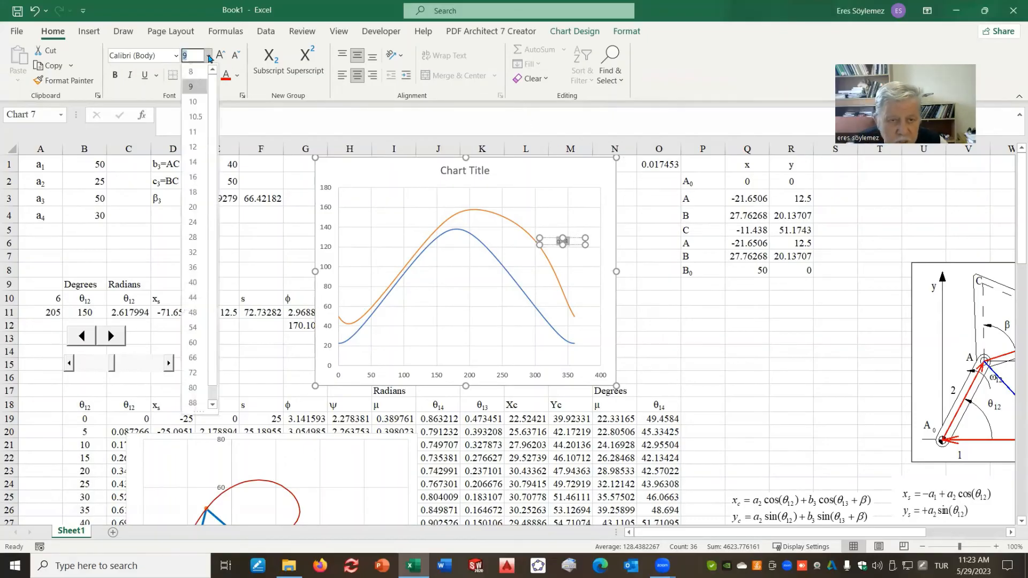
pyautogui.click(194, 192)
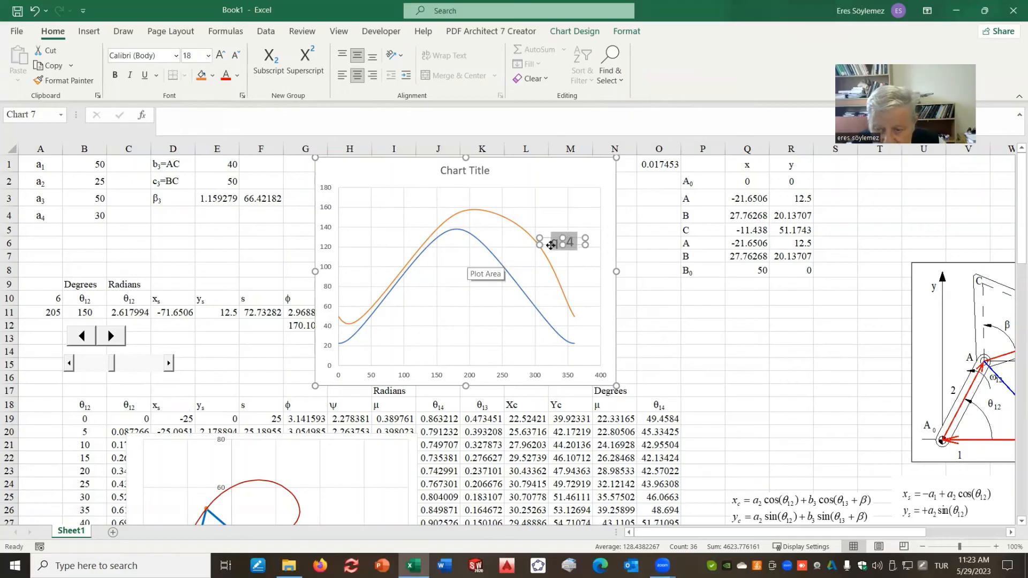
# - Change only the letter q of the data label to the Symbol font so it reads θ
pyautogui.click(555, 240)
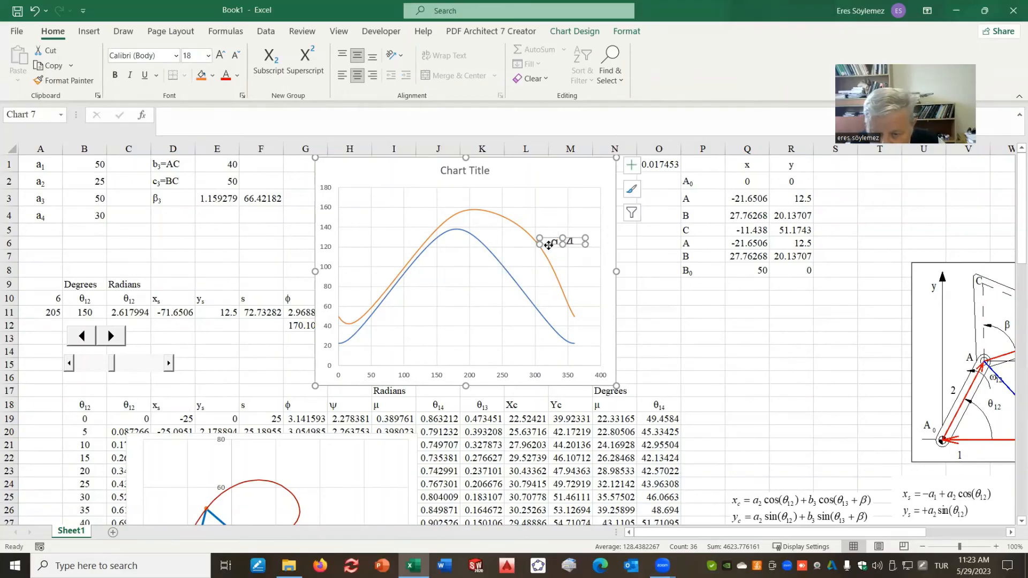
pyautogui.moveTo(562, 244); pyautogui.dragTo(556, 242)
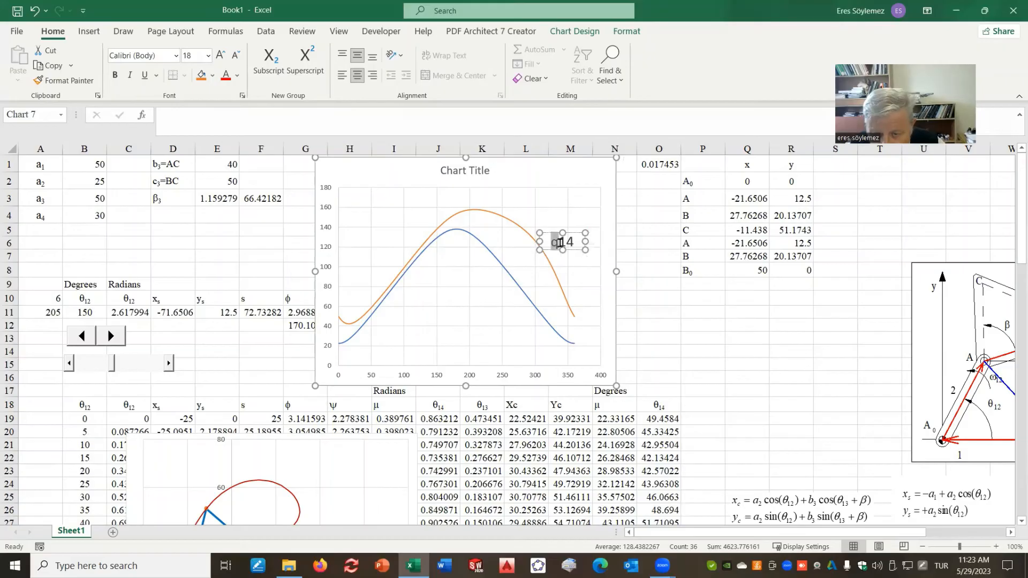
pyautogui.click(175, 55)
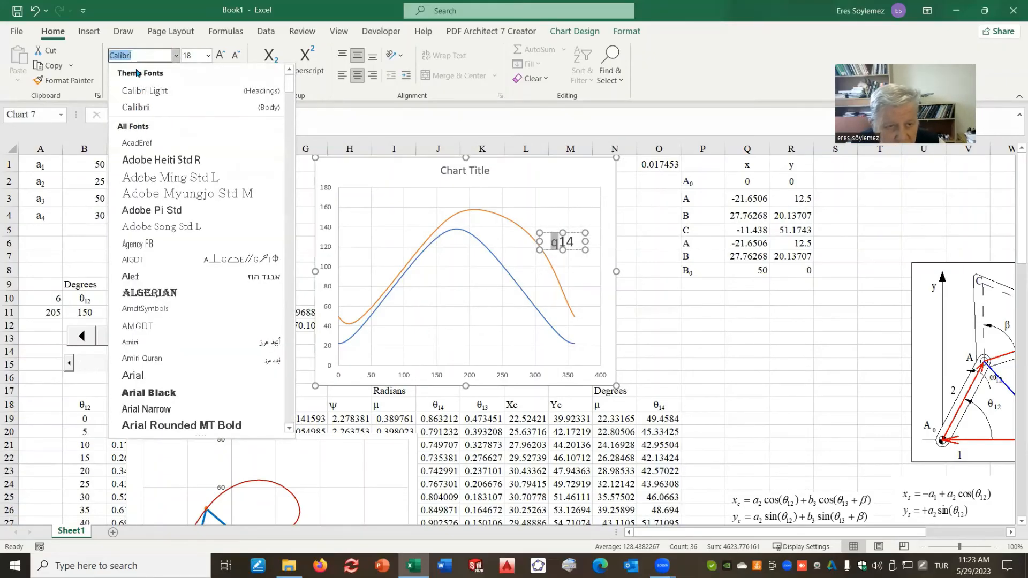
pyautogui.write('Symbol')
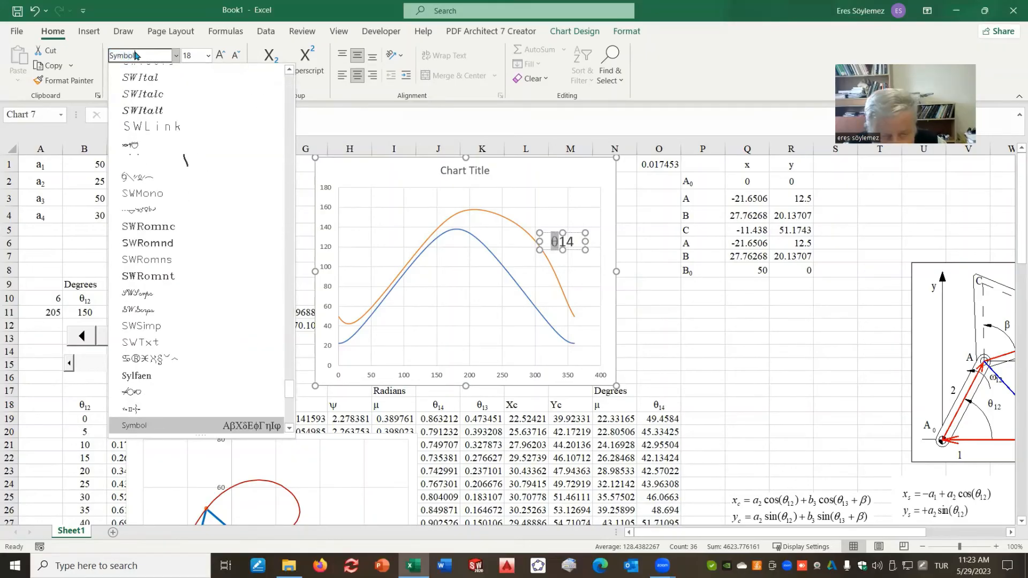
pyautogui.press('Return')
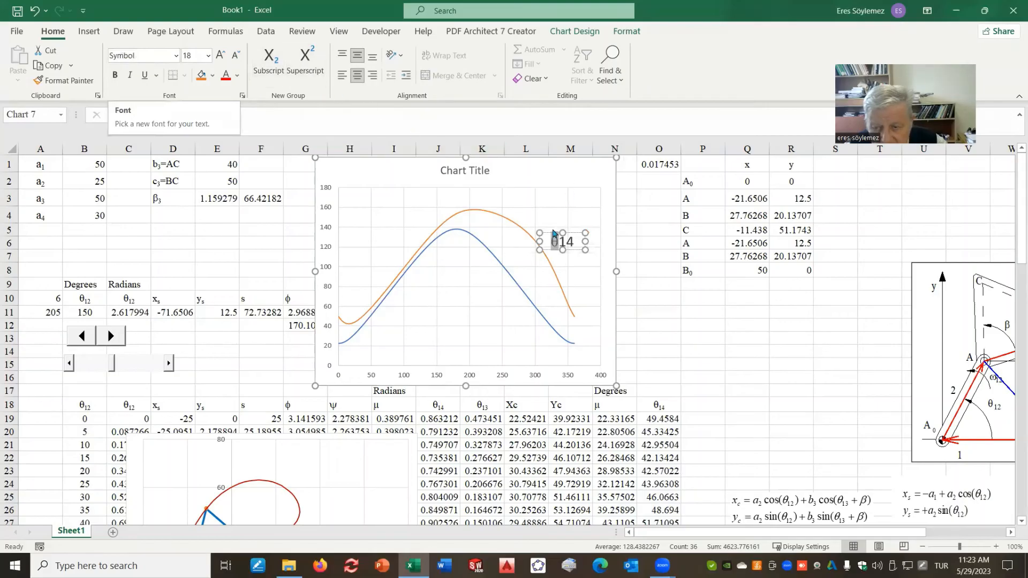
# - Format the 14 in the θ14 data label as subscript
pyautogui.moveTo(552, 242); pyautogui.dragTo(576, 246)
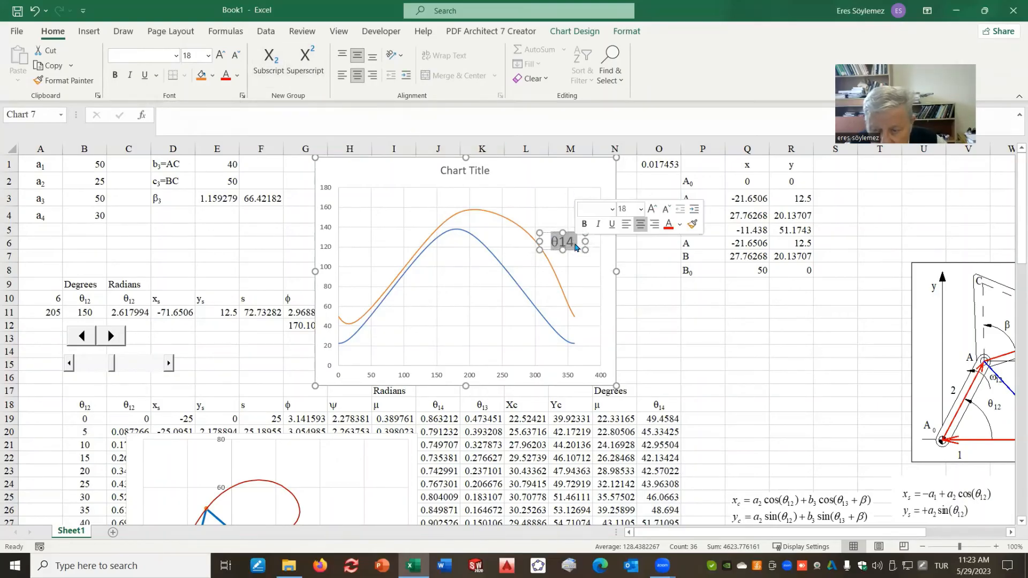
pyautogui.click(562, 241)
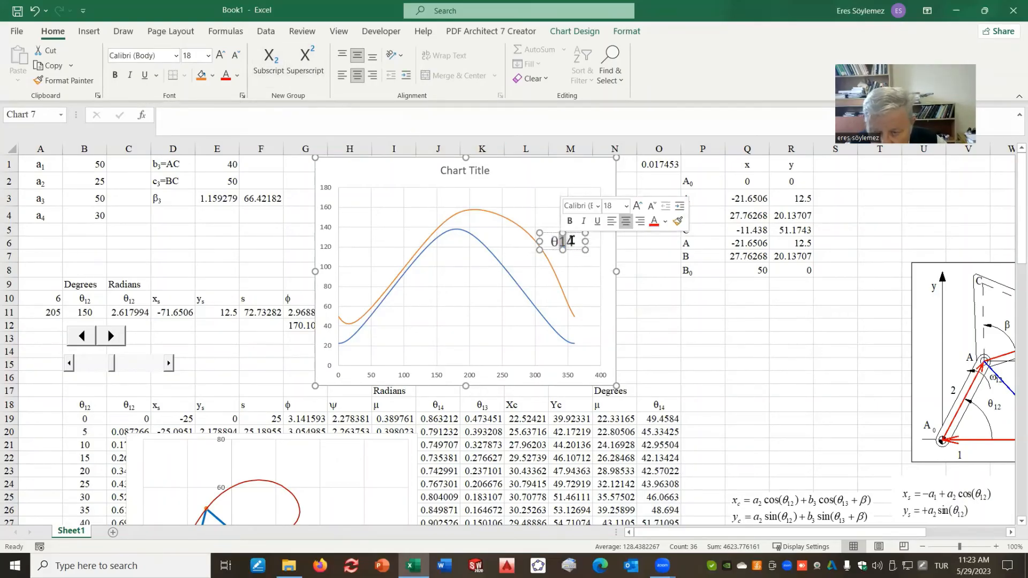
pyautogui.click(562, 241)
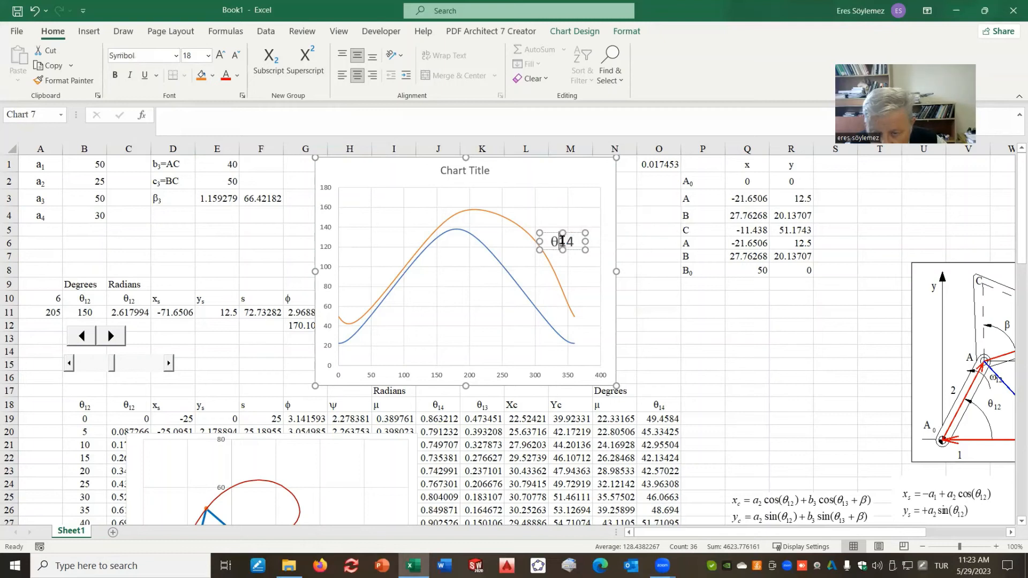
pyautogui.moveTo(561, 241); pyautogui.dragTo(573, 242)
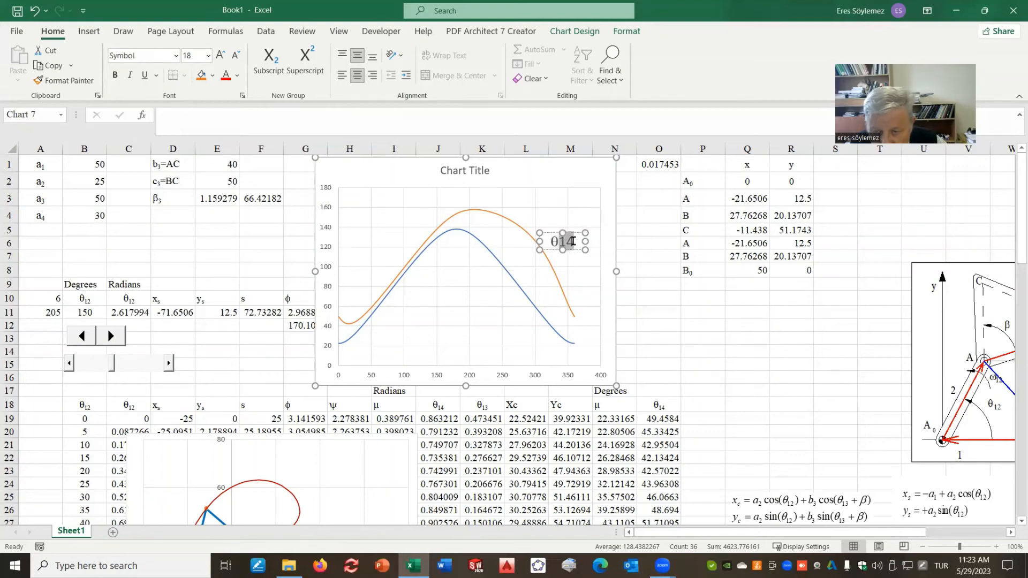
pyautogui.click(270, 62)
pyautogui.click(583, 272)
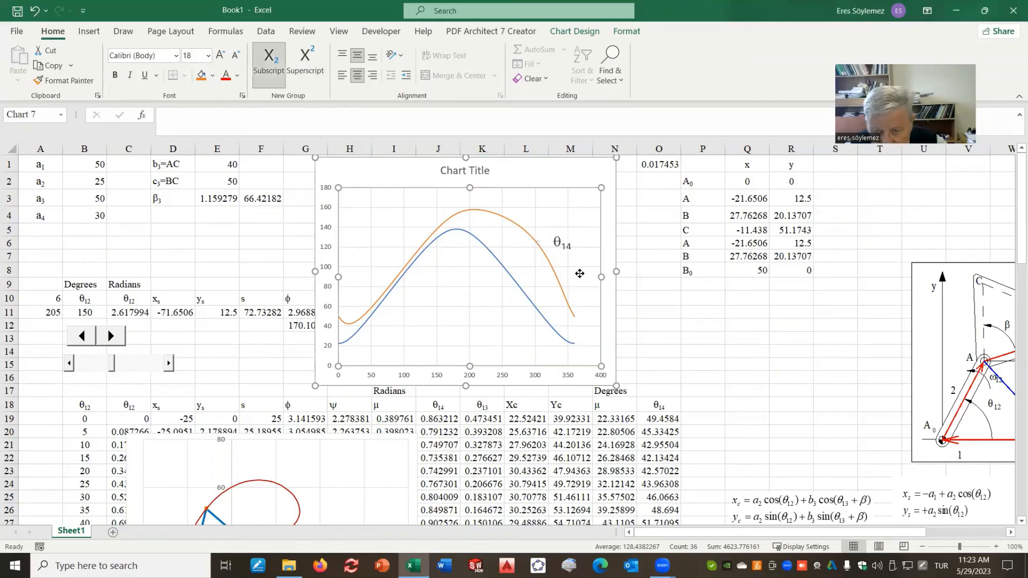
# - Move the θ14 label closer to its curve, slightly up from its original spot, and deselect it
pyautogui.click(562, 245)
pyautogui.moveTo(565, 239); pyautogui.dragTo(551, 229)
pyautogui.click(567, 272)
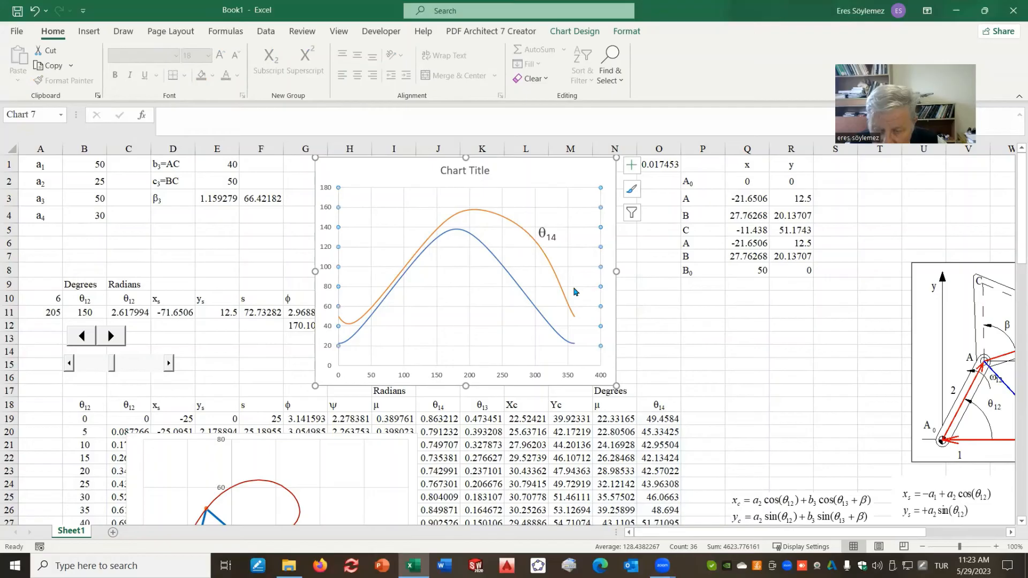
# - Add a data label to one point on the descending side of the blue μ curve and replace its text with m
pyautogui.click(520, 291)
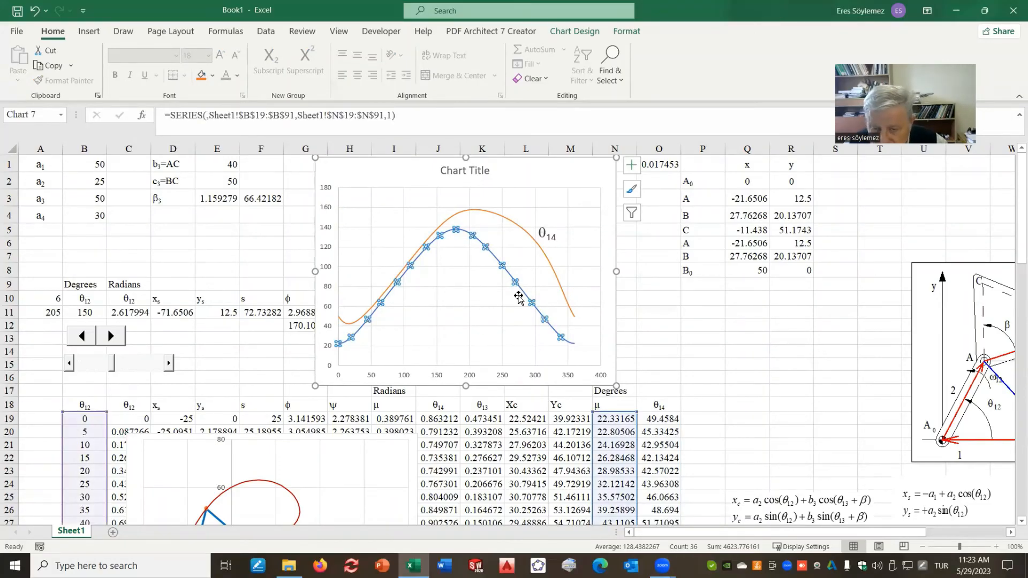
pyautogui.click(513, 283)
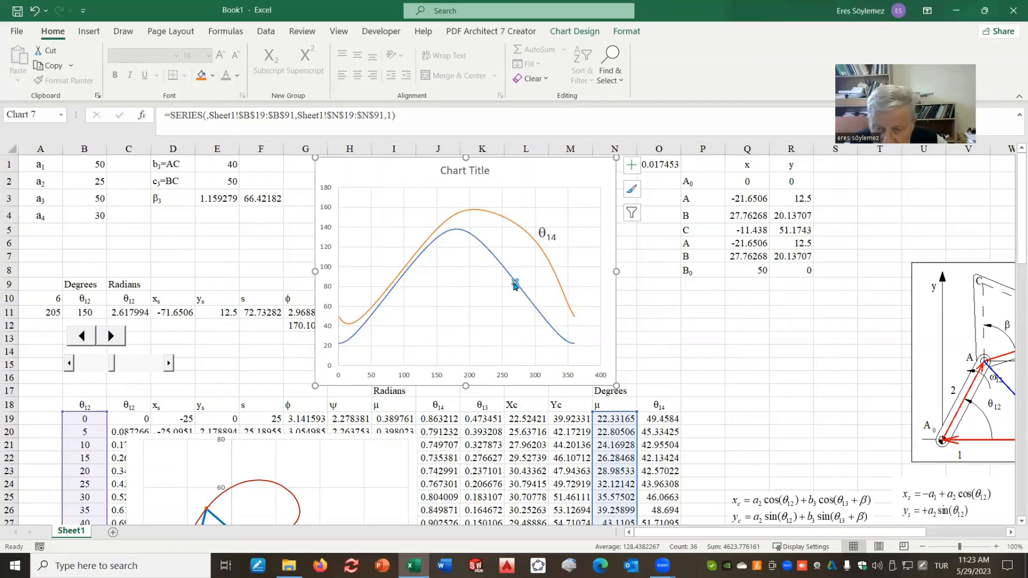
pyautogui.rightClick(514, 286)
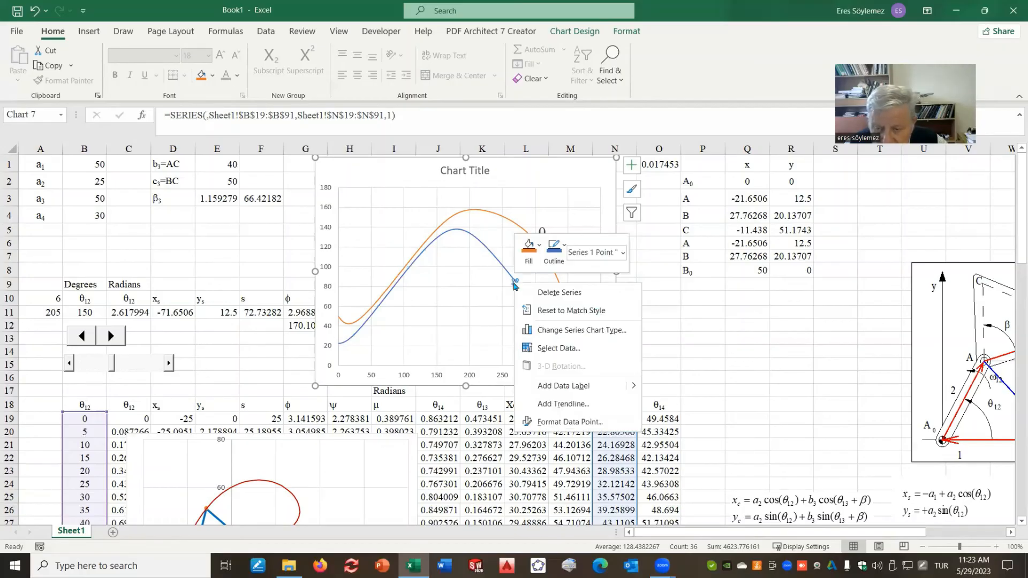
pyautogui.click(559, 384)
pyautogui.click(526, 282)
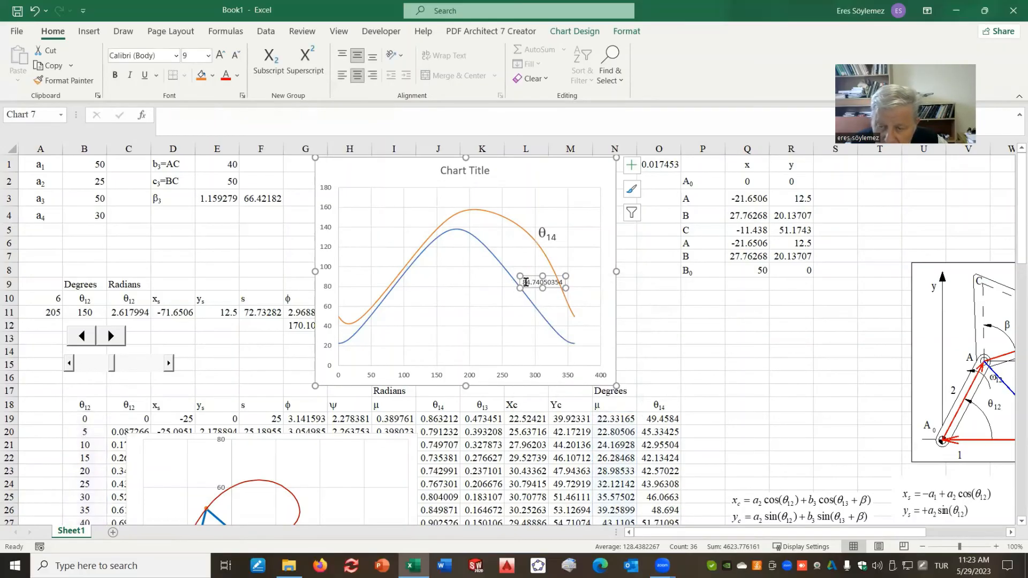
pyautogui.moveTo(525, 283); pyautogui.dragTo(579, 282)
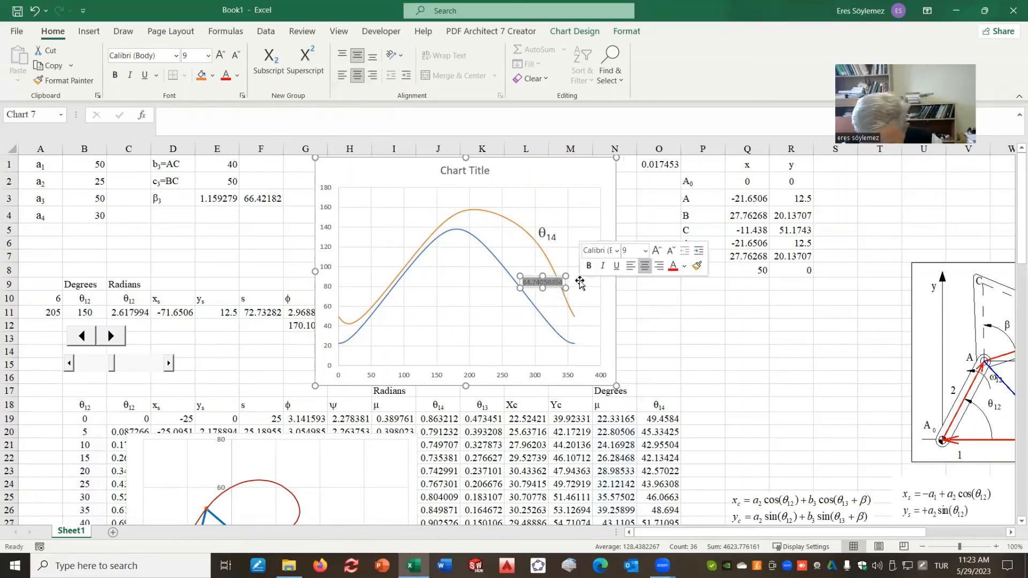
pyautogui.press('Delete')
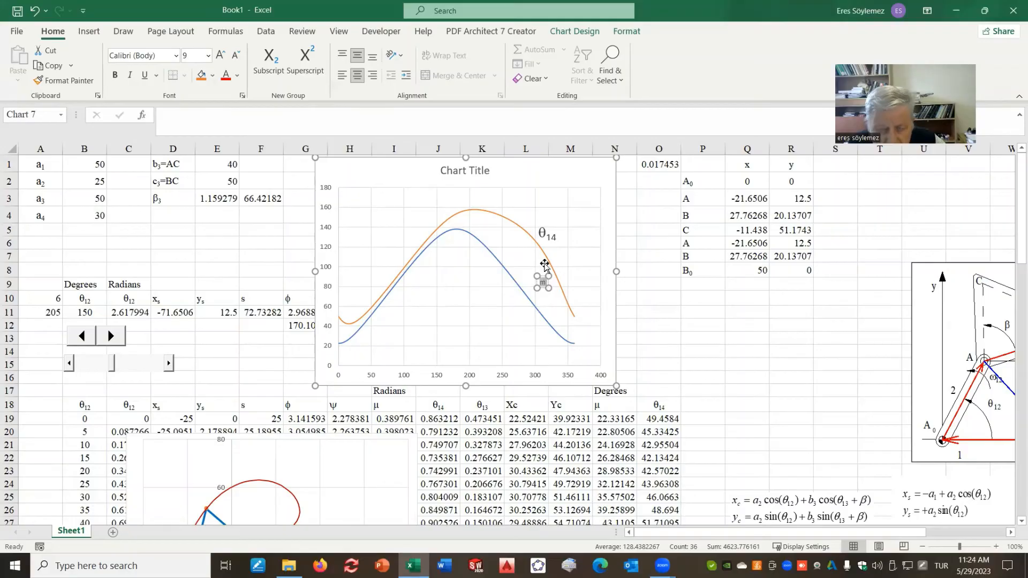
# - Set the m data label to size 18 in the Symbol font so it reads μ, and deselect it
pyautogui.click(208, 56)
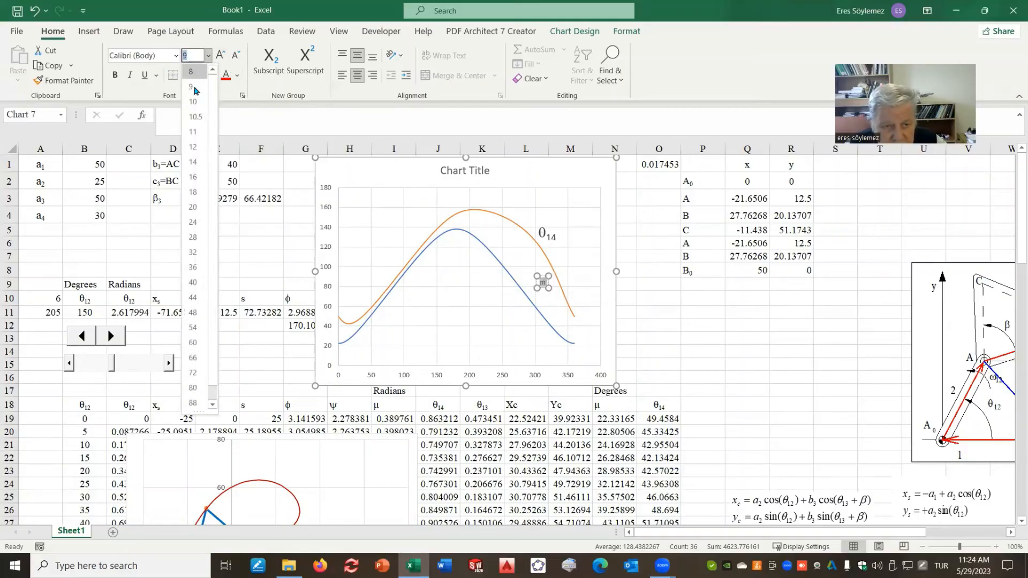
pyautogui.click(193, 193)
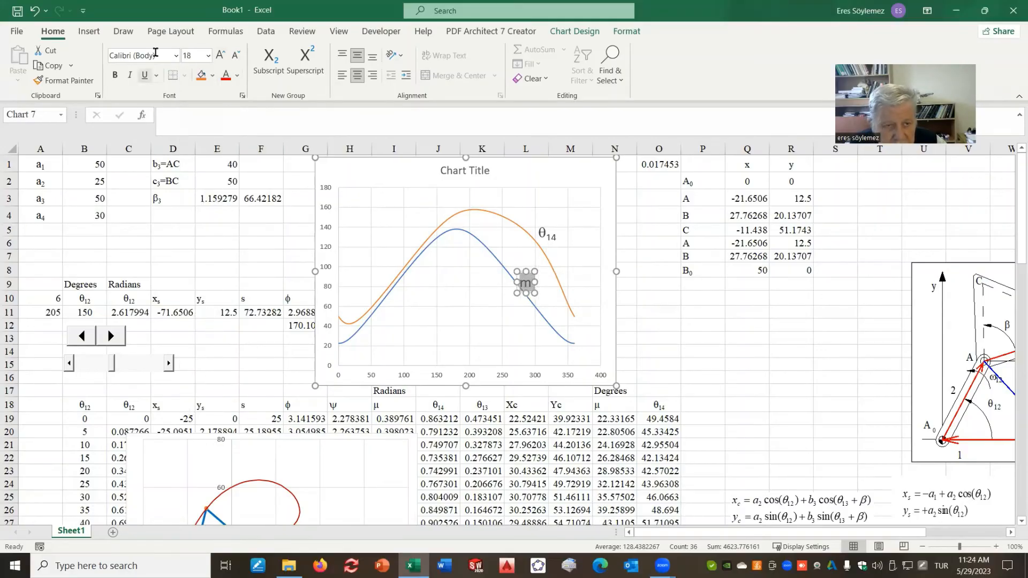
pyautogui.click(175, 55)
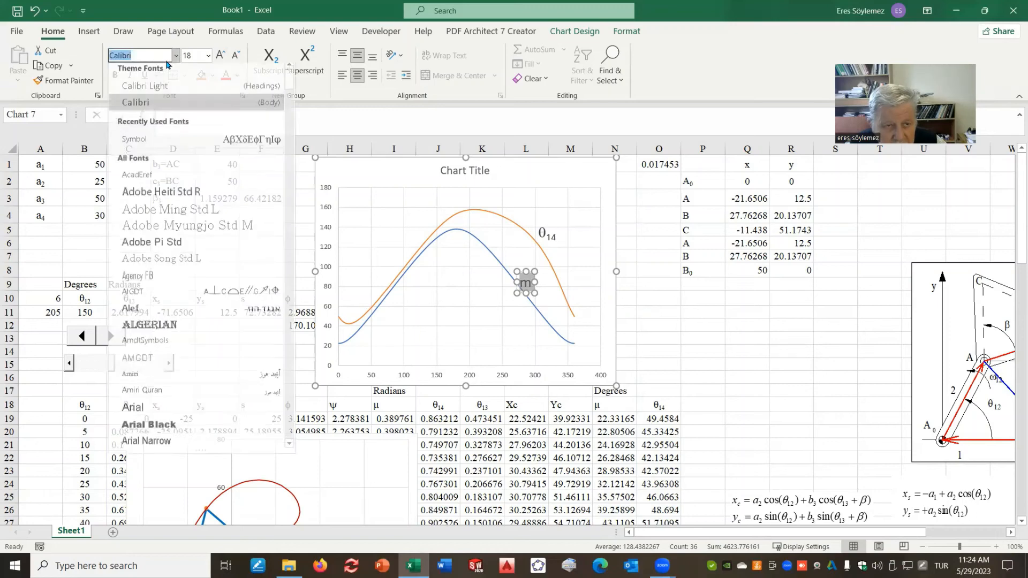
pyautogui.click(144, 144)
pyautogui.click(464, 315)
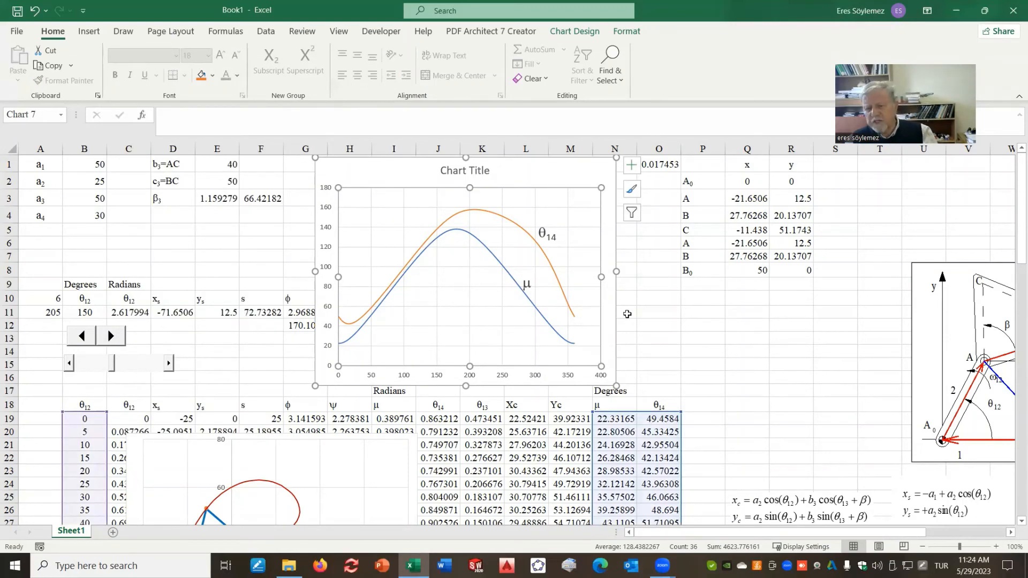
# - Set the chart's horizontal axis maximum to 360 and its major unit to 30, then deselect the chart
pyautogui.rightClick(570, 378)
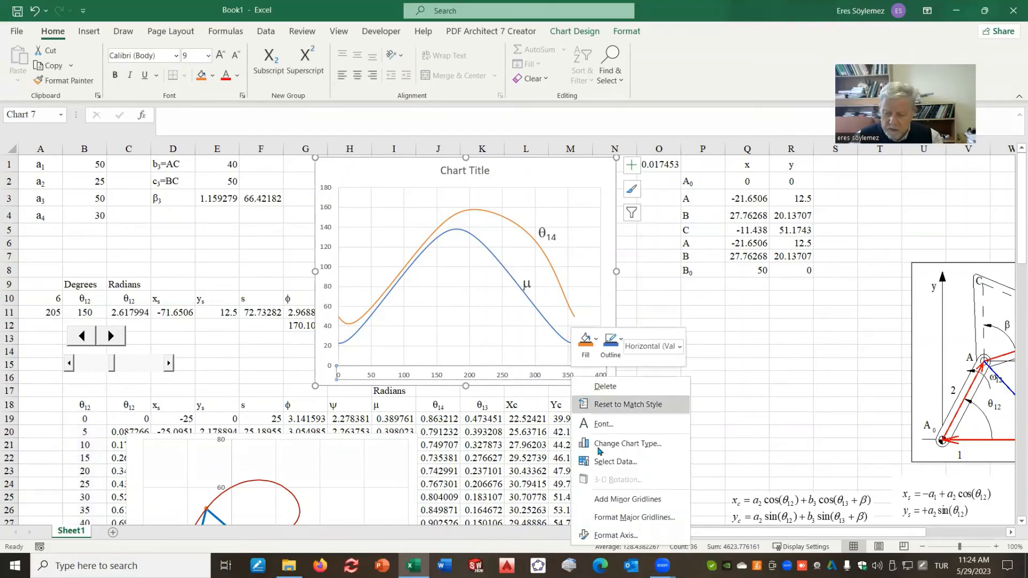
pyautogui.click(629, 536)
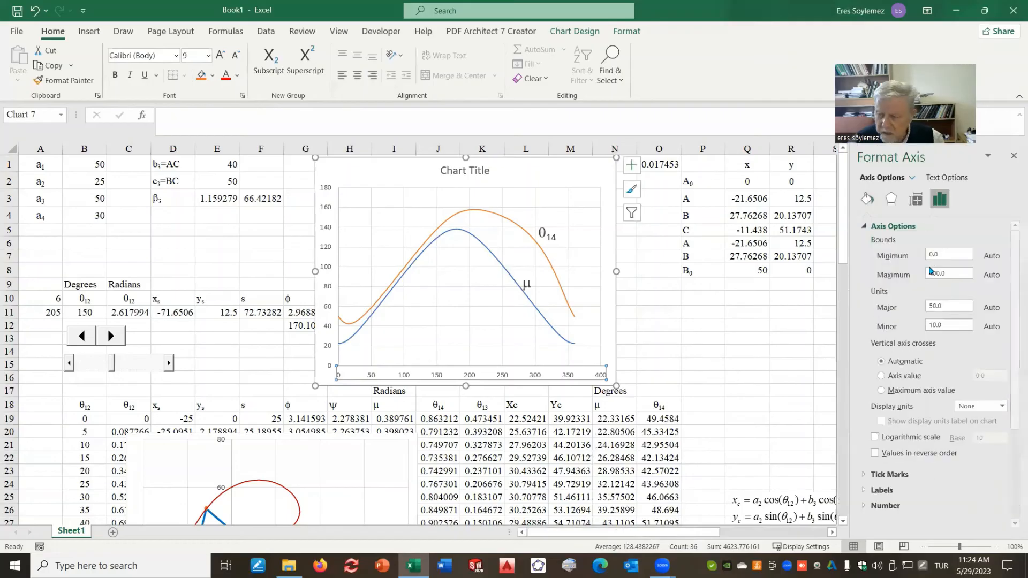
pyautogui.click(957, 275)
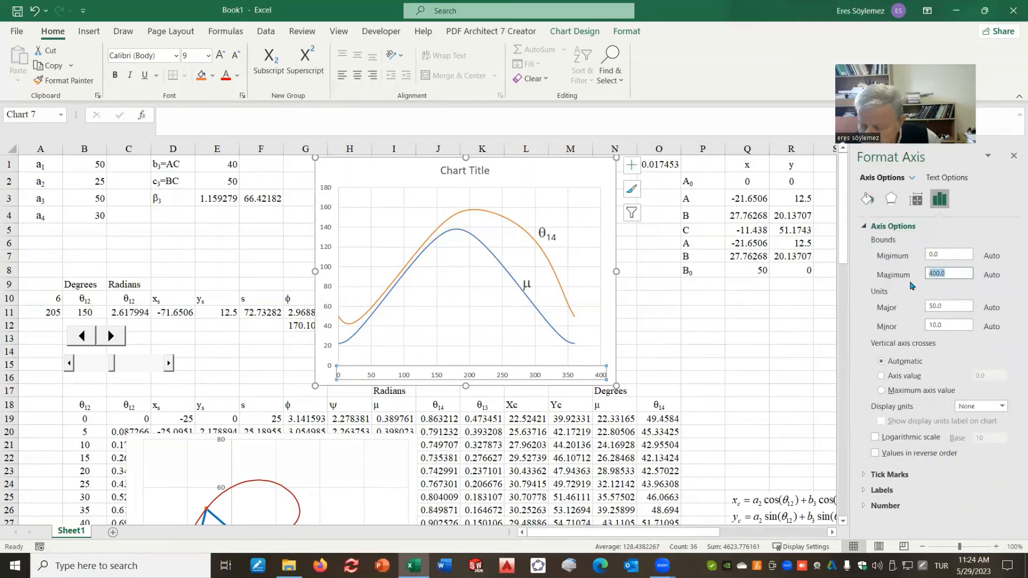
pyautogui.write('3')
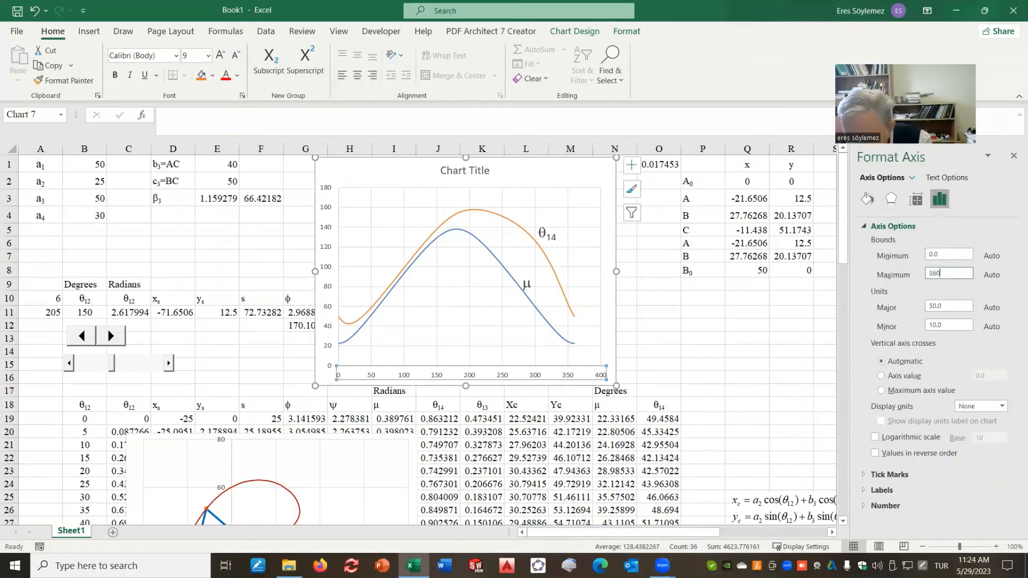
pyautogui.write('60')
pyautogui.click(945, 306)
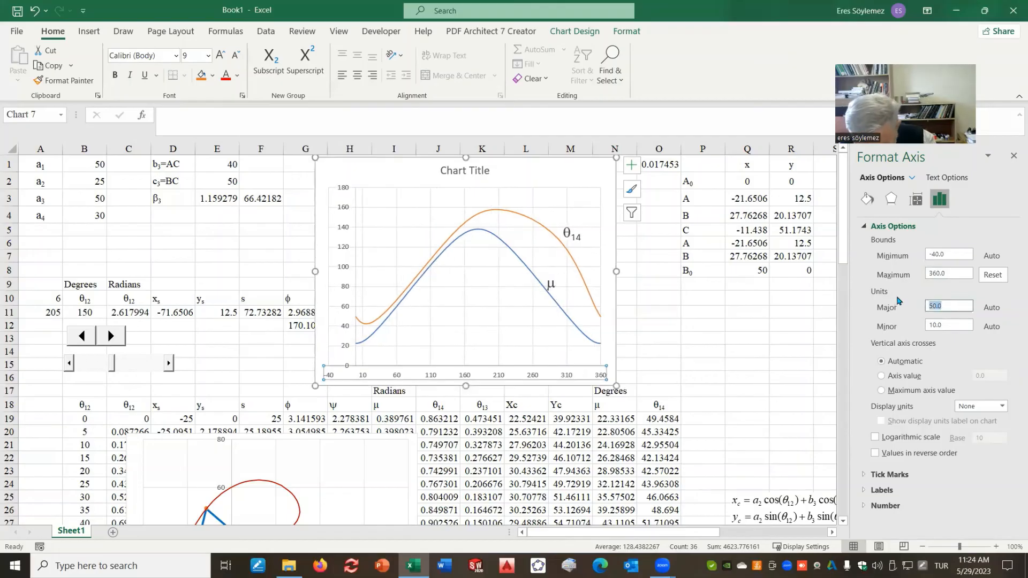
pyautogui.write('30')
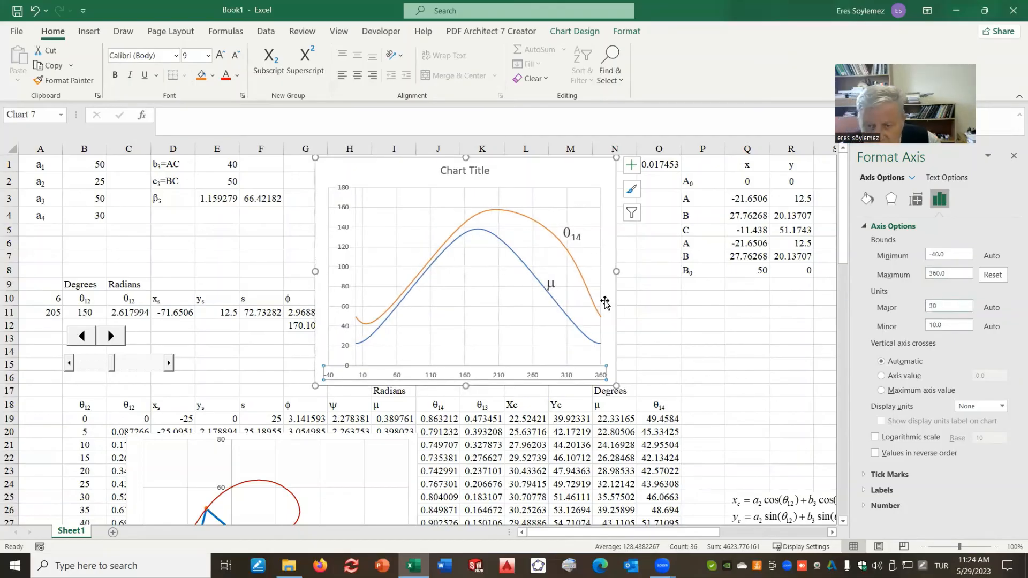
pyautogui.click(433, 329)
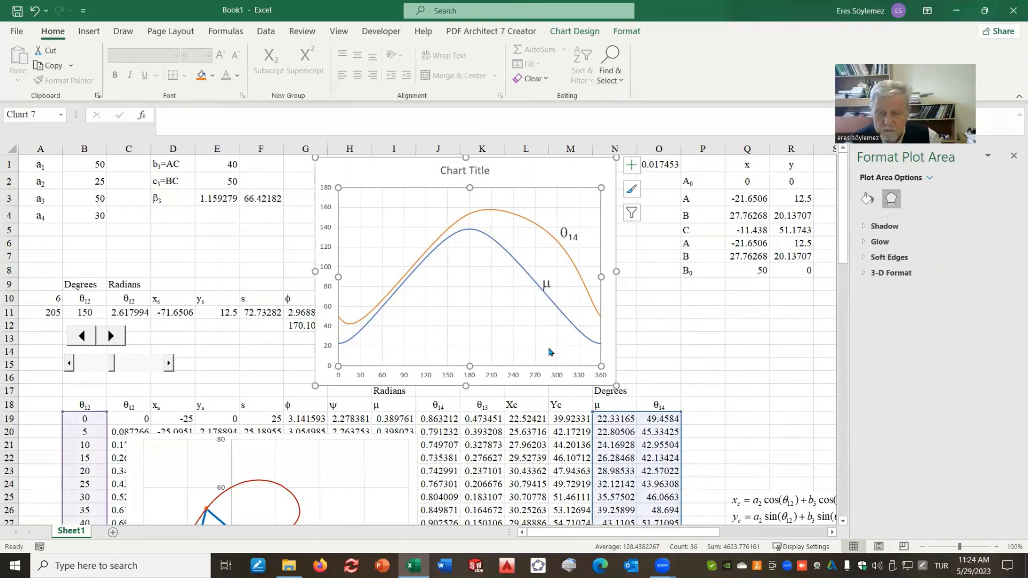
pyautogui.click(714, 334)
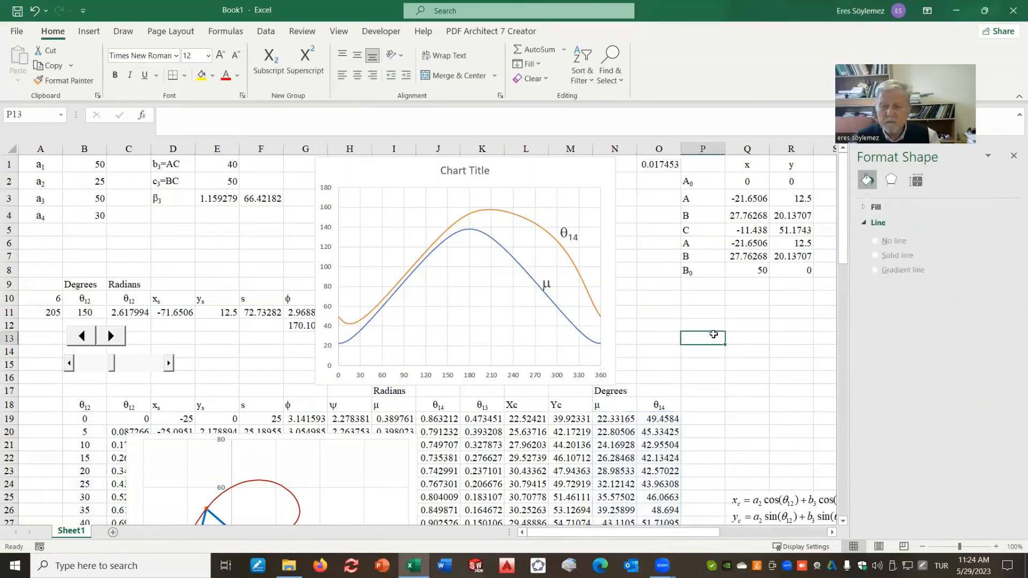
pyautogui.click(525, 174)
pyautogui.click(483, 171)
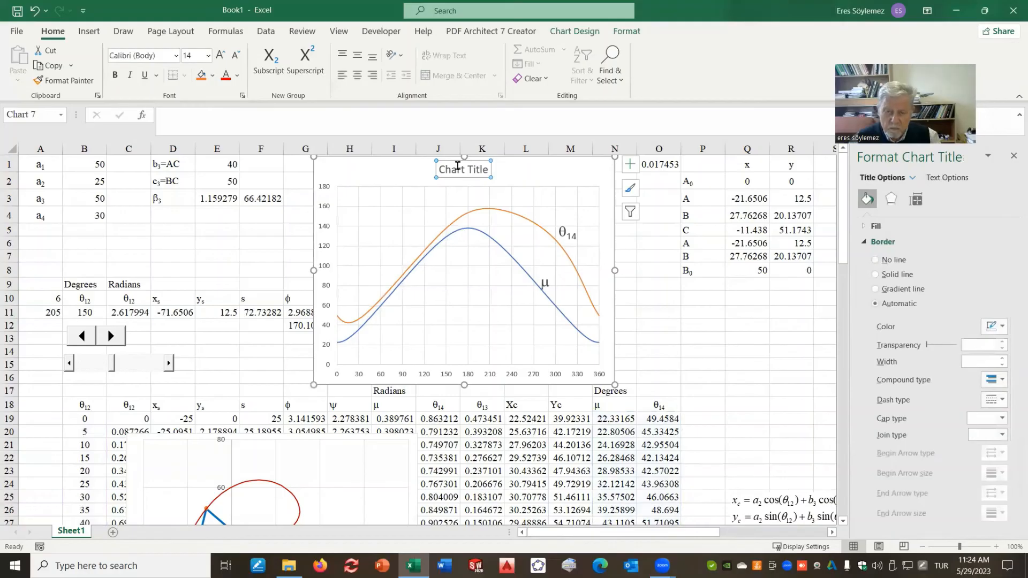
pyautogui.moveTo(439, 169); pyautogui.dragTo(496, 170)
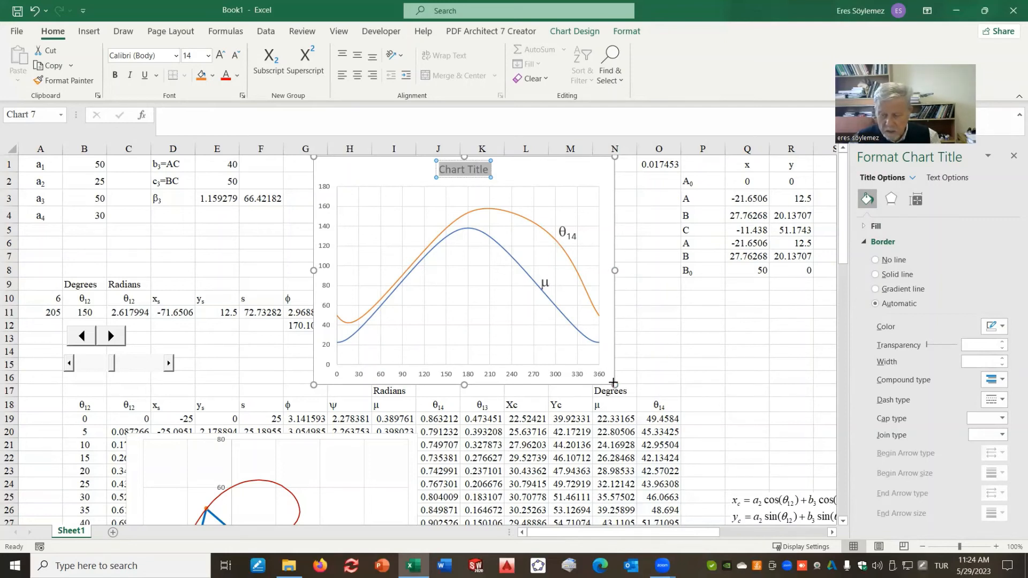
# - Enlarge the μ and θ14 chart slightly and move it below row 19, beside the coupler curve chart
pyautogui.moveTo(614, 383); pyautogui.dragTo(660, 394)
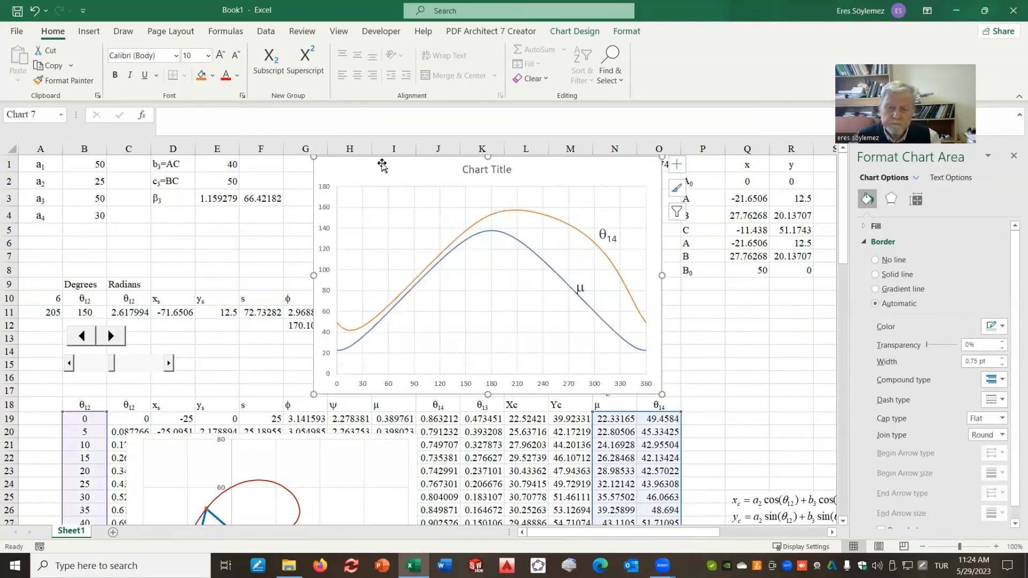
pyautogui.moveTo(383, 165); pyautogui.dragTo(542, 310)
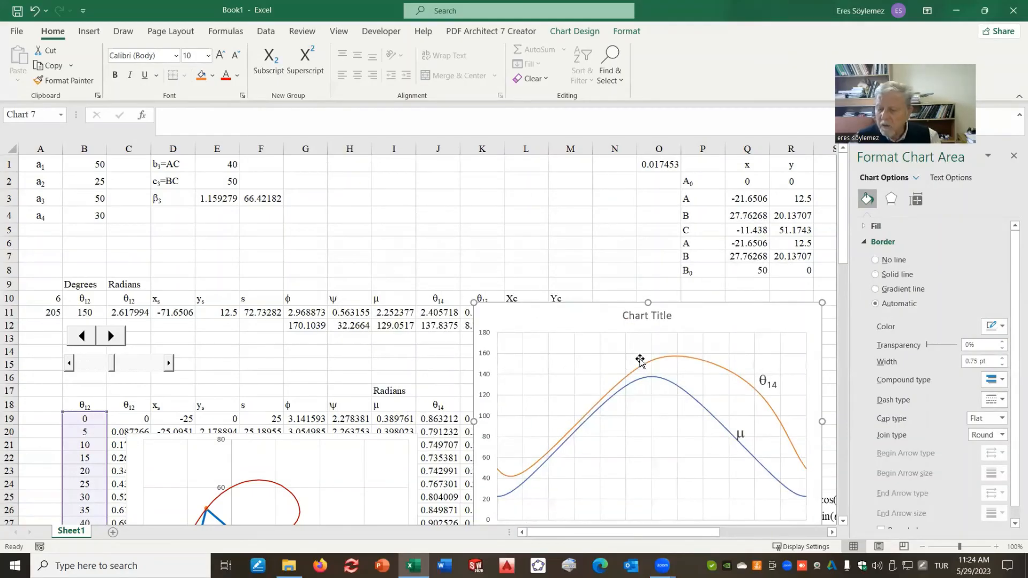
pyautogui.moveTo(491, 325); pyautogui.dragTo(477, 417)
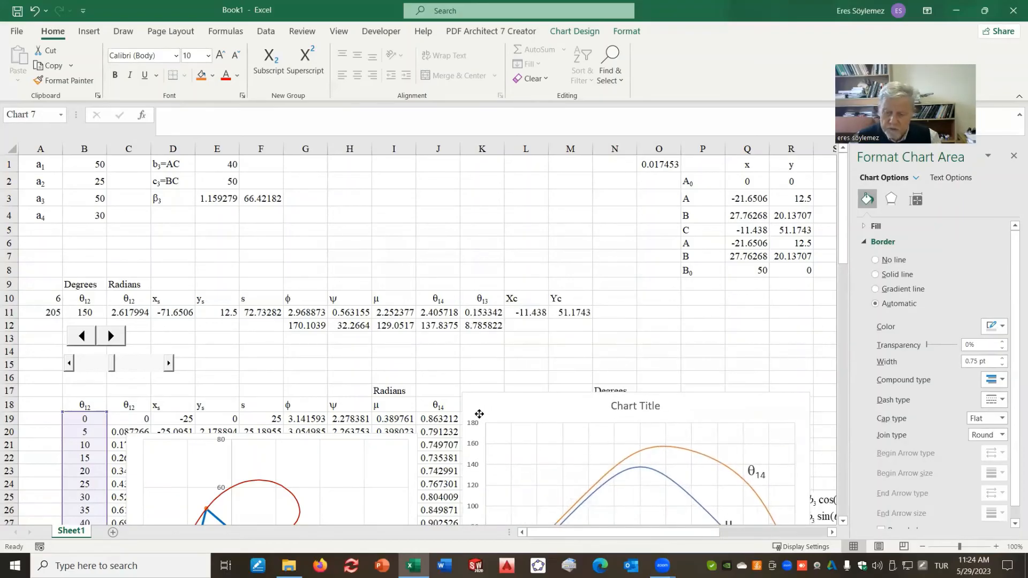
pyautogui.click(482, 377)
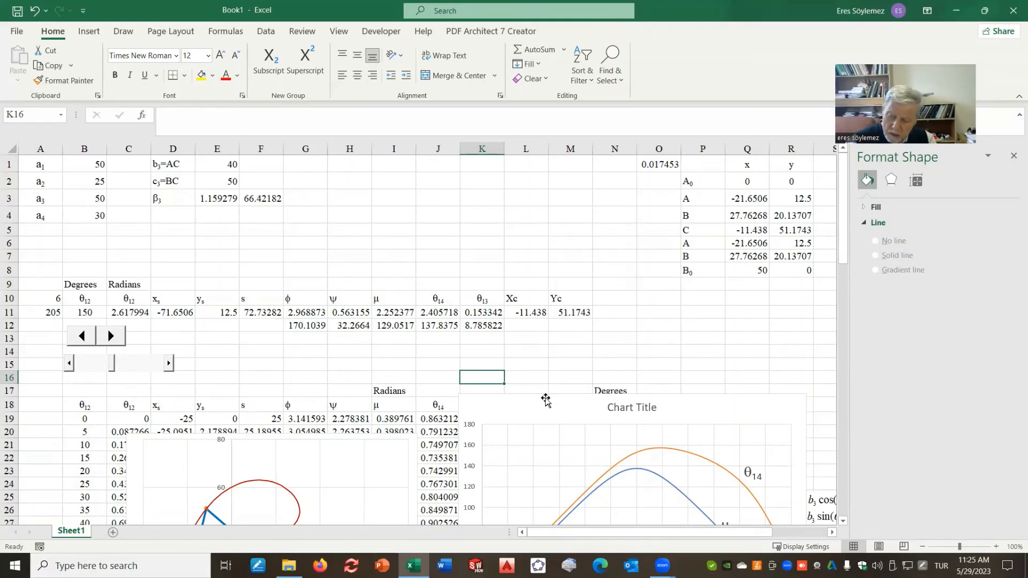
pyautogui.moveTo(544, 399); pyautogui.dragTo(516, 428)
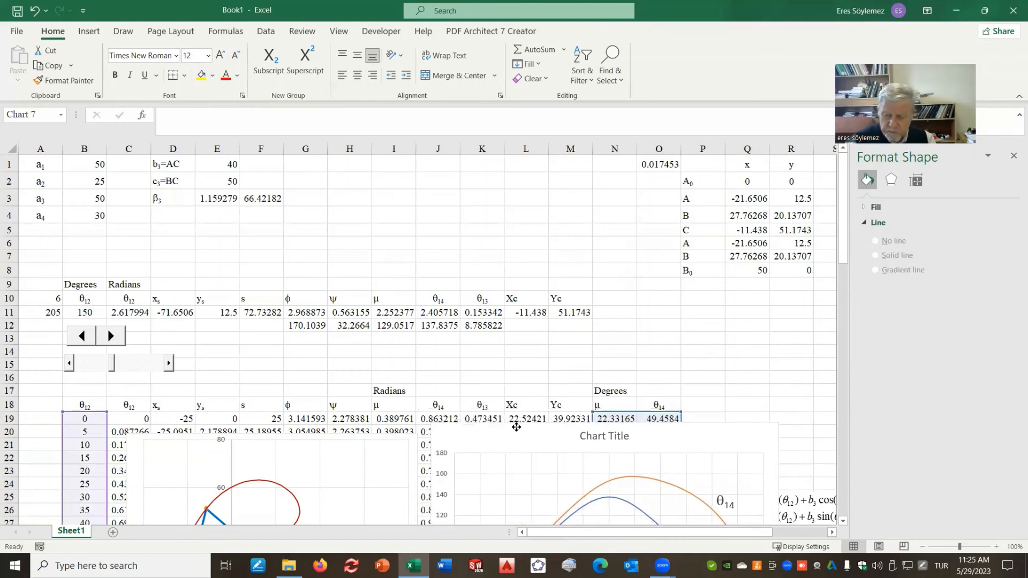
pyautogui.click(583, 349)
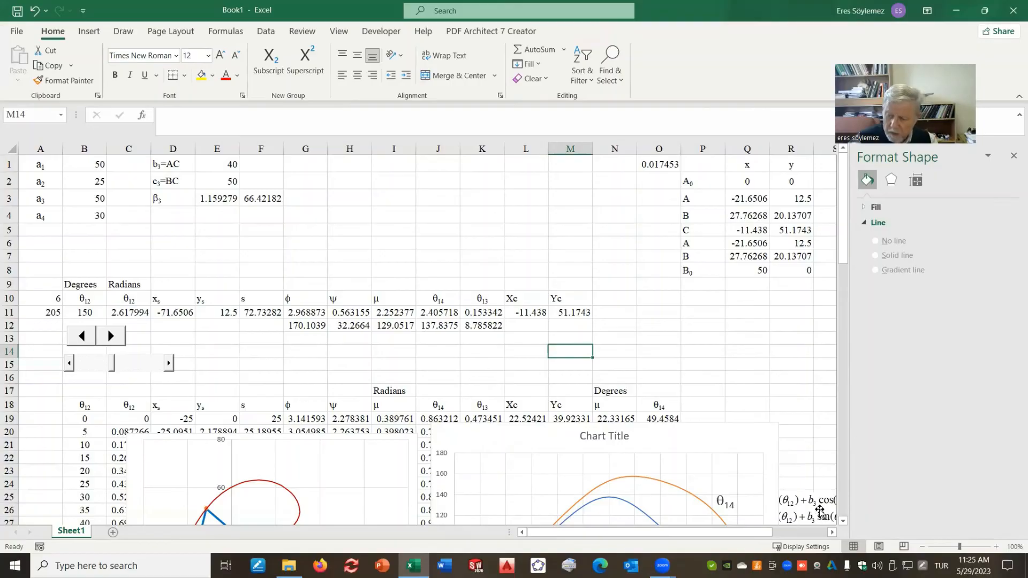
# - Move the xc and yc equations directly below the x–y coordinate table and close the shape formatting pane
pyautogui.moveTo(819, 509); pyautogui.dragTo(773, 312)
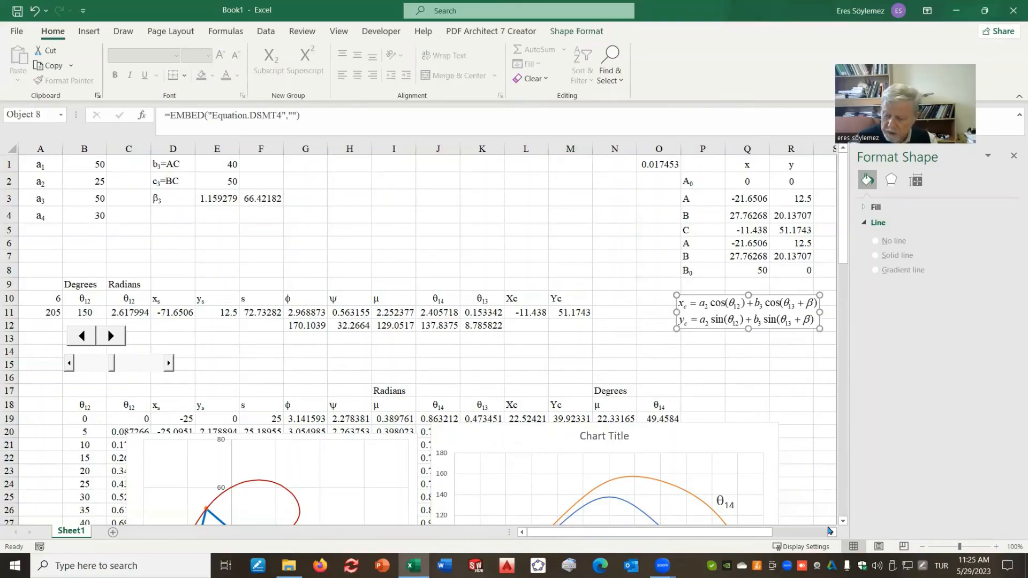
pyautogui.click(833, 532)
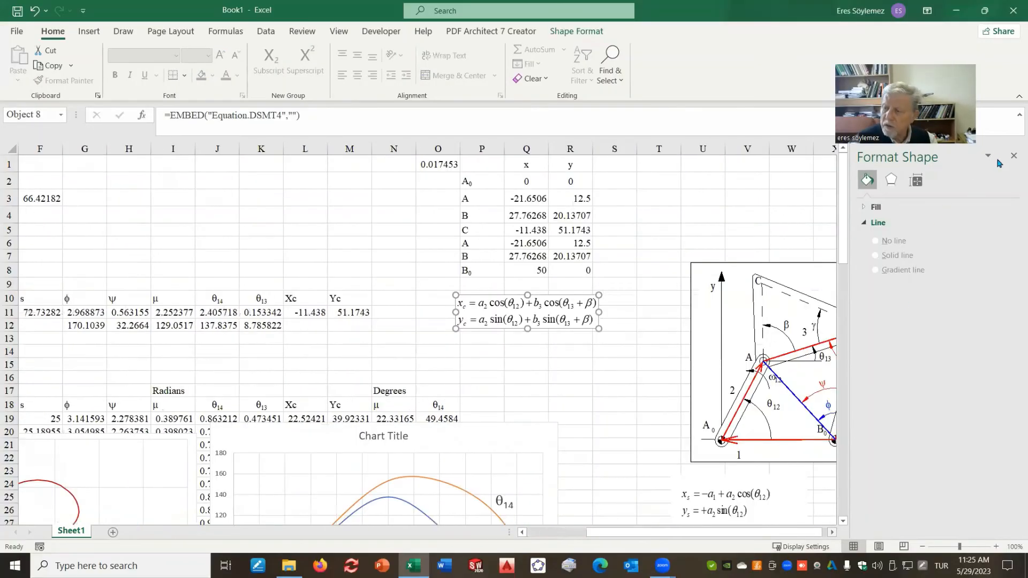
pyautogui.click(1013, 154)
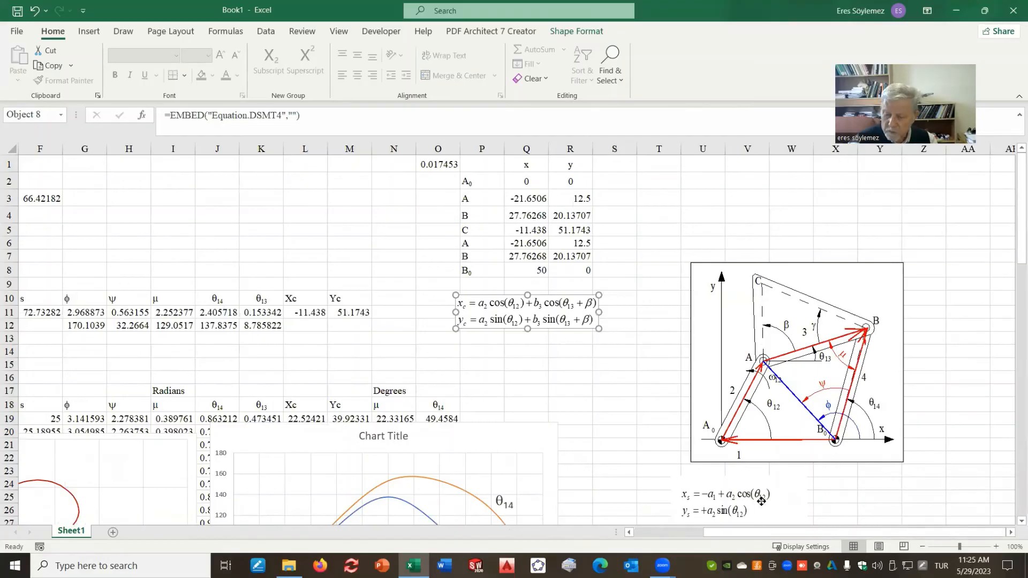
# - Move the mechanism diagram to columns W–AA and the grouped position equations between it and the coordinate table, then deselect them
pyautogui.moveTo(739, 490); pyautogui.dragTo(369, 188)
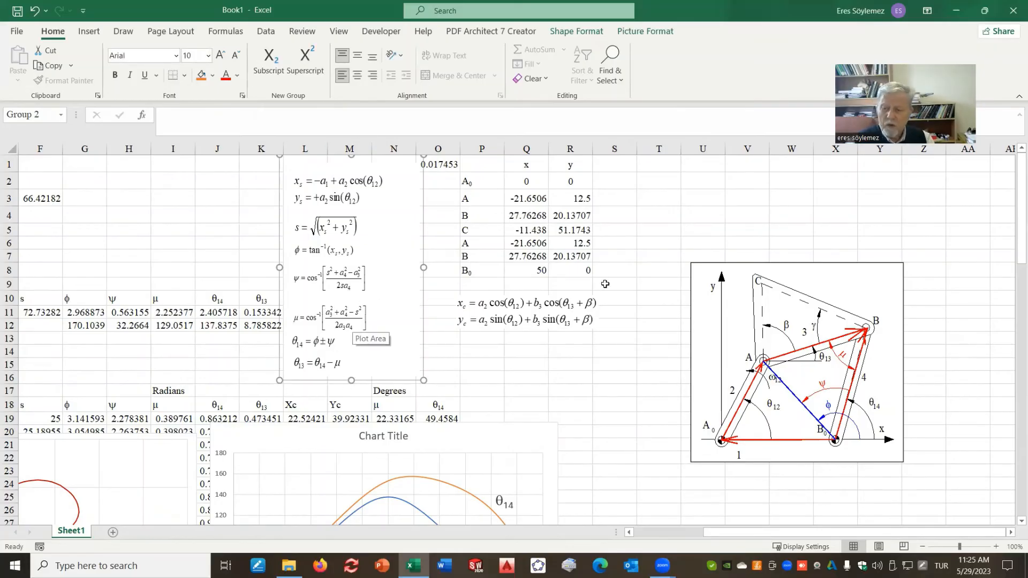
pyautogui.moveTo(759, 265); pyautogui.dragTo(857, 223)
pyautogui.moveTo(377, 209); pyautogui.dragTo(736, 236)
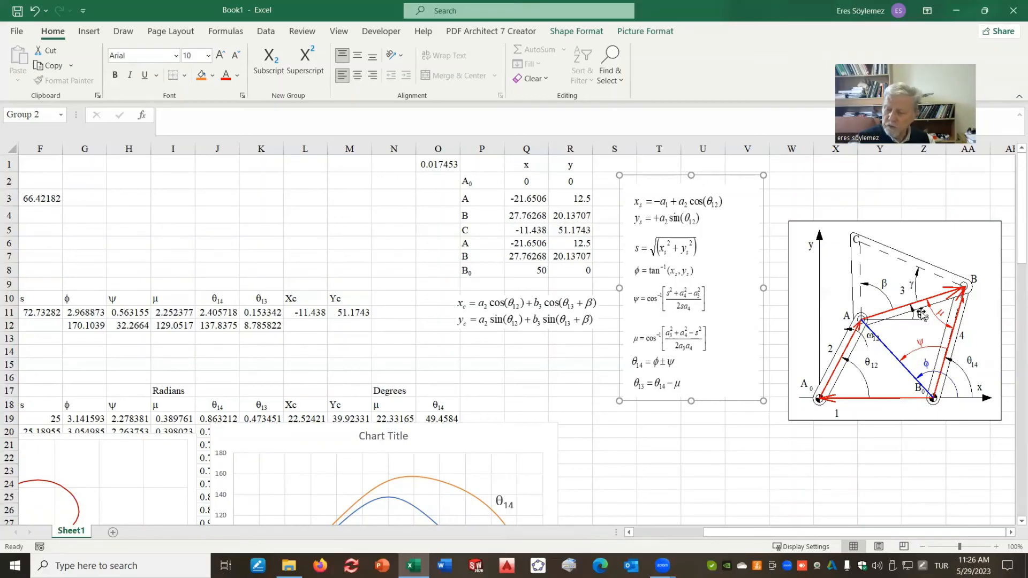
pyautogui.click(541, 363)
pyautogui.click(542, 350)
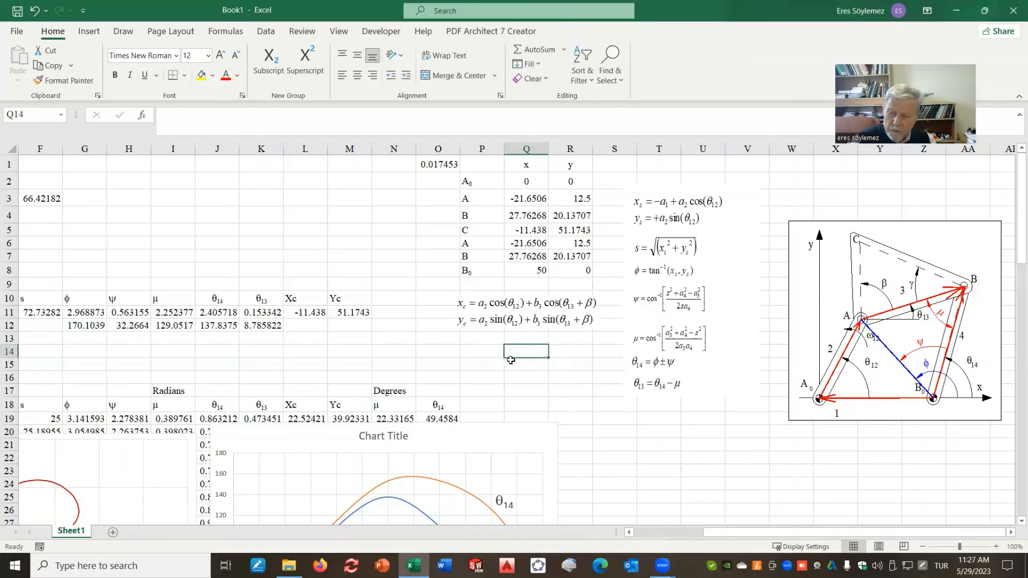
pyautogui.moveTo(418, 565)
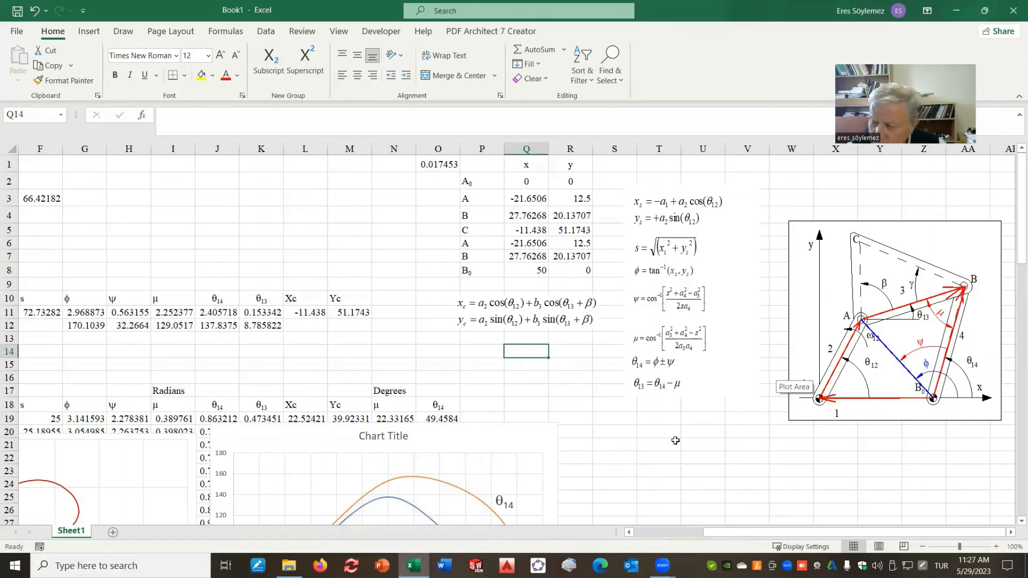
pyautogui.click(801, 234)
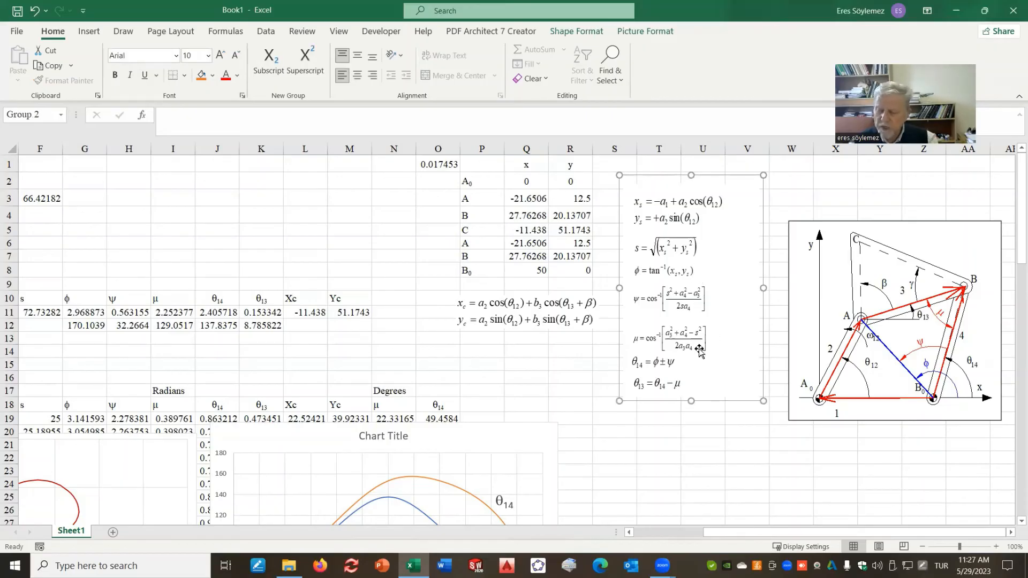
pyautogui.click(677, 247)
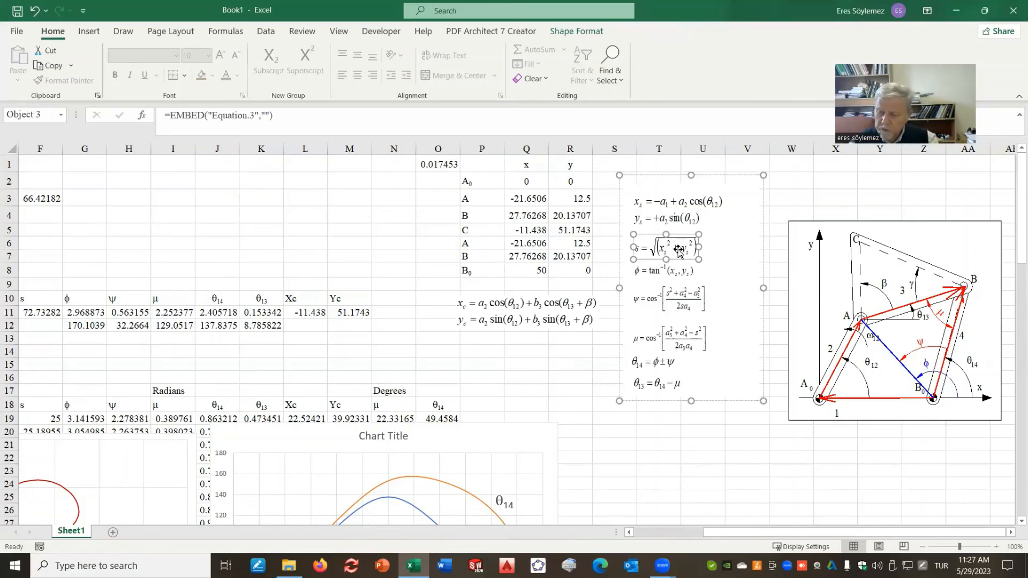
pyautogui.click(720, 471)
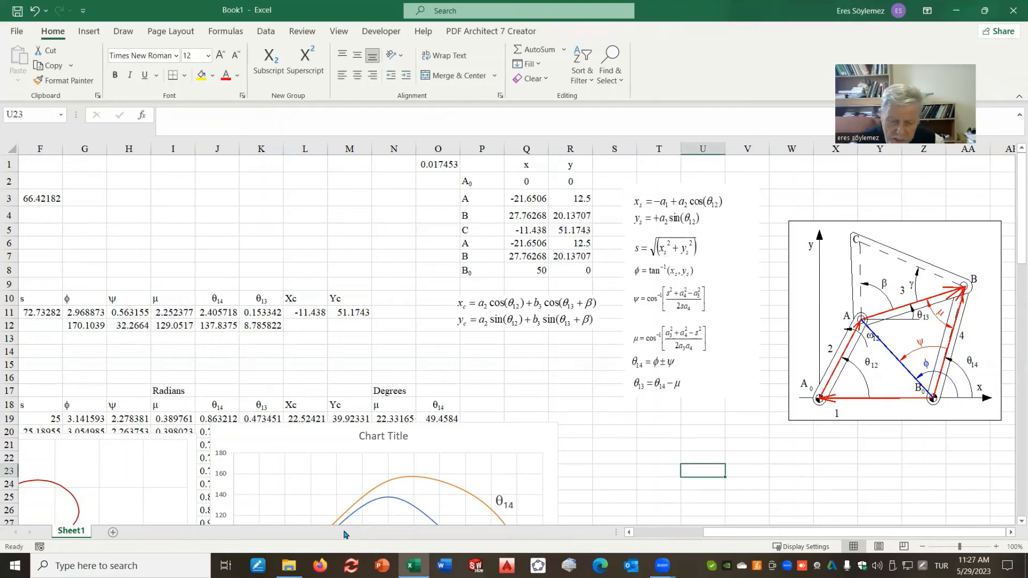
# - Add a blank second worksheet to the workbook and return to the four-bar calculations on Sheet1
pyautogui.click(112, 532)
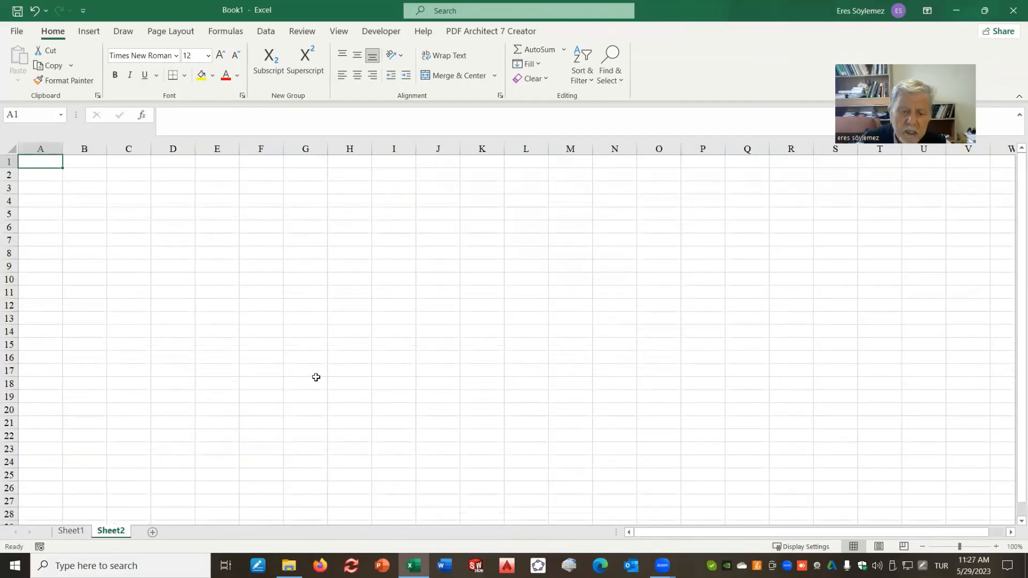
pyautogui.click(72, 531)
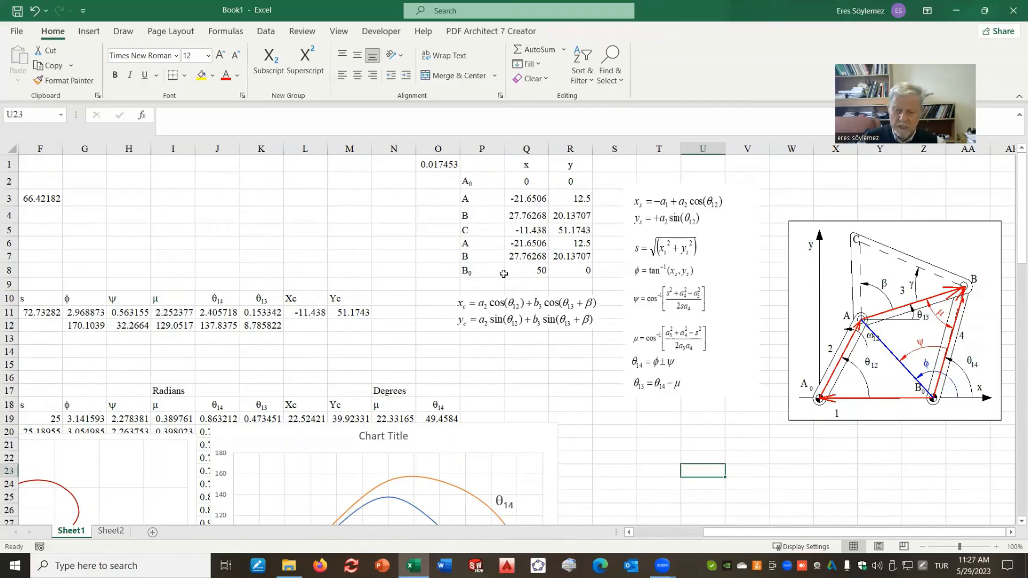
pyautogui.scroll(-6, 503, 274)
pyautogui.scroll(6, 494, 289)
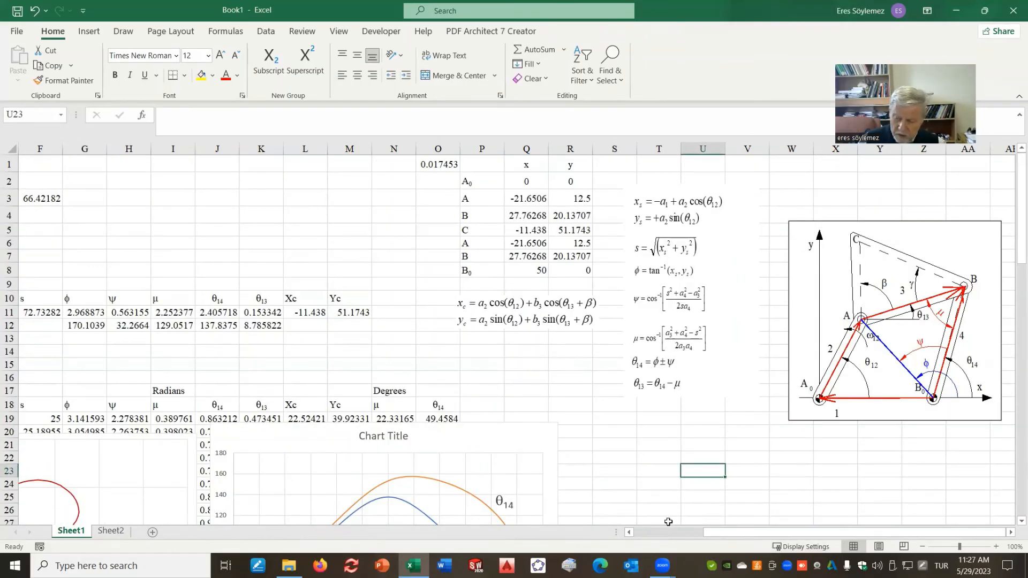
pyautogui.hscroll(-2, 650, 533)
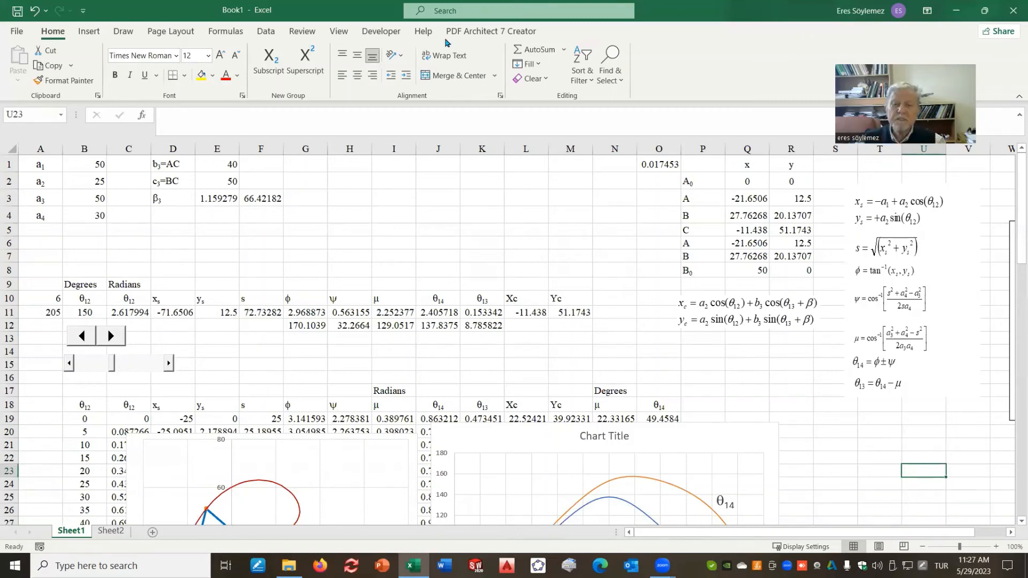
# - Open the Visual Basic editor and import the BASIC module file from the Desktop's Basic folder into the Book1 project
pyautogui.click(378, 31)
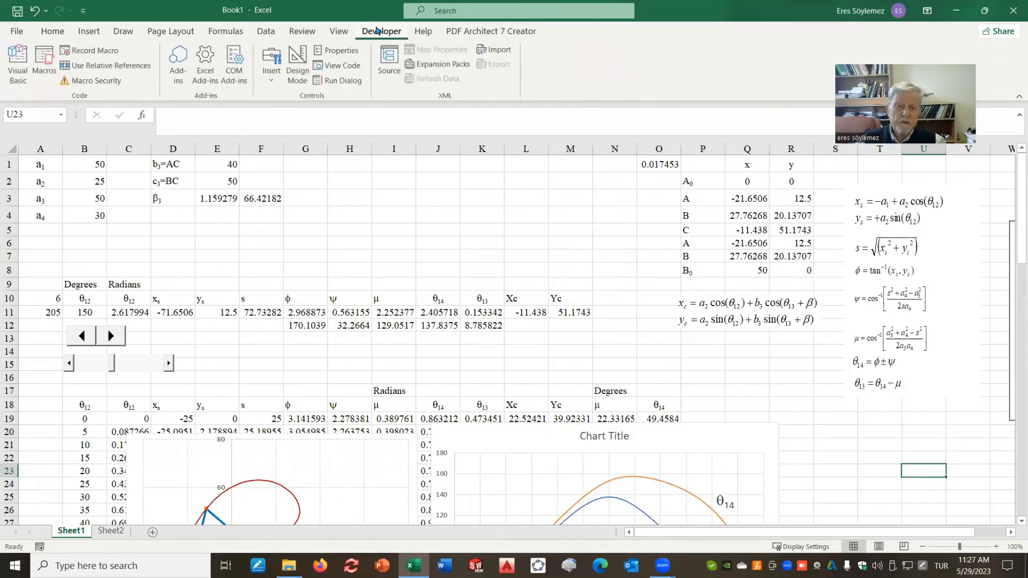
pyautogui.click(19, 50)
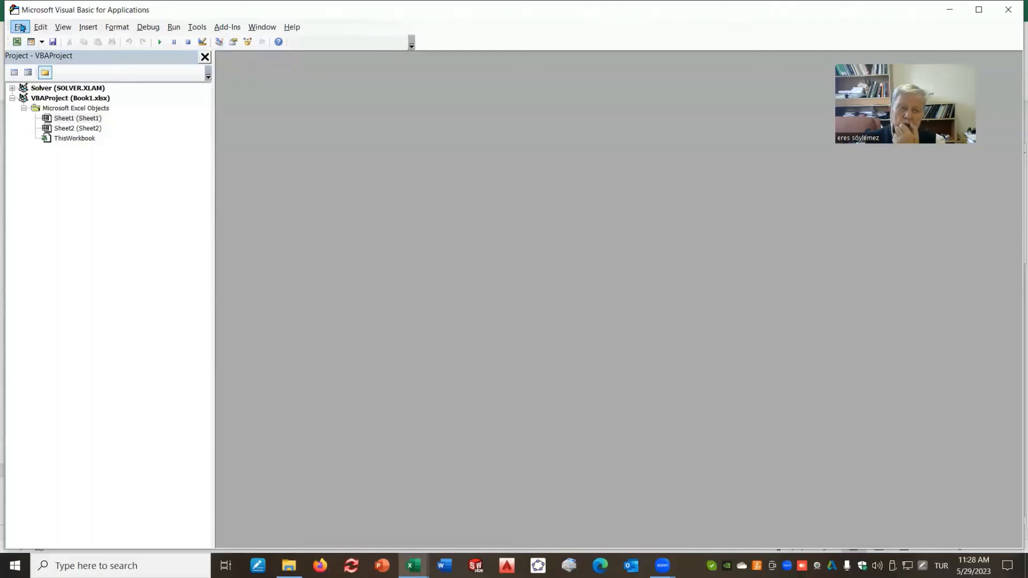
pyautogui.click(21, 28)
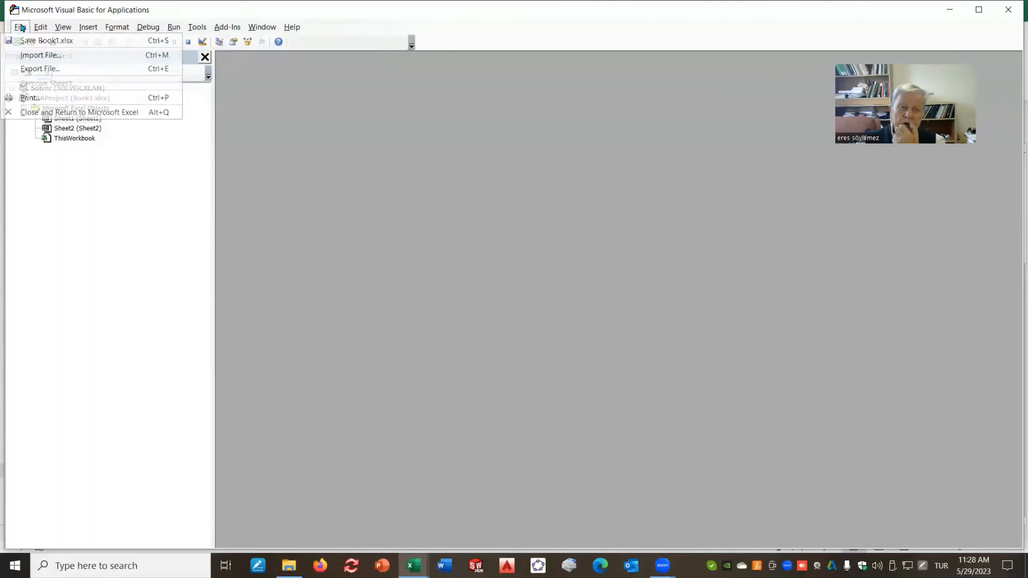
pyautogui.click(56, 58)
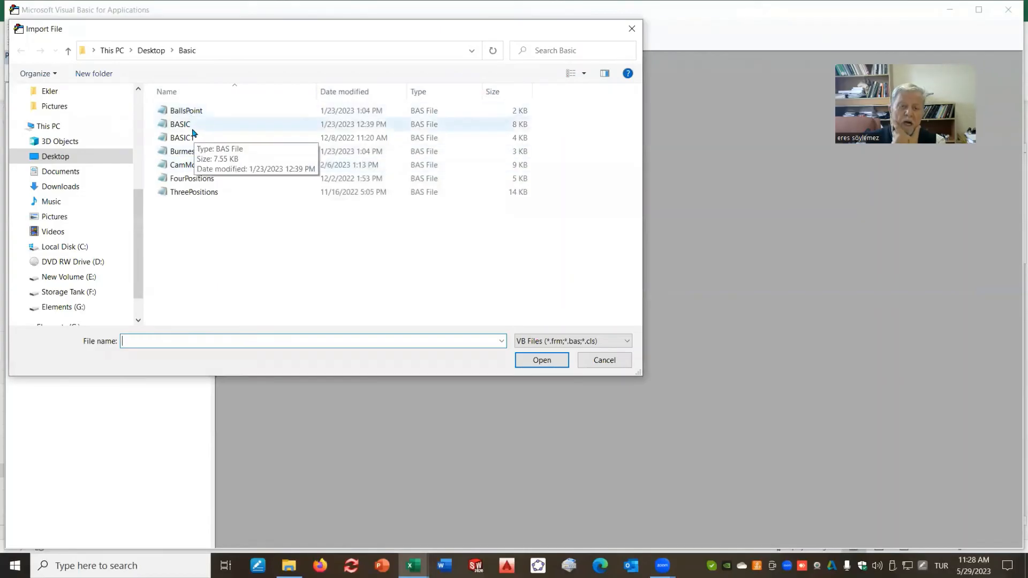
pyautogui.click(193, 131)
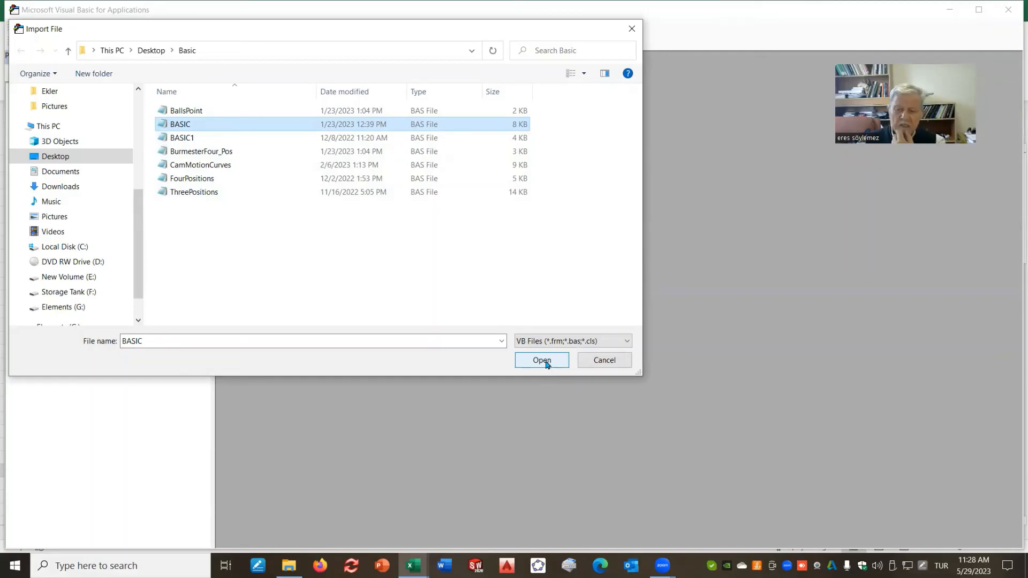
pyautogui.click(542, 361)
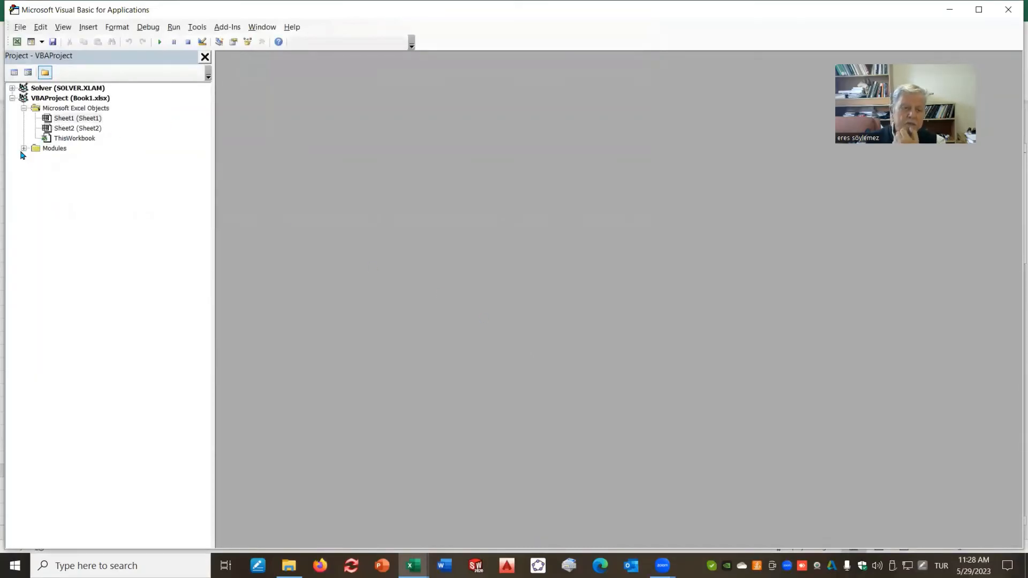
# - Open the imported BASIC module's code and examine its FourBar, SliderCrank and InvSlider functions
pyautogui.click(23, 149)
pyautogui.doubleClick(49, 159)
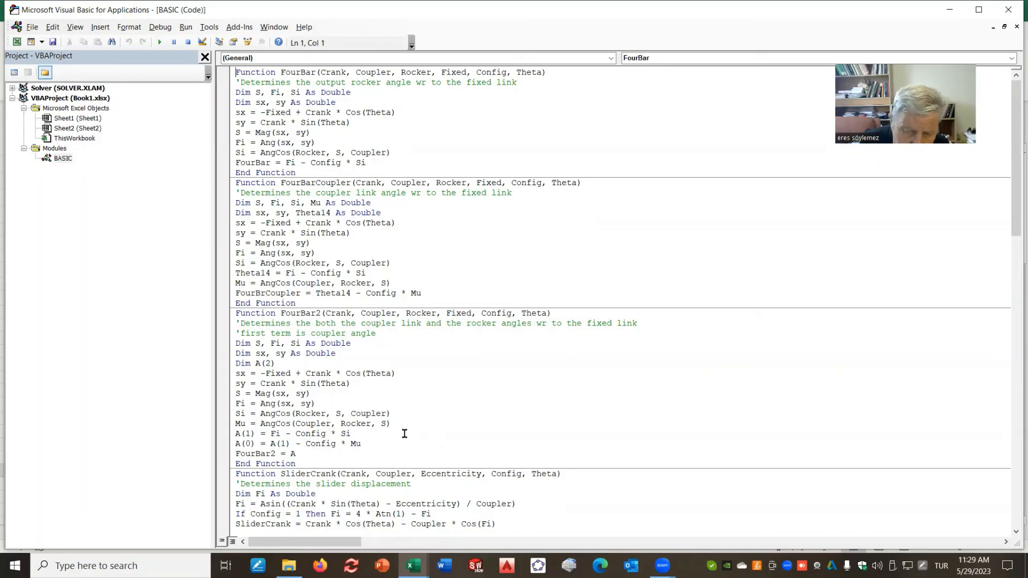
pyautogui.scroll(-2, 404, 433)
pyautogui.scroll(-1, 416, 426)
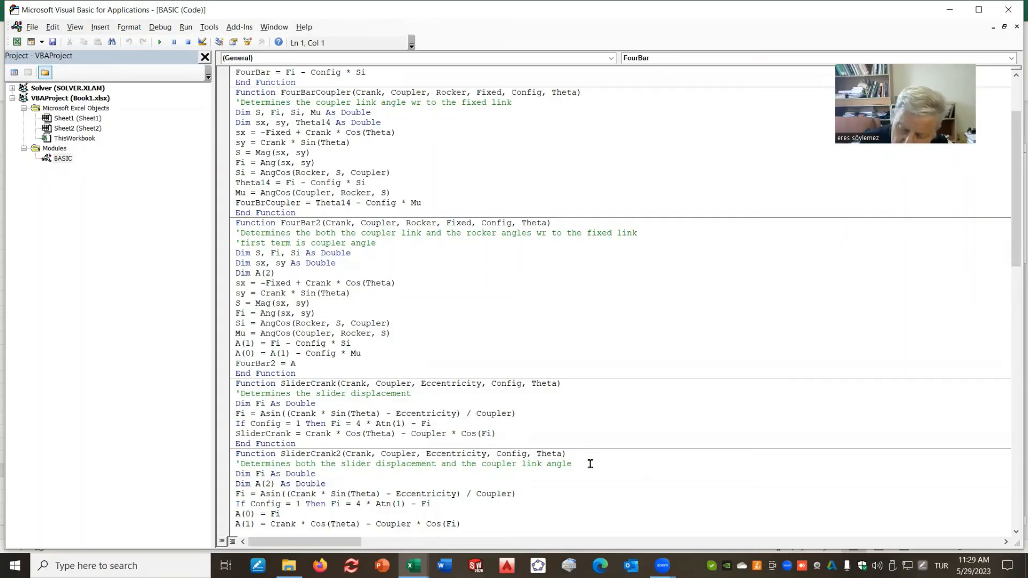
pyautogui.scroll(-2, 575, 447)
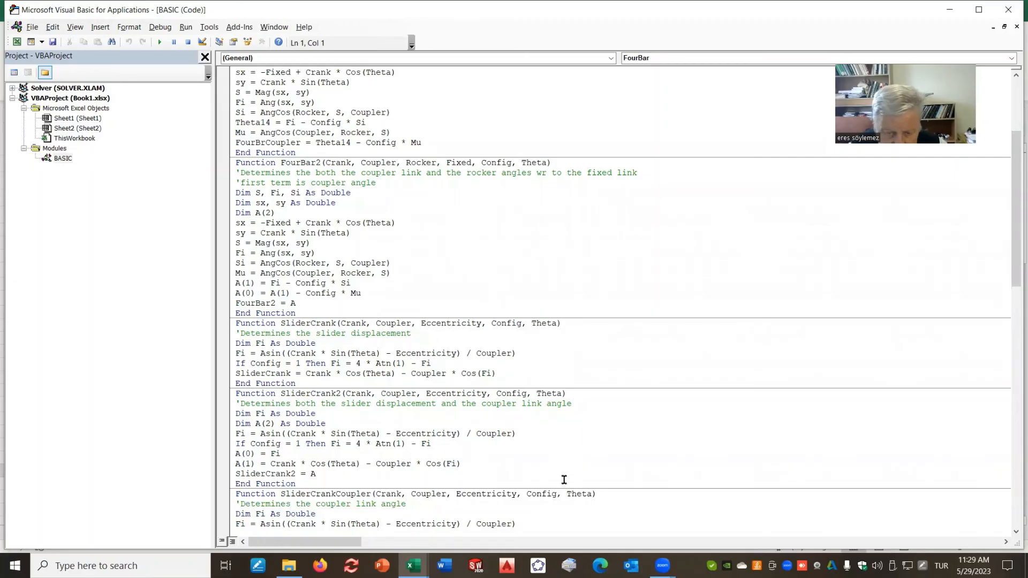
pyautogui.scroll(-1, 545, 474)
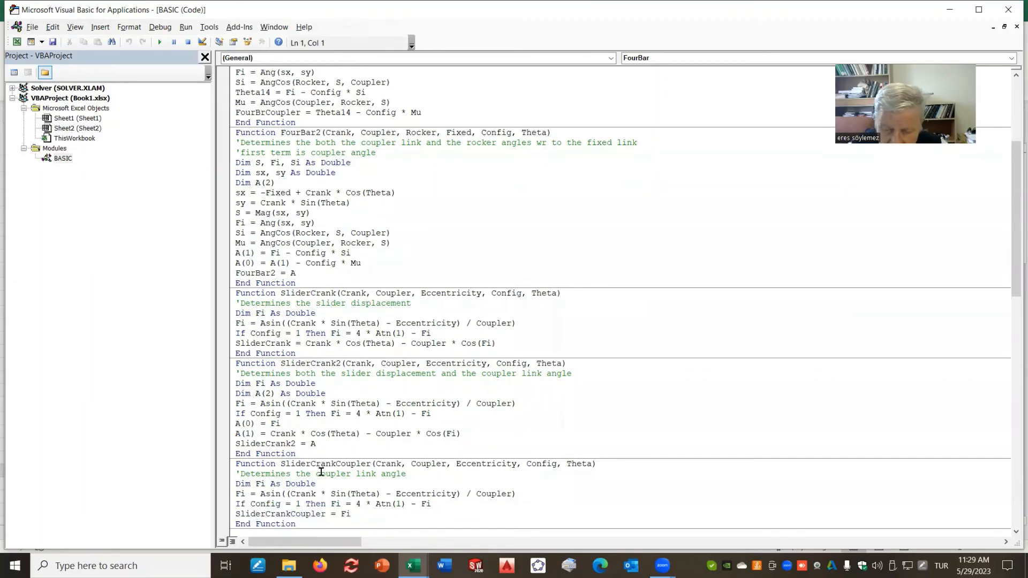
pyautogui.scroll(-2, 546, 479)
pyautogui.scroll(-5, 551, 473)
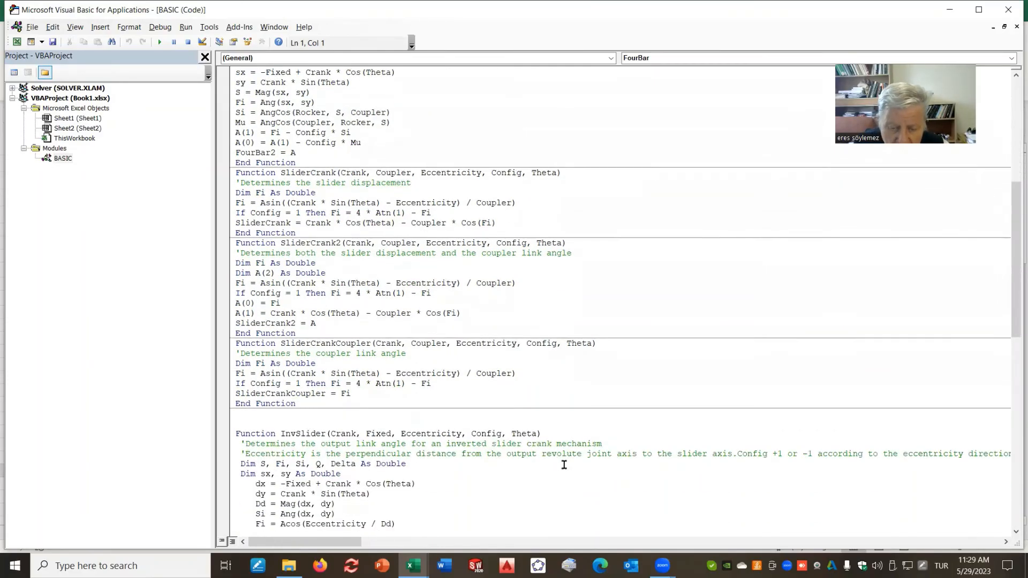
pyautogui.scroll(-1, 566, 462)
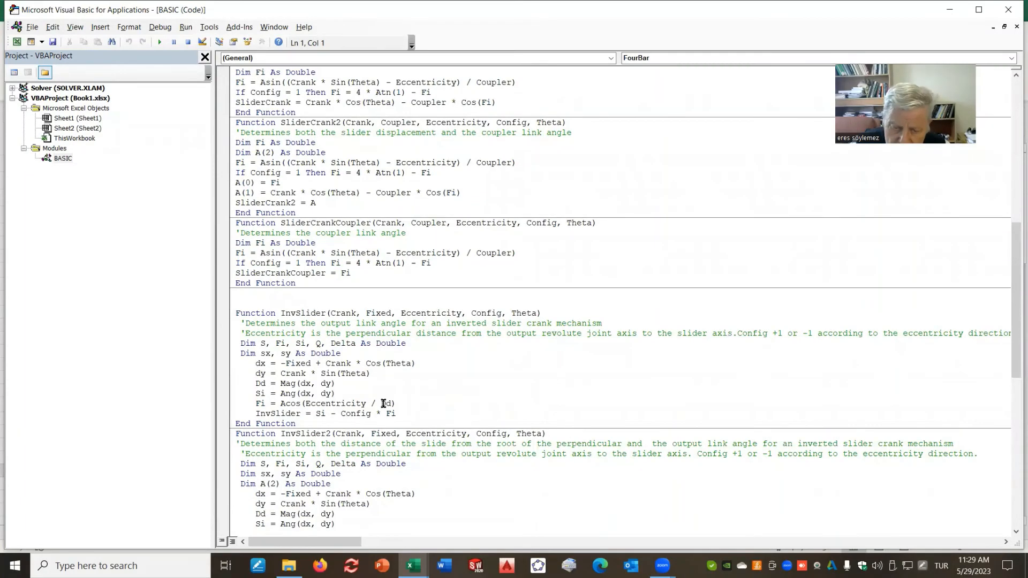
pyautogui.scroll(-2, 405, 383)
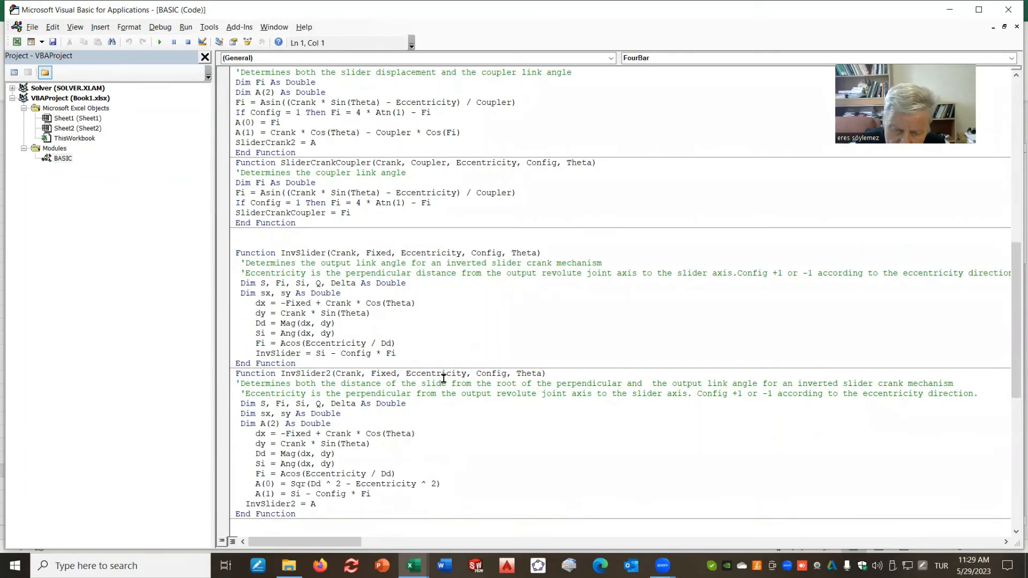
pyautogui.scroll(-4, 374, 463)
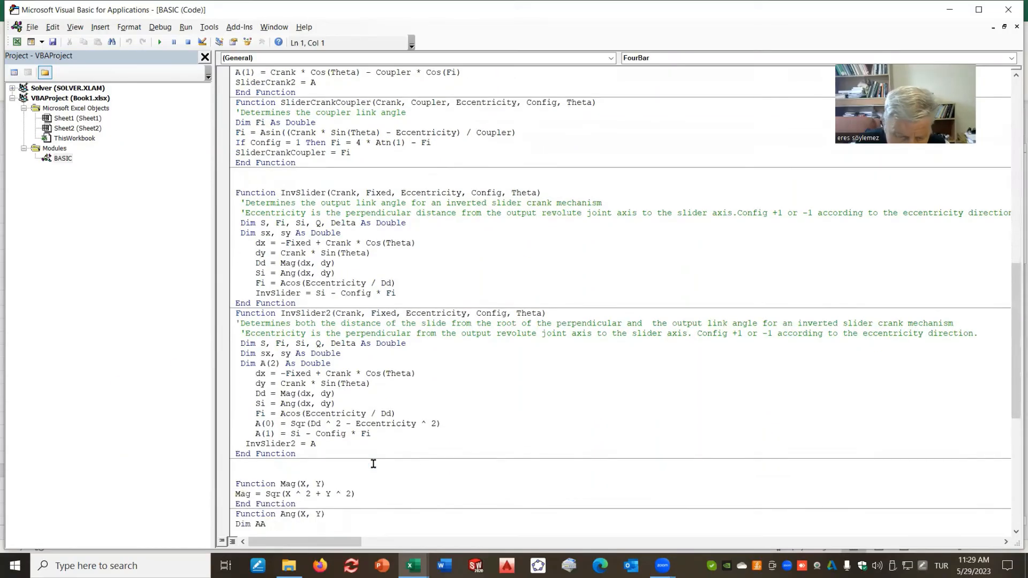
pyautogui.scroll(-1, 371, 466)
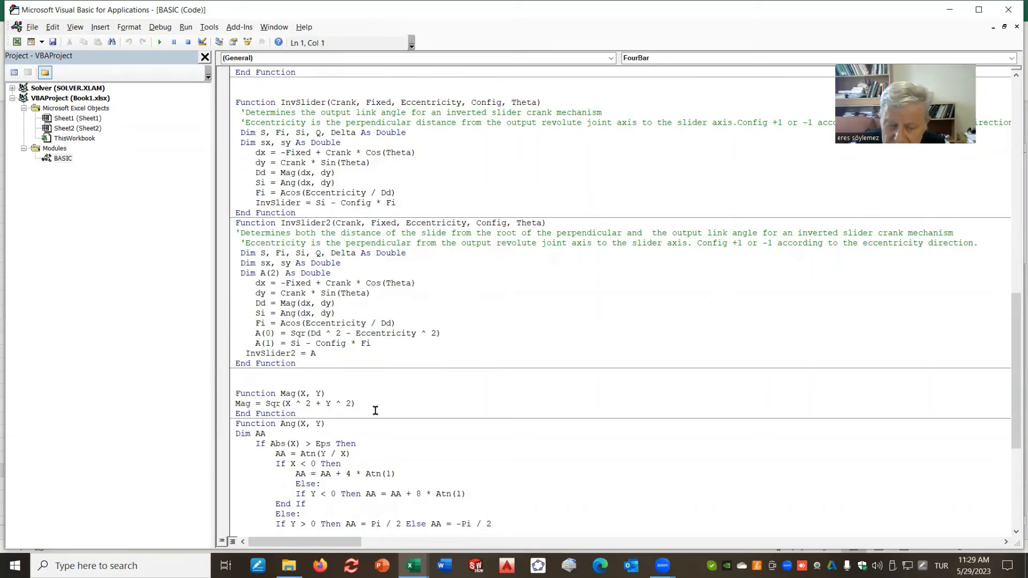
# - Examine the helper functions Mag, Ang, AngCos, MagCos, Acos, Asin and D_R, and return to the four-bar functions
pyautogui.click(375, 406)
pyautogui.click(378, 399)
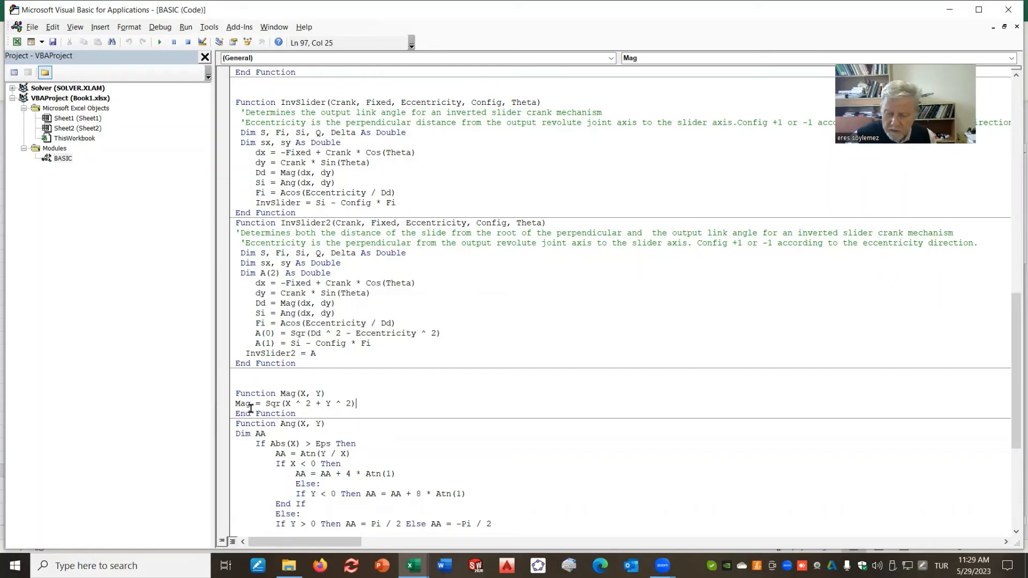
pyautogui.scroll(-1, 302, 429)
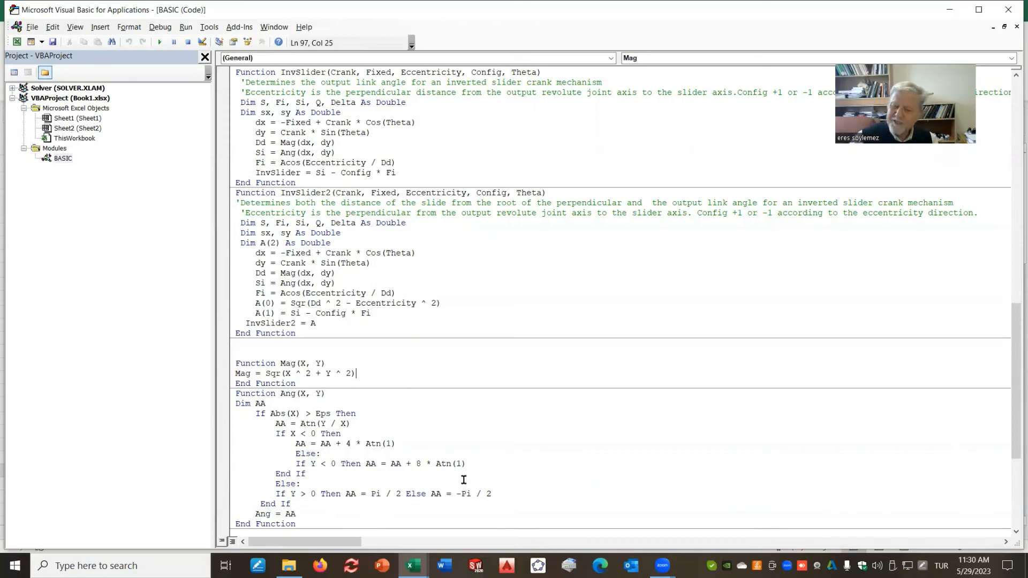
pyautogui.scroll(-2, 427, 440)
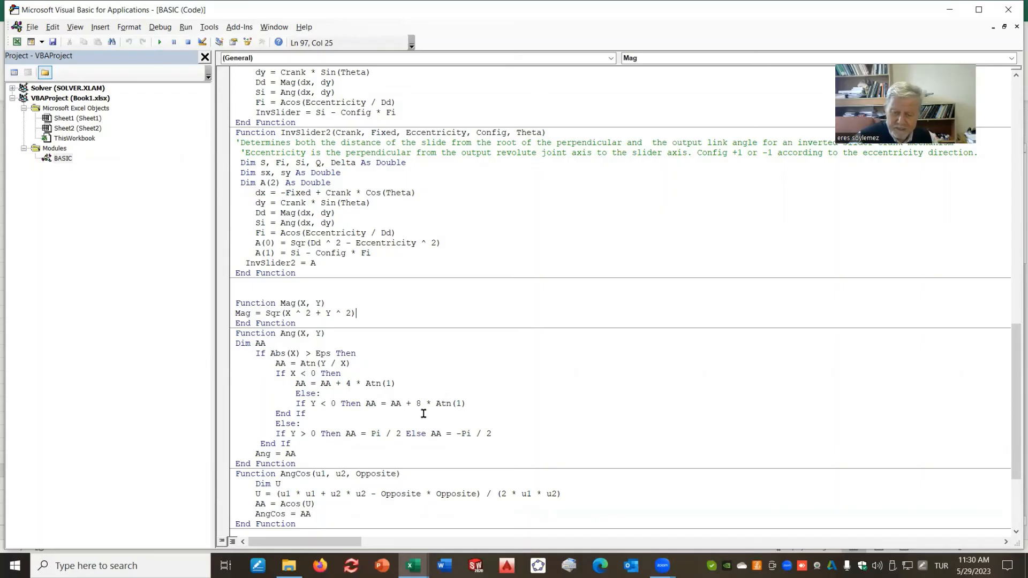
pyautogui.scroll(-1, 424, 417)
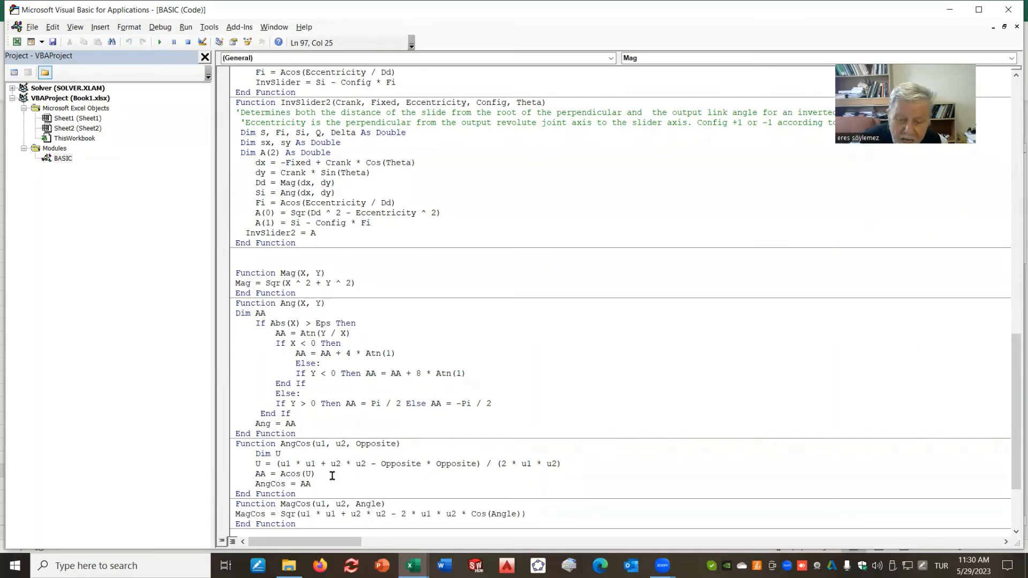
pyautogui.scroll(-1, 357, 476)
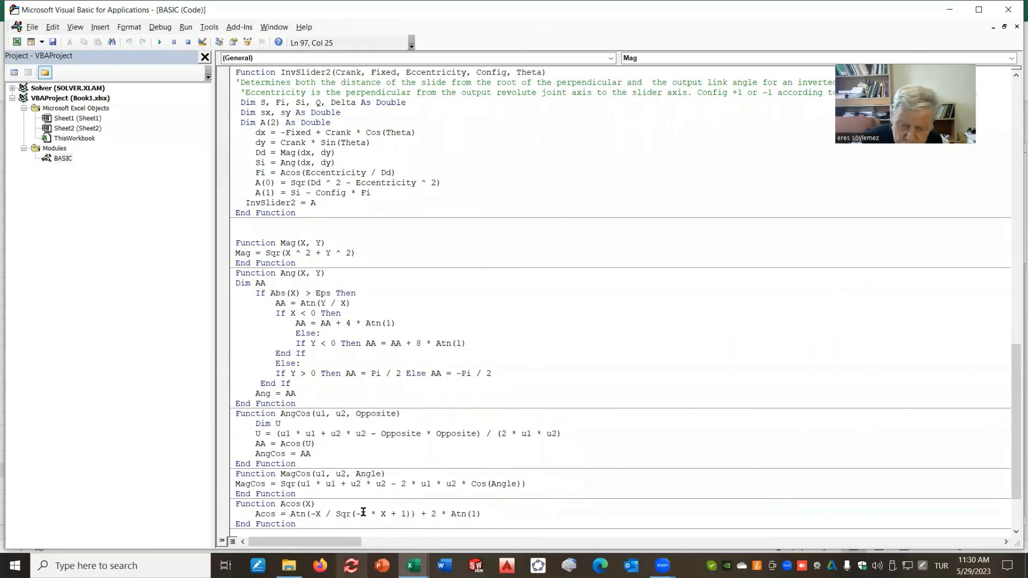
pyautogui.scroll(-2, 423, 447)
pyautogui.scroll(-1, 422, 447)
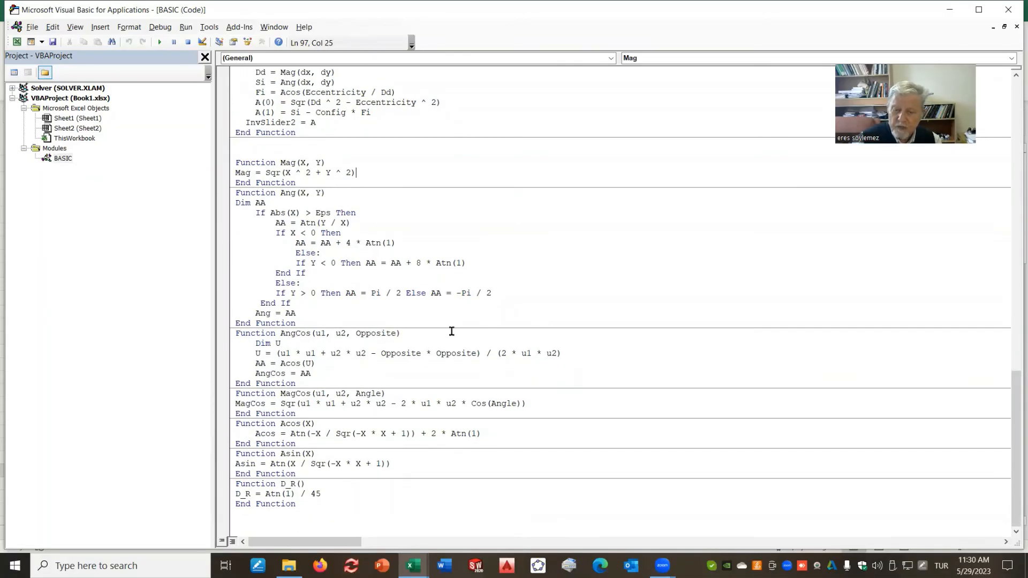
pyautogui.click(420, 334)
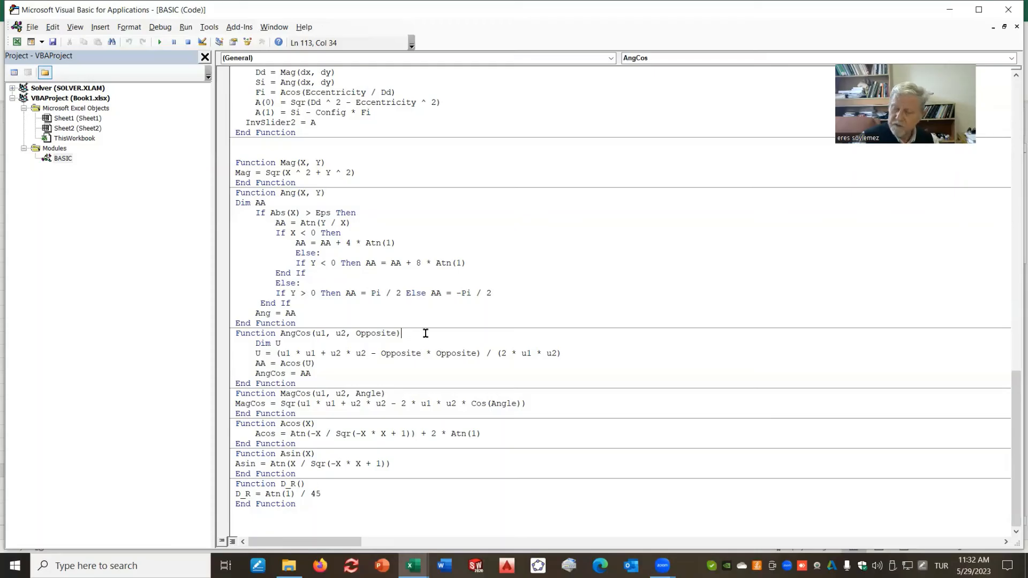
pyautogui.scroll(15, 356, 230)
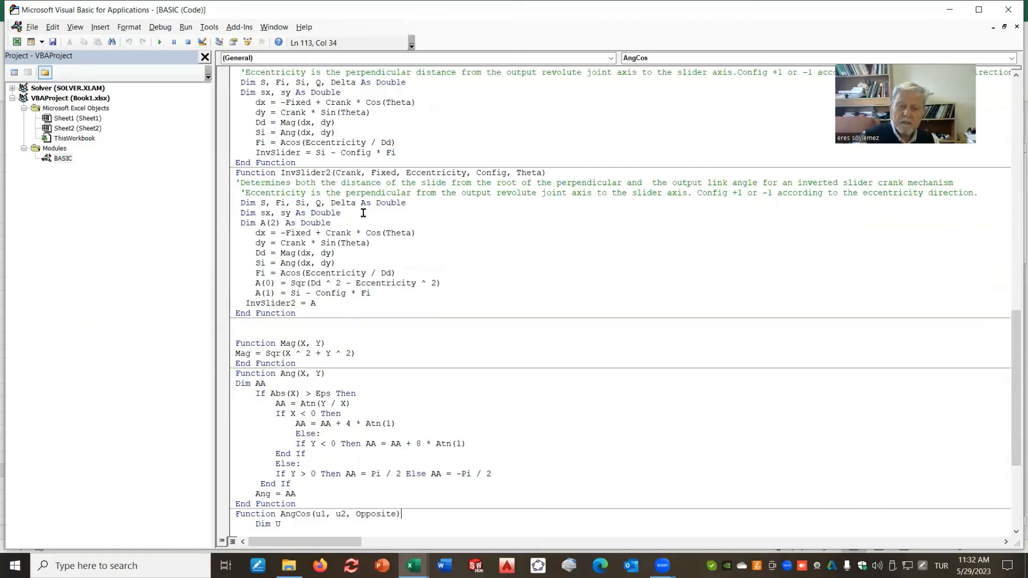
pyautogui.scroll(13, 365, 209)
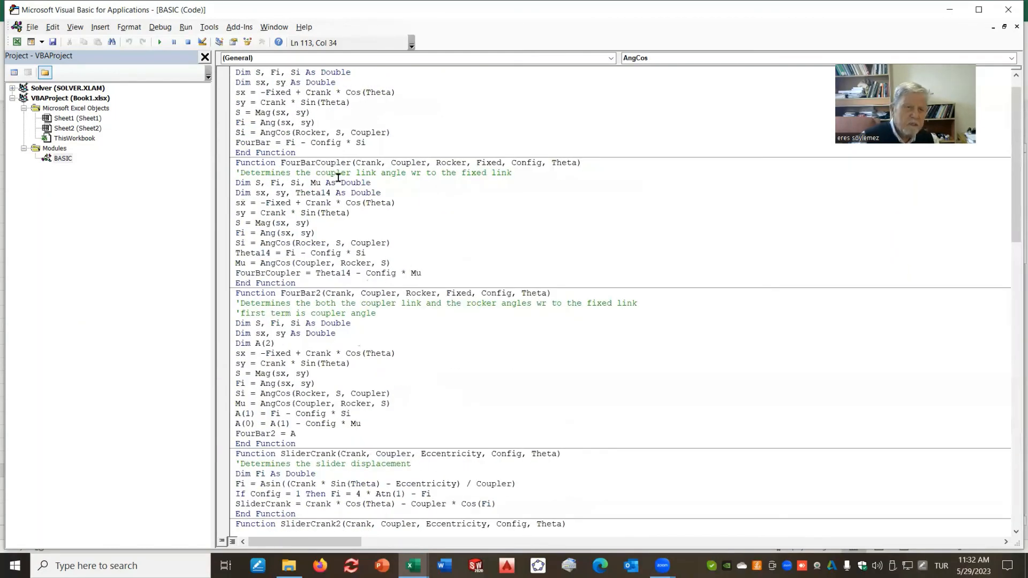
# - Return to the workbook's blank Sheet2 and list the User Defined category of functions for cell A1
pyautogui.click(18, 40)
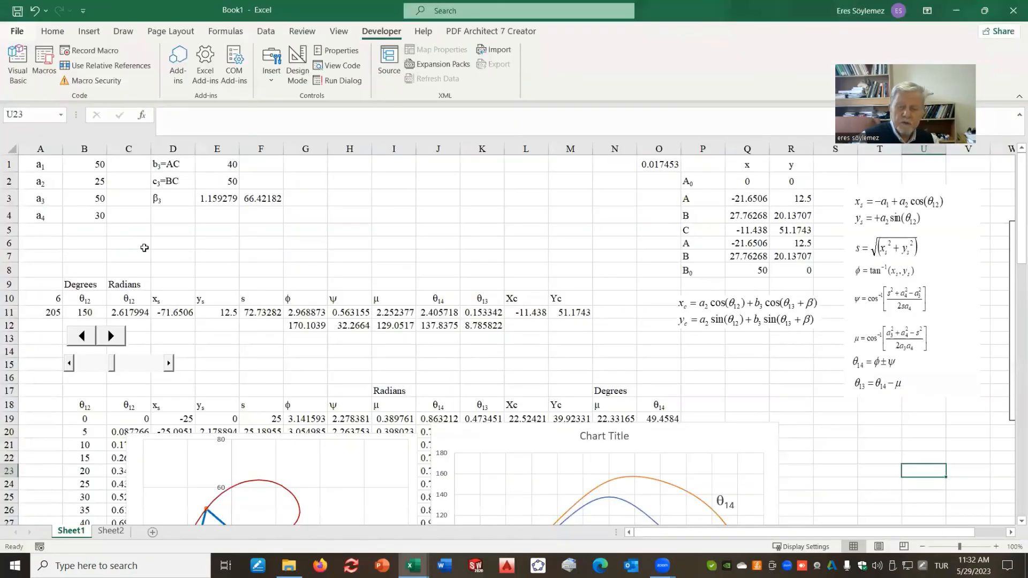
pyautogui.click(111, 530)
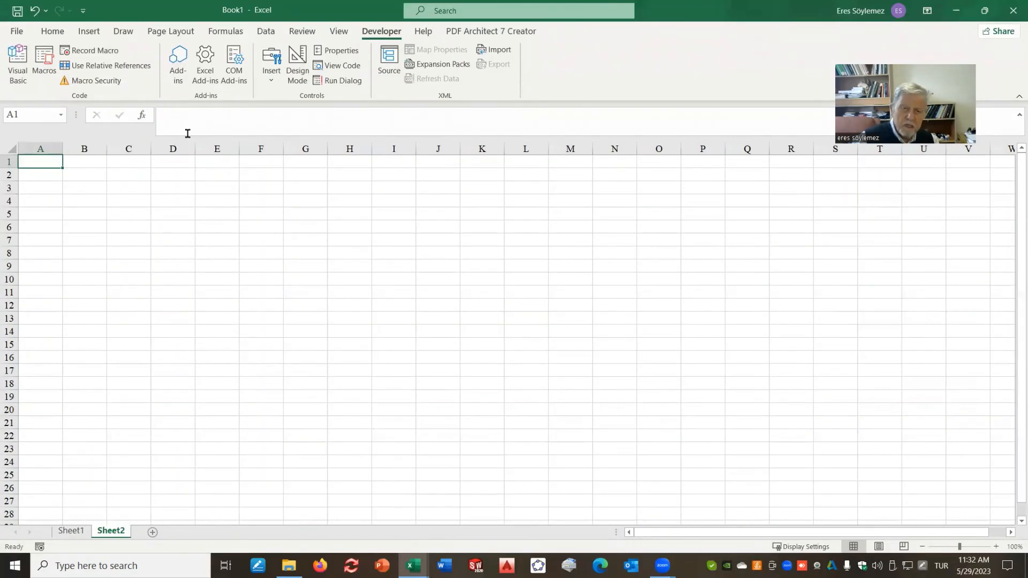
pyautogui.click(229, 33)
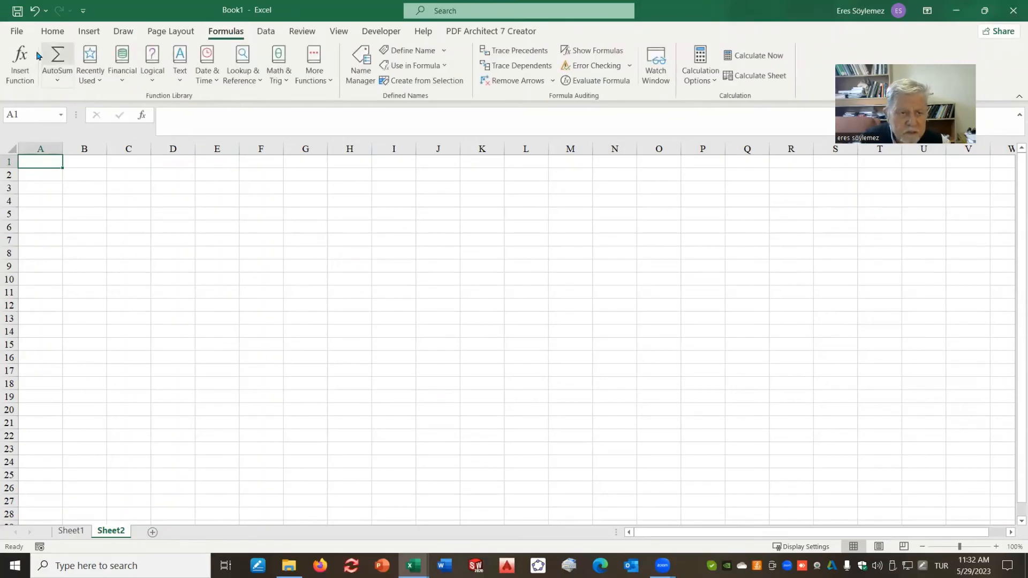
pyautogui.click(24, 53)
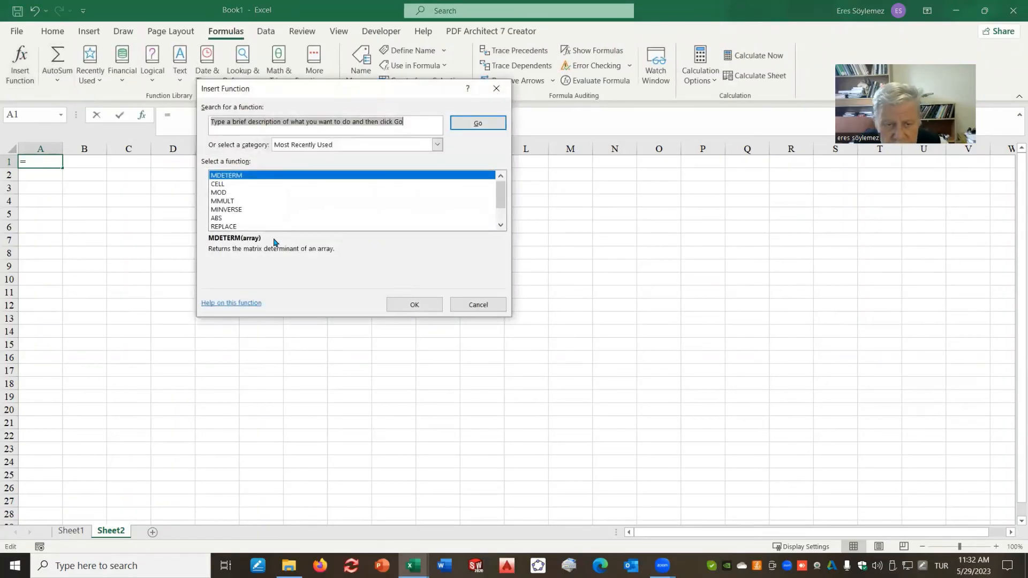
pyautogui.scroll(-1, 258, 222)
pyautogui.scroll(1, 258, 222)
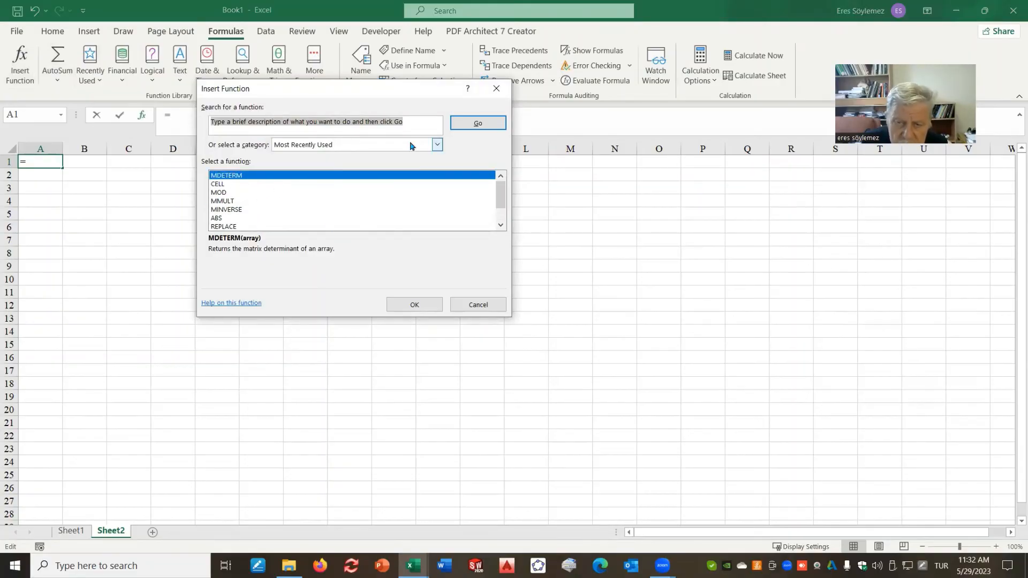
pyautogui.click(437, 144)
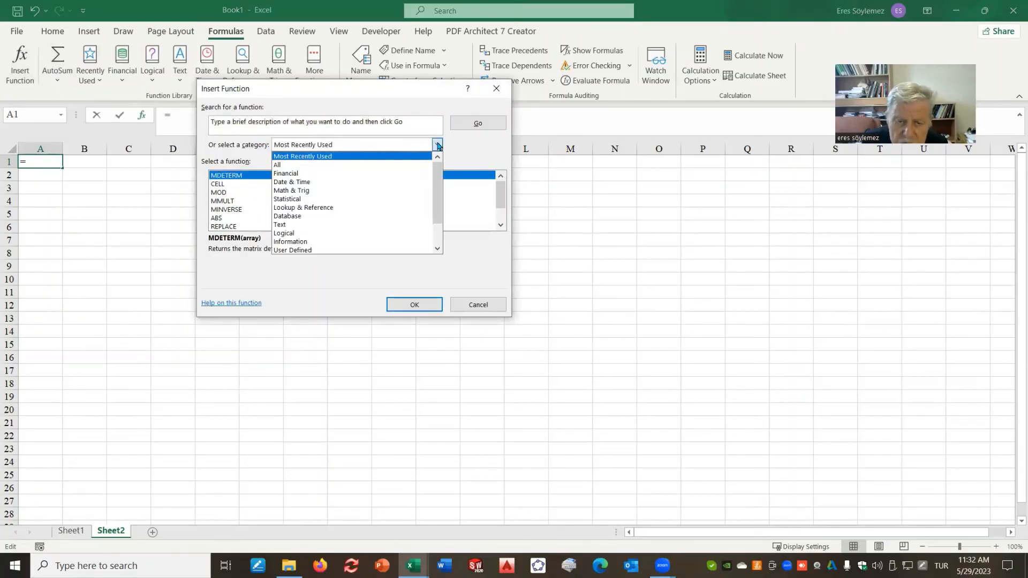
pyautogui.click(308, 250)
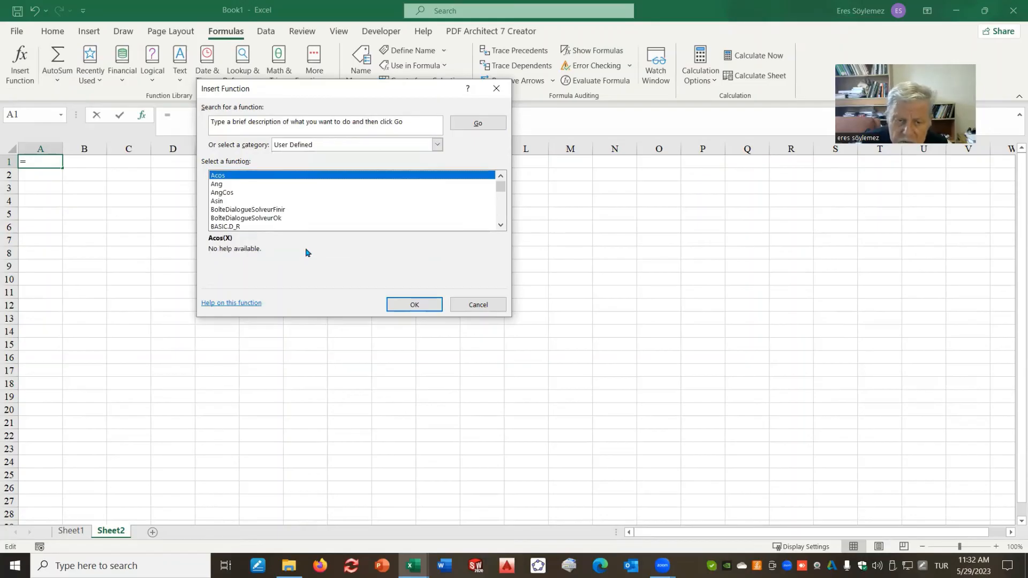
# - Examine the descriptions of the AngCos and FourBar functions, view FourBar's arguments, and cancel without inserting a function
pyautogui.click(228, 193)
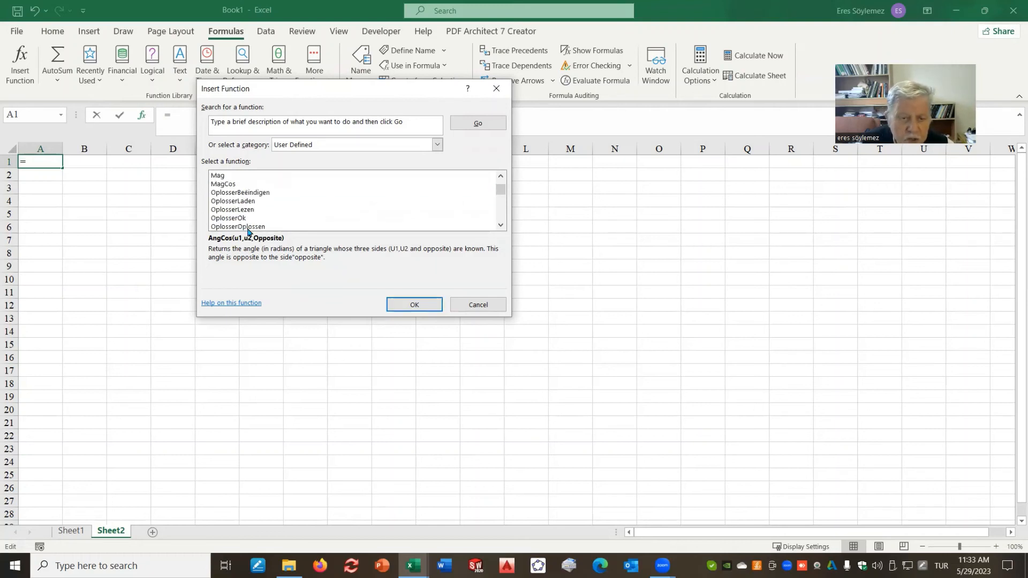
pyautogui.scroll(-5, 247, 227)
pyautogui.scroll(3, 247, 227)
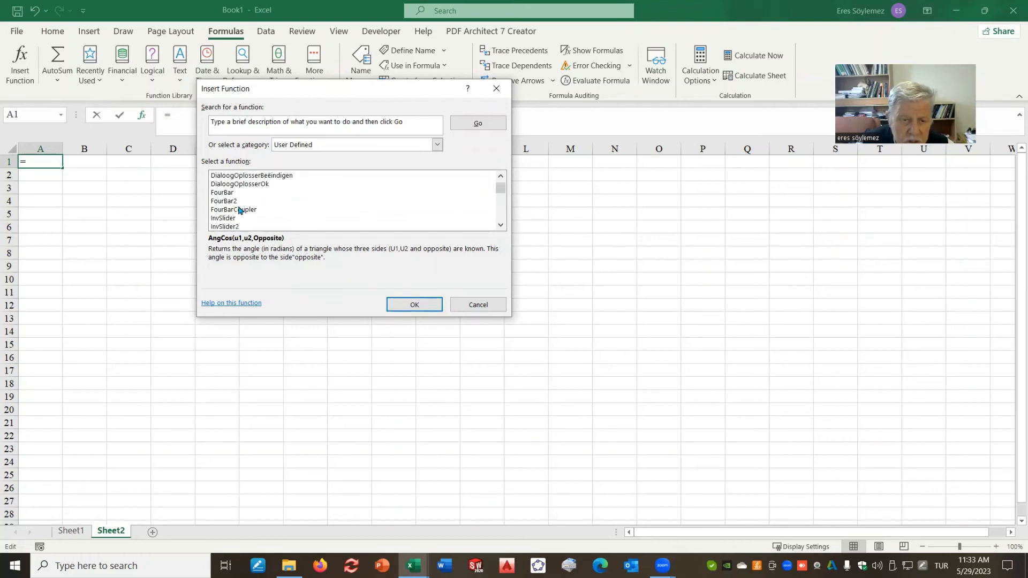
pyautogui.click(227, 193)
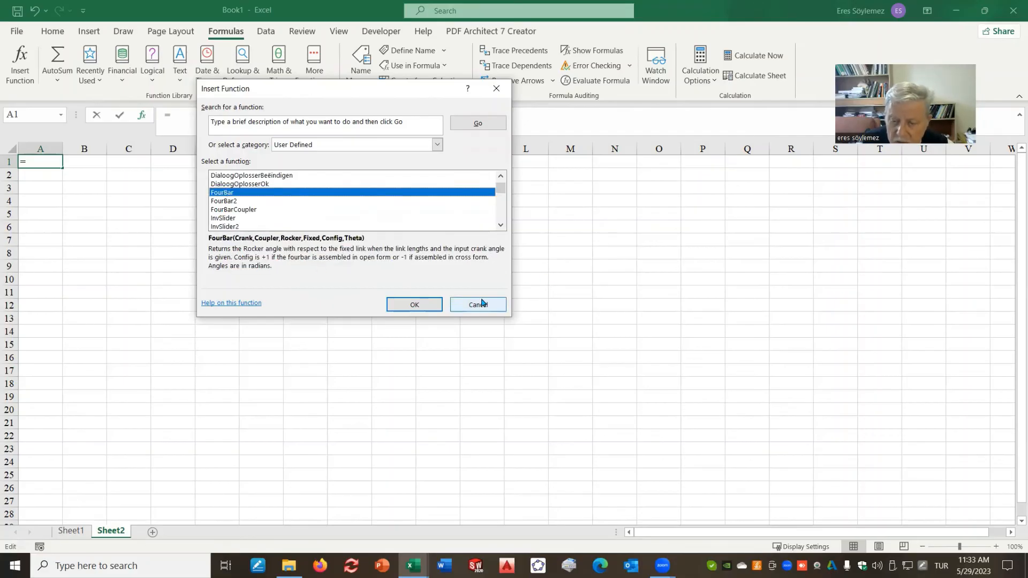
pyautogui.click(420, 304)
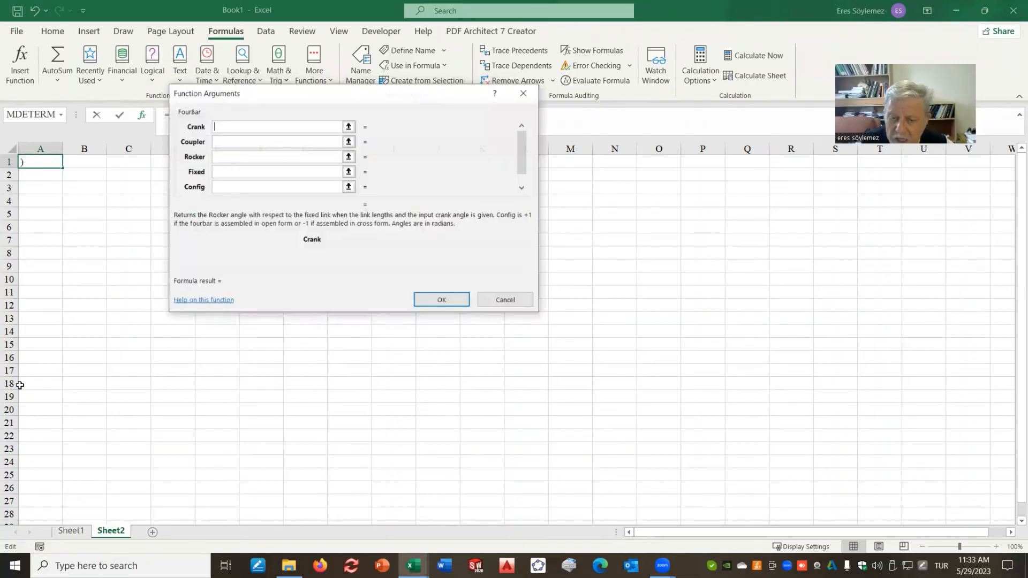
pyautogui.click(508, 300)
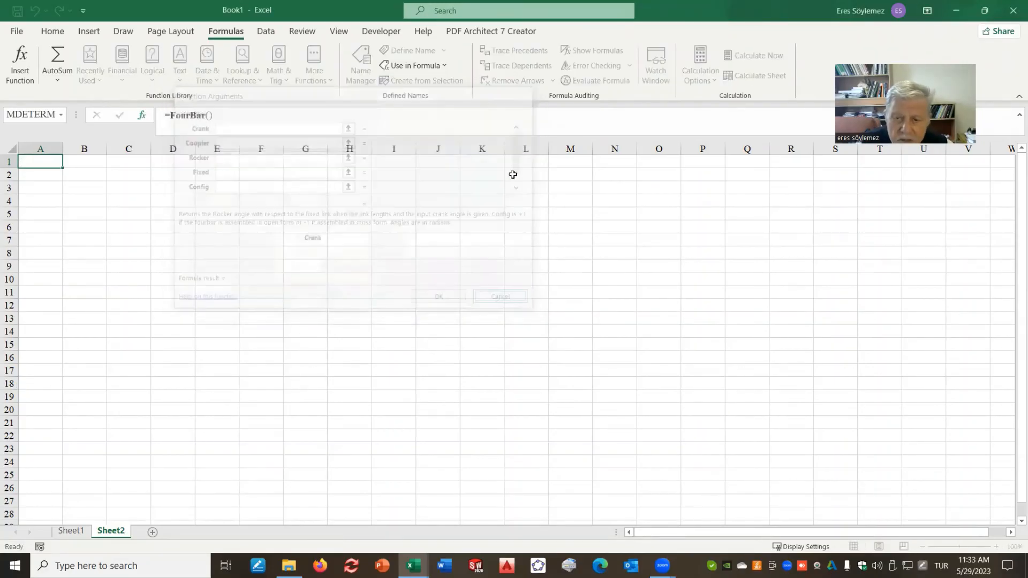
pyautogui.click(273, 249)
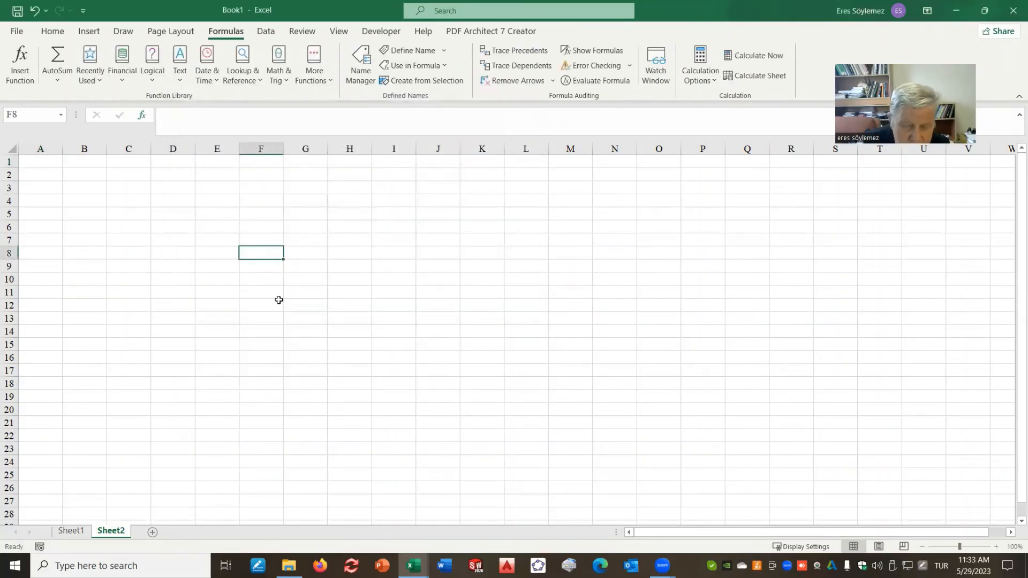
# - Copy the link lengths a1 to a4 with their labels from Sheet1 into A1:B4 of Sheet2
pyautogui.click(74, 530)
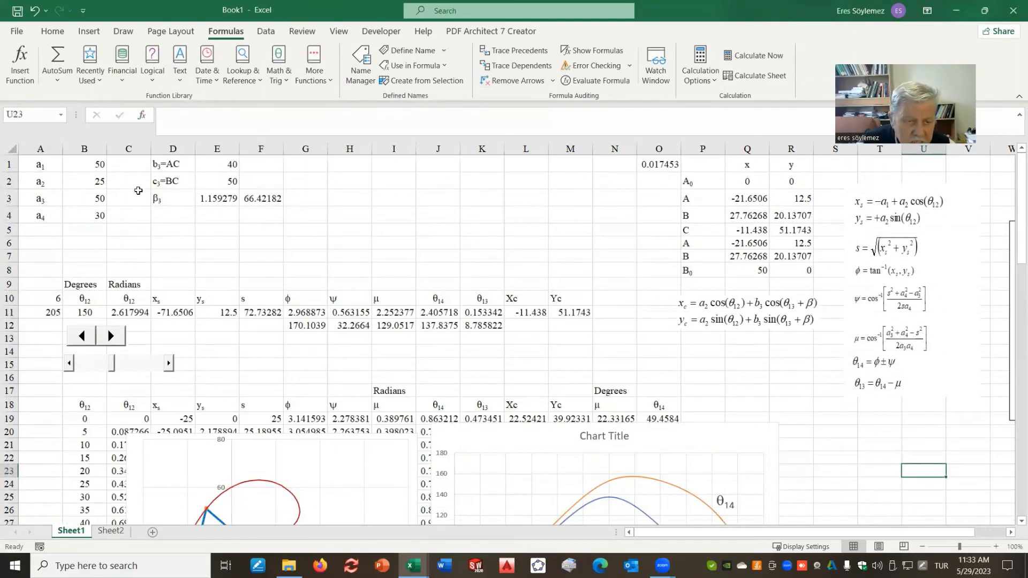
pyautogui.moveTo(35, 163); pyautogui.dragTo(100, 216)
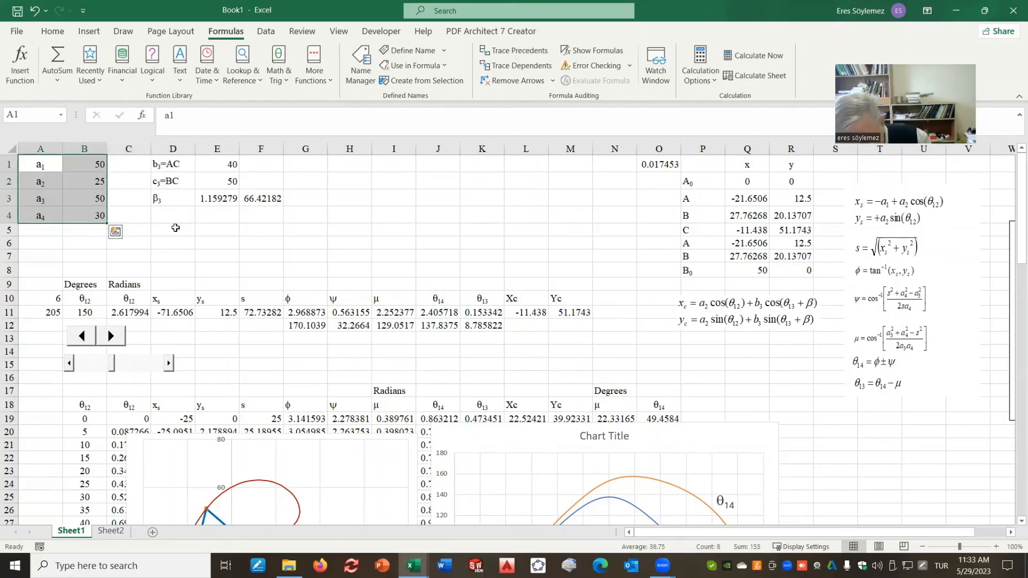
pyautogui.hotkey('ctrl', 'c')
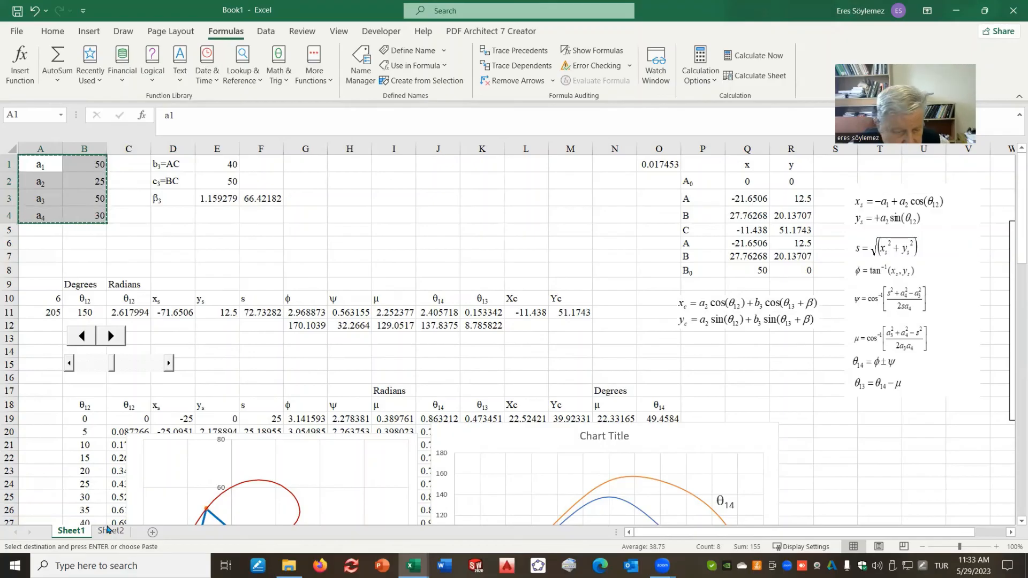
pyautogui.click(111, 531)
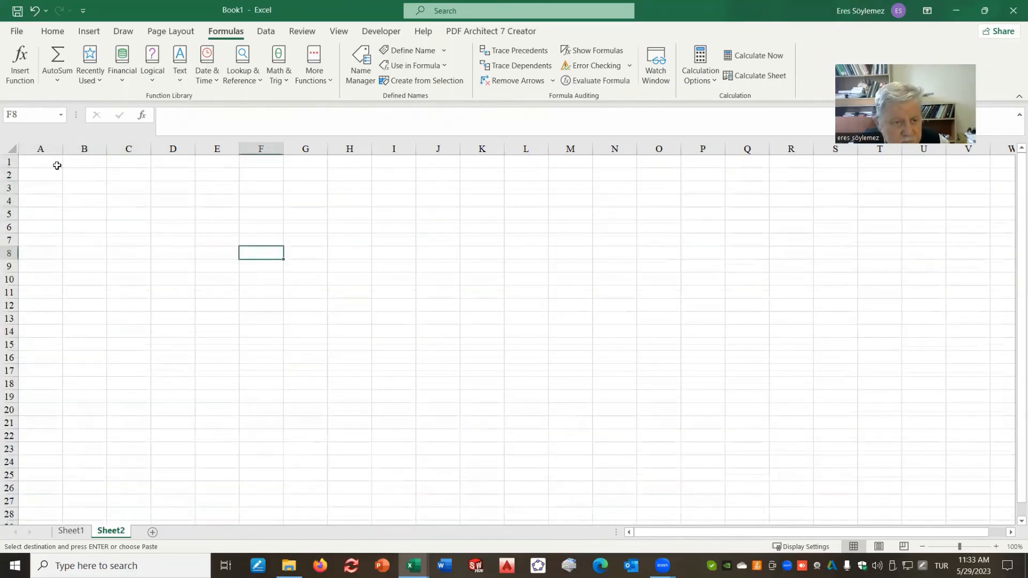
pyautogui.click(55, 163)
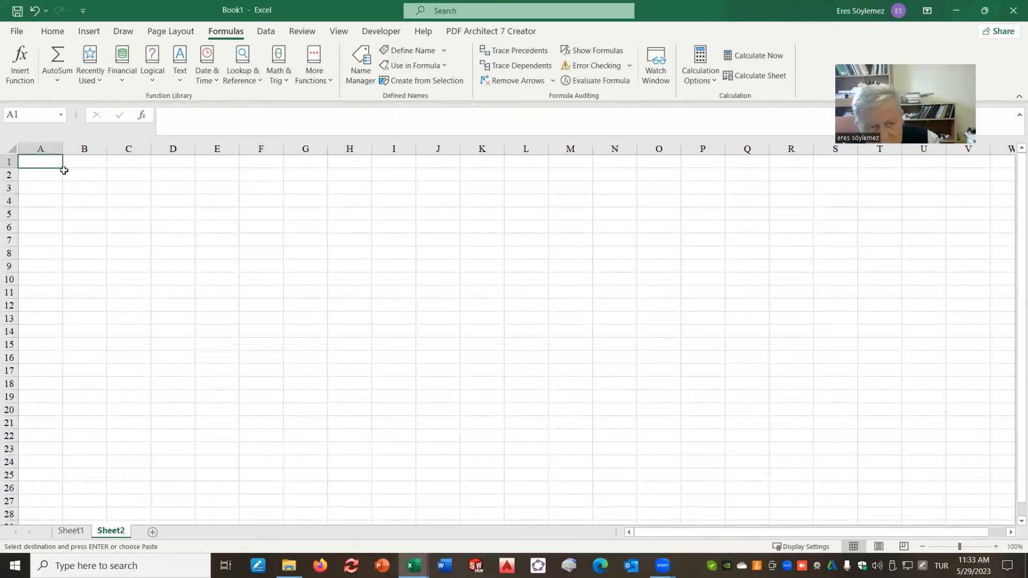
pyautogui.hotkey('ctrl', 'v')
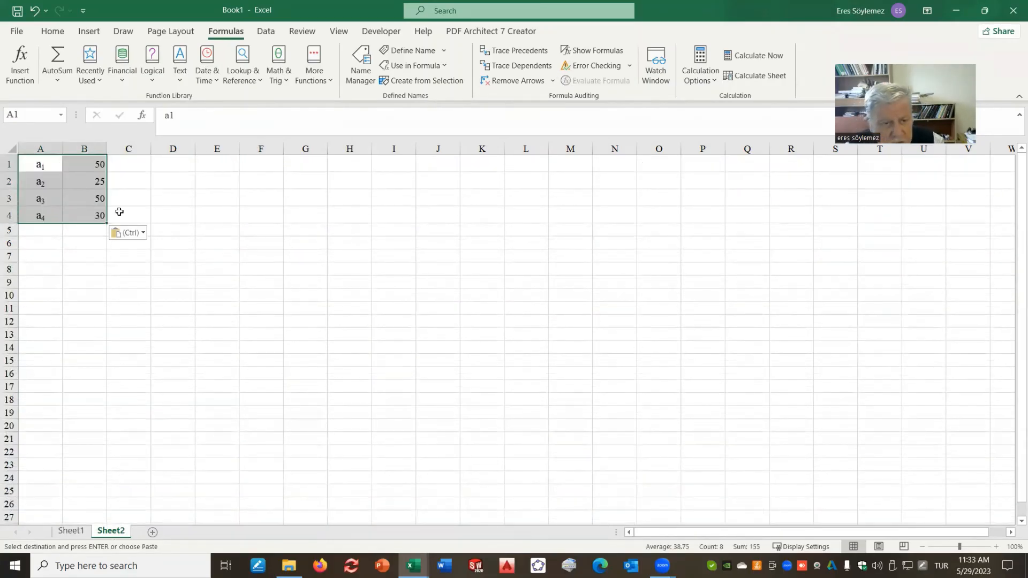
# - Copy the b3=AC and c3=BC labels and values from Sheet1 into C1:D2 of Sheet2
pyautogui.click(74, 529)
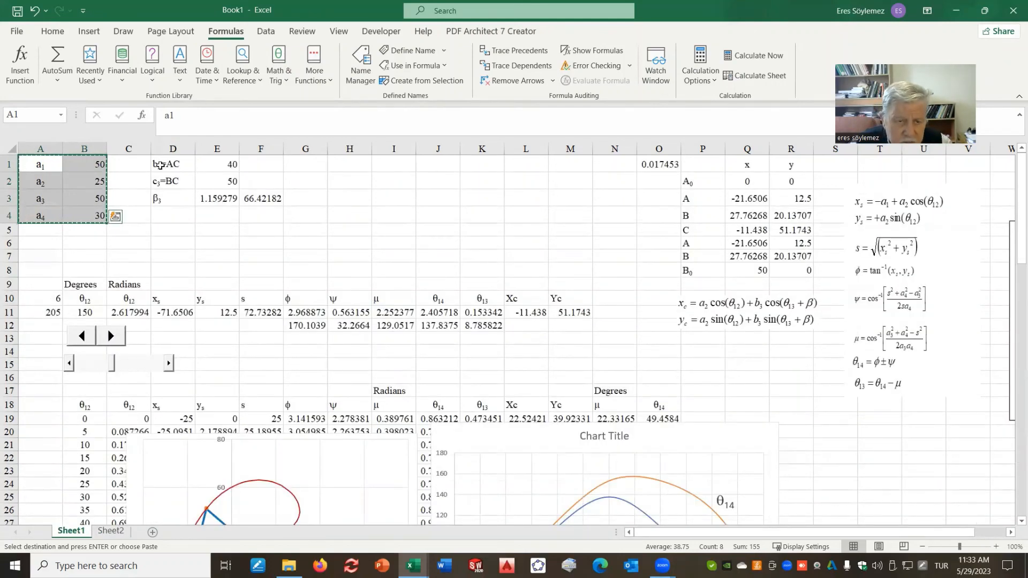
pyautogui.moveTo(160, 166); pyautogui.dragTo(225, 182)
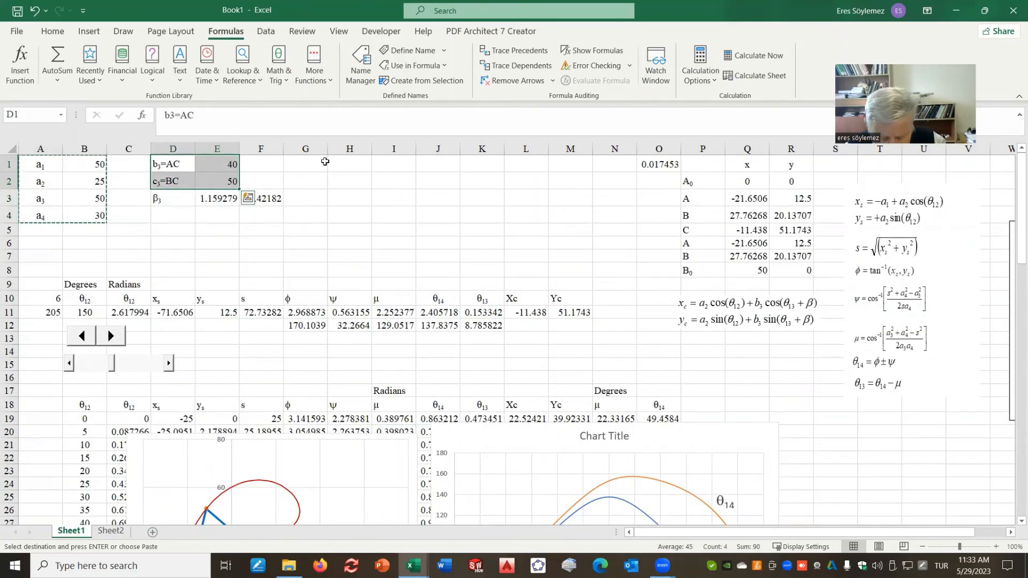
pyautogui.hotkey('ctrl', 'c')
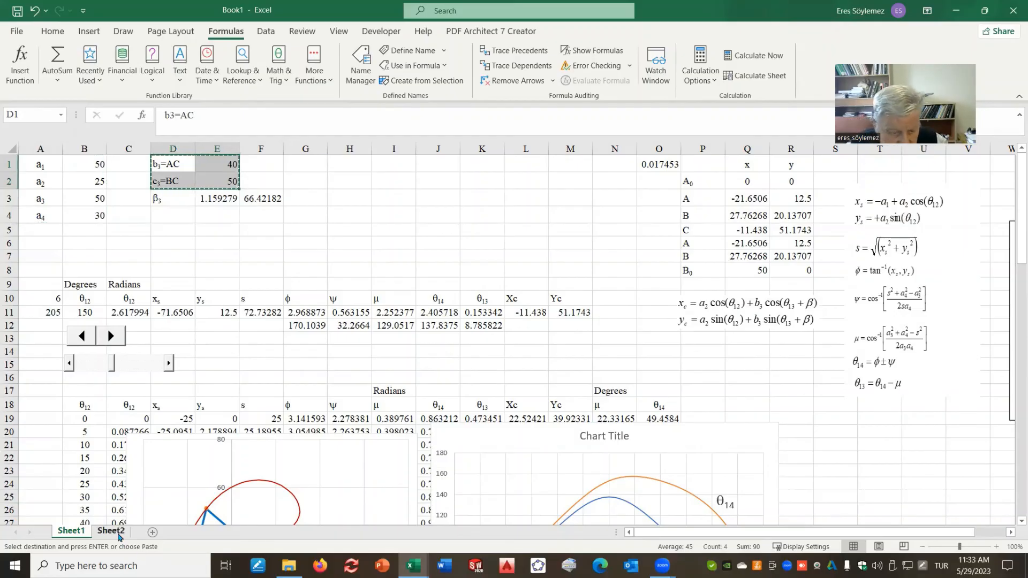
pyautogui.click(112, 531)
pyautogui.click(144, 167)
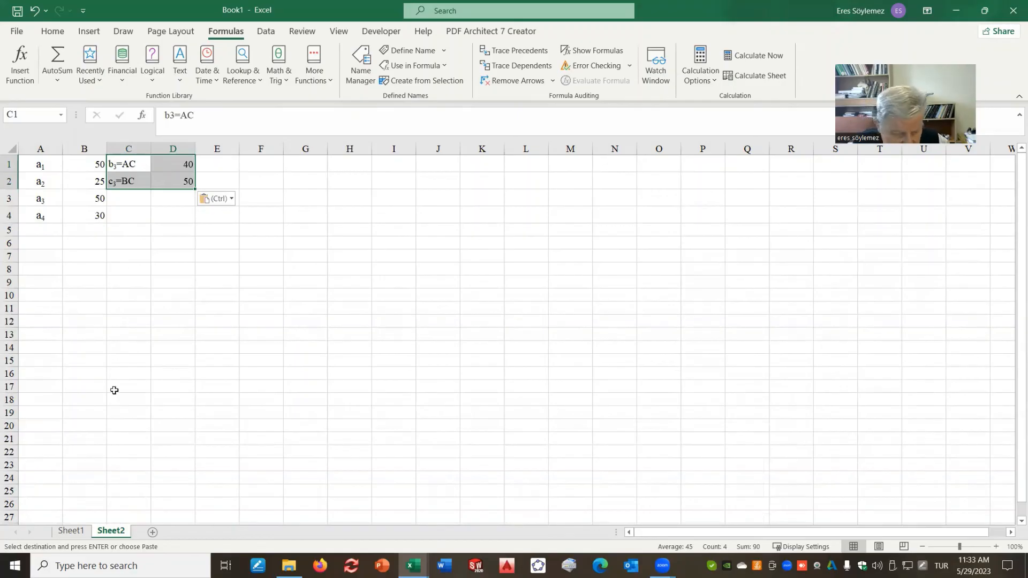
# - Copy only the β3 label from Sheet1 into cell C3 of Sheet2
pyautogui.click(71, 530)
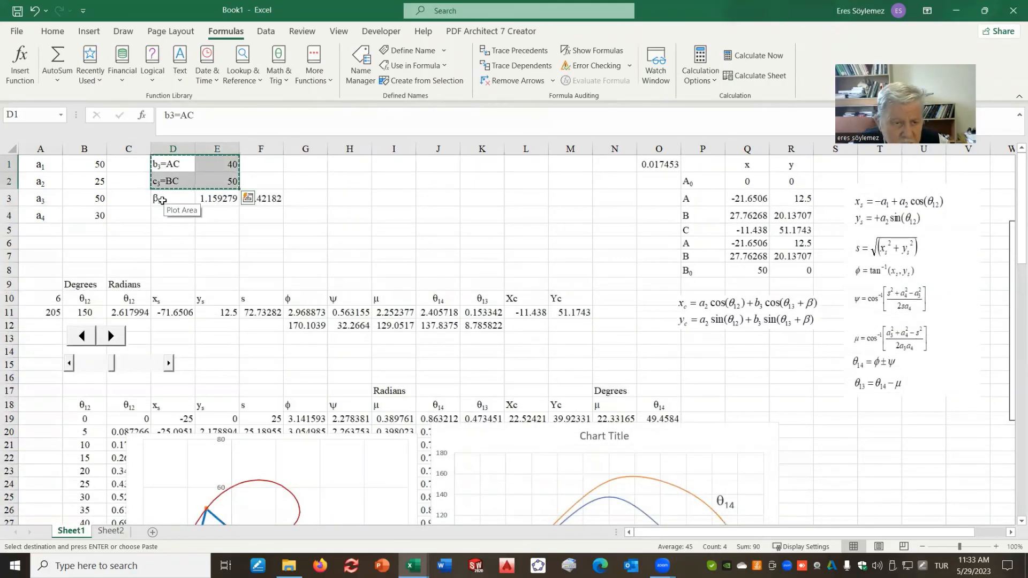
pyautogui.click(174, 200)
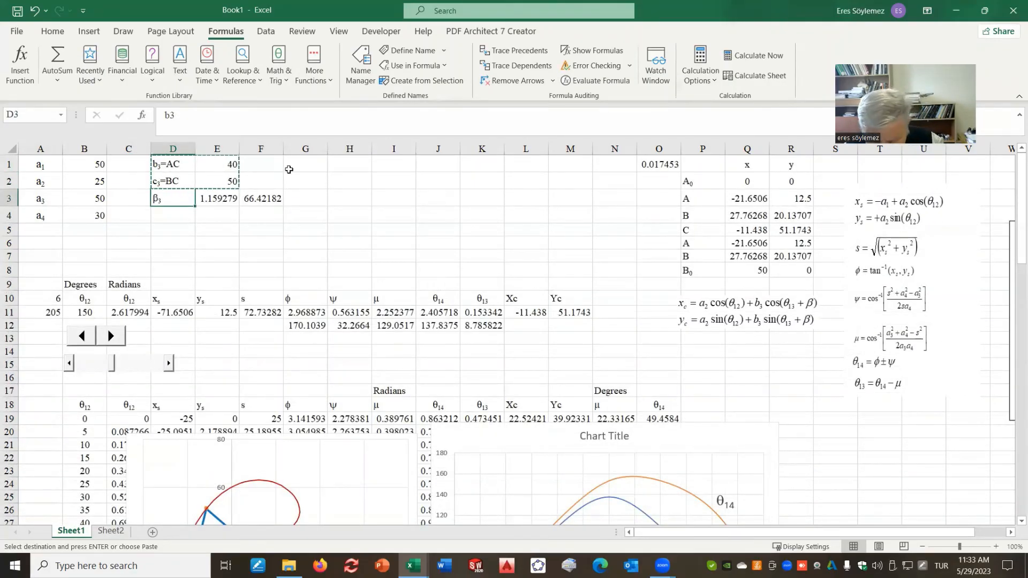
pyautogui.hotkey('ctrl', 'c')
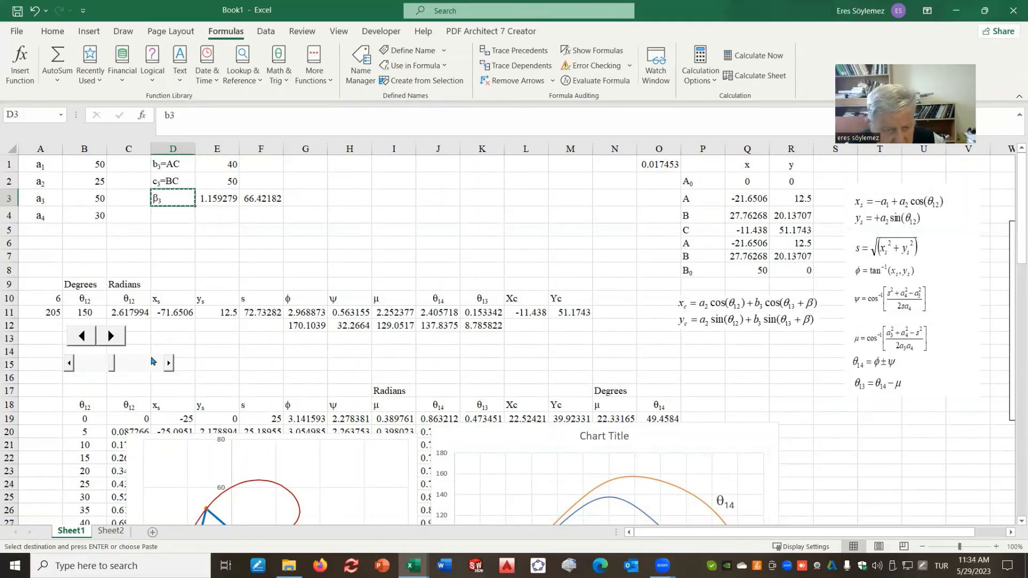
pyautogui.click(111, 530)
pyautogui.click(143, 200)
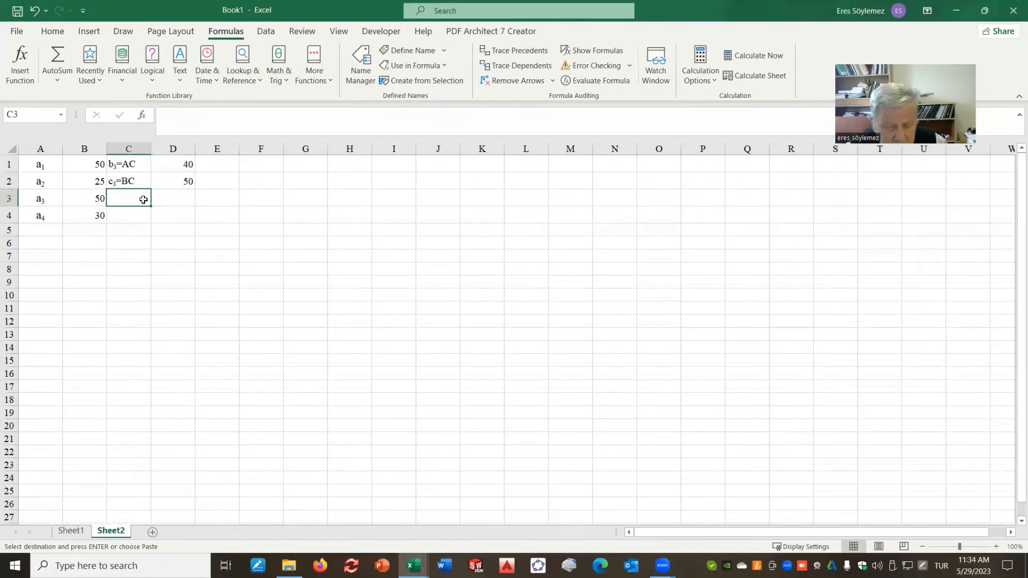
pyautogui.hotkey('ctrl', 'v')
pyautogui.click(159, 251)
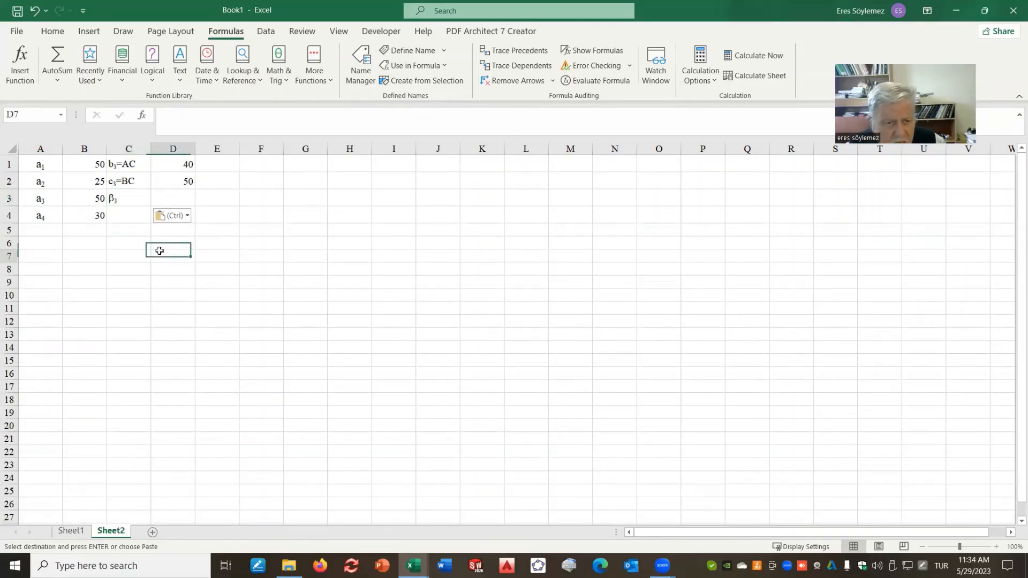
# - Move the b3, c3 and β3 block on Sheet2 one column over to D1:E3 and select cell E3
pyautogui.click(127, 167)
pyautogui.moveTo(128, 167); pyautogui.dragTo(218, 200)
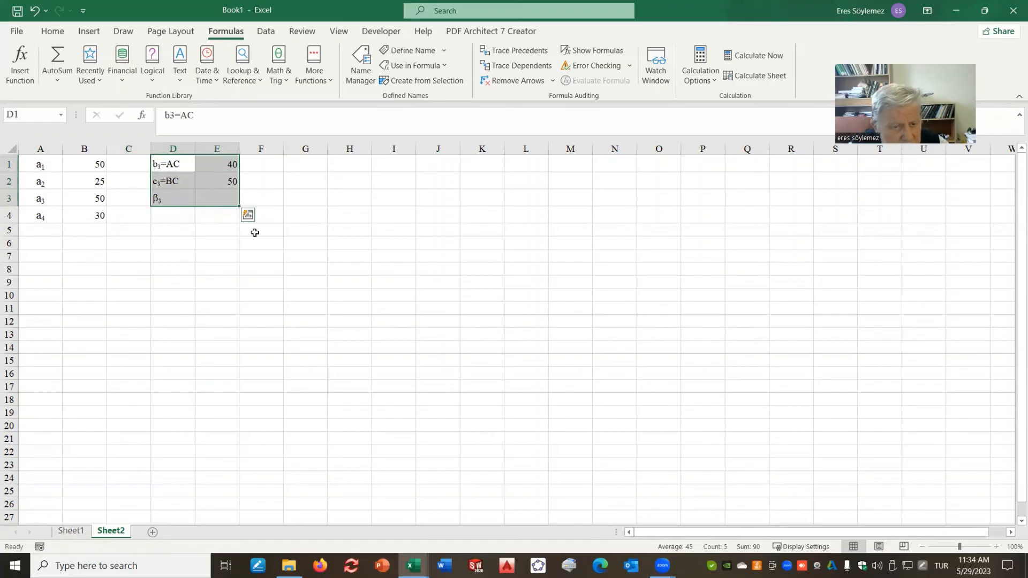
pyautogui.click(252, 232)
pyautogui.click(221, 201)
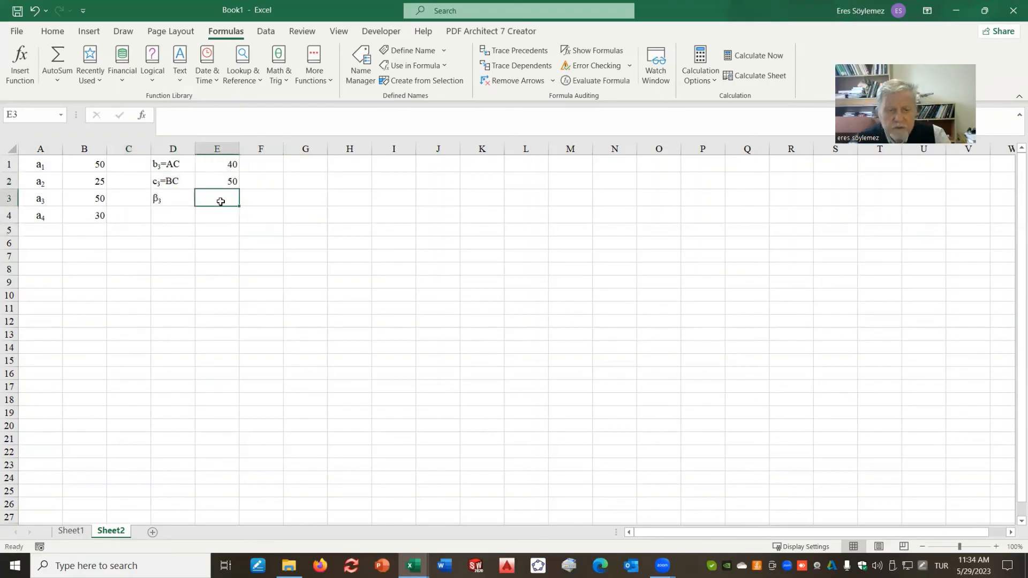
# - Copy the four-bar mechanism diagram from Sheet1 to Sheet2 and position it over columns J to O, starting at row 2
pyautogui.click(87, 531)
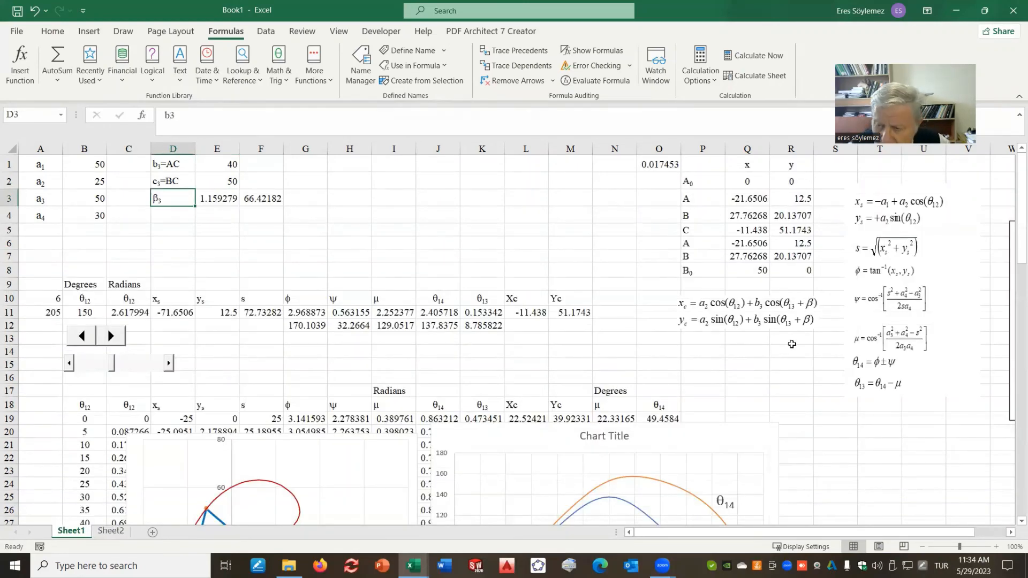
pyautogui.scroll(-6, 771, 374)
pyautogui.scroll(3, 771, 374)
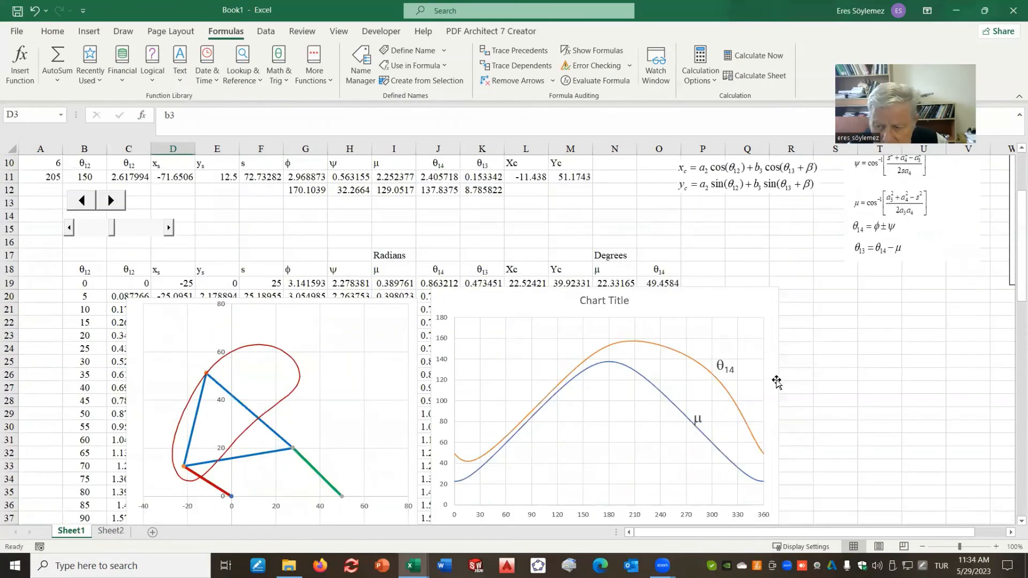
pyautogui.click(971, 532)
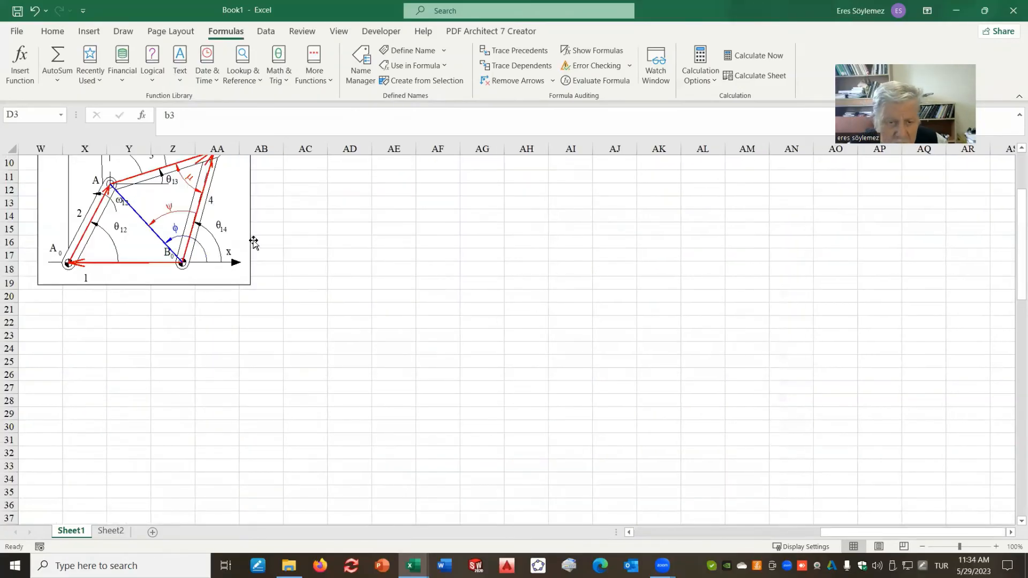
pyautogui.click(225, 224)
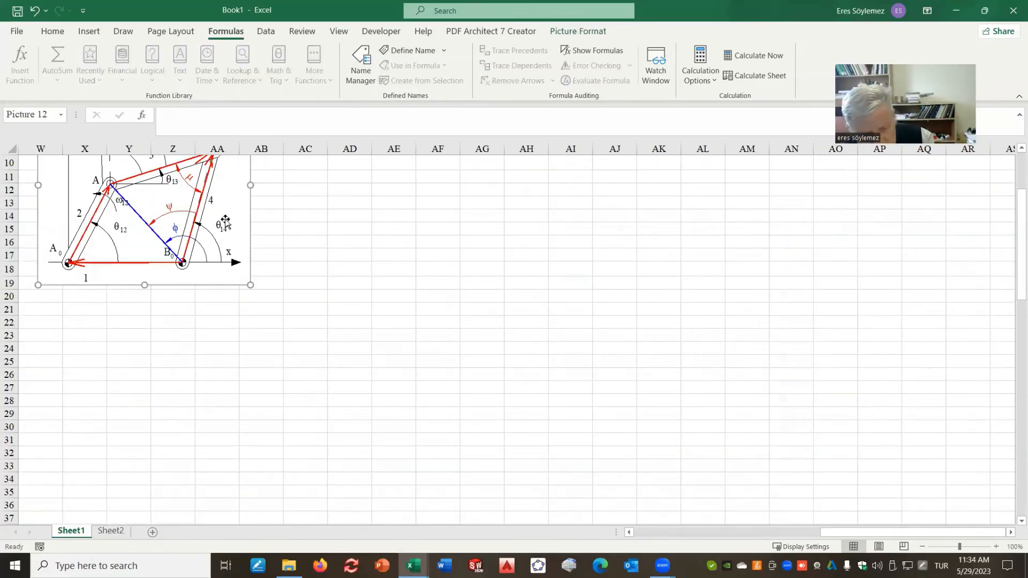
pyautogui.click(111, 531)
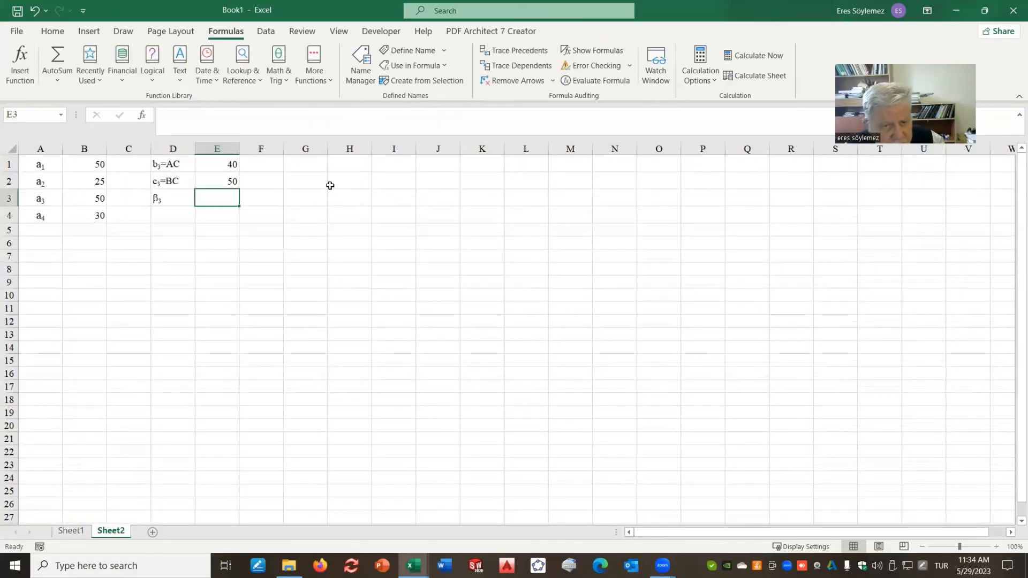
pyautogui.moveTo(404, 190); pyautogui.dragTo(412, 177)
pyautogui.click(416, 178)
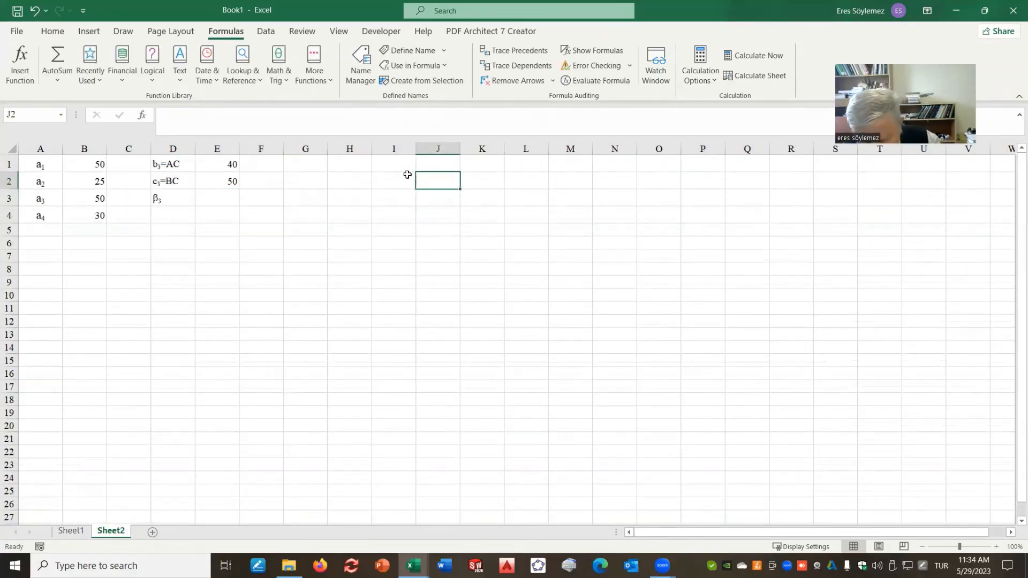
pyautogui.hotkey('ctrl', 'v')
pyautogui.moveTo(436, 177); pyautogui.dragTo(471, 184)
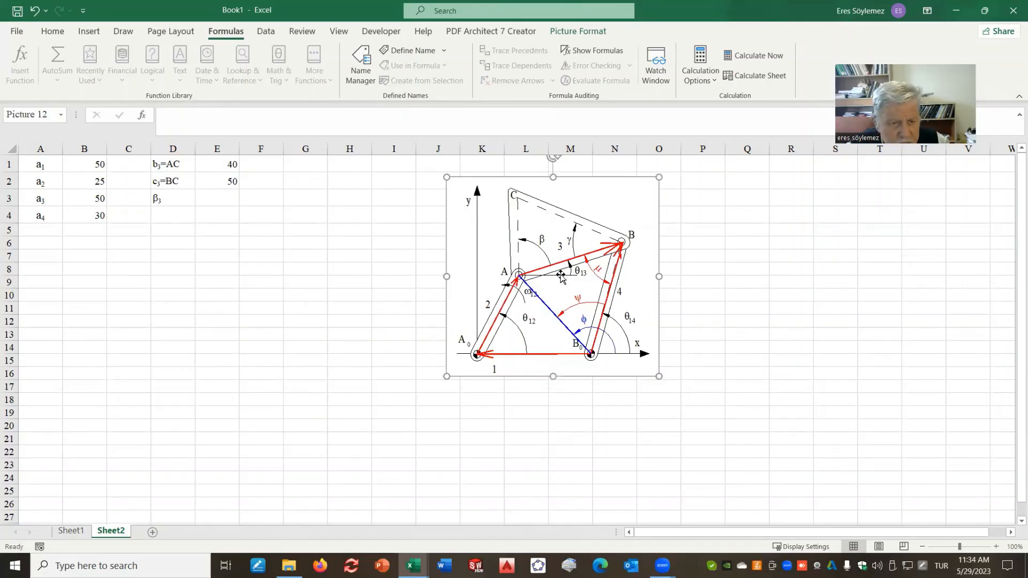
# - Calculate β3 in cell E3 of Sheet2 with the user-defined function formula =angcos(B3,E1,E2)
pyautogui.click(211, 203)
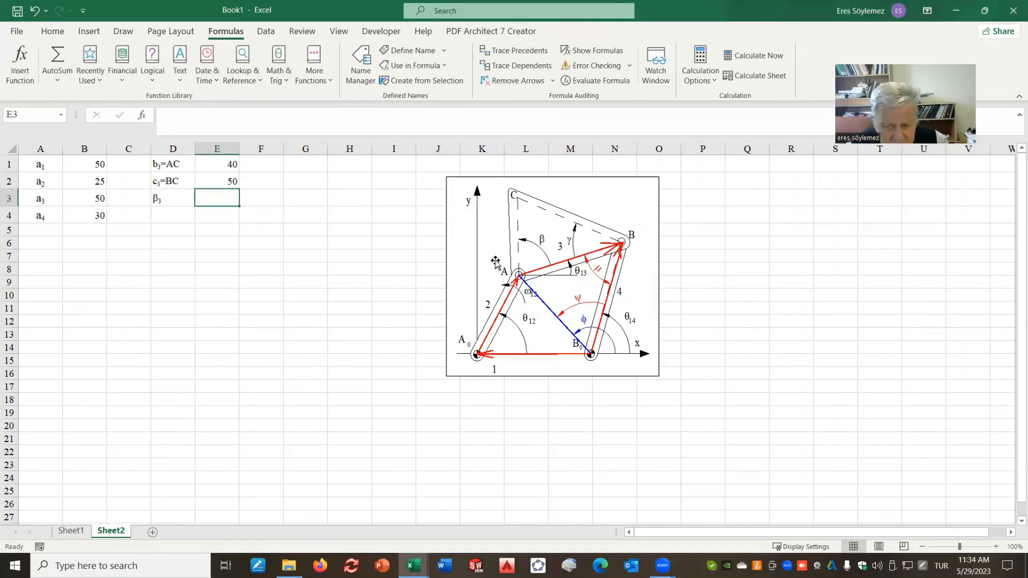
pyautogui.write('=')
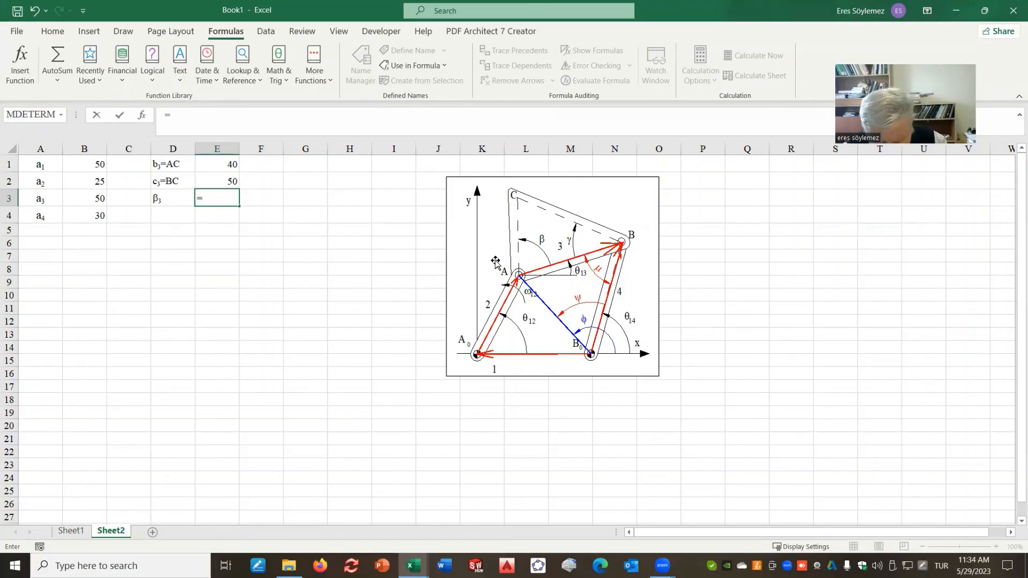
pyautogui.write('ang')
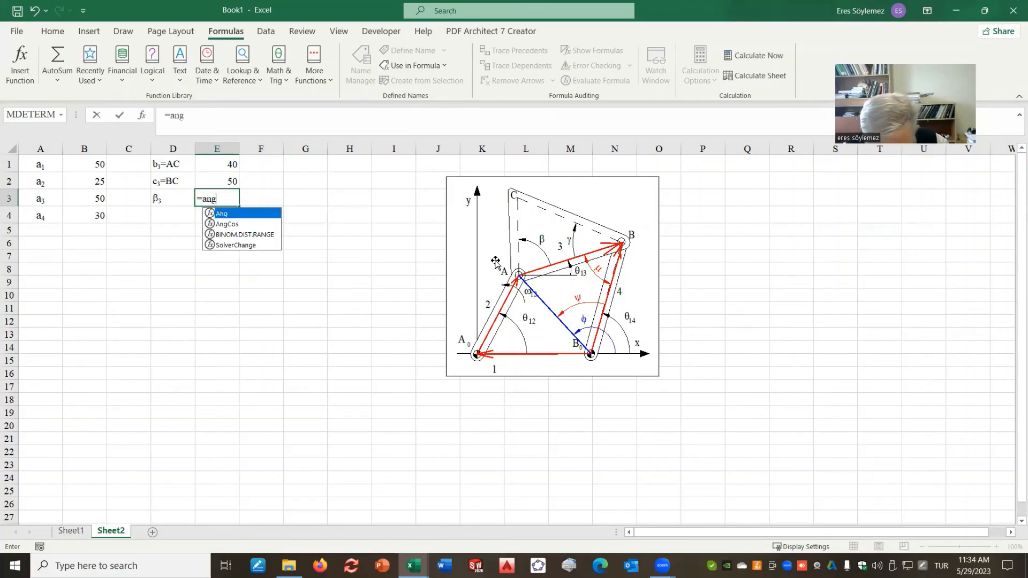
pyautogui.write('co')
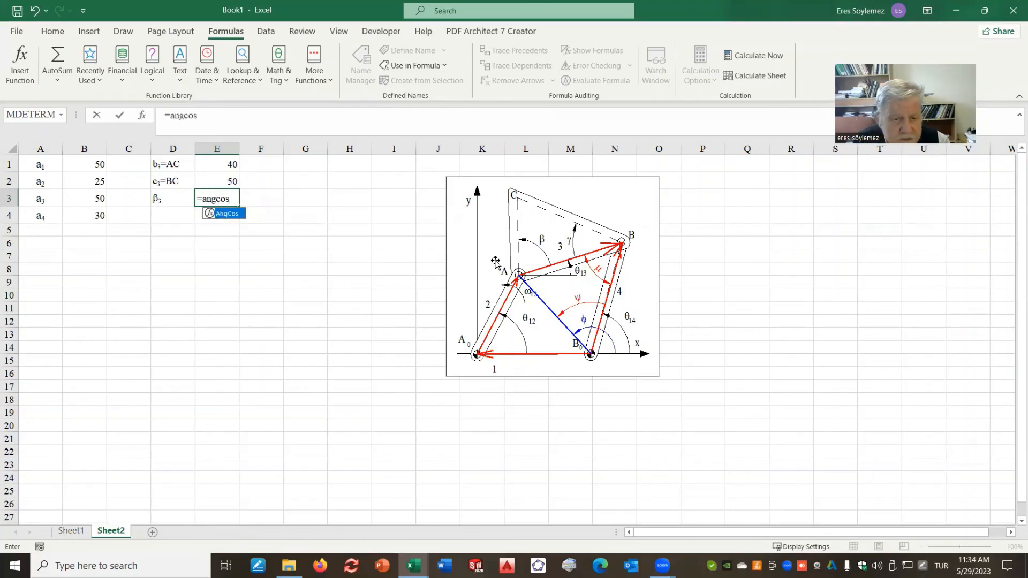
pyautogui.write('s')
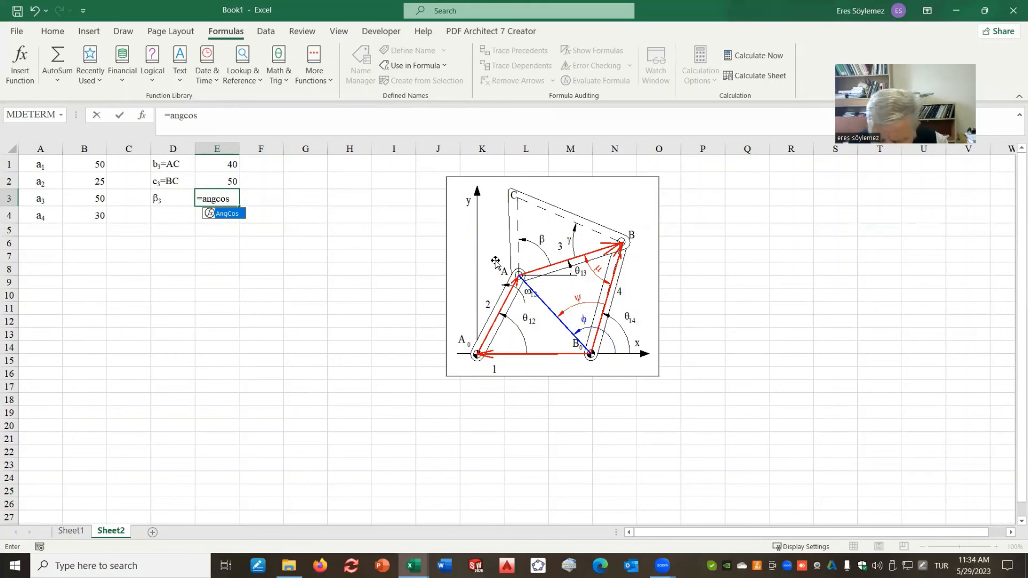
pyautogui.write('(')
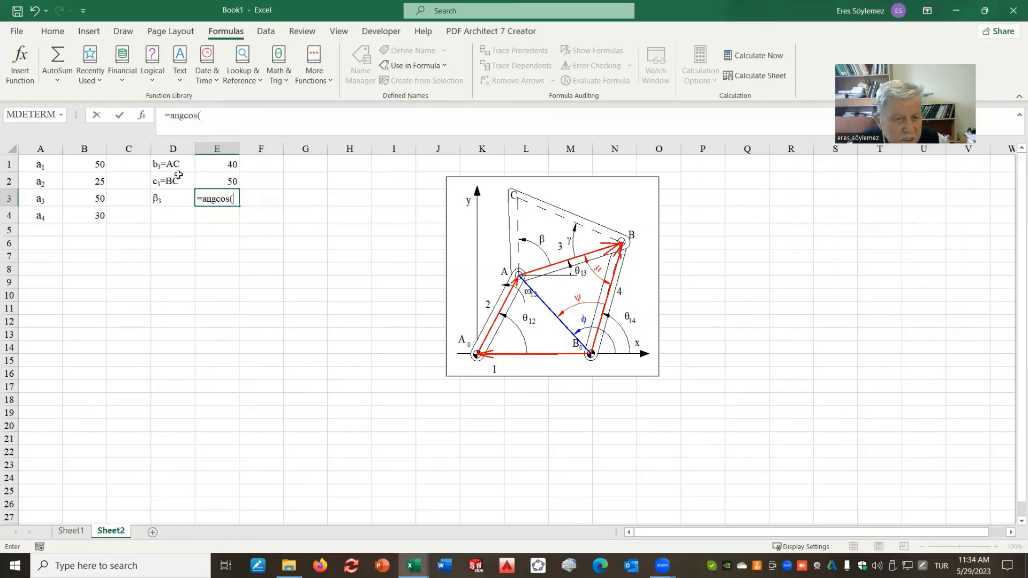
pyautogui.click(85, 199)
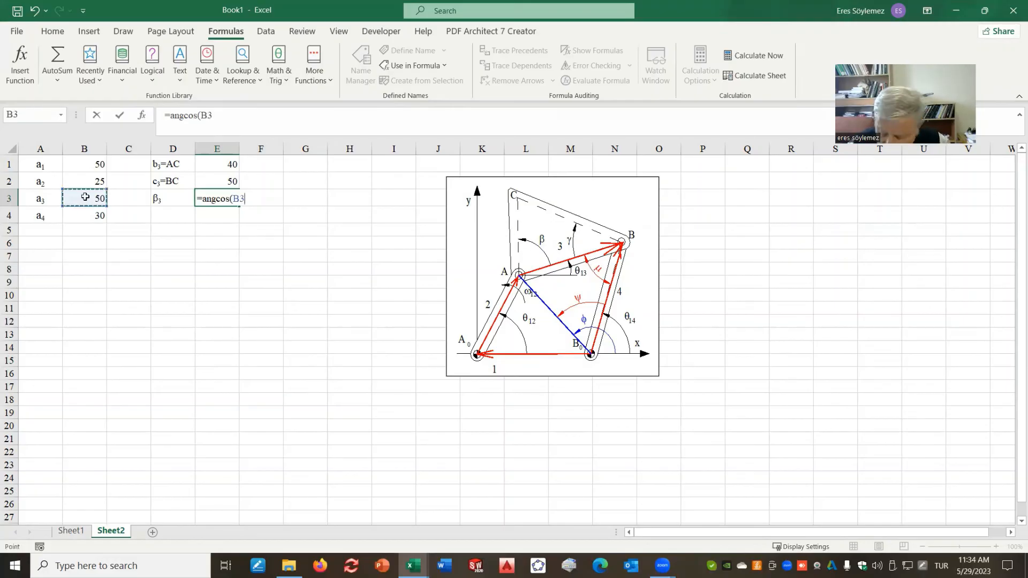
pyautogui.write(',')
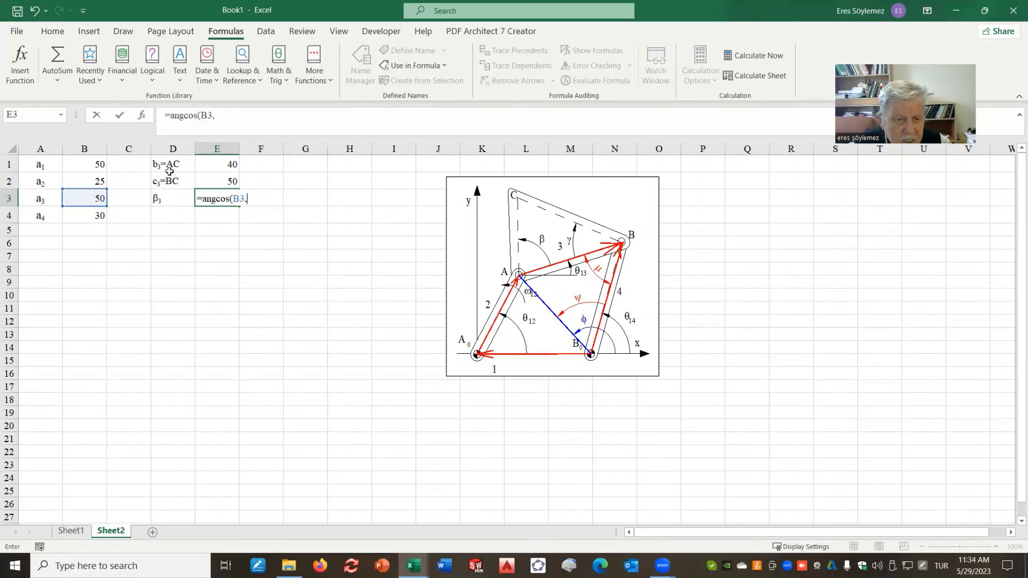
pyautogui.click(211, 166)
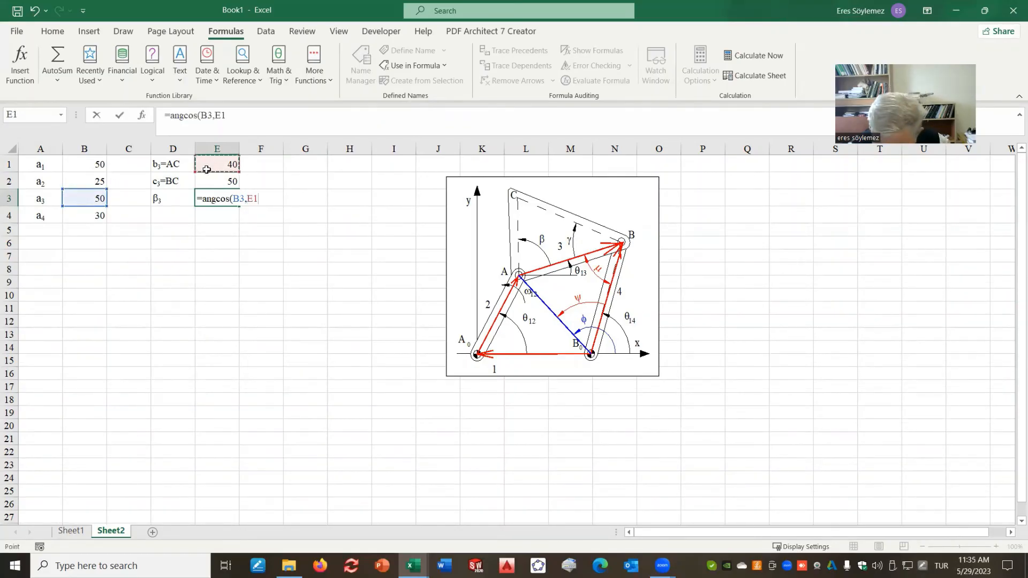
pyautogui.write(',')
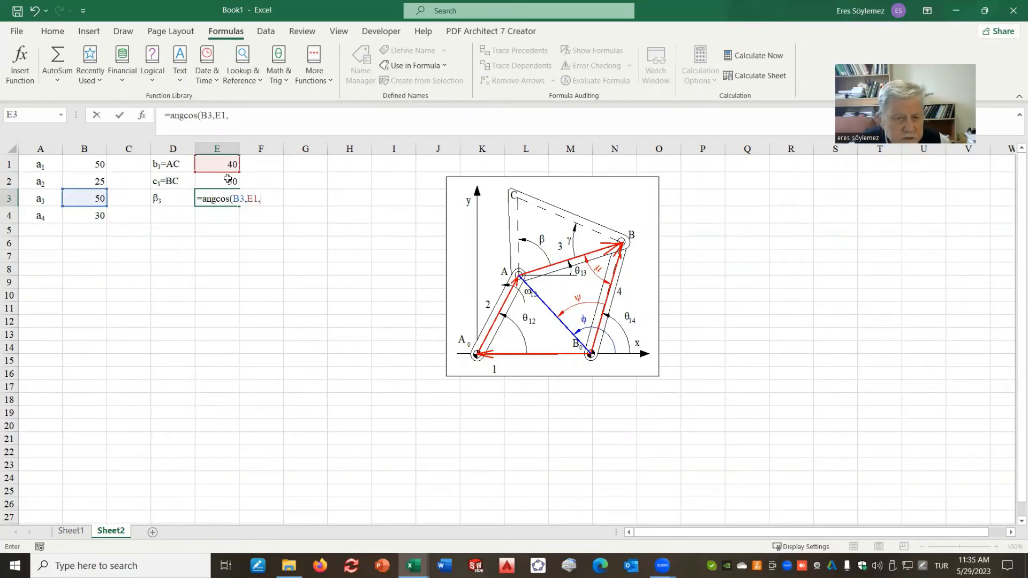
pyautogui.click(228, 180)
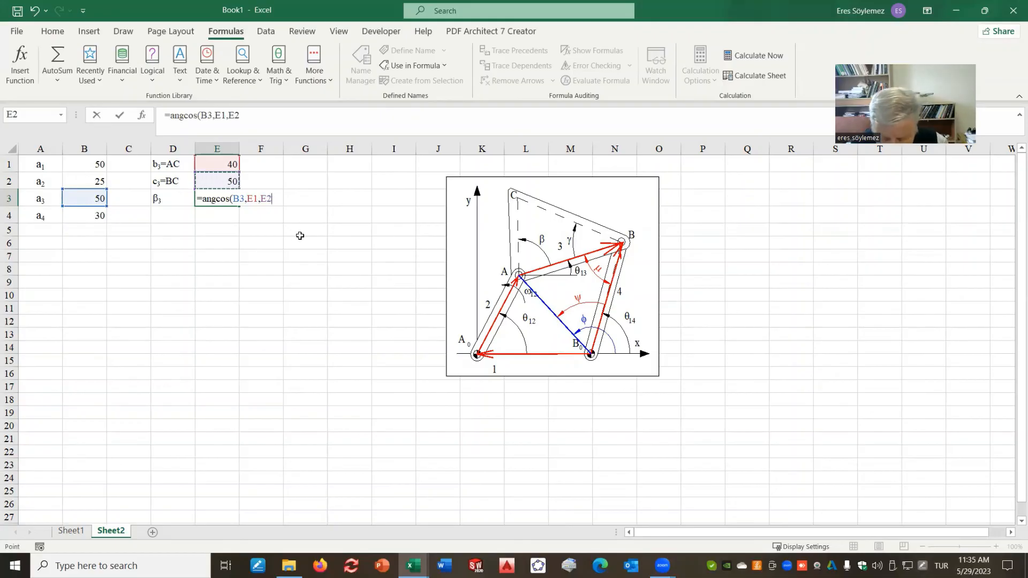
pyautogui.write(')')
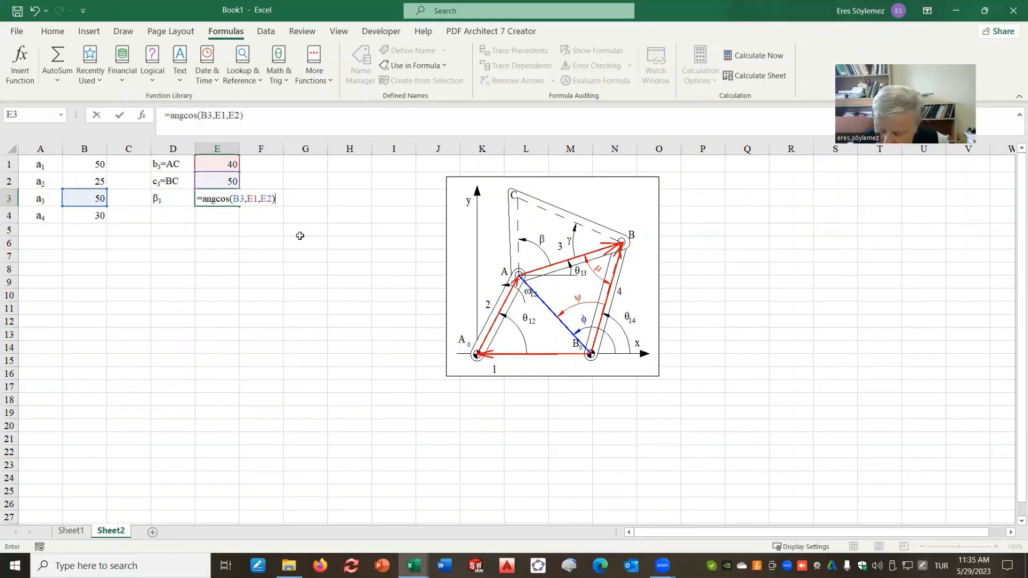
pyautogui.press('Return')
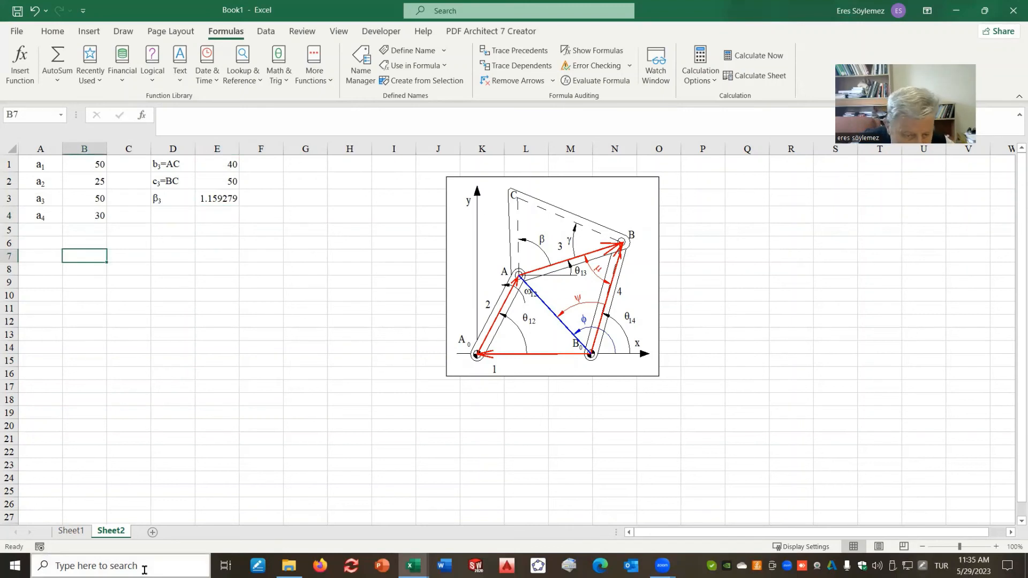
# - Copy the θ12 label and its degree value from B10:B11 of Sheet1 into B8:B9 of Sheet2
pyautogui.click(70, 531)
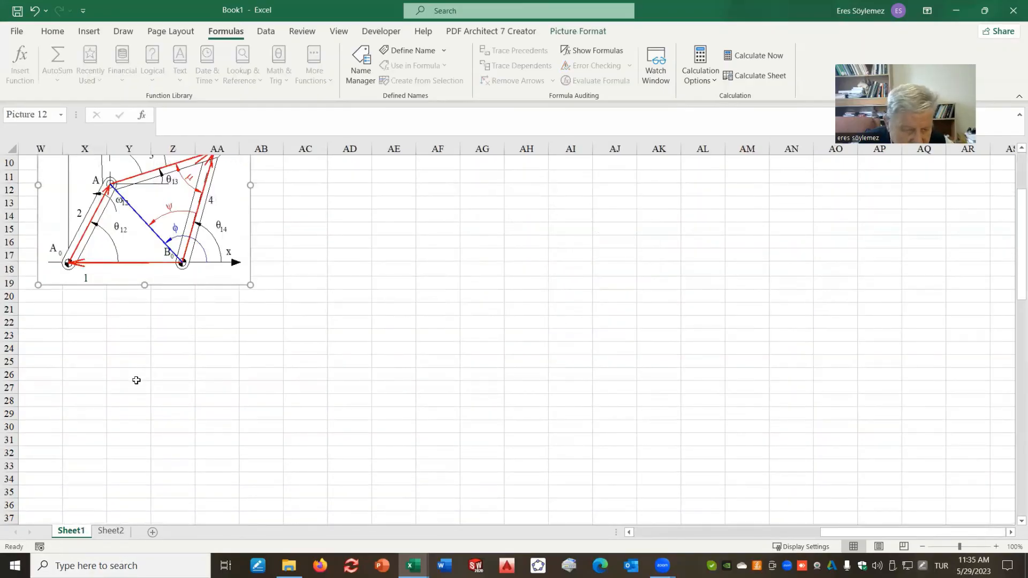
pyautogui.scroll(3, 101, 409)
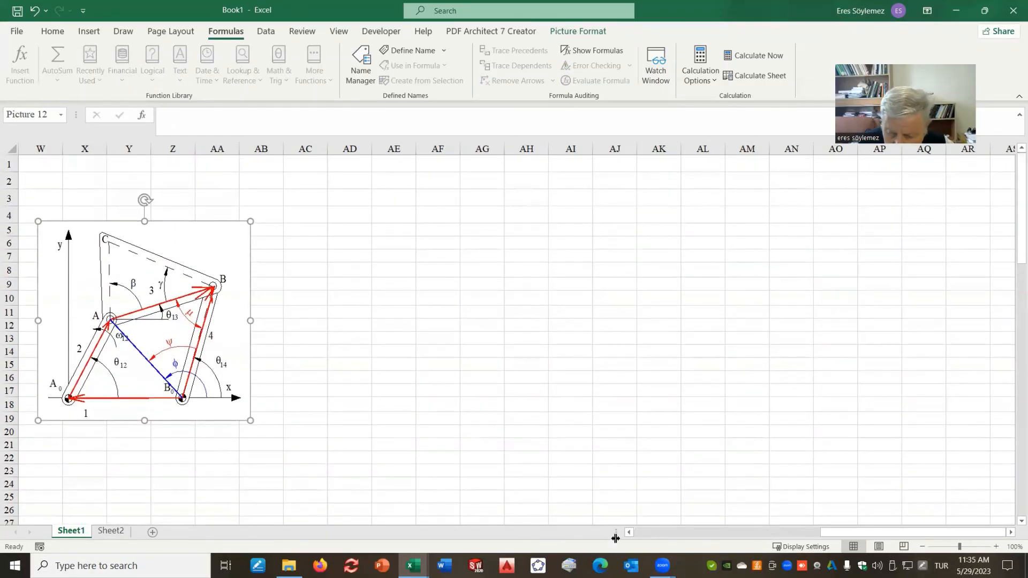
pyautogui.click(644, 532)
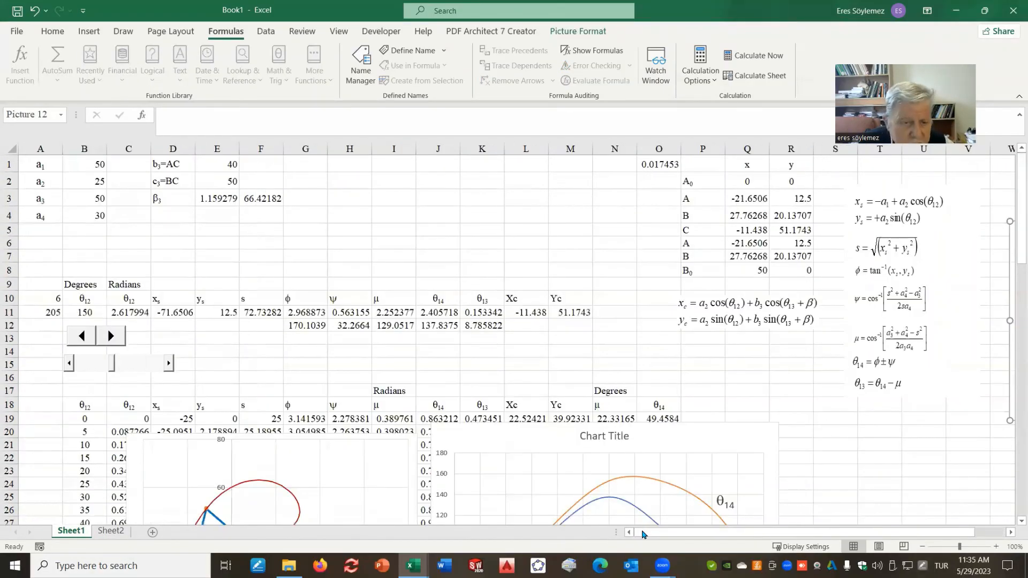
pyautogui.click(215, 199)
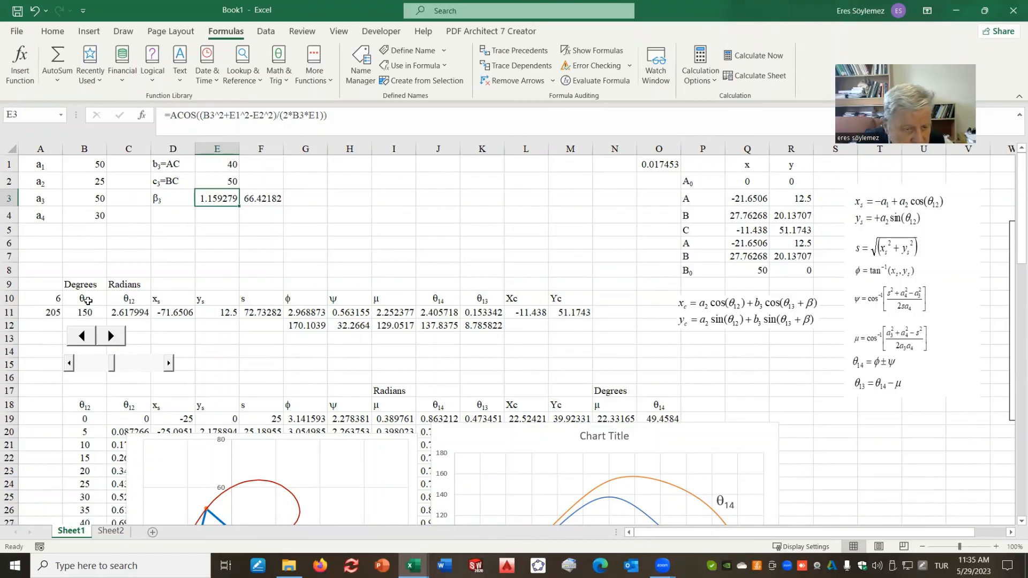
pyautogui.moveTo(85, 298); pyautogui.dragTo(86, 312)
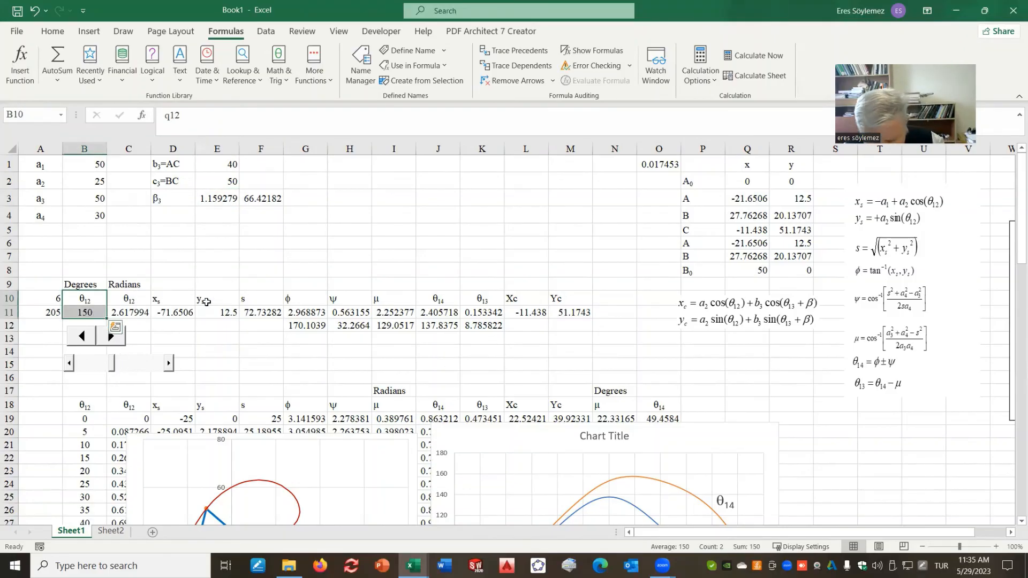
pyautogui.hotkey('ctrl', 'c')
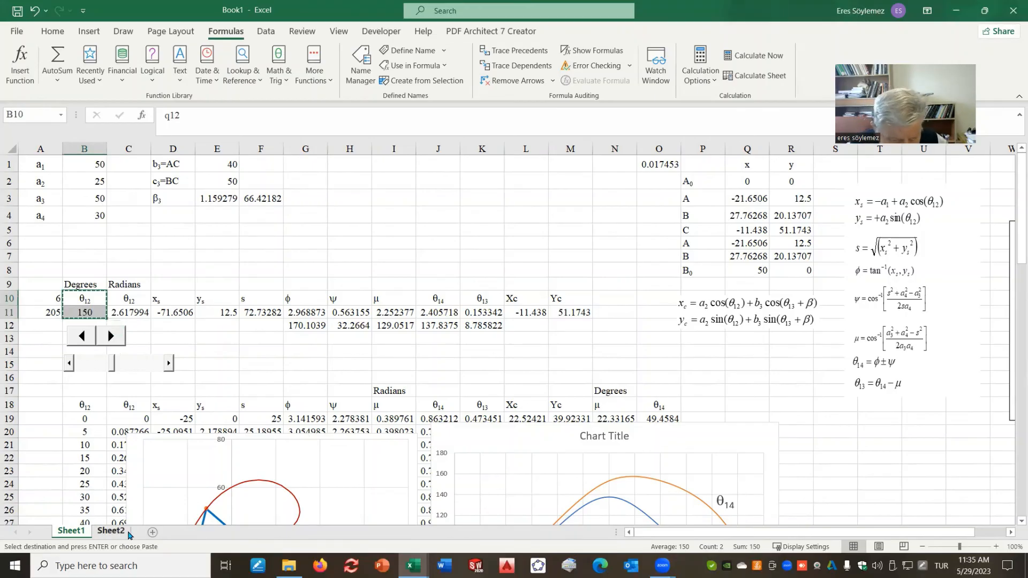
pyautogui.click(119, 531)
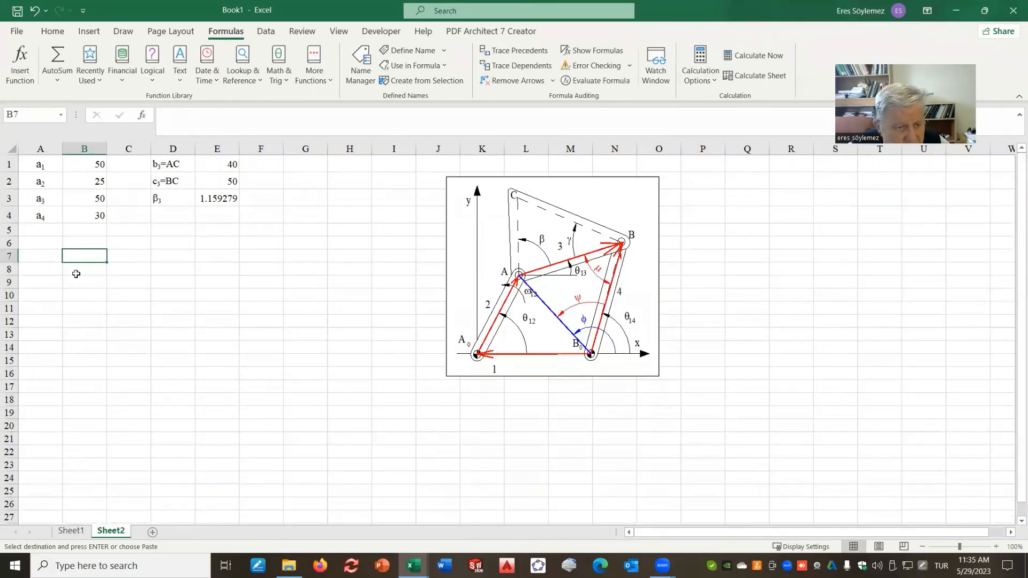
pyautogui.click(77, 272)
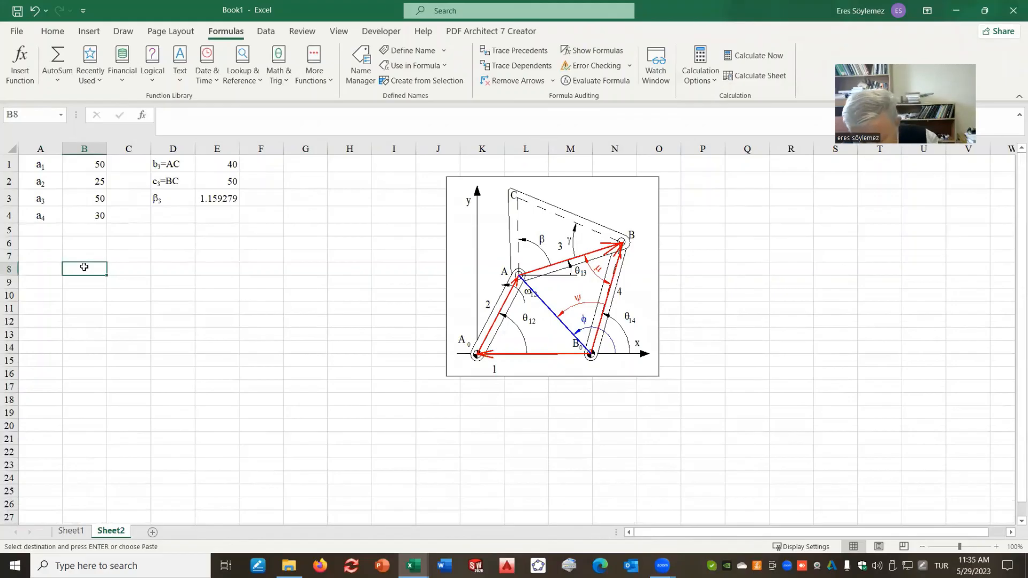
pyautogui.hotkey('ctrl', 'v')
# - Replace the pasted formula in cell B9 of Sheet2 with the crank angle value 150
pyautogui.click(99, 285)
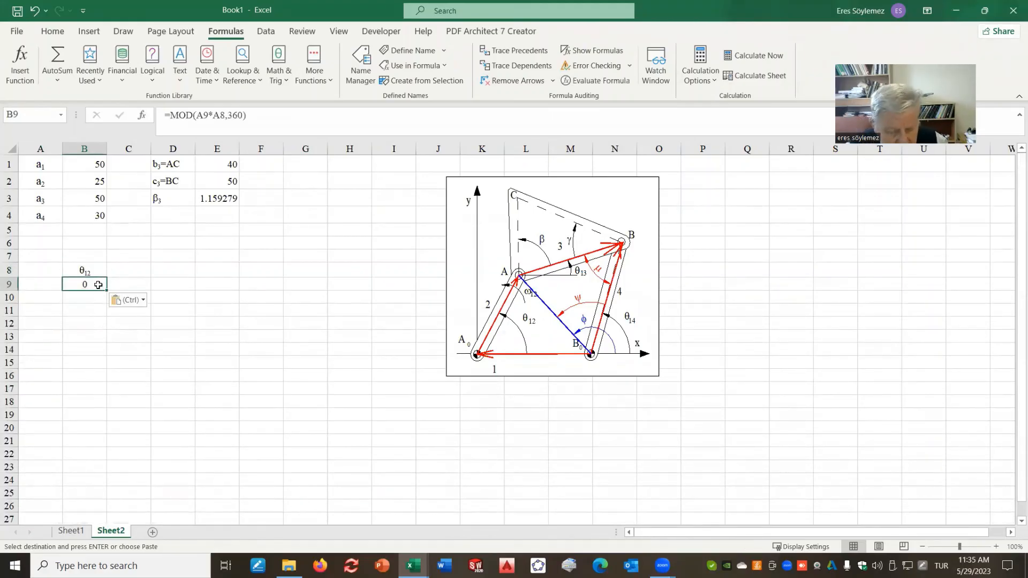
pyautogui.click(82, 531)
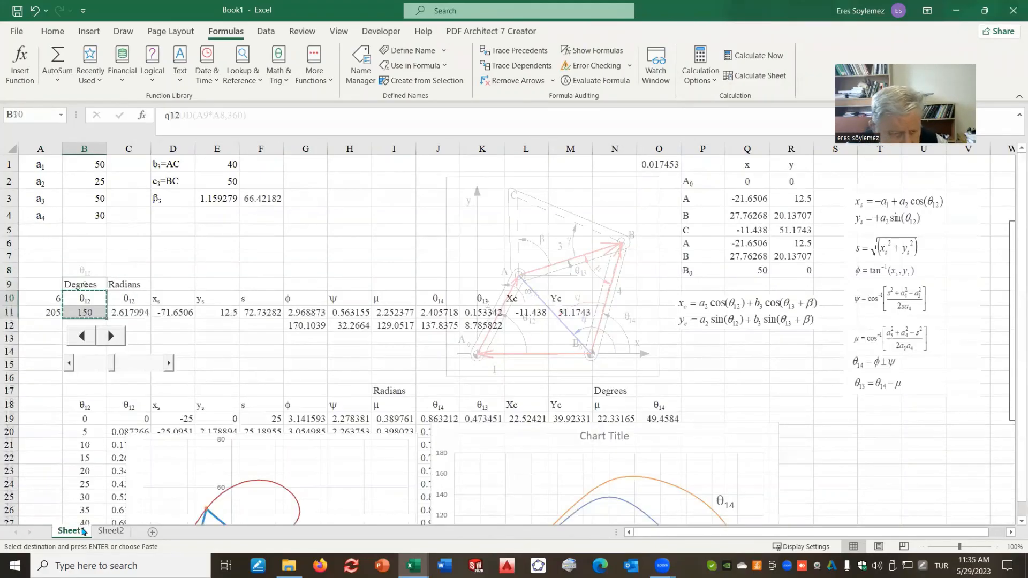
pyautogui.click(111, 531)
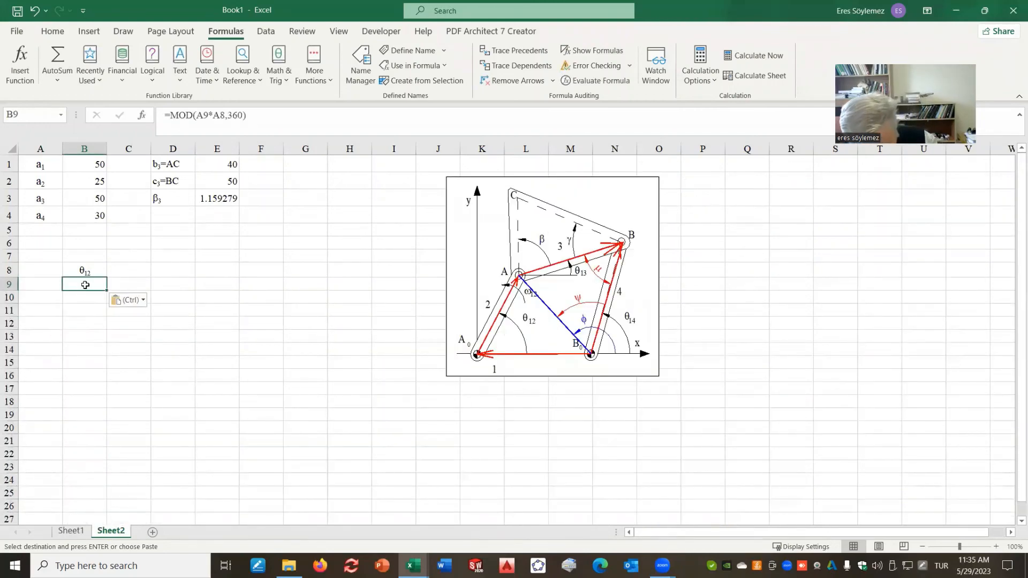
pyautogui.write('159')
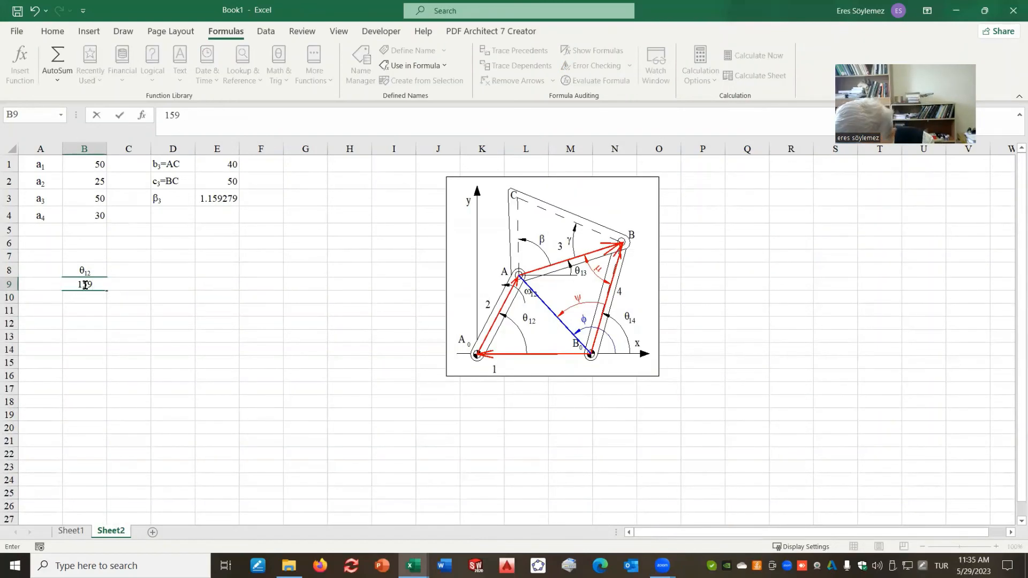
pyautogui.press('BackSpace')
pyautogui.write('0')
pyautogui.click(103, 337)
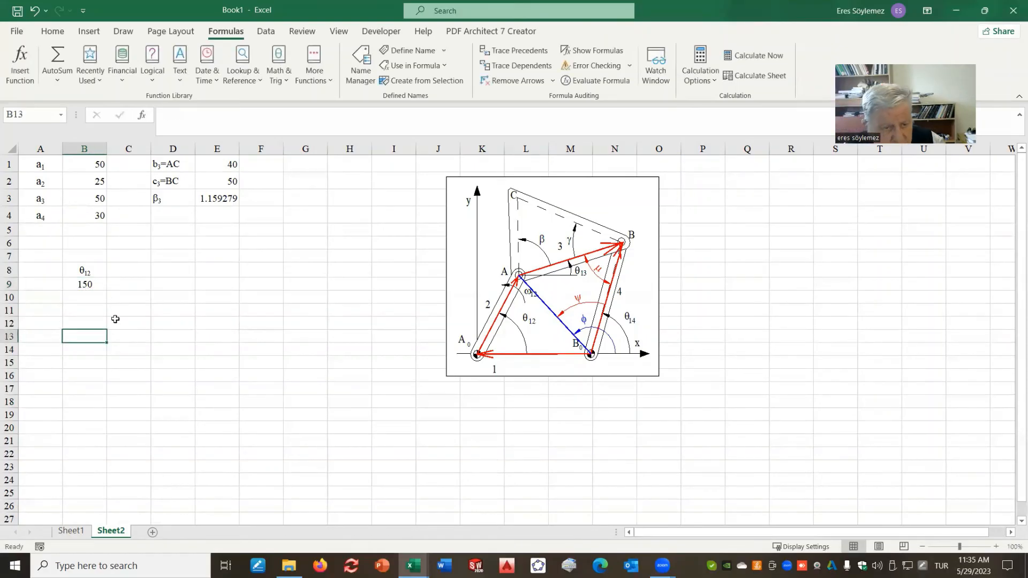
# - Insert the user-defined function FourBar2 for the cell range C9:D9 of Sheet2
pyautogui.moveTo(134, 289); pyautogui.dragTo(172, 282)
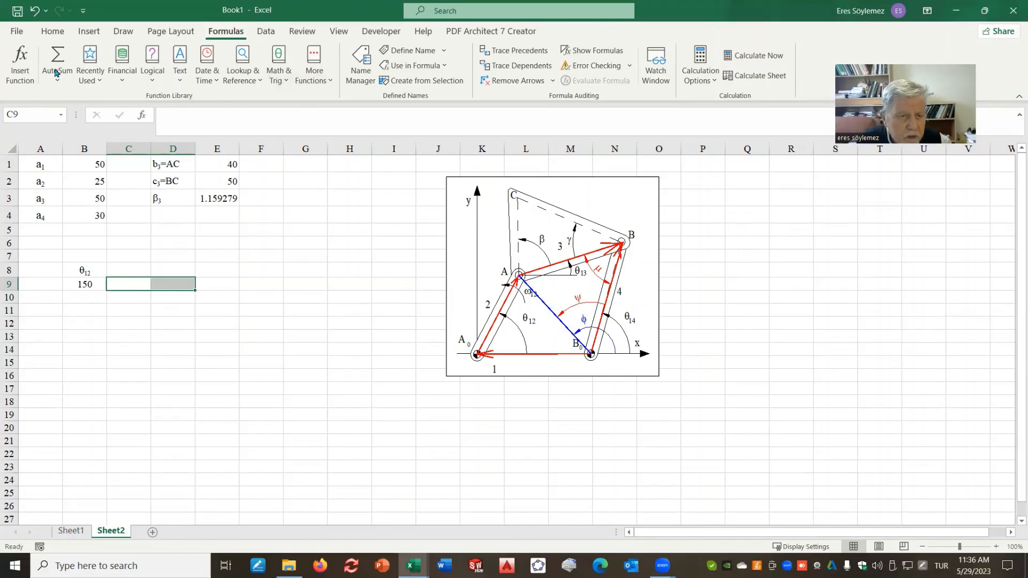
pyautogui.click(19, 54)
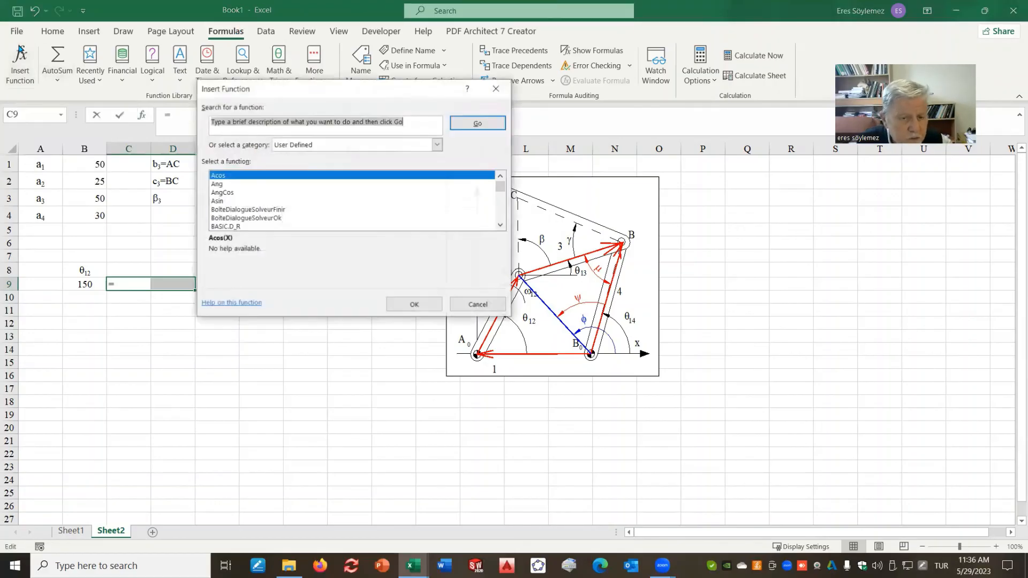
pyautogui.click(501, 226)
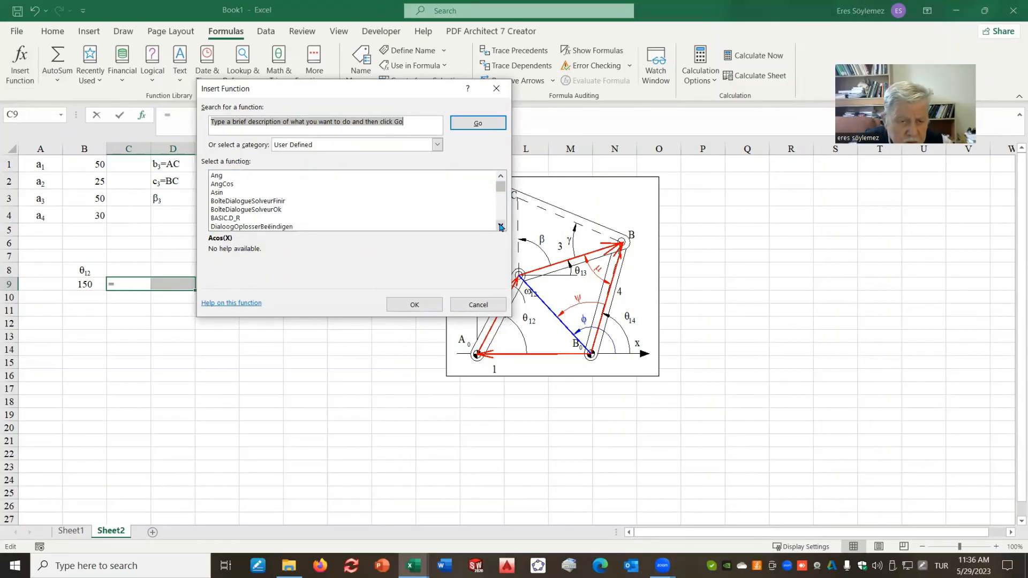
pyautogui.click(501, 226)
pyautogui.click(500, 226)
pyautogui.click(501, 226)
pyautogui.click(500, 226)
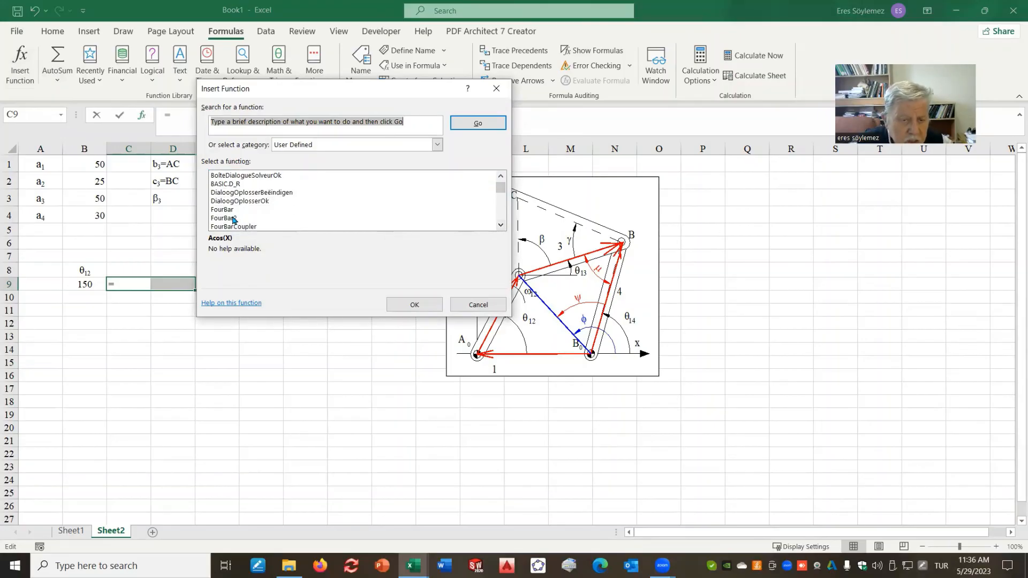
pyautogui.click(234, 219)
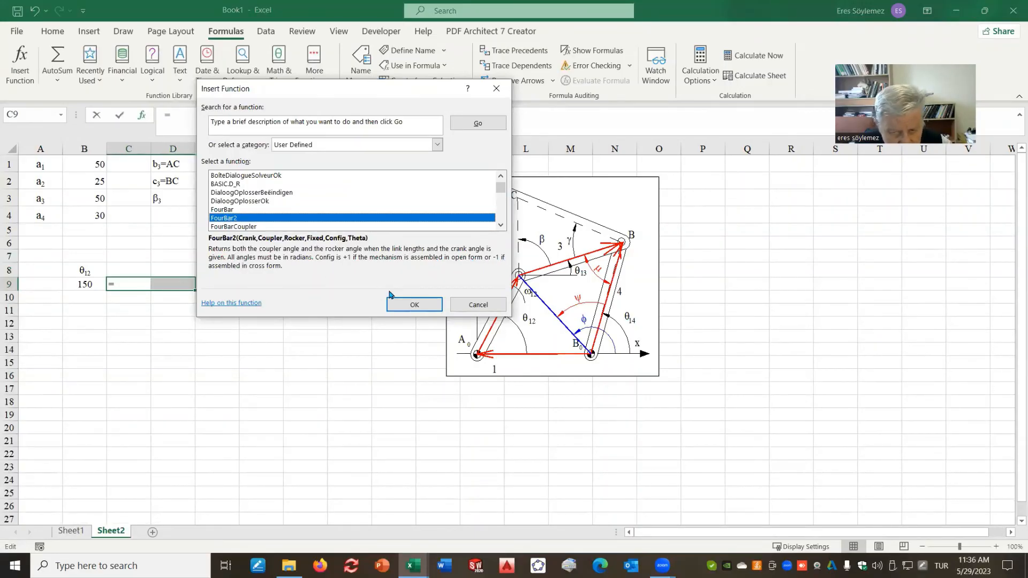
pyautogui.click(427, 305)
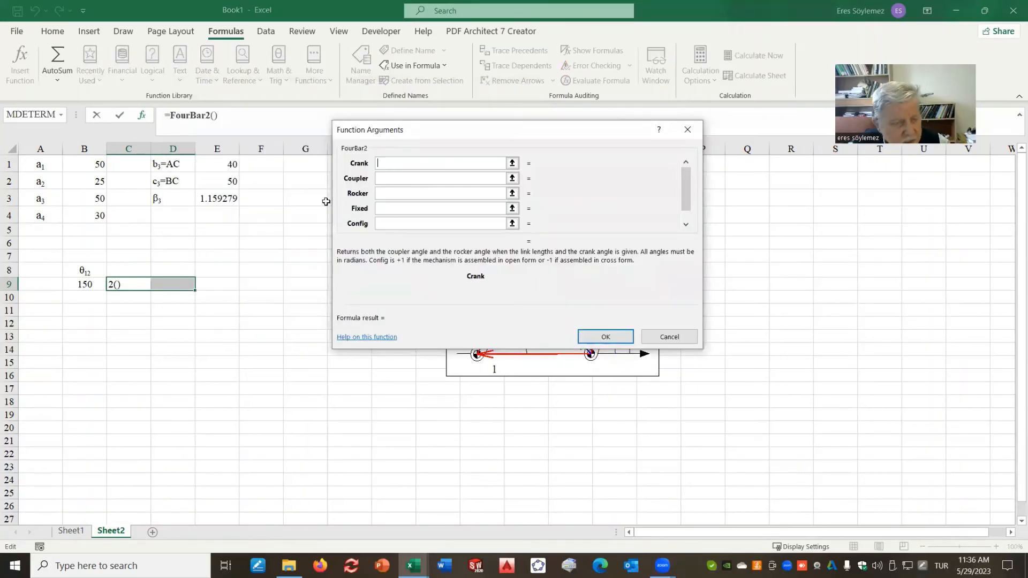
# - Assign FourBar2's link-length arguments as absolute references: Crank $B$2, Coupler $B$3, Rocker $B$4 and Fixed $B$1
pyautogui.click(96, 180)
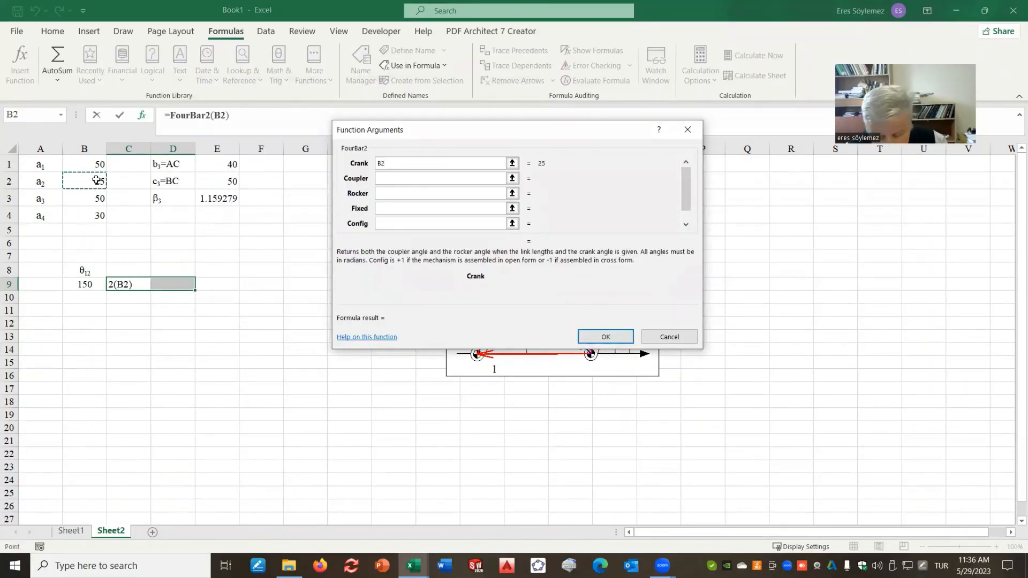
pyautogui.press('F4')
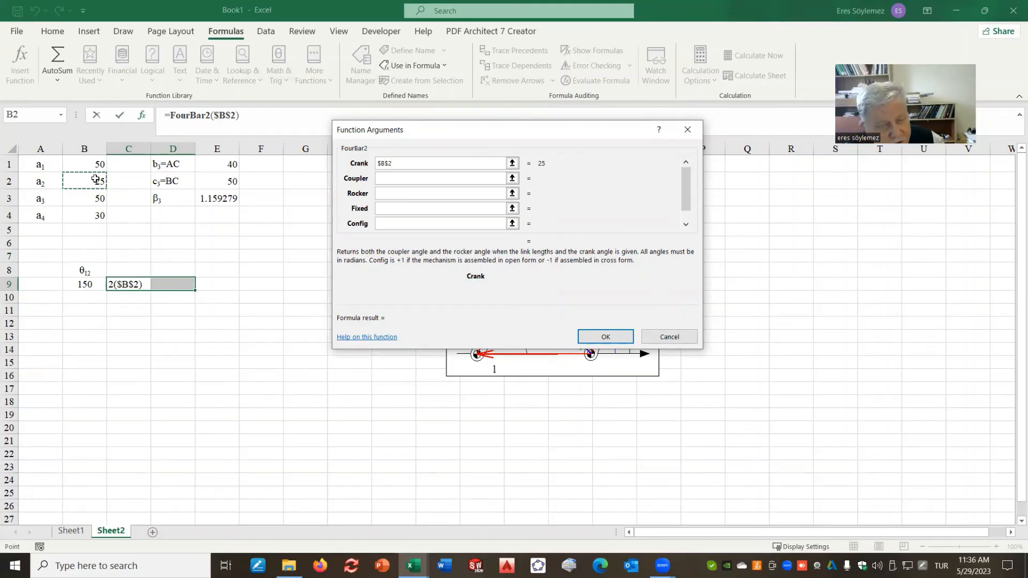
pyautogui.click(393, 179)
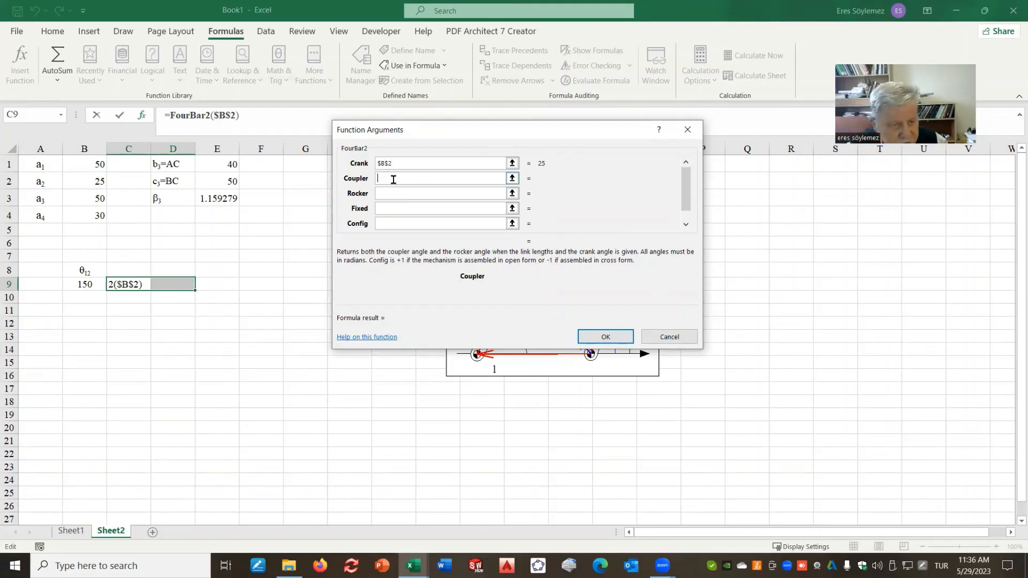
pyautogui.click(92, 202)
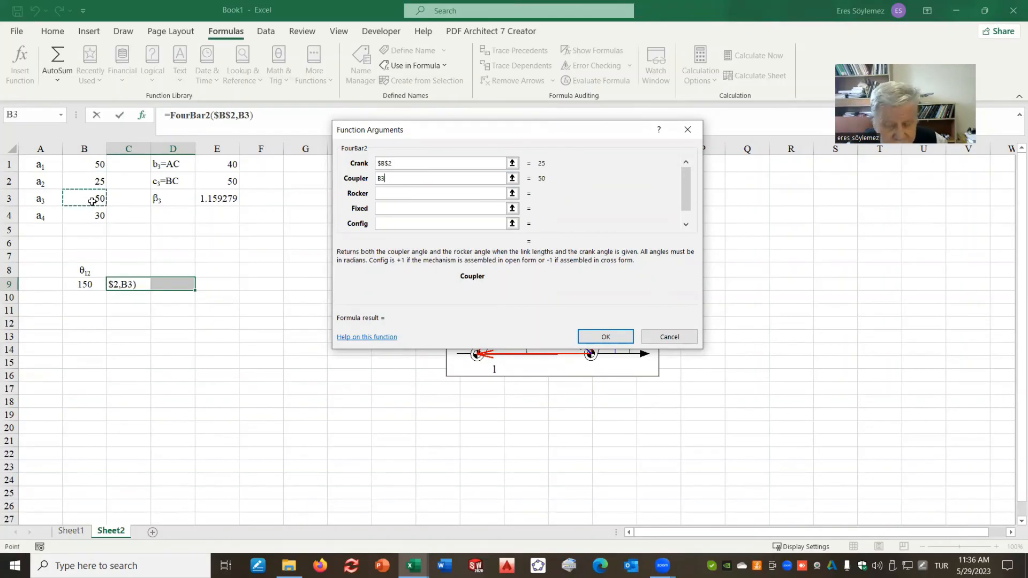
pyautogui.press('F4')
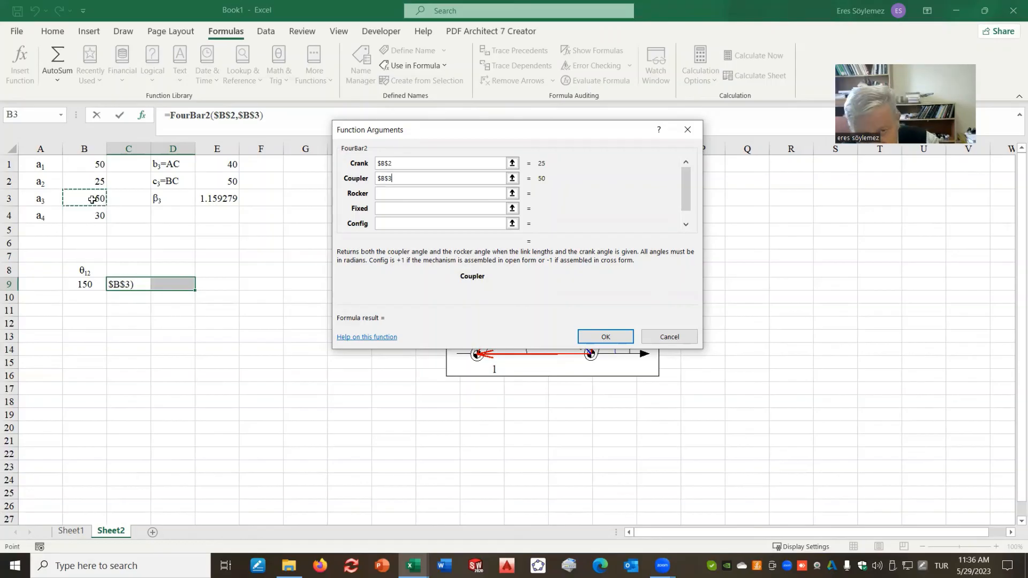
pyautogui.click(379, 190)
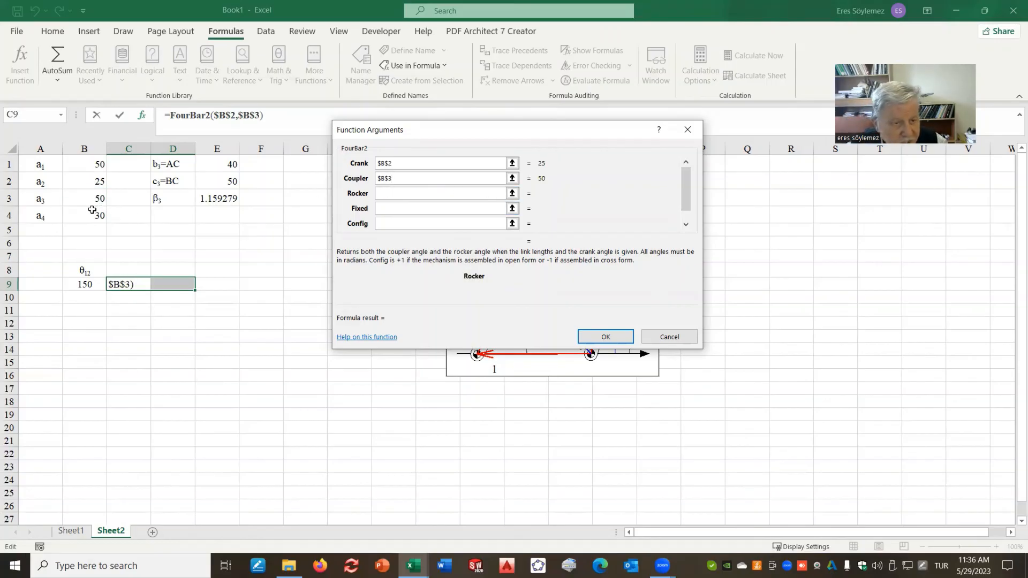
pyautogui.click(94, 212)
pyautogui.press('F4')
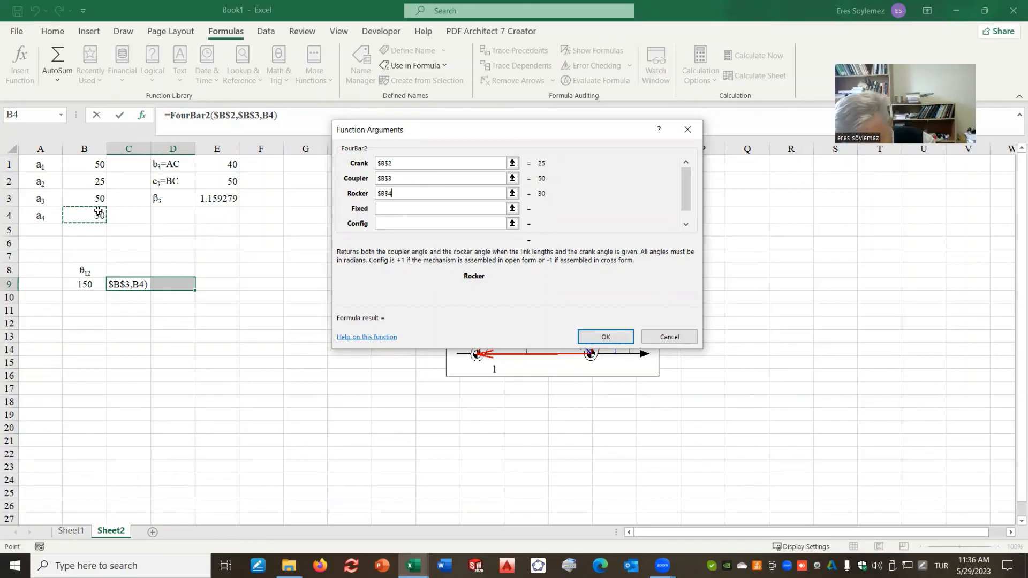
pyautogui.press('Tab')
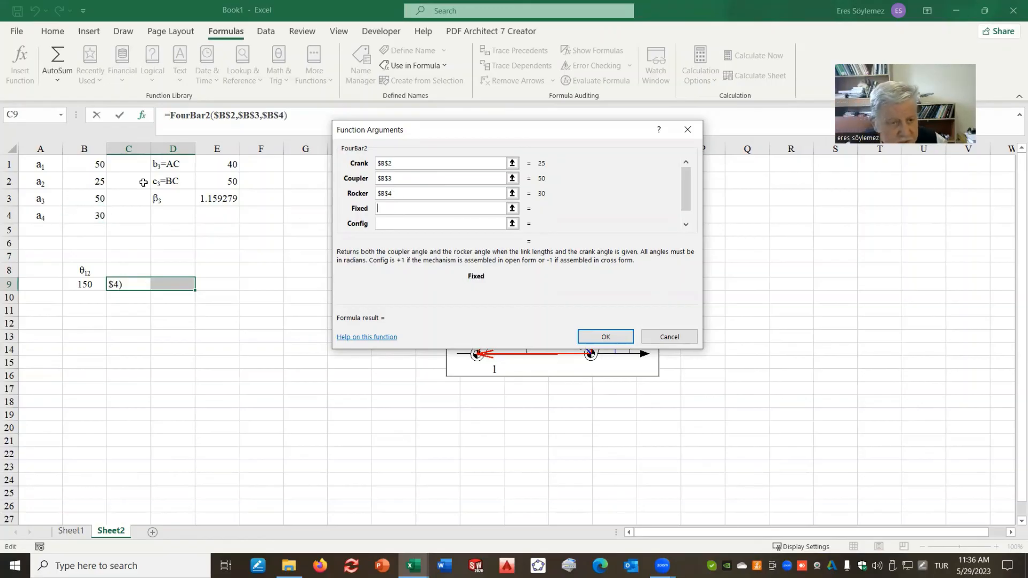
pyautogui.click(91, 168)
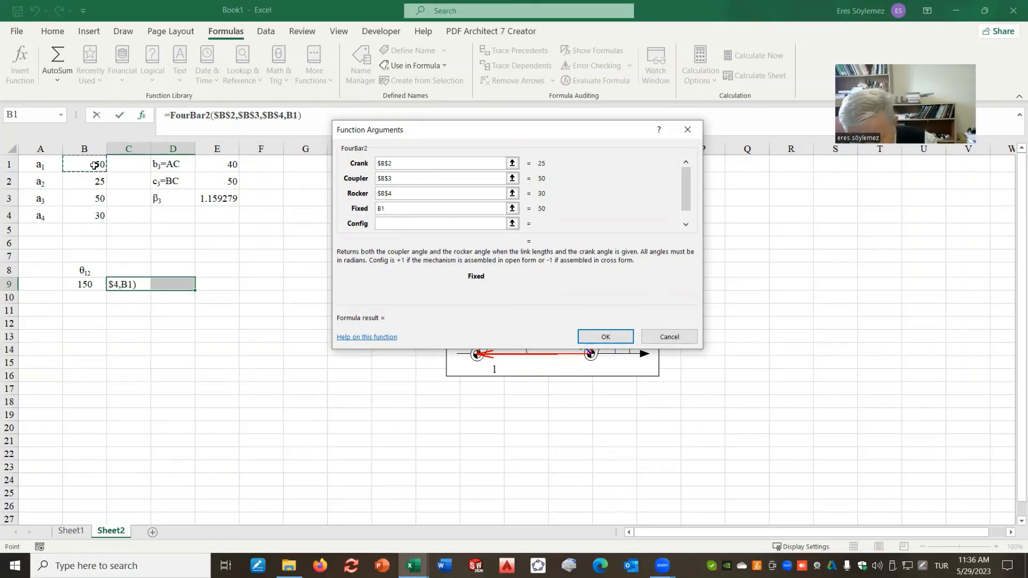
pyautogui.press('F4')
# - Set FourBar2's Config to 1 and Theta to B9*D_R, and enter it as an array formula in C9:D9
pyautogui.click(397, 225)
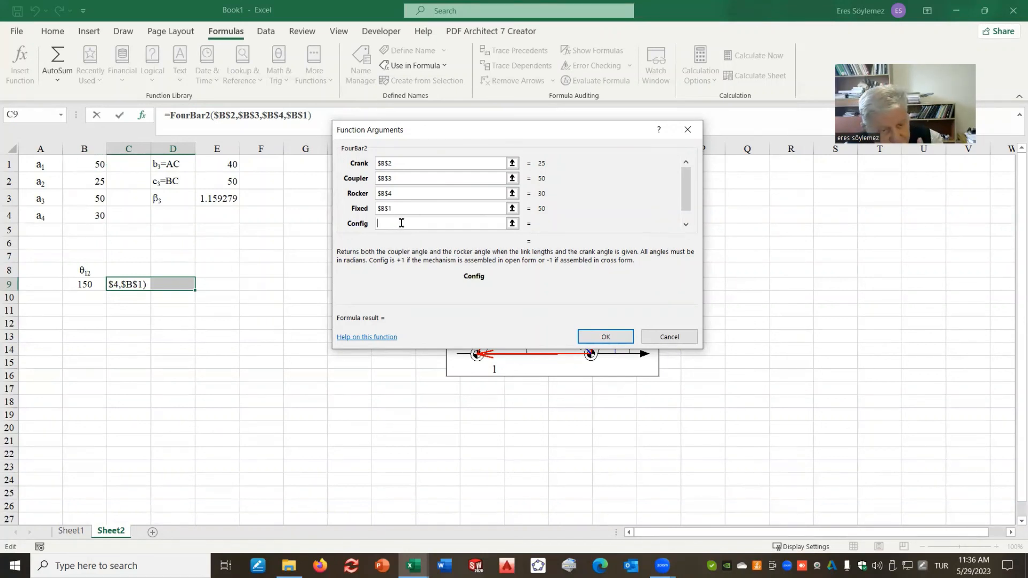
pyautogui.write('1')
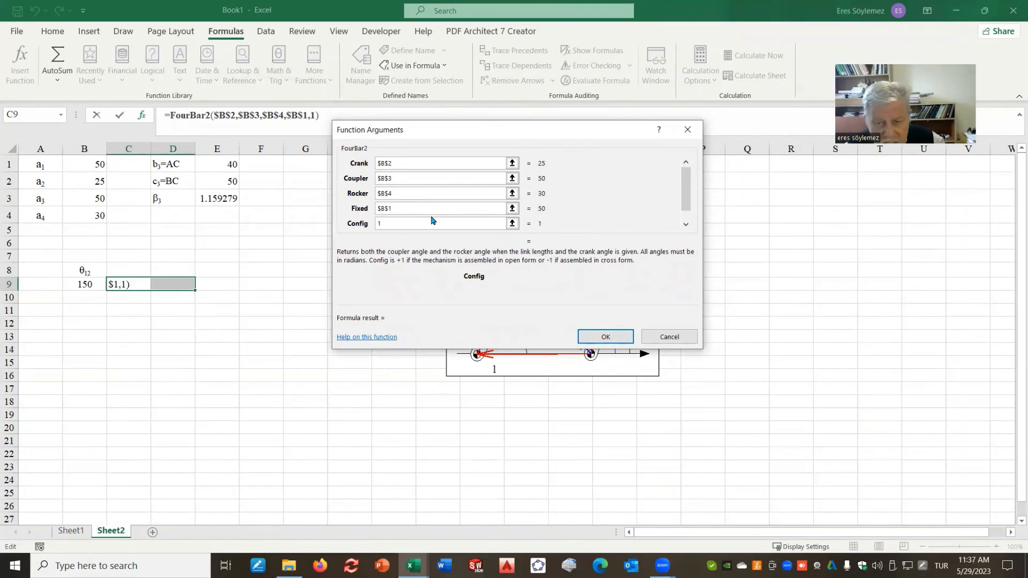
pyautogui.click(685, 225)
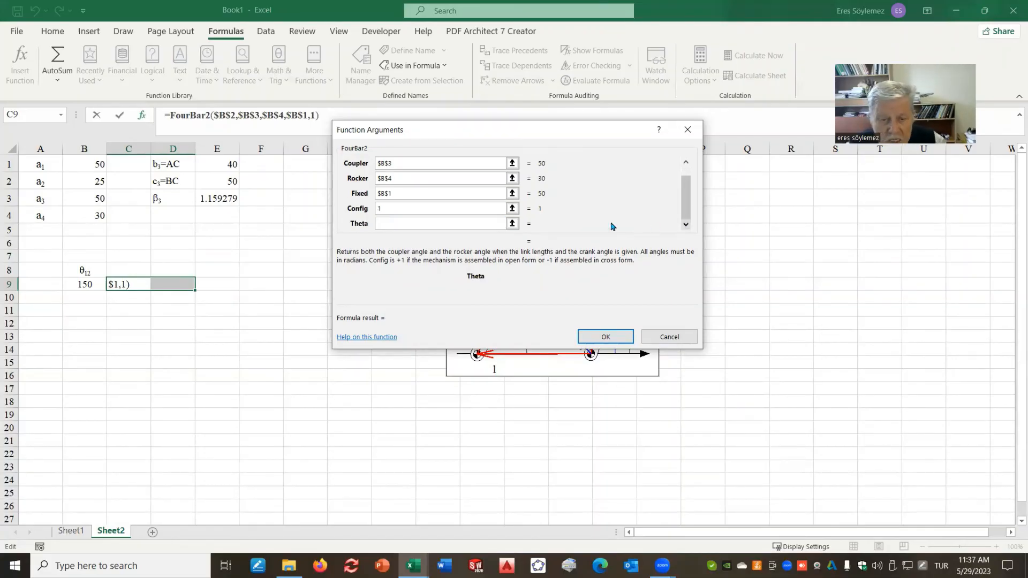
pyautogui.click(387, 224)
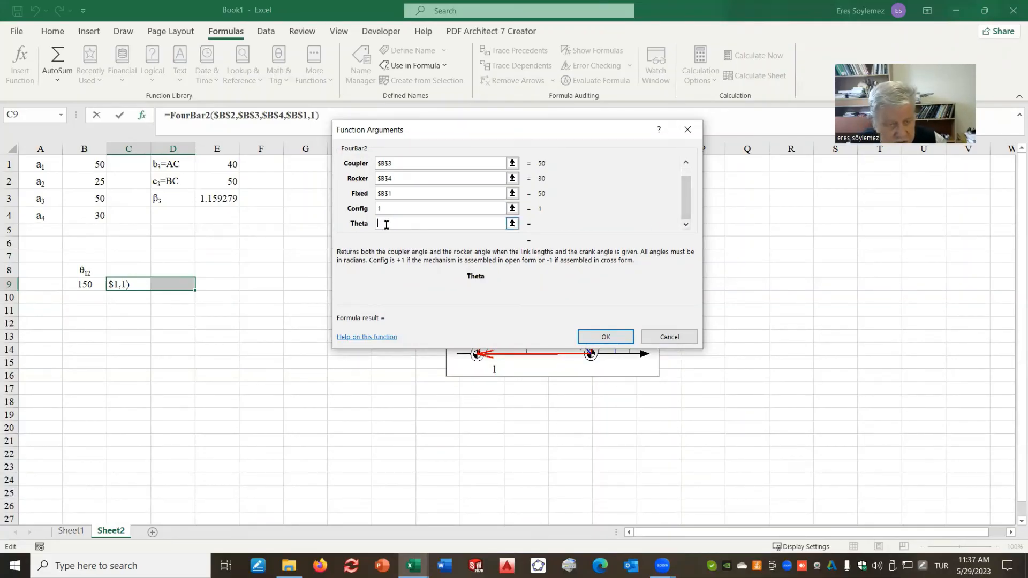
pyautogui.click(85, 284)
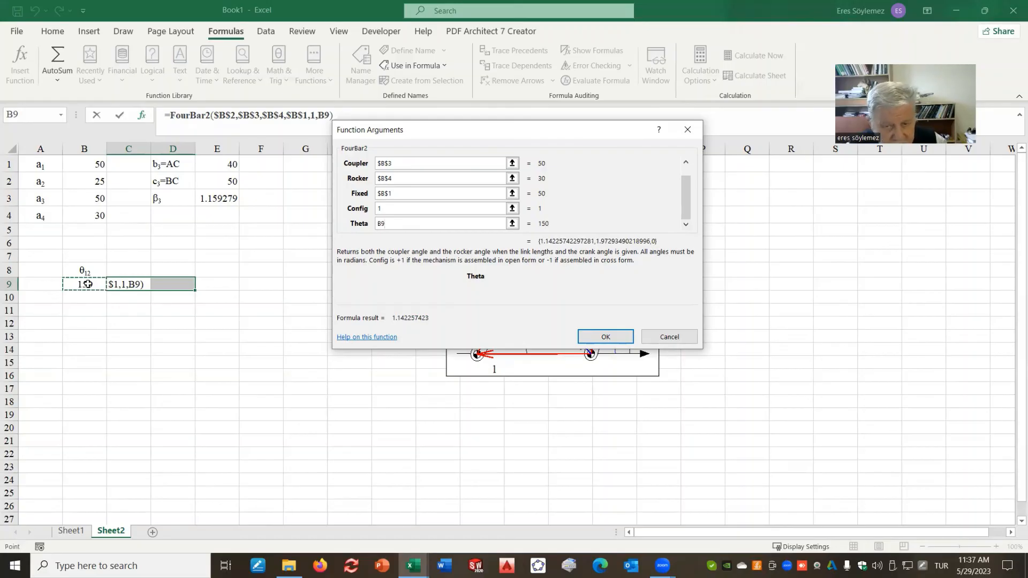
pyautogui.write('*')
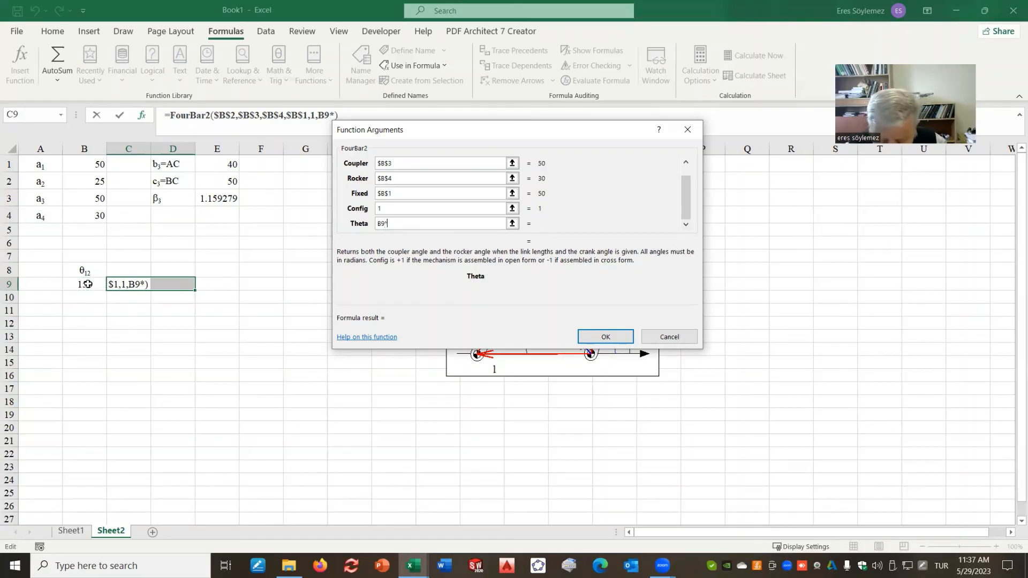
pyautogui.write('D_R')
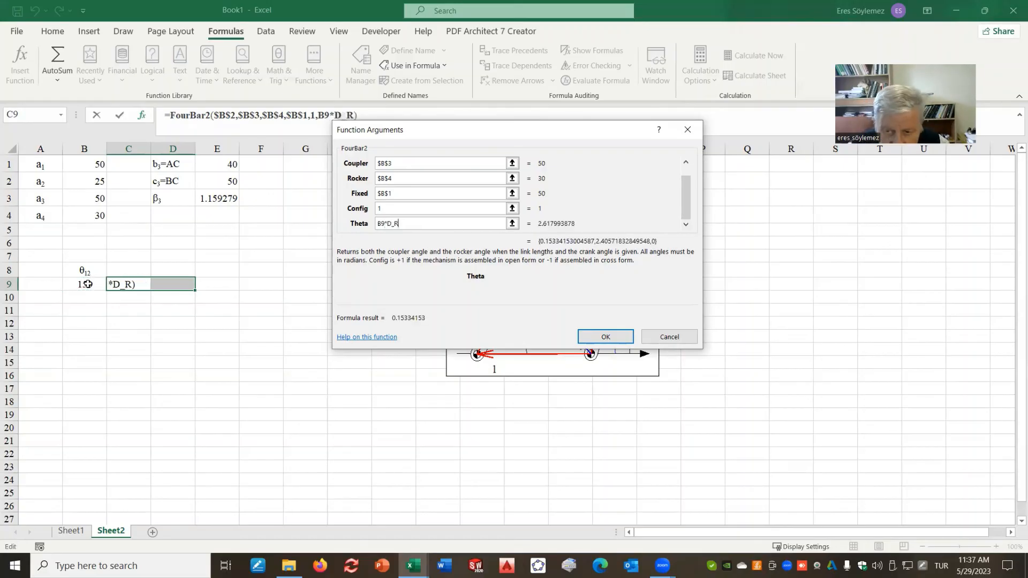
pyautogui.write('/')
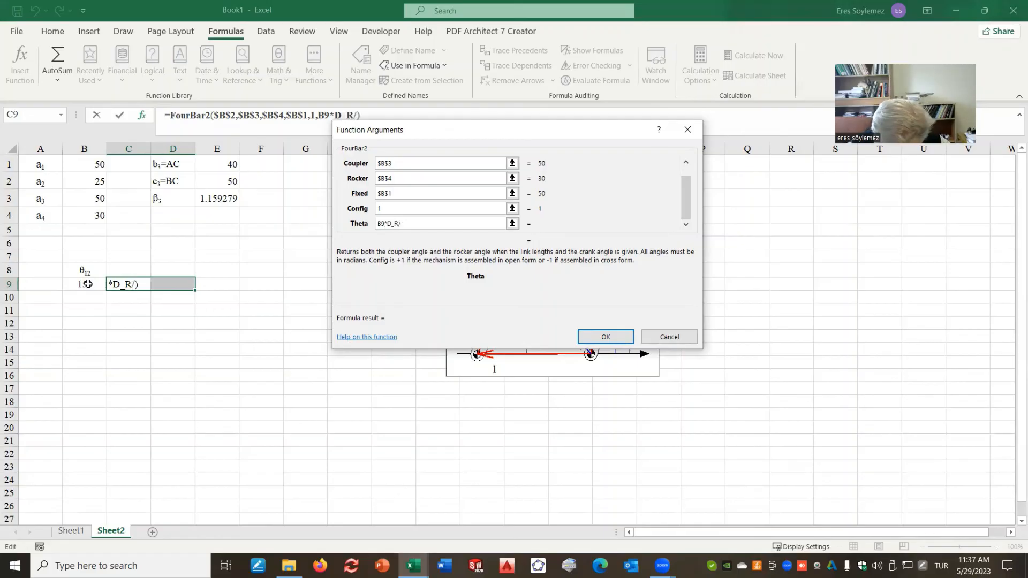
pyautogui.press('BackSpace')
pyautogui.write('()')
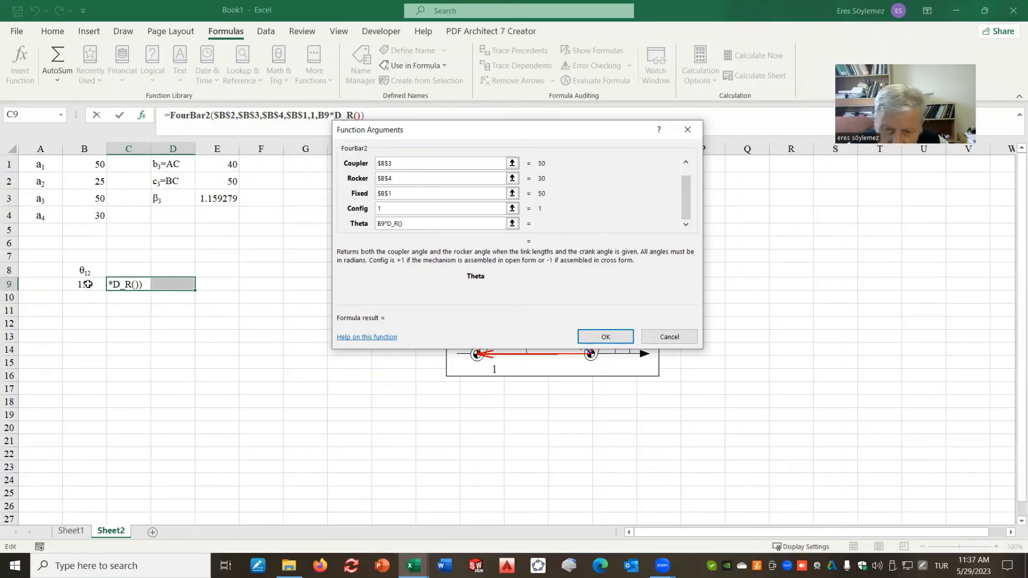
pyautogui.press('BackSpace')
pyautogui.press('BackSpace')
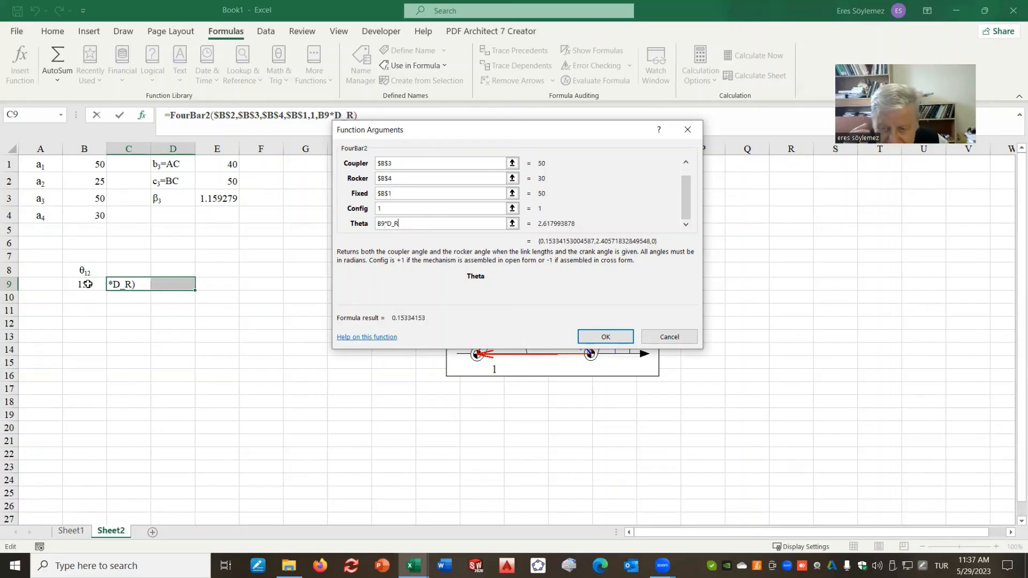
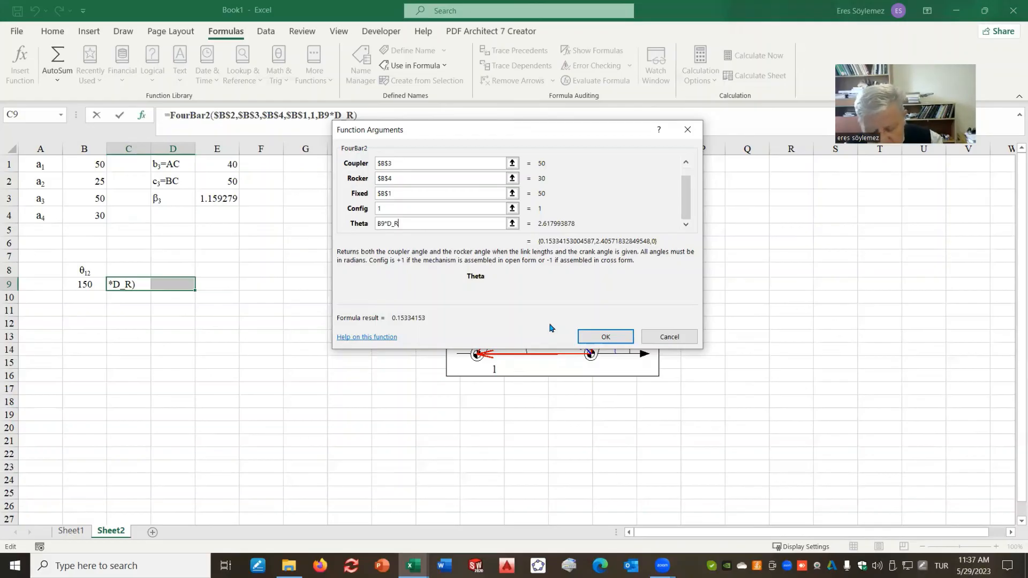
pyautogui.hotkey('ctrl', 'shift', 'Return')
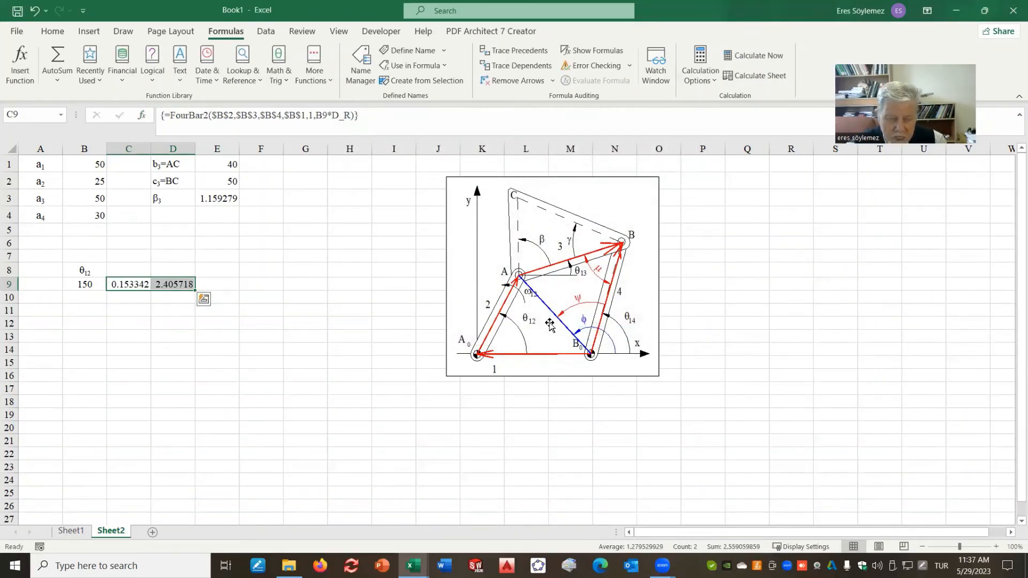
# - Fill the θ12 label from B8 across C8:D8 to head the results with θ13 and θ14
pyautogui.click(94, 272)
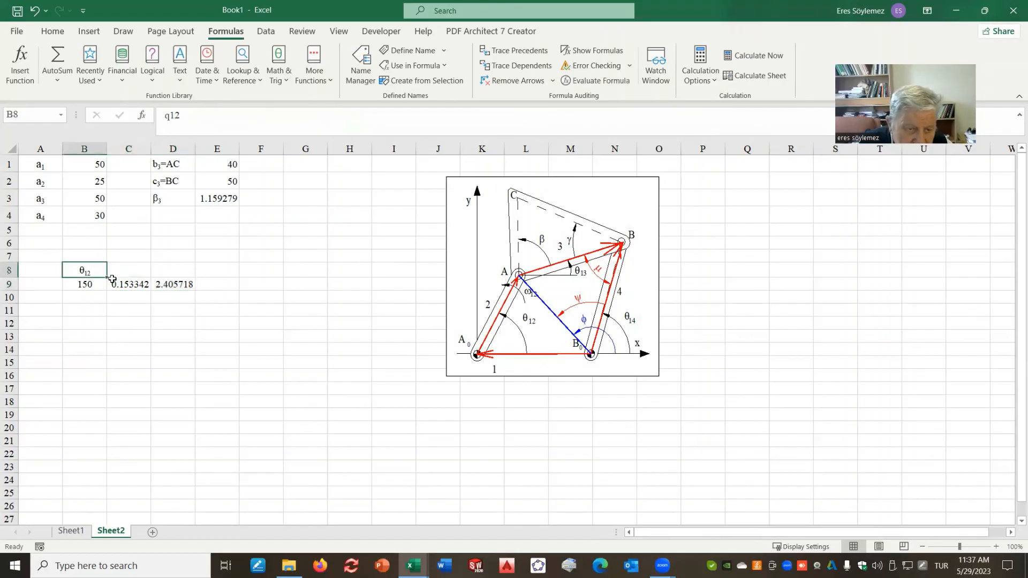
pyautogui.moveTo(106, 276); pyautogui.dragTo(188, 268)
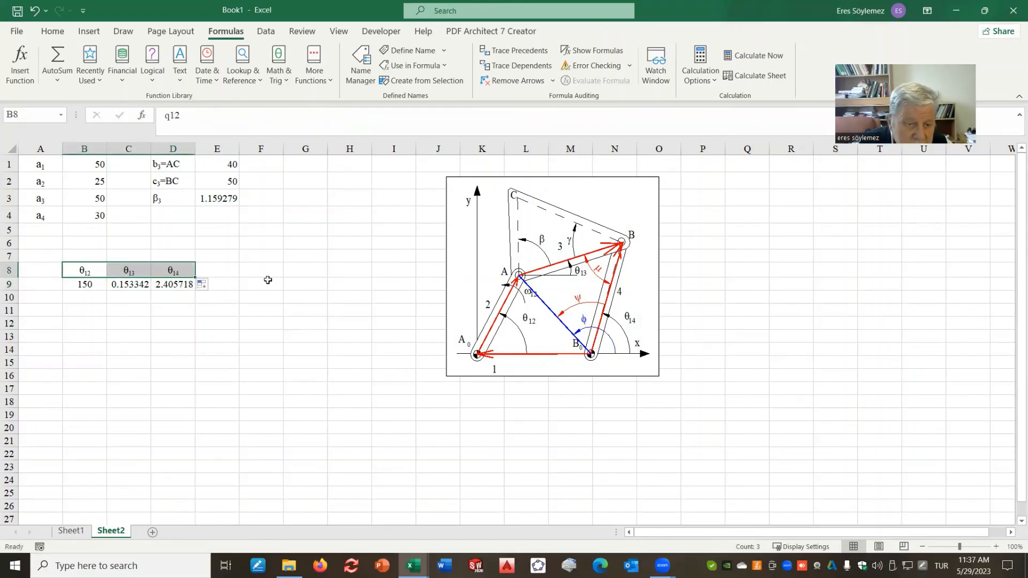
pyautogui.click(187, 320)
# - Copy the FourBar2 results from C9:D9 of Sheet2 and paste them as values into J8:K8 of Sheet1, above the θ14 and θ13 columns
pyautogui.moveTo(122, 284); pyautogui.dragTo(161, 284)
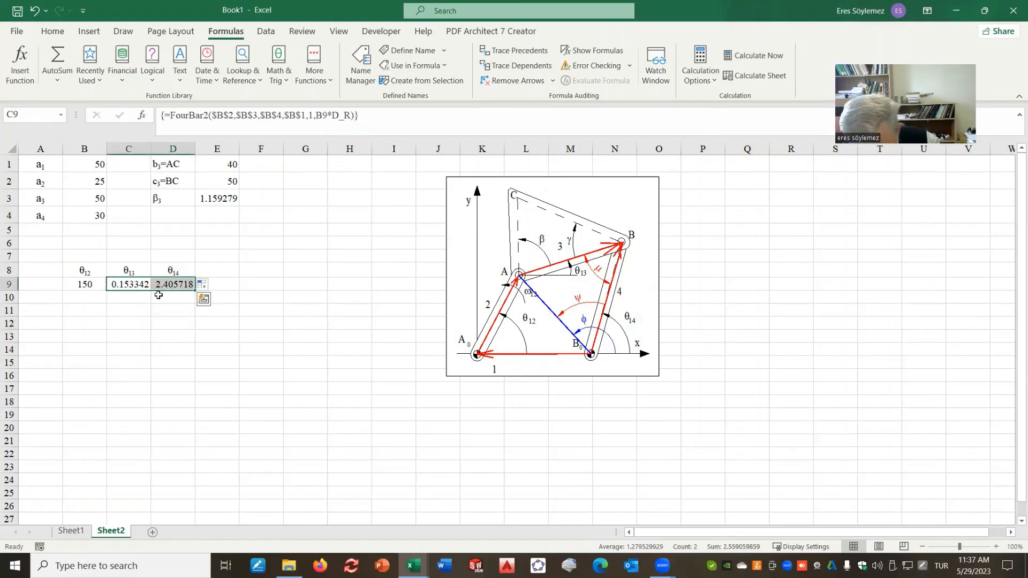
pyautogui.hotkey('ctrl', 'c')
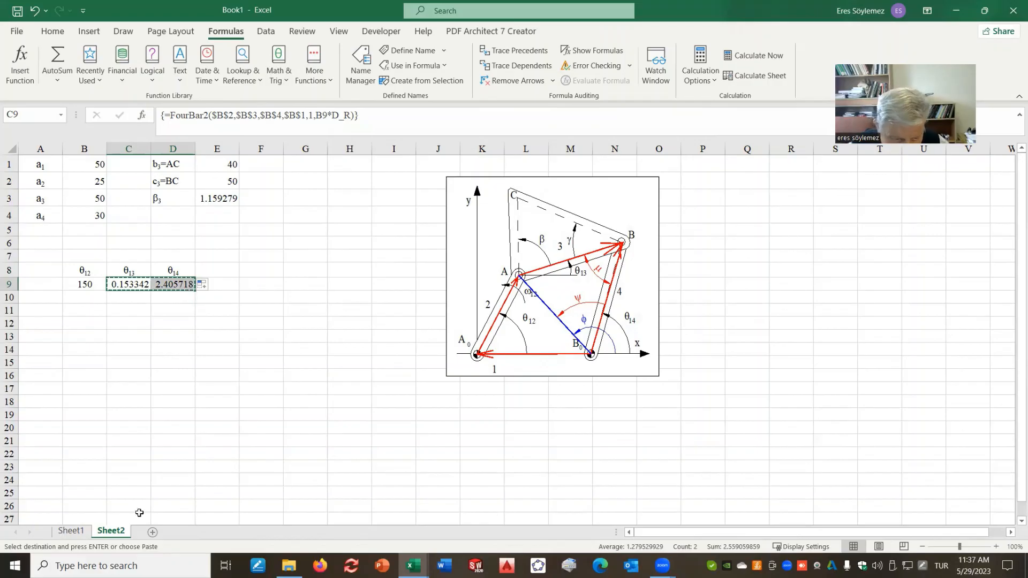
pyautogui.click(71, 531)
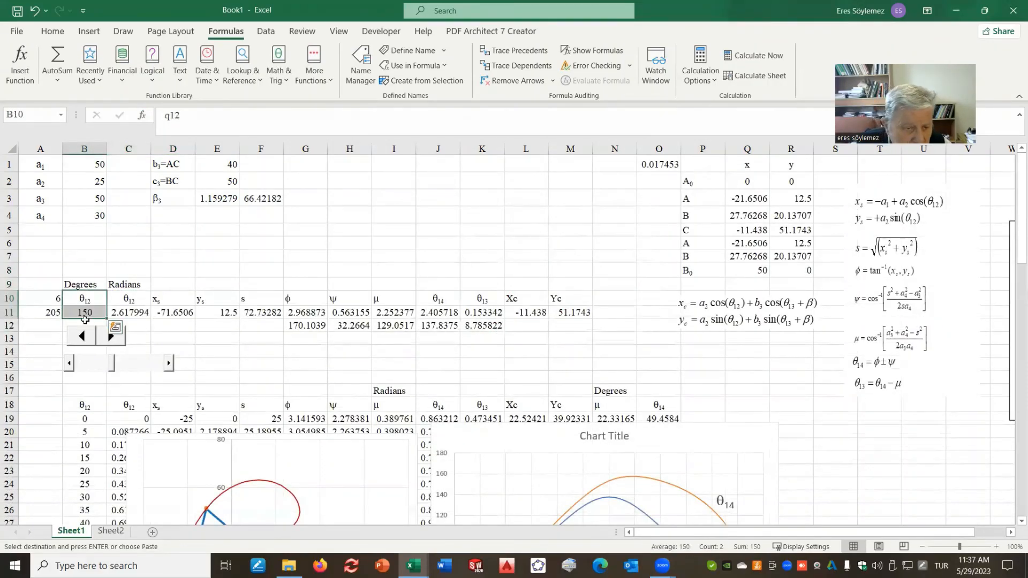
pyautogui.click(407, 235)
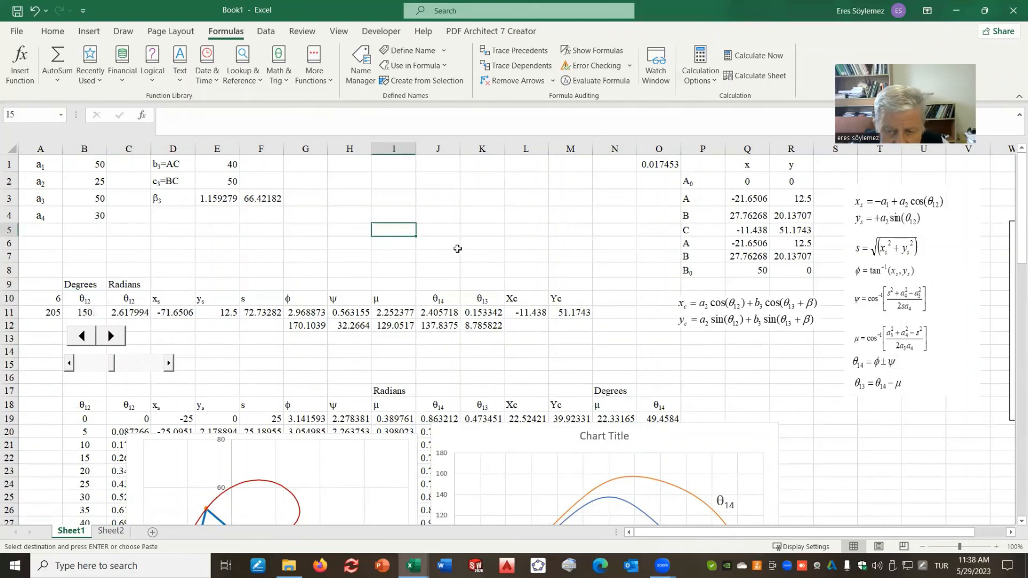
pyautogui.click(434, 271)
pyautogui.rightClick(434, 272)
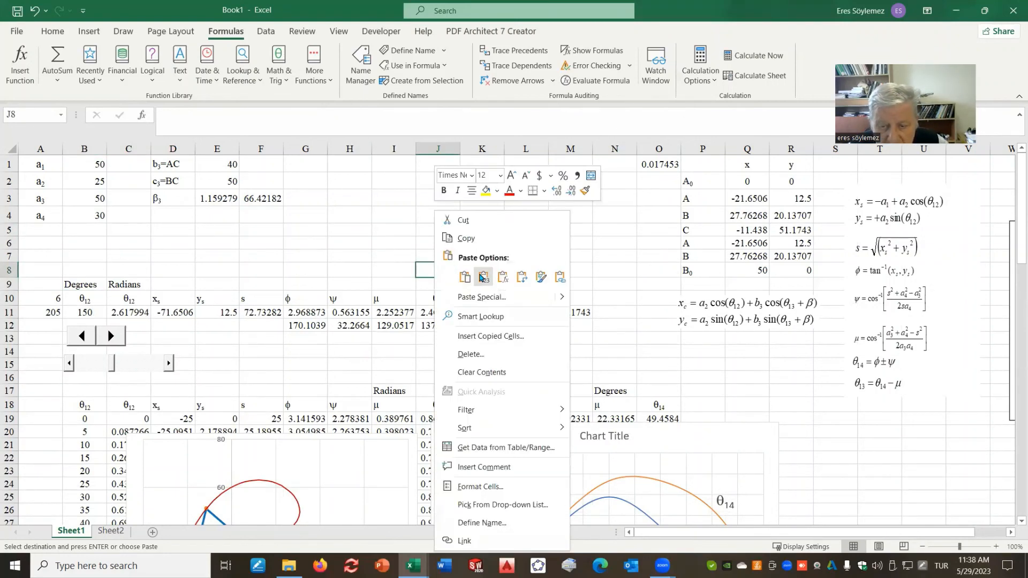
pyautogui.click(484, 277)
pyautogui.click(516, 354)
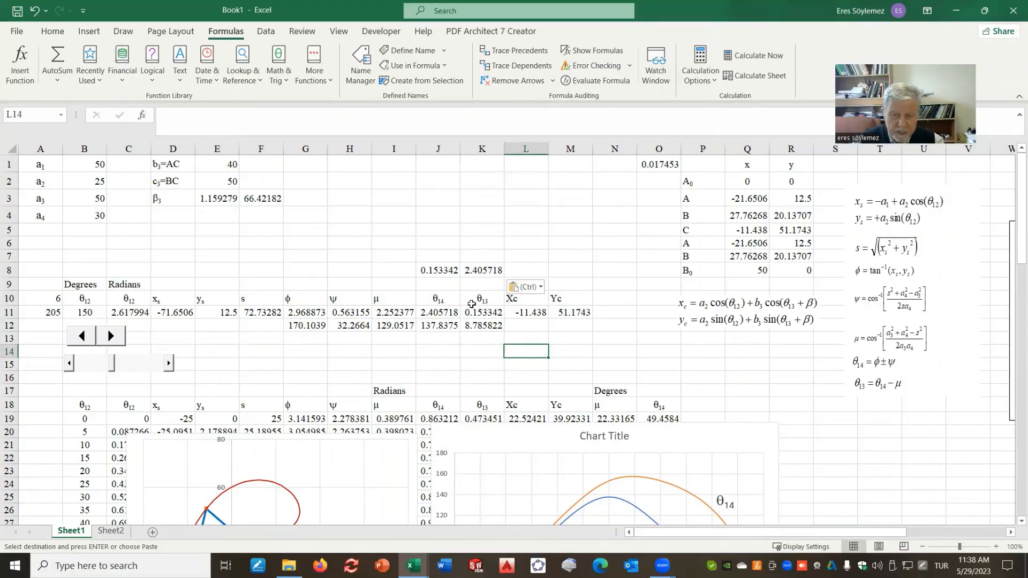
# - Highlight the matching θ13 values in J8 and K11 of Sheet1 with a yellow fill
pyautogui.click(440, 274)
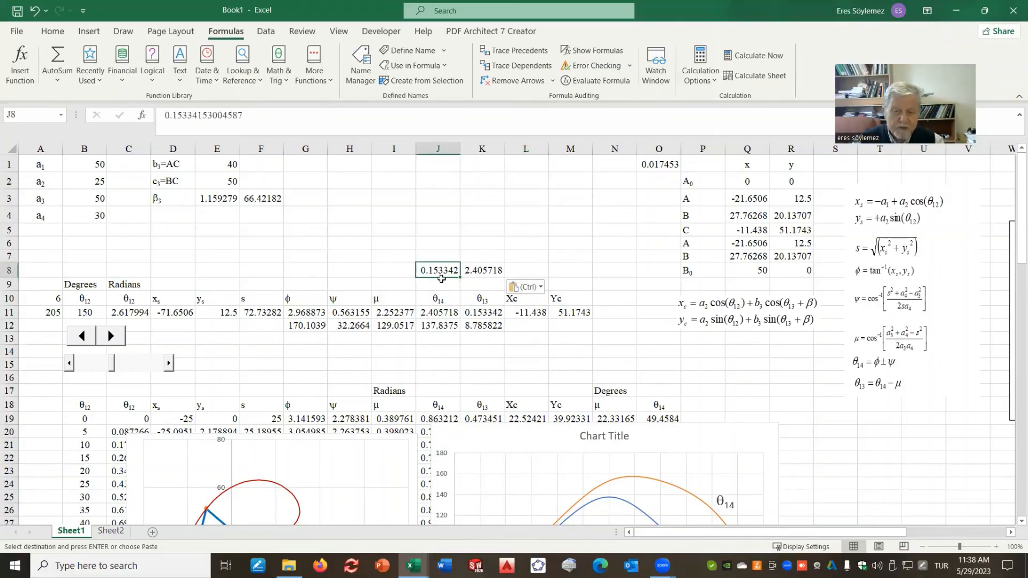
pyautogui.click(483, 315)
pyautogui.click(445, 270)
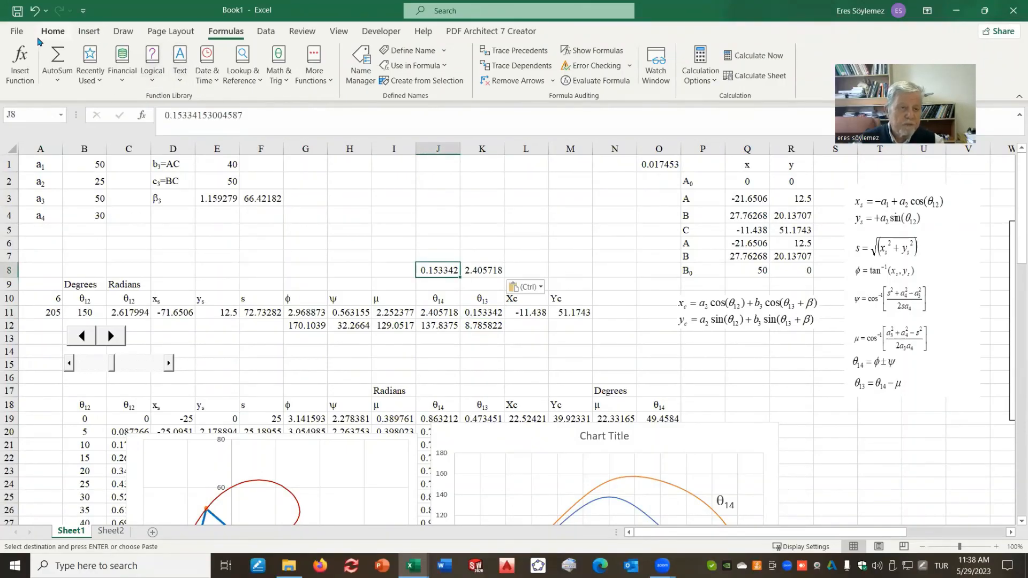
pyautogui.click(54, 31)
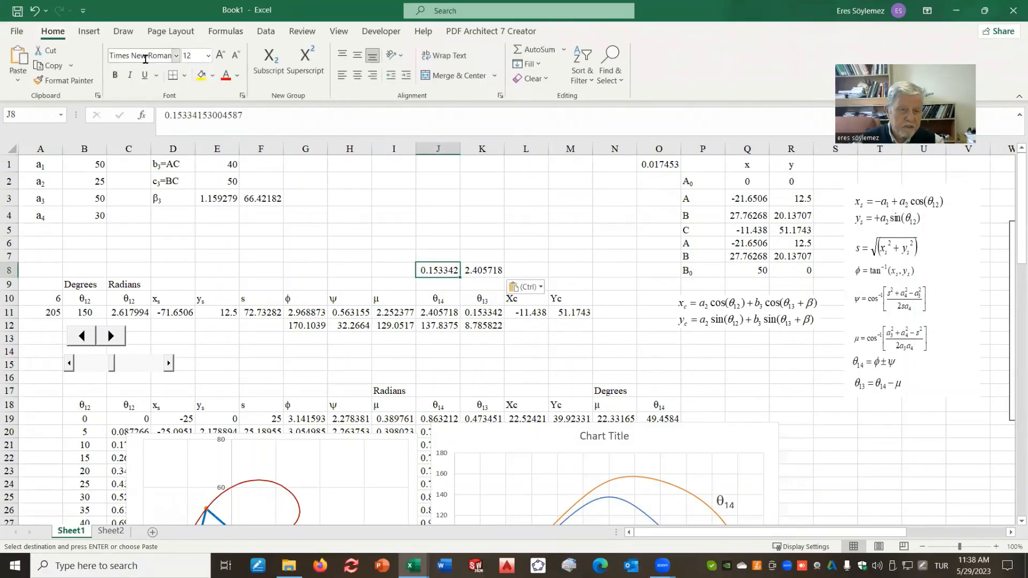
pyautogui.click(203, 75)
pyautogui.click(485, 312)
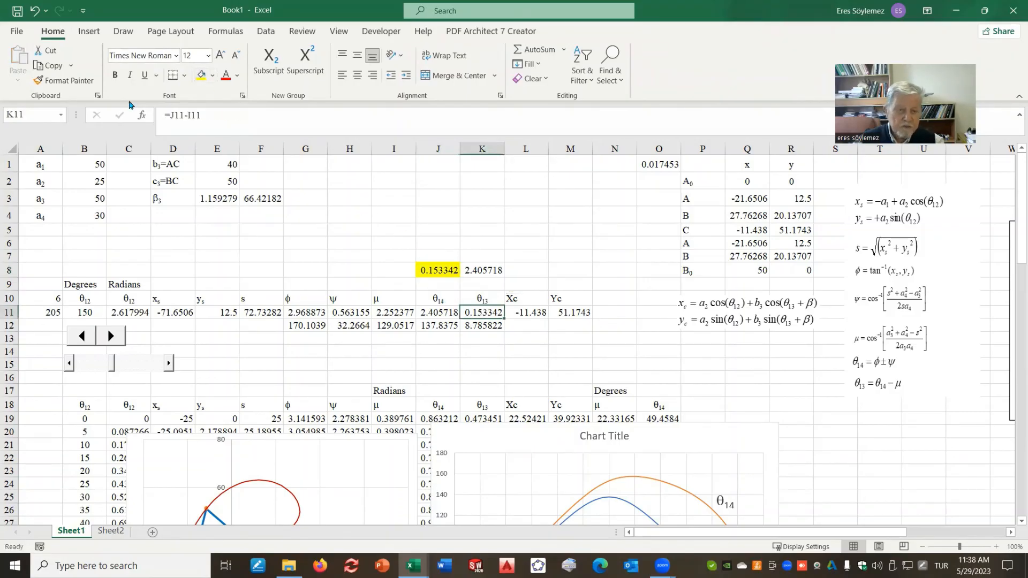
pyautogui.click(201, 74)
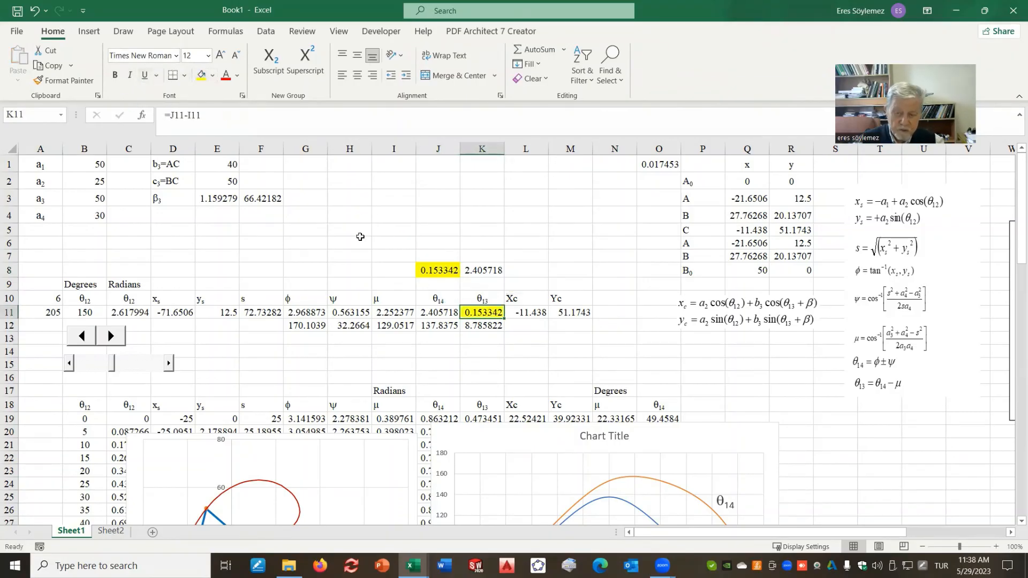
# - Highlight the matching θ14 values in K8 and J11 with a green fill
pyautogui.click(495, 270)
pyautogui.click(213, 75)
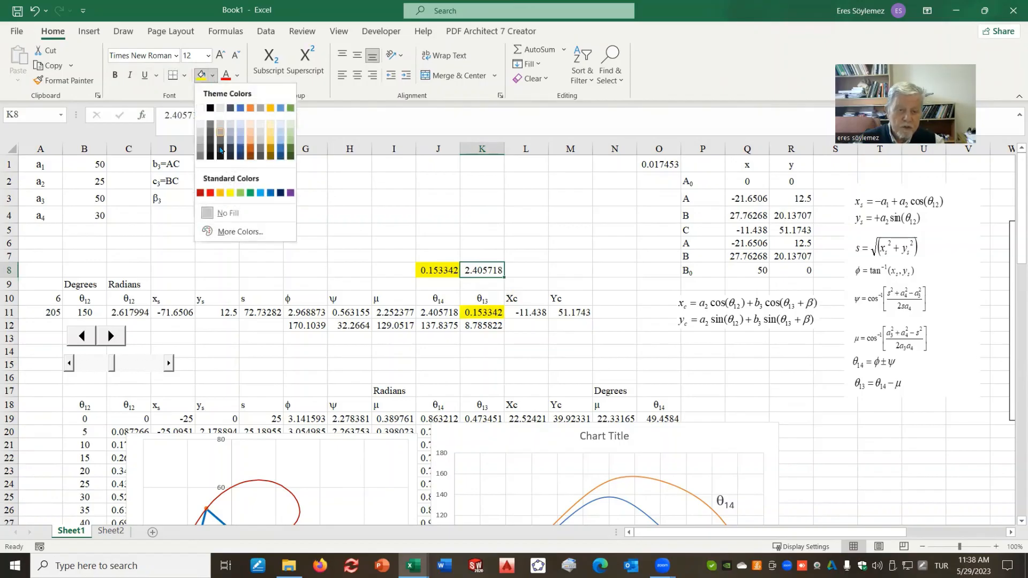
pyautogui.click(241, 193)
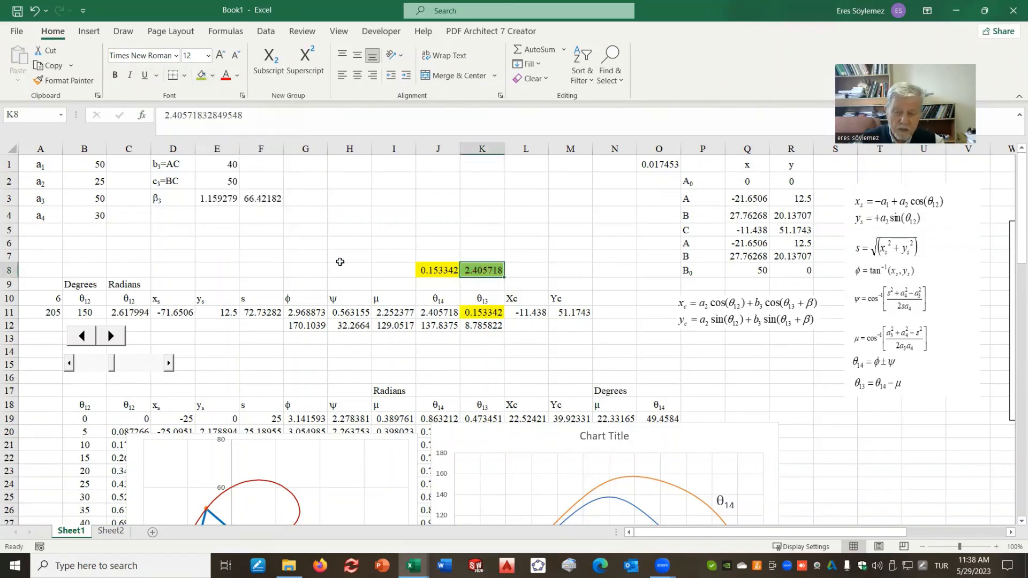
pyautogui.click(430, 313)
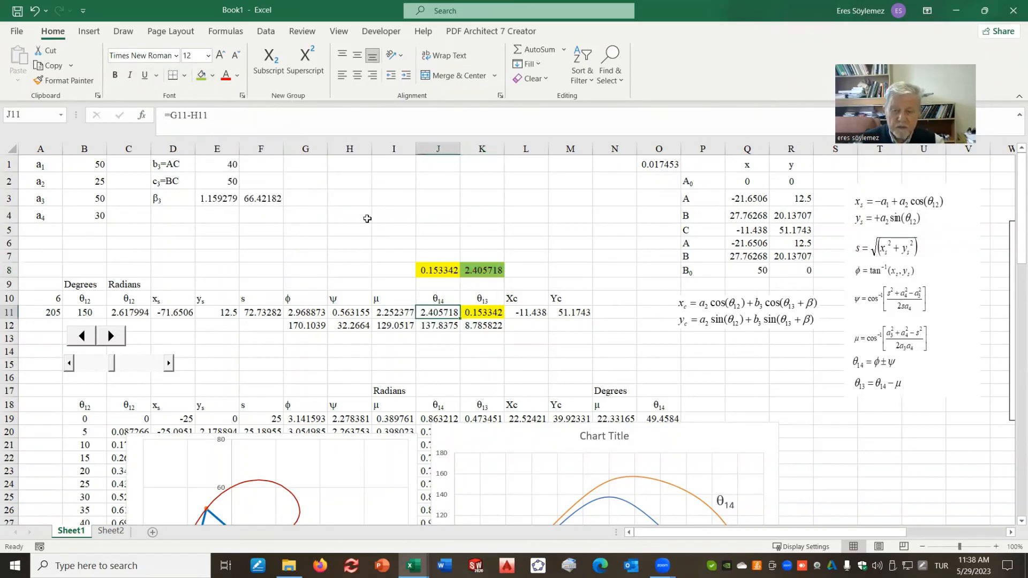
pyautogui.click(201, 75)
pyautogui.moveTo(521, 202); pyautogui.dragTo(530, 217)
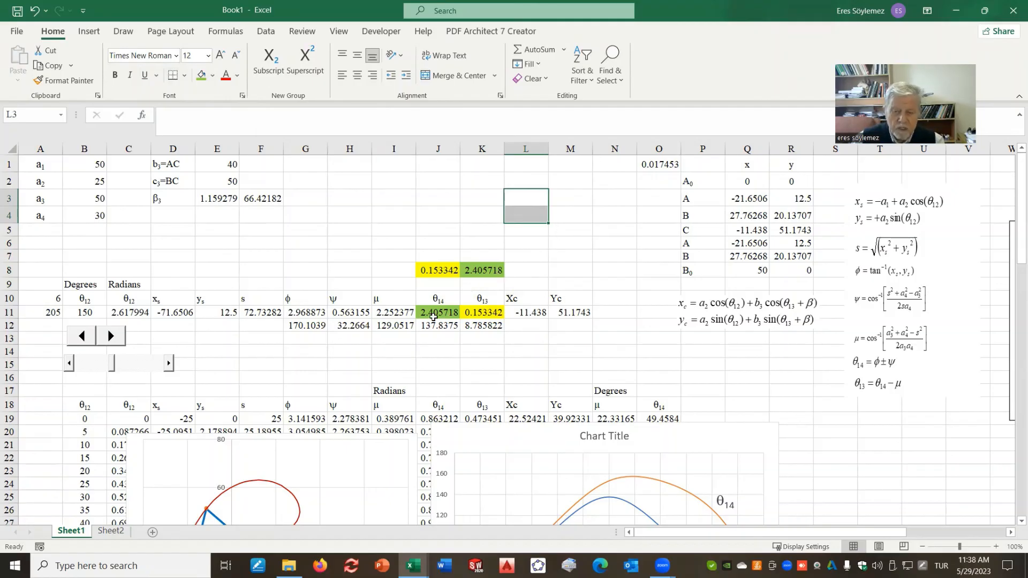
pyautogui.click(480, 318)
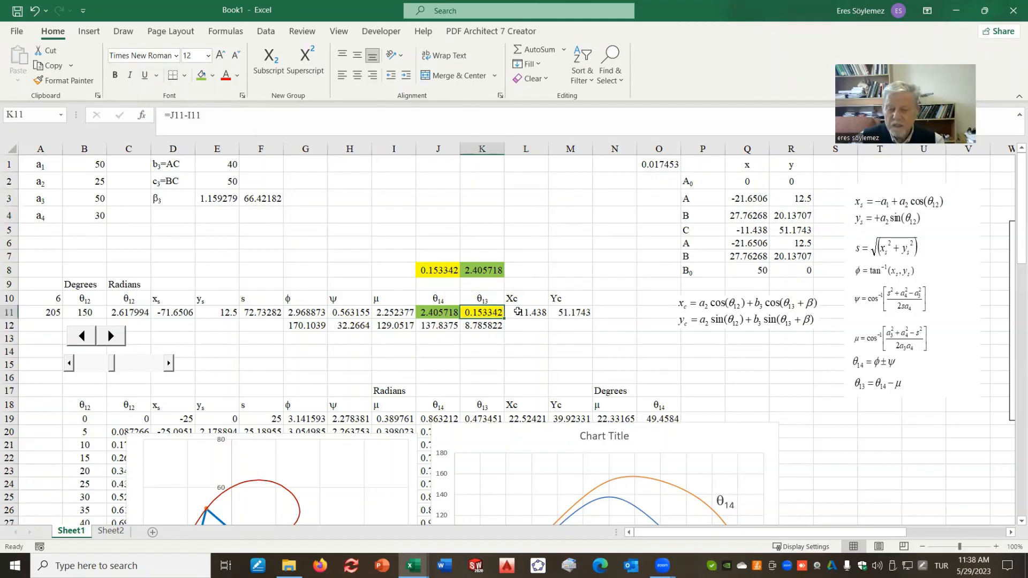
# - On Sheet2, copy the θ12 label and its value from B8:B9 to B13:B14
pyautogui.click(114, 533)
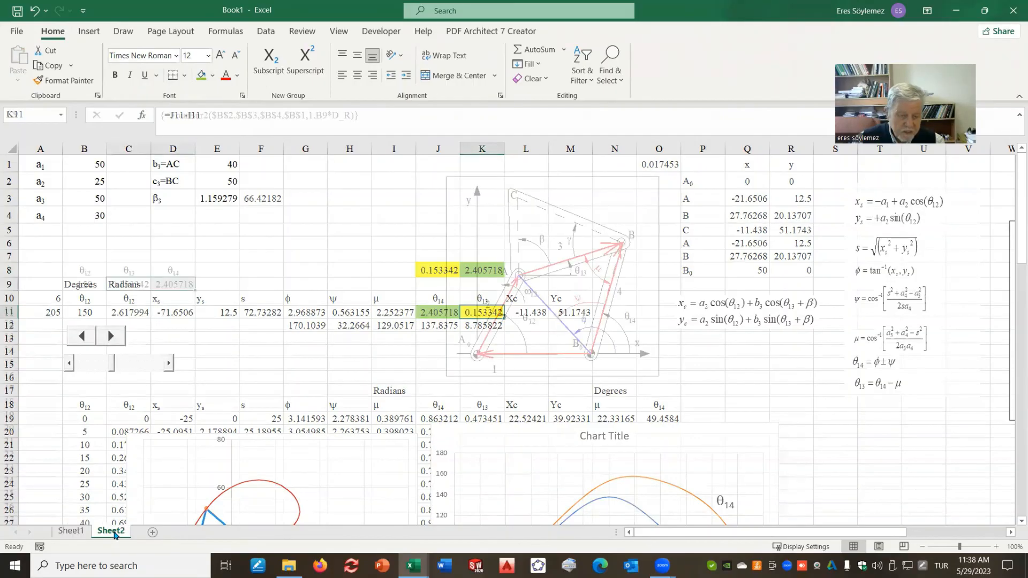
pyautogui.click(462, 189)
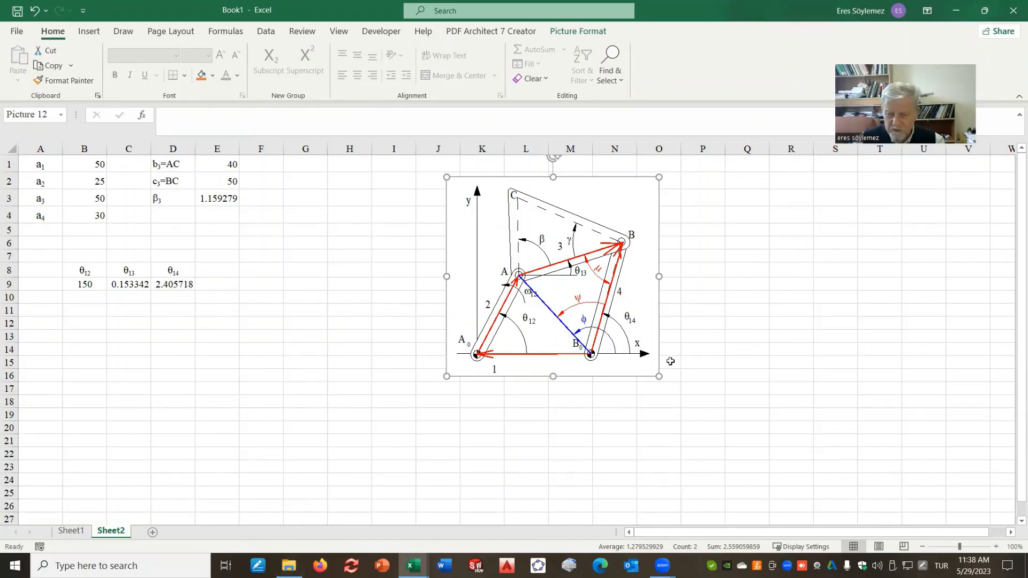
pyautogui.click(128, 282)
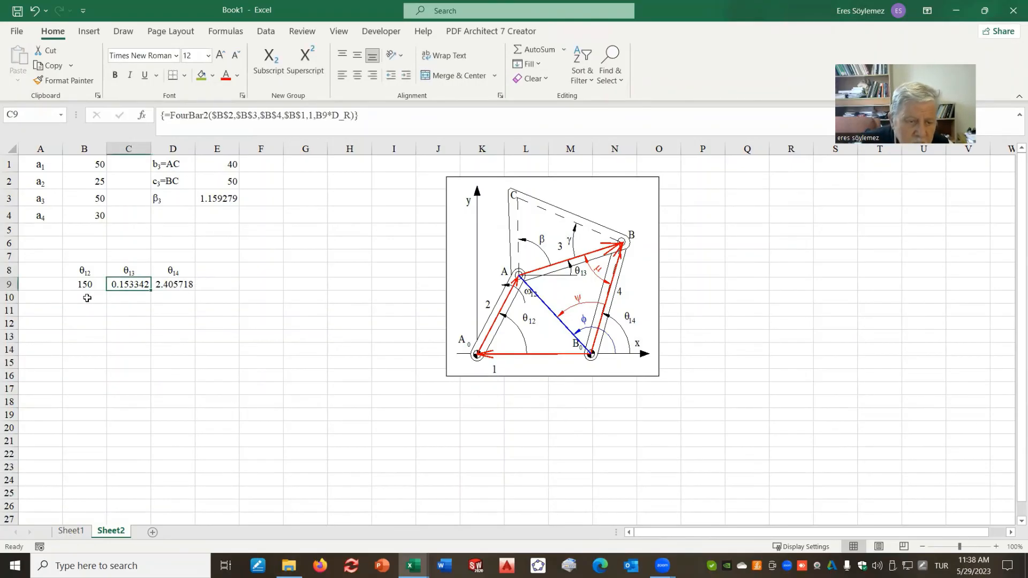
pyautogui.click(89, 350)
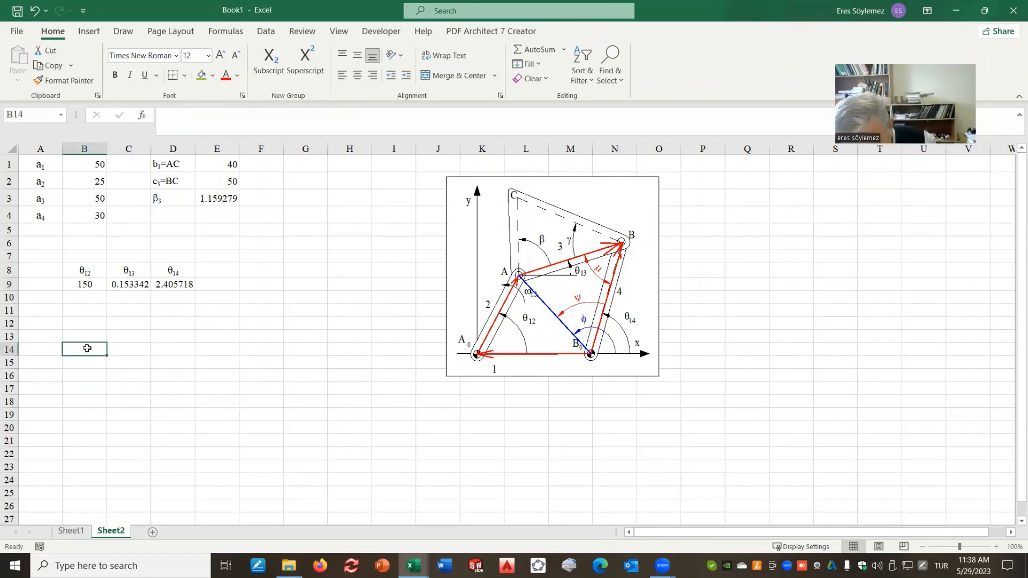
pyautogui.write('q12')
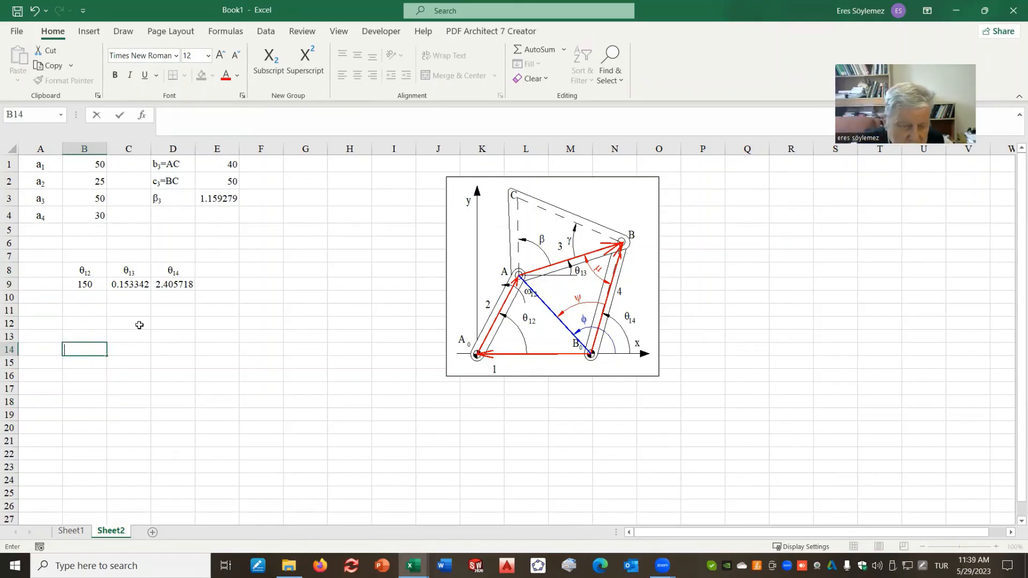
pyautogui.moveTo(88, 272); pyautogui.dragTo(88, 280)
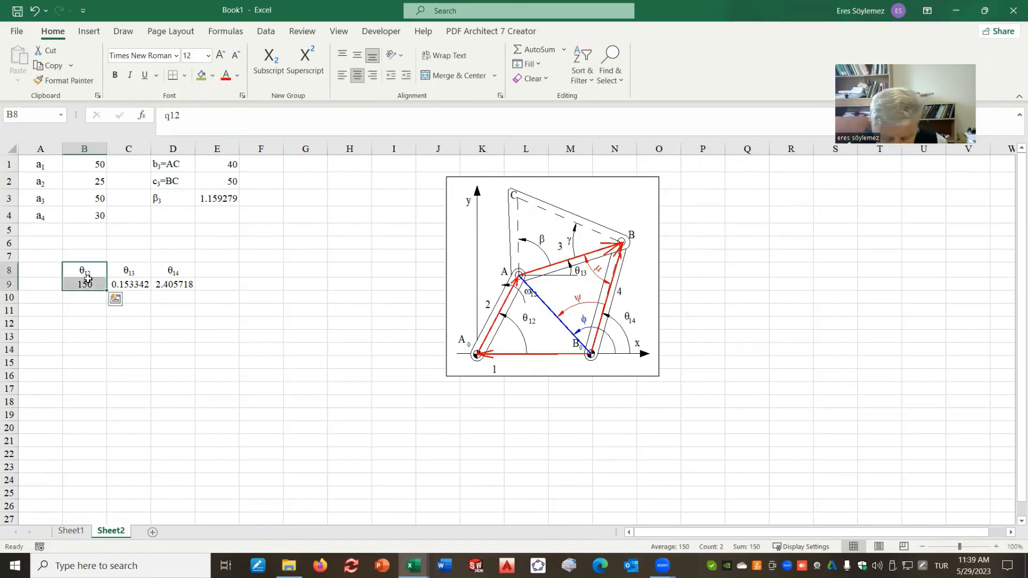
pyautogui.hotkey('ctrl', 'c')
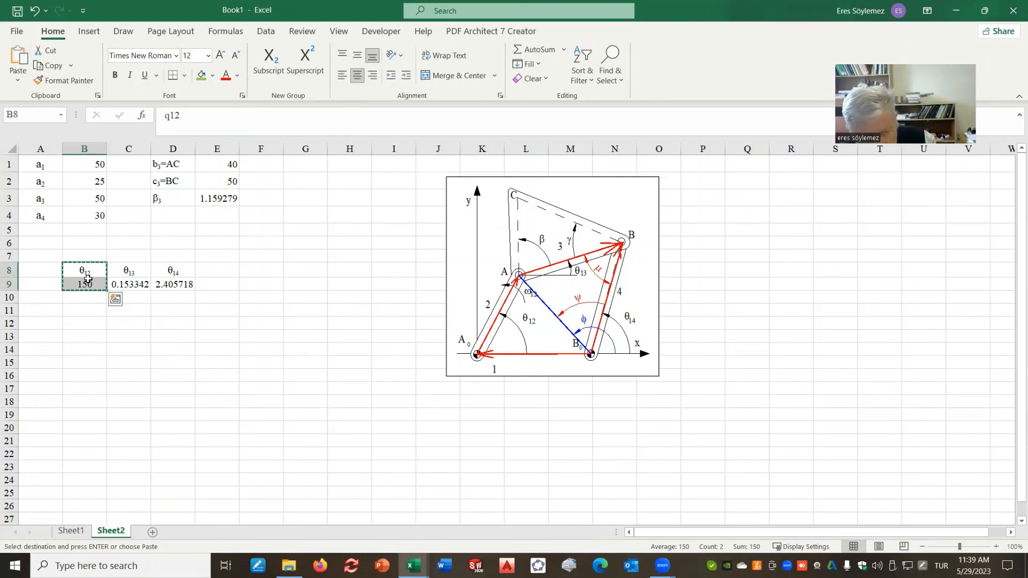
pyautogui.click(88, 335)
pyautogui.hotkey('ctrl', 'v')
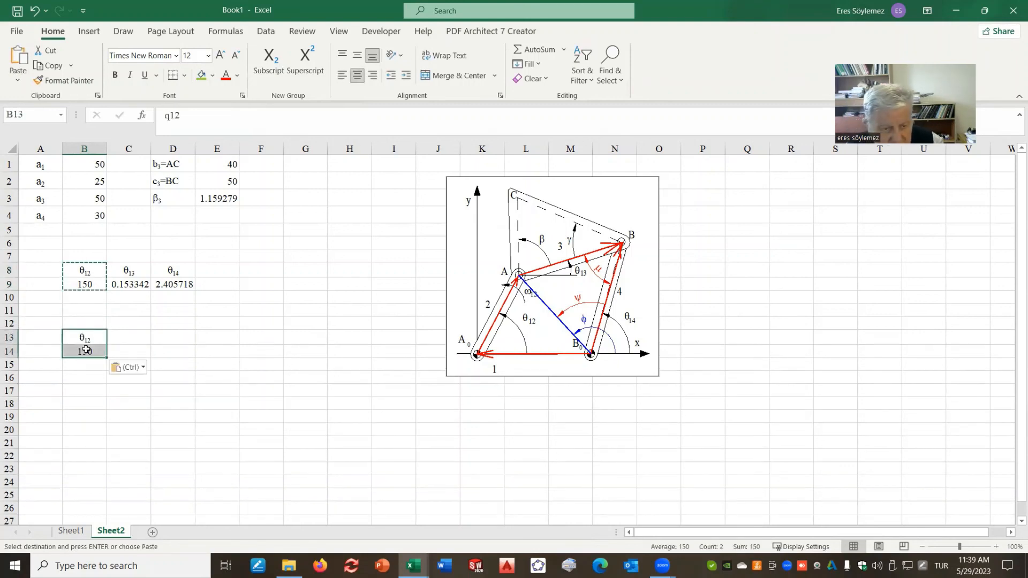
# - Enter the crank angles 0, 5, 10 and 15 in B14:B17 under the copied θ12 label
pyautogui.press('Down')
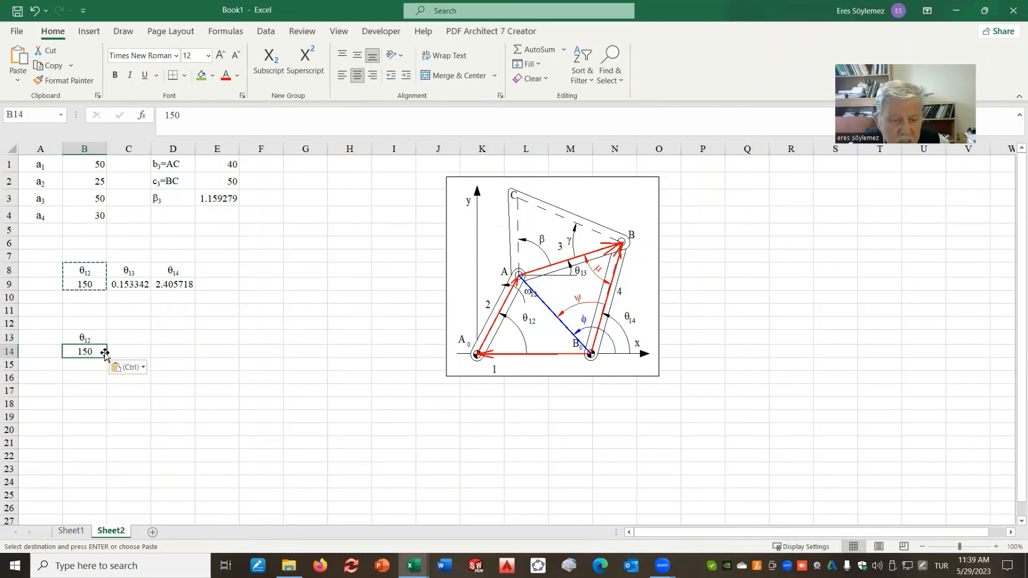
pyautogui.write('0')
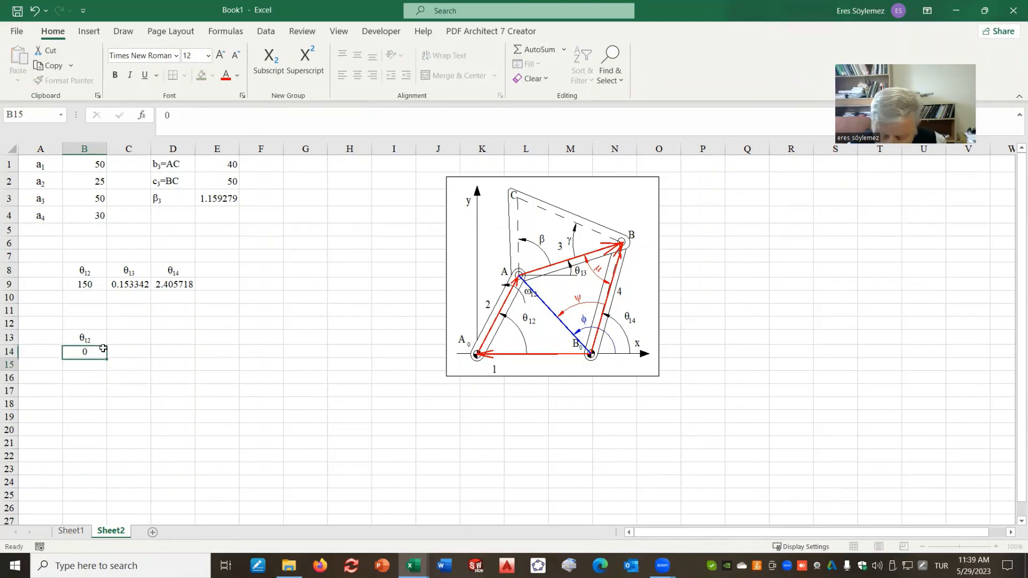
pyautogui.press('Return')
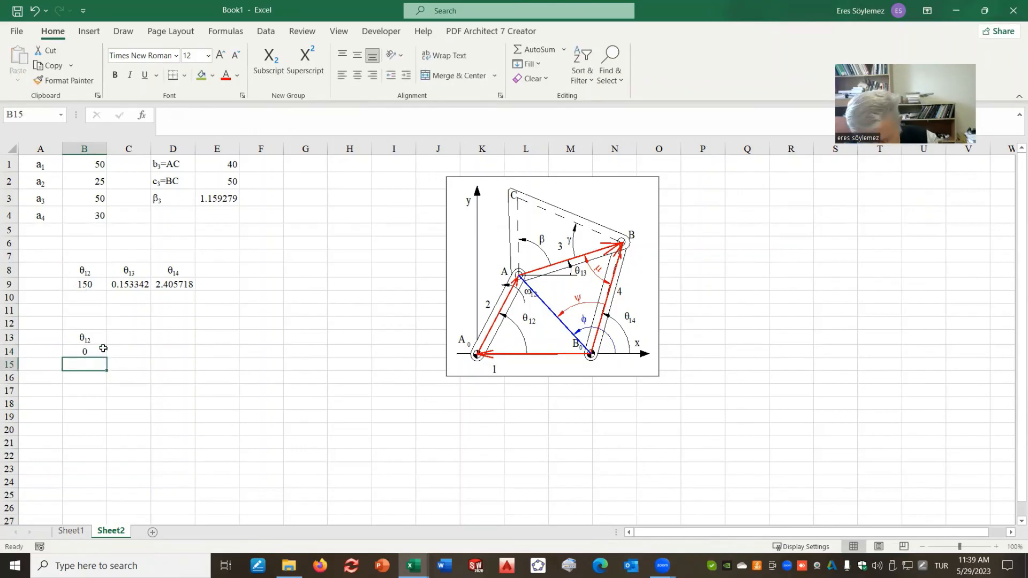
pyautogui.write('5')
pyautogui.press('Return')
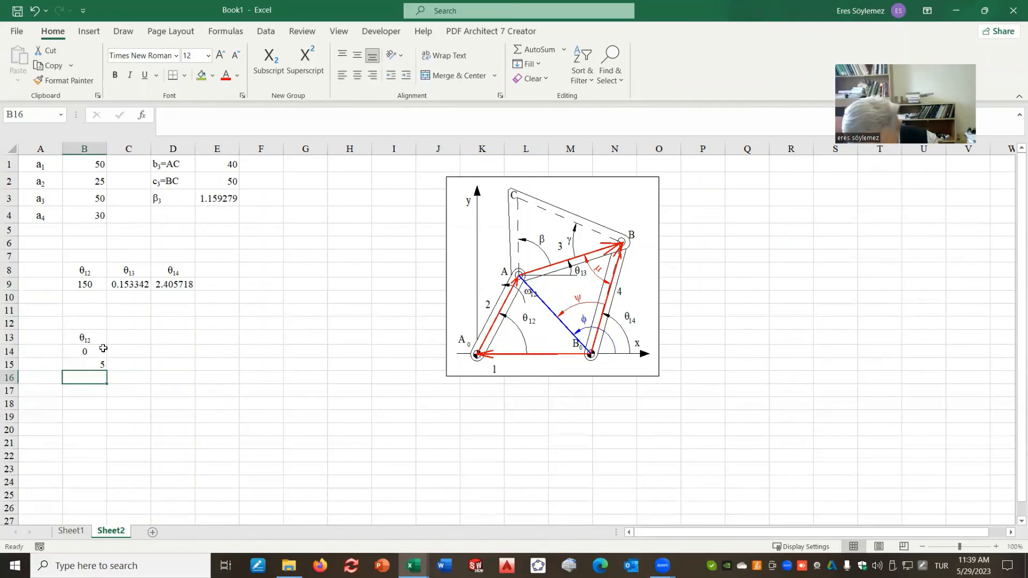
pyautogui.write('10')
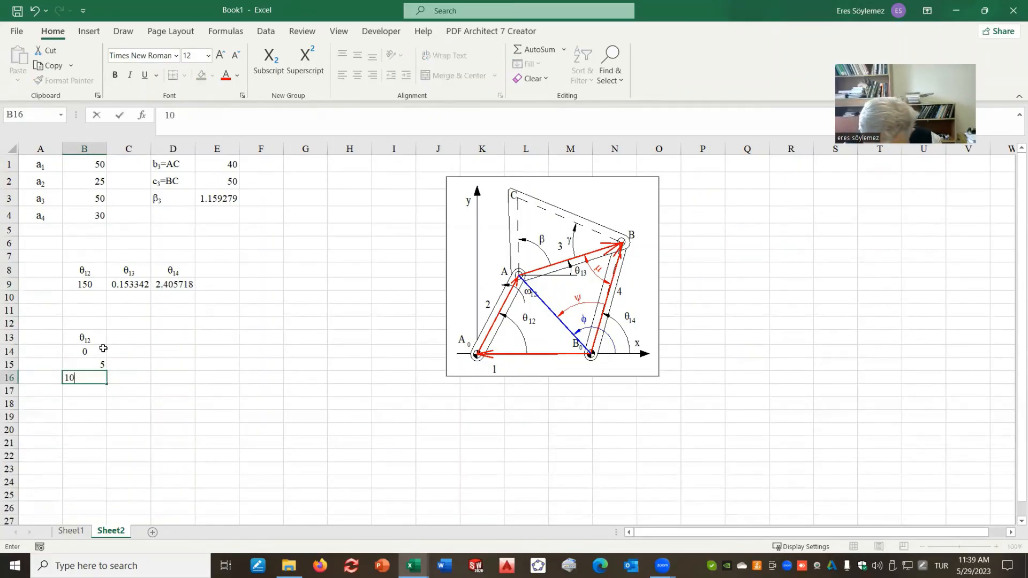
pyautogui.press('Return')
pyautogui.write('15')
pyautogui.press('Return')
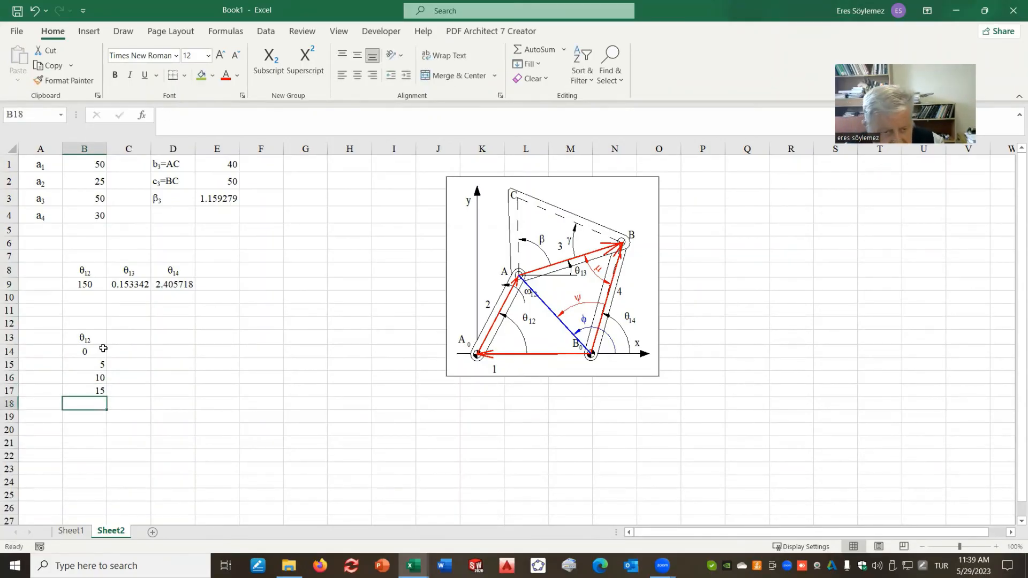
# - Centre the angles in B14:B17 and extend the series down column B in steps of 5 up to 355
pyautogui.moveTo(103, 349); pyautogui.dragTo(100, 392)
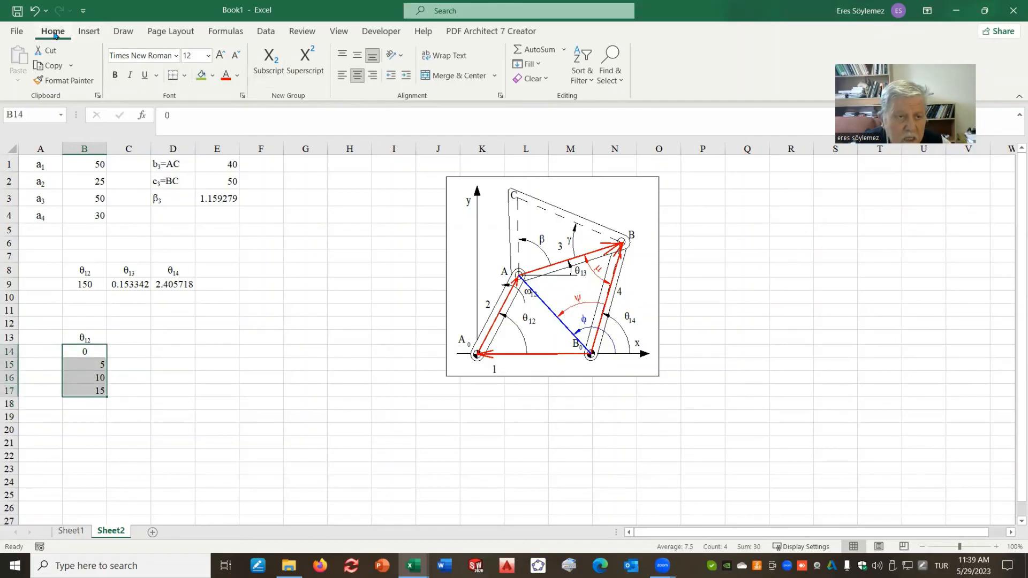
pyautogui.click(357, 75)
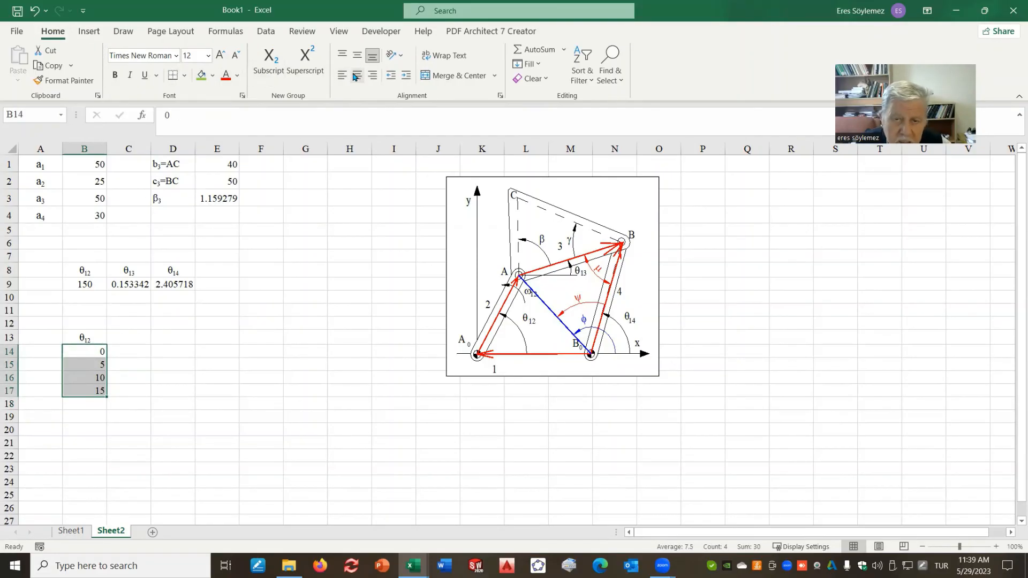
pyautogui.click(357, 75)
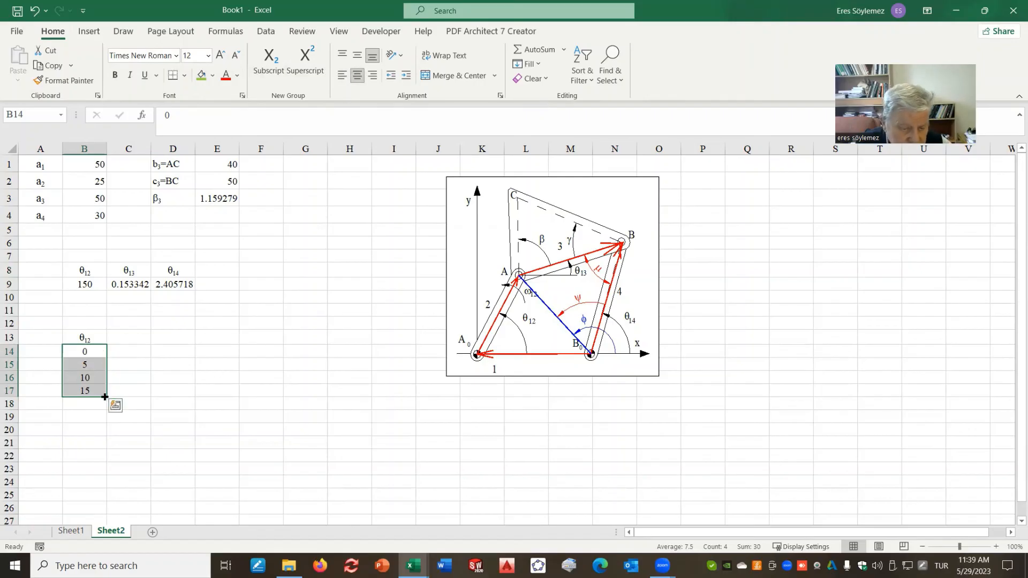
pyautogui.moveTo(105, 397); pyautogui.dragTo(102, 556)
# - Copy the θ13 and θ14 headings with the FourBar2 array formula from C8:D9 to C13:D14, beside the first crank angle
pyautogui.scroll(10, 137, 410)
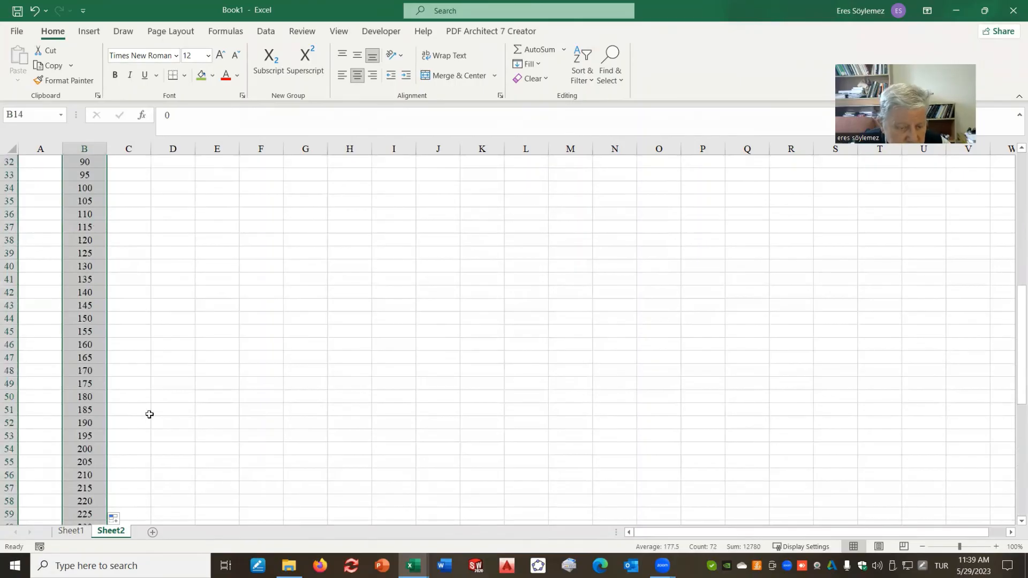
pyautogui.scroll(10, 150, 414)
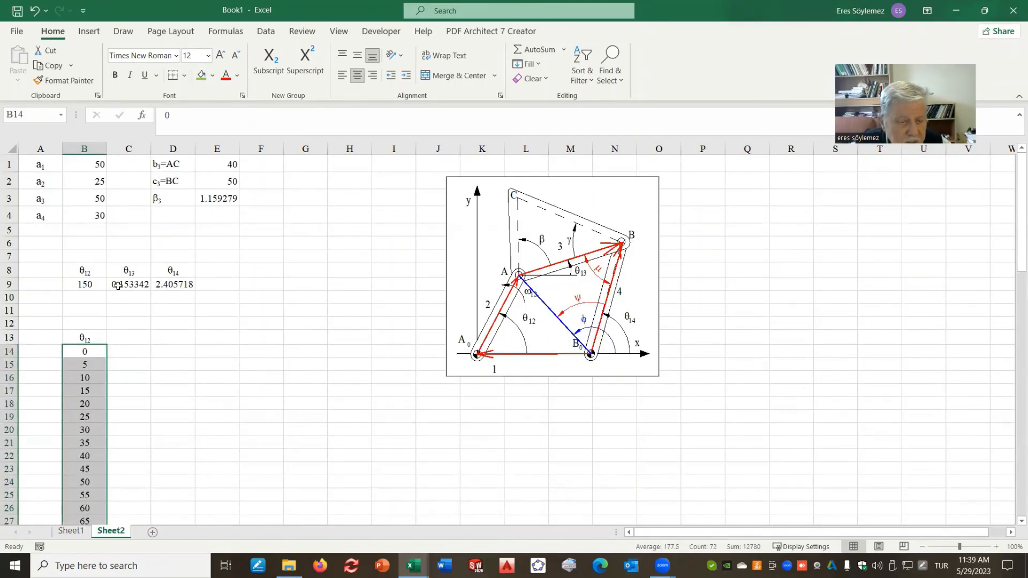
pyautogui.moveTo(126, 274); pyautogui.dragTo(171, 283)
pyautogui.hotkey('ctrl', 'c')
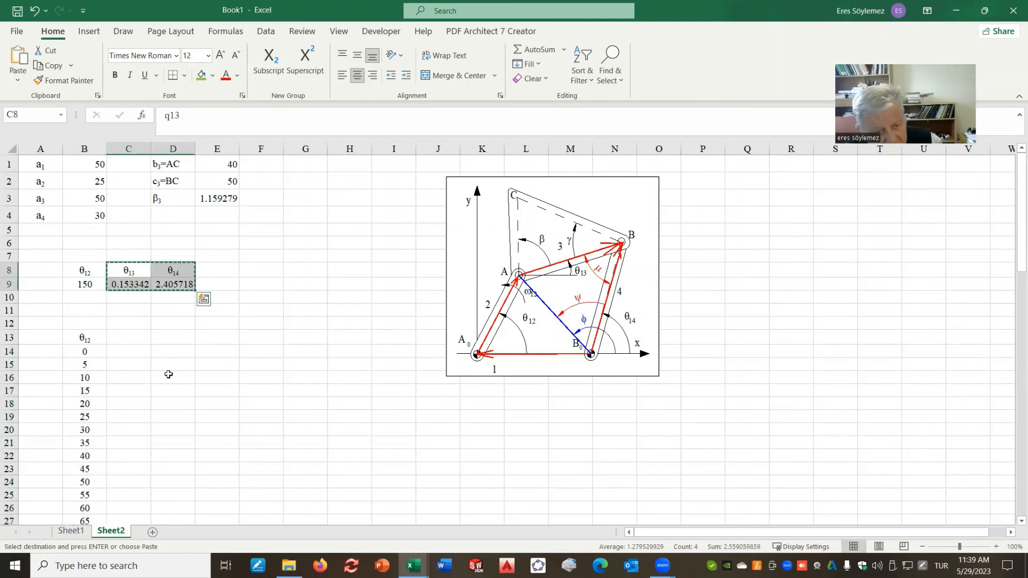
pyautogui.click(127, 338)
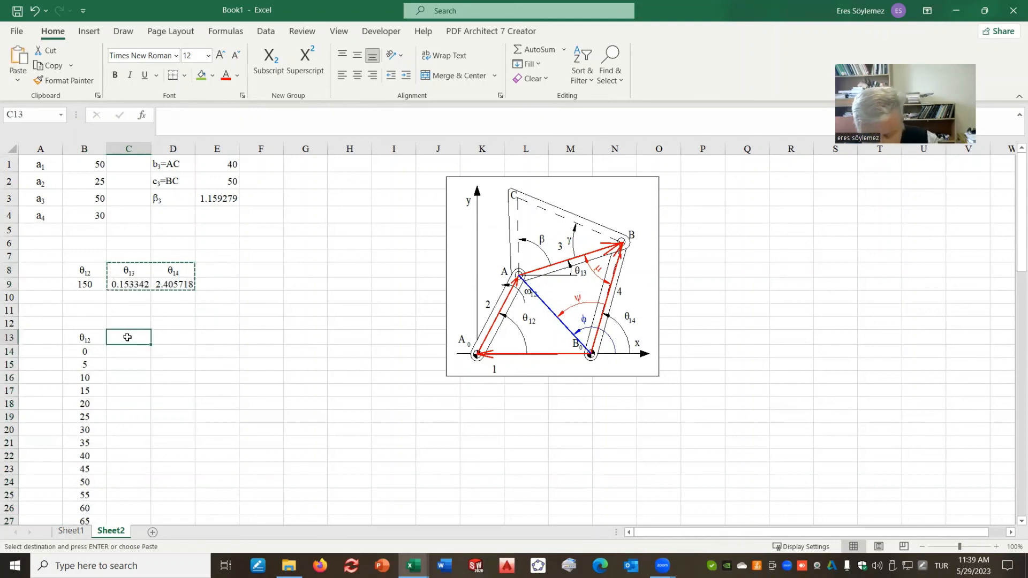
pyautogui.hotkey('ctrl', 'v')
pyautogui.click(334, 364)
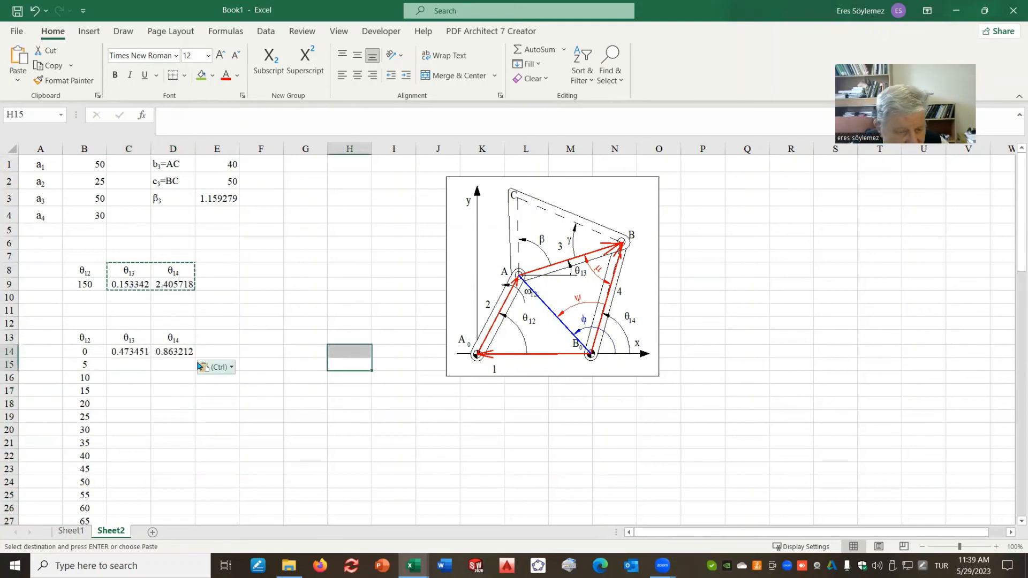
pyautogui.moveTo(131, 353); pyautogui.dragTo(172, 354)
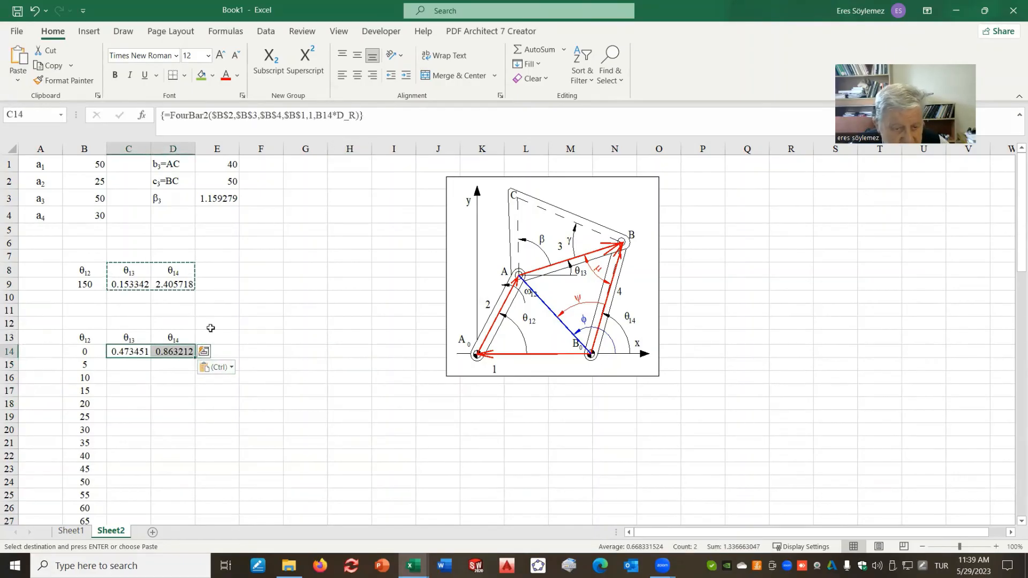
# - Label the angle results by entering "Radians" in C12 and "Degrees" in E12
pyautogui.click(227, 337)
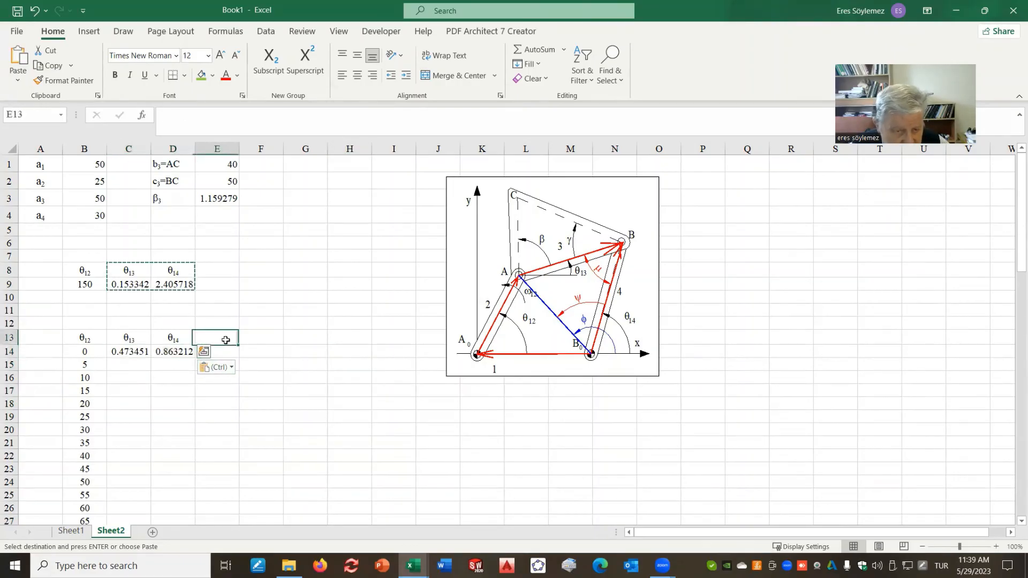
pyautogui.click(125, 320)
pyautogui.write('Radians')
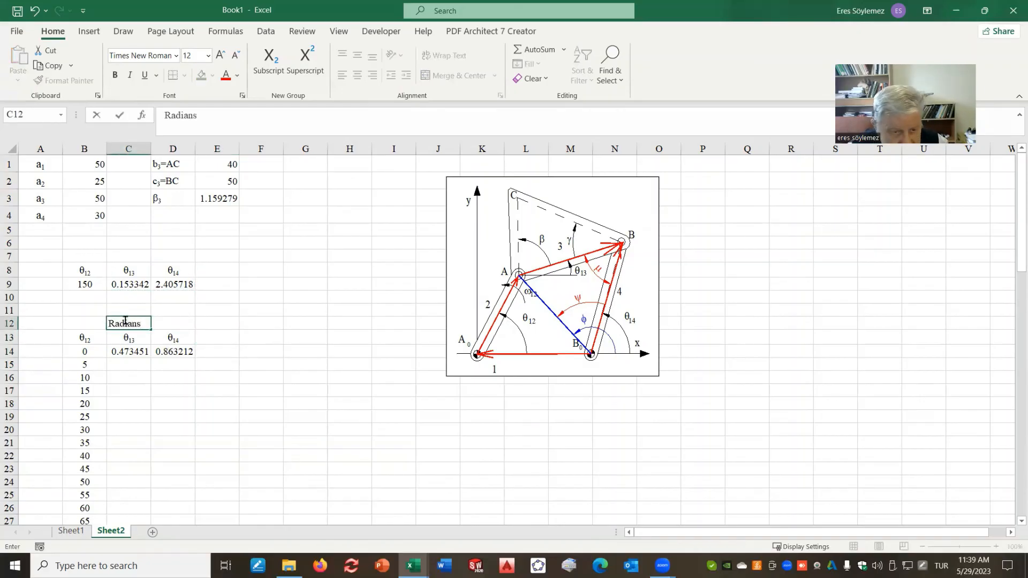
pyautogui.press('Return')
pyautogui.click(218, 319)
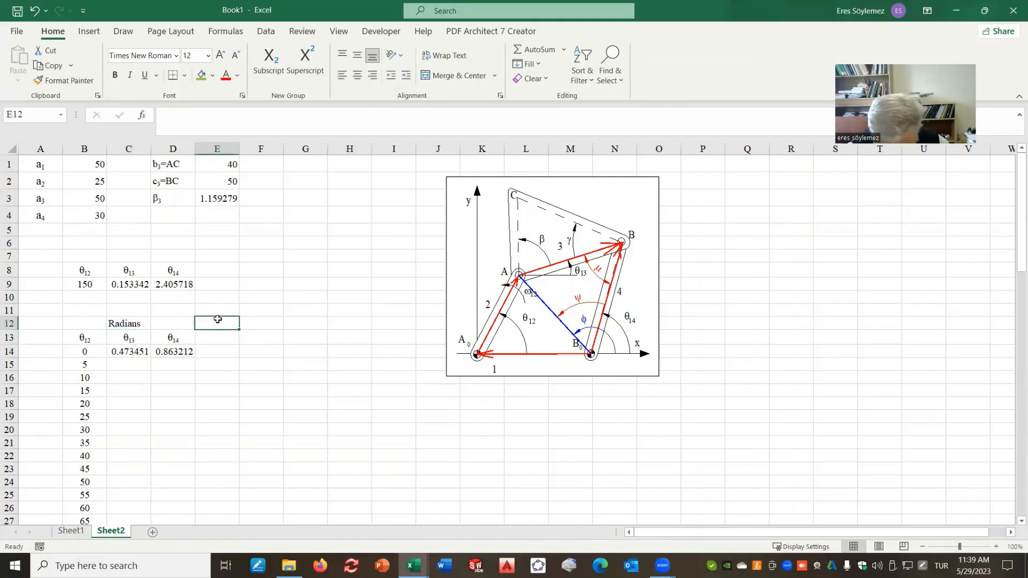
pyautogui.write('Deg')
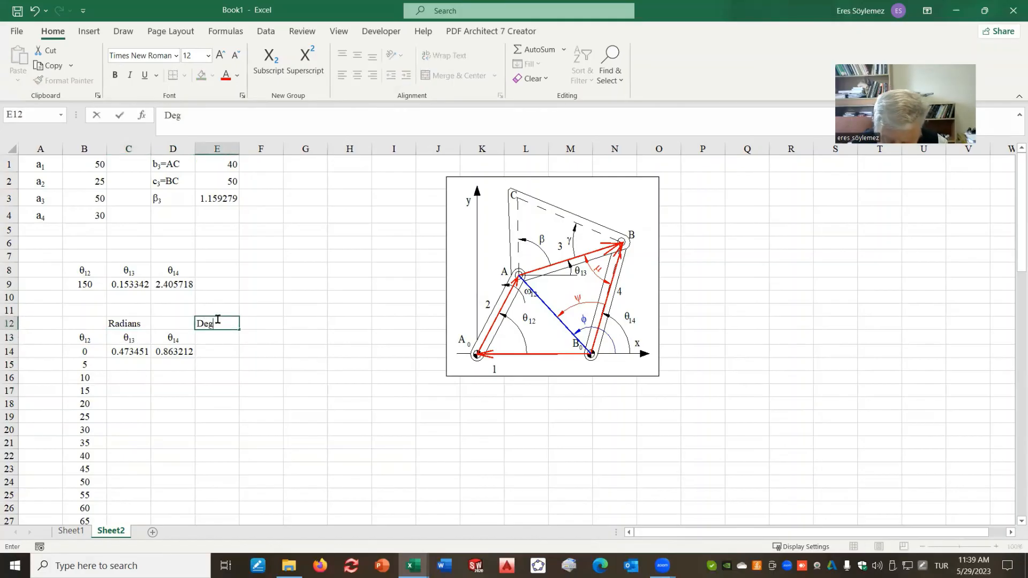
pyautogui.write('rees')
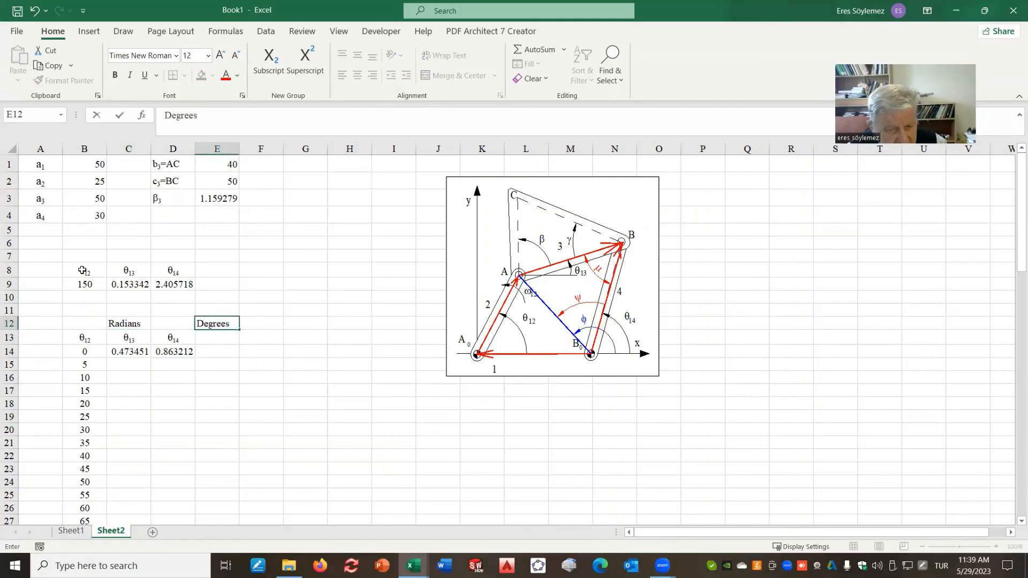
pyautogui.click(218, 352)
# - Copy the θ13 and θ14 headings from C13:D13 to E13:F13 under the Degrees label
pyautogui.moveTo(118, 338); pyautogui.dragTo(177, 339)
pyautogui.hotkey('ctrl', 'c')
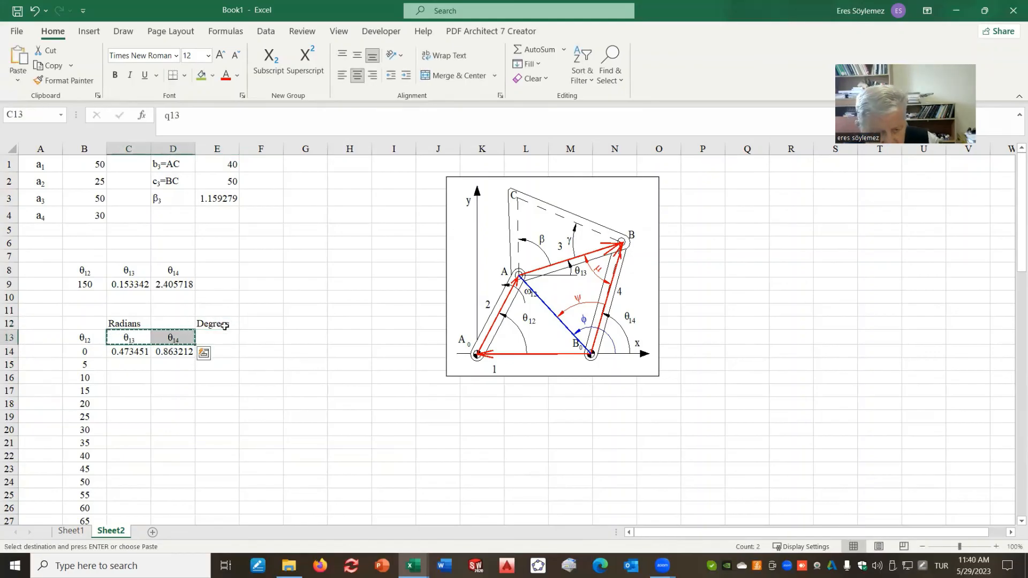
pyautogui.click(225, 335)
pyautogui.hotkey('ctrl', 'v')
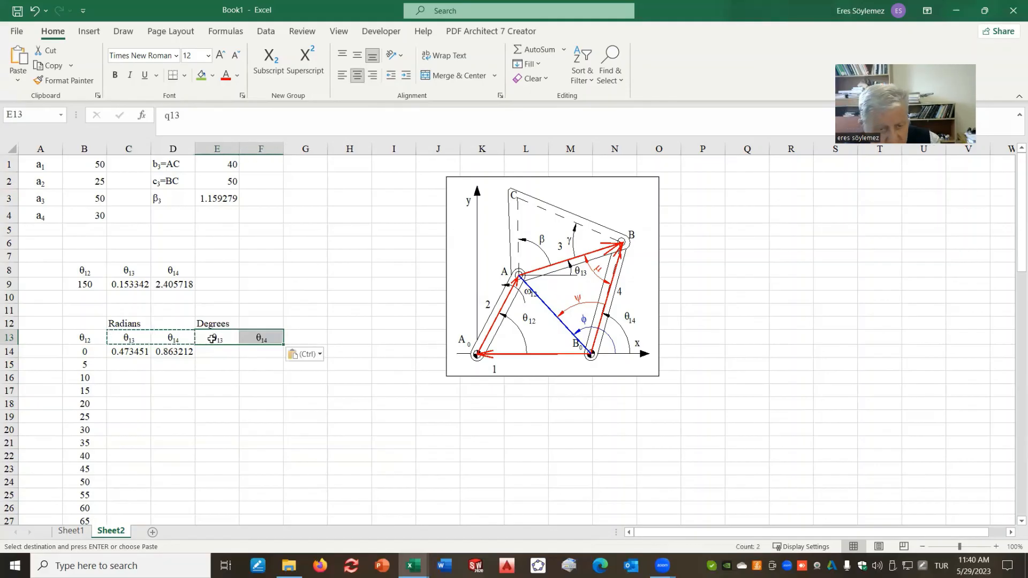
# - Convert the first row's angles to degrees with =C14/D_R in E14, extended across to F14
pyautogui.click(214, 356)
pyautogui.write('=')
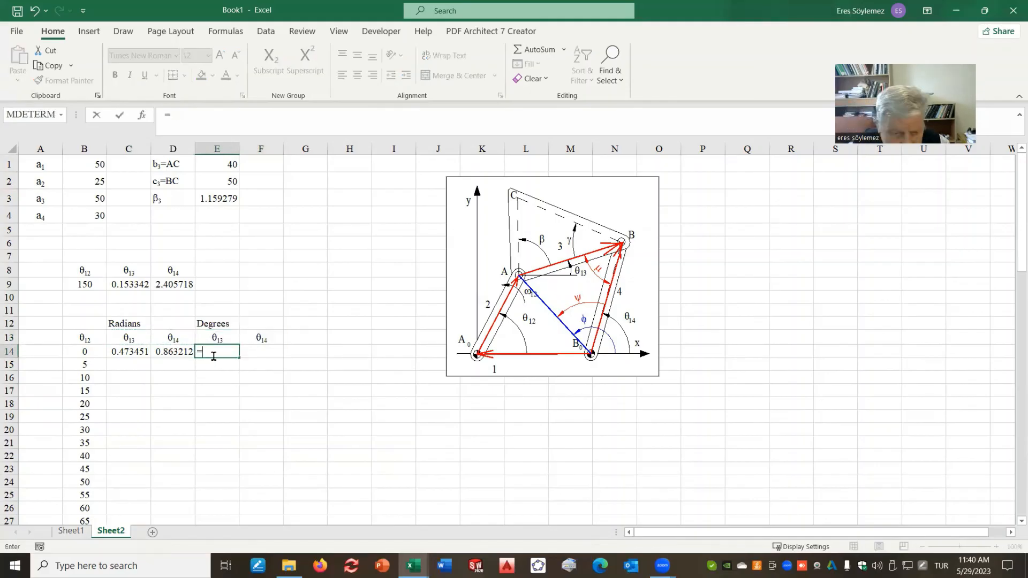
pyautogui.click(134, 353)
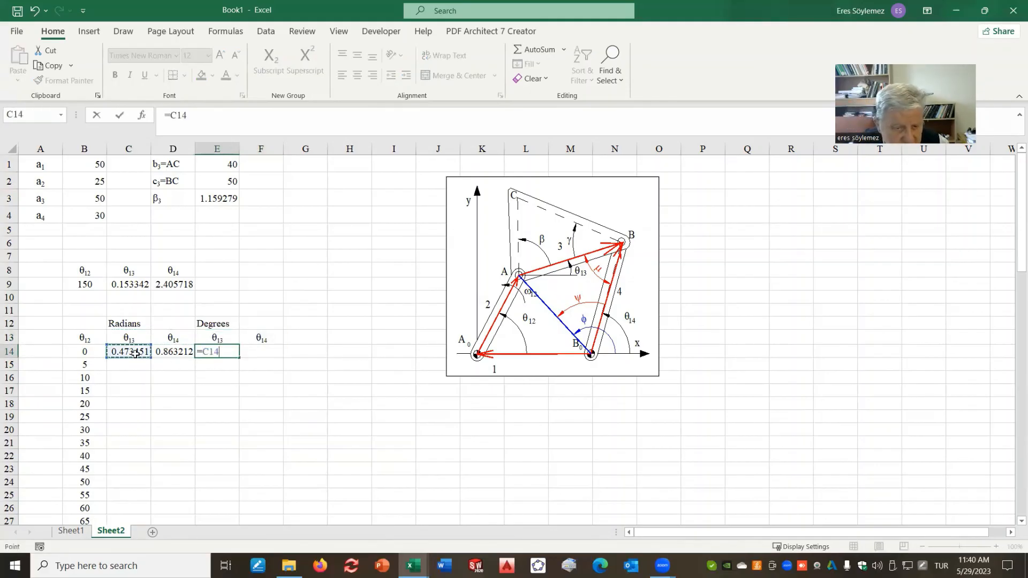
pyautogui.write('/D_R')
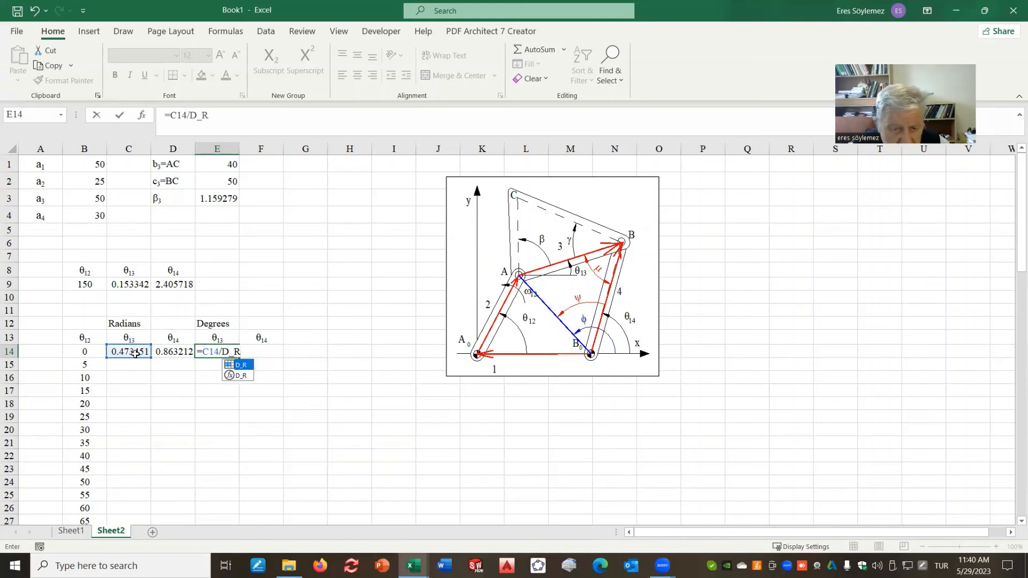
pyautogui.press('Return')
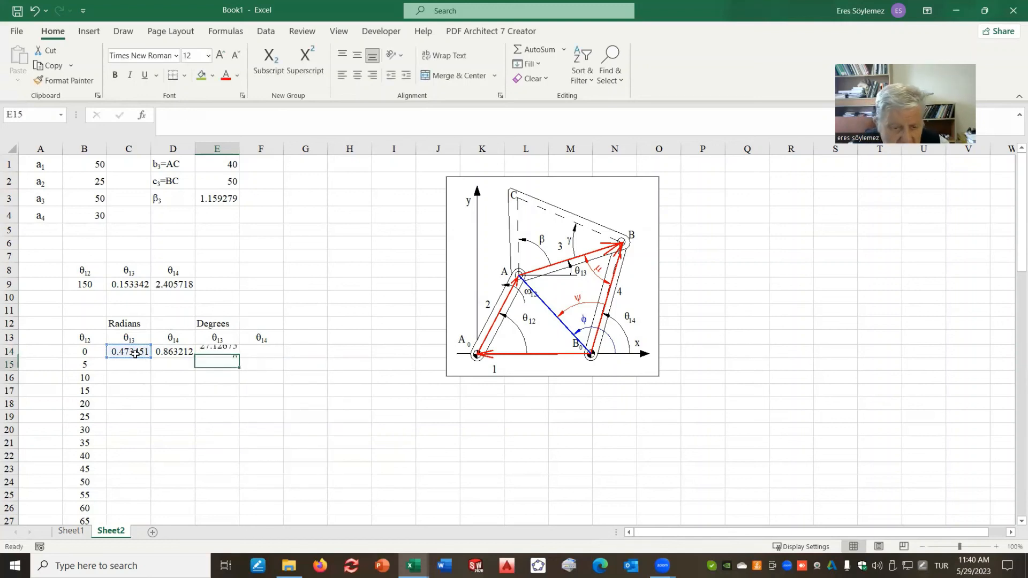
pyautogui.click(224, 354)
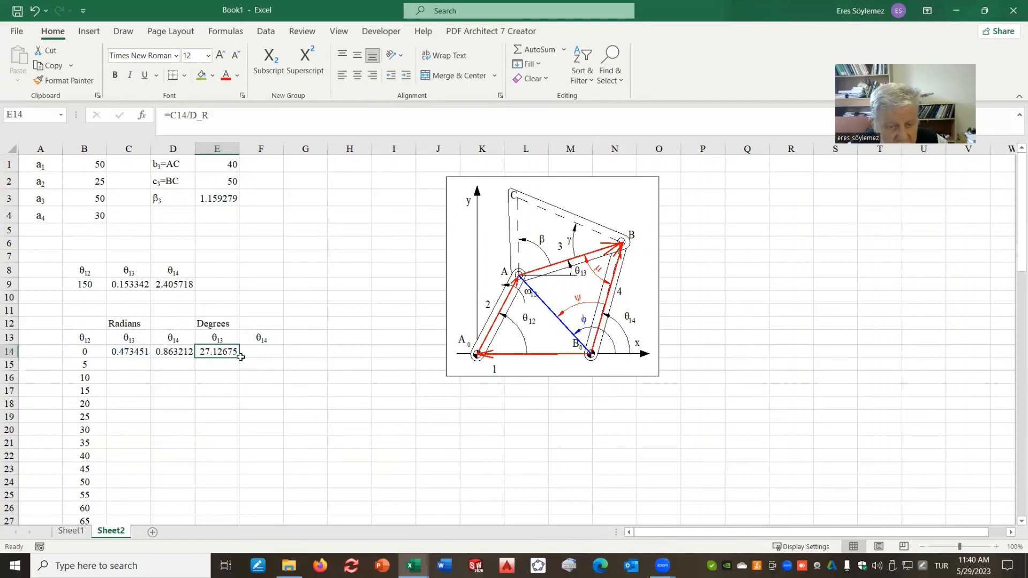
pyautogui.moveTo(238, 356); pyautogui.dragTo(284, 353)
# - Extend the formulas in C14:F14 down the crank-angle table to row 79
pyautogui.moveTo(114, 348); pyautogui.dragTo(278, 353)
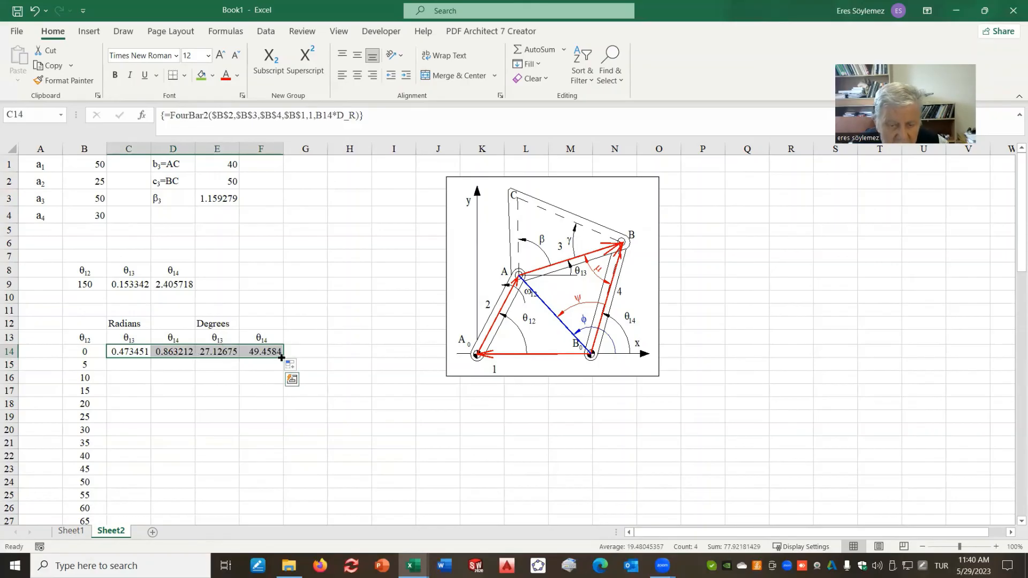
pyautogui.moveTo(283, 357); pyautogui.dragTo(266, 566)
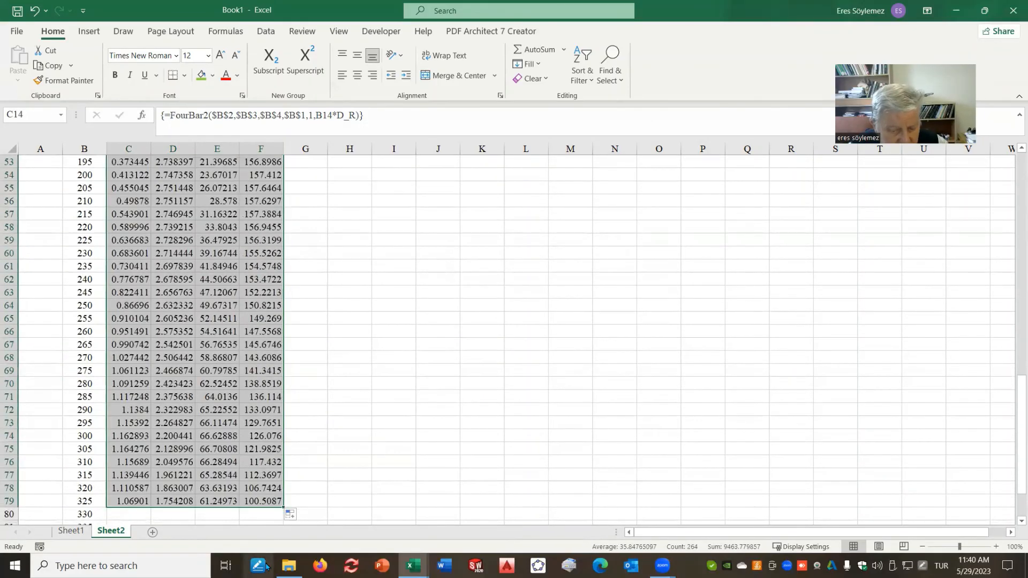
pyautogui.scroll(16, 301, 382)
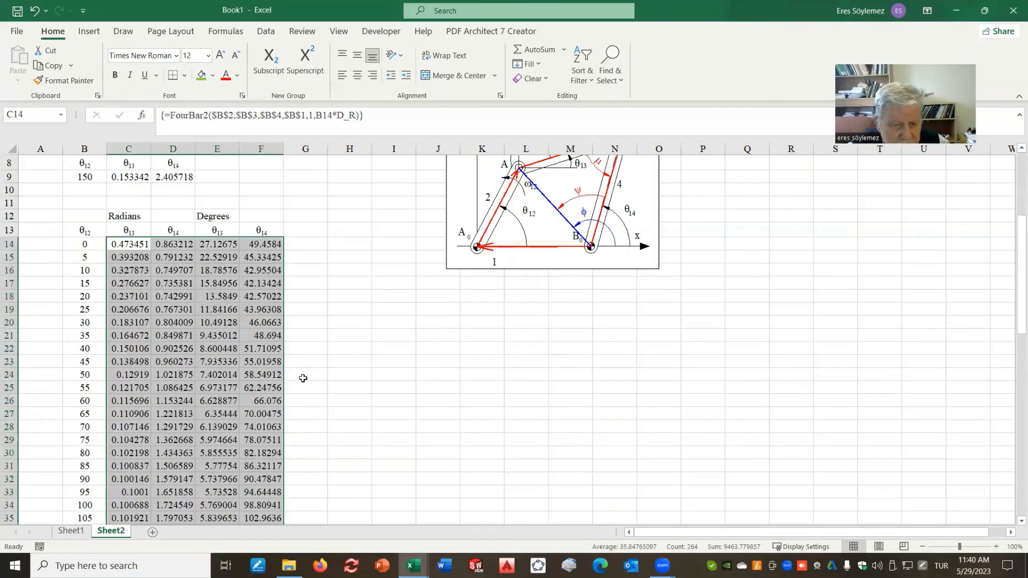
pyautogui.scroll(2, 338, 259)
# - Move the four-bar mechanism picture closer to the table, over about columns I to M
pyautogui.click(337, 262)
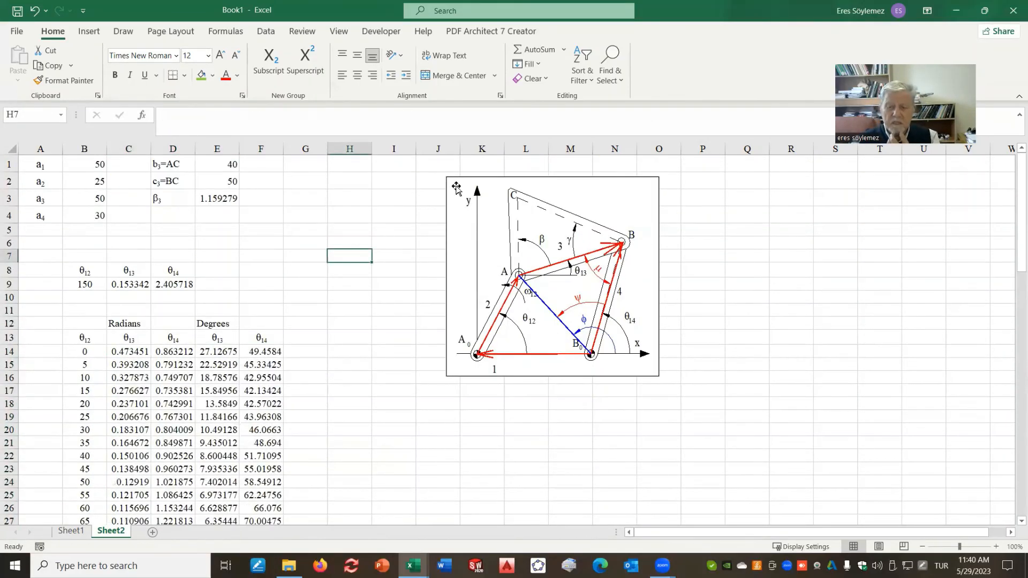
pyautogui.moveTo(456, 185); pyautogui.dragTo(376, 179)
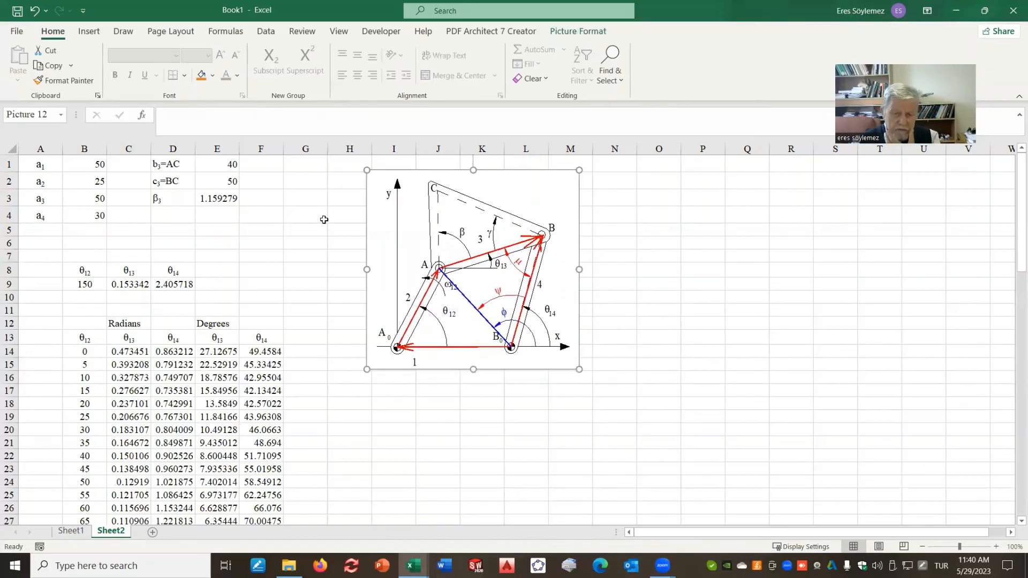
pyautogui.click(300, 279)
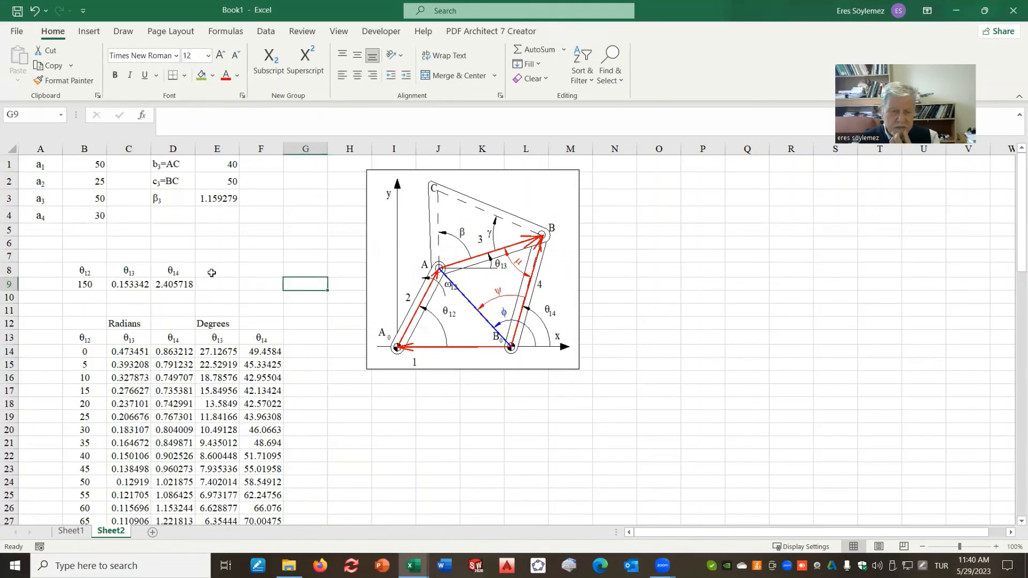
# - Copy the θ12 label and its value from B8:B9 to O8:O9, beyond the mechanism picture
pyautogui.click(170, 286)
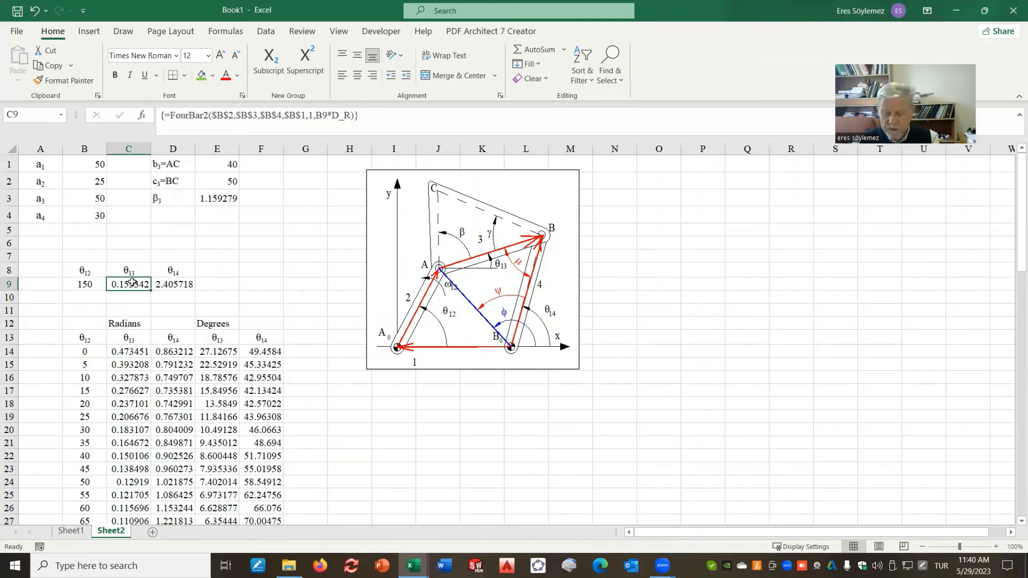
pyautogui.click(648, 261)
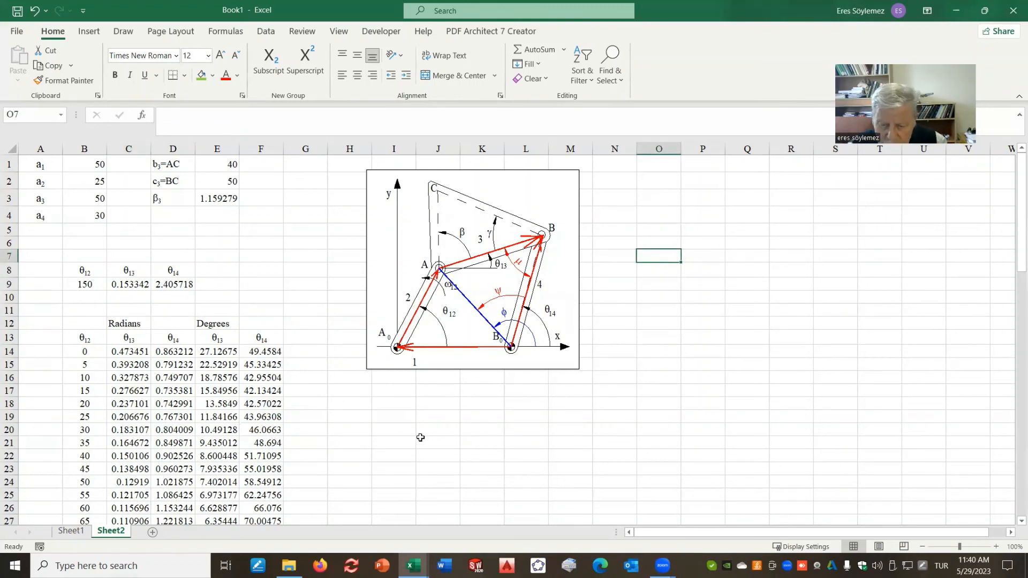
pyautogui.moveTo(78, 266); pyautogui.dragTo(86, 284)
pyautogui.hotkey('ctrl', 'c')
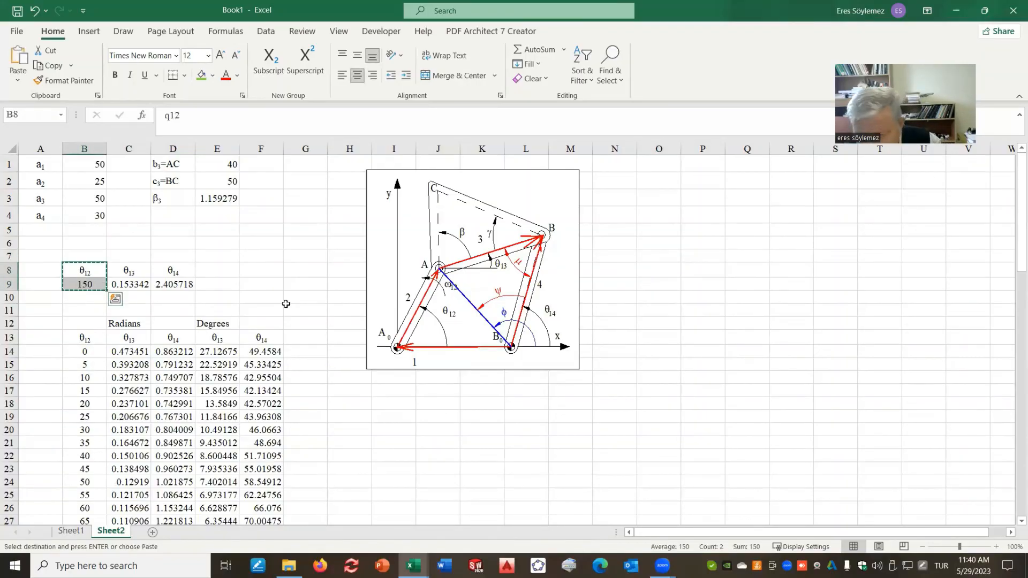
pyautogui.click(661, 271)
pyautogui.hotkey('ctrl', 'v')
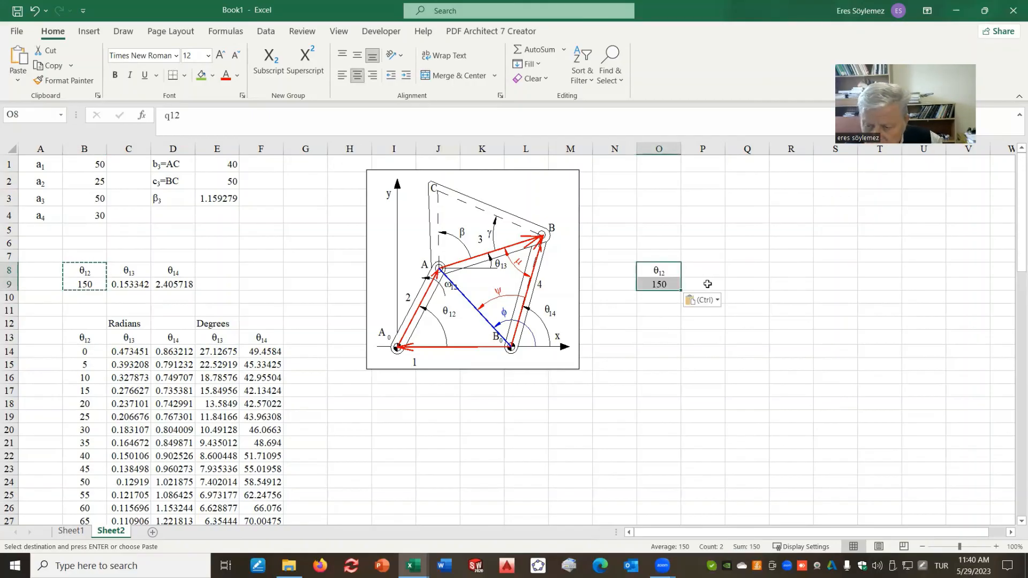
# - Copy the θ14 heading from D8 to P8, beside the copied θ12 label
pyautogui.click(179, 270)
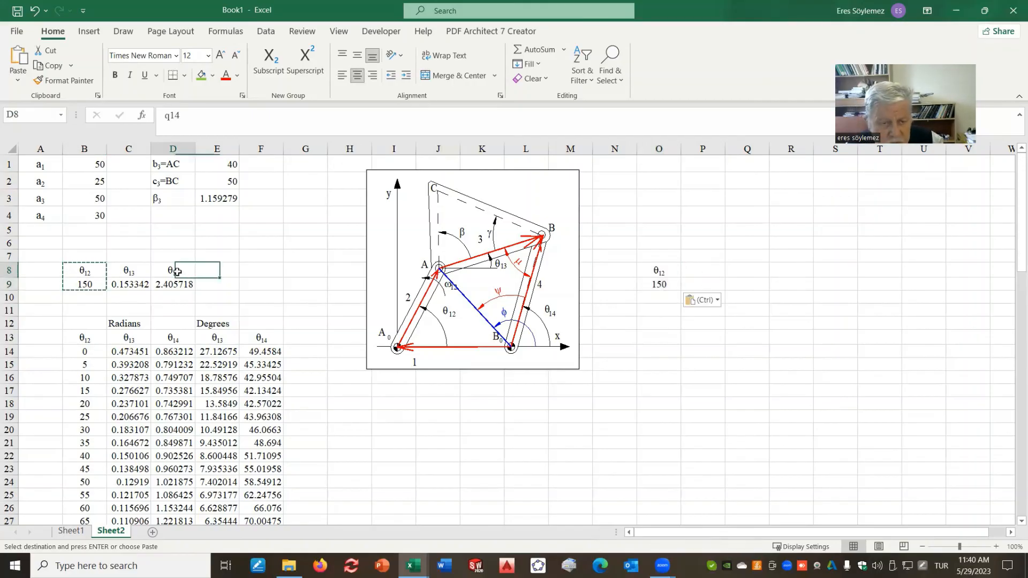
pyautogui.hotkey('ctrl', 'c')
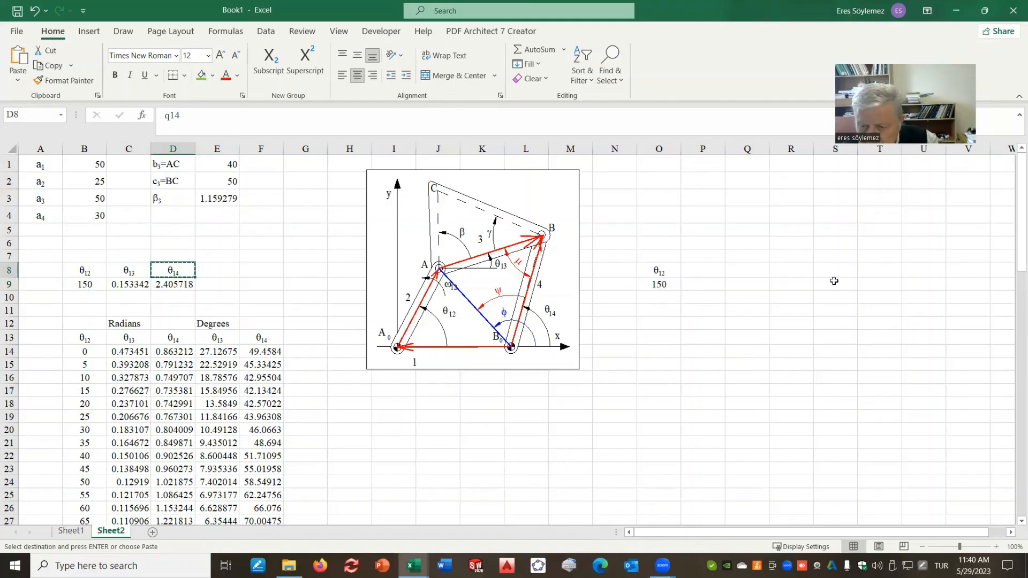
pyautogui.click(705, 271)
pyautogui.hotkey('ctrl', 'v')
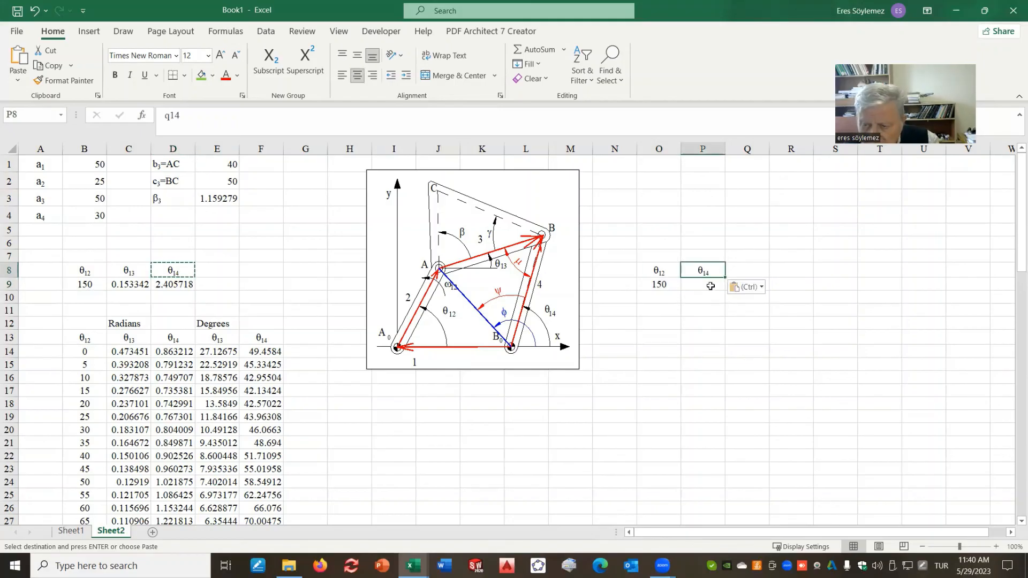
# - Calculate θ14 in P9 with the formula =fourbar(B2,B3,B4,B1,1,O9*D_R)
pyautogui.click(714, 284)
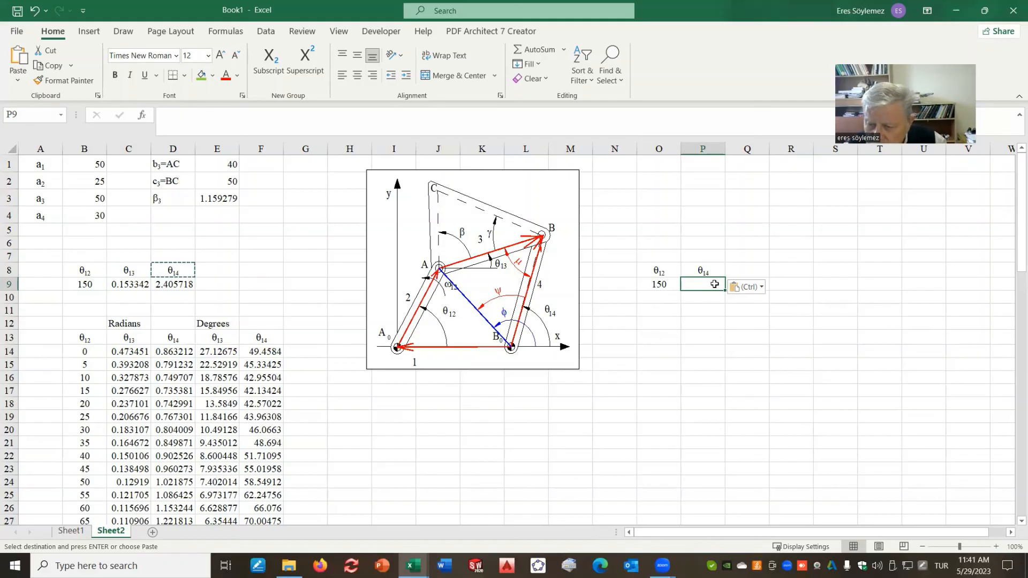
pyautogui.write('=')
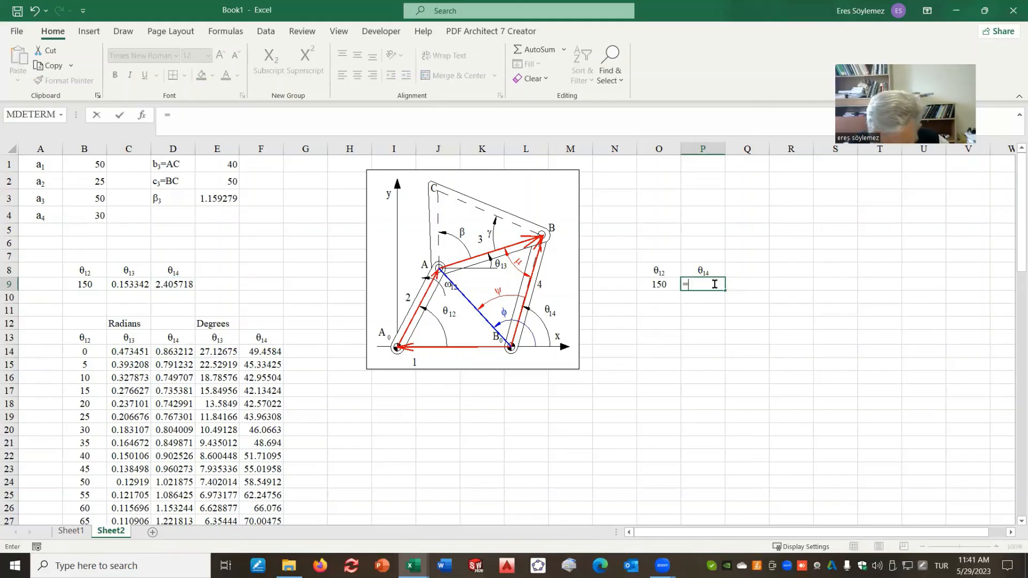
pyautogui.write('four')
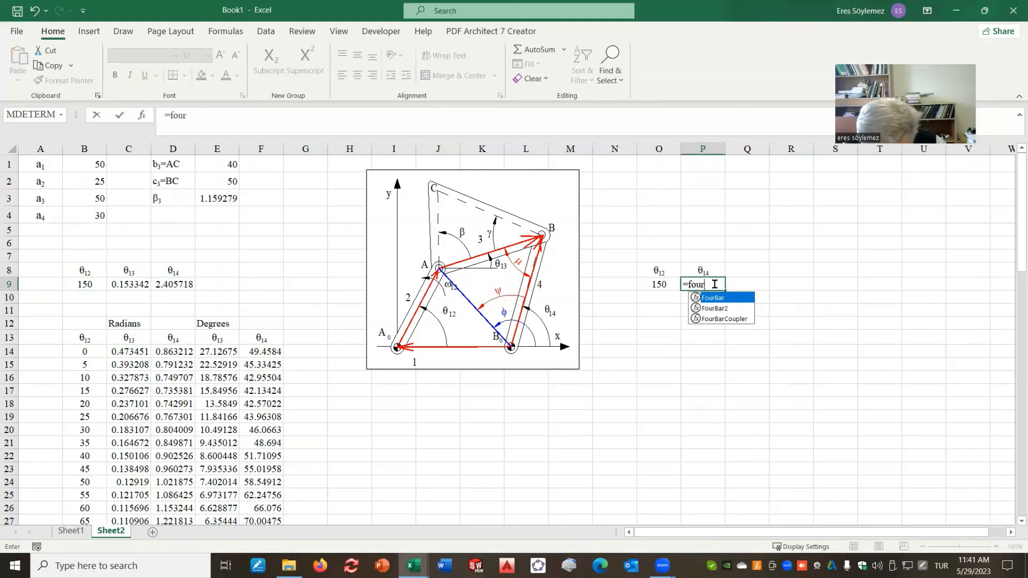
pyautogui.write('bar')
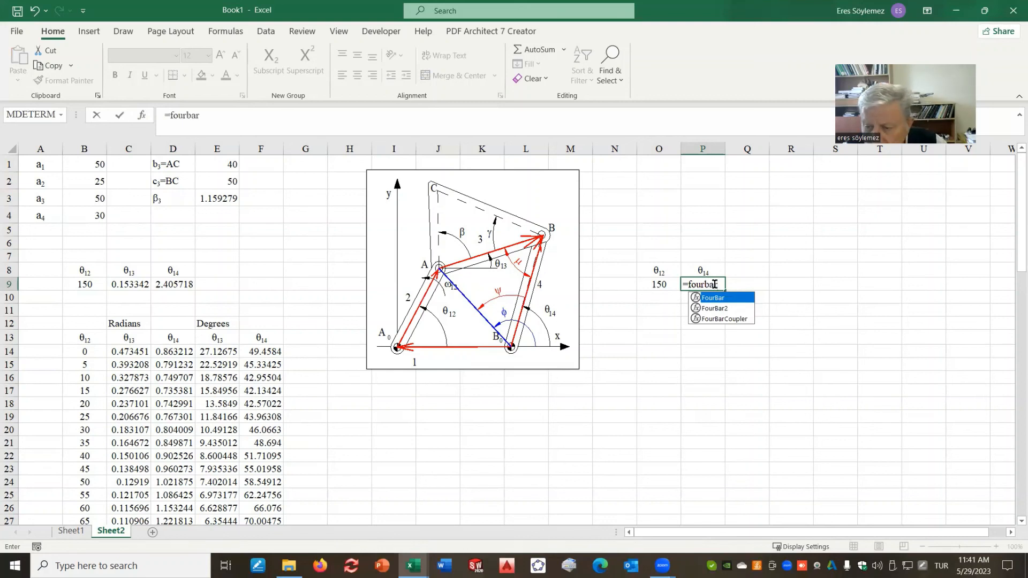
pyautogui.write('(')
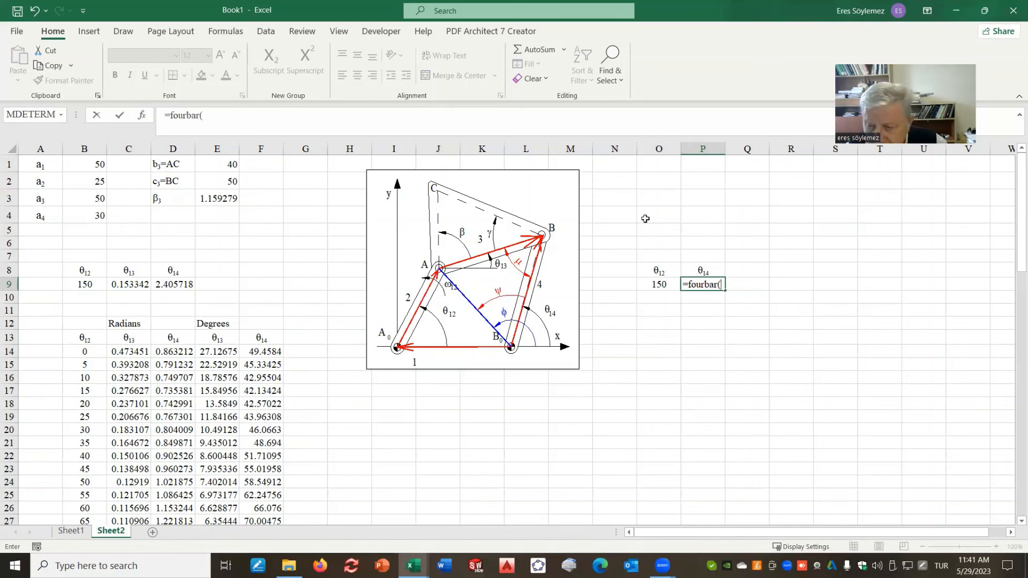
pyautogui.click(98, 181)
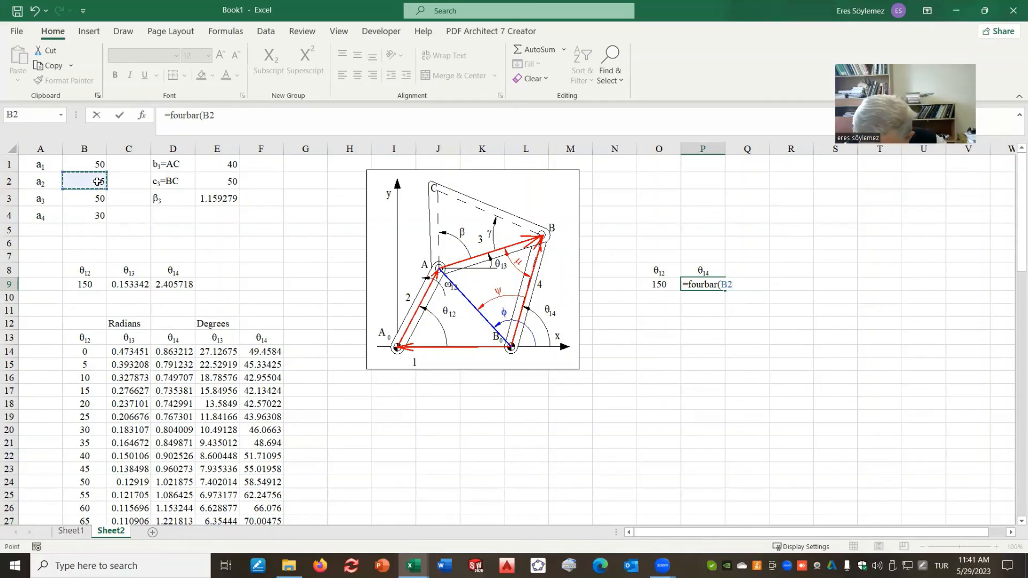
pyautogui.write(',')
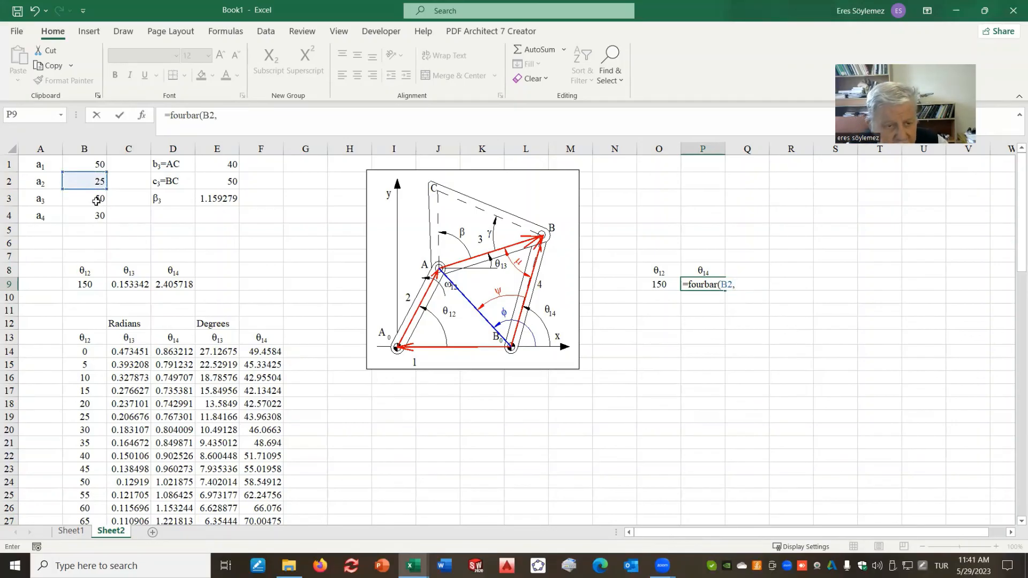
pyautogui.click(95, 197)
pyautogui.write(',')
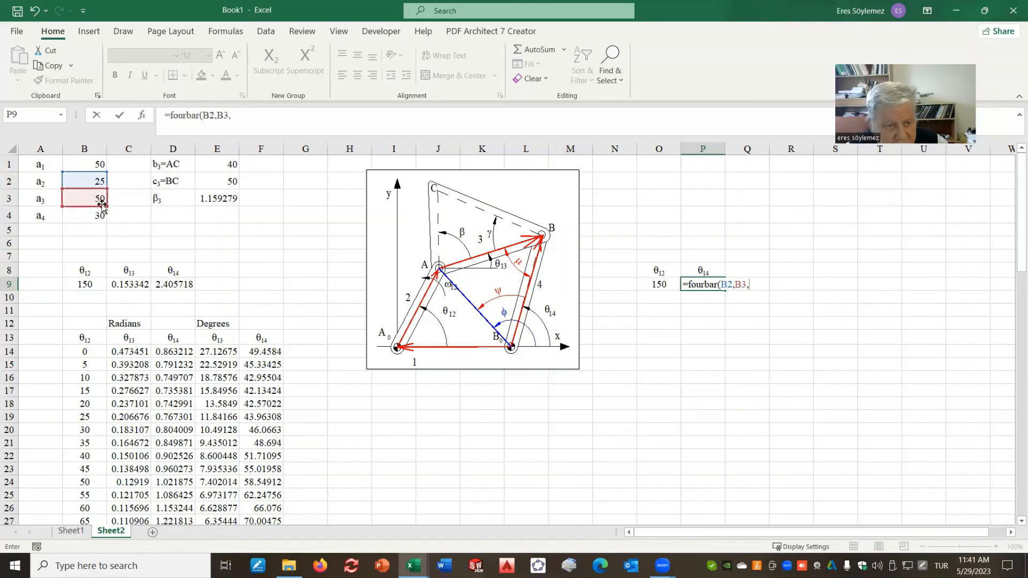
pyautogui.click(96, 210)
pyautogui.write(',')
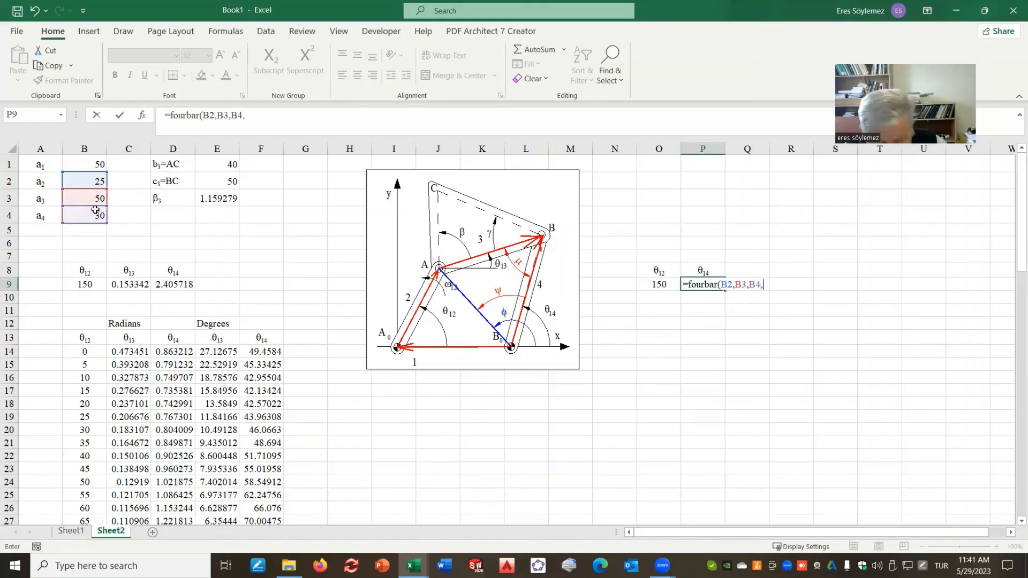
pyautogui.click(87, 161)
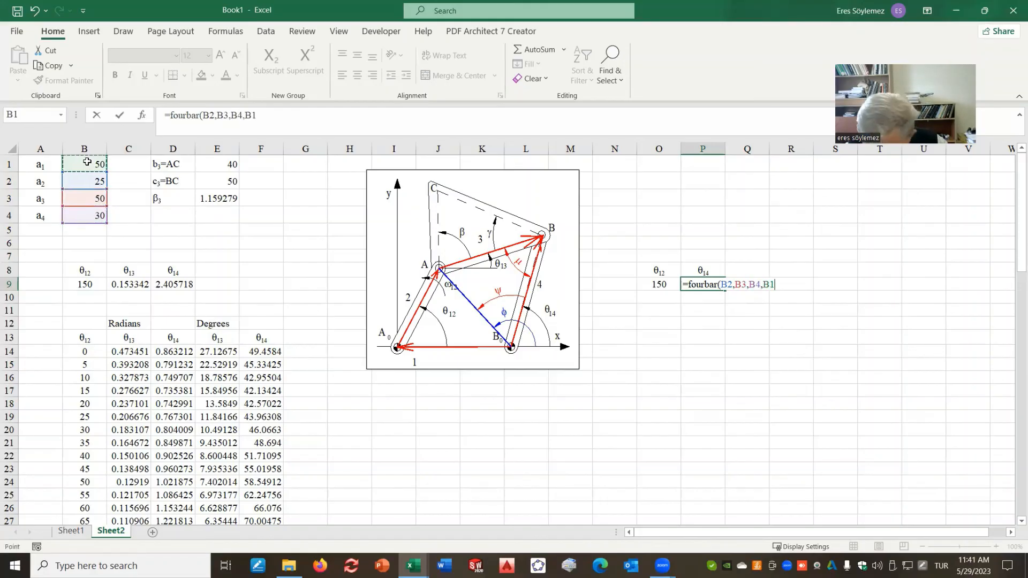
pyautogui.write(',1,')
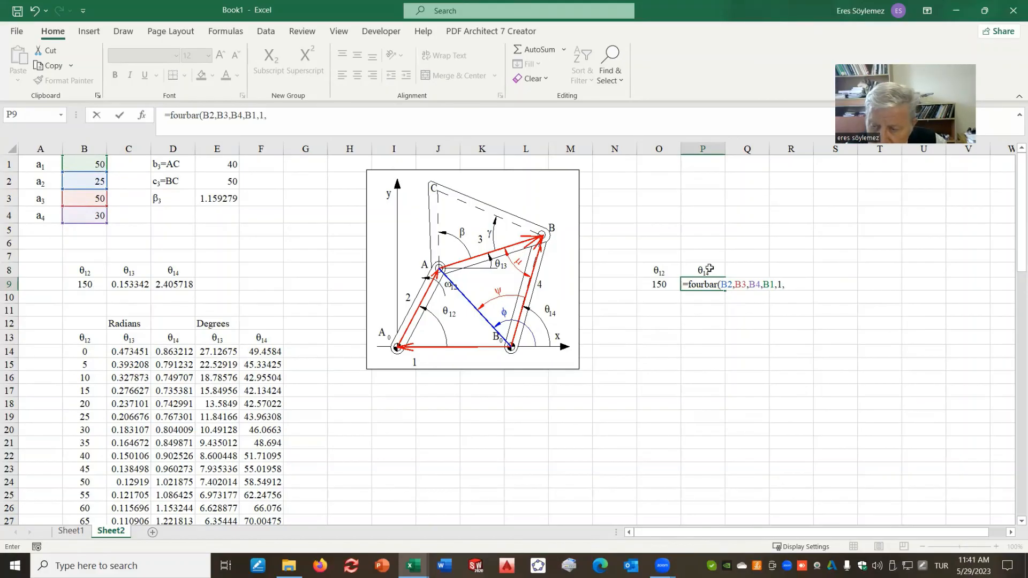
pyautogui.click(660, 284)
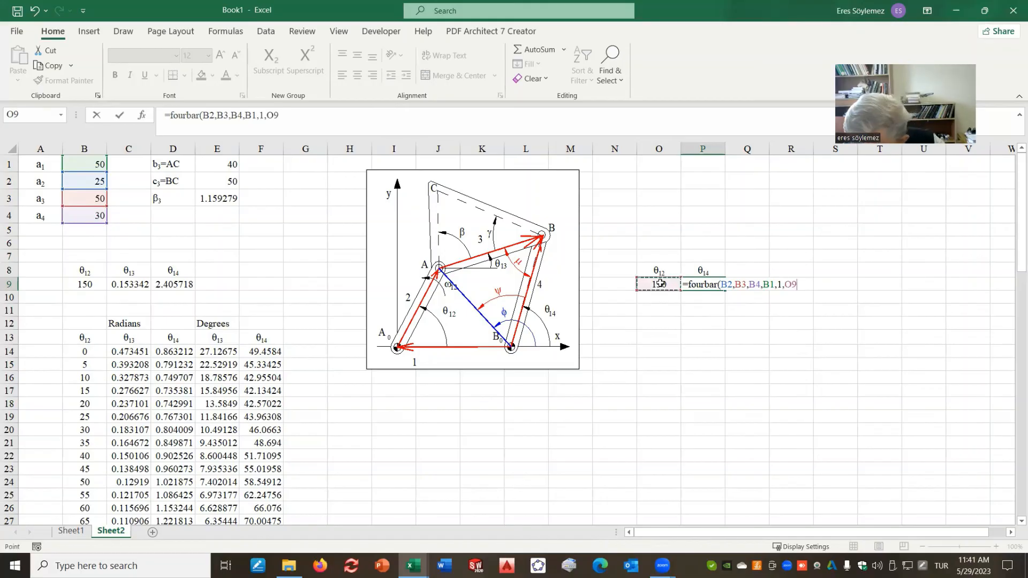
pyautogui.write('*D_')
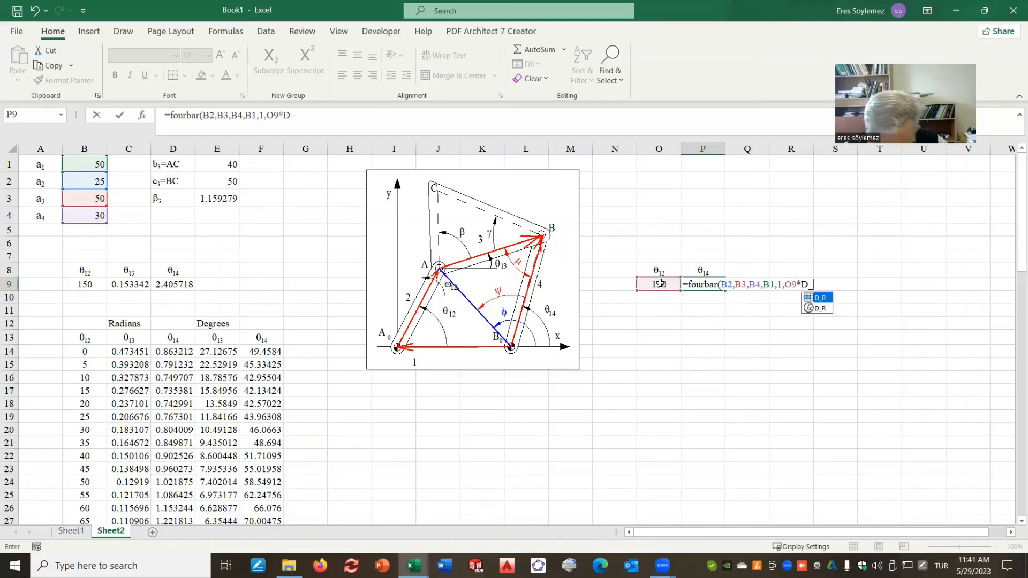
pyautogui.write('R)')
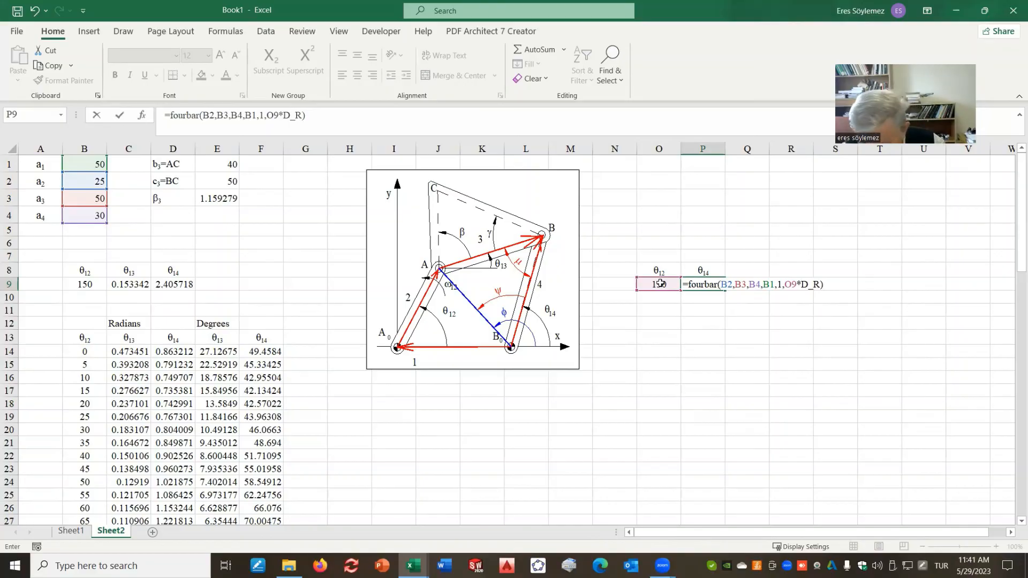
pyautogui.press('Return')
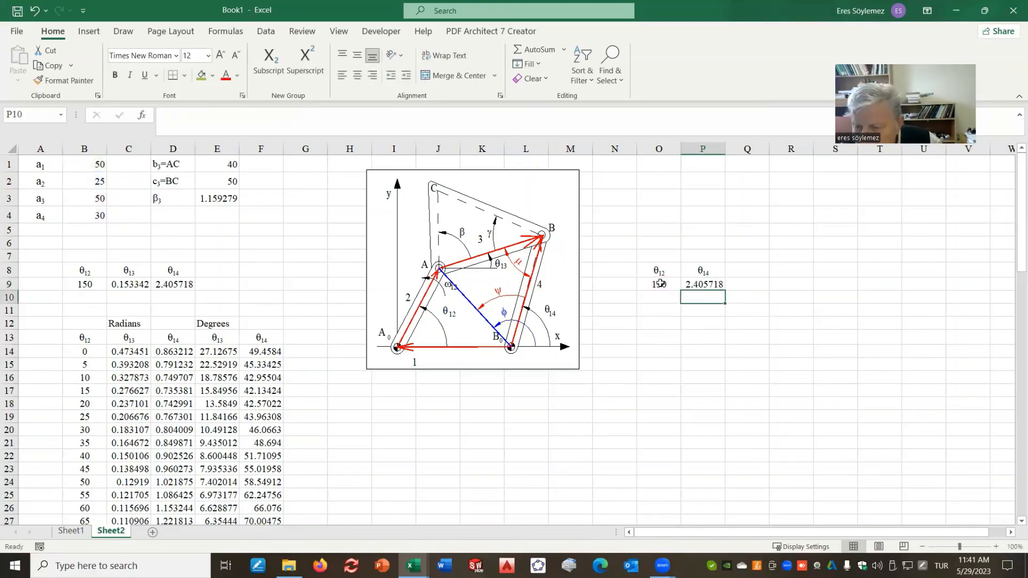